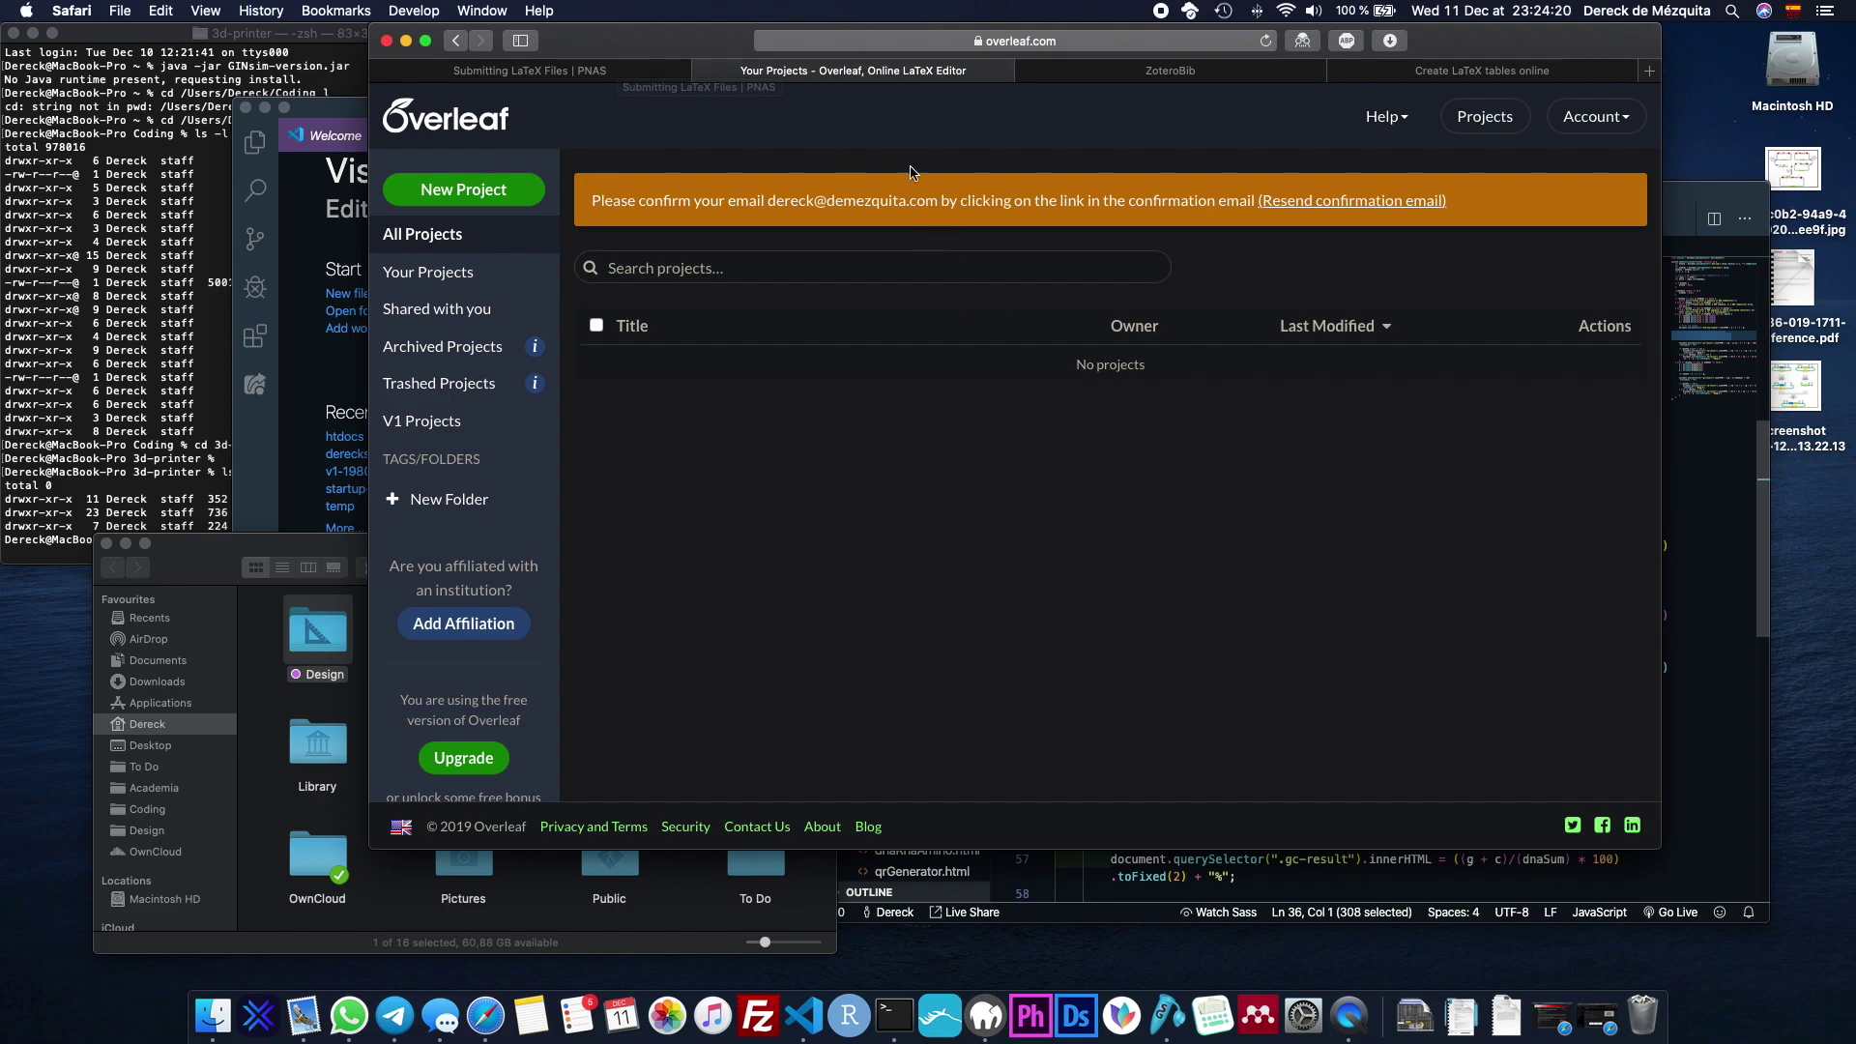
Glance at the PNAS LaTeX page, then open PNAS-template-main.tex in Texpad full screen.
{"action": "left_click", "coordinate": [587, 71]}
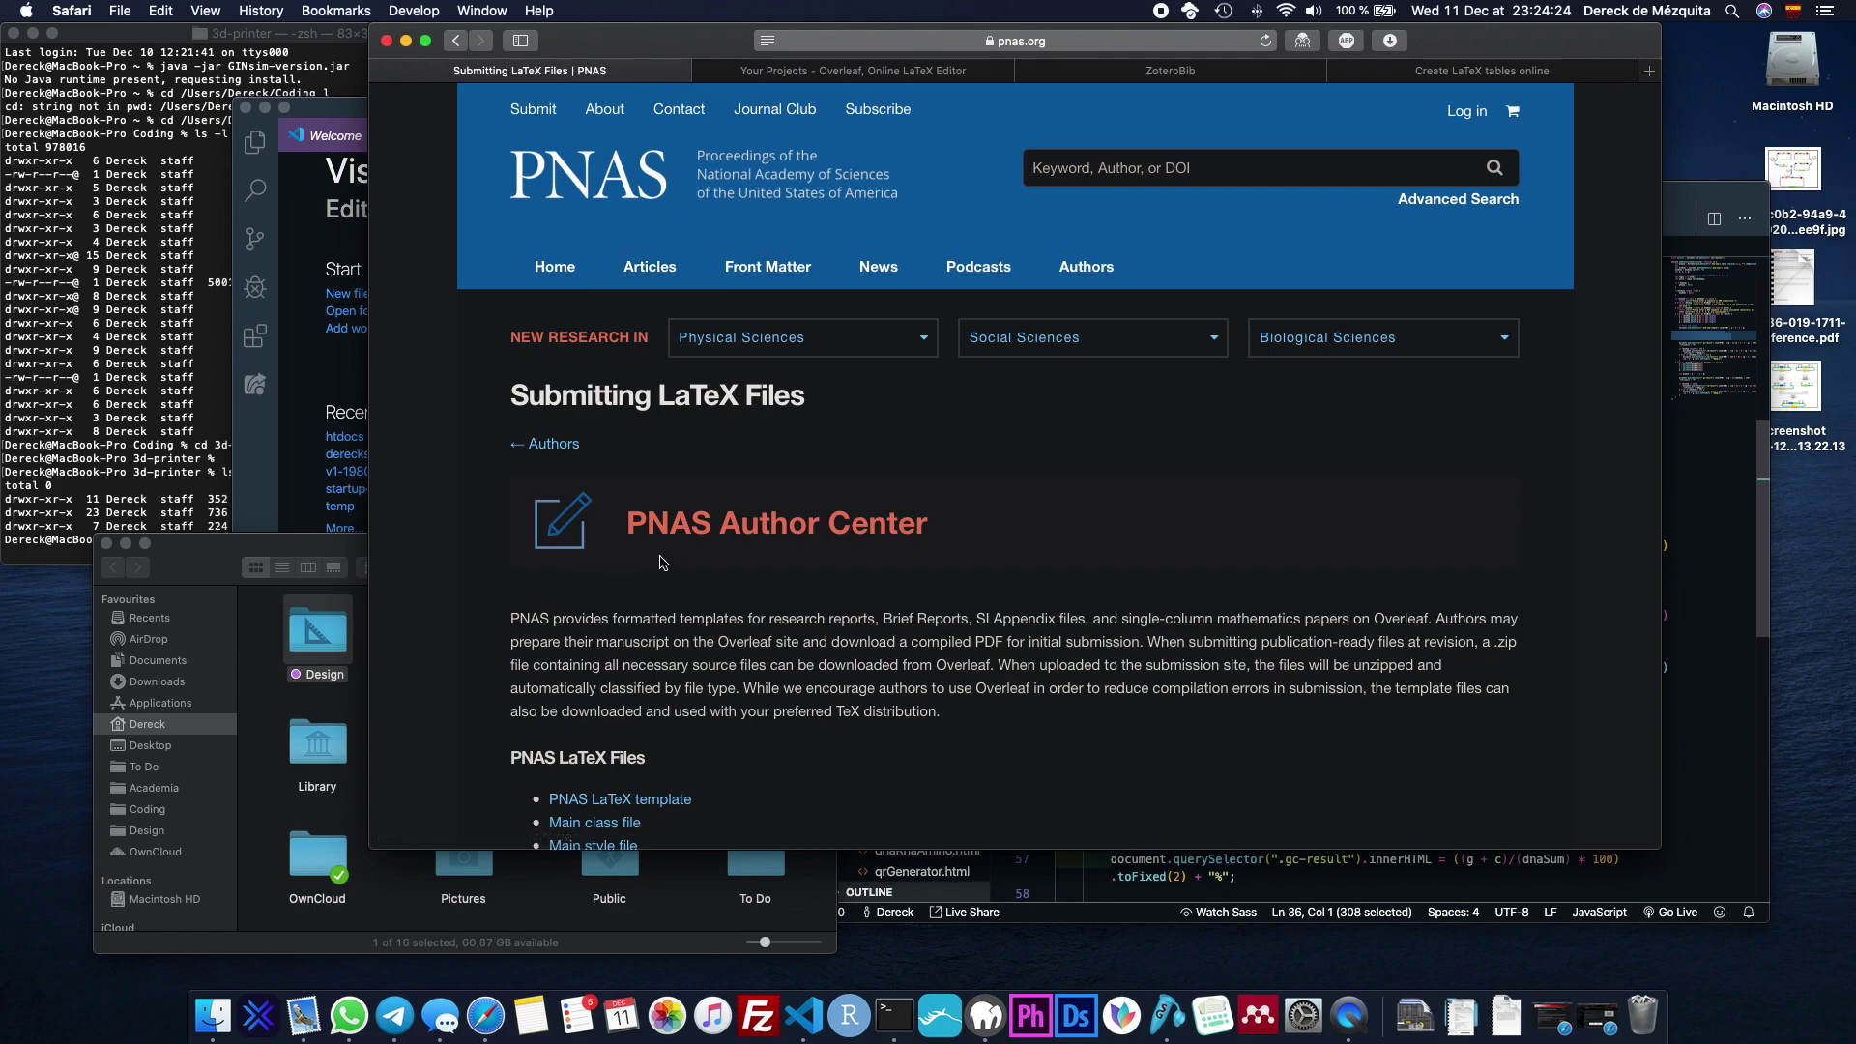
{"action": "left_click", "coordinate": [914, 74]}
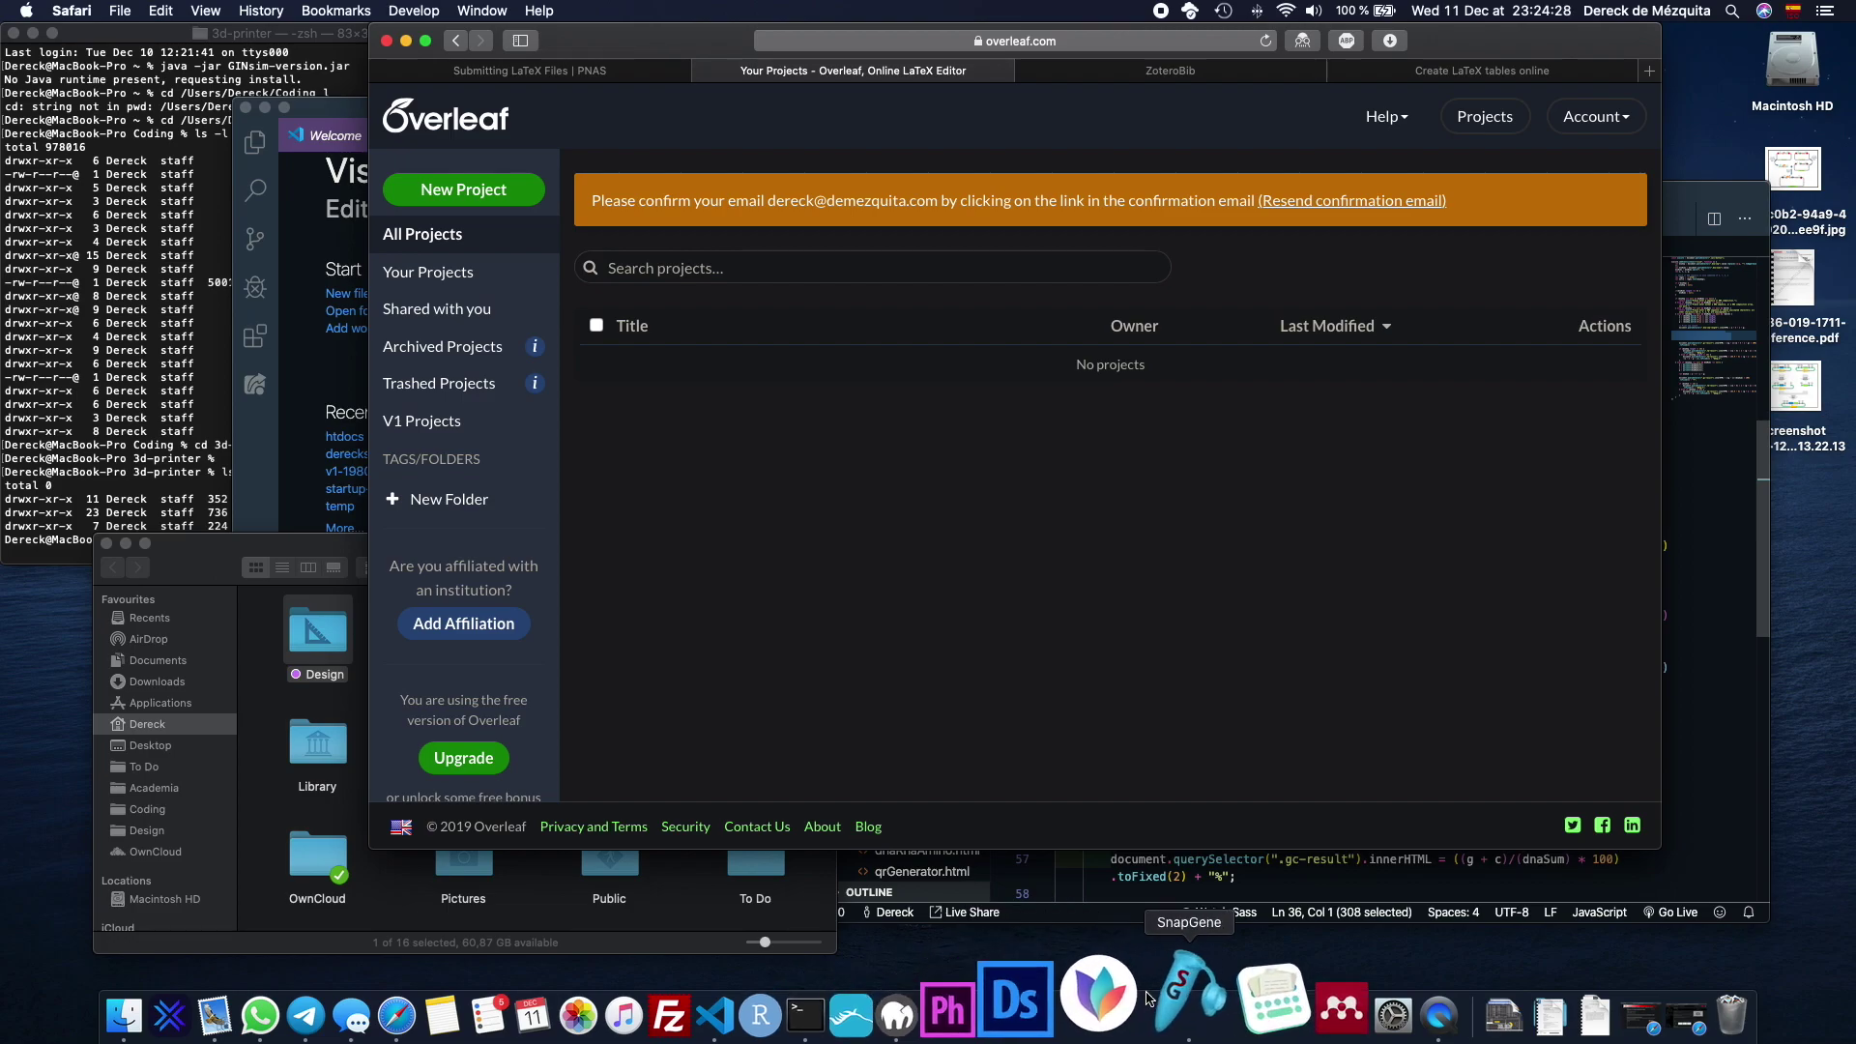
{"action": "left_click", "coordinate": [1219, 1000]}
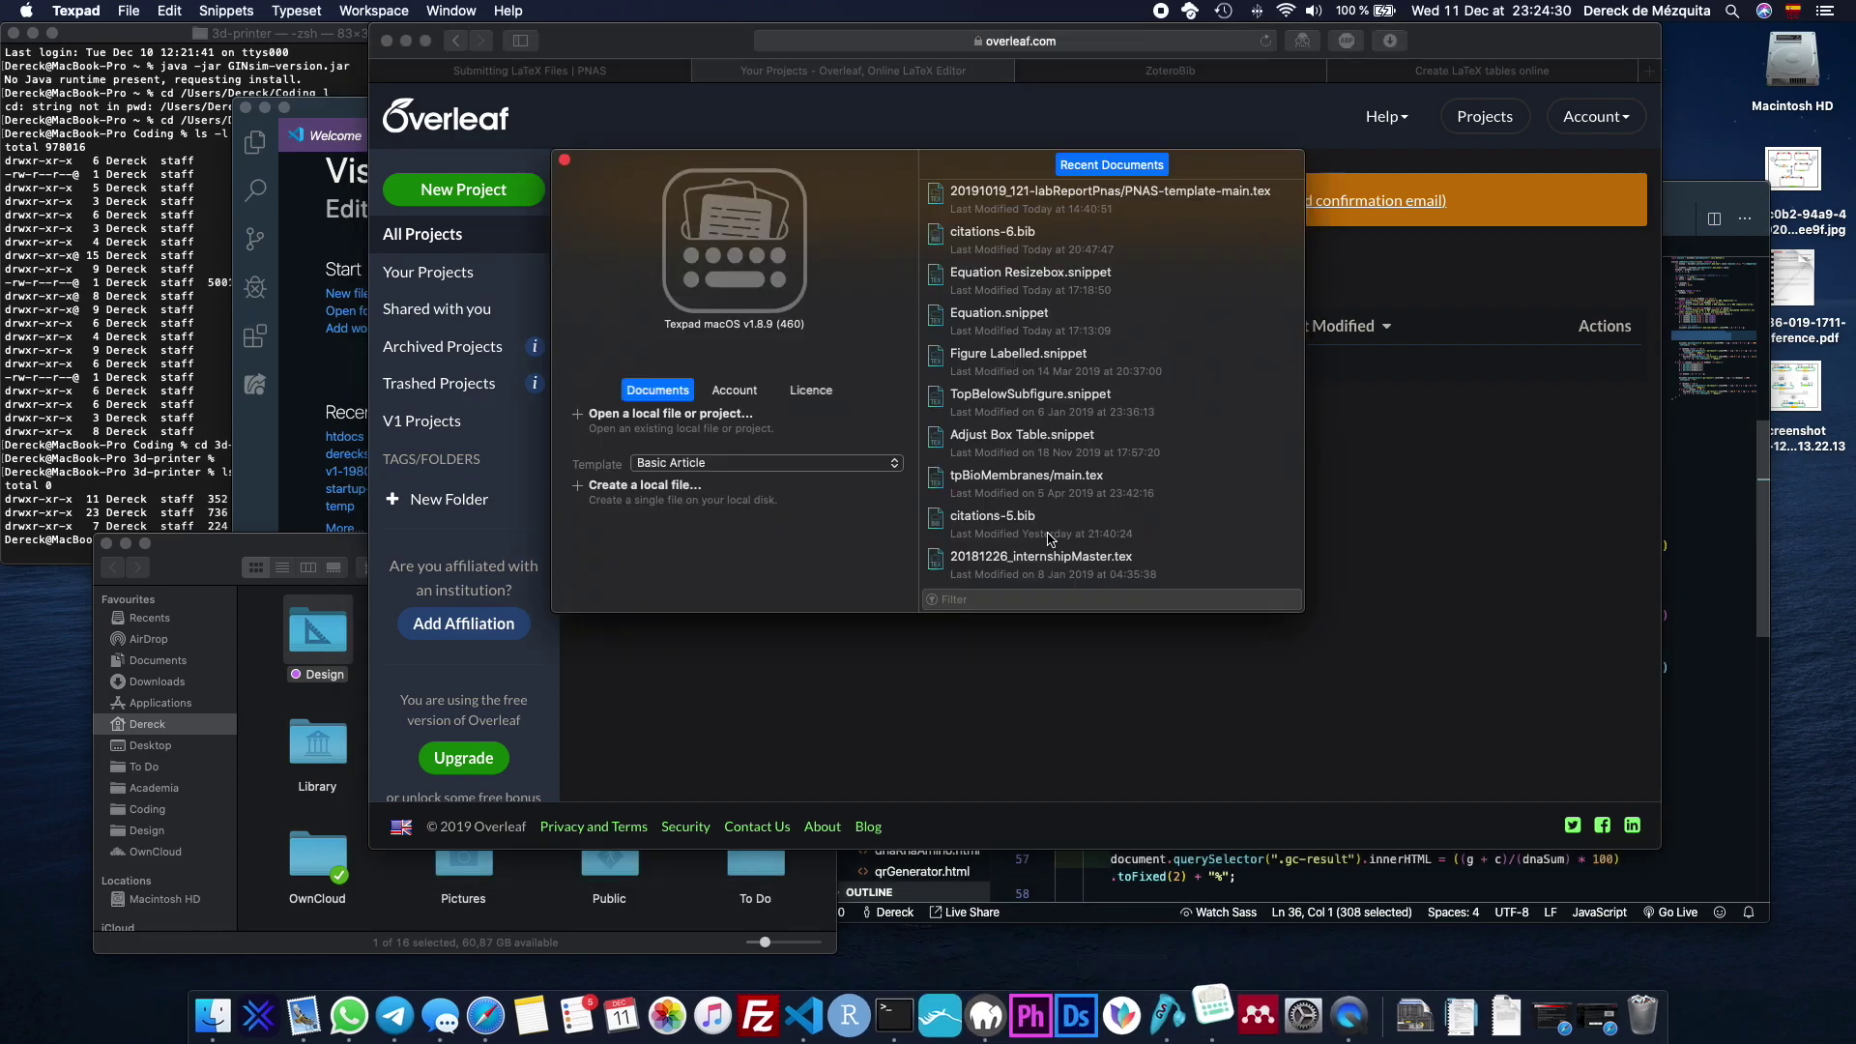
{"action": "double_click", "coordinate": [1038, 198]}
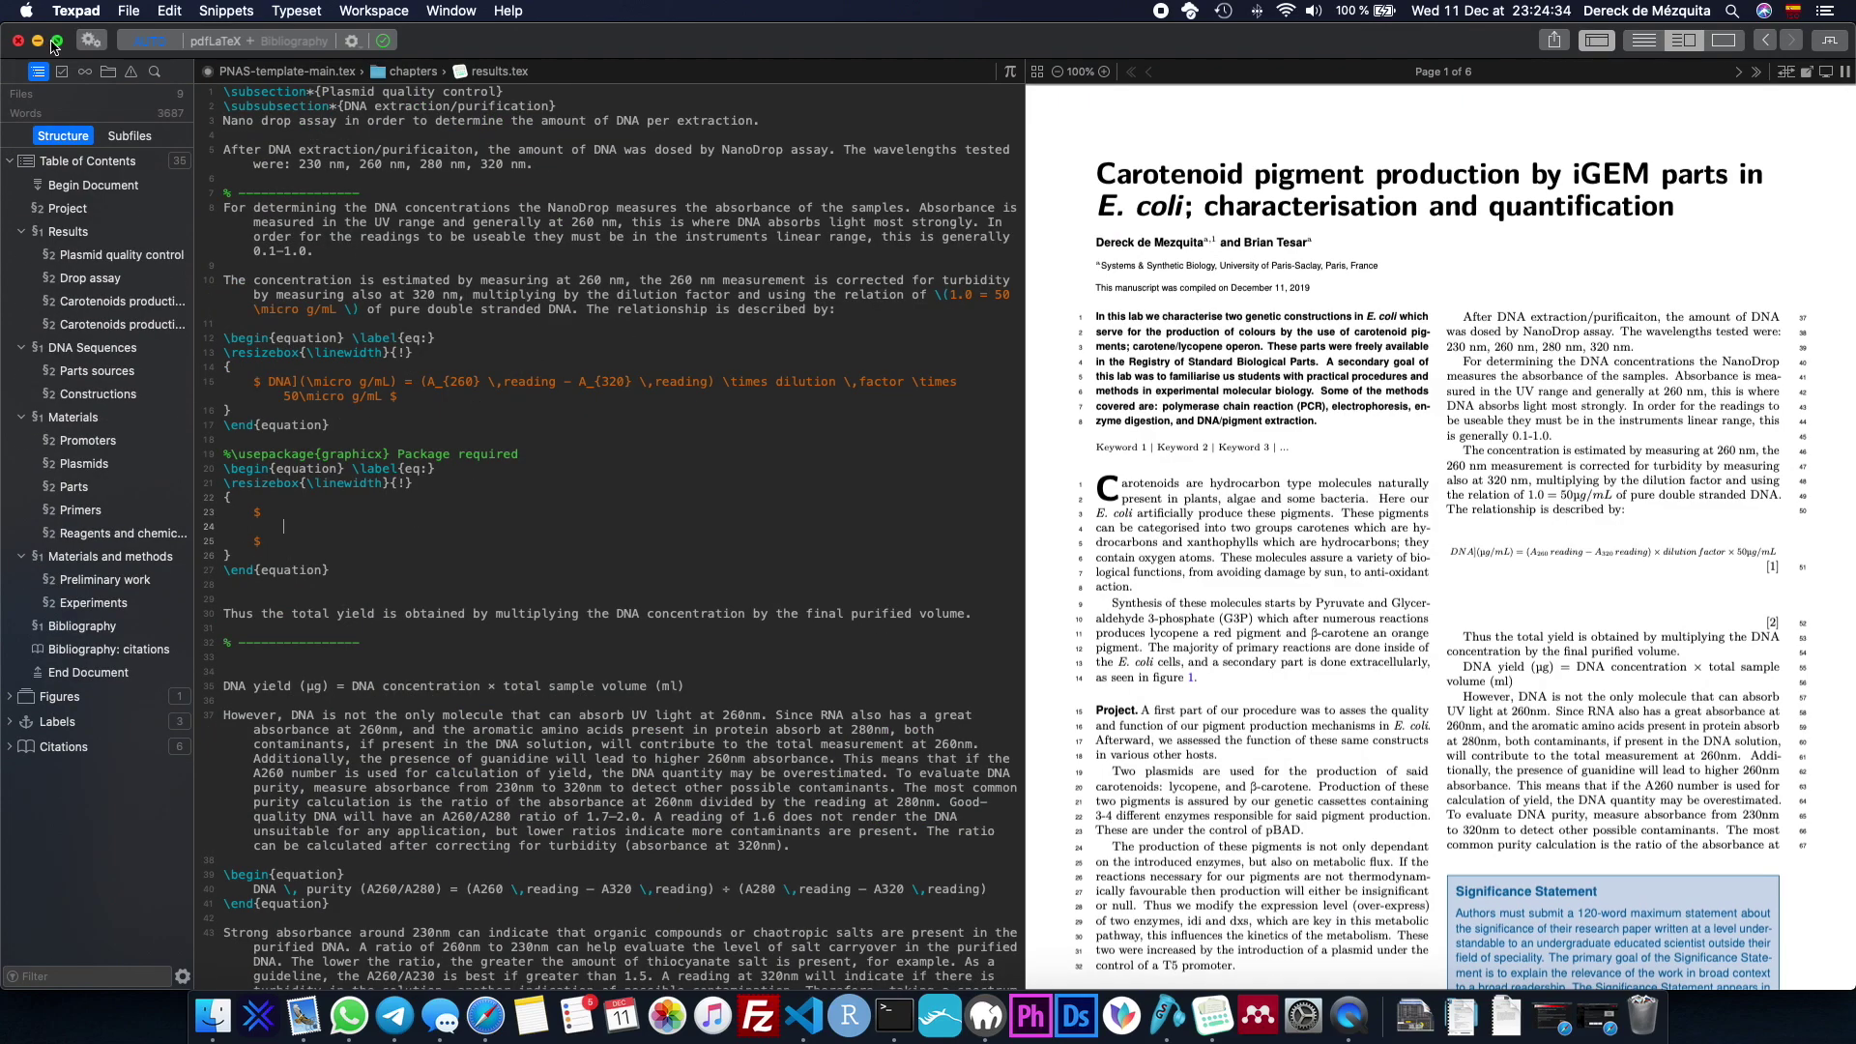
{"action": "left_click", "coordinate": [55, 42]}
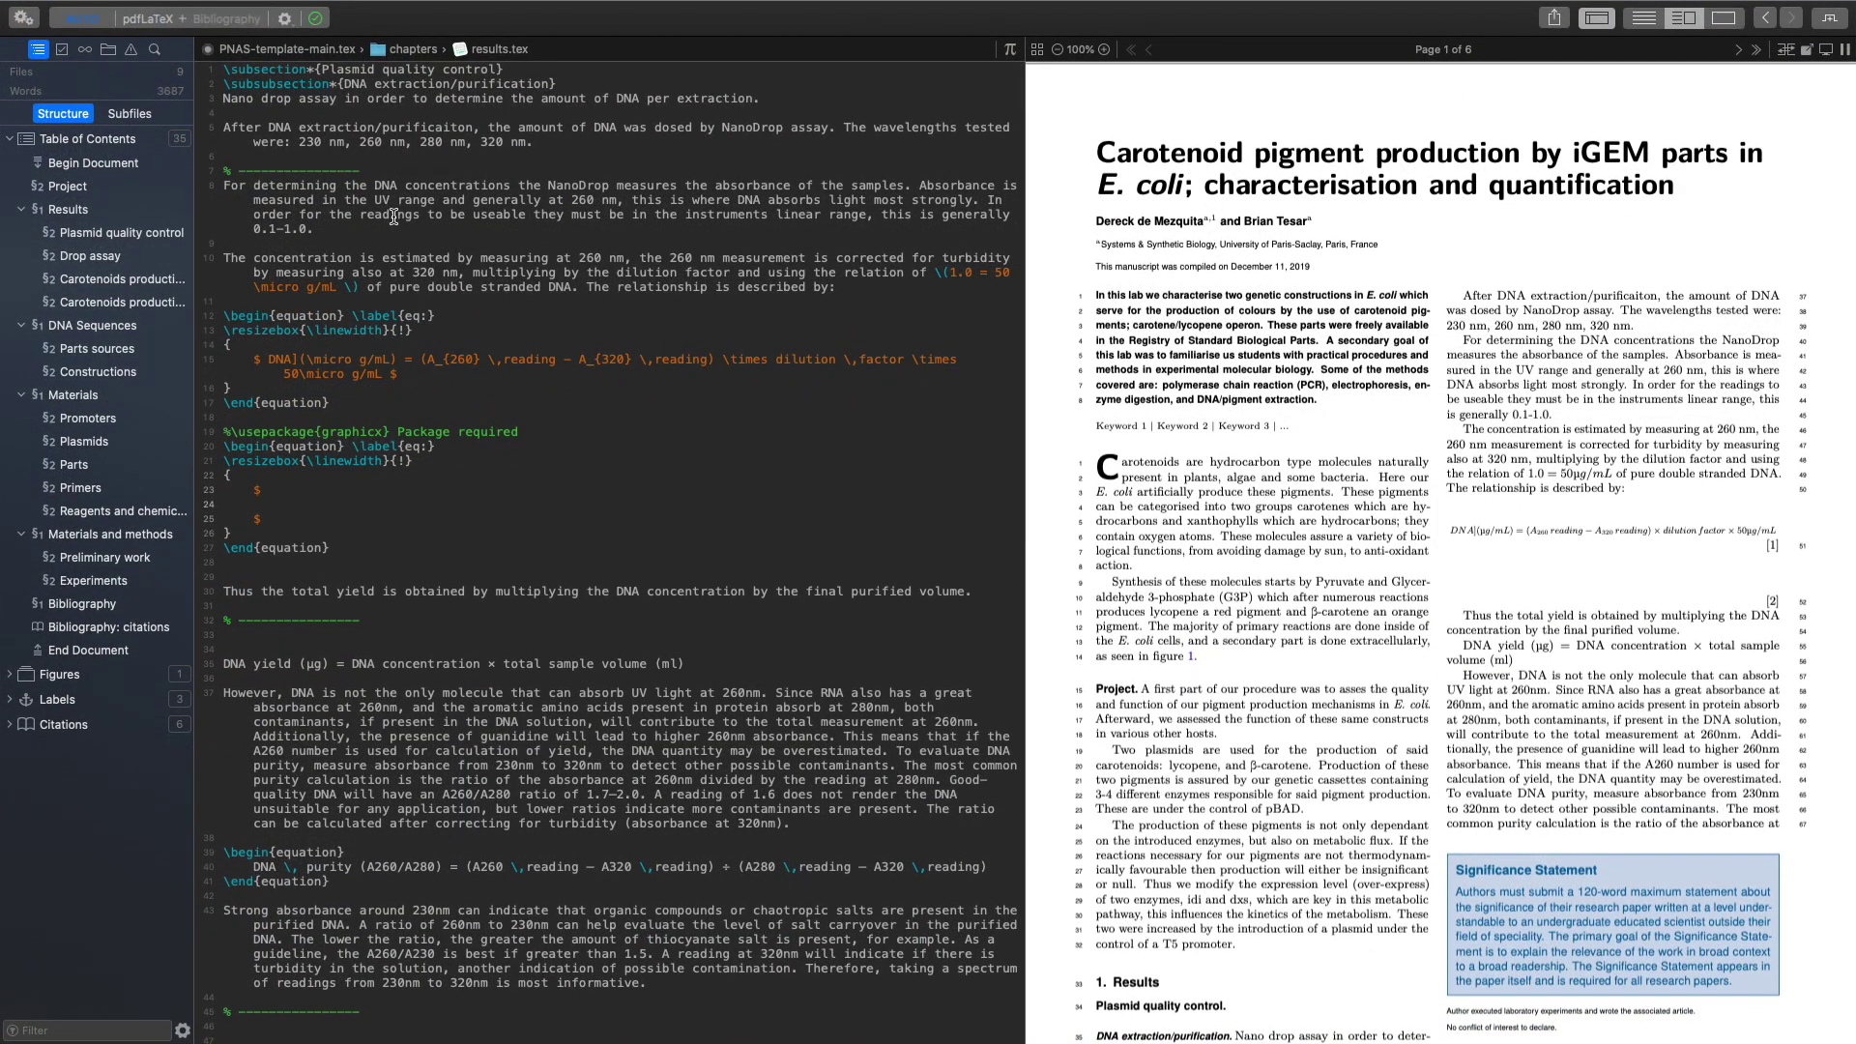
Jump to Begin Document, scroll to line 1, and highlight the PDF title and source package lines.
{"action": "left_click", "coordinate": [143, 174]}
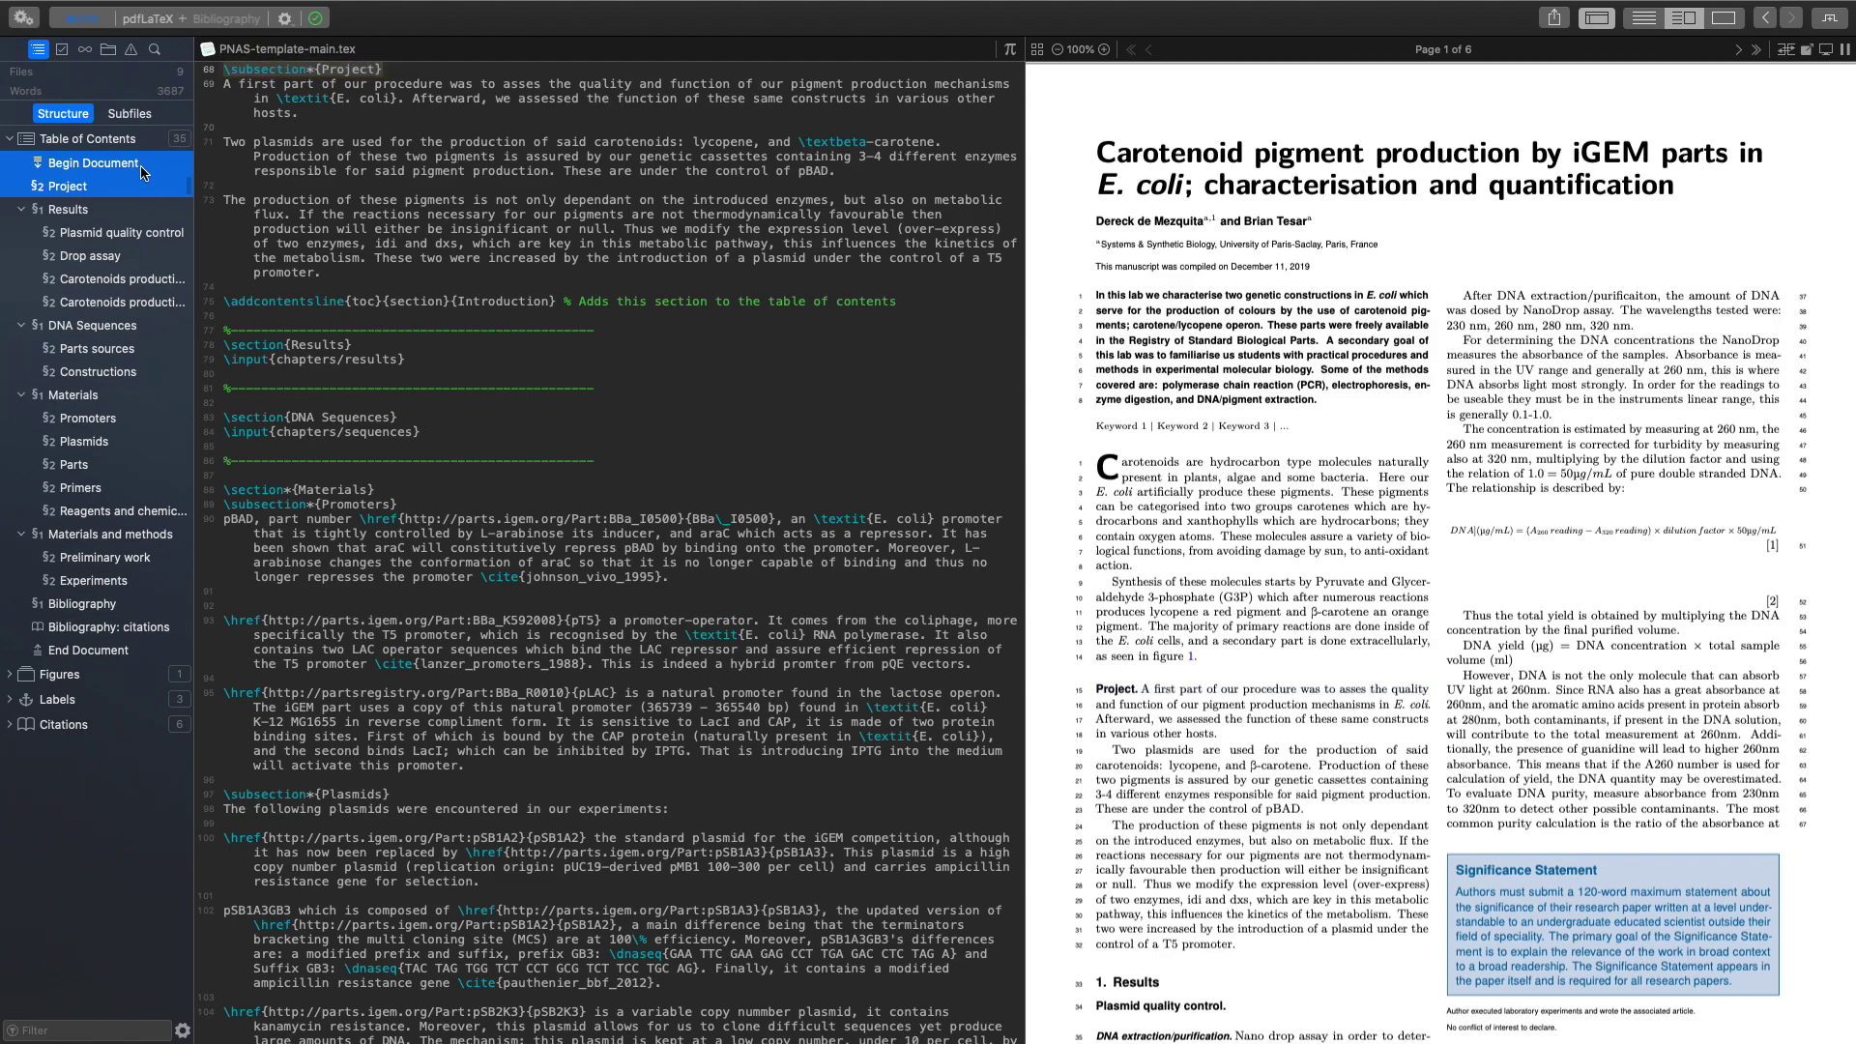
{"action": "left_click", "coordinate": [145, 165]}
{"action": "scroll", "coordinate": [354, 183], "scroll_direction": "up", "scroll_amount": 5}
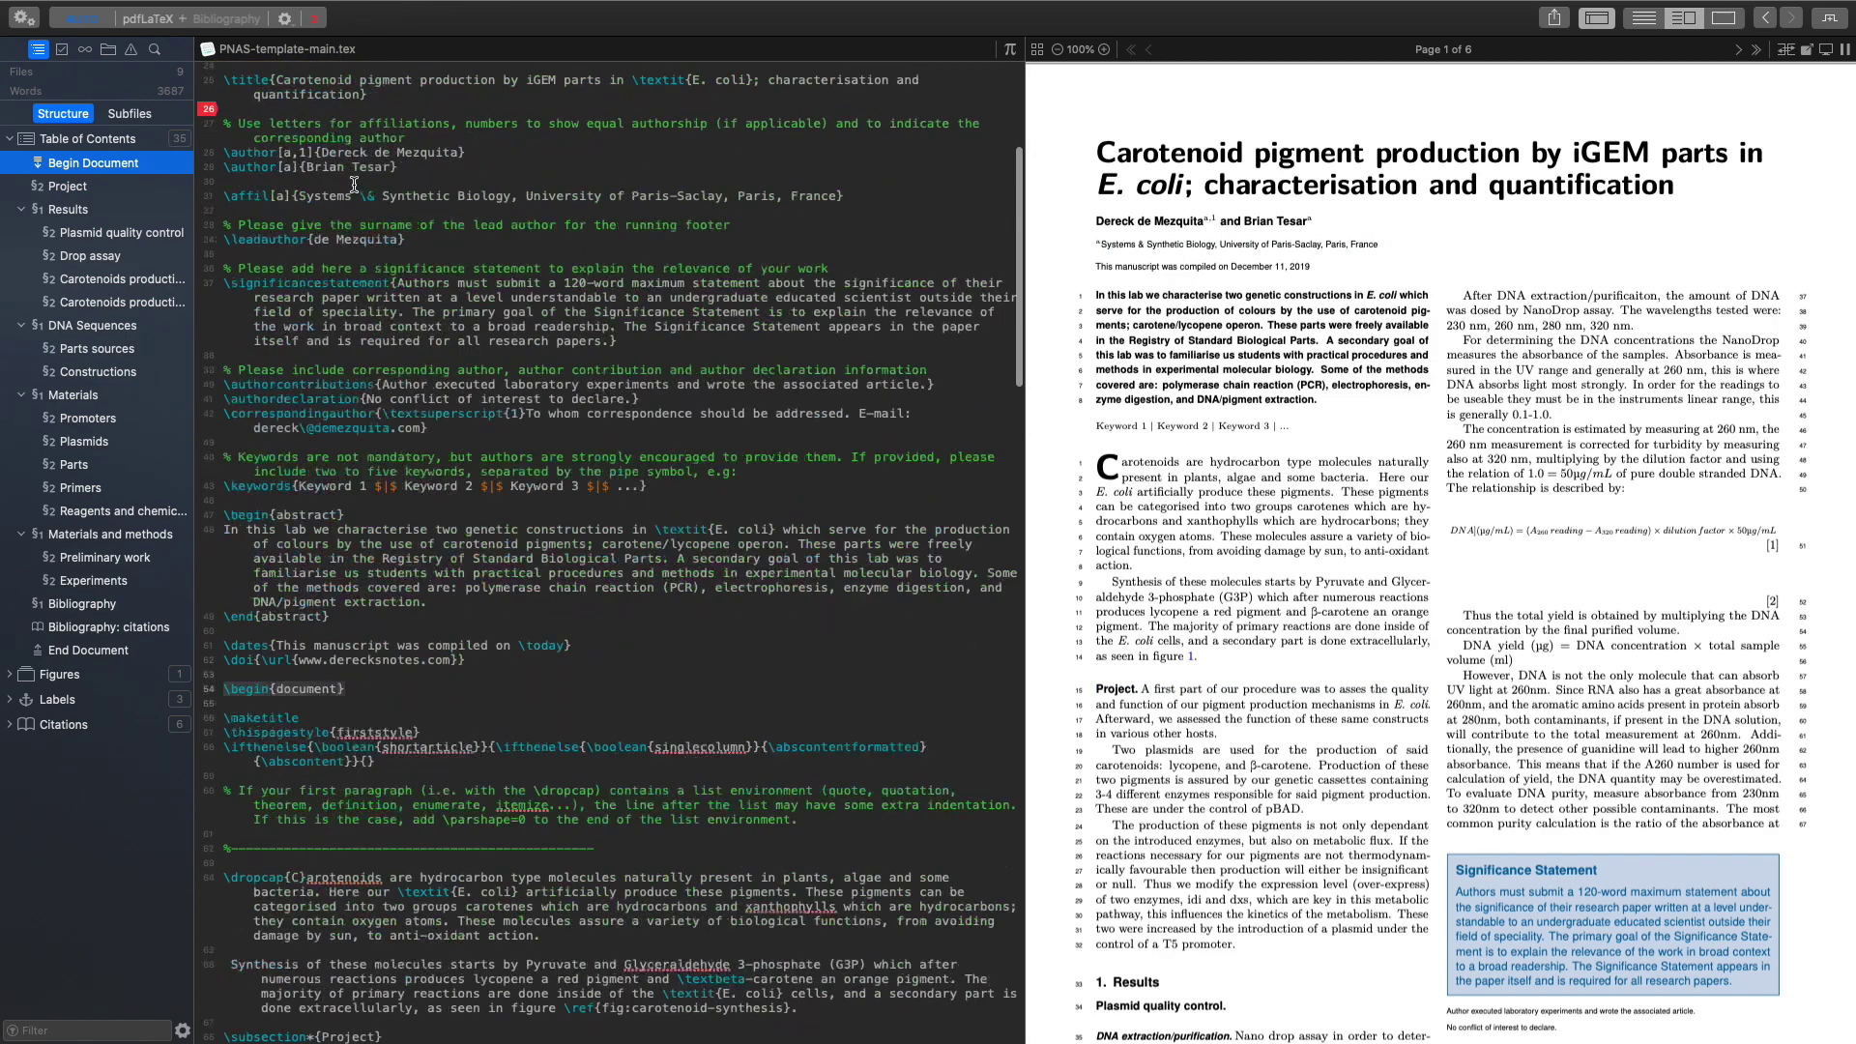
{"action": "scroll", "coordinate": [354, 183], "scroll_direction": "up", "scroll_amount": 5}
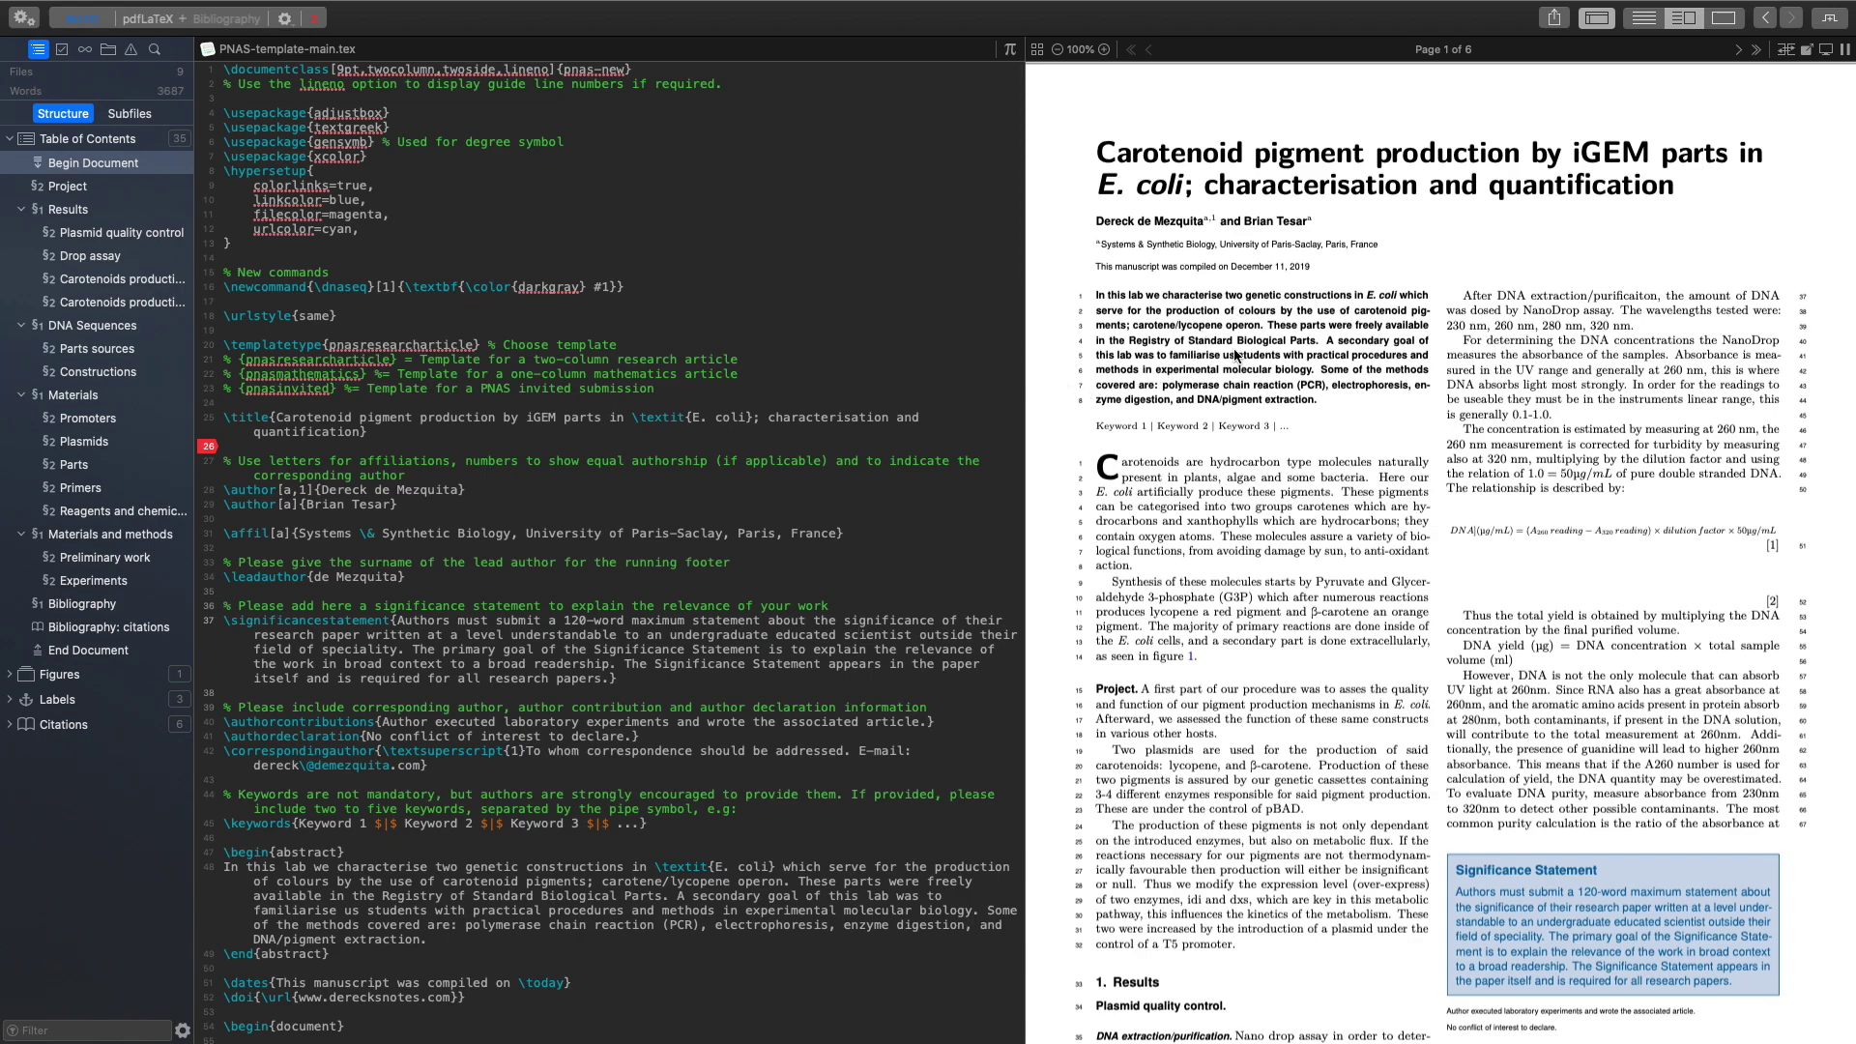
{"action": "left_click_drag", "start_coordinate": [1187, 205], "coordinate": [1566, 633]}
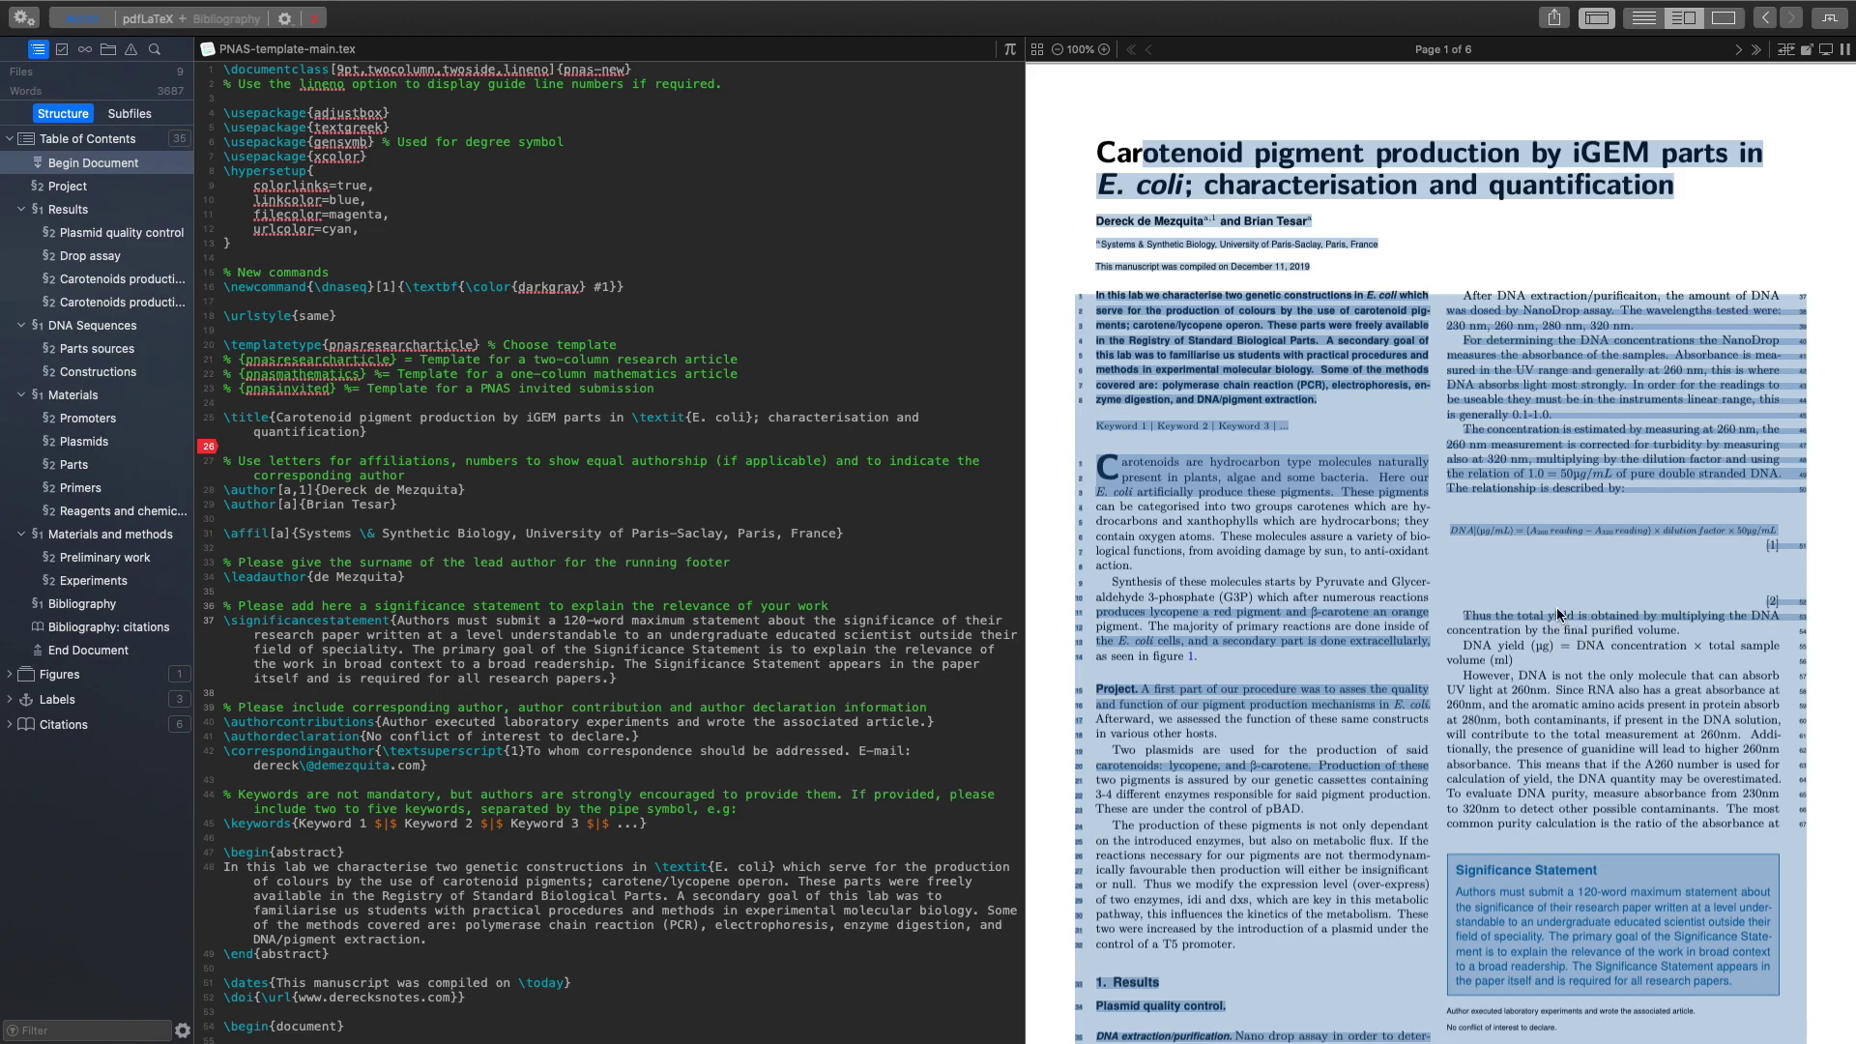
{"action": "left_click", "coordinate": [1535, 549]}
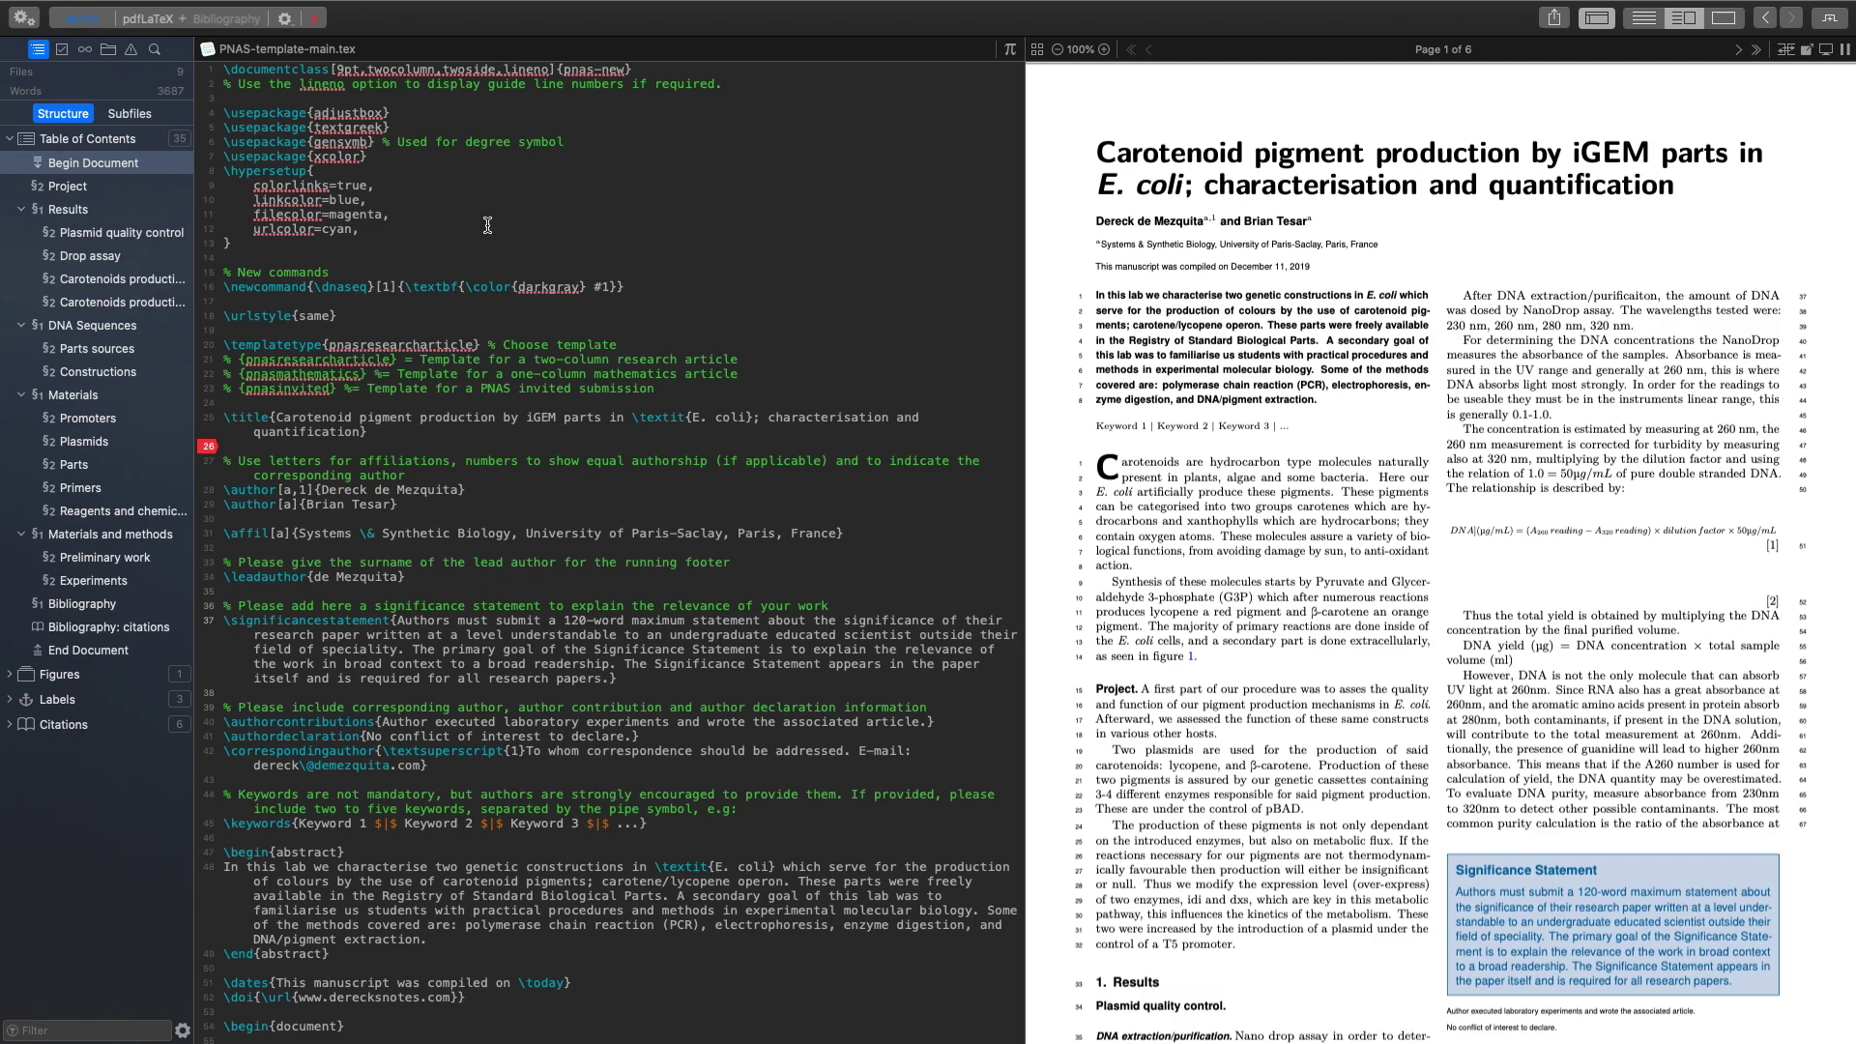
{"action": "left_click_drag", "start_coordinate": [331, 256], "coordinate": [331, 96]}
{"action": "left_click", "coordinate": [543, 300]}
{"action": "scroll", "coordinate": [1376, 271], "scroll_direction": "down", "scroll_amount": 8}
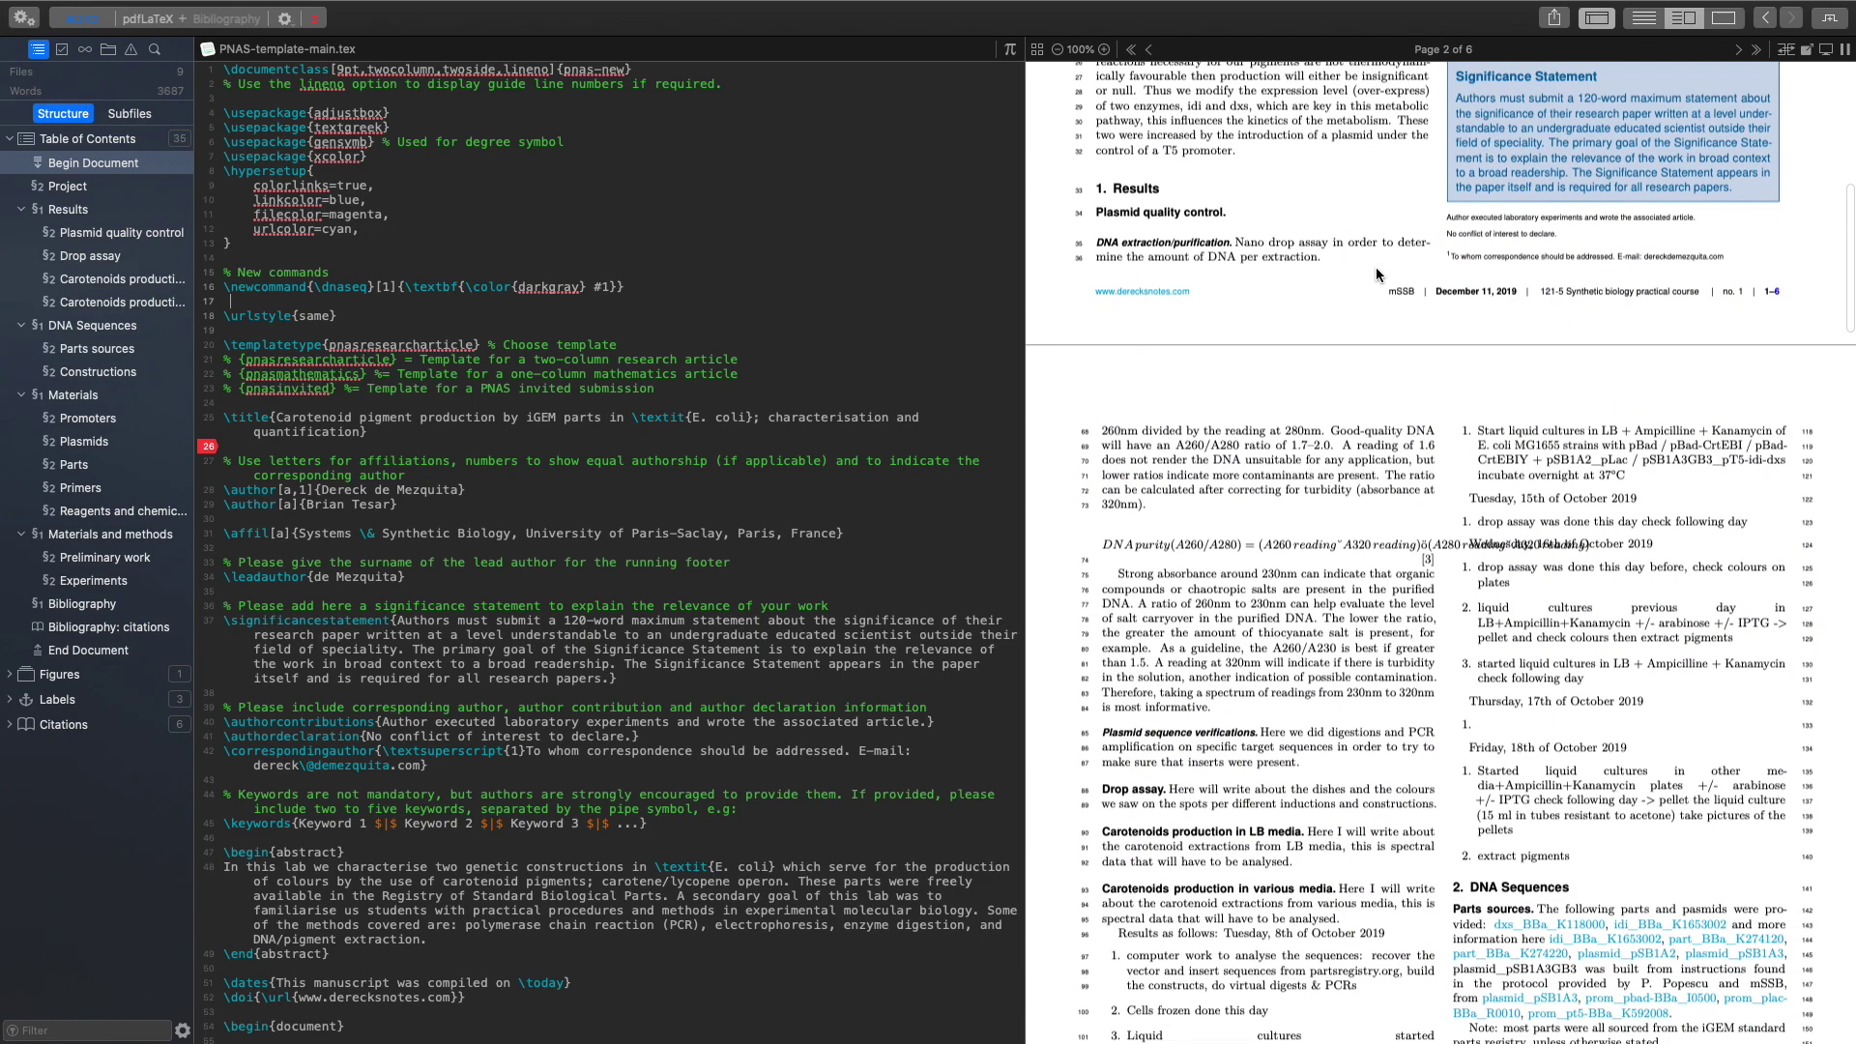
{"action": "scroll", "coordinate": [1377, 267], "scroll_direction": "up", "scroll_amount": 10}
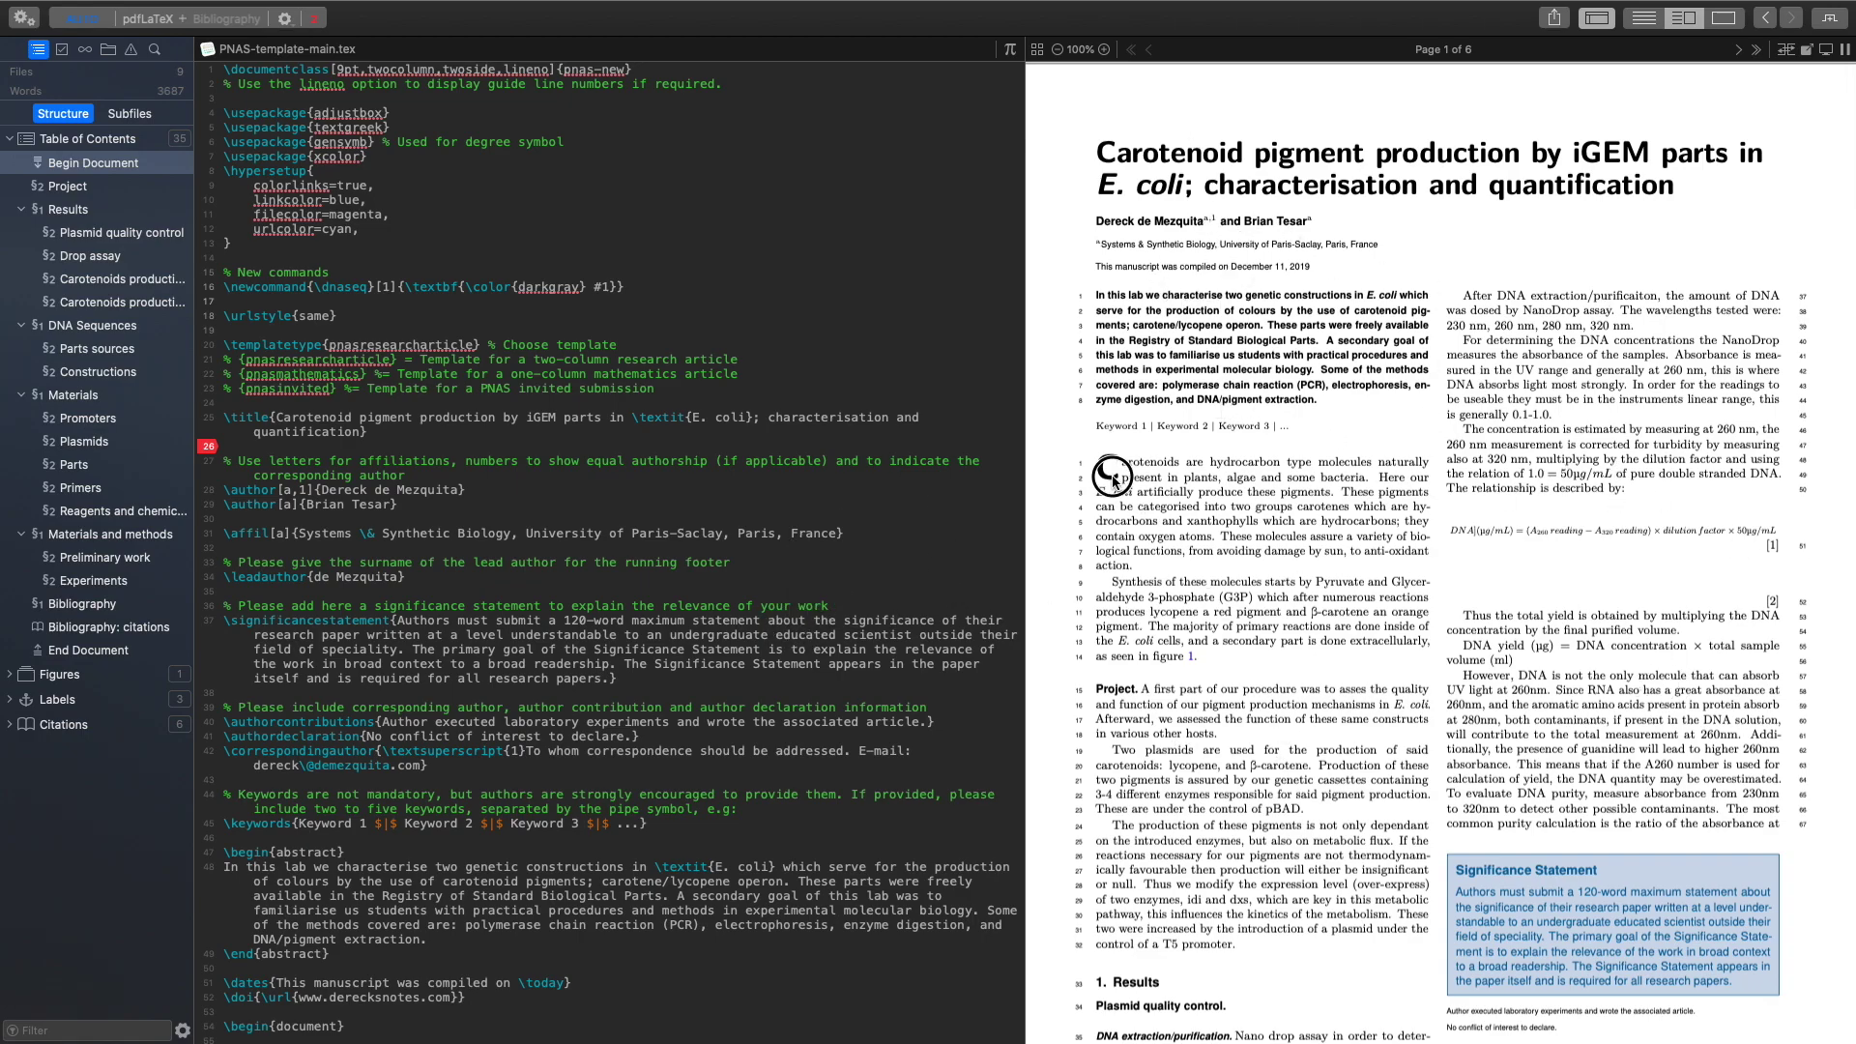
{"action": "left_click_drag", "start_coordinate": [1113, 475], "coordinate": [1470, 741]}
{"action": "left_click", "coordinate": [1470, 740]}
{"action": "scroll", "coordinate": [1484, 454], "scroll_direction": "down", "scroll_amount": 5}
{"action": "scroll", "coordinate": [1484, 454], "scroll_direction": "down", "scroll_amount": 1}
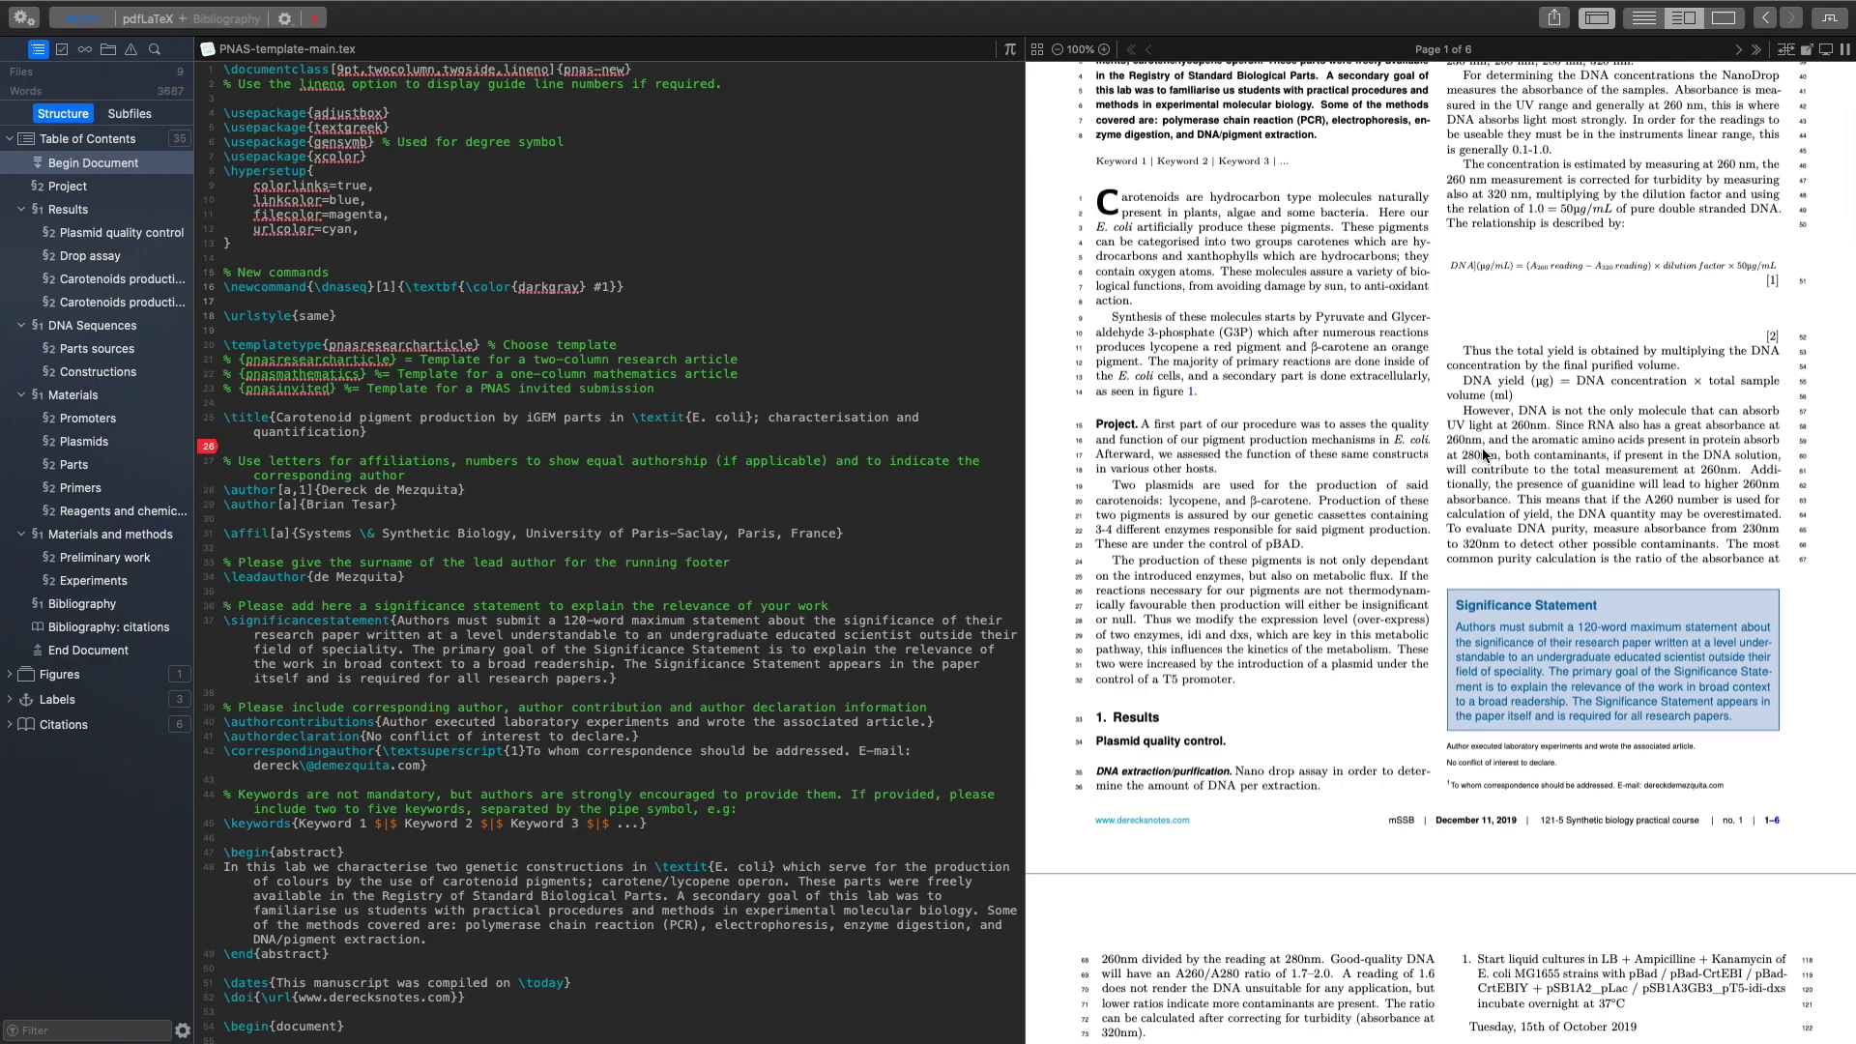
{"action": "scroll", "coordinate": [1483, 454], "scroll_direction": "up", "scroll_amount": 5}
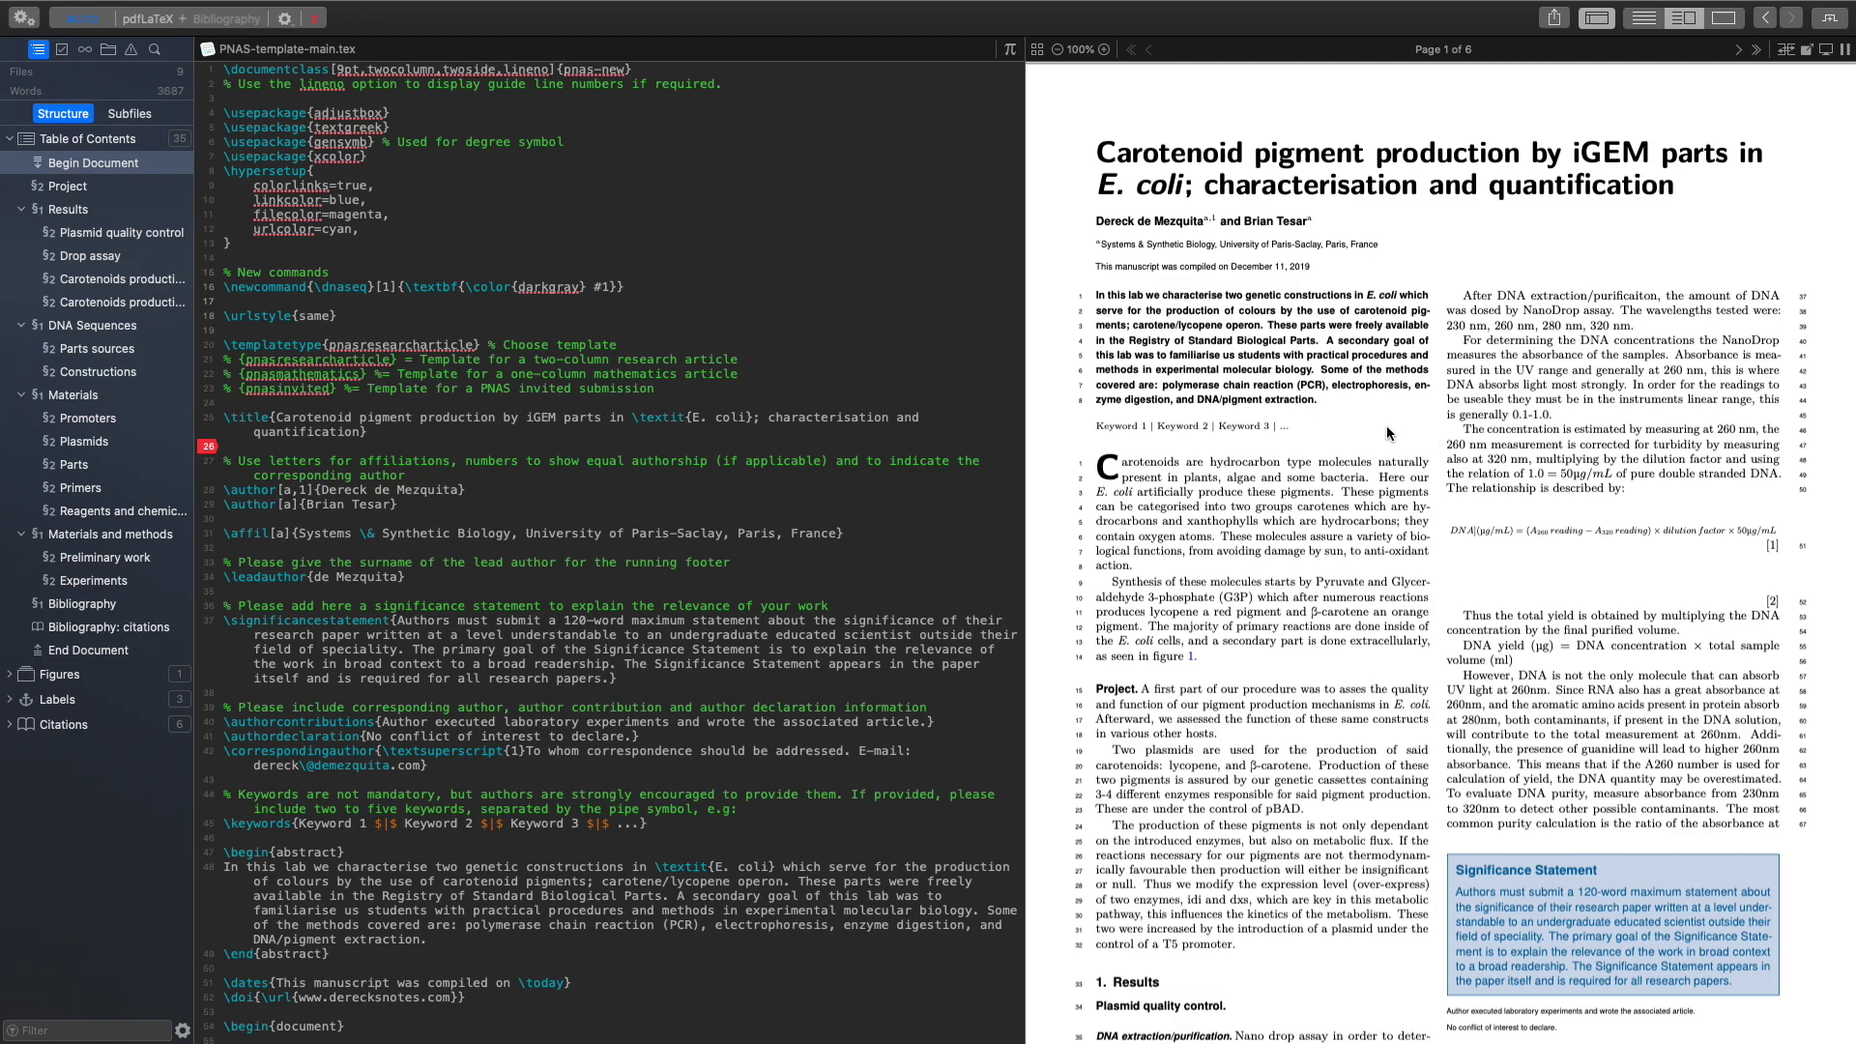
{"action": "scroll", "coordinate": [1386, 427], "scroll_direction": "down", "scroll_amount": 20}
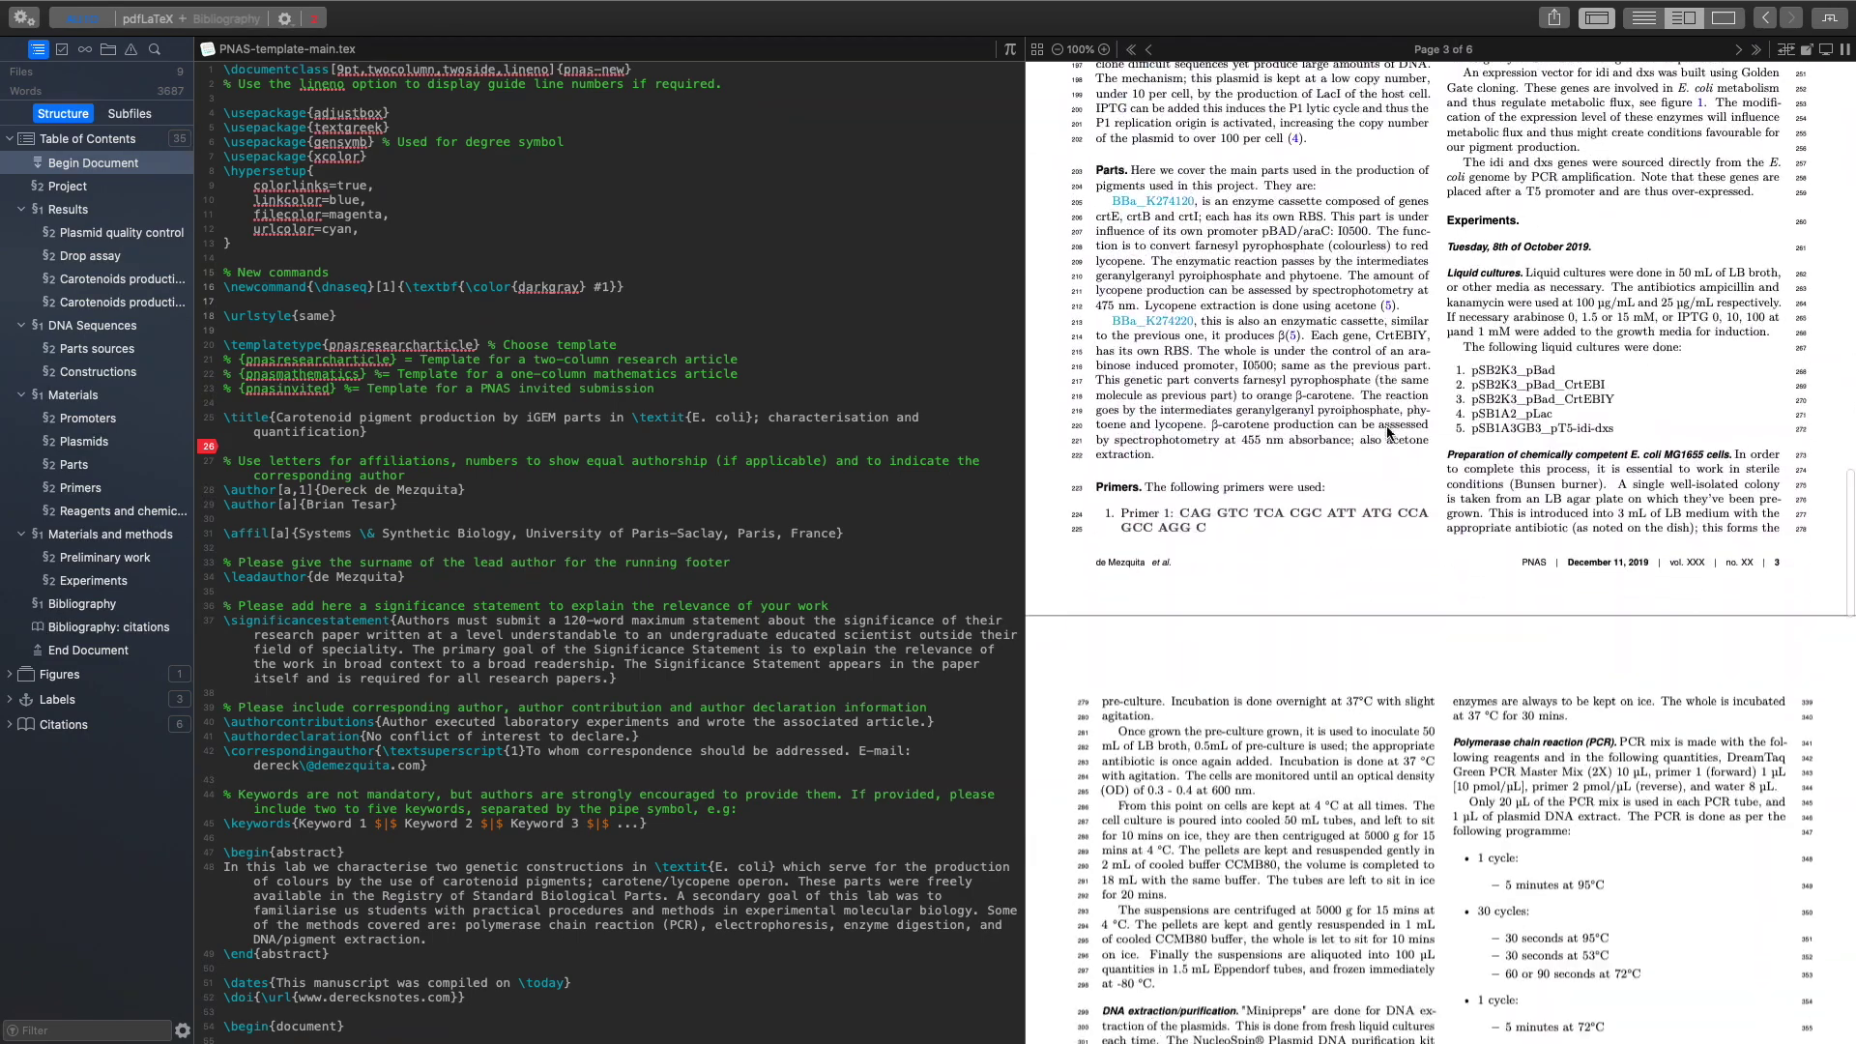
{"action": "scroll", "coordinate": [1386, 432], "scroll_direction": "down", "scroll_amount": 10}
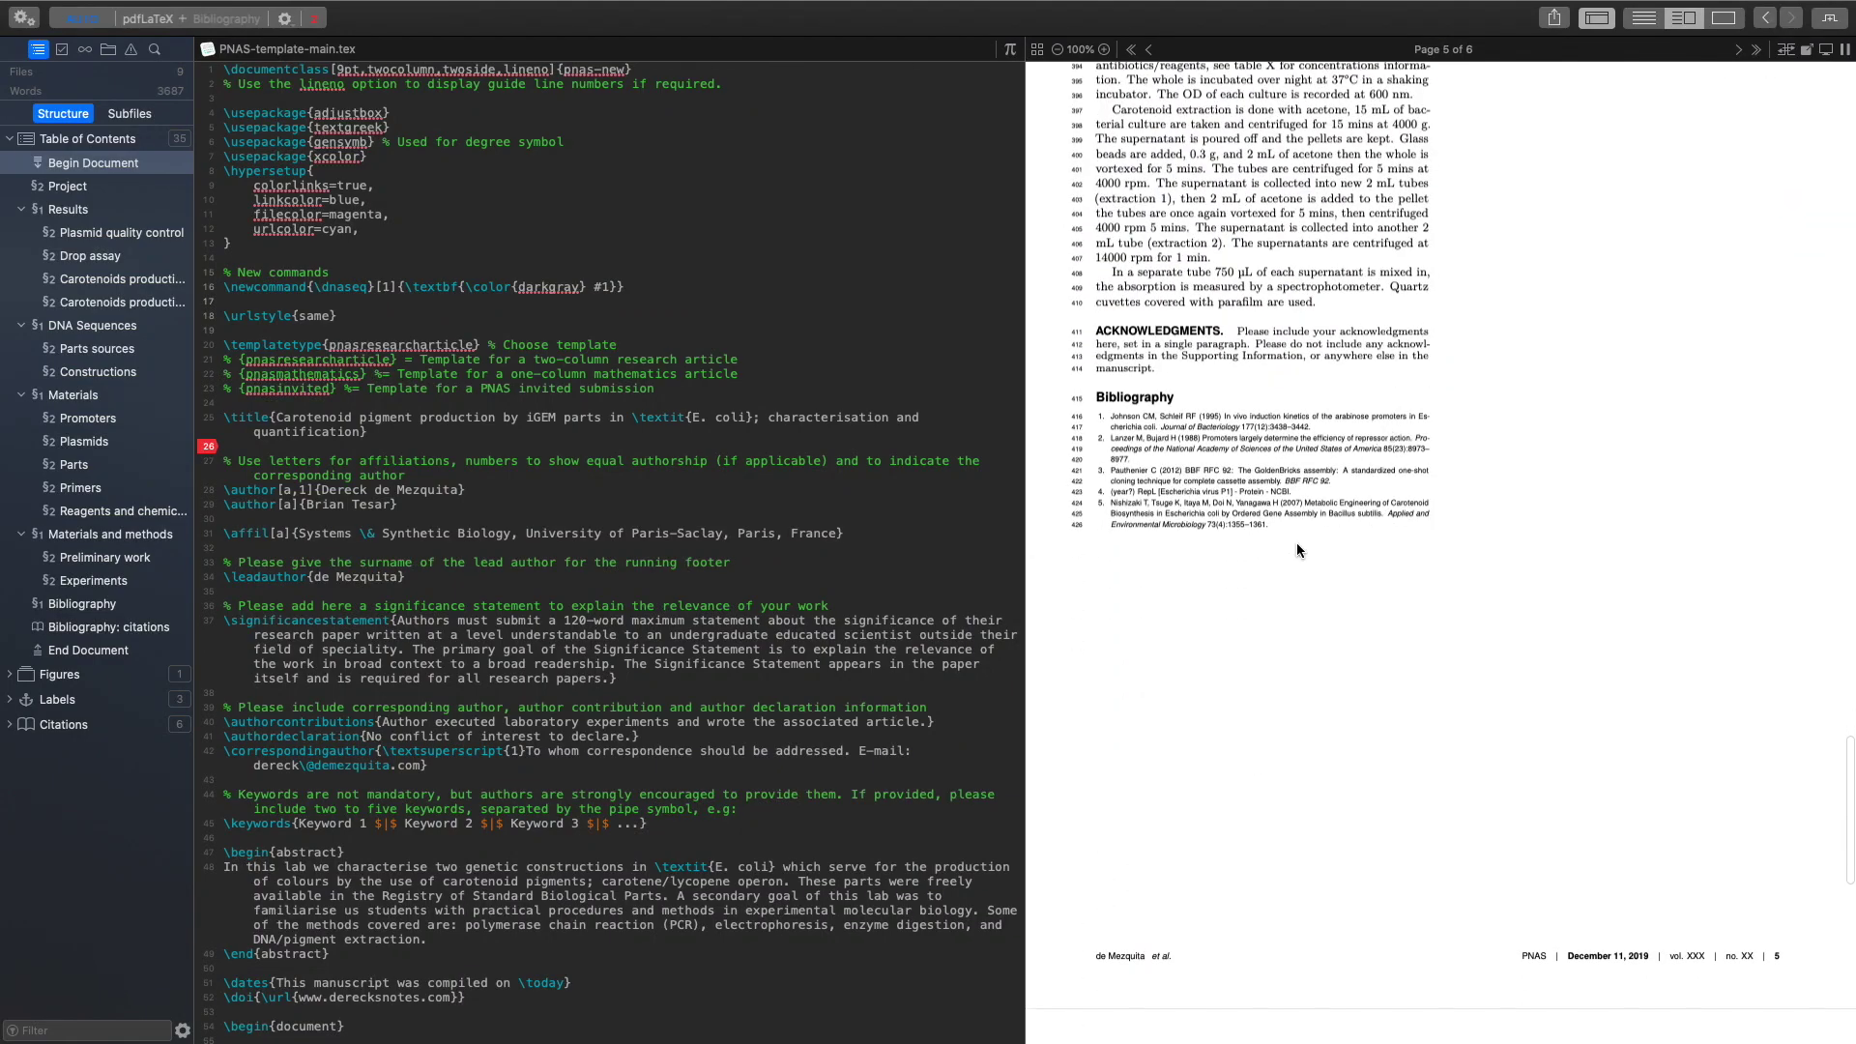
{"action": "left_click", "coordinate": [1068, 439]}
{"action": "left_click_drag", "start_coordinate": [1068, 440], "coordinate": [1295, 523]}
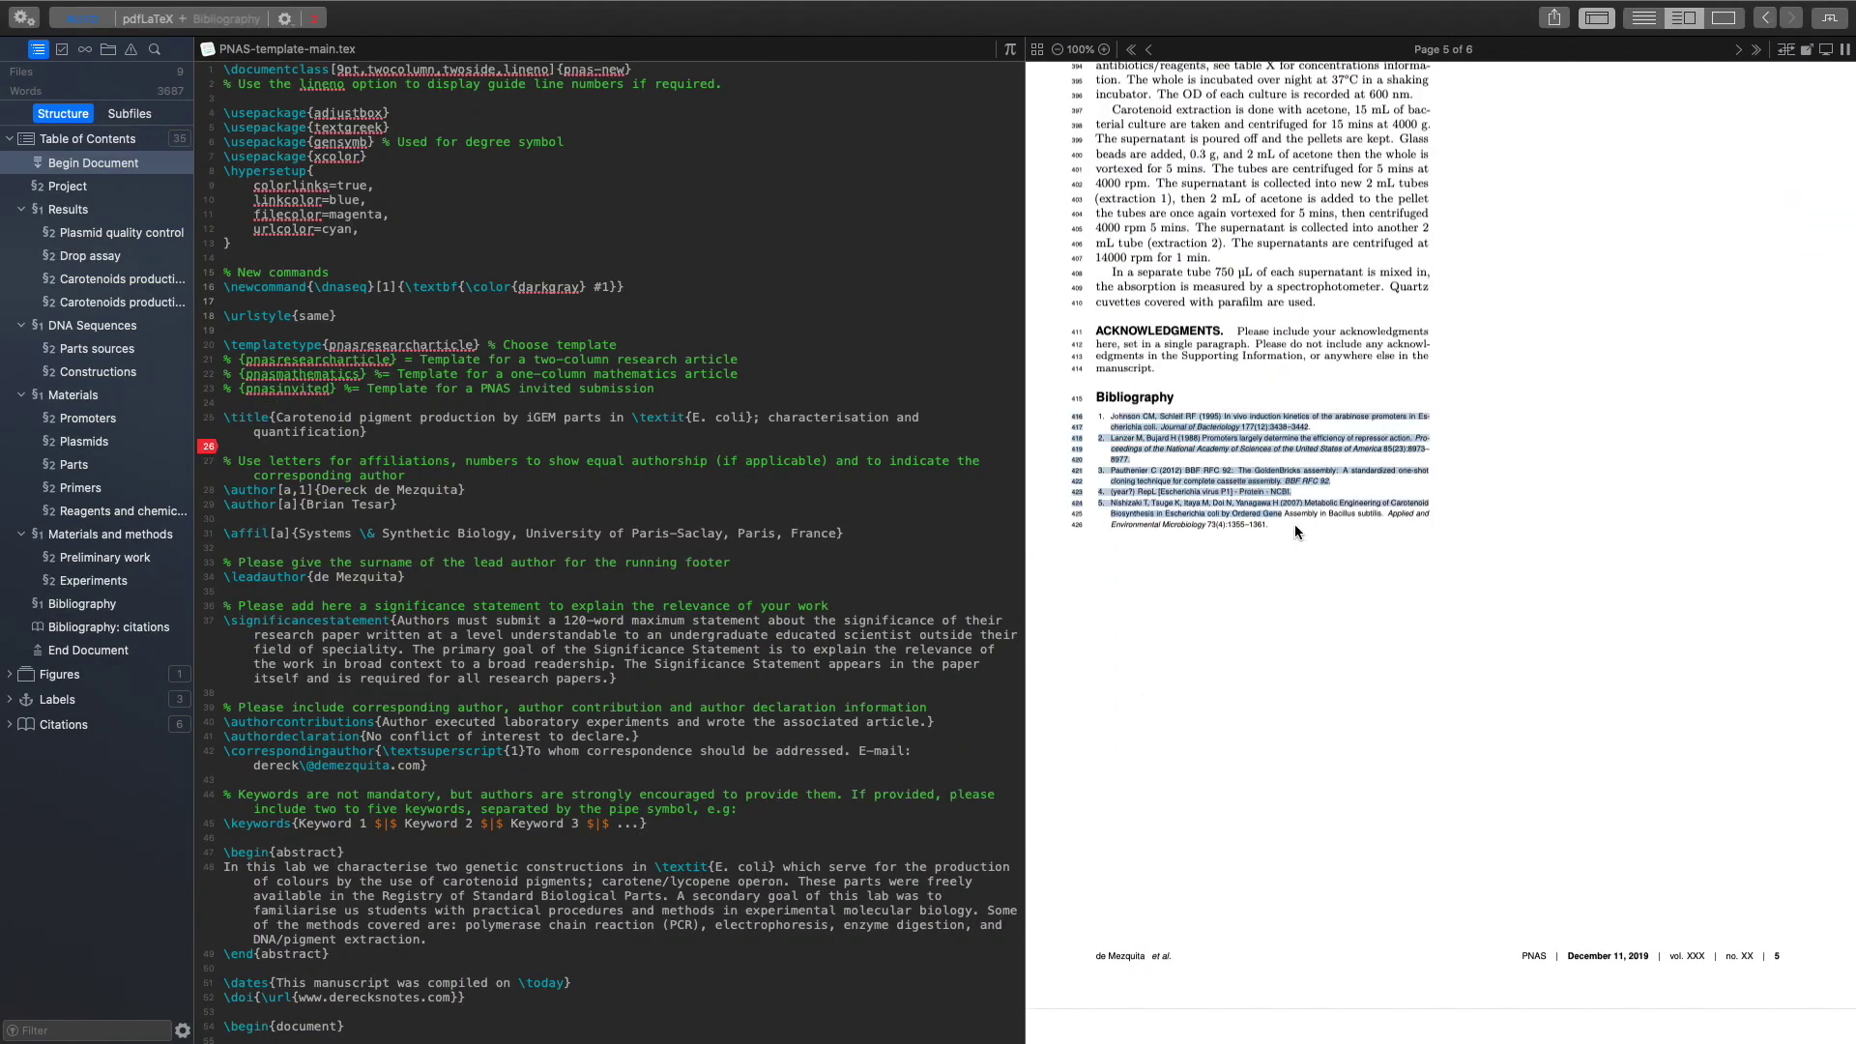
{"action": "left_click", "coordinate": [1295, 524]}
{"action": "left_click_drag", "start_coordinate": [1121, 419], "coordinate": [1273, 524]}
{"action": "left_click", "coordinate": [1273, 524]}
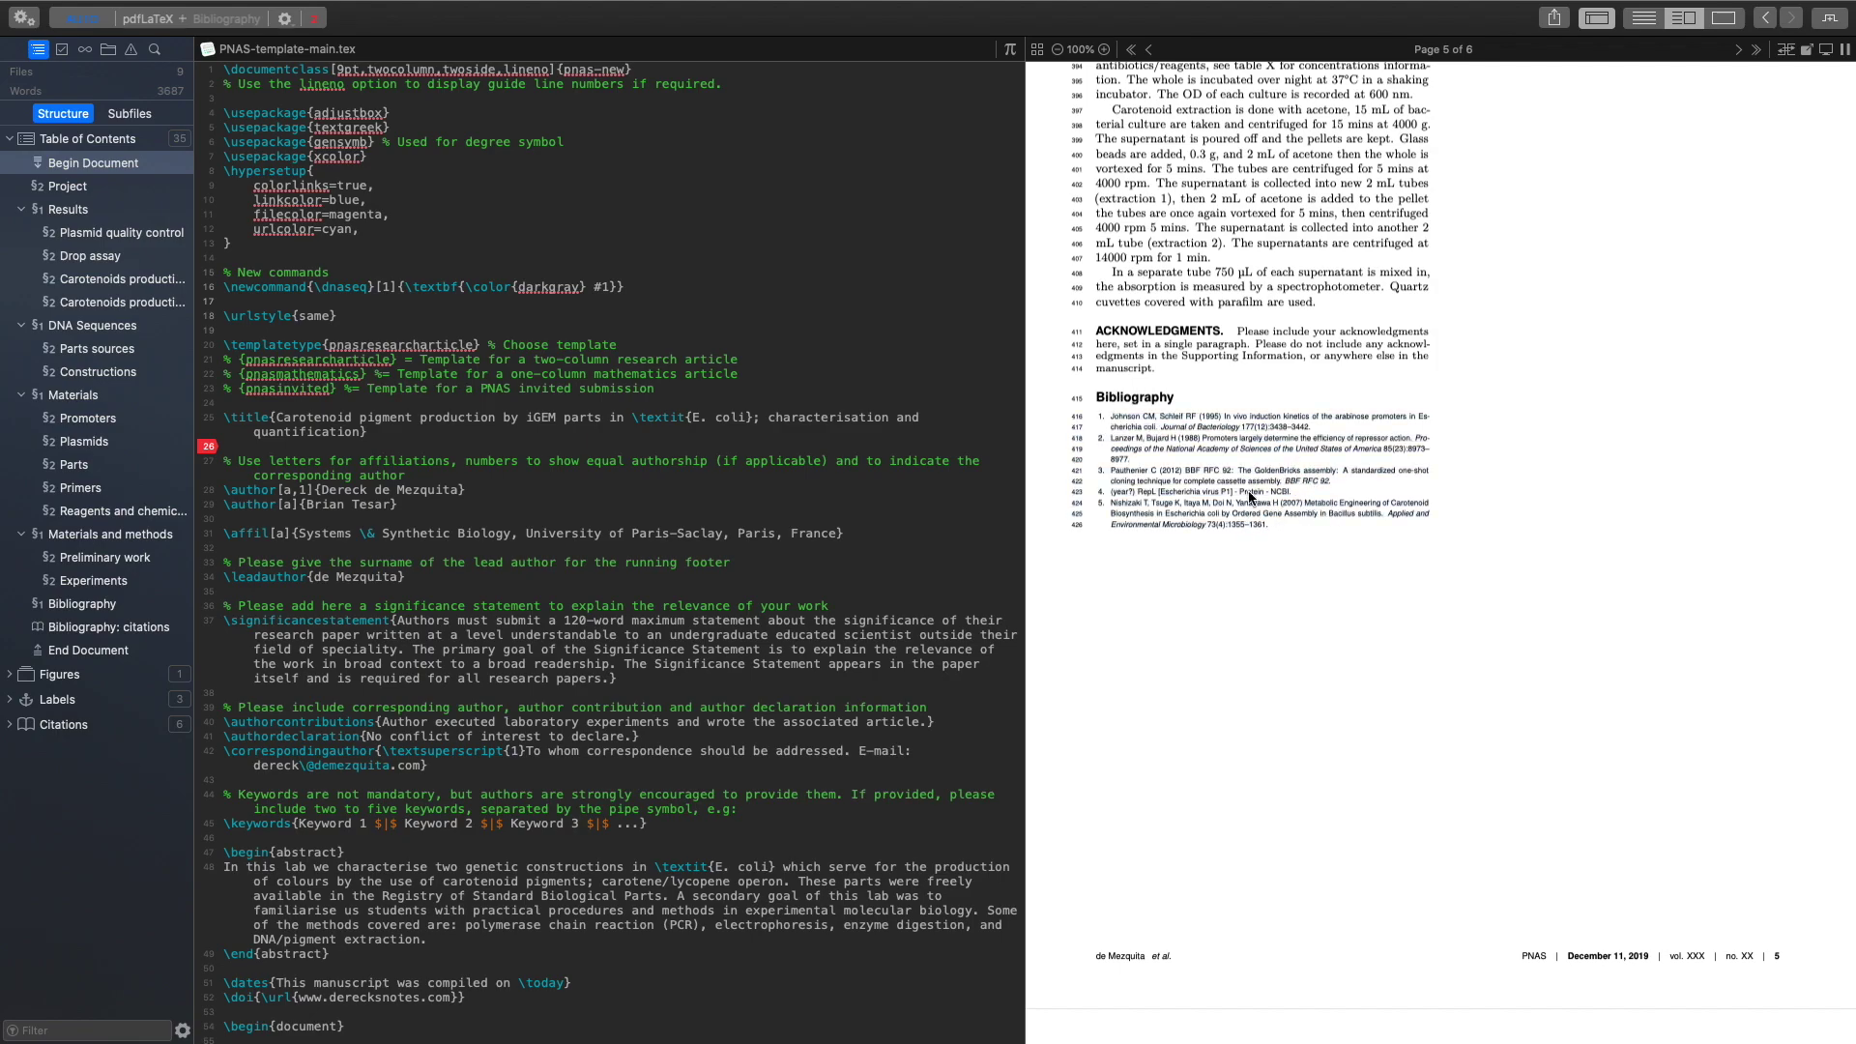
{"action": "left_click_drag", "start_coordinate": [1109, 417], "coordinate": [1342, 542]}
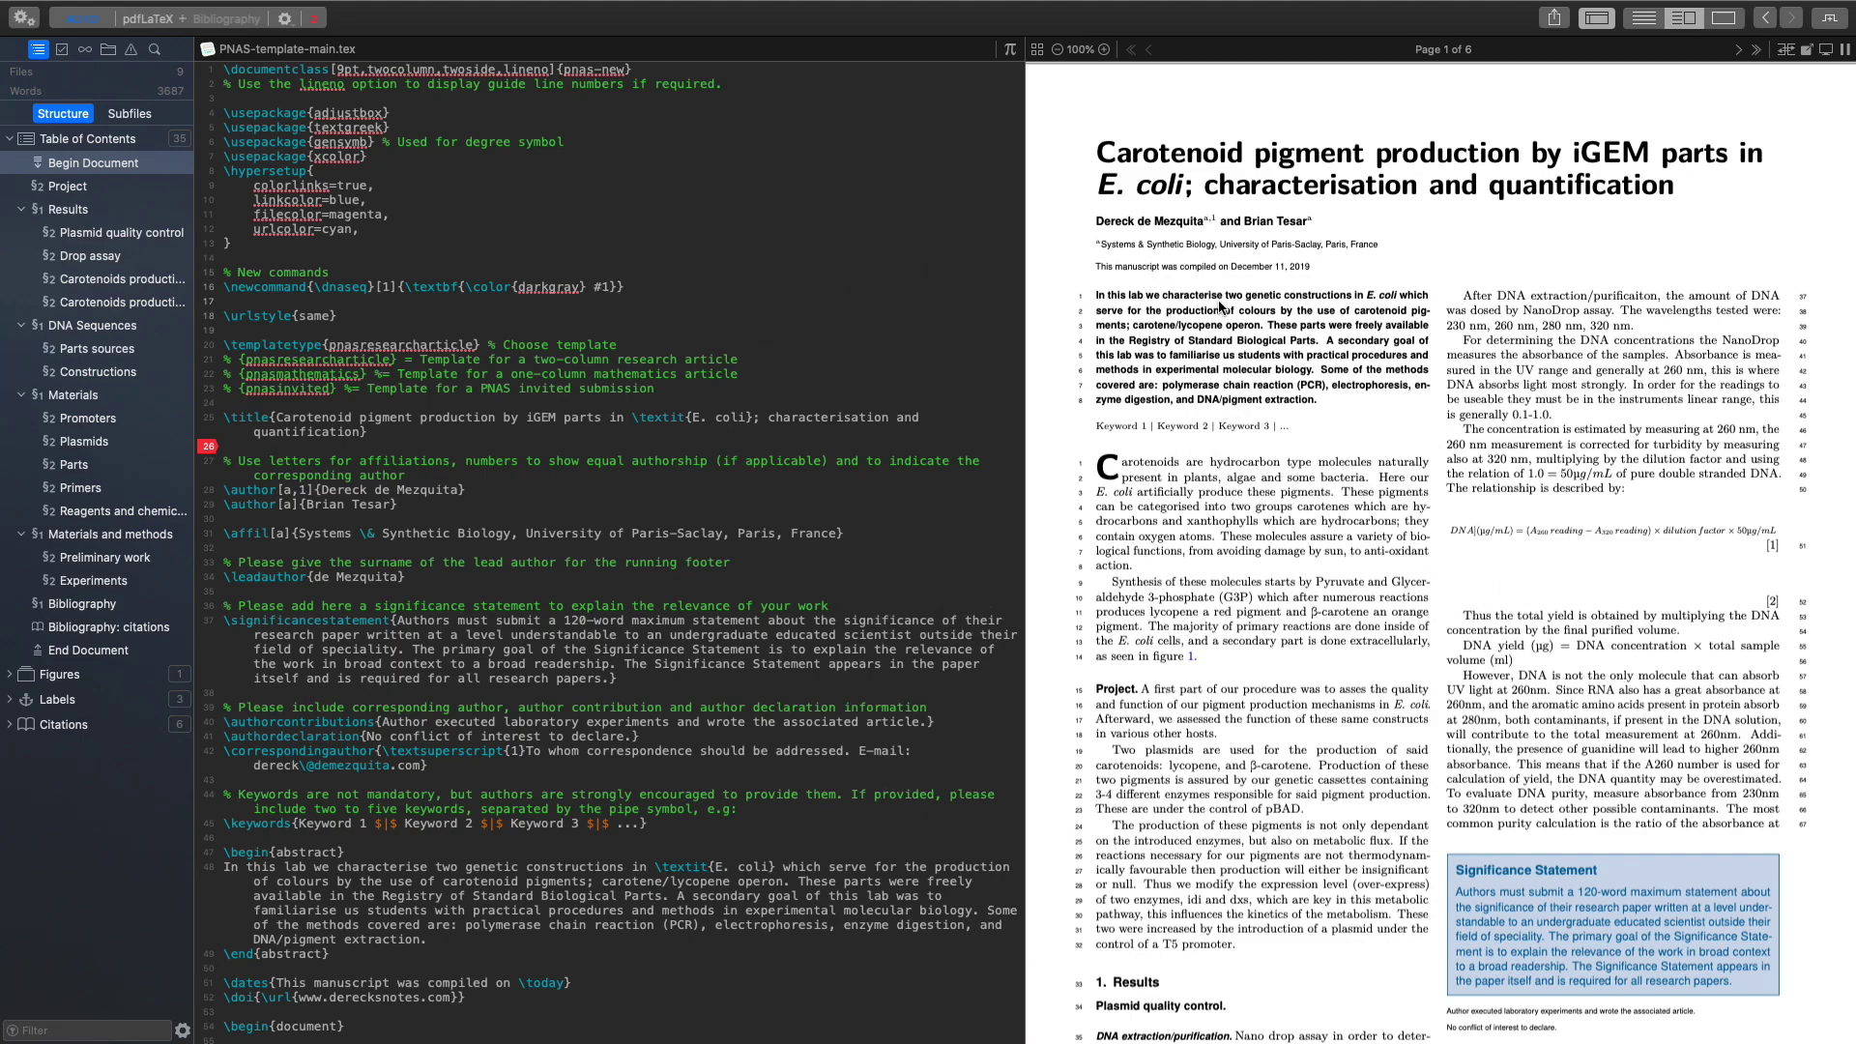
Scroll the Texpad PDF preview briefly, then switch from the full-screen space to Safari's Overleaf dashboard.
{"action": "scroll", "coordinate": [1218, 300], "scroll_direction": "down", "scroll_amount": 1}
{"action": "scroll", "coordinate": [1218, 300], "scroll_direction": "down", "scroll_amount": 3}
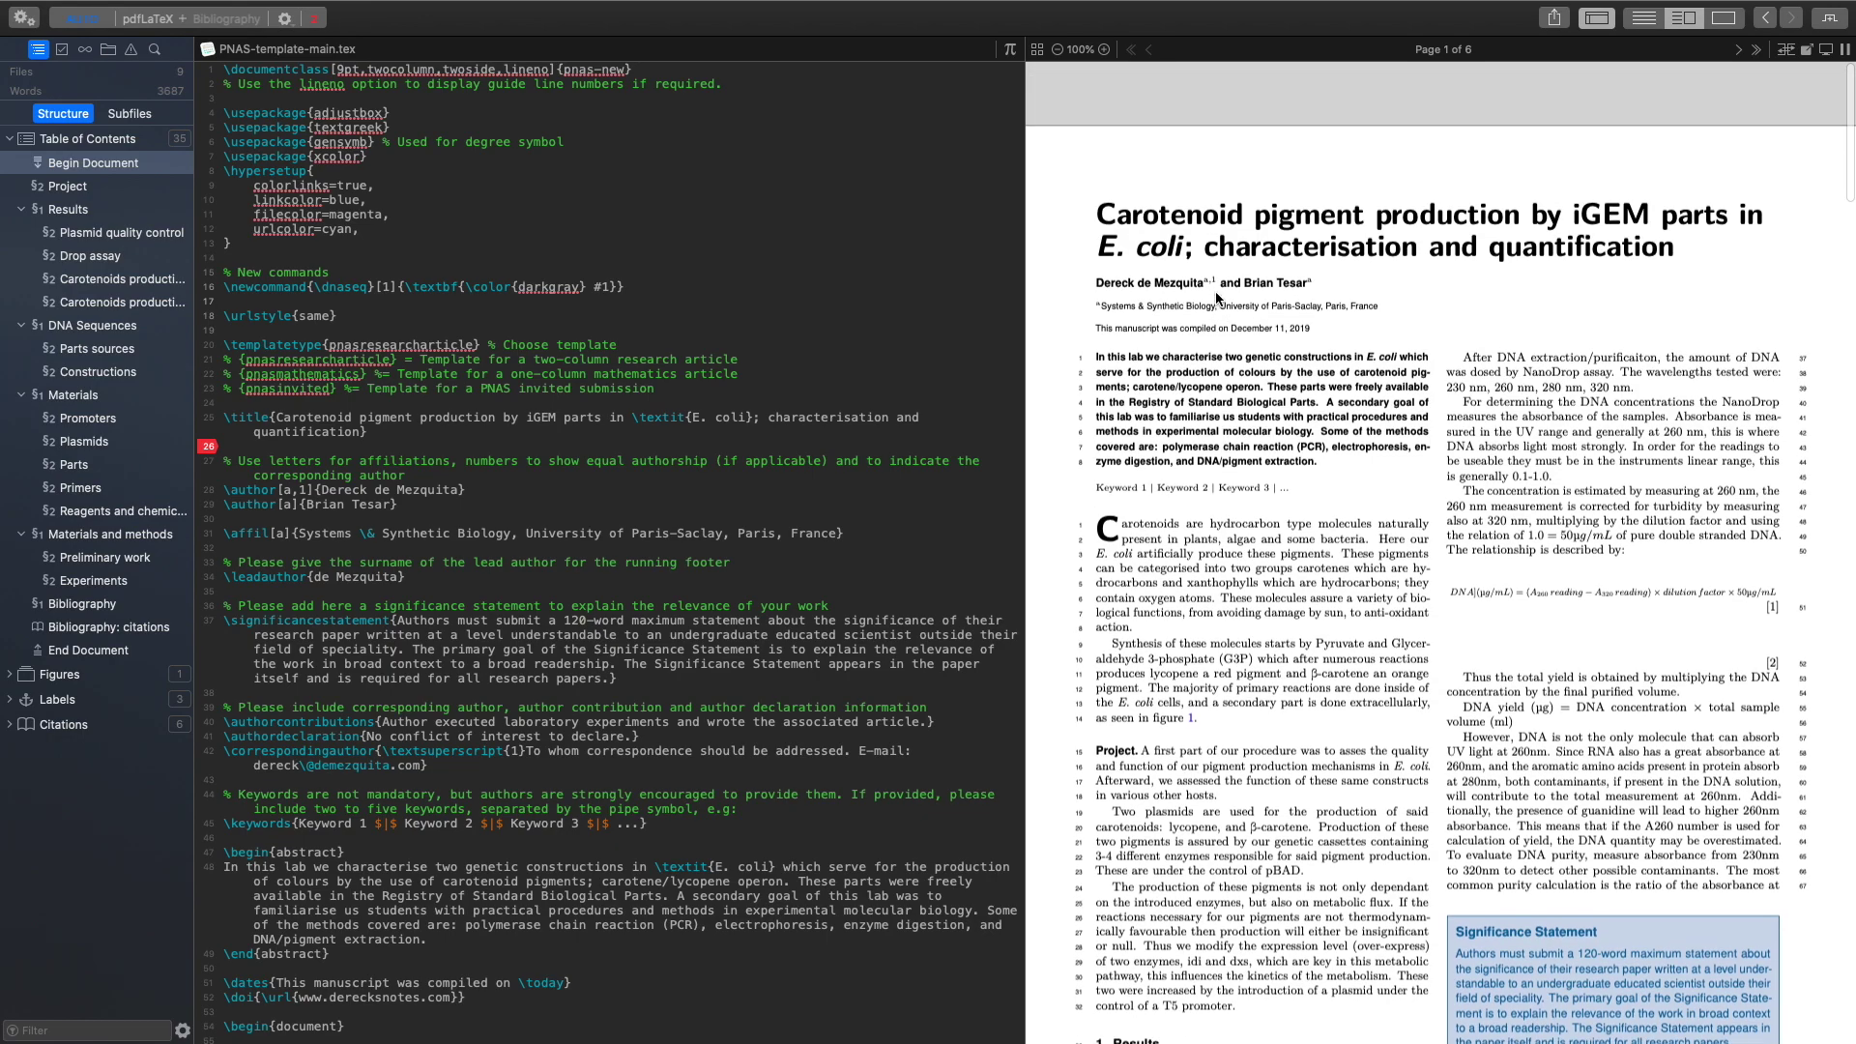
{"action": "scroll", "coordinate": [1212, 299], "scroll_direction": "up", "scroll_amount": 3}
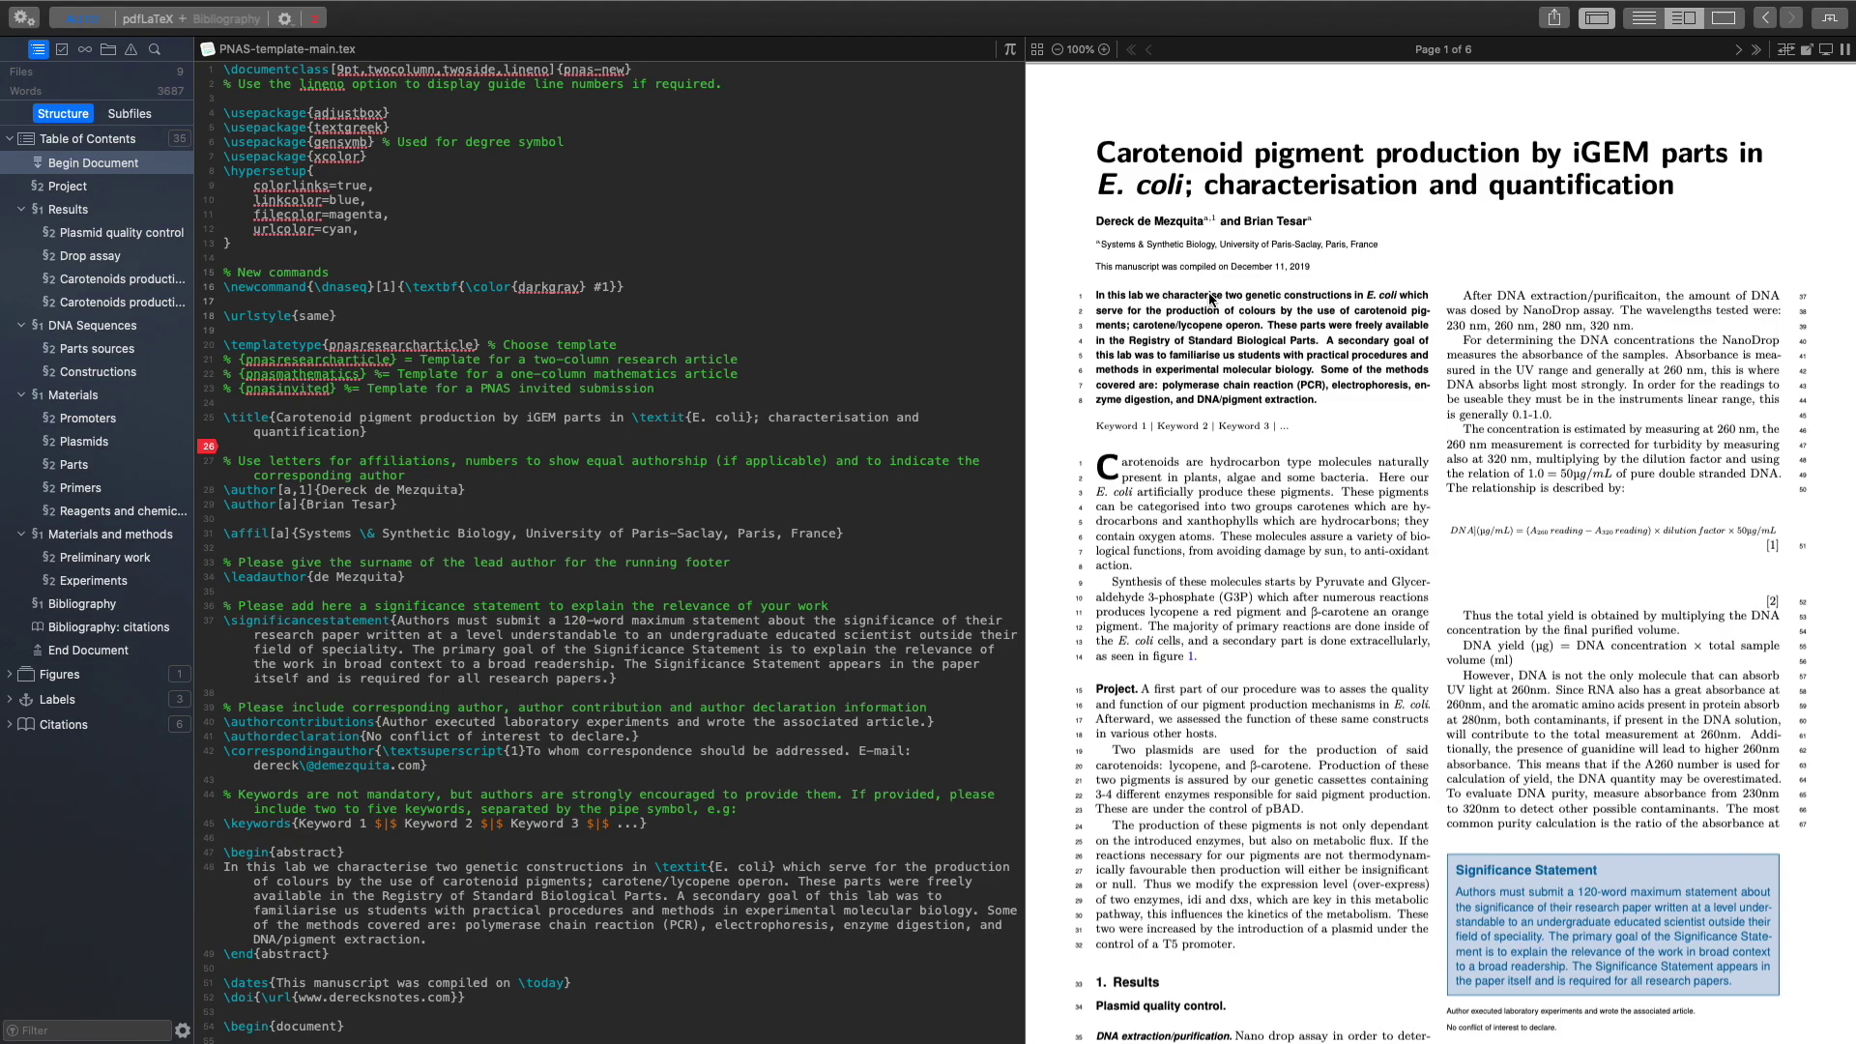
{"action": "key", "text": "ctrl+Left"}
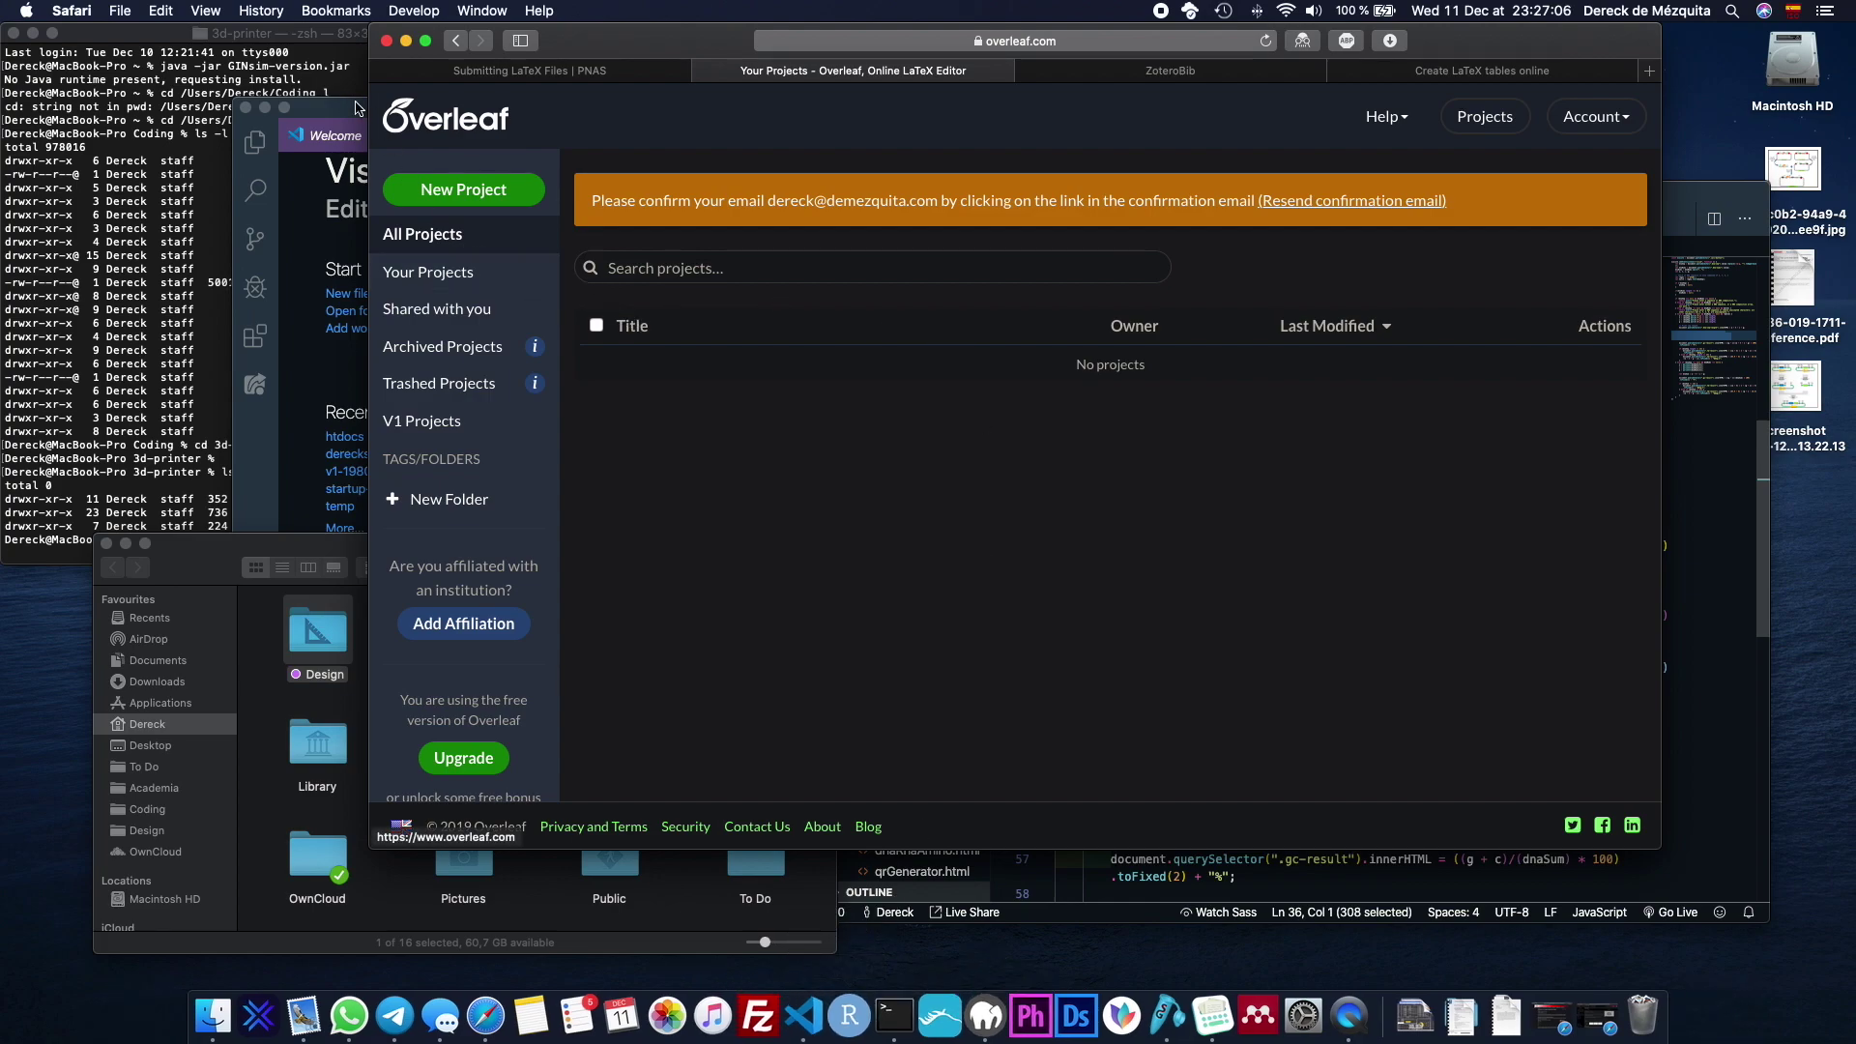
Bring Visual Studio Code forward and move its Welcome window right and down.
{"action": "left_click", "coordinate": [800, 1015]}
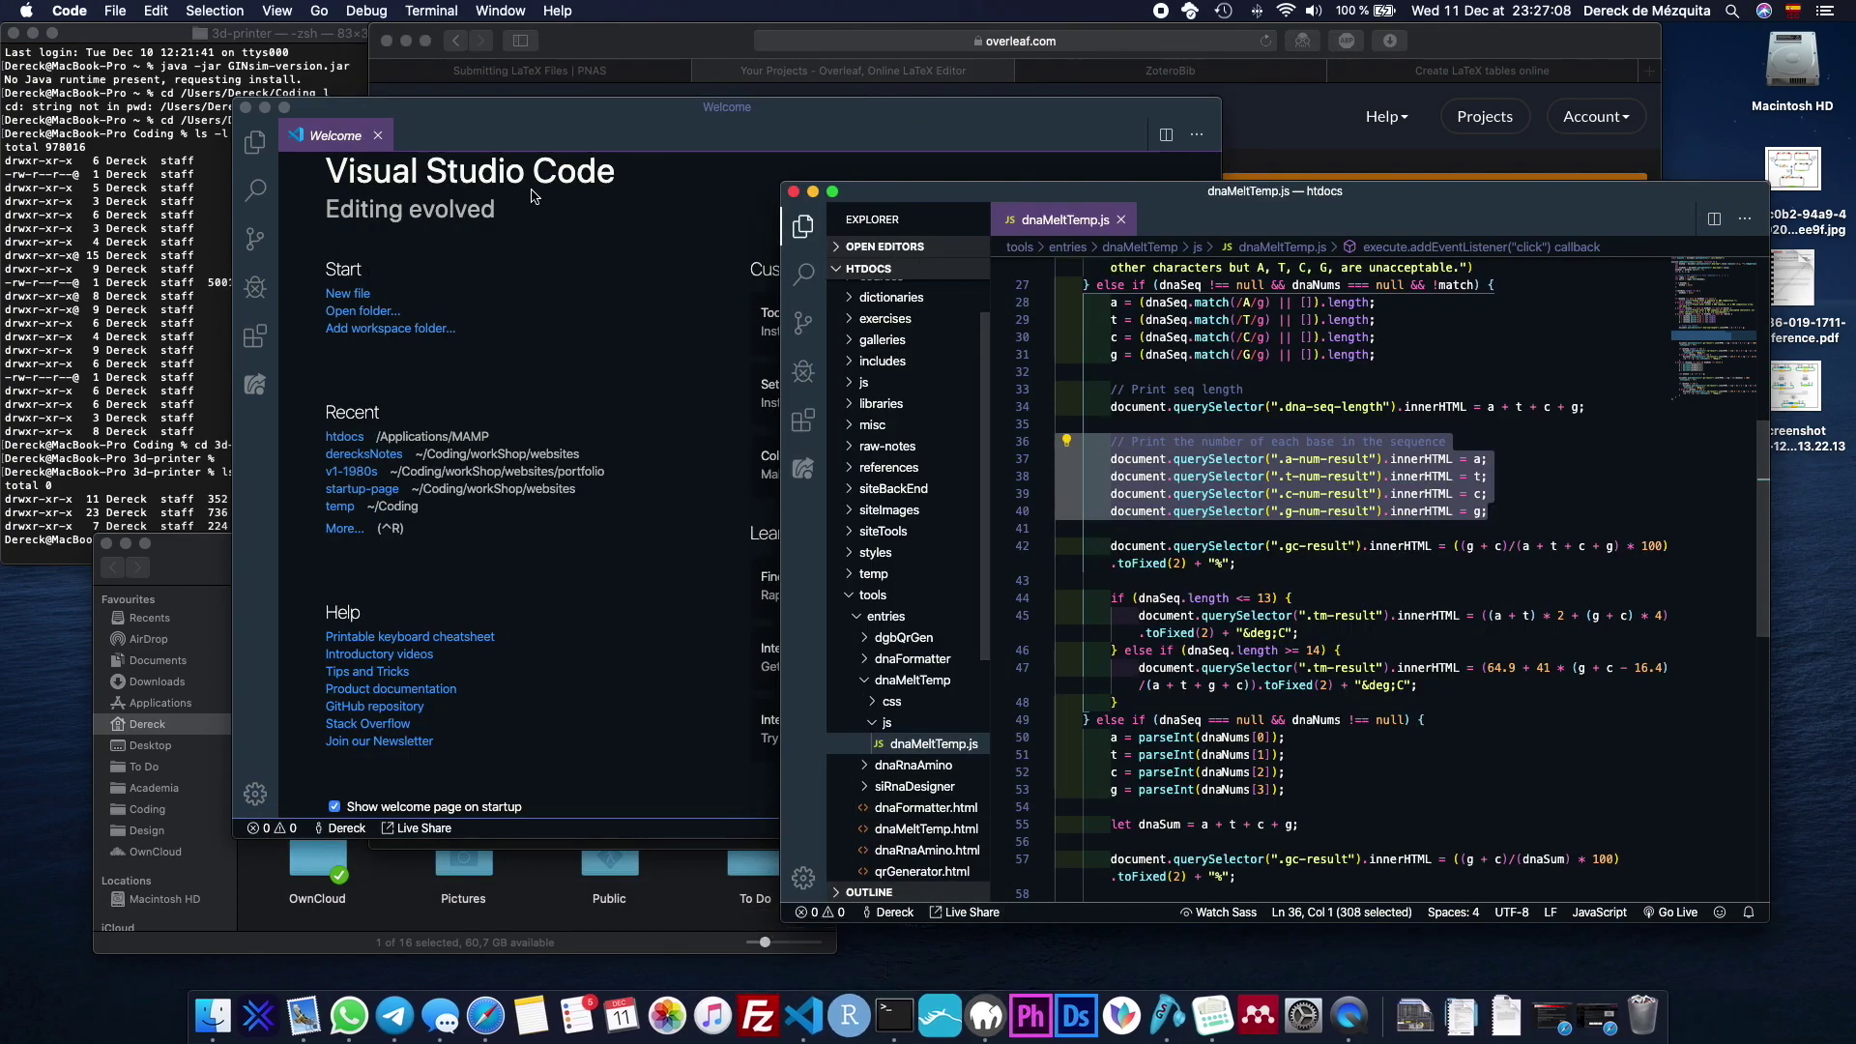
{"action": "left_click", "coordinate": [1295, 387]}
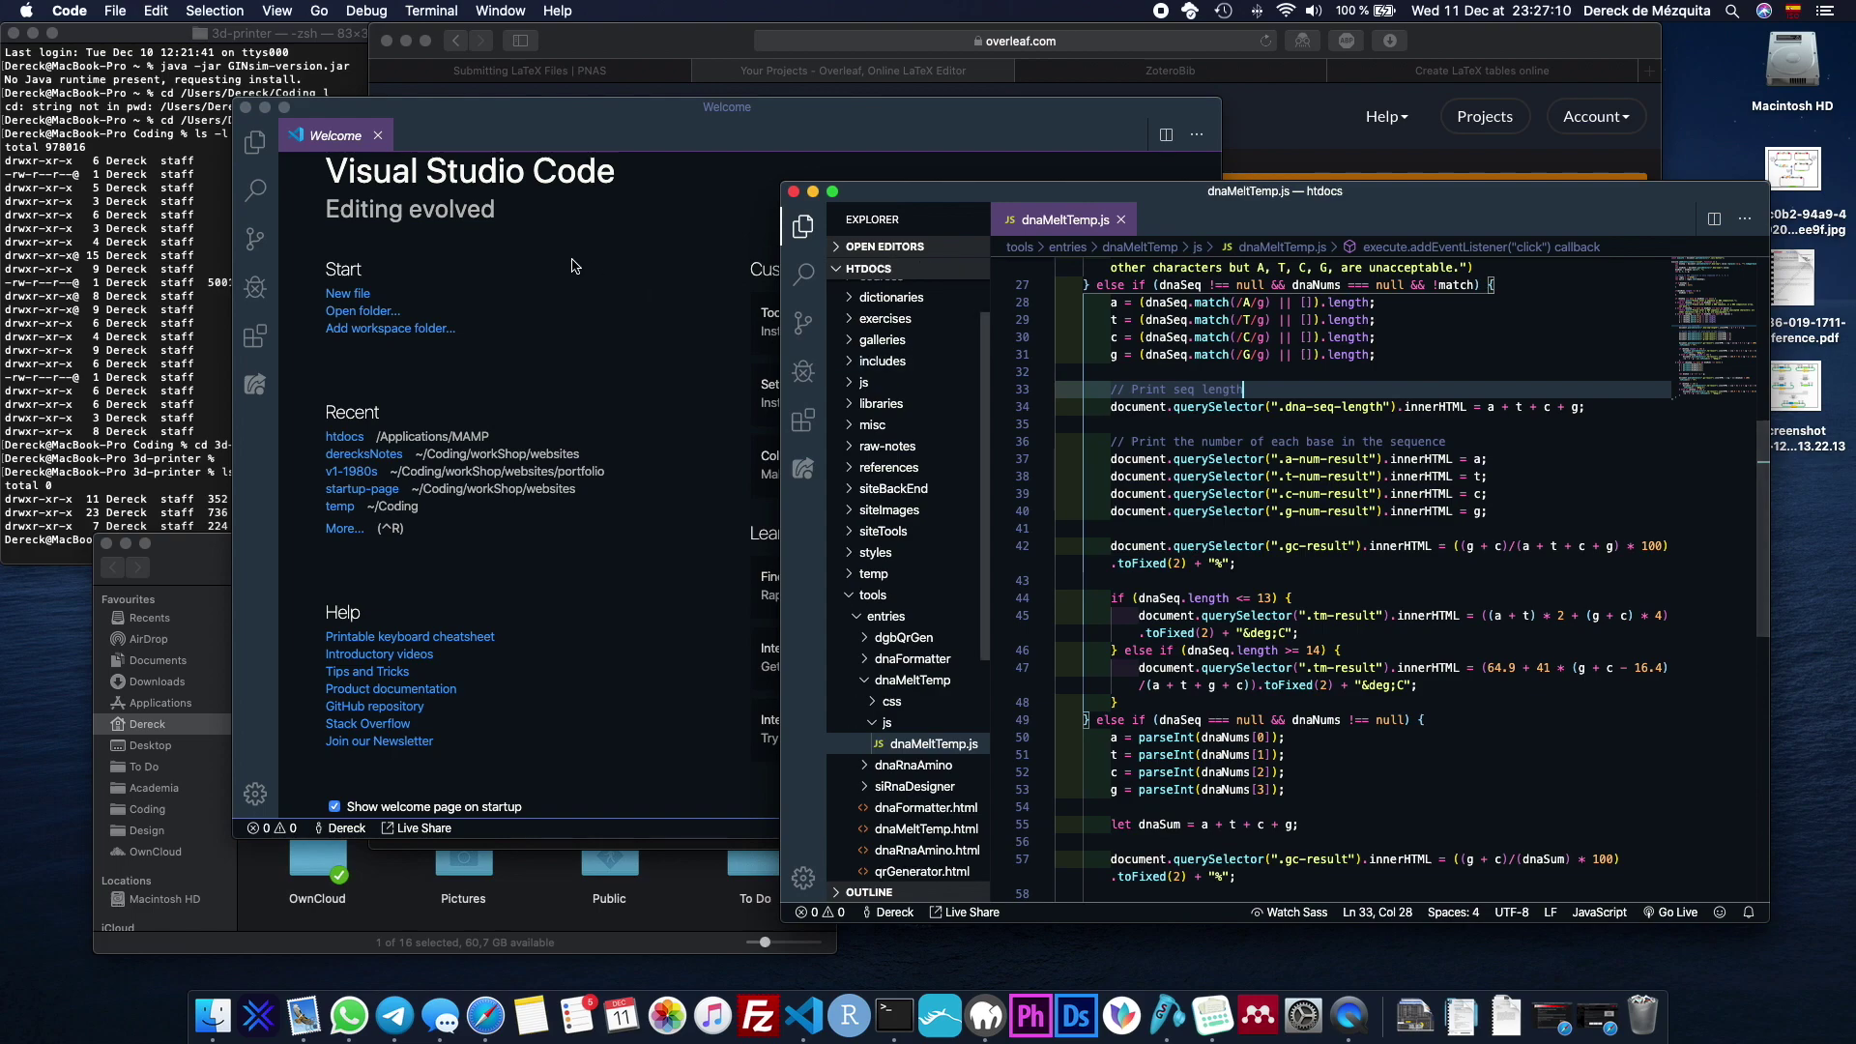
{"action": "left_click", "coordinate": [464, 106]}
{"action": "left_click_drag", "start_coordinate": [448, 106], "coordinate": [633, 131]}
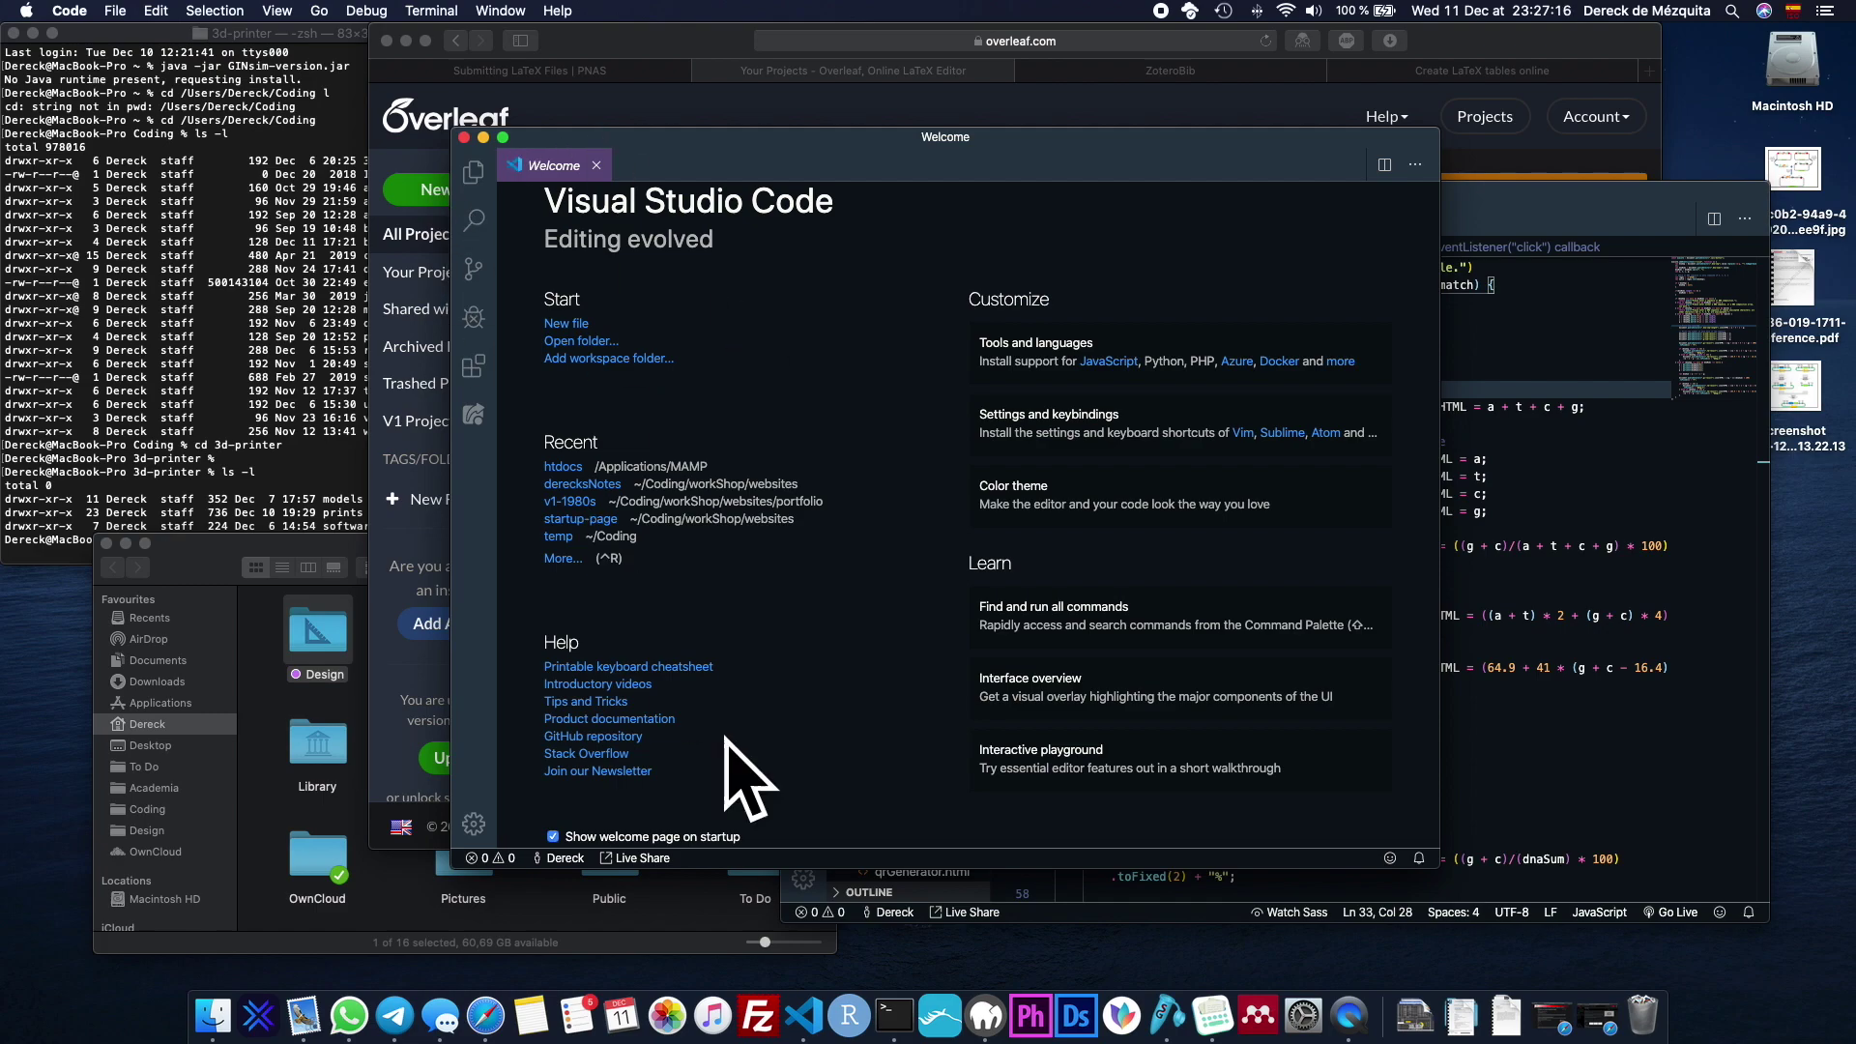
Search extensions for 'latex', read through the LaTeX Workshop details, then return to Safari.
{"action": "left_click", "coordinate": [476, 363]}
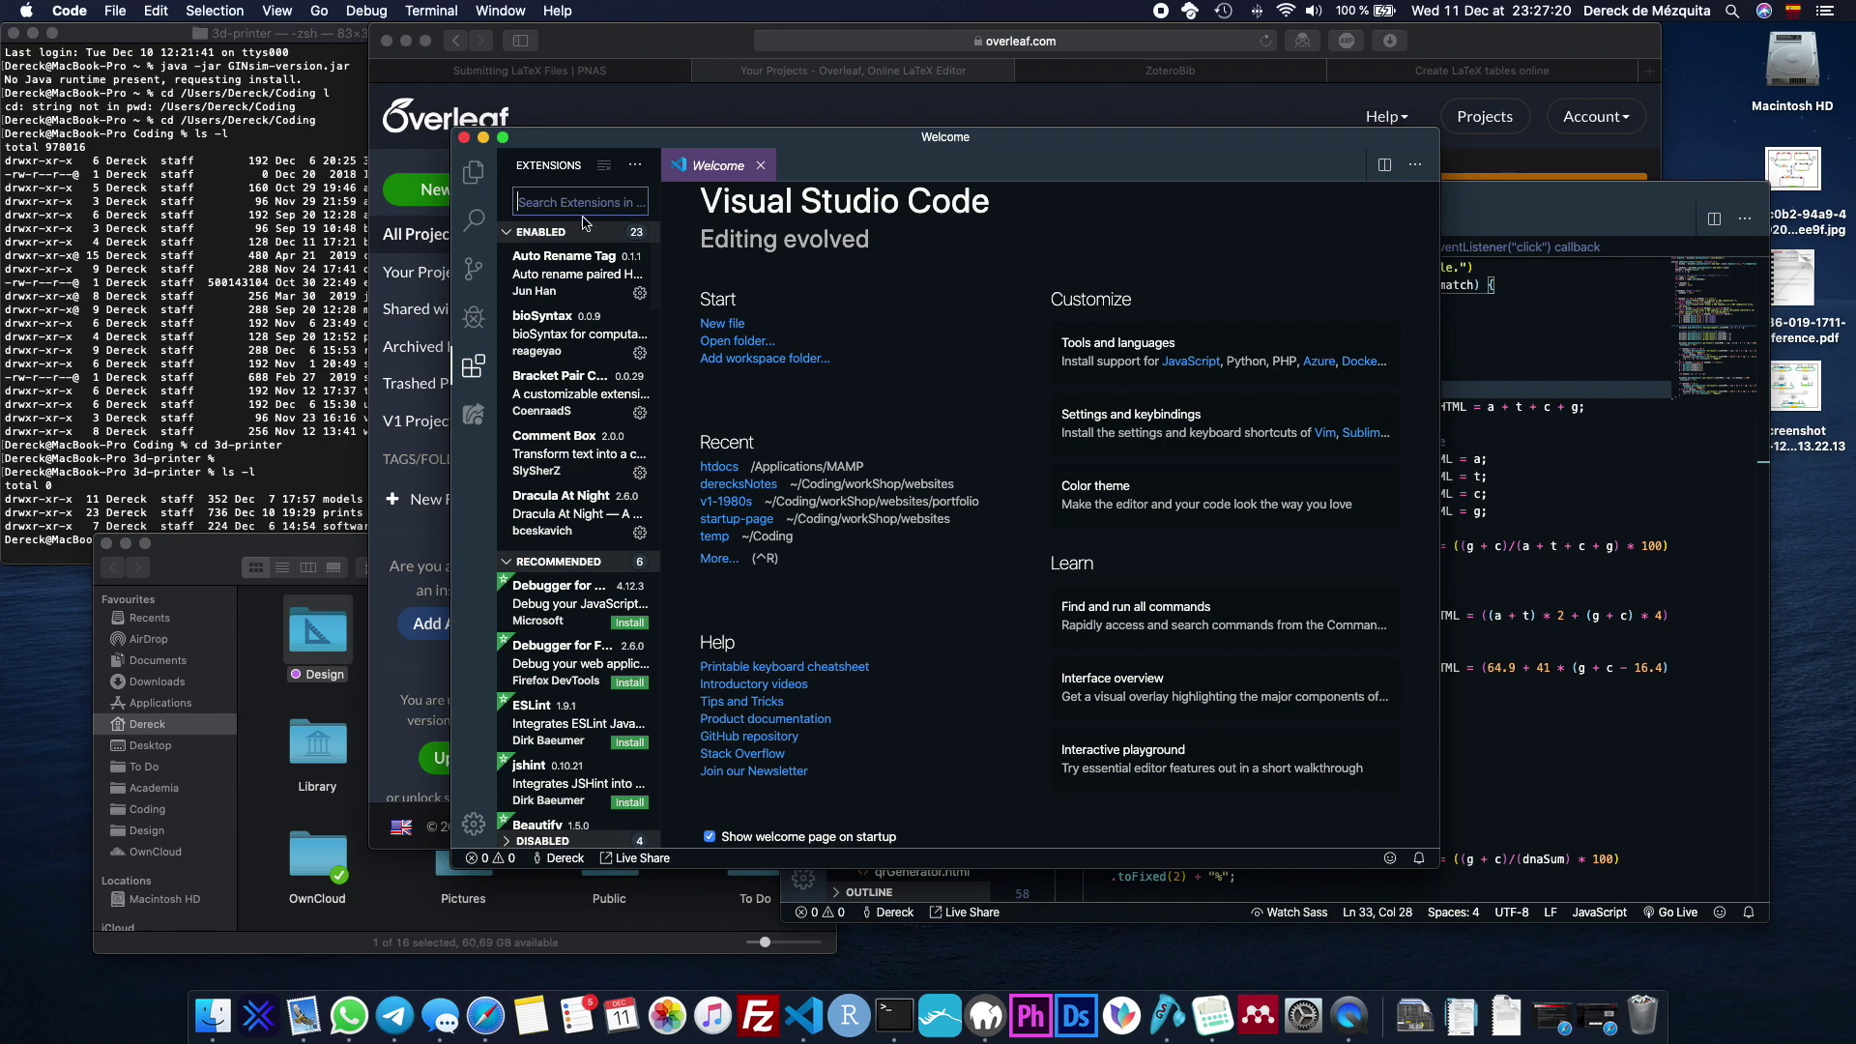
{"action": "type", "text": "latex"}
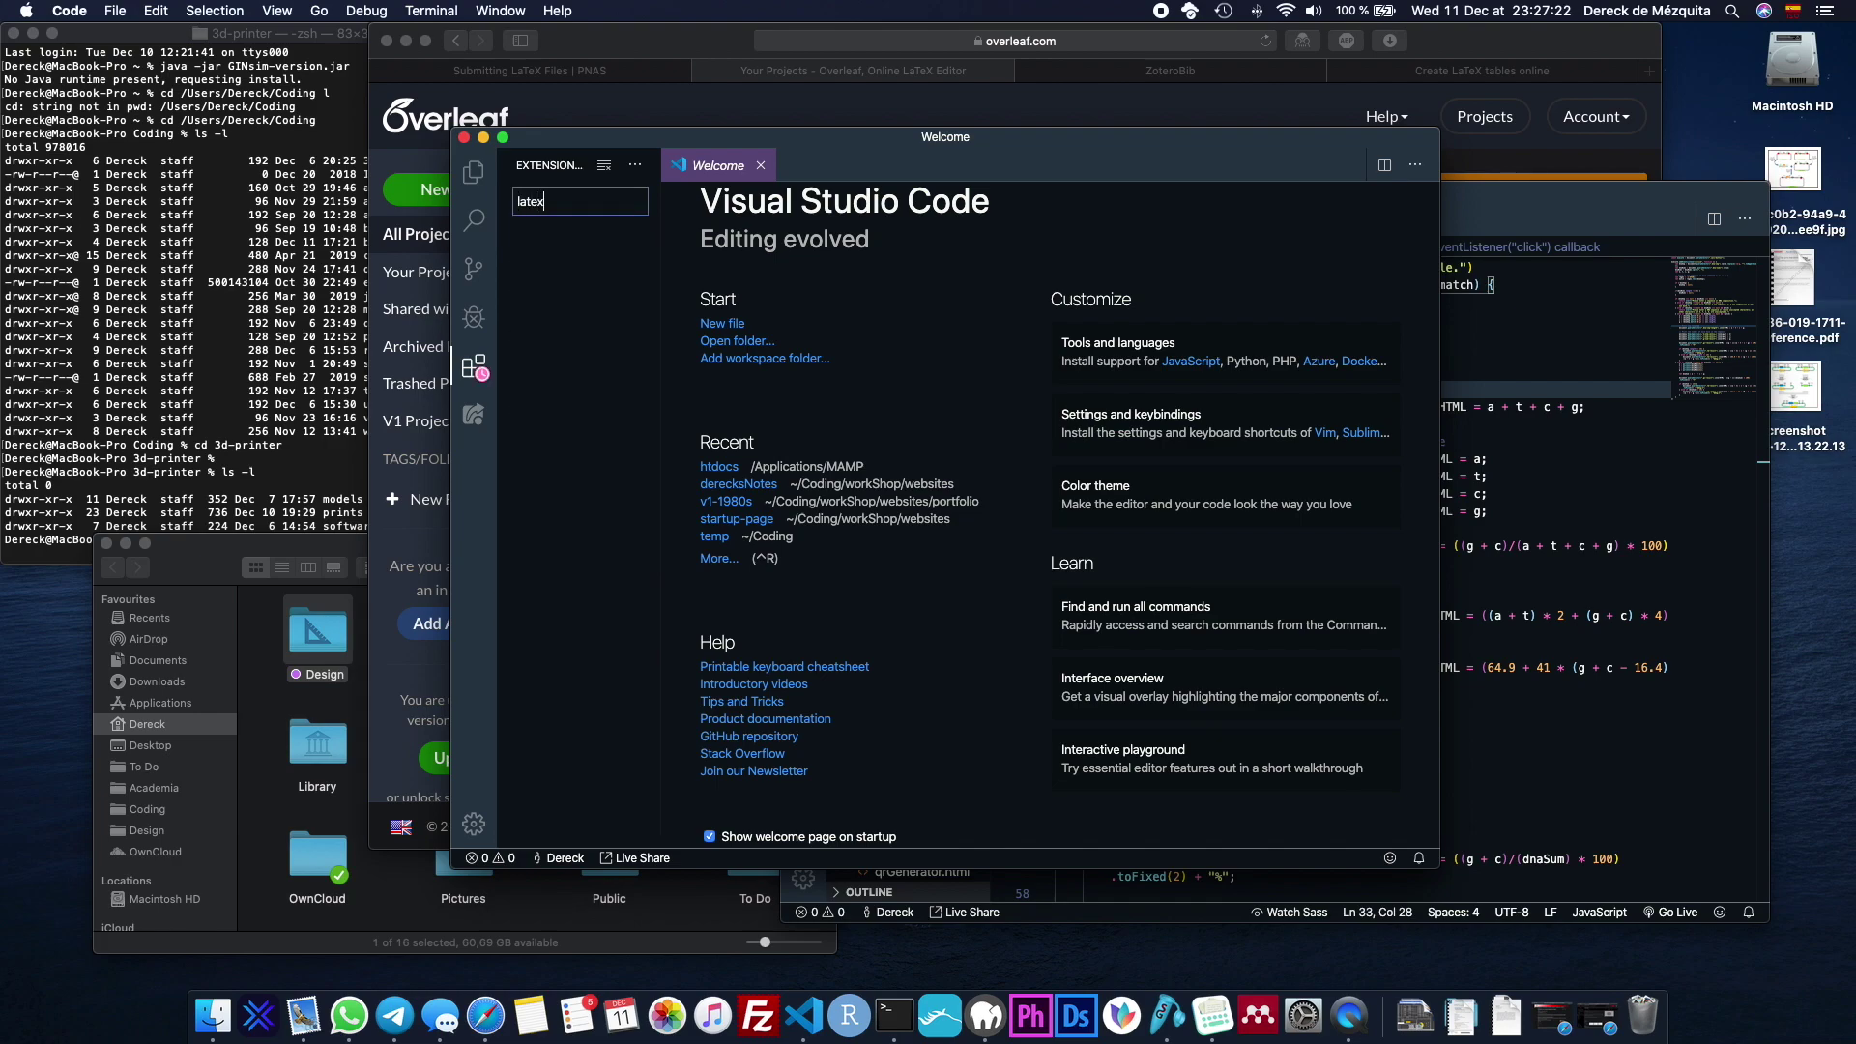
{"action": "left_click", "coordinate": [515, 276]}
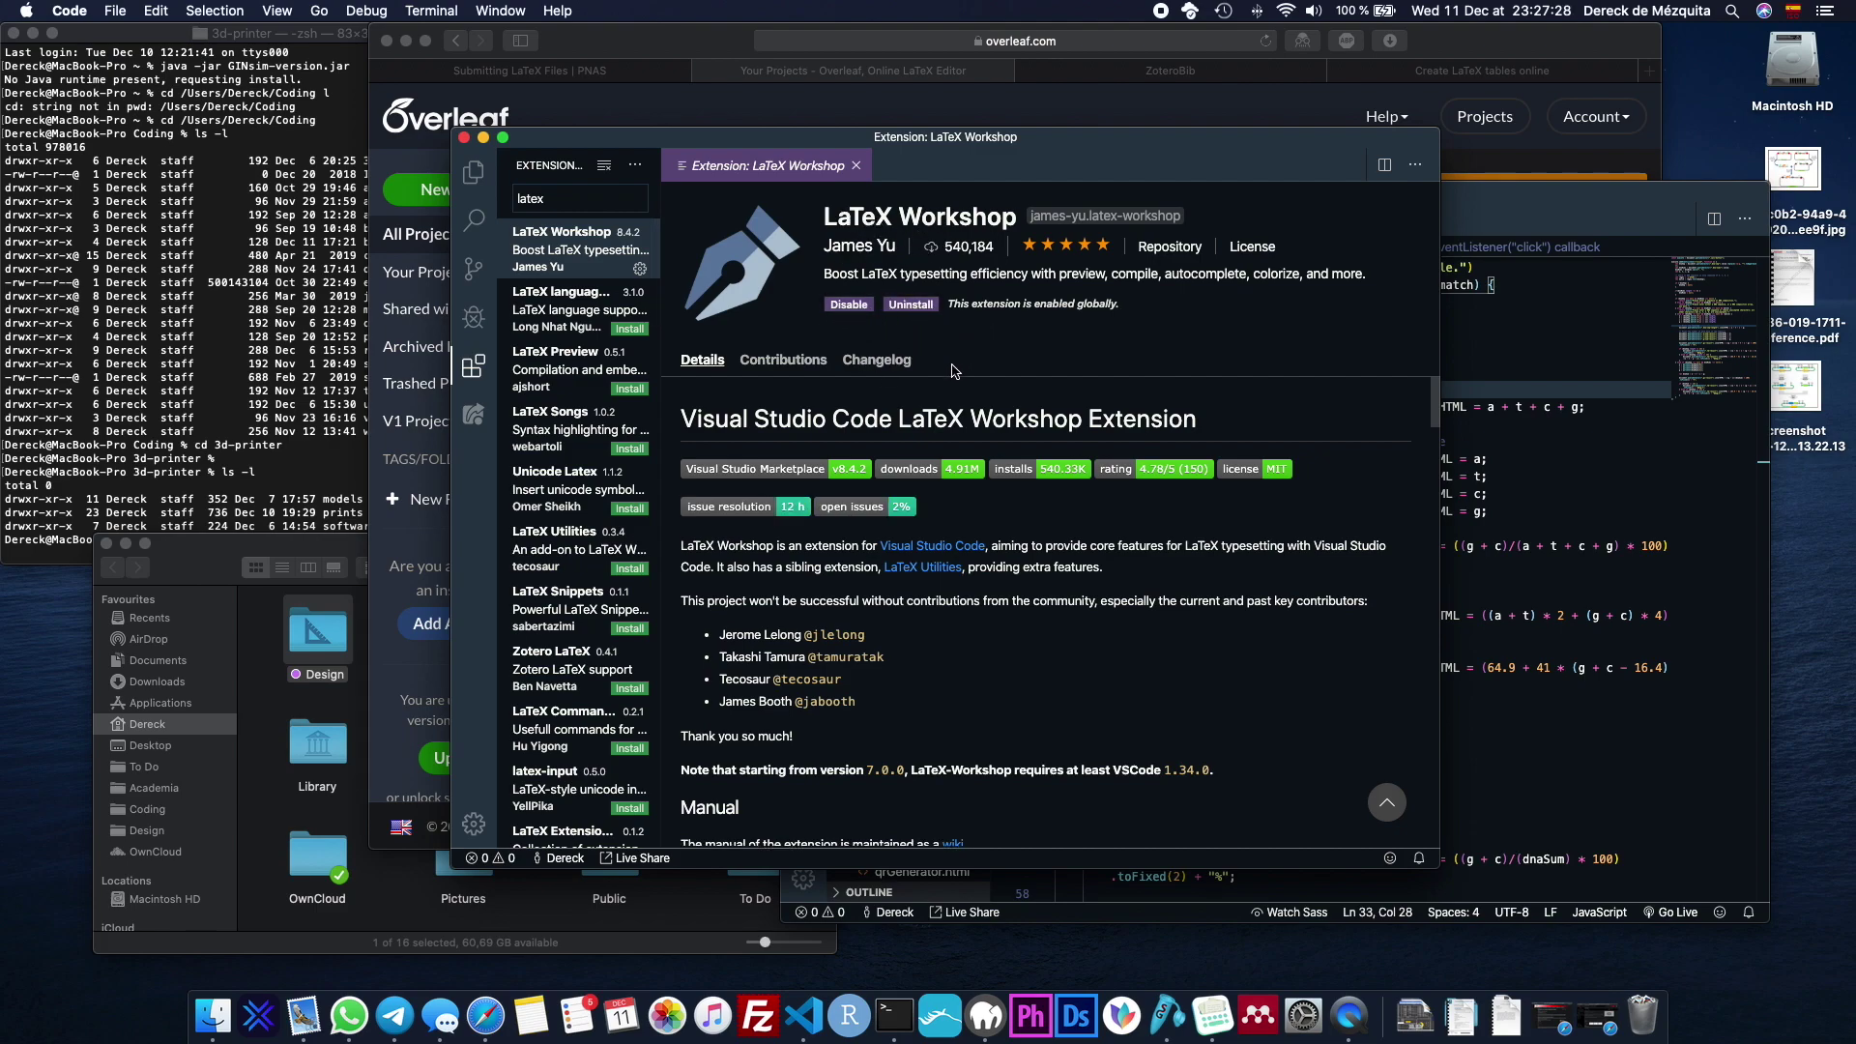
{"action": "scroll", "coordinate": [1144, 549], "scroll_direction": "down", "scroll_amount": 10}
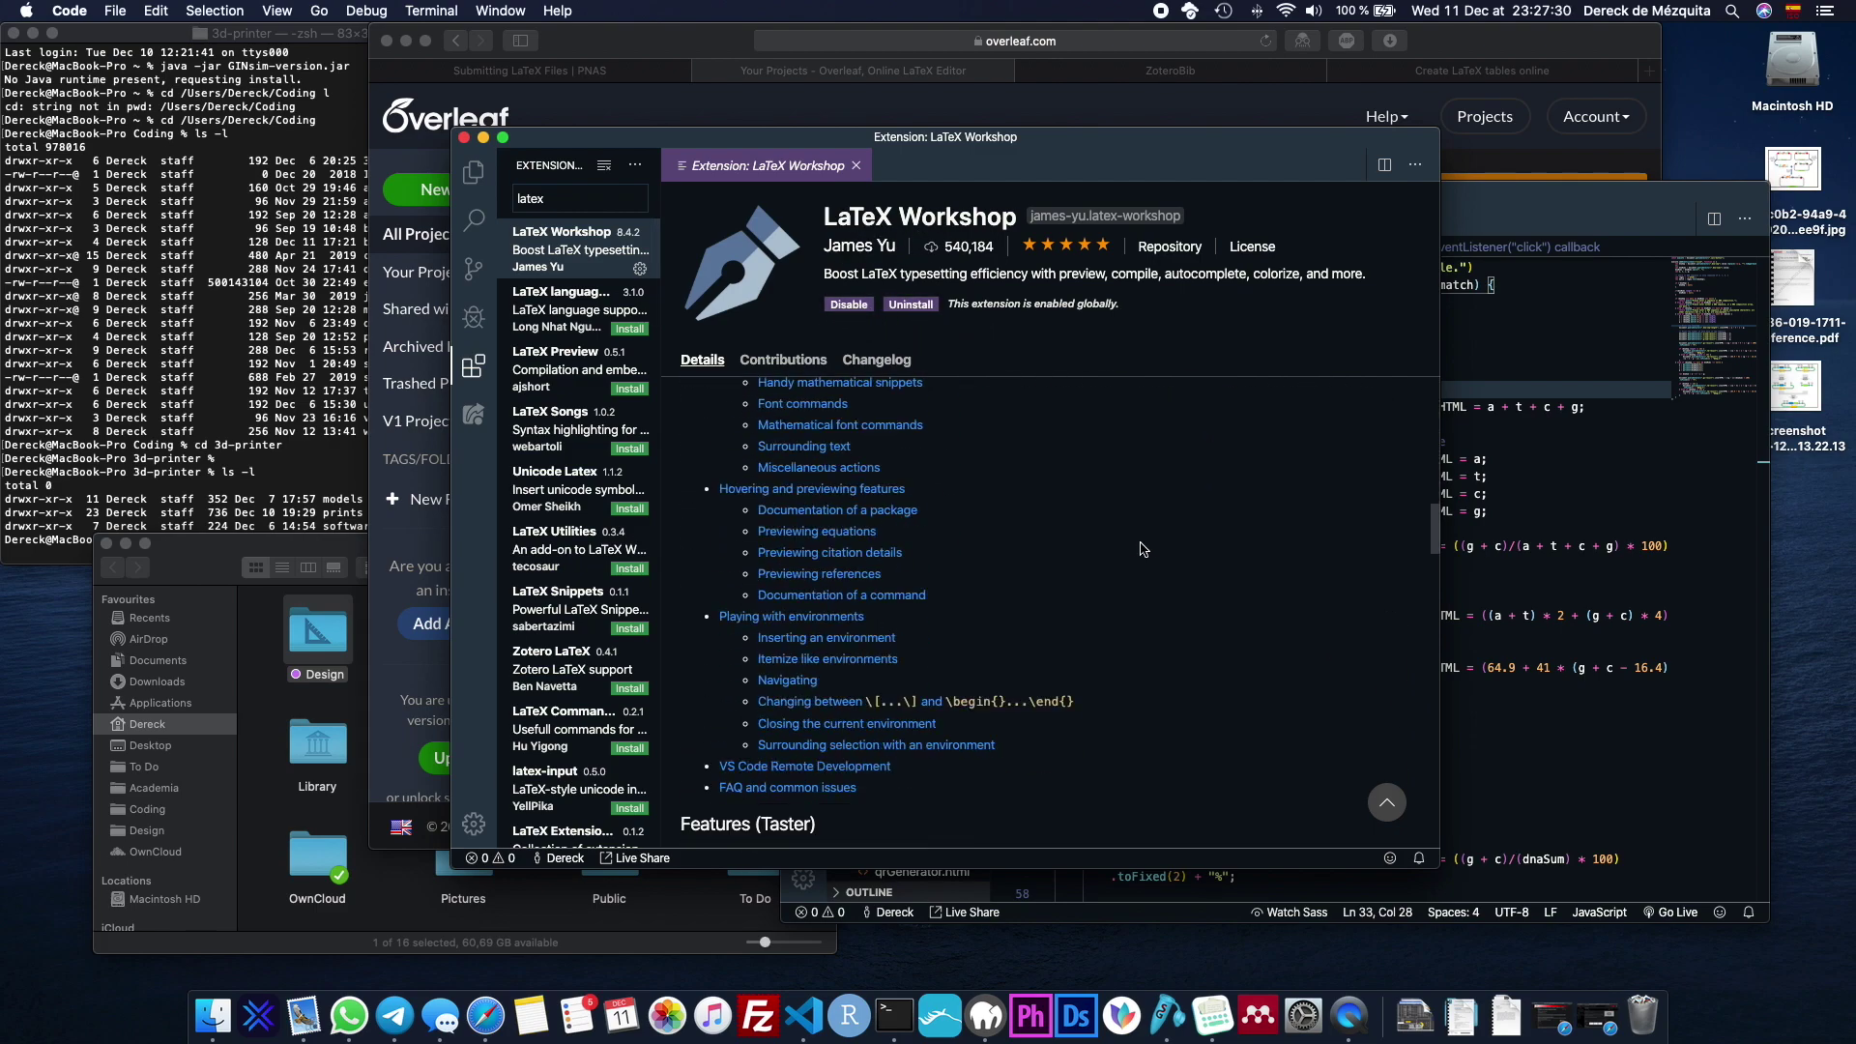
{"action": "scroll", "coordinate": [1143, 549], "scroll_direction": "down", "scroll_amount": 4}
{"action": "scroll", "coordinate": [959, 543], "scroll_direction": "down", "scroll_amount": 1}
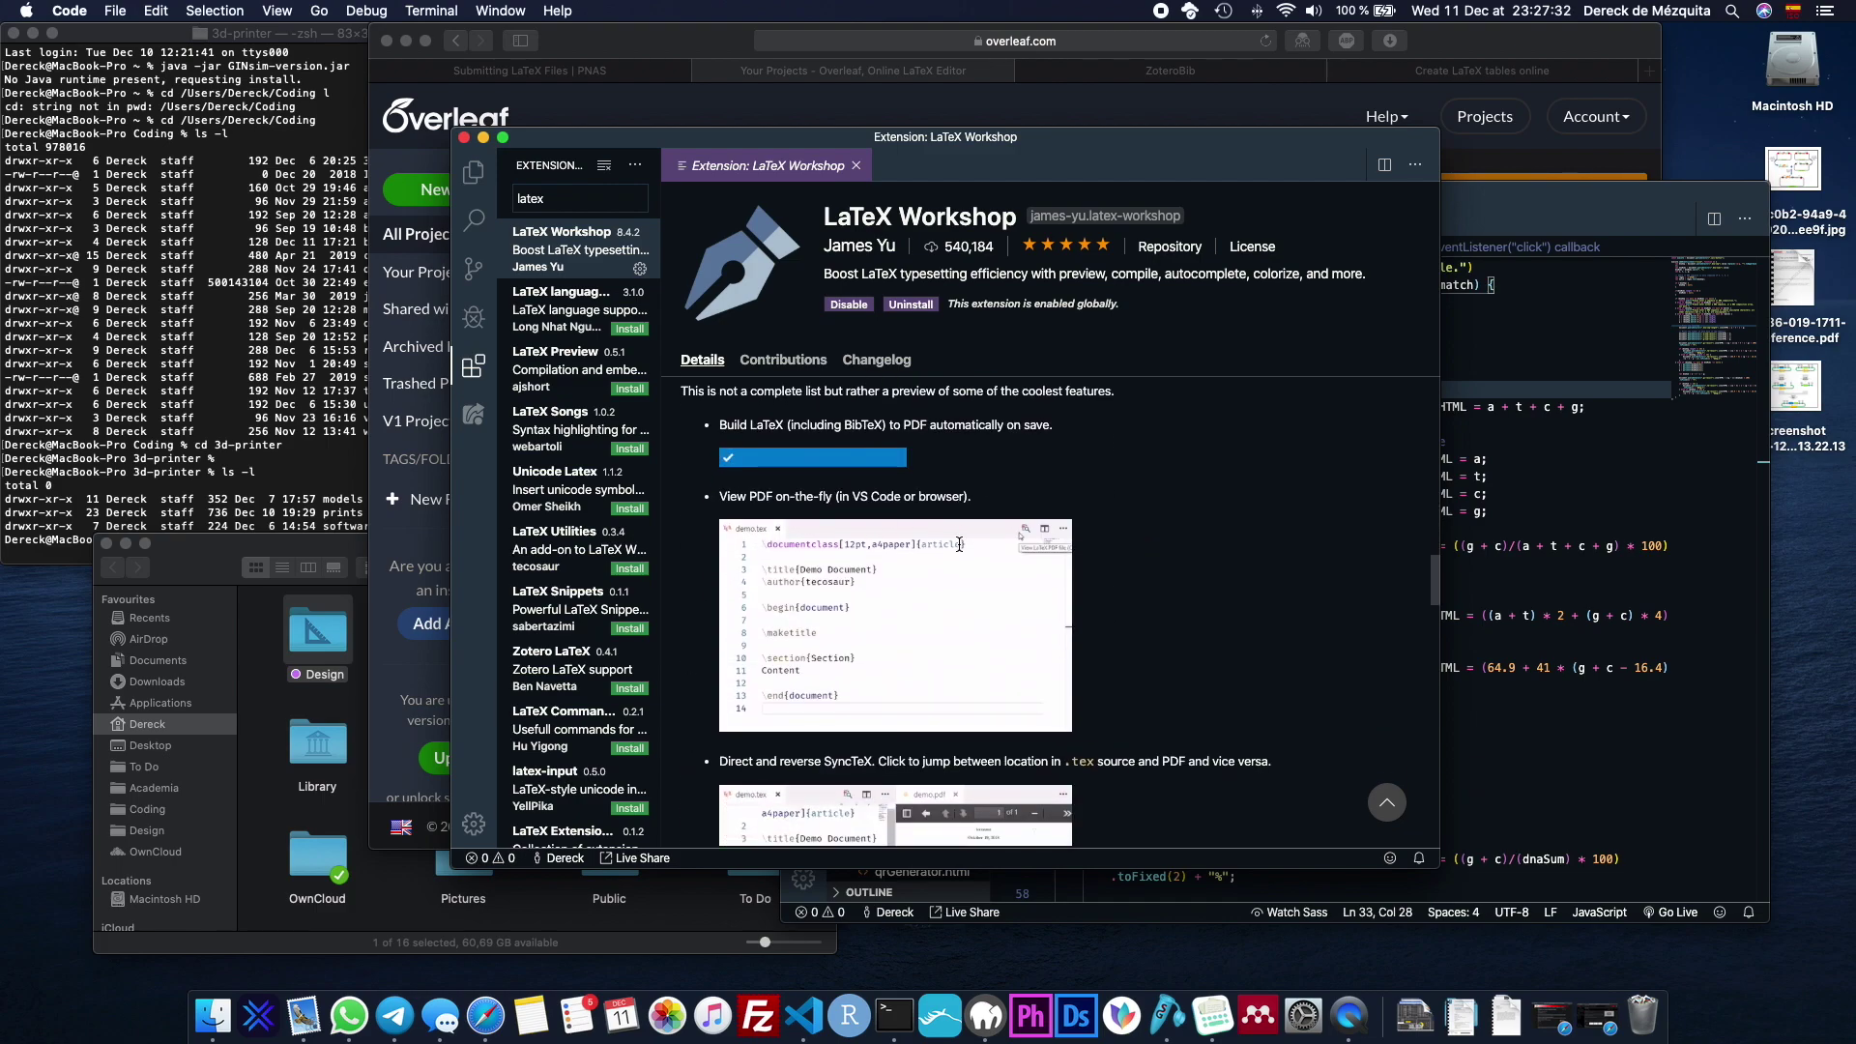
{"action": "scroll", "coordinate": [1070, 546], "scroll_direction": "down", "scroll_amount": 3}
{"action": "scroll", "coordinate": [1006, 595], "scroll_direction": "down", "scroll_amount": 3}
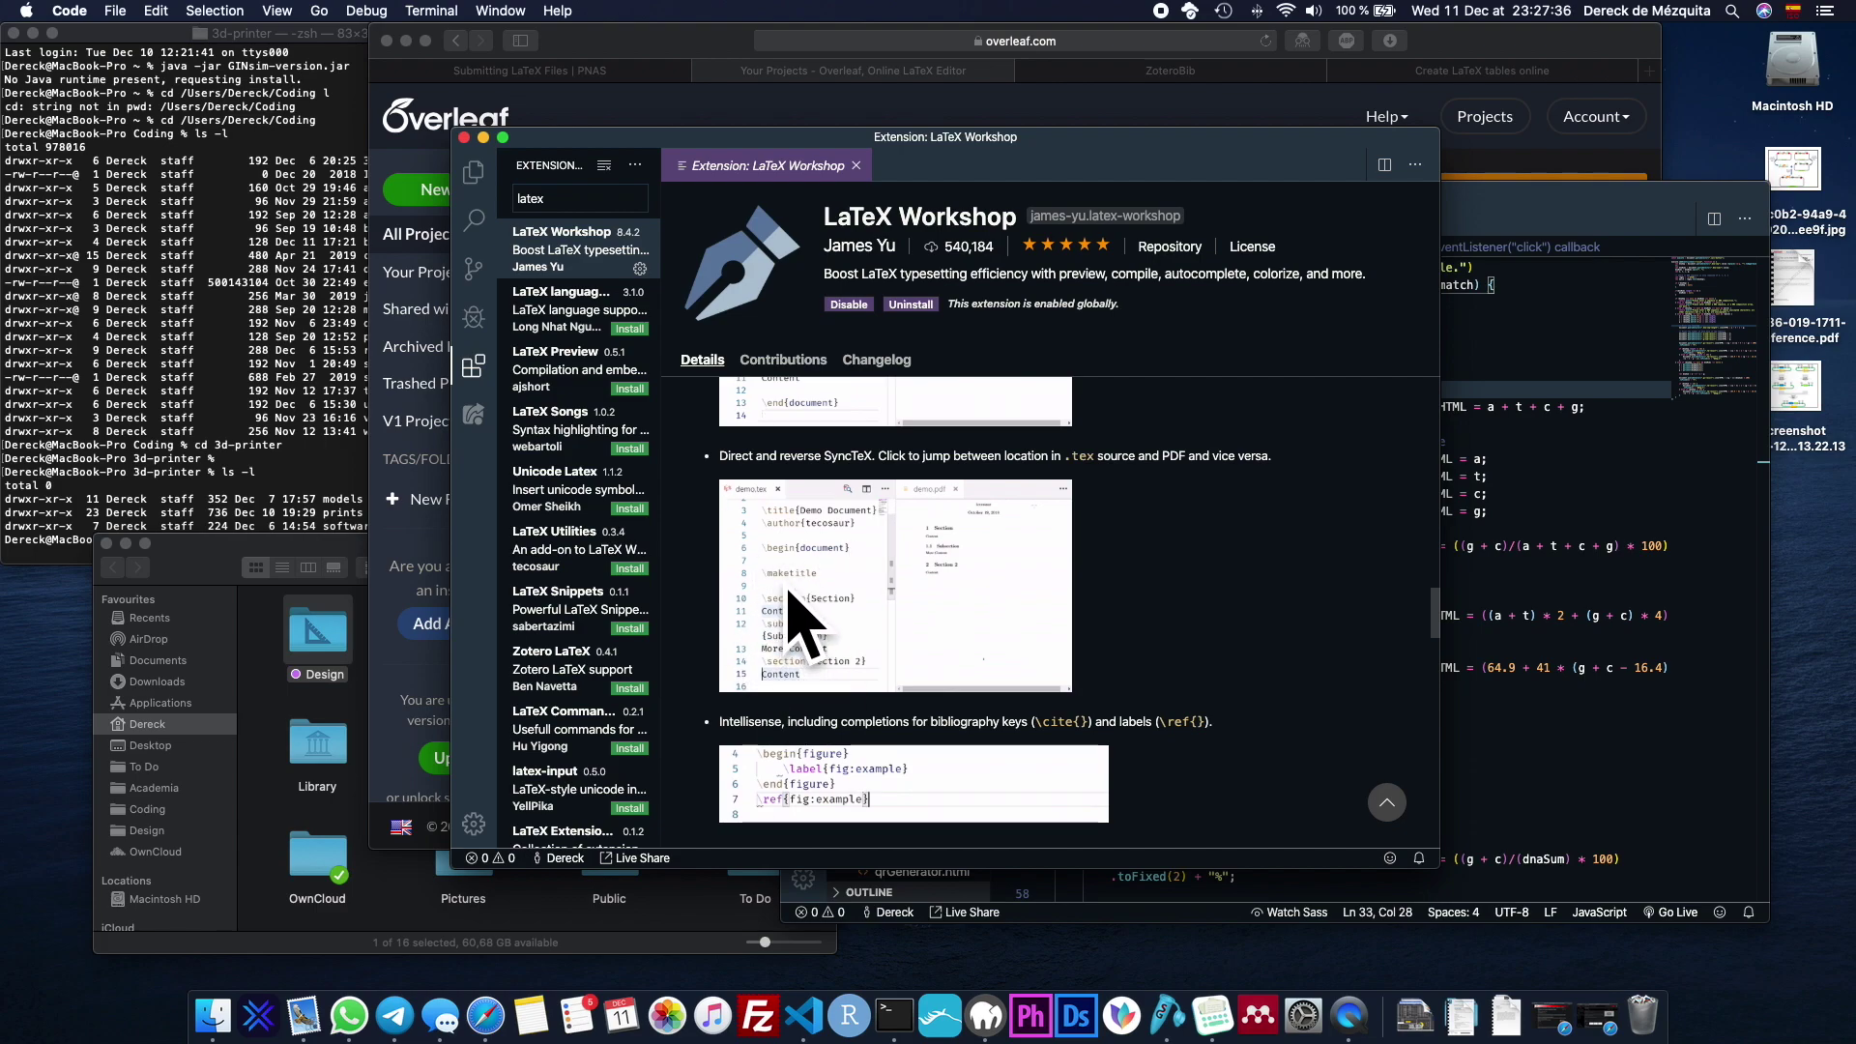
{"action": "left_click", "coordinate": [654, 37]}
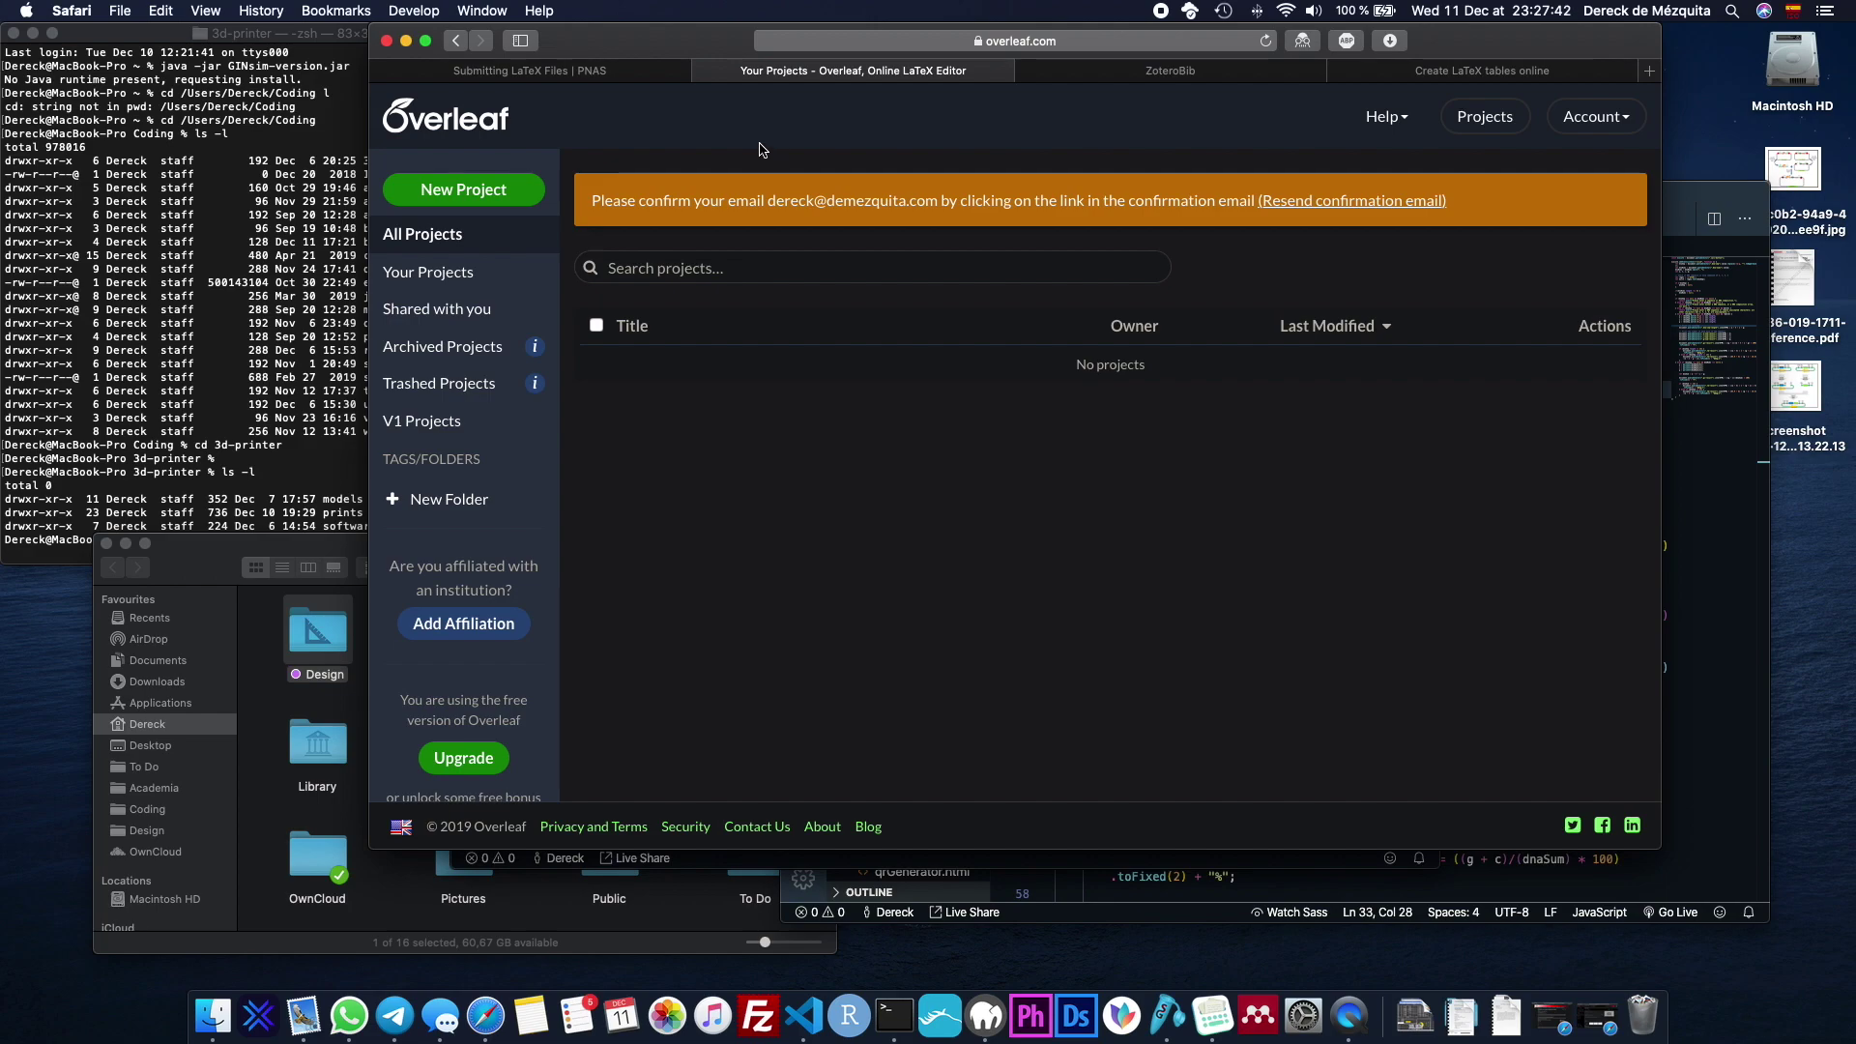
Go to the PNAS Submitting LaTeX Files page and scroll to its Overleaf section.
{"action": "left_click", "coordinate": [570, 71]}
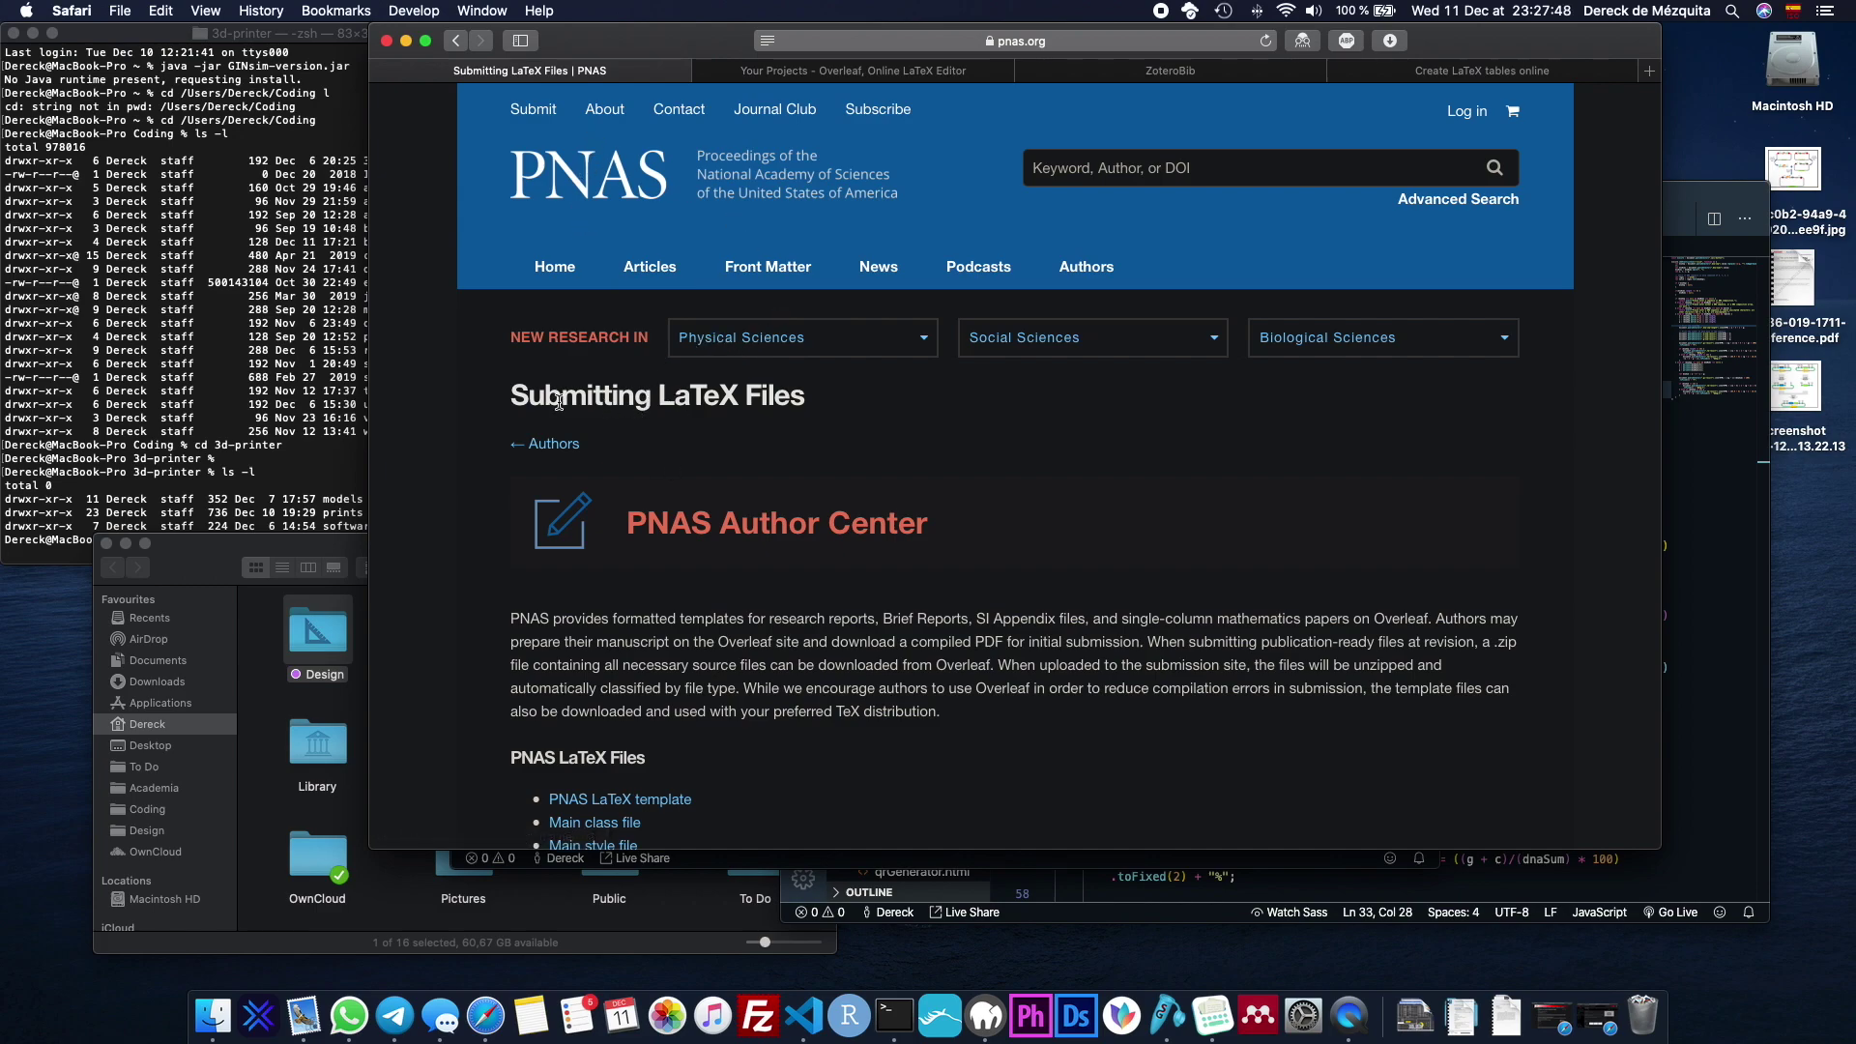
{"action": "left_click_drag", "start_coordinate": [519, 400], "coordinate": [825, 397]}
{"action": "left_click", "coordinate": [943, 410]}
{"action": "scroll", "coordinate": [947, 411], "scroll_direction": "down", "scroll_amount": 4}
{"action": "scroll", "coordinate": [947, 411], "scroll_direction": "down", "scroll_amount": 5}
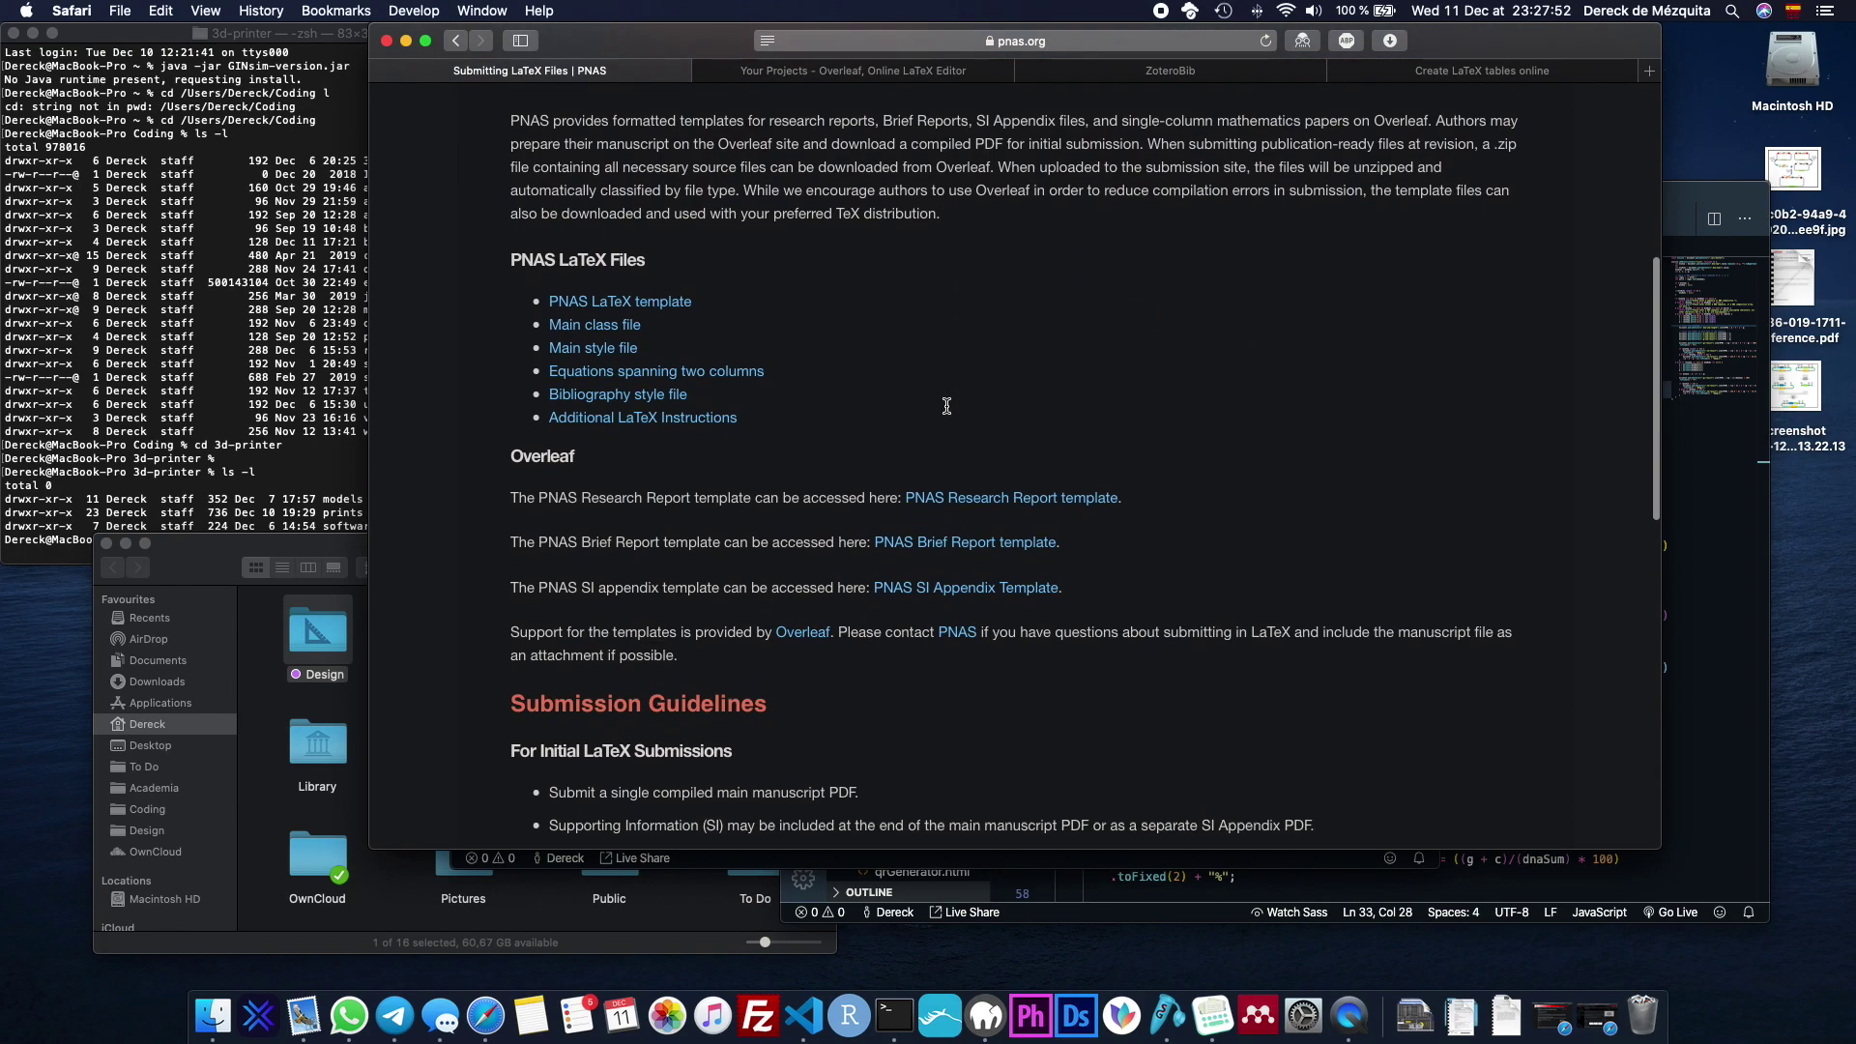
{"action": "double_click", "coordinate": [517, 440]}
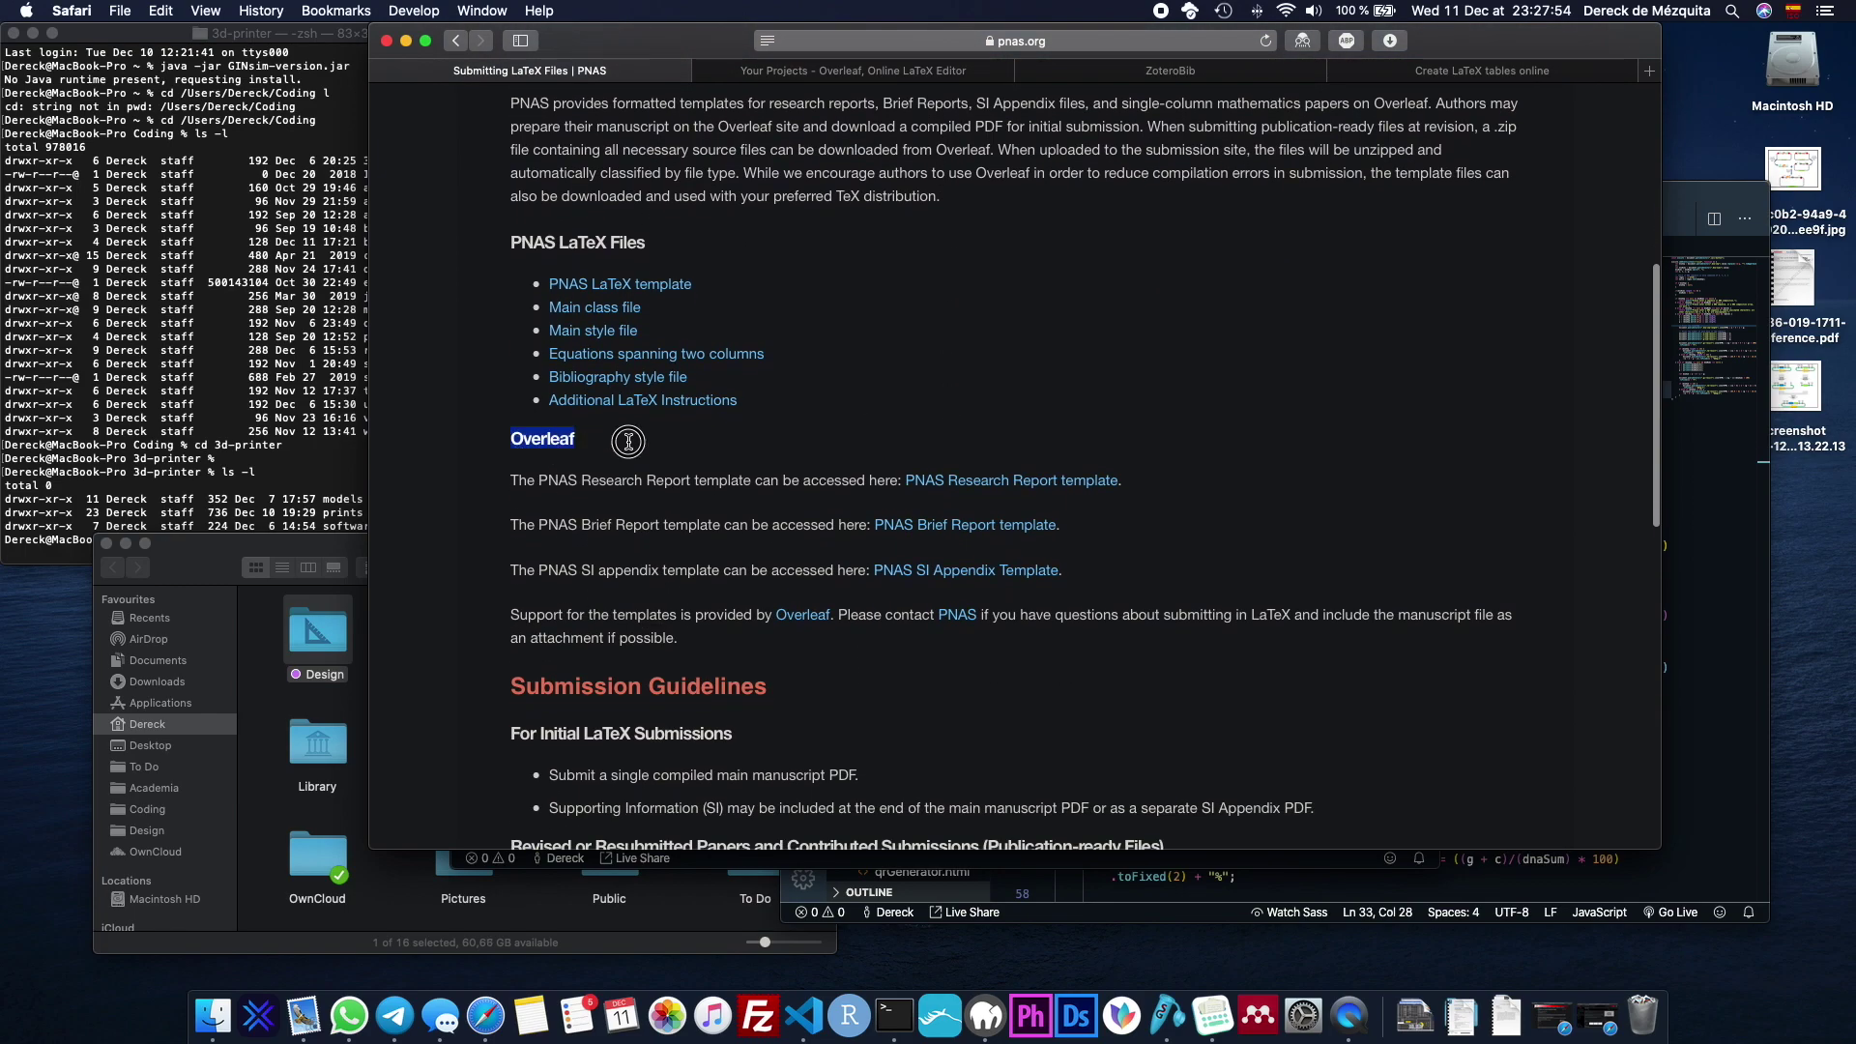
{"action": "scroll", "coordinate": [740, 404], "scroll_direction": "down", "scroll_amount": 2}
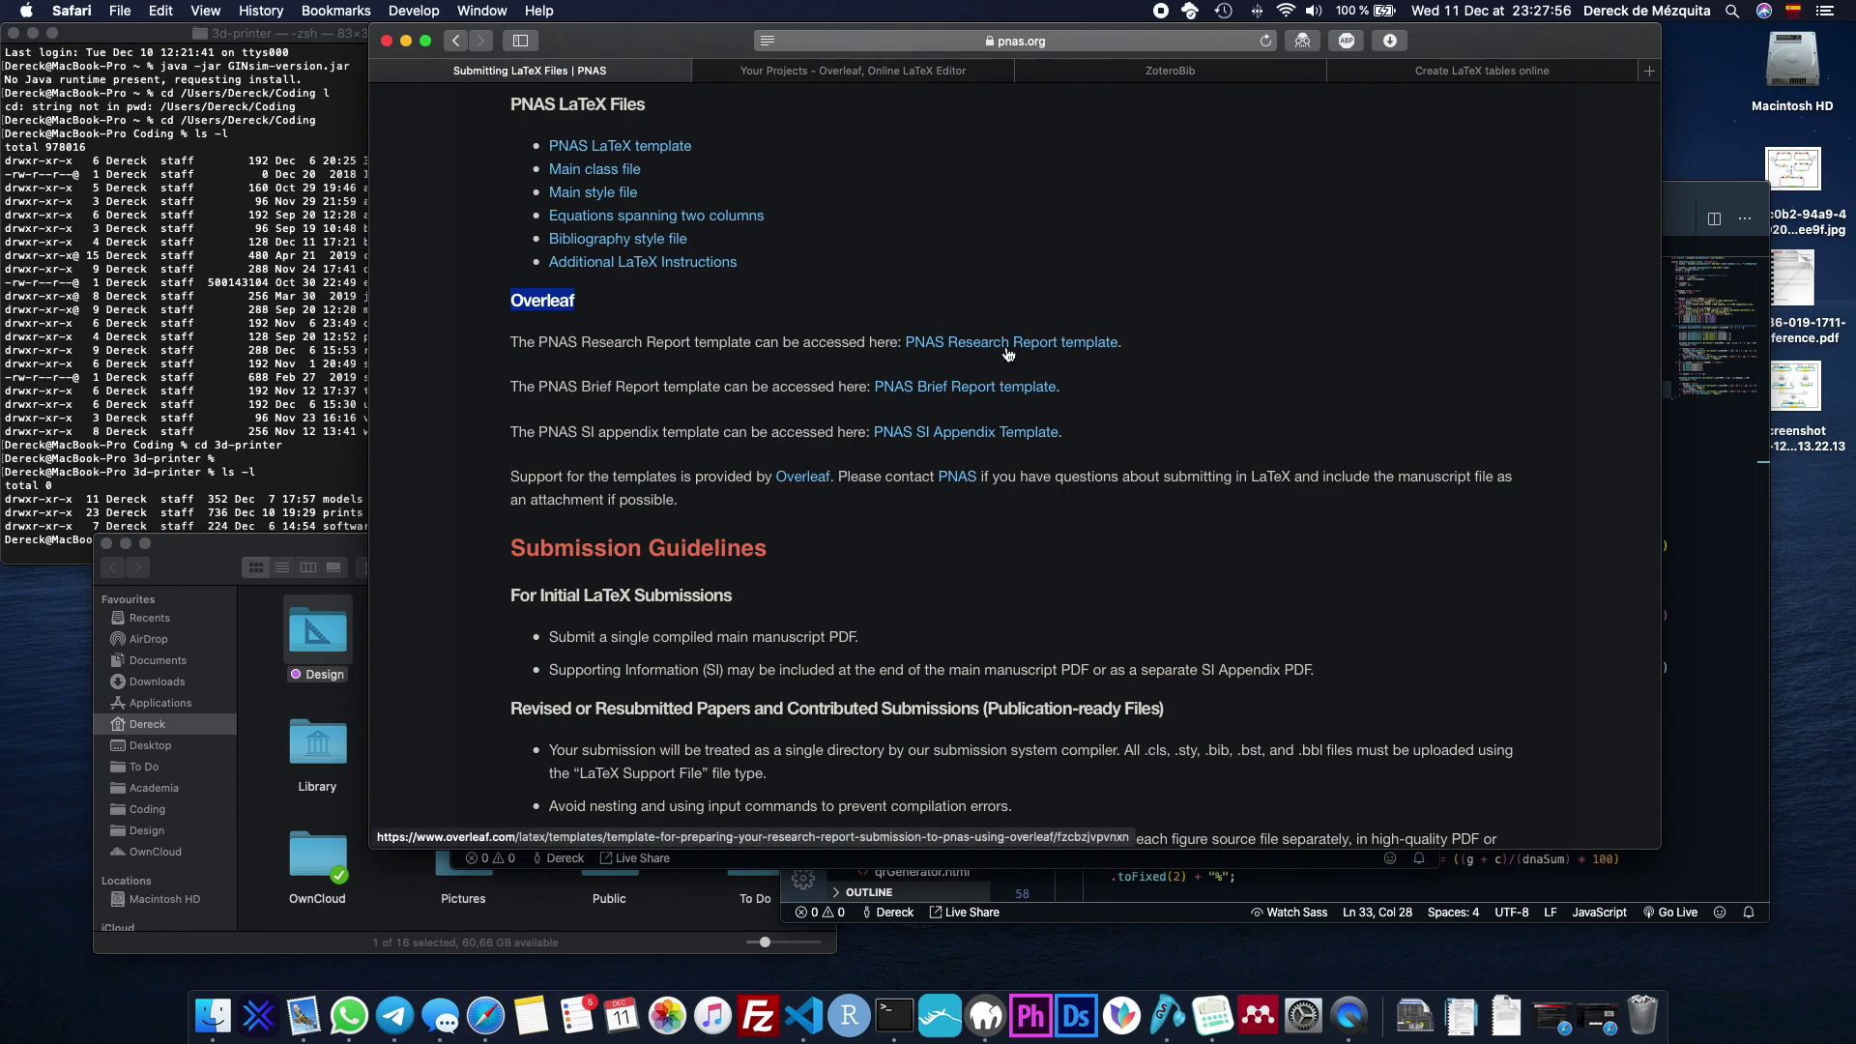
Follow the PNAS Research Report template link and open it as a new Overleaf project.
{"action": "left_click_drag", "start_coordinate": [1140, 352], "coordinate": [569, 343]}
{"action": "left_click", "coordinate": [1233, 339]}
{"action": "left_click", "coordinate": [1073, 341]}
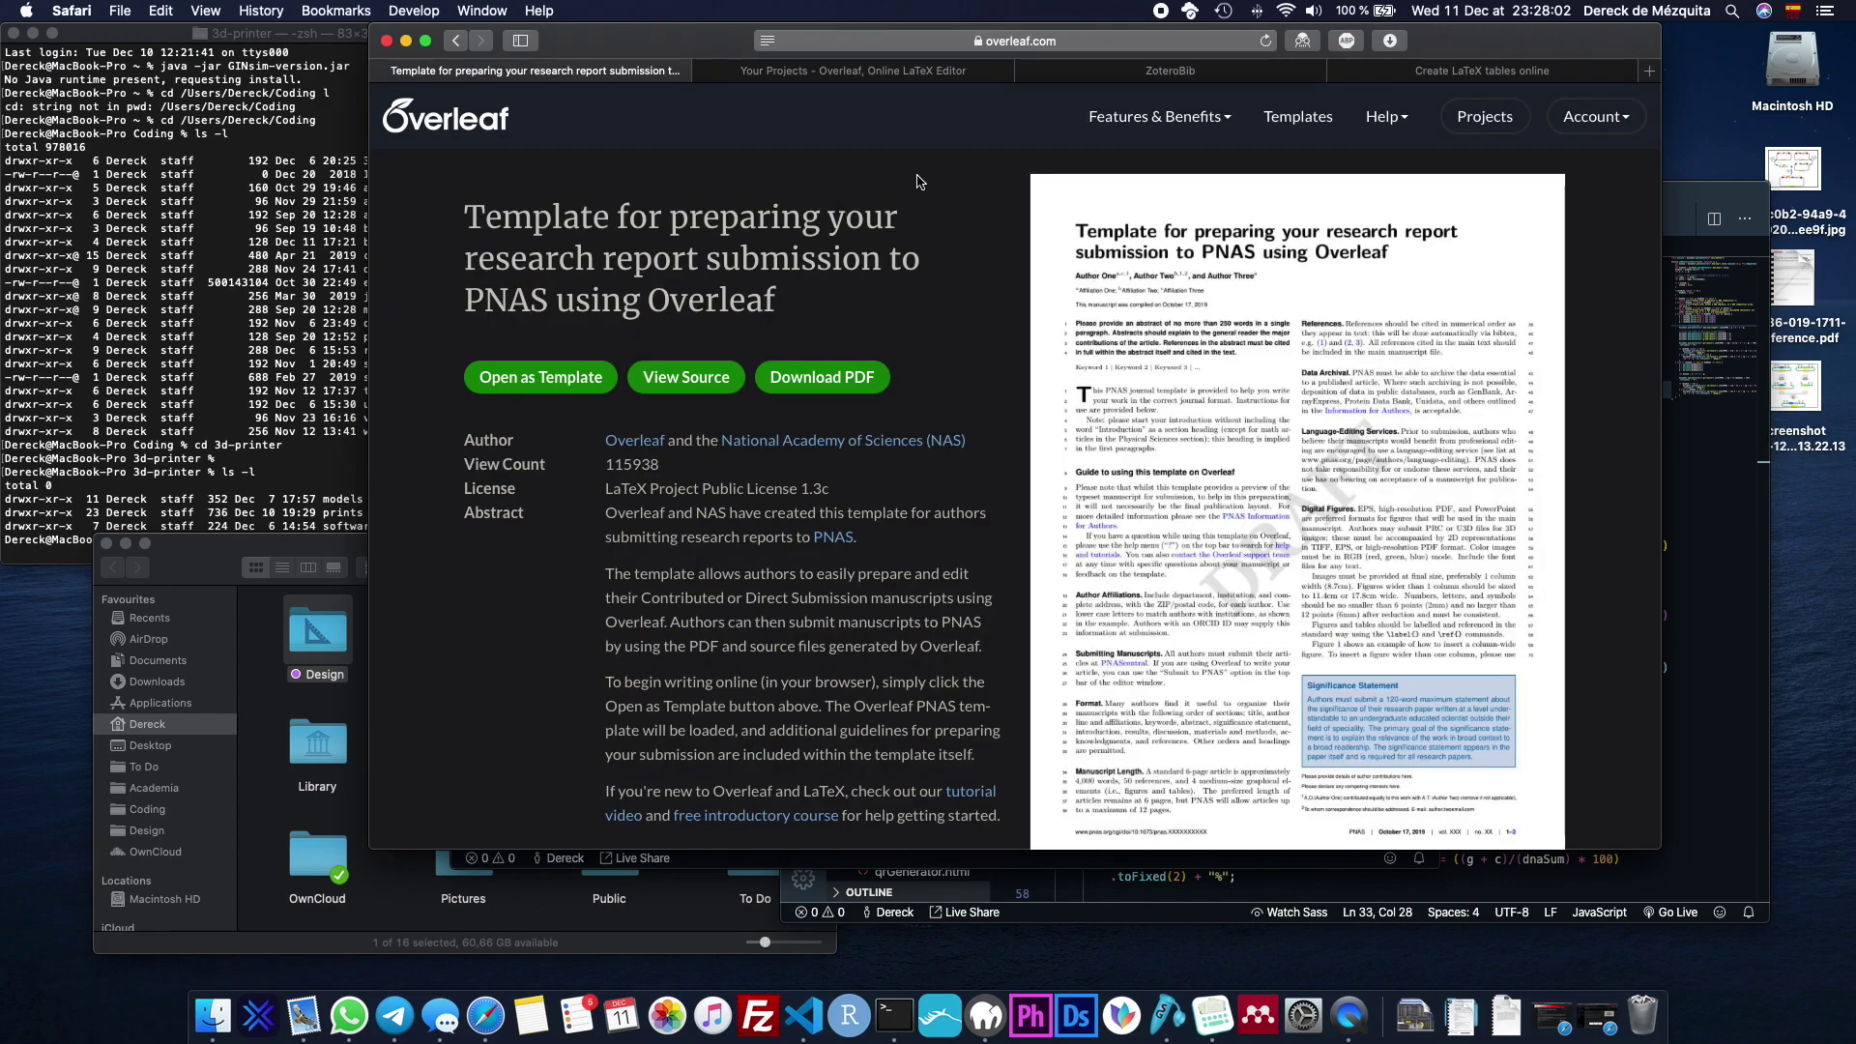
{"action": "scroll", "coordinate": [569, 379], "scroll_direction": "down", "scroll_amount": 2}
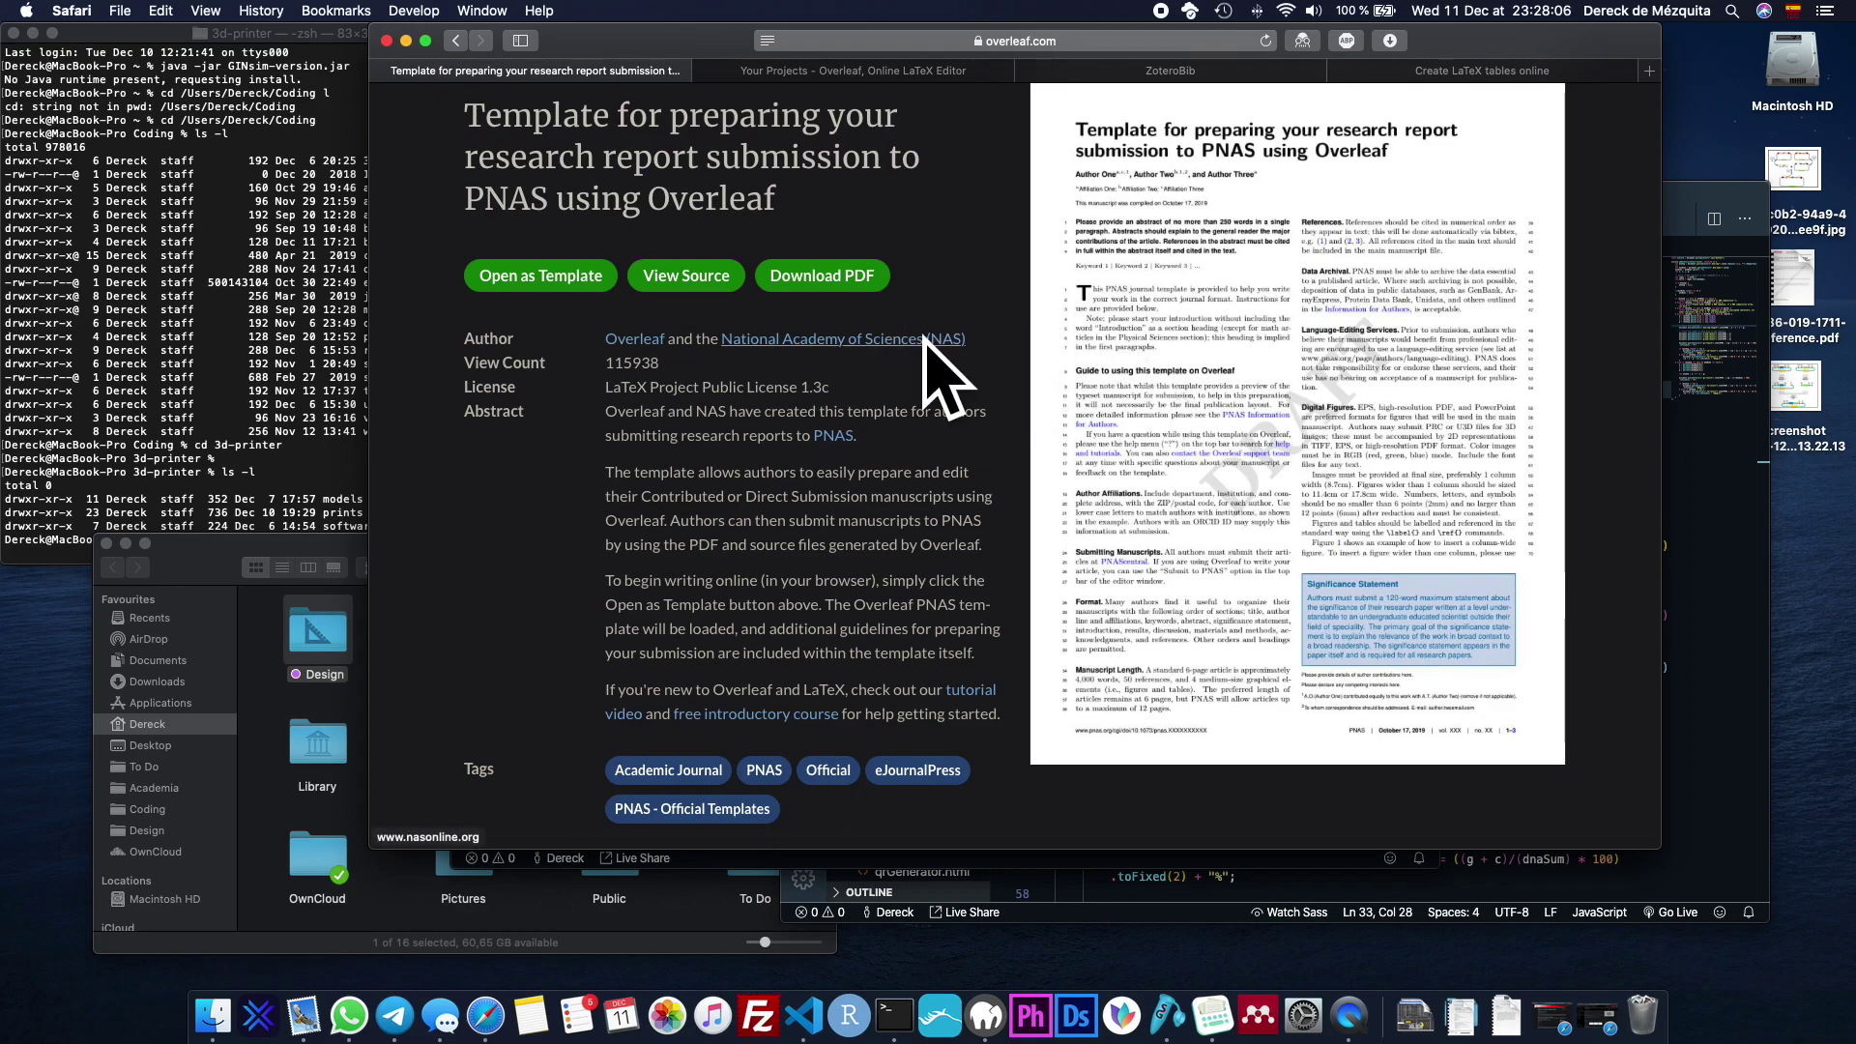
{"action": "left_click", "coordinate": [525, 280]}
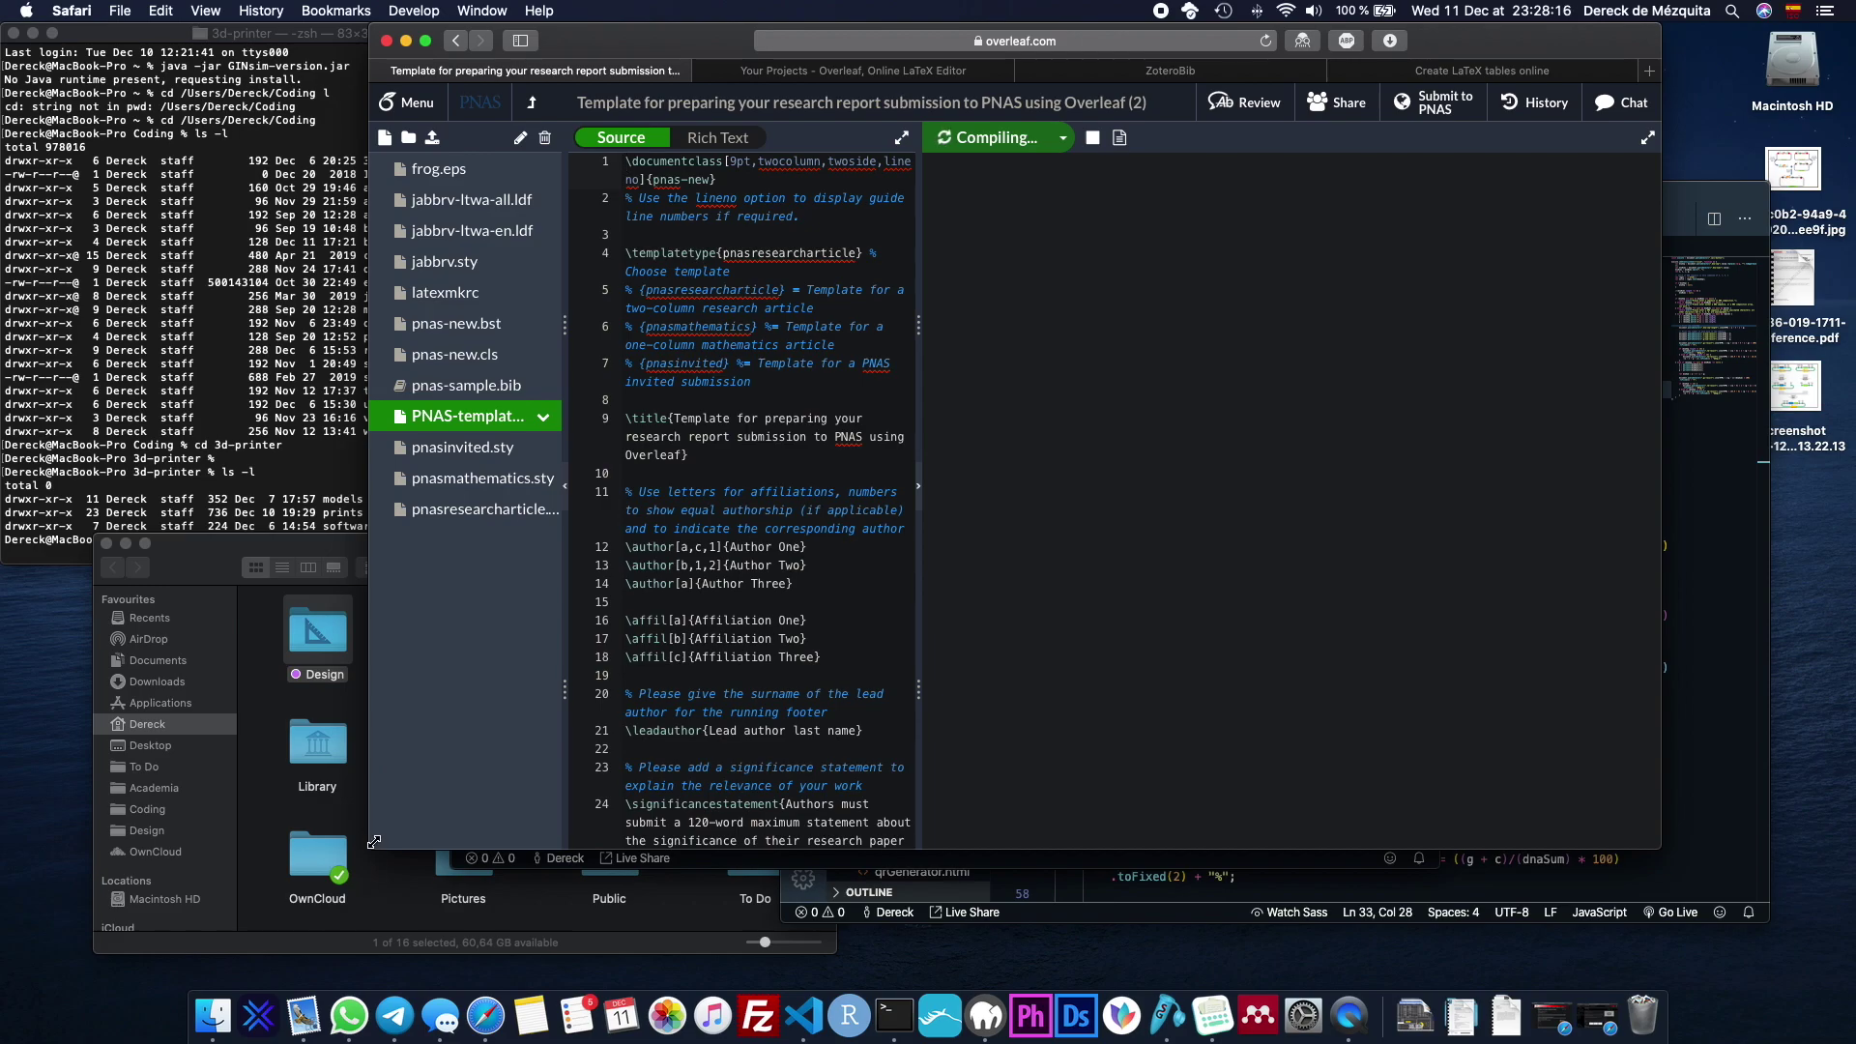
Enlarge the Safari window and widen the PDF preview pane beside the source.
{"action": "left_click_drag", "start_coordinate": [373, 841], "coordinate": [70, 988]}
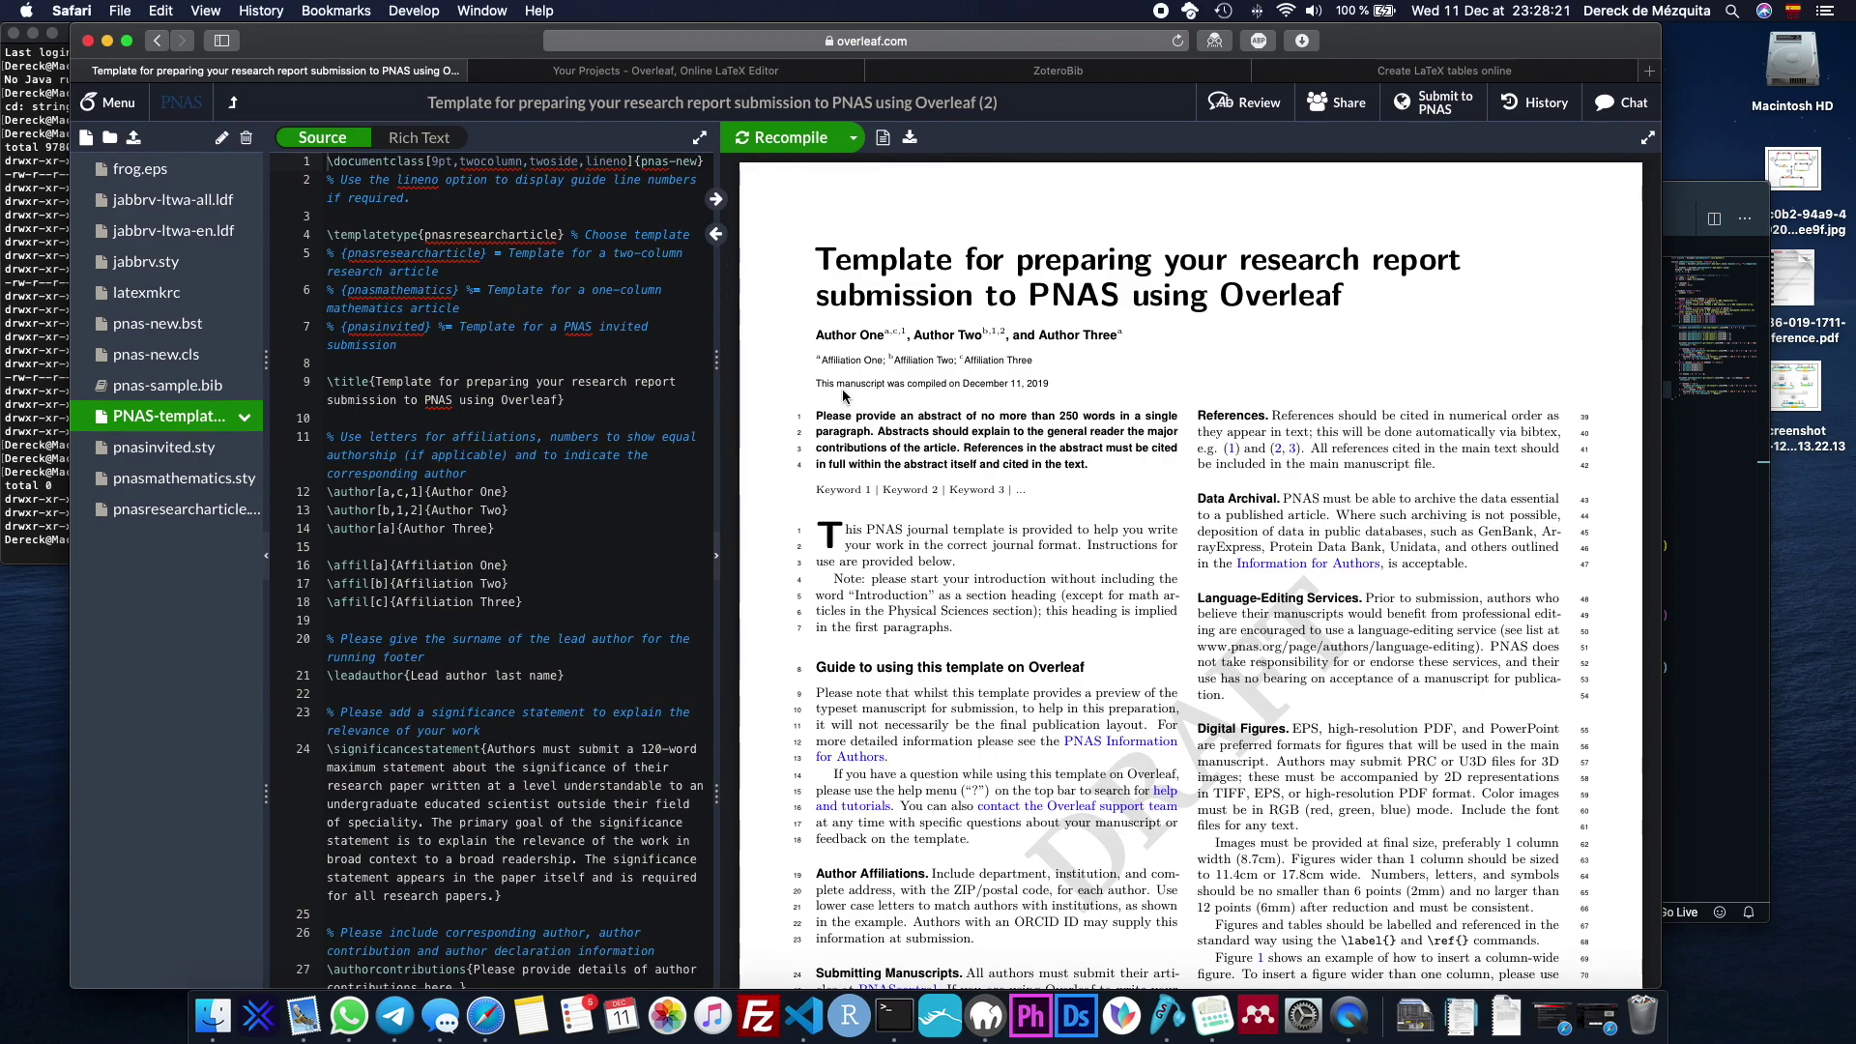
{"action": "left_click_drag", "start_coordinate": [716, 365], "coordinate": [979, 367]}
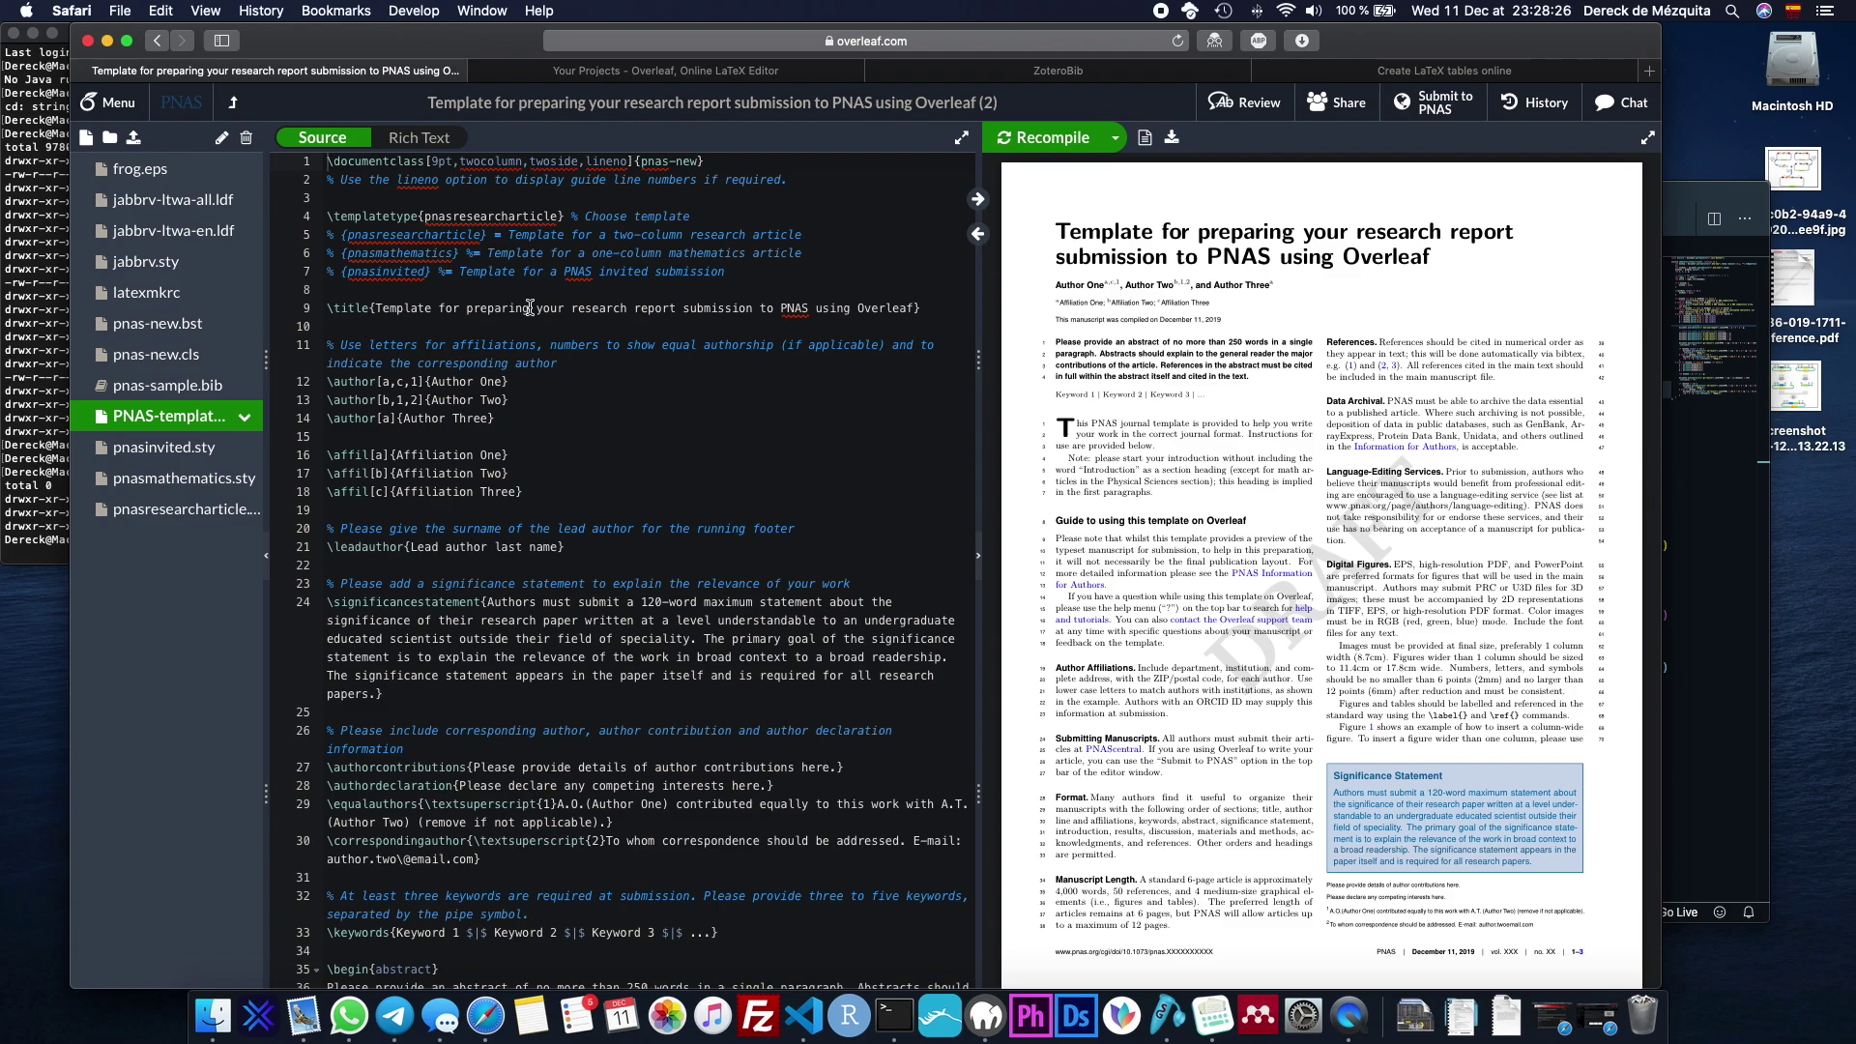
{"action": "left_click", "coordinate": [812, 510], "text": "shift"}
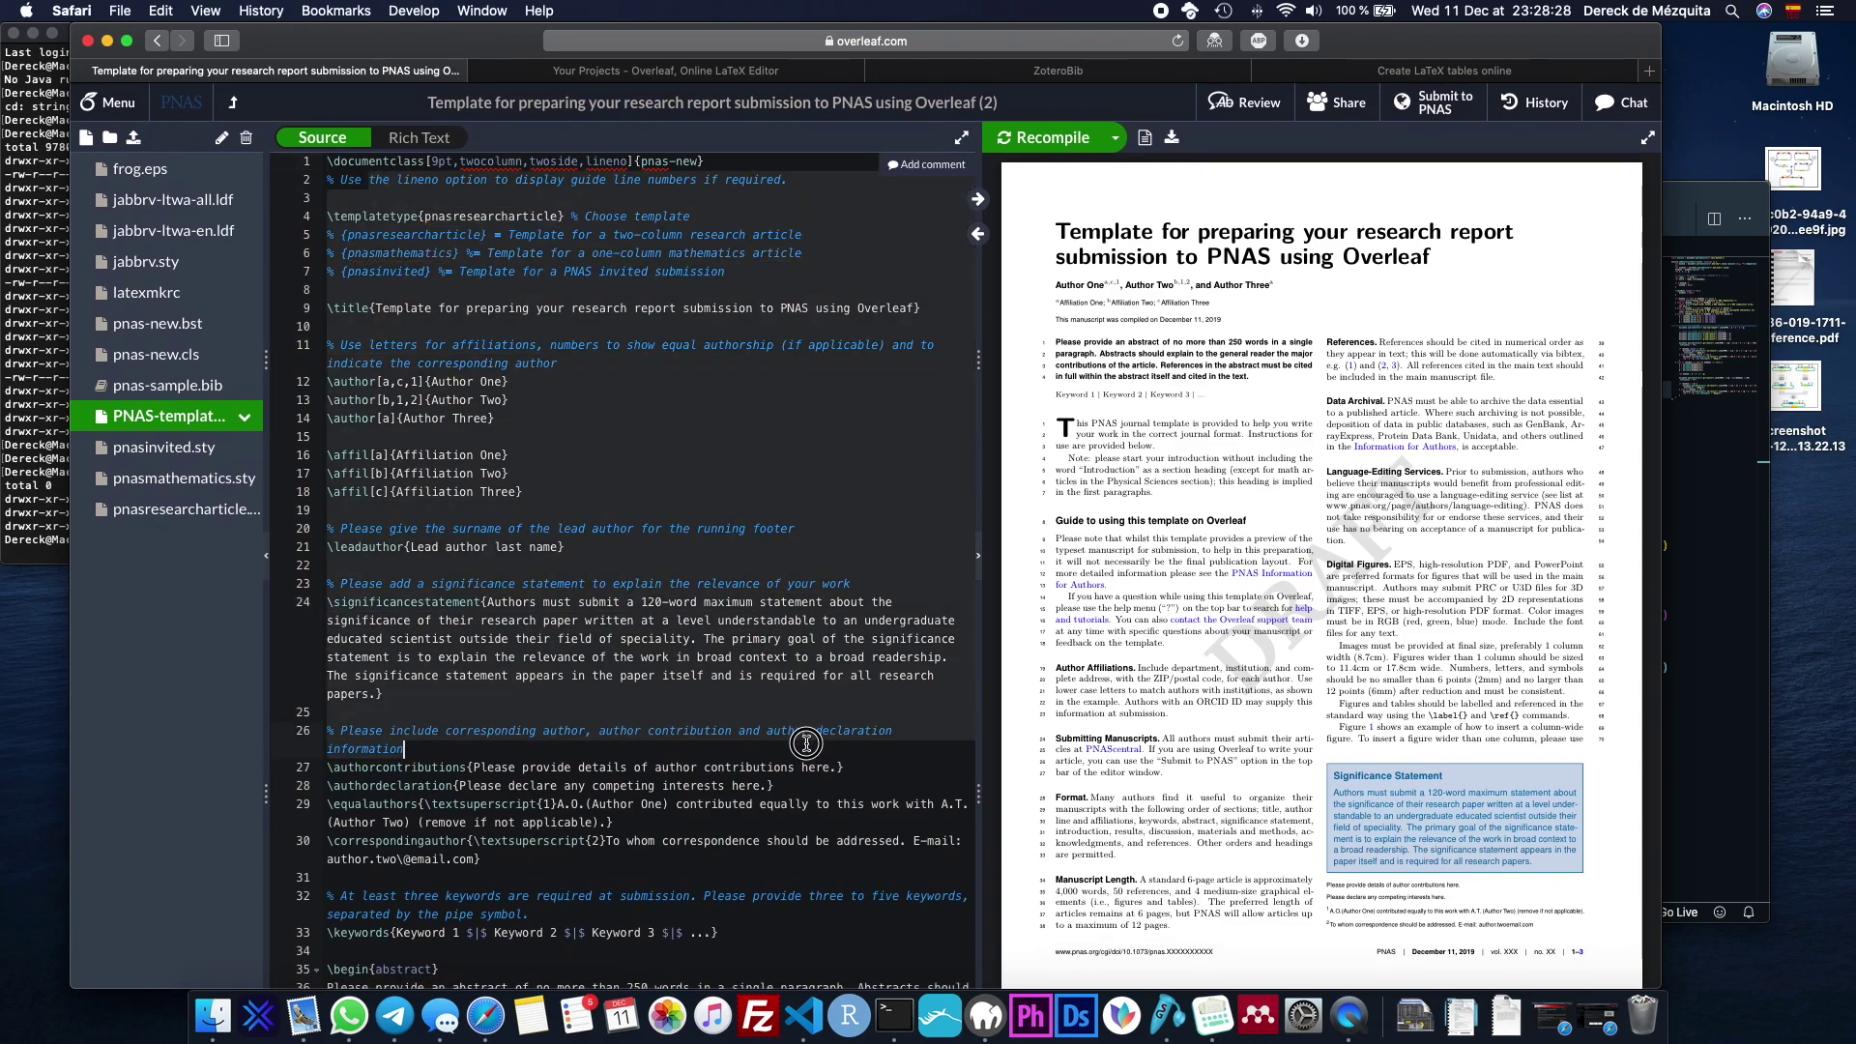
{"action": "scroll", "coordinate": [677, 541], "scroll_direction": "down", "scroll_amount": 1}
Look over source lines 4 through 26 and scroll the compiled PDF preview.
{"action": "left_click", "coordinate": [570, 355]}
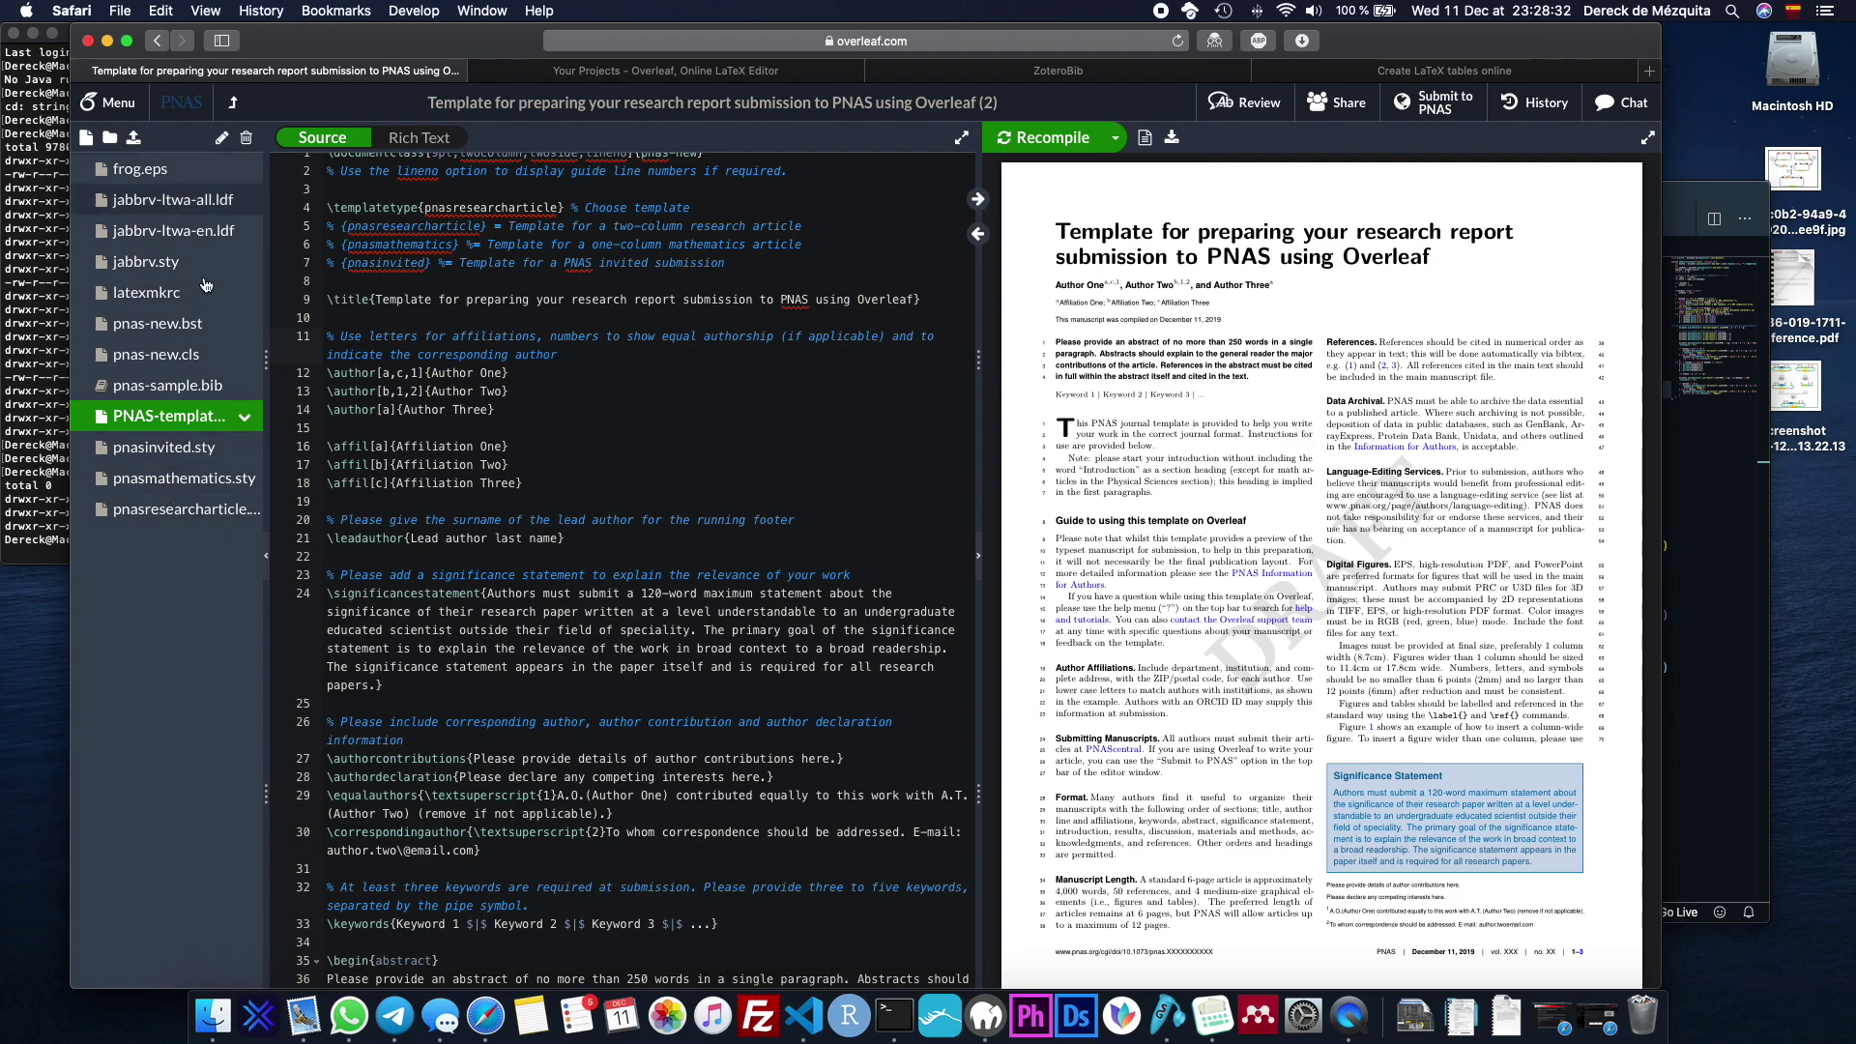
{"action": "left_click_drag", "start_coordinate": [389, 207], "coordinate": [760, 732]}
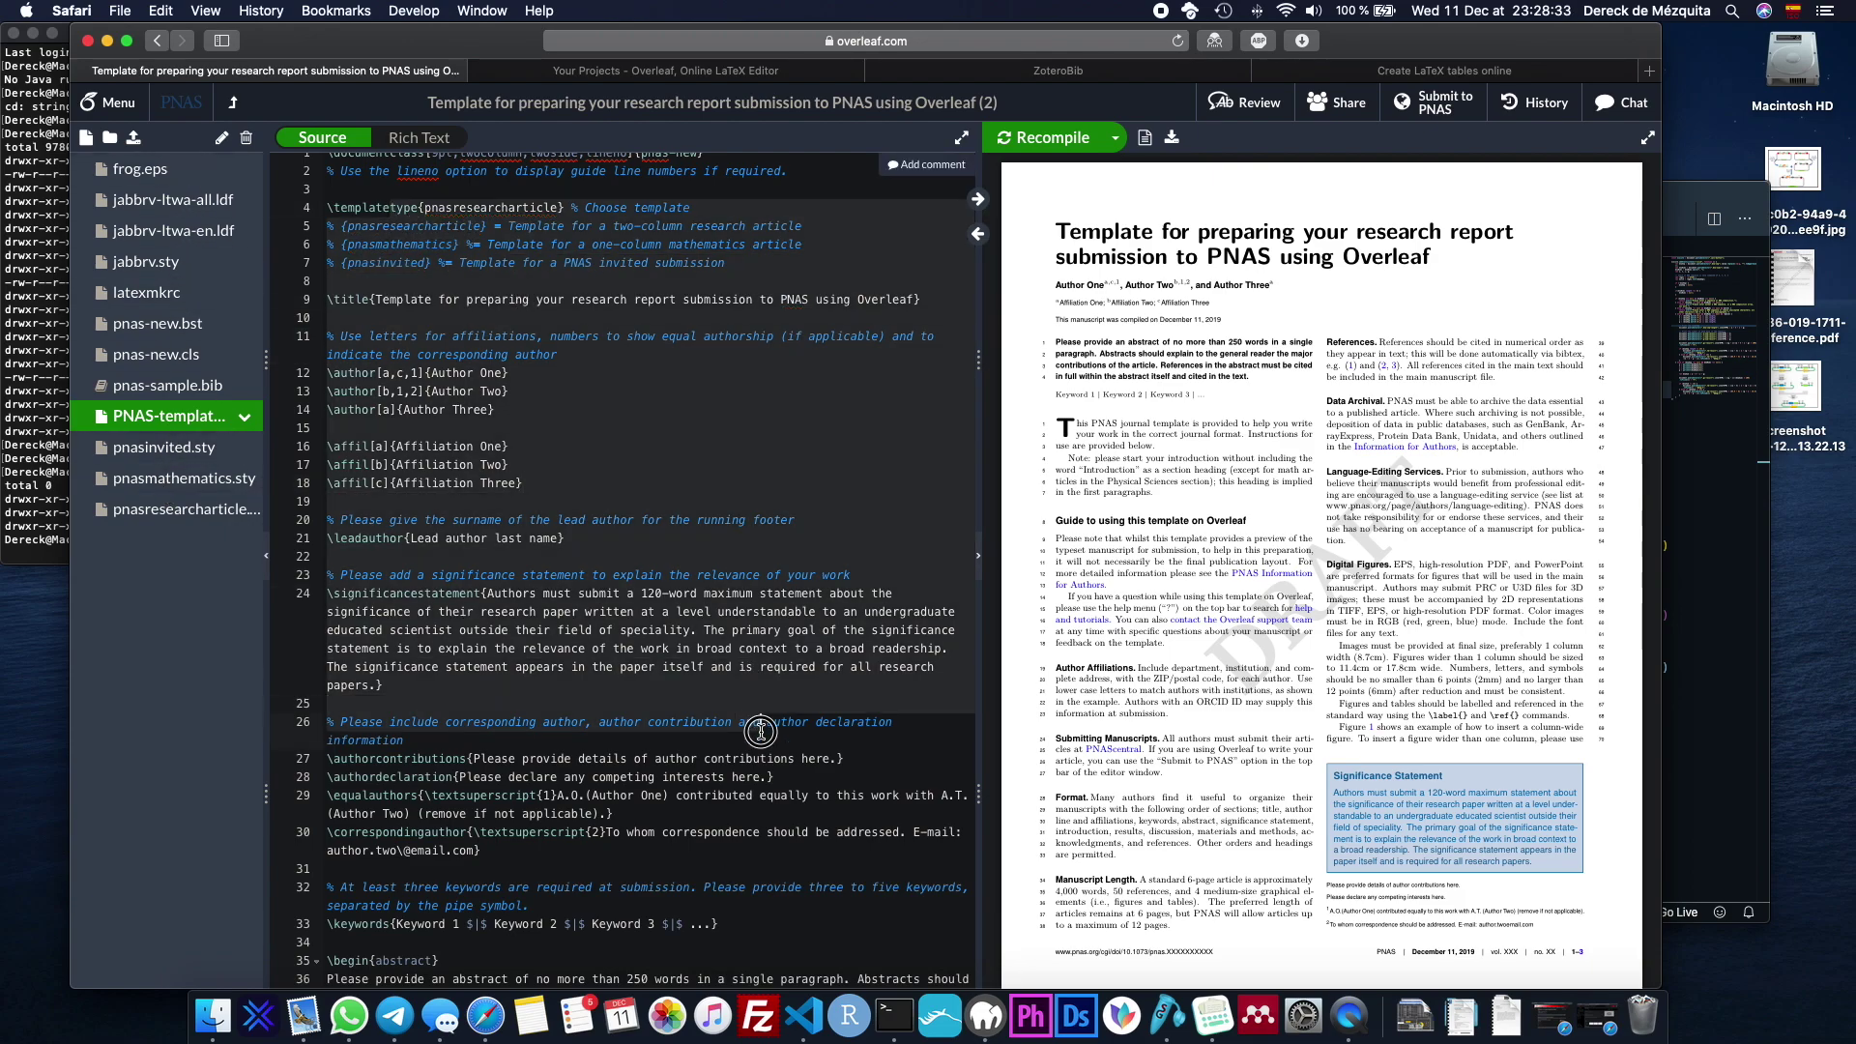
{"action": "left_click", "coordinate": [606, 369]}
{"action": "scroll", "coordinate": [568, 386], "scroll_direction": "up", "scroll_amount": 1}
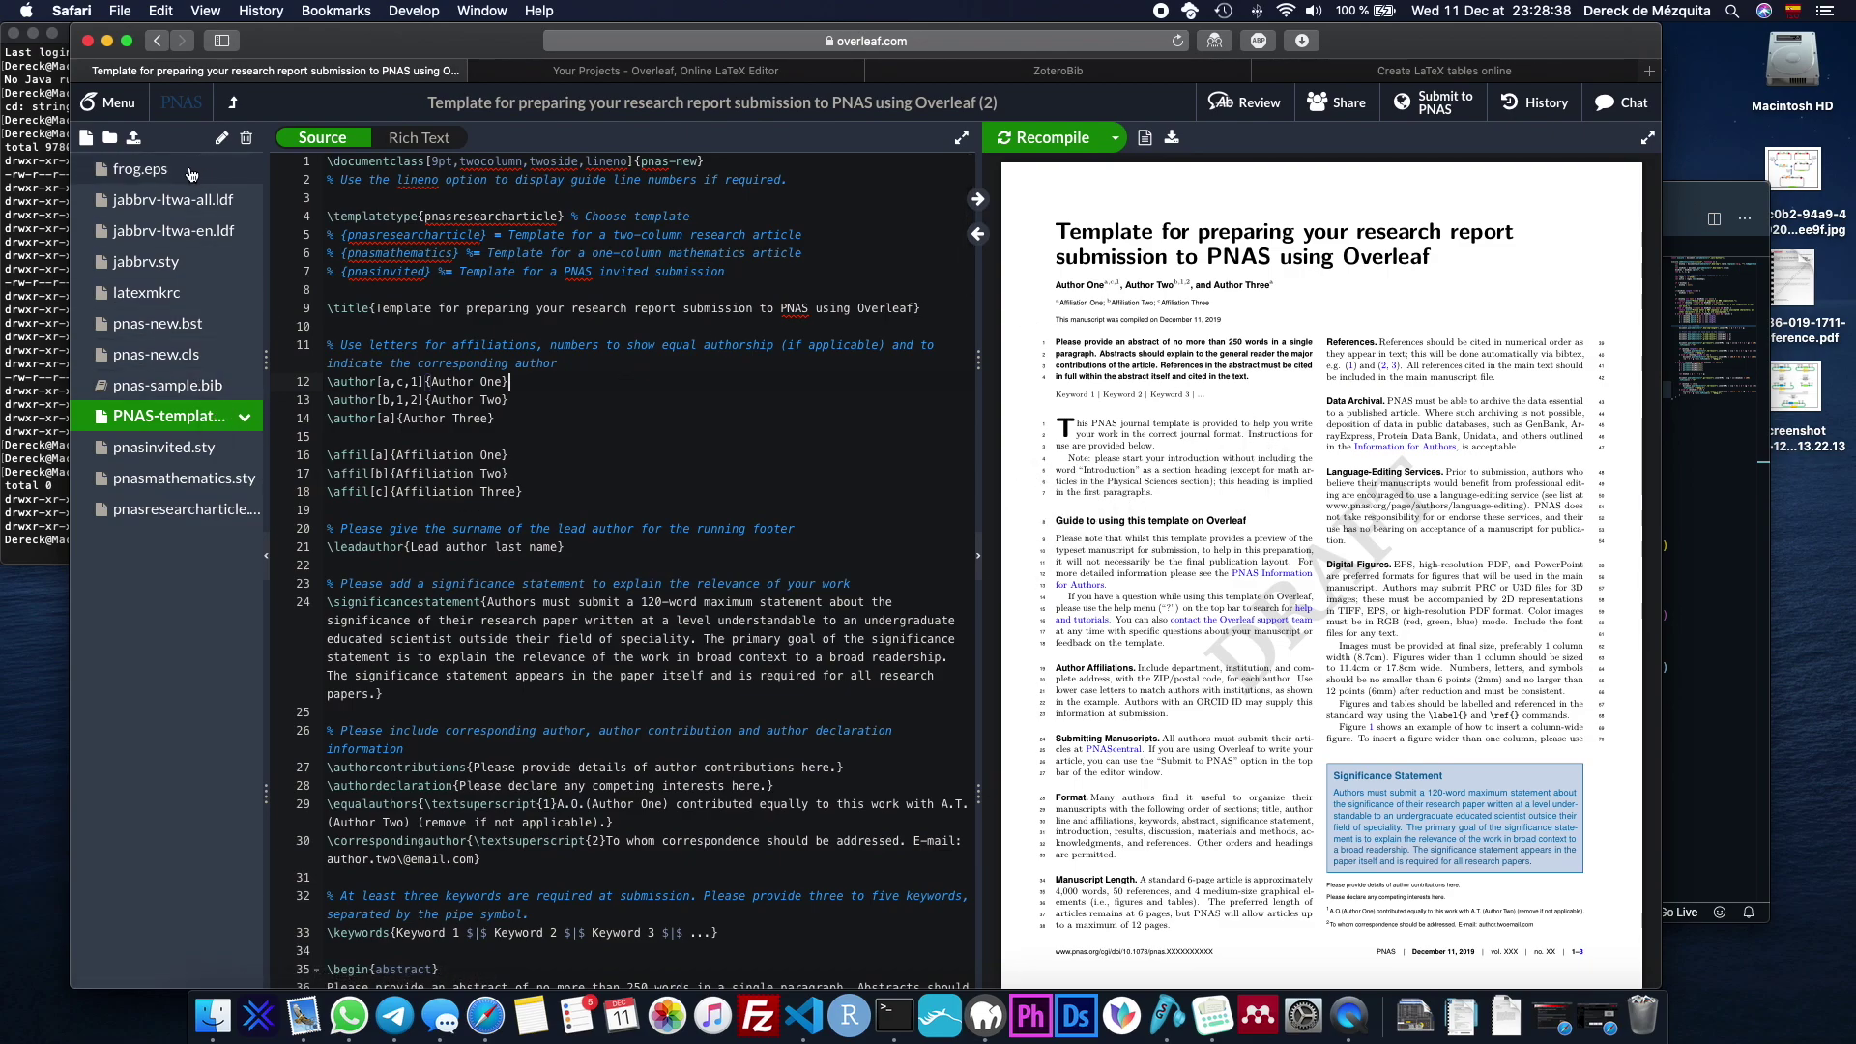
{"action": "scroll", "coordinate": [1216, 356], "scroll_direction": "down", "scroll_amount": 15}
{"action": "scroll", "coordinate": [1217, 356], "scroll_direction": "up", "scroll_amount": 5}
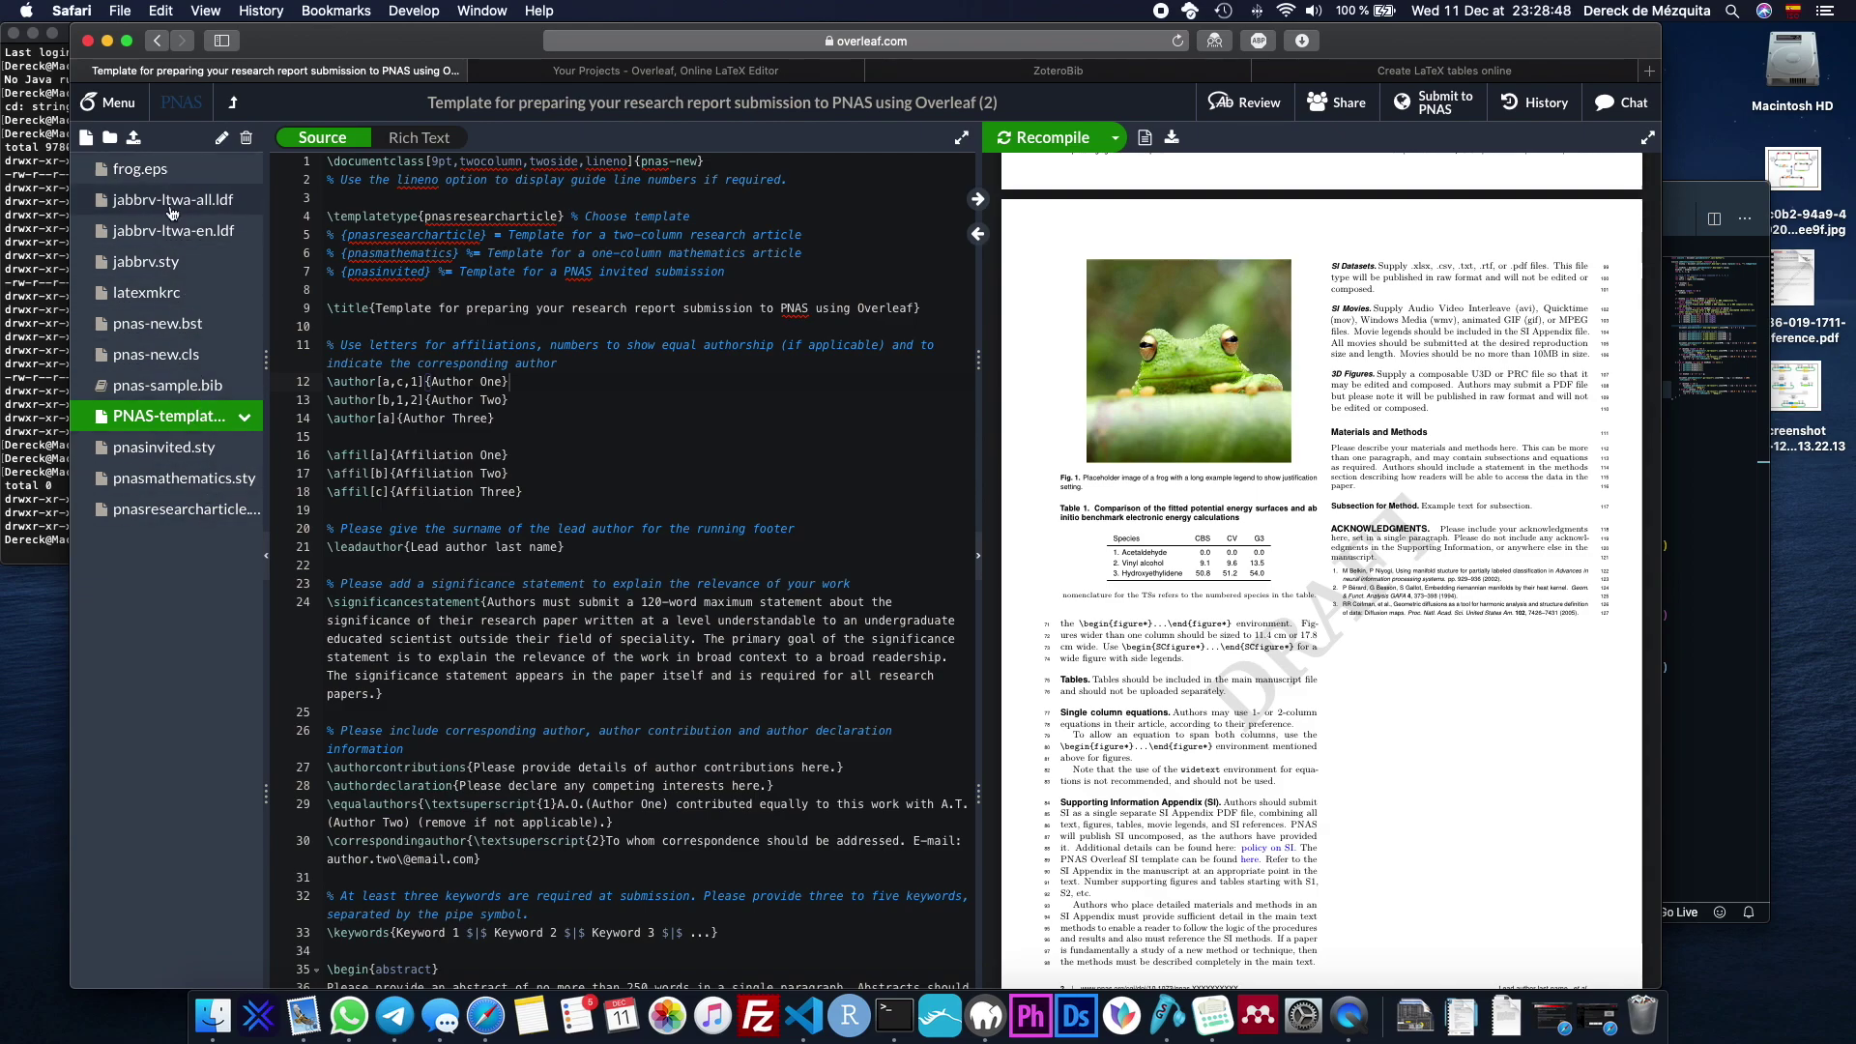
{"action": "left_click", "coordinate": [125, 178]}
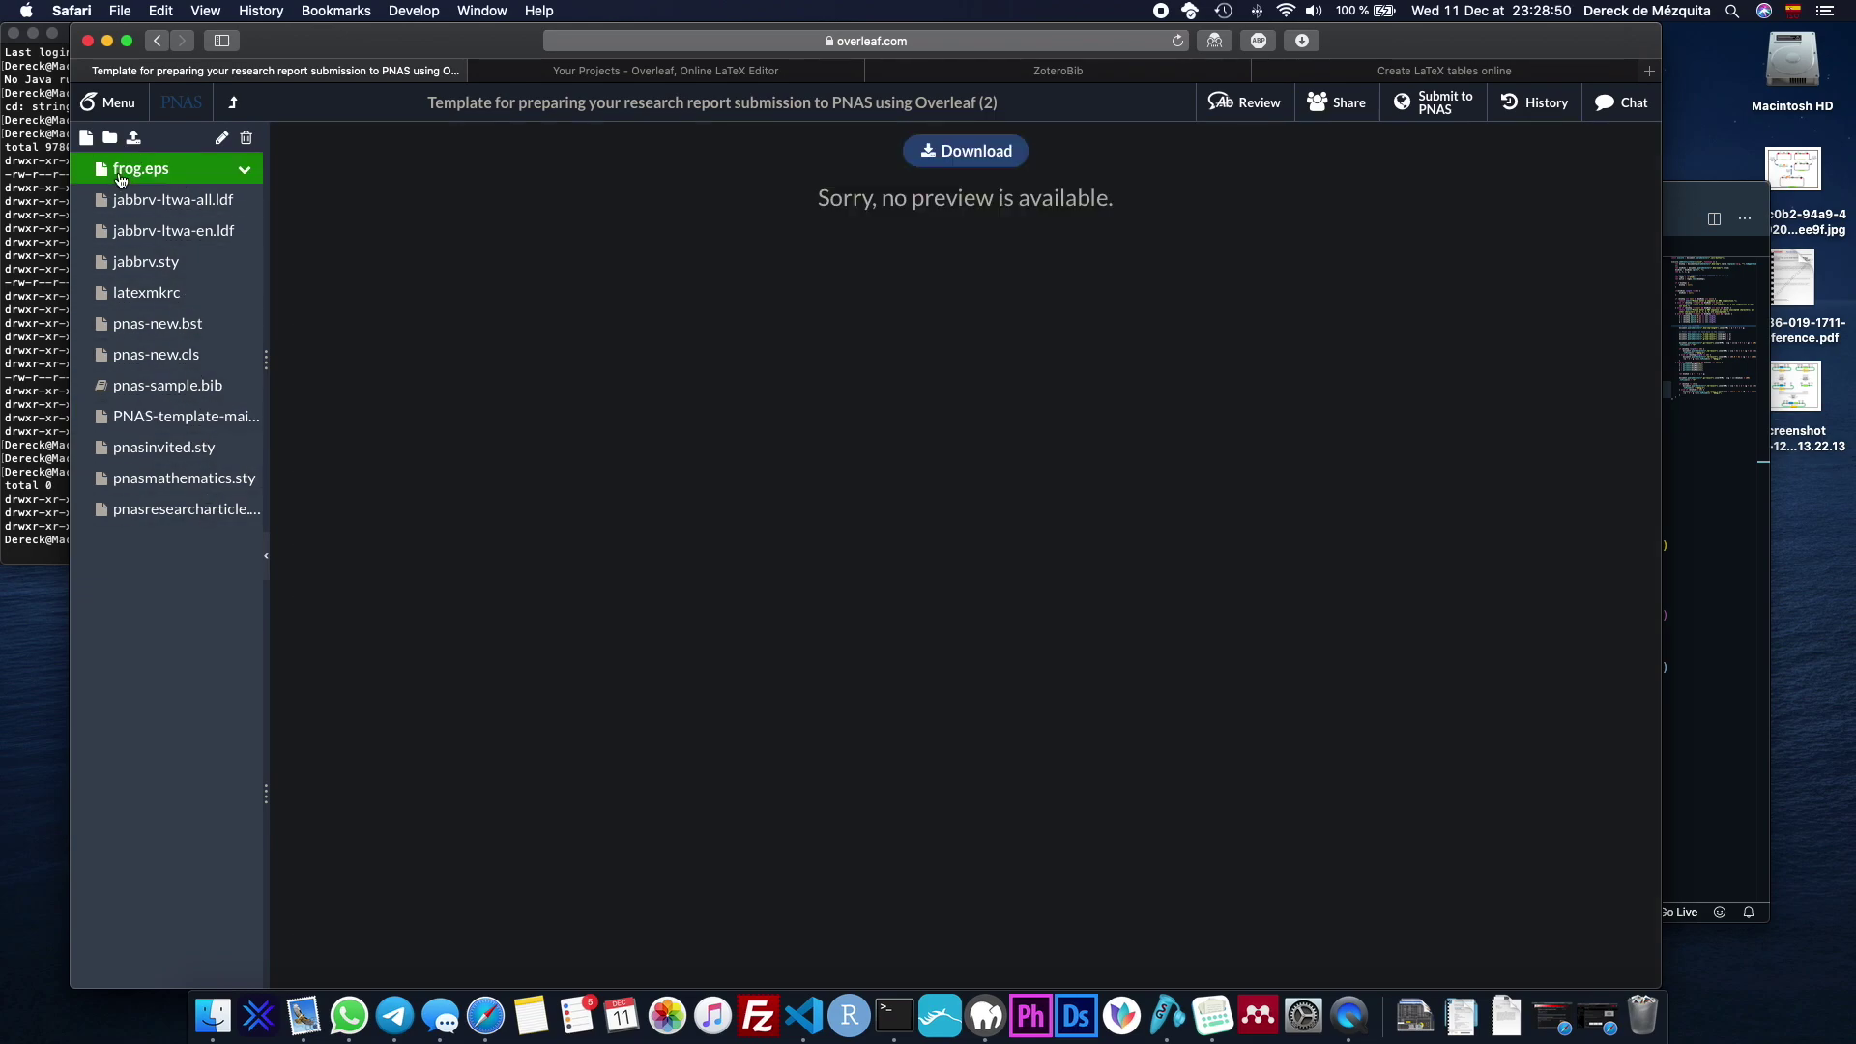
{"action": "left_click_drag", "start_coordinate": [817, 199], "coordinate": [1216, 201]}
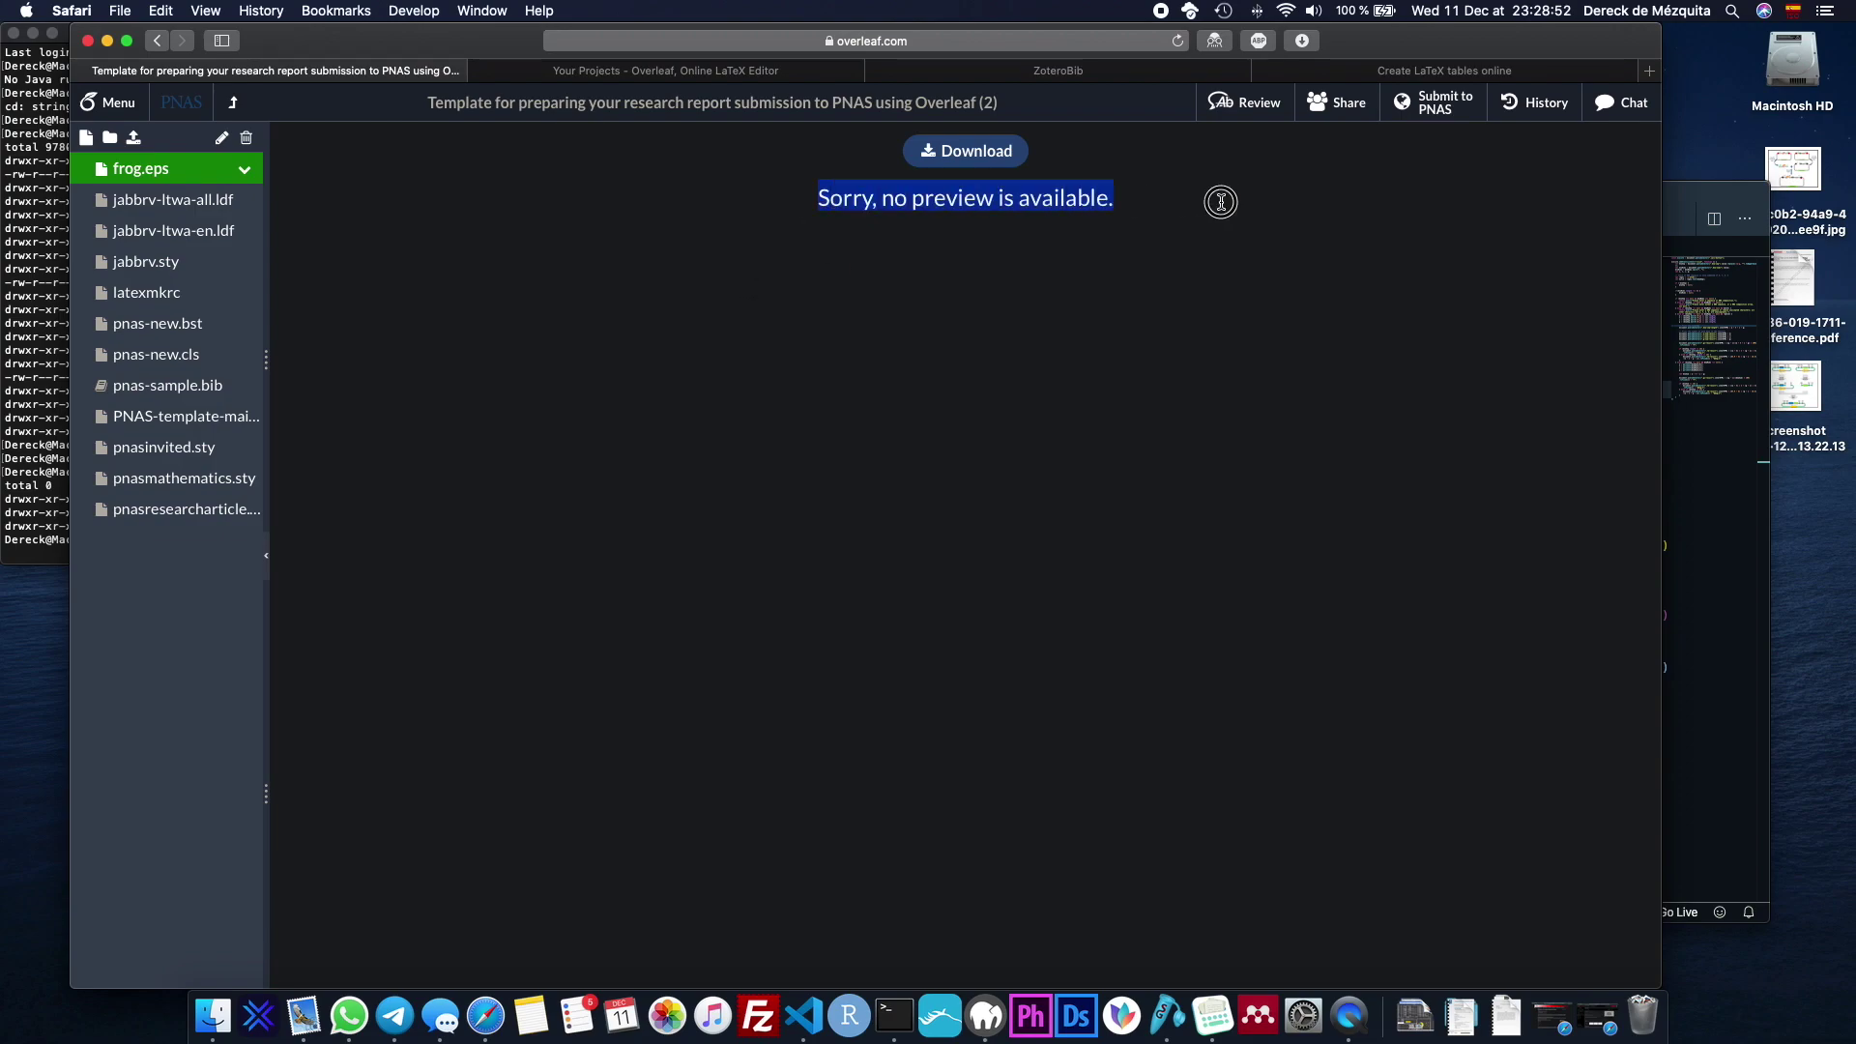
{"action": "left_click", "coordinate": [821, 261]}
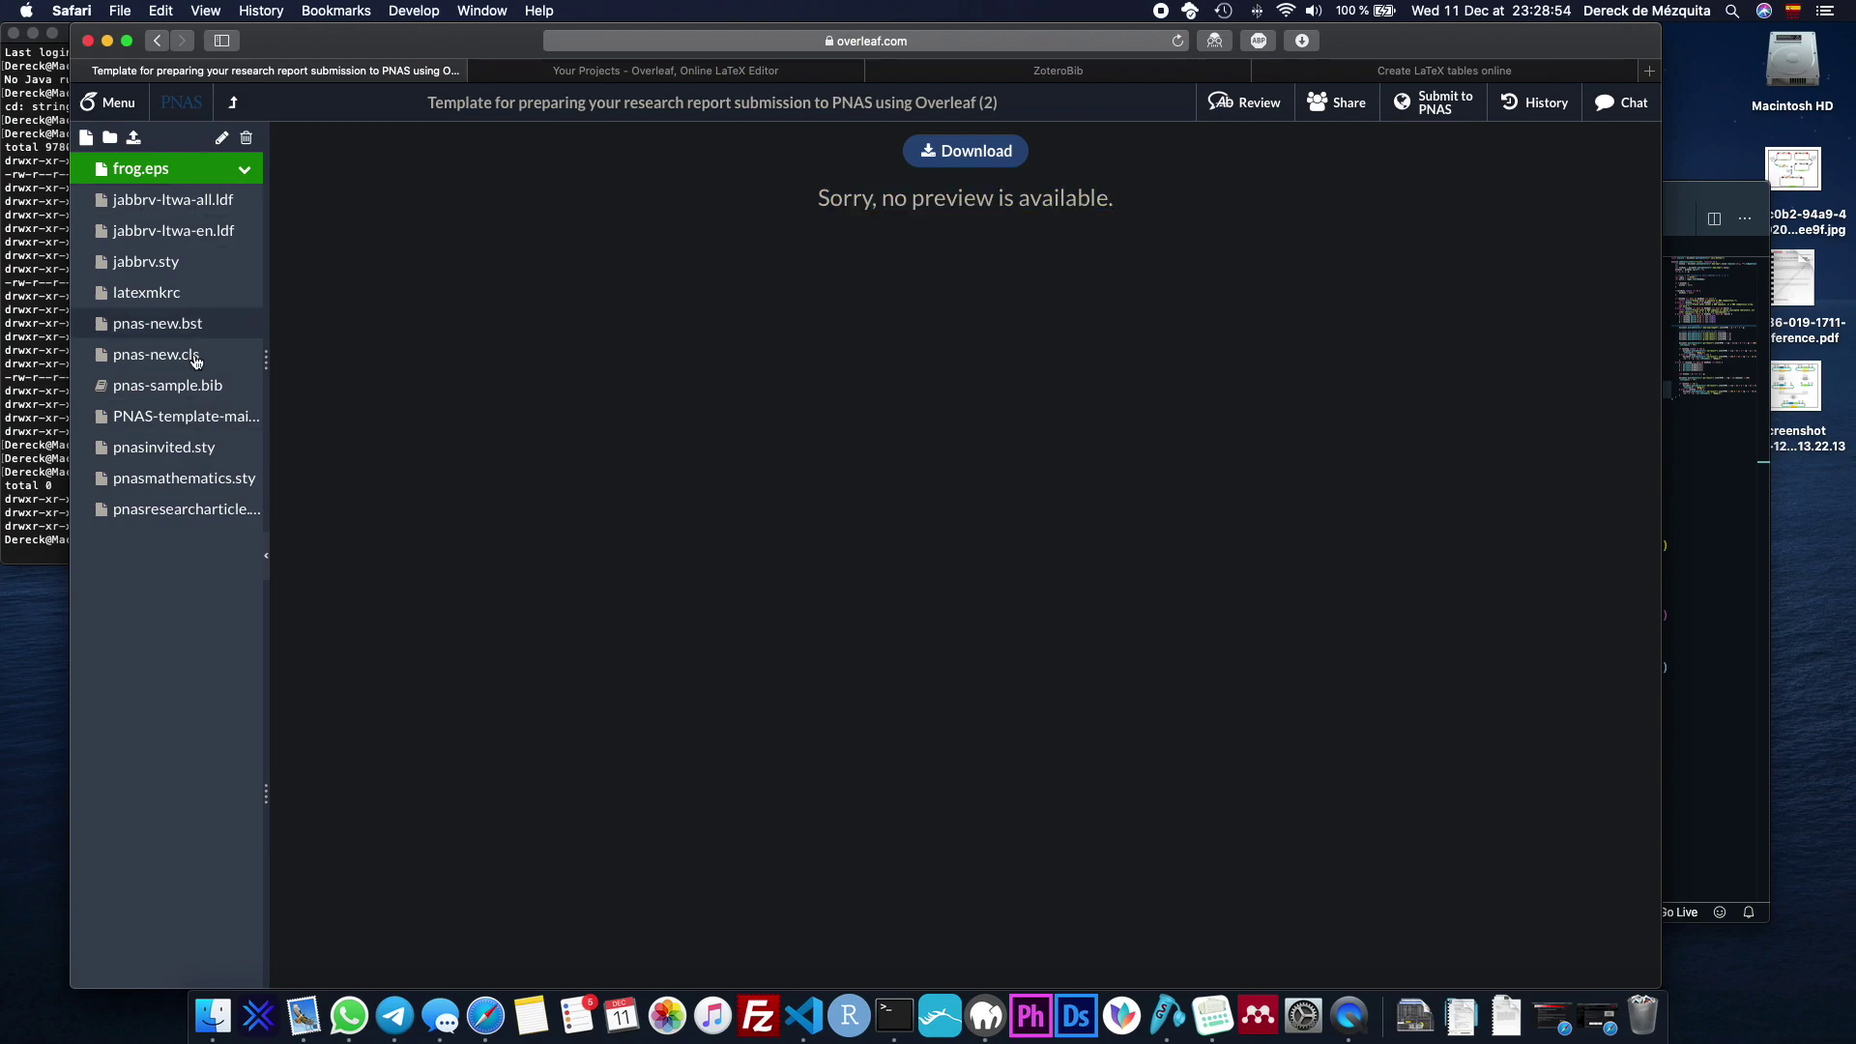
{"action": "left_click", "coordinate": [169, 417]}
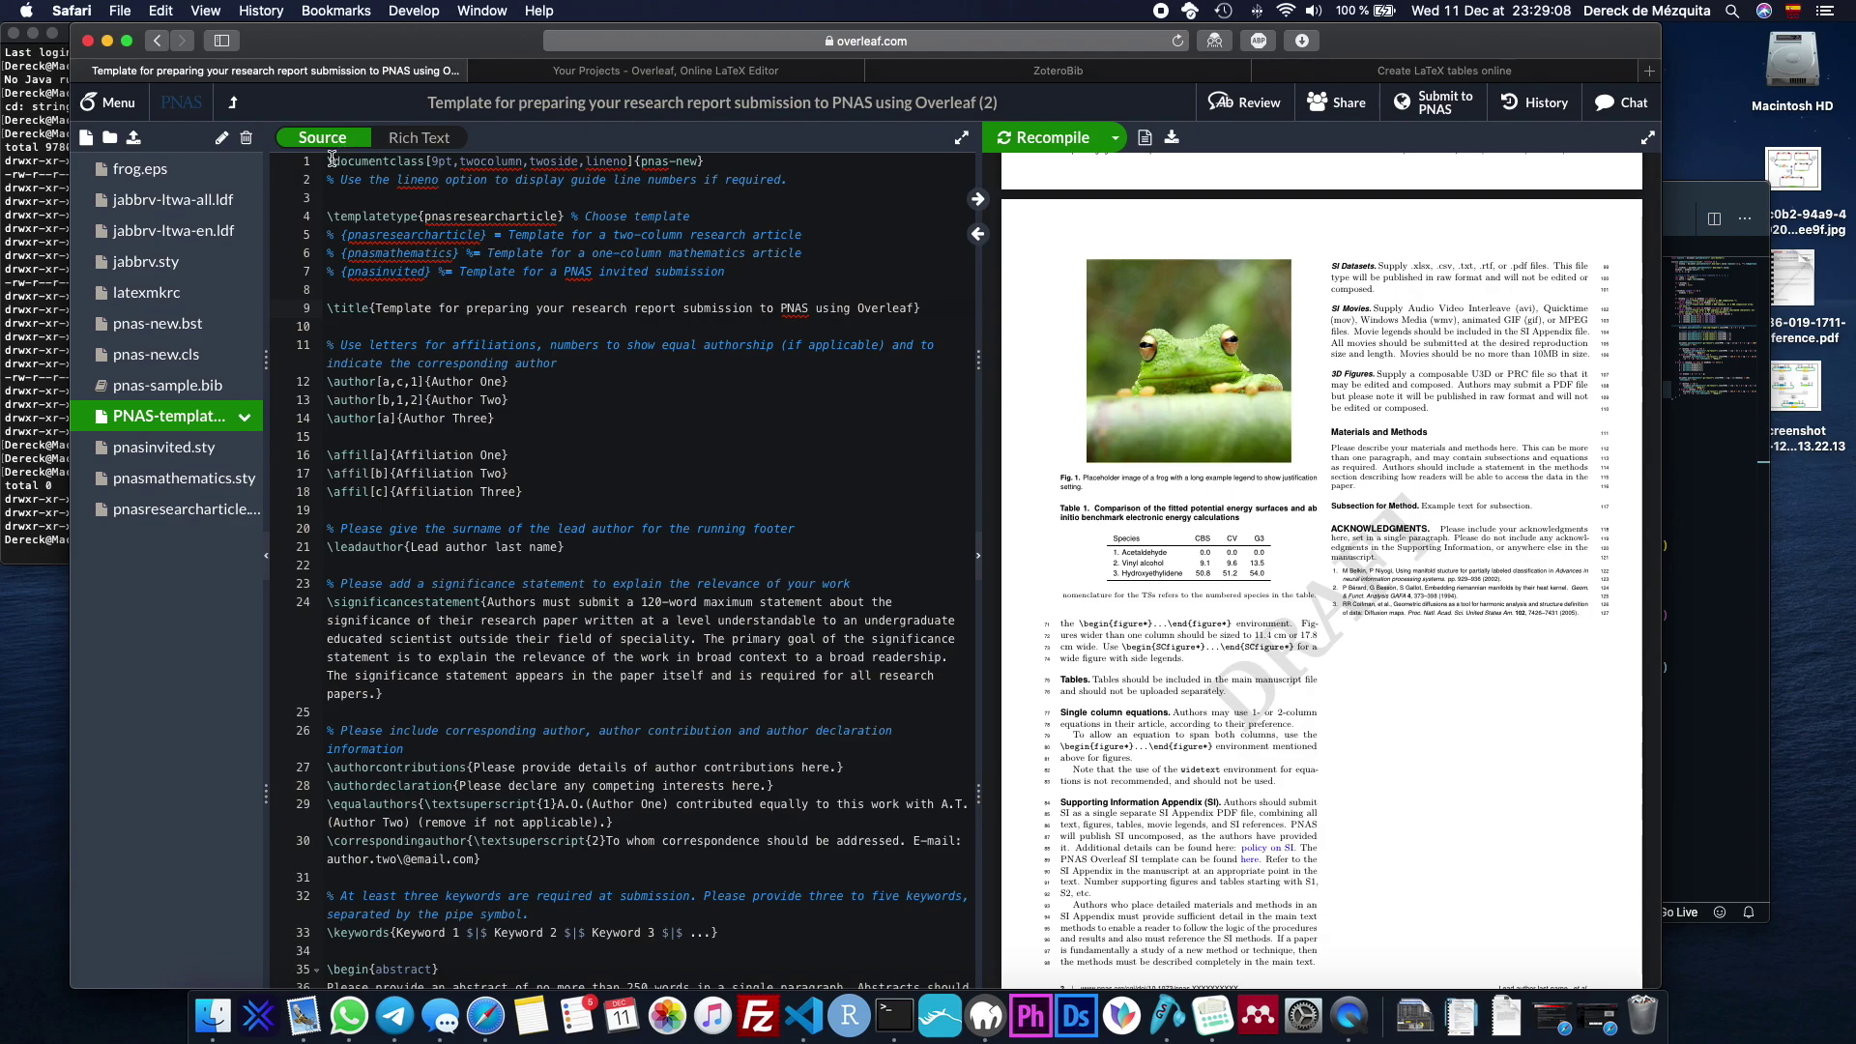
Inspect the twocolumn class option on line 1 and the template type on line 4.
{"action": "left_click_drag", "start_coordinate": [332, 158], "coordinate": [628, 160]}
{"action": "double_click", "coordinate": [473, 163]}
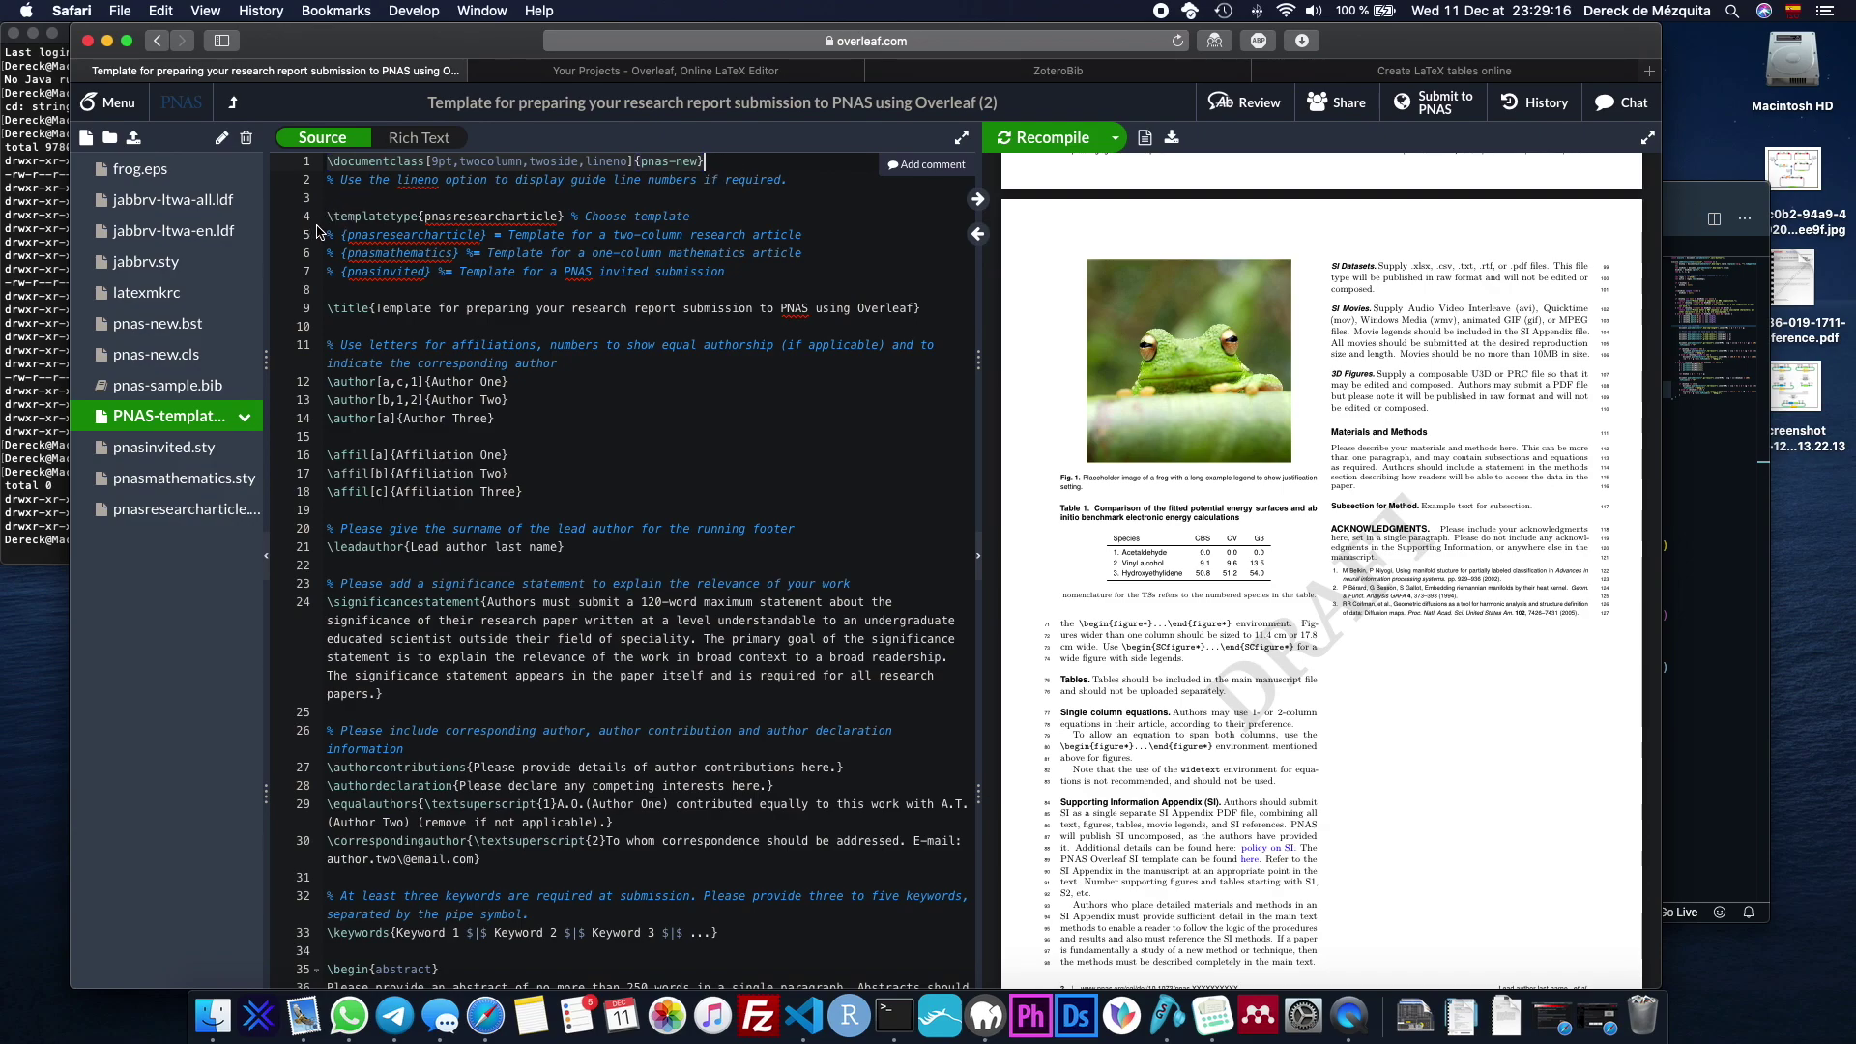
{"action": "left_click_drag", "start_coordinate": [322, 215], "coordinate": [145, 217]}
{"action": "left_click", "coordinate": [574, 216]}
Highlight Author One in the PDF, then select that placeholder on source line 12.
{"action": "scroll", "coordinate": [1238, 326], "scroll_direction": "up", "scroll_amount": 10}
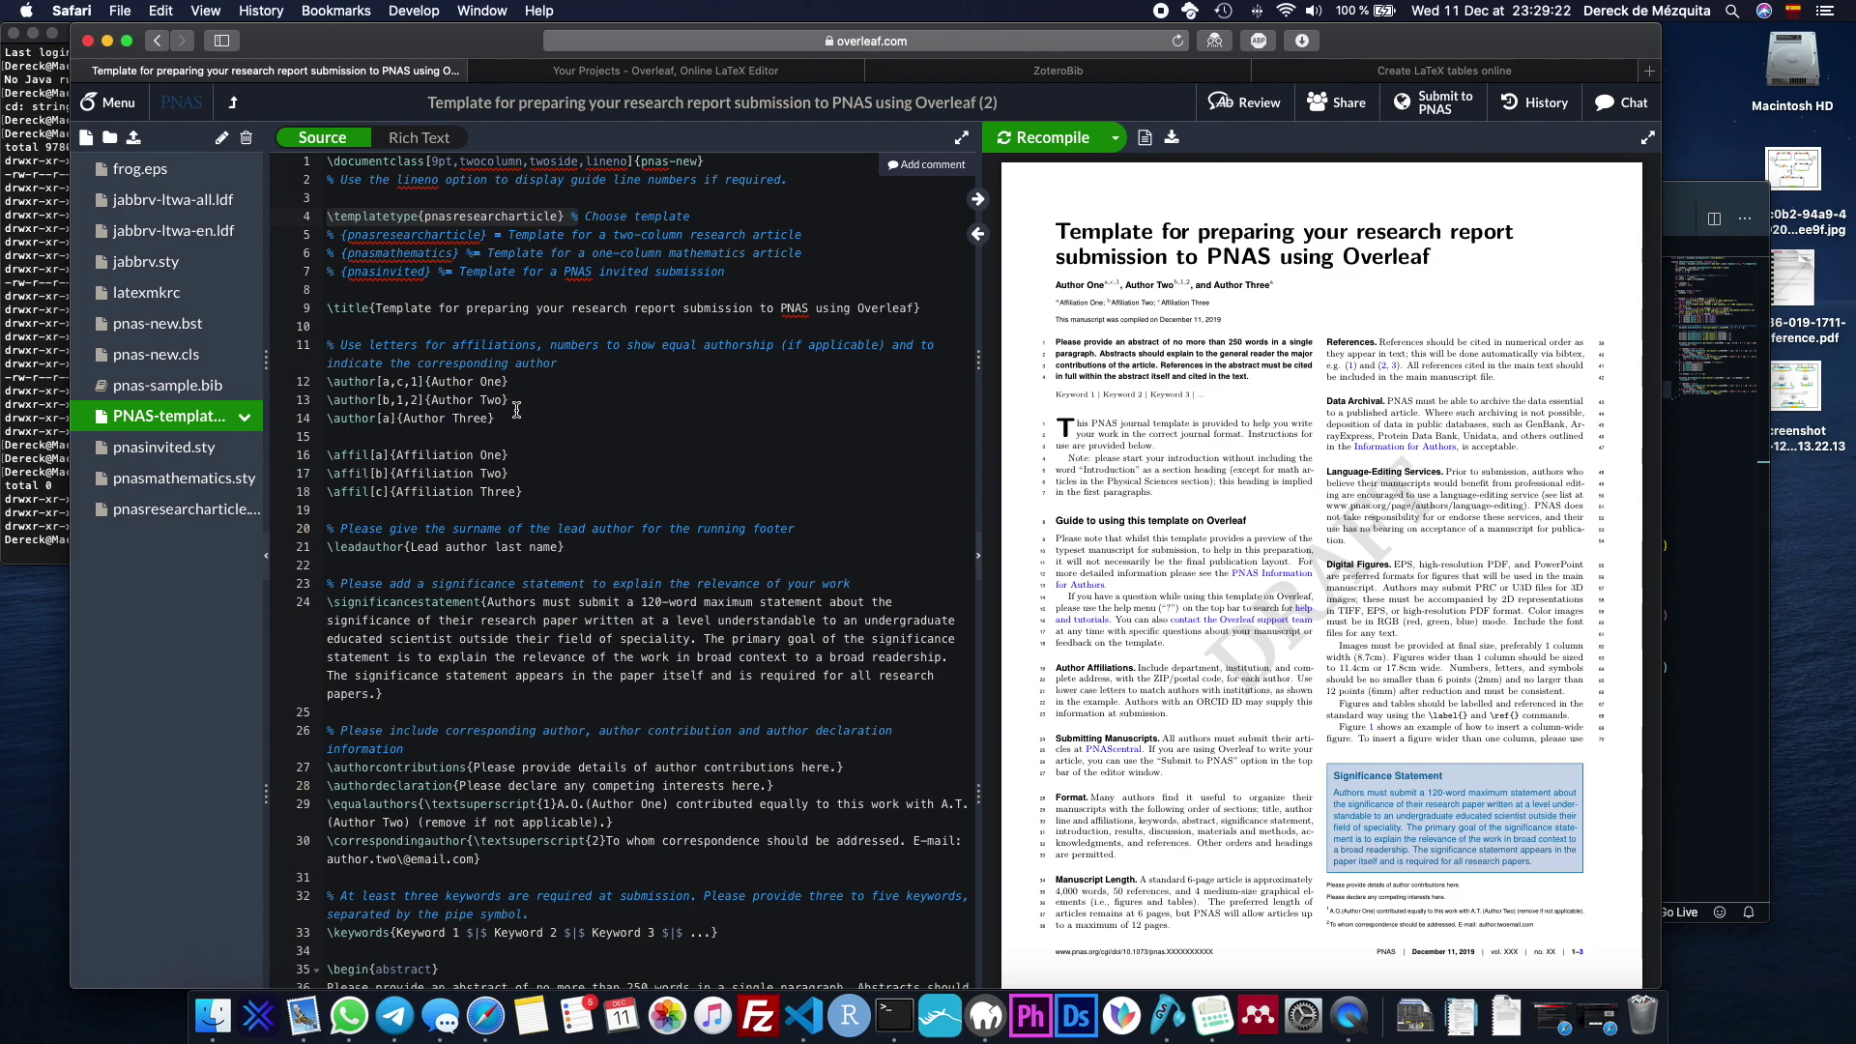
{"action": "mouse_move", "coordinate": [500, 383]}
{"action": "left_mouse_down"}
{"action": "mouse_move", "coordinate": [435, 385]}
{"action": "mouse_move", "coordinate": [552, 382]}
{"action": "mouse_move", "coordinate": [506, 381]}
{"action": "left_mouse_up"}
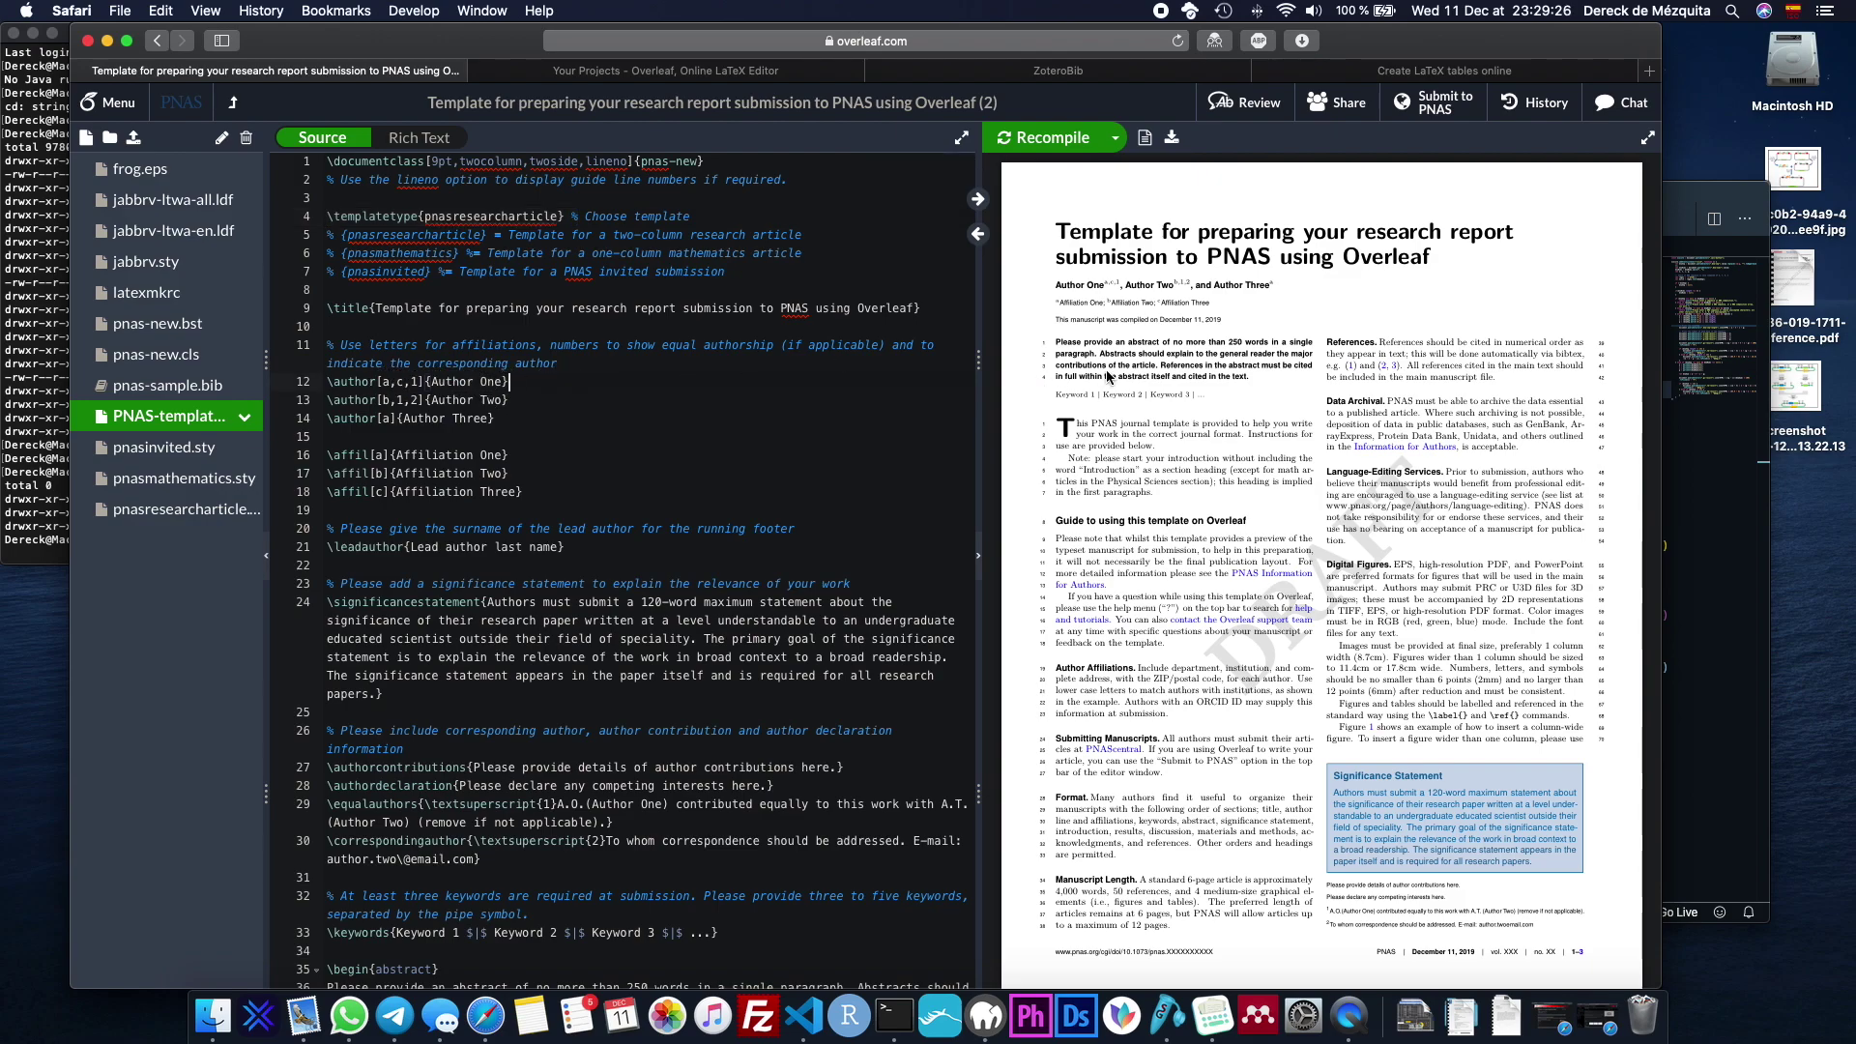
{"action": "left_click_drag", "start_coordinate": [1055, 284], "coordinate": [1121, 286]}
{"action": "left_click", "coordinate": [482, 383]}
{"action": "left_click_drag", "start_coordinate": [505, 383], "coordinate": [431, 384]}
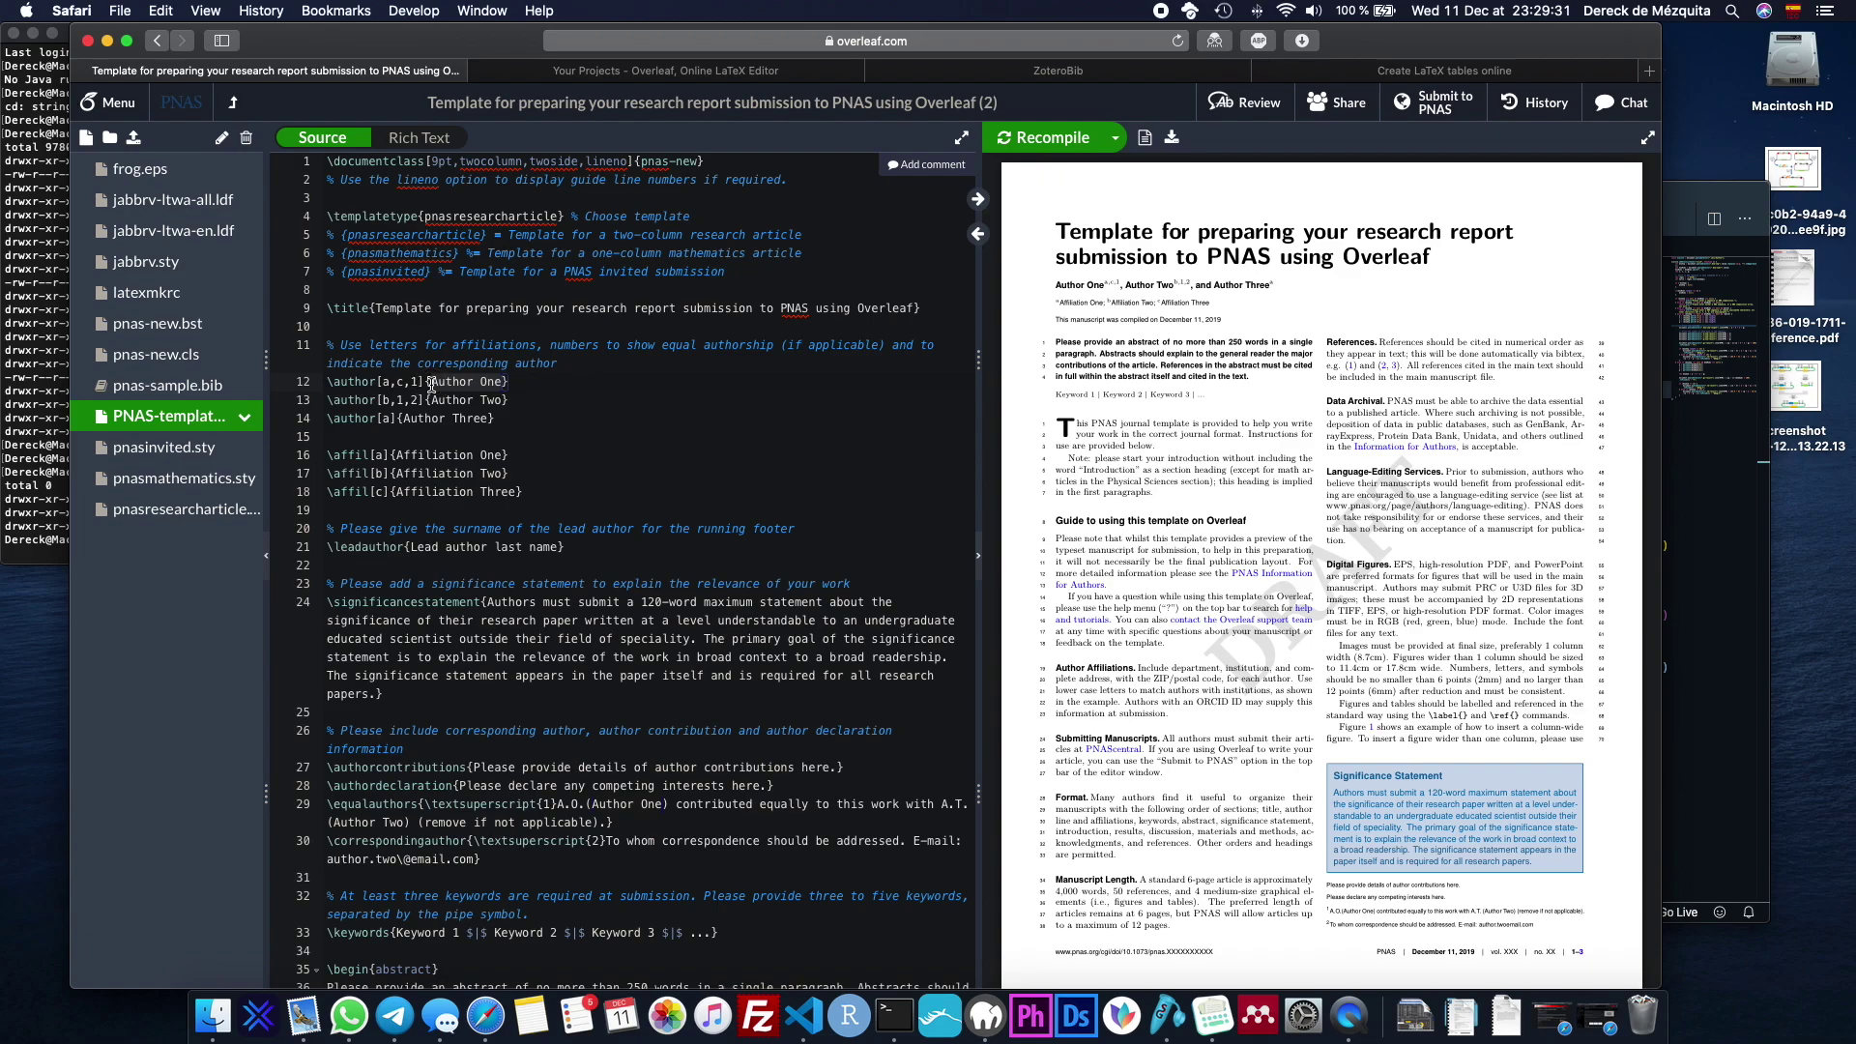
Replace Author One with the user's first name and recompile, checking the compile options.
{"action": "type", "text": "Dereck de Mezquita"}
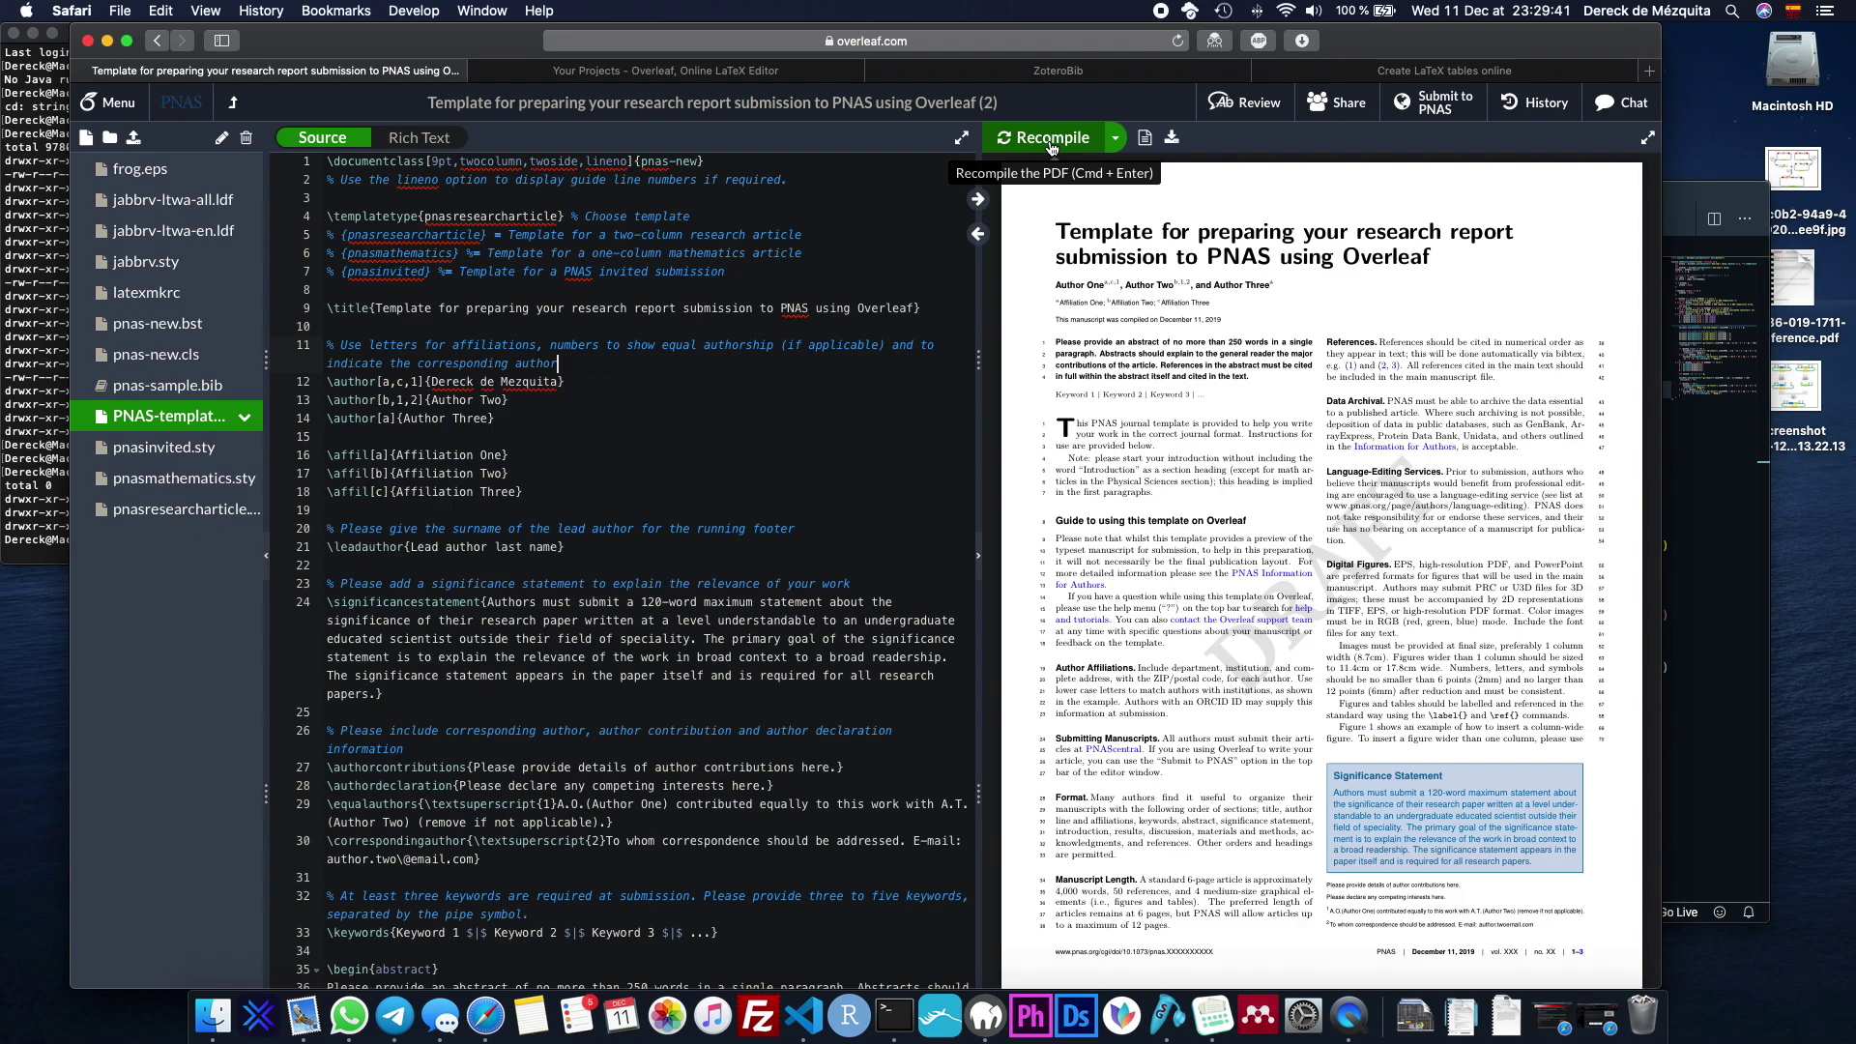
{"action": "left_click", "coordinate": [1053, 145]}
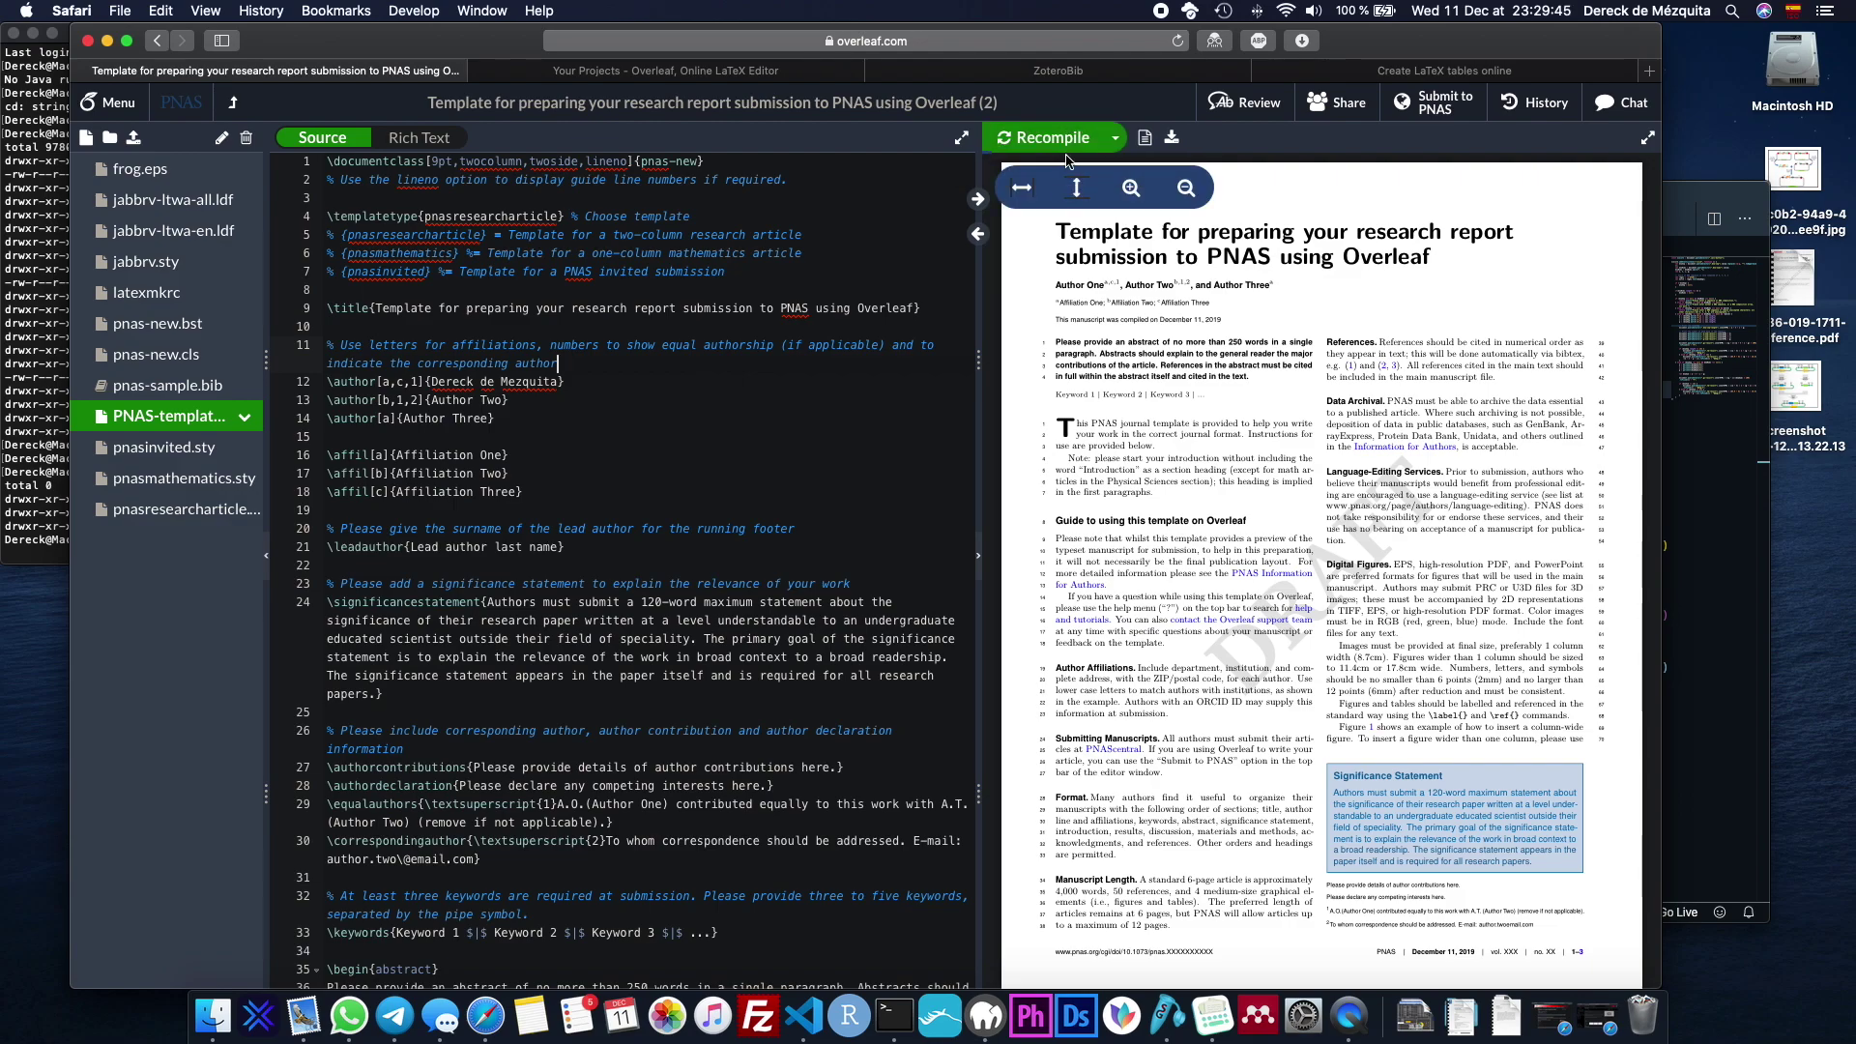
{"action": "left_click", "coordinate": [1114, 137]}
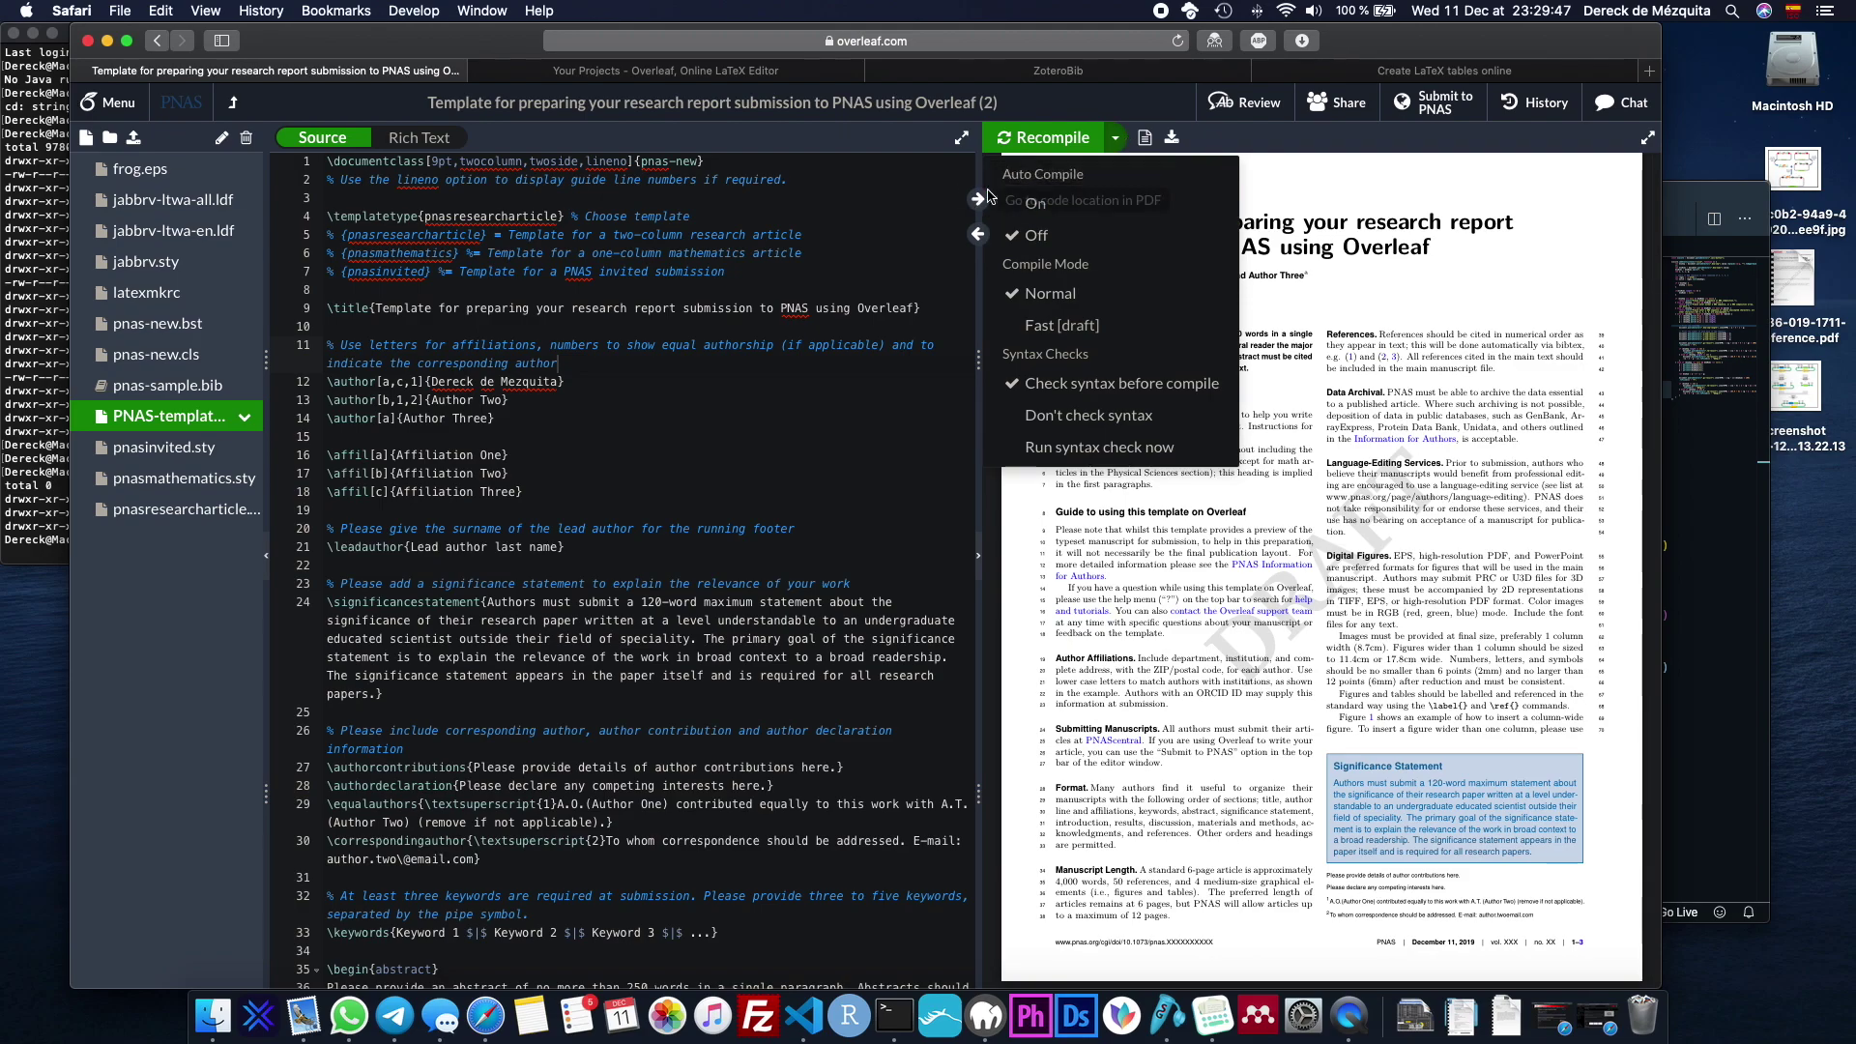
{"action": "left_click", "coordinate": [1073, 211]}
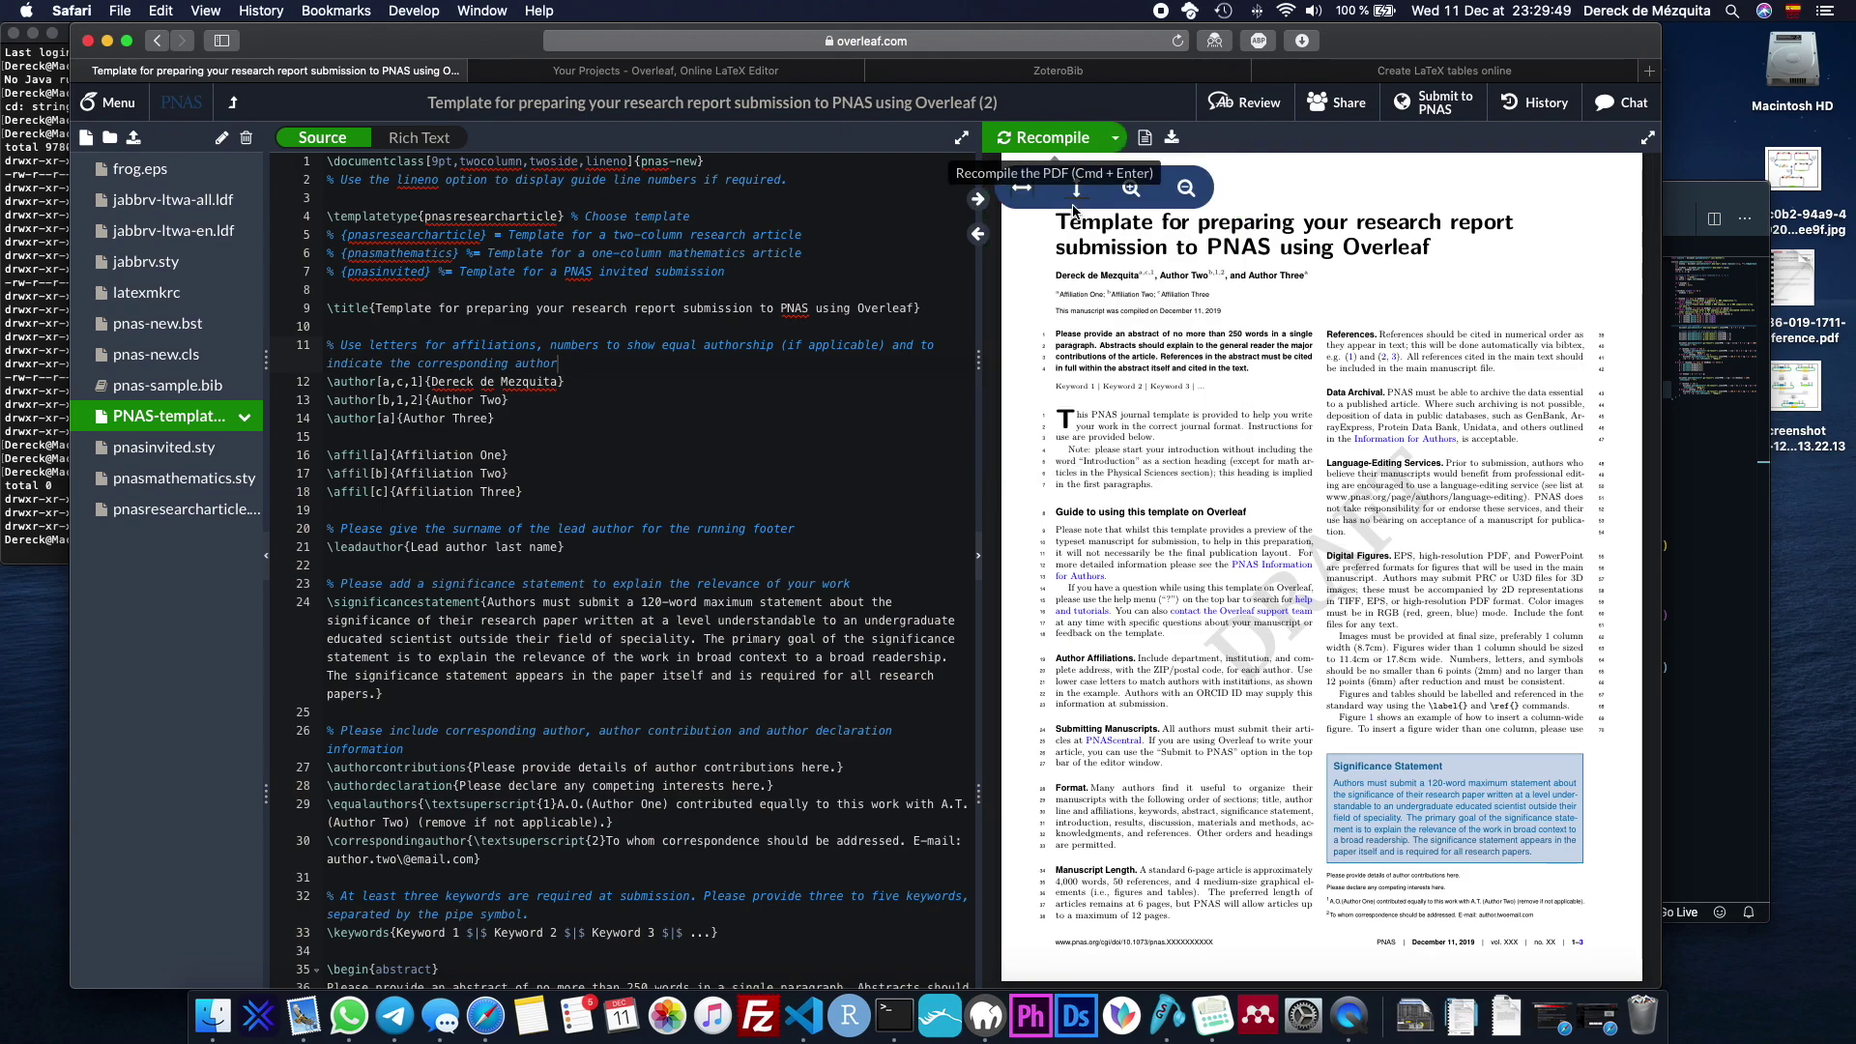
{"action": "left_click", "coordinate": [1115, 137]}
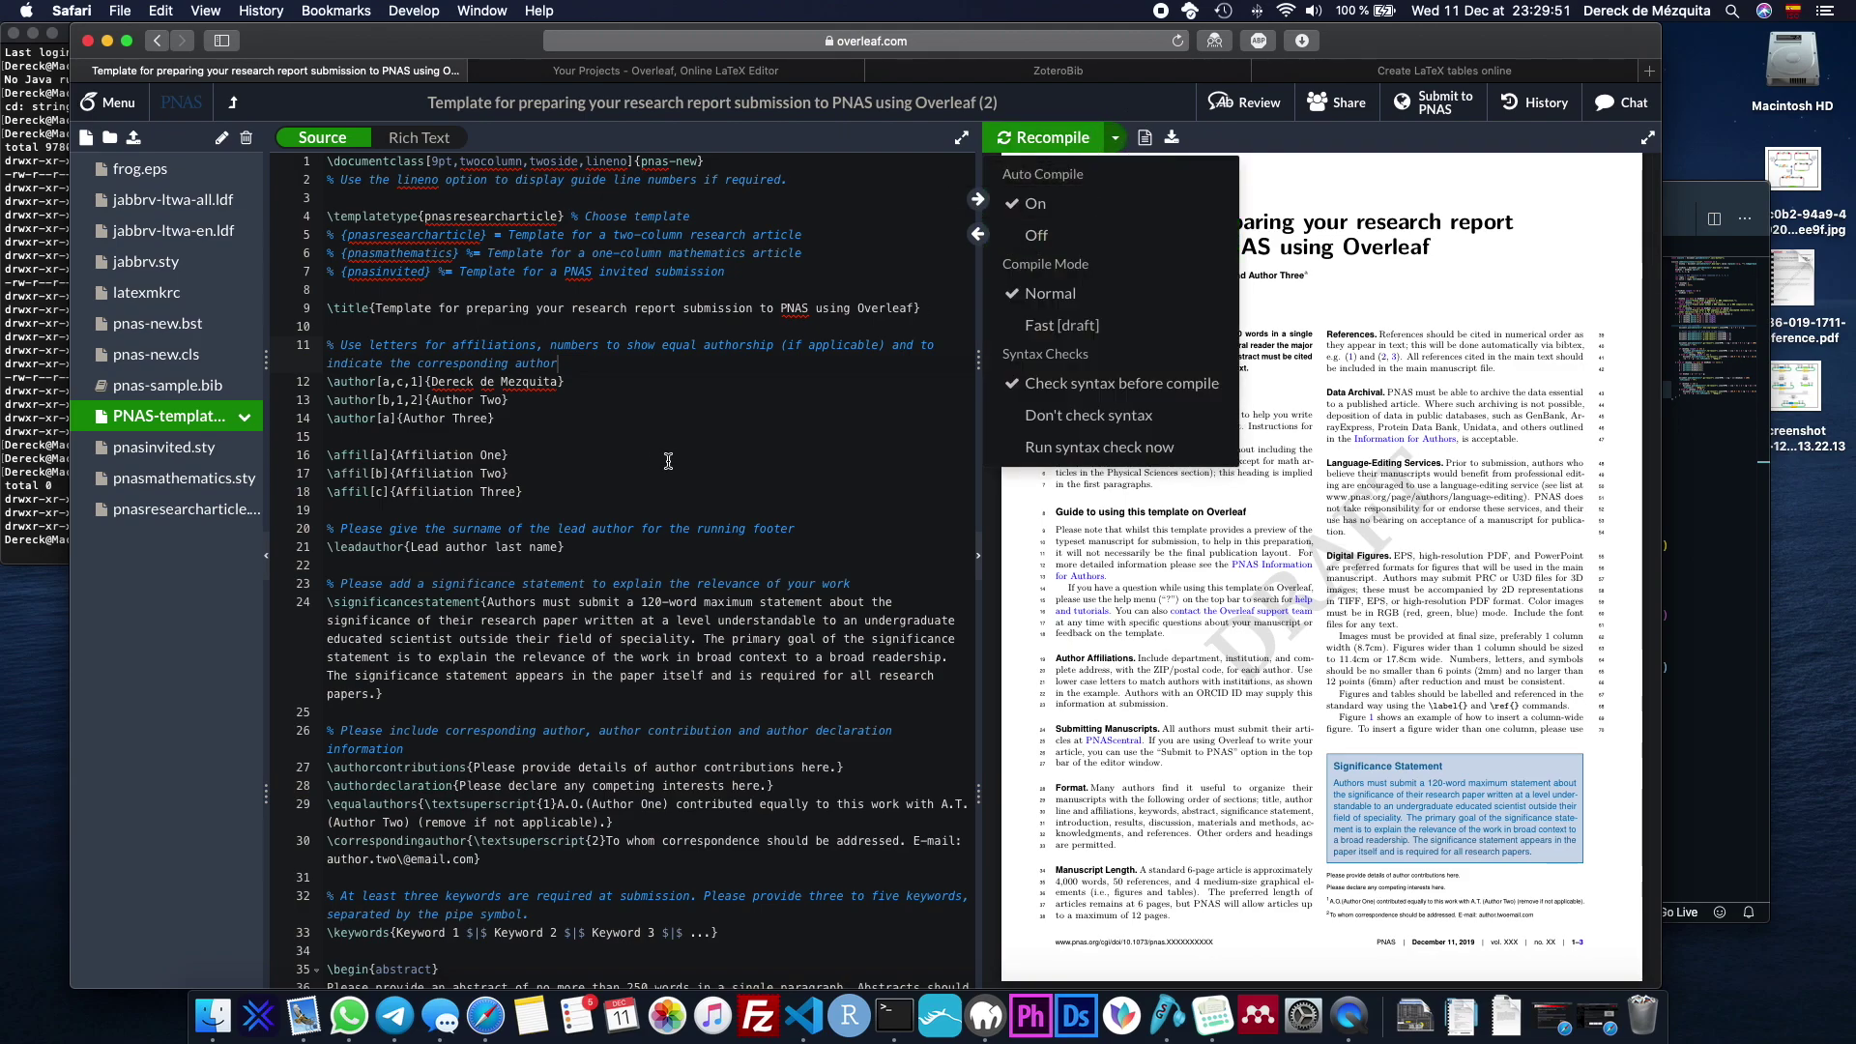
Replace Author Two with the same name, recompile, and check the author line in the preview.
{"action": "left_click", "coordinate": [556, 401]}
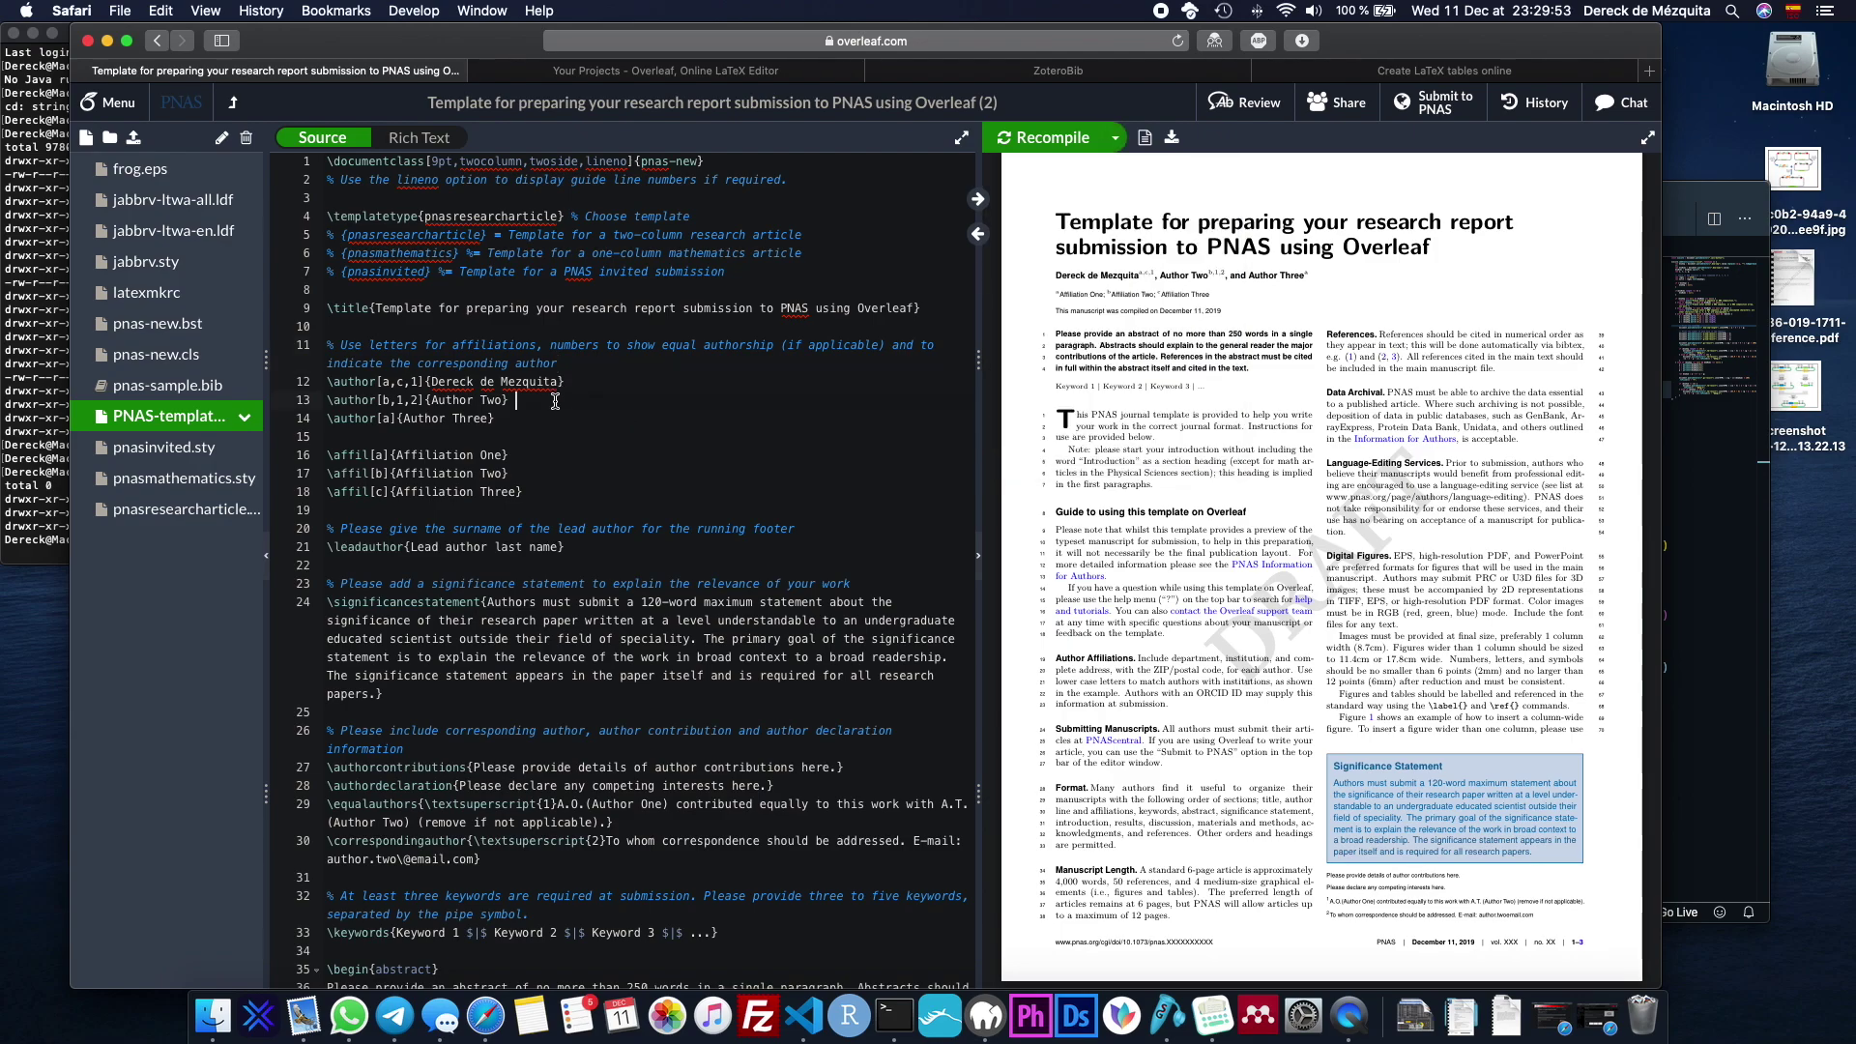
{"action": "left_click_drag", "start_coordinate": [497, 404], "coordinate": [432, 406]}
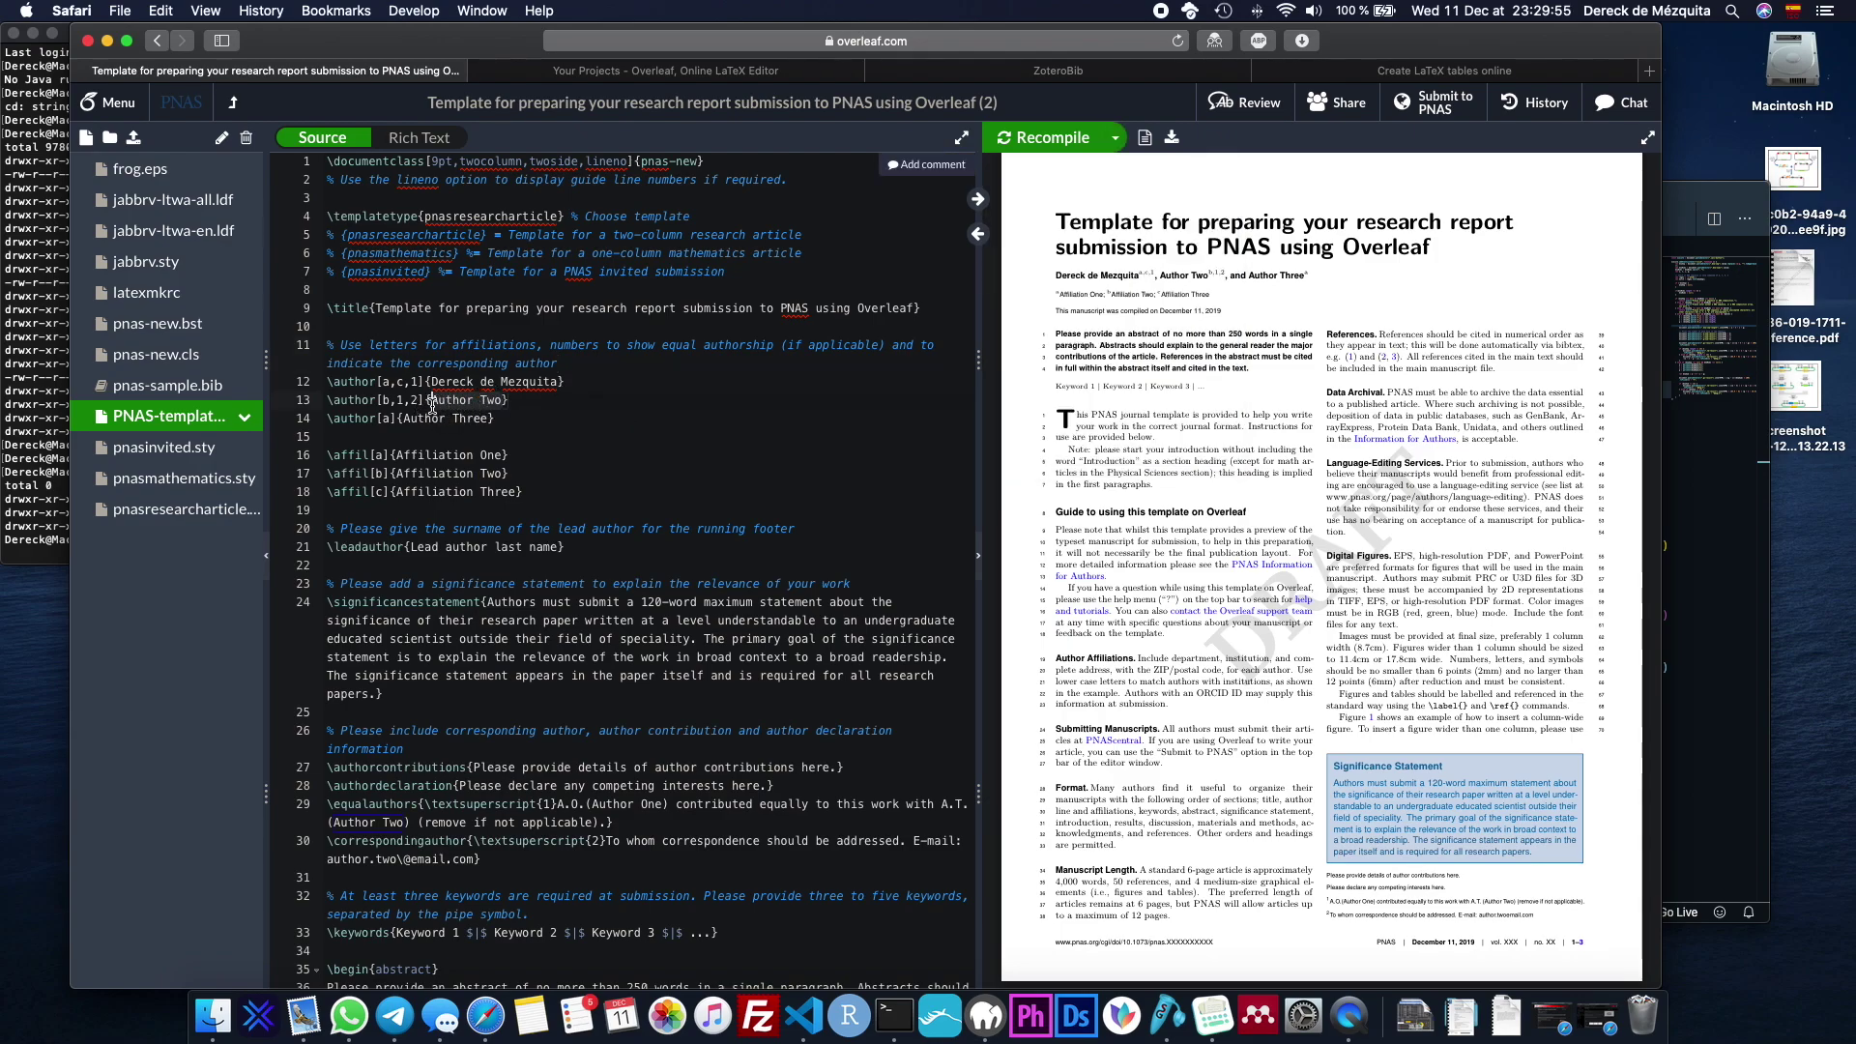
{"action": "type", "text": "Dereck"}
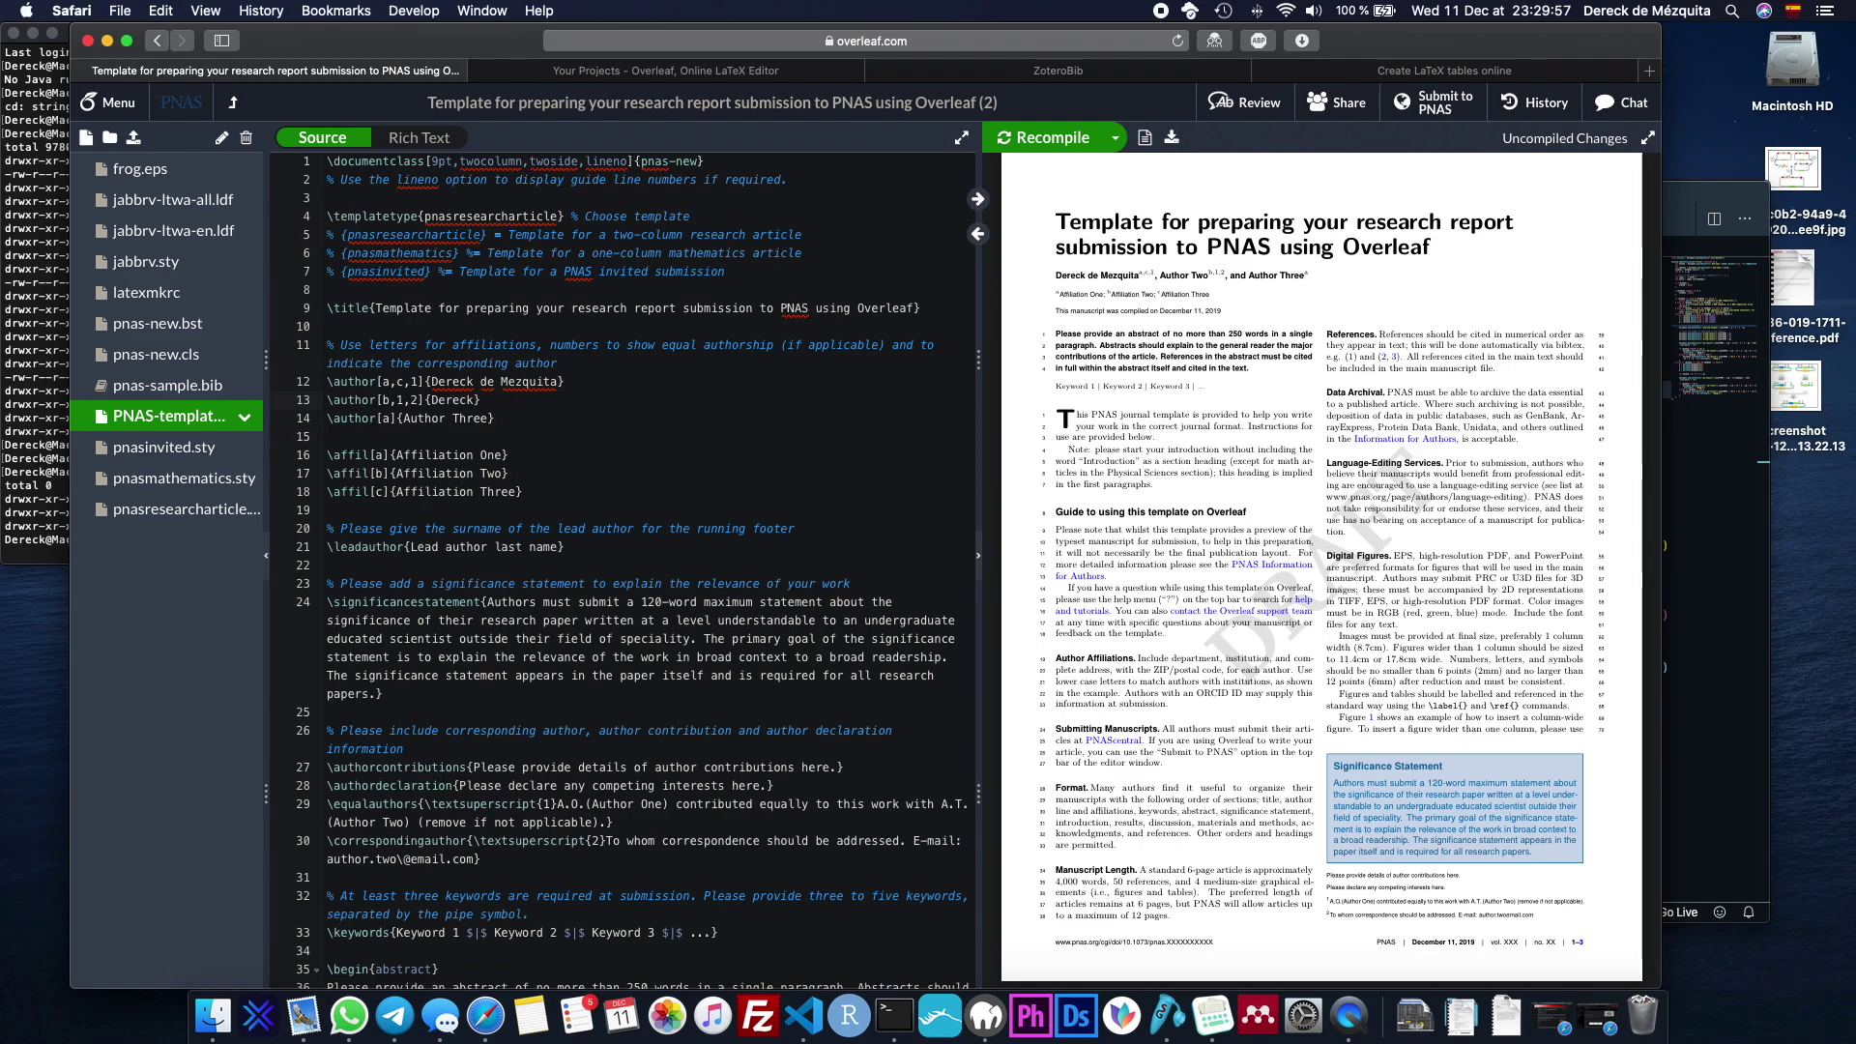
{"action": "key", "text": "super+s"}
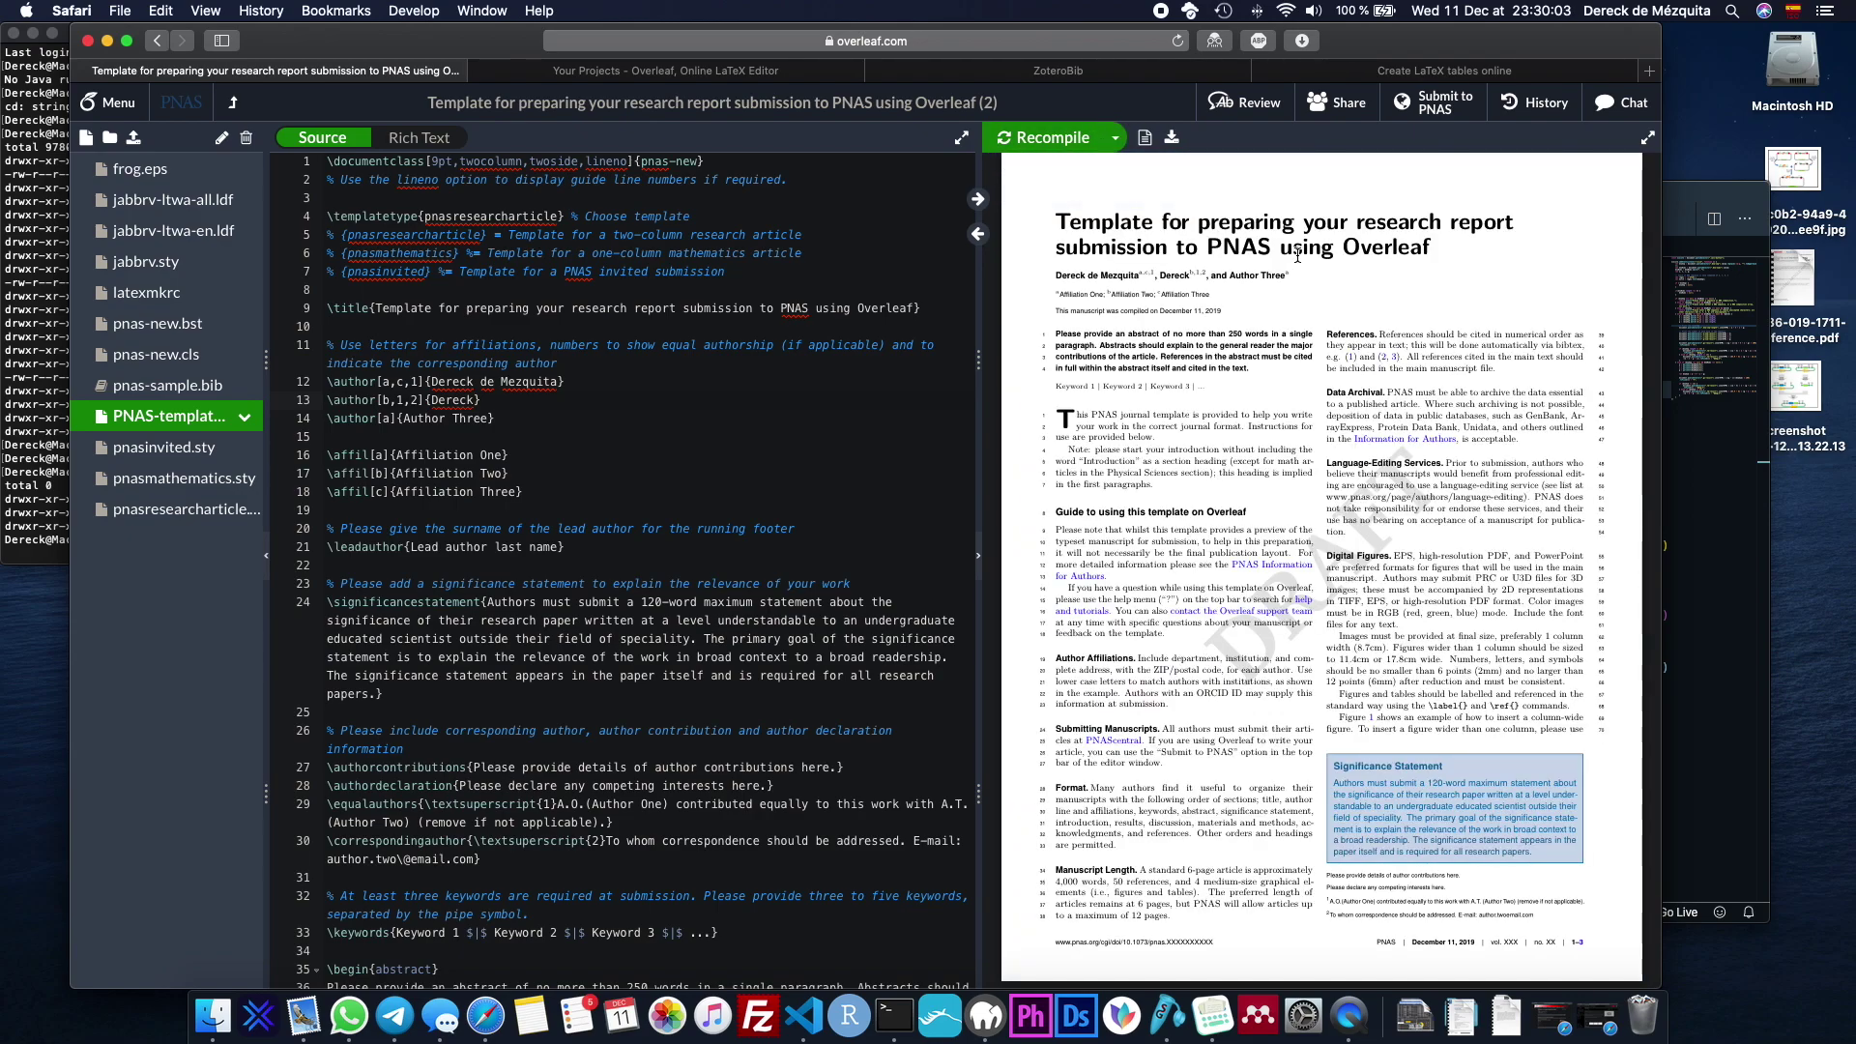
{"action": "left_click_drag", "start_coordinate": [1060, 275], "coordinate": [1183, 275]}
{"action": "left_click", "coordinate": [1183, 275]}
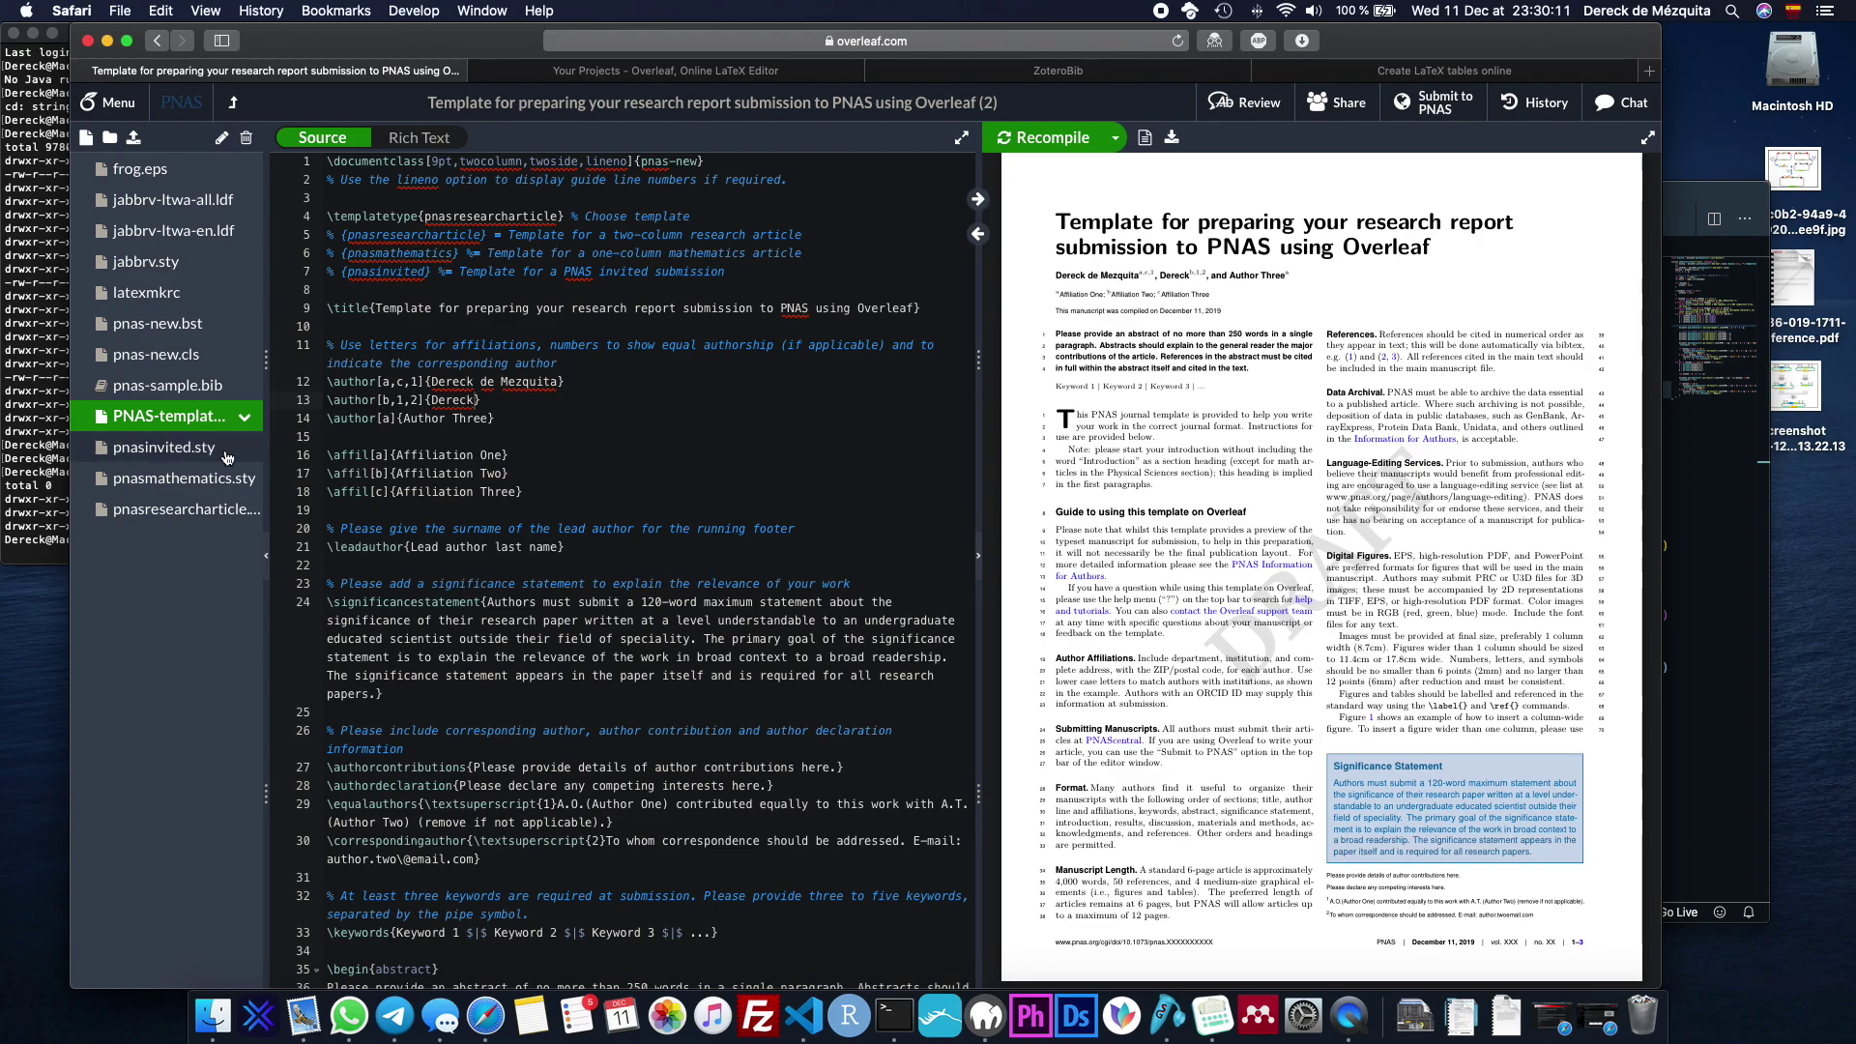
{"action": "scroll", "coordinate": [599, 406], "scroll_direction": "down", "scroll_amount": 5}
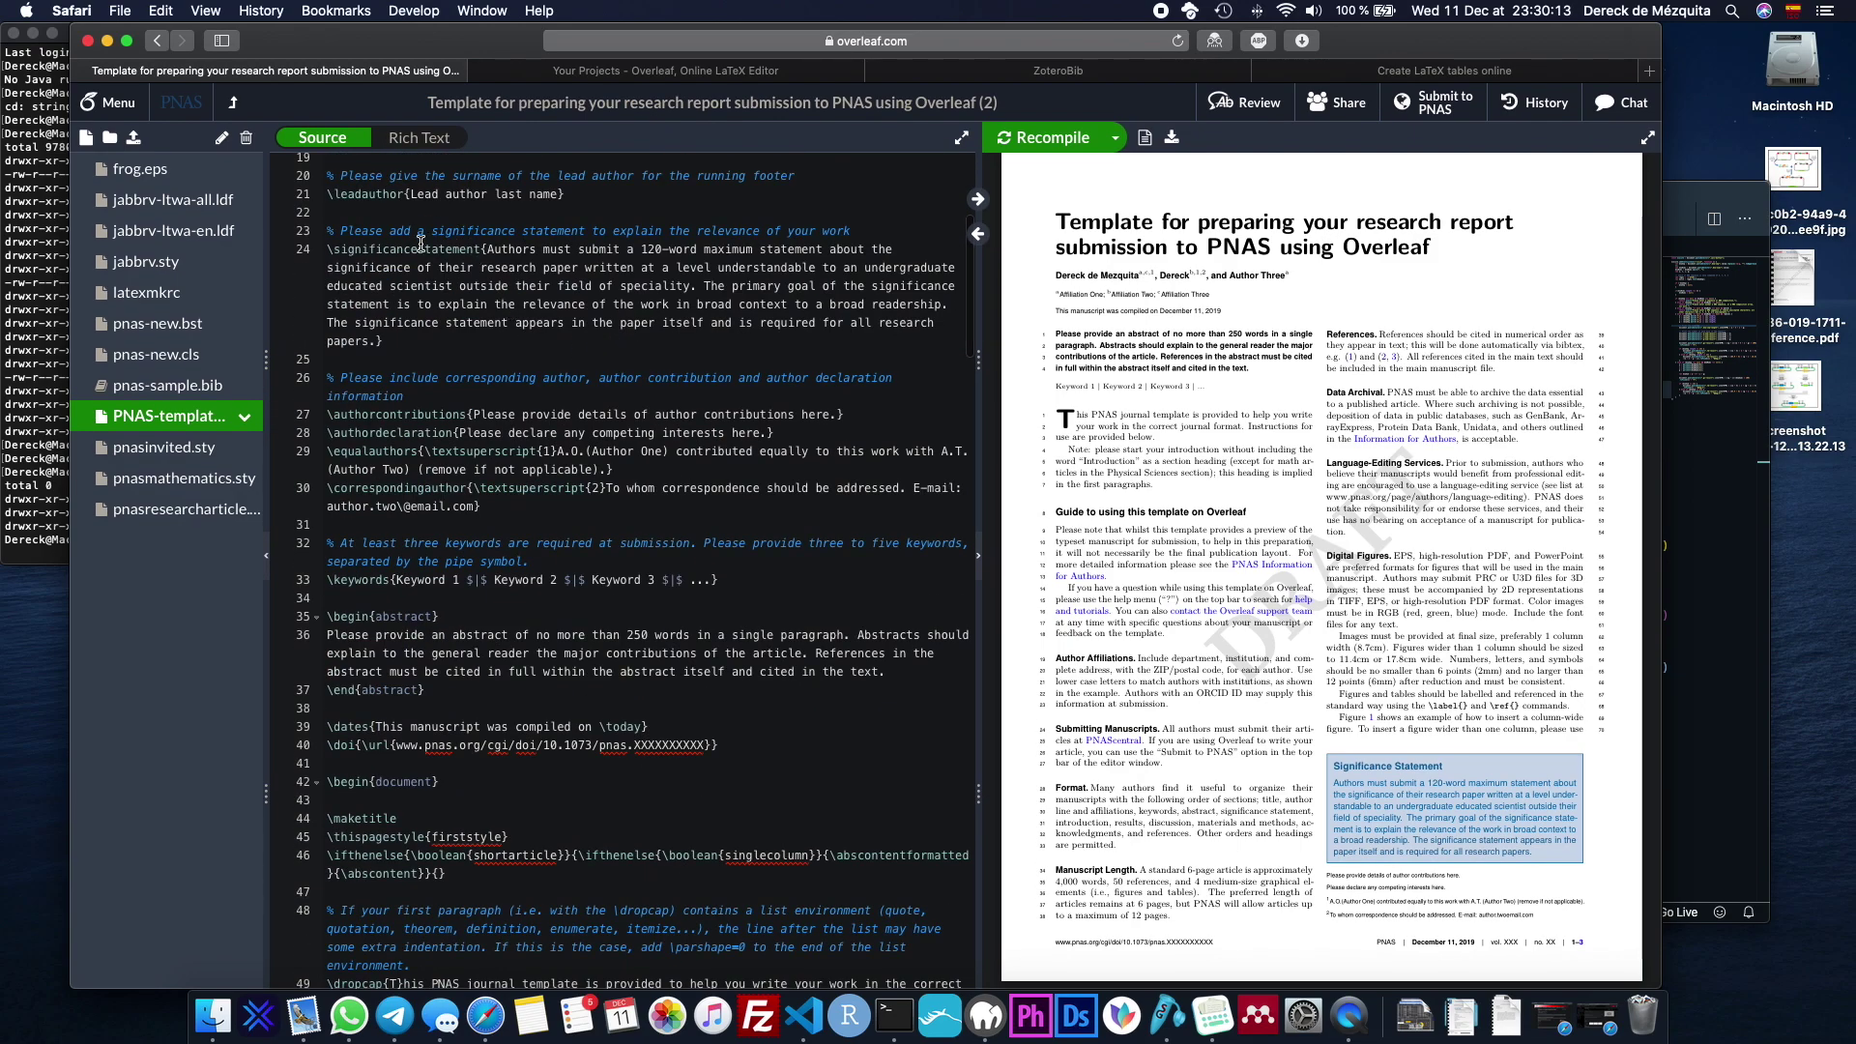
{"action": "left_click_drag", "start_coordinate": [489, 250], "coordinate": [385, 343]}
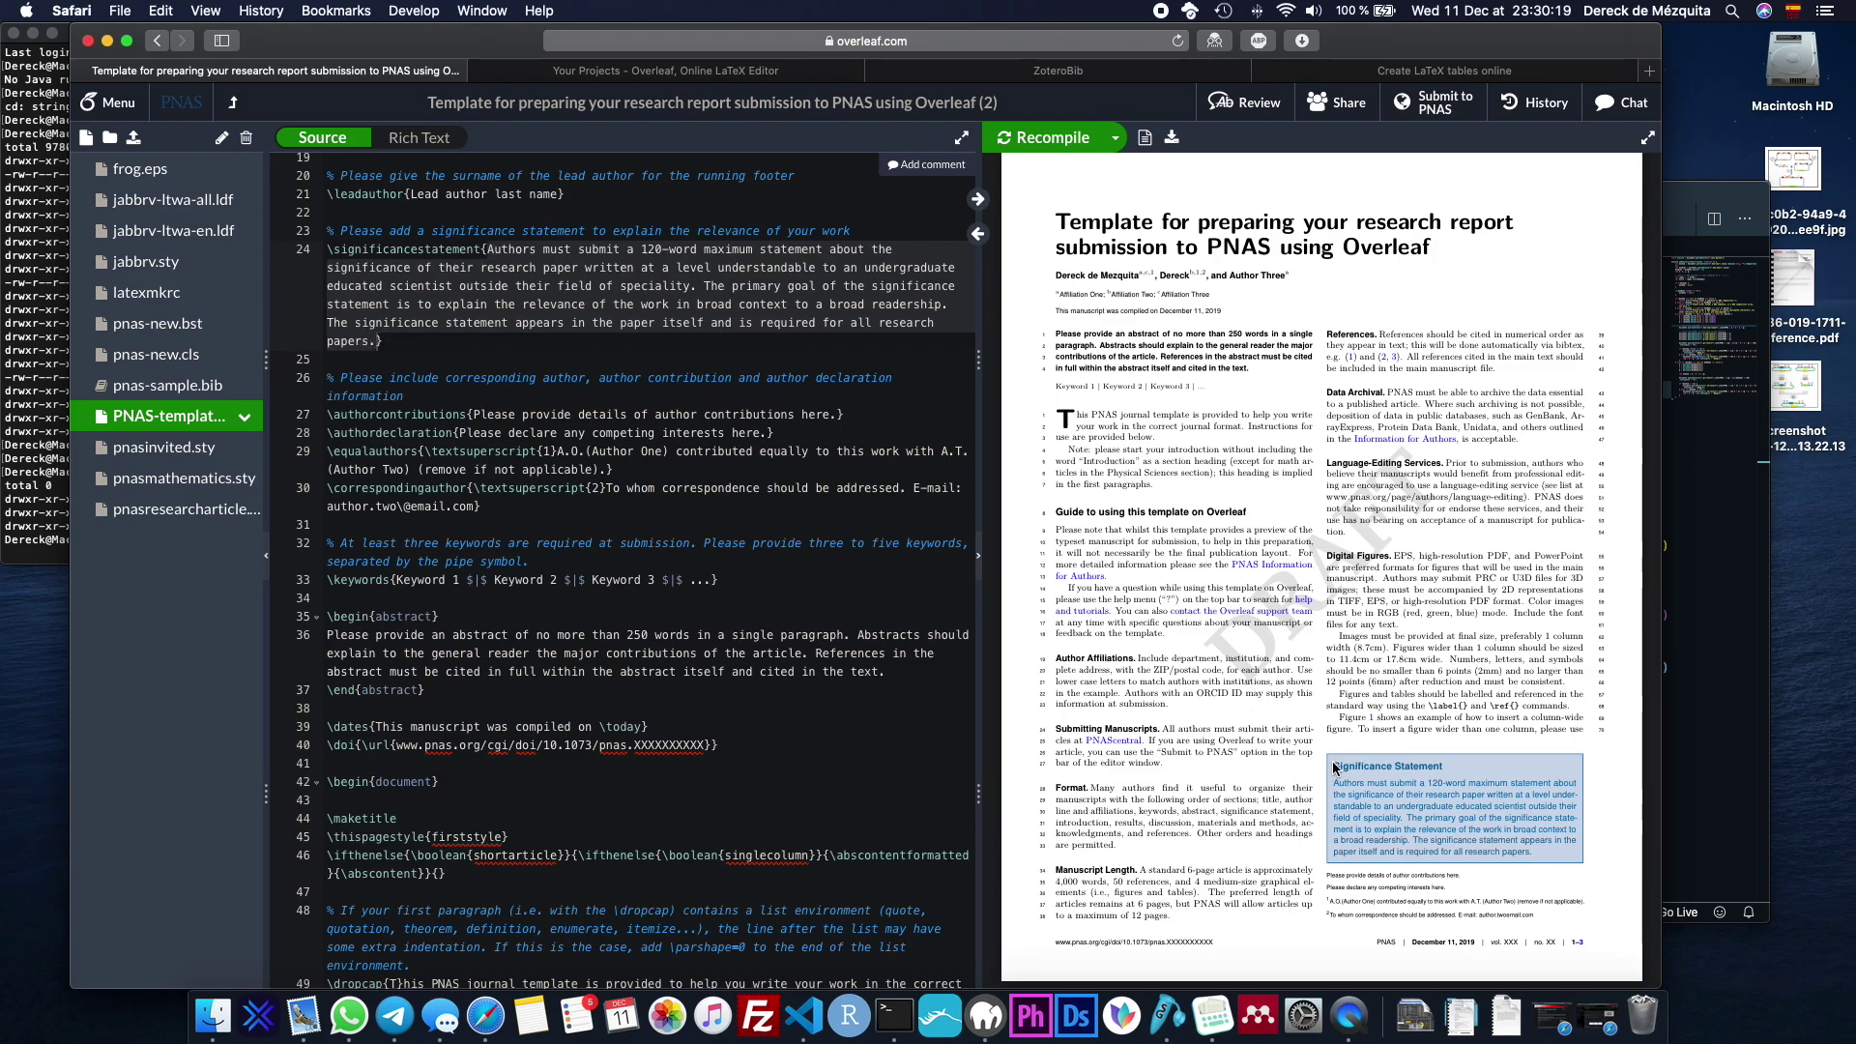
{"action": "left_click_drag", "start_coordinate": [1334, 766], "coordinate": [1537, 853]}
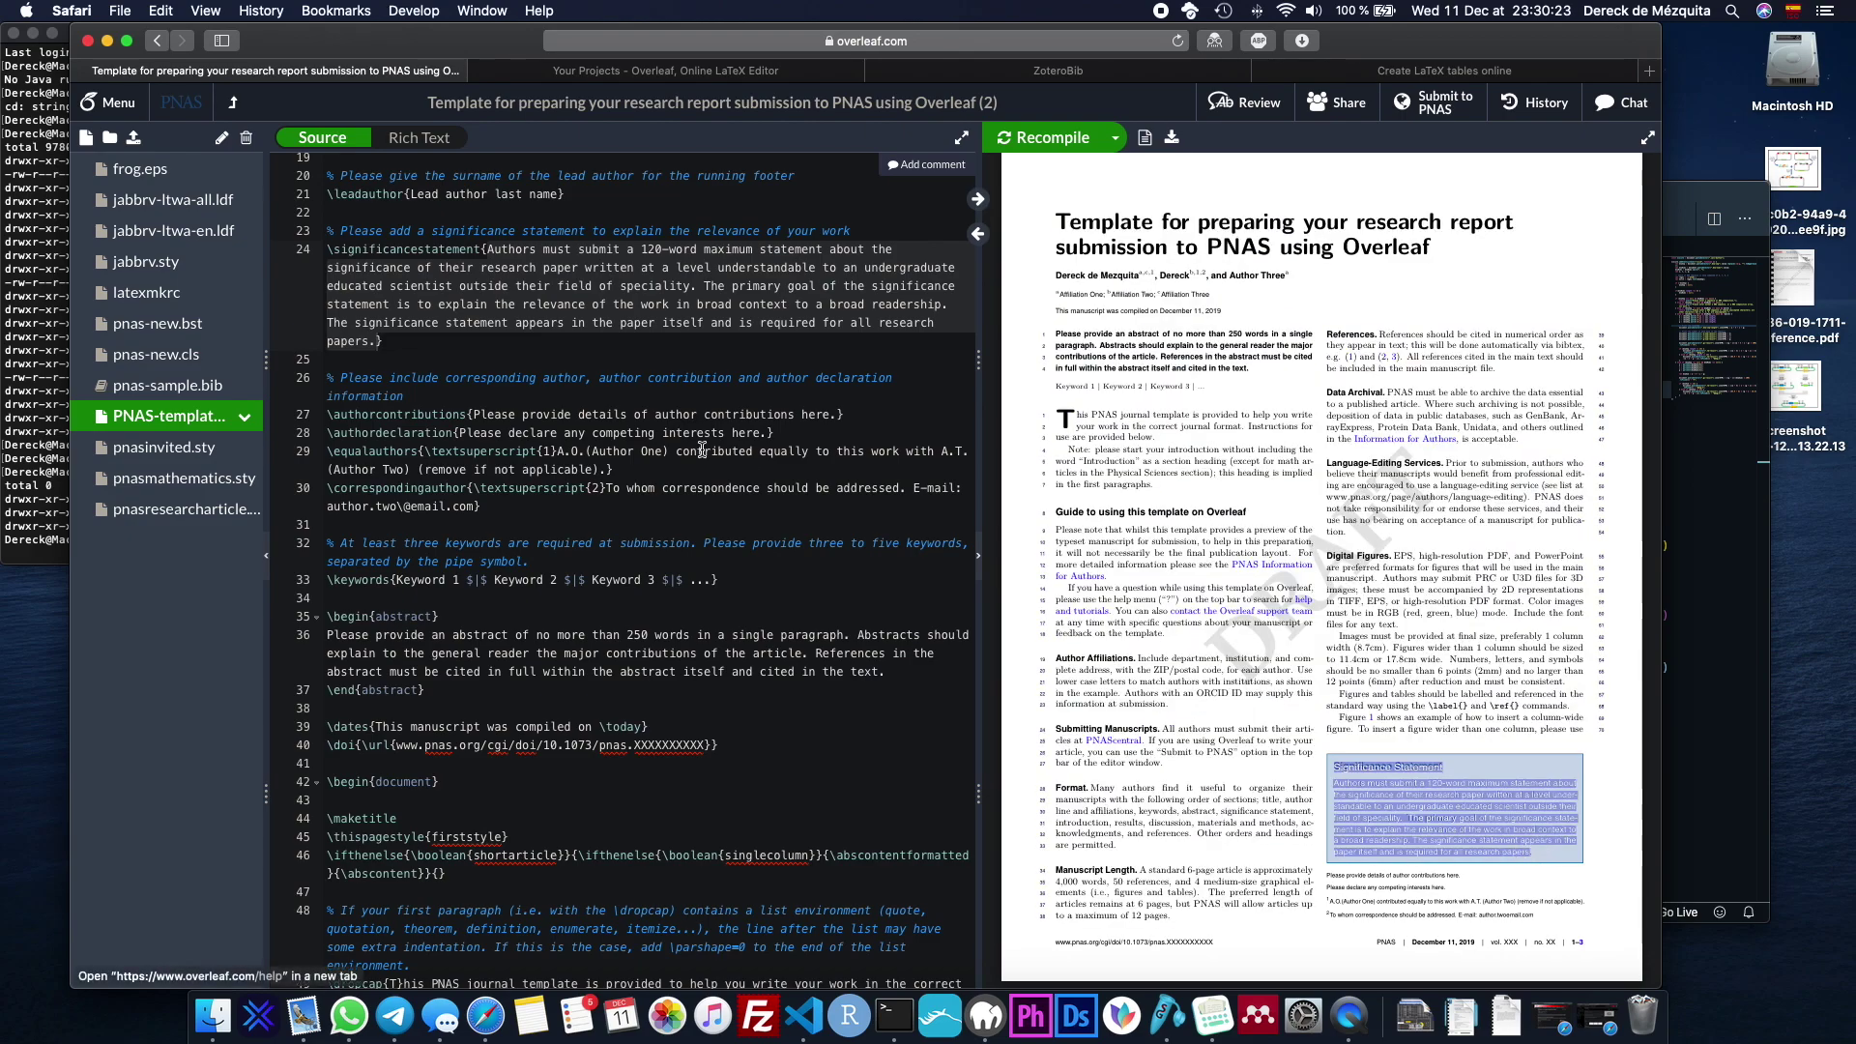
{"action": "left_click", "coordinate": [438, 235]}
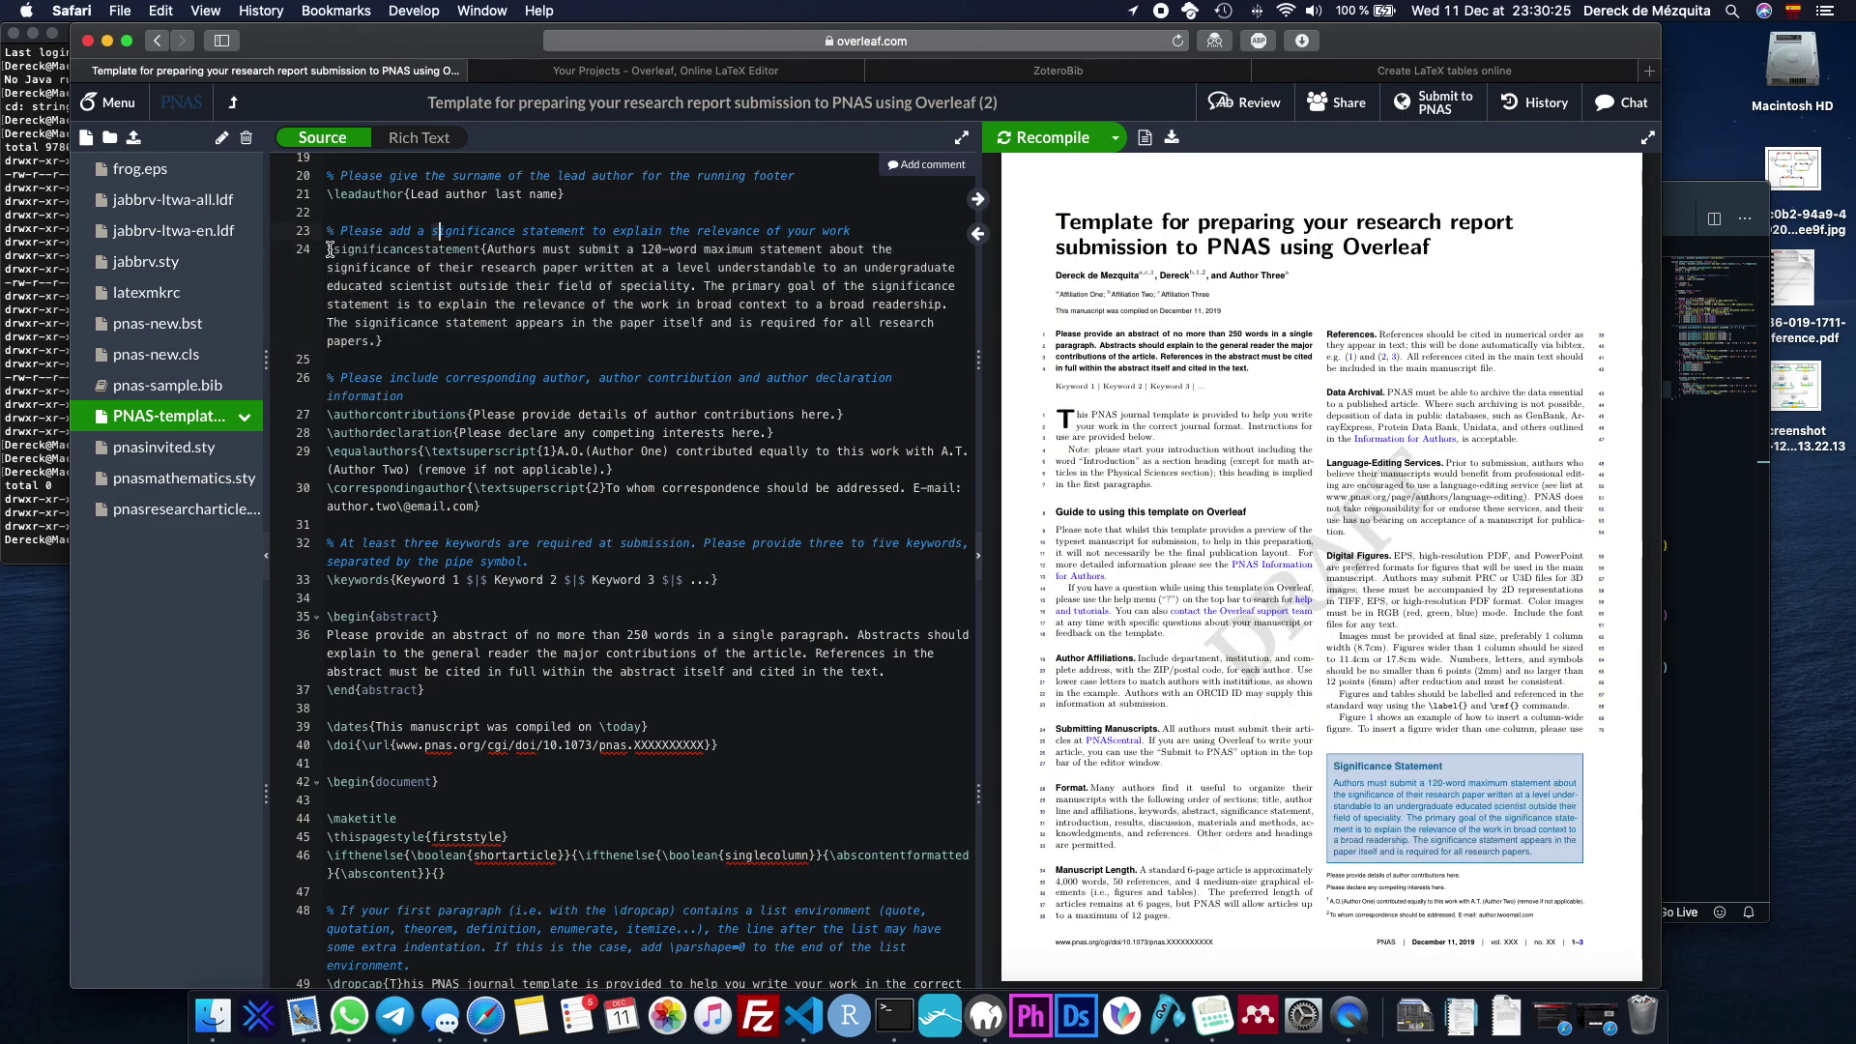
{"action": "mouse_move", "coordinate": [330, 249]}
{"action": "left_mouse_down"}
{"action": "mouse_move", "coordinate": [377, 253]}
{"action": "mouse_move", "coordinate": [418, 340]}
{"action": "mouse_move", "coordinate": [314, 254]}
{"action": "left_mouse_up"}
{"action": "left_click", "coordinate": [418, 340]}
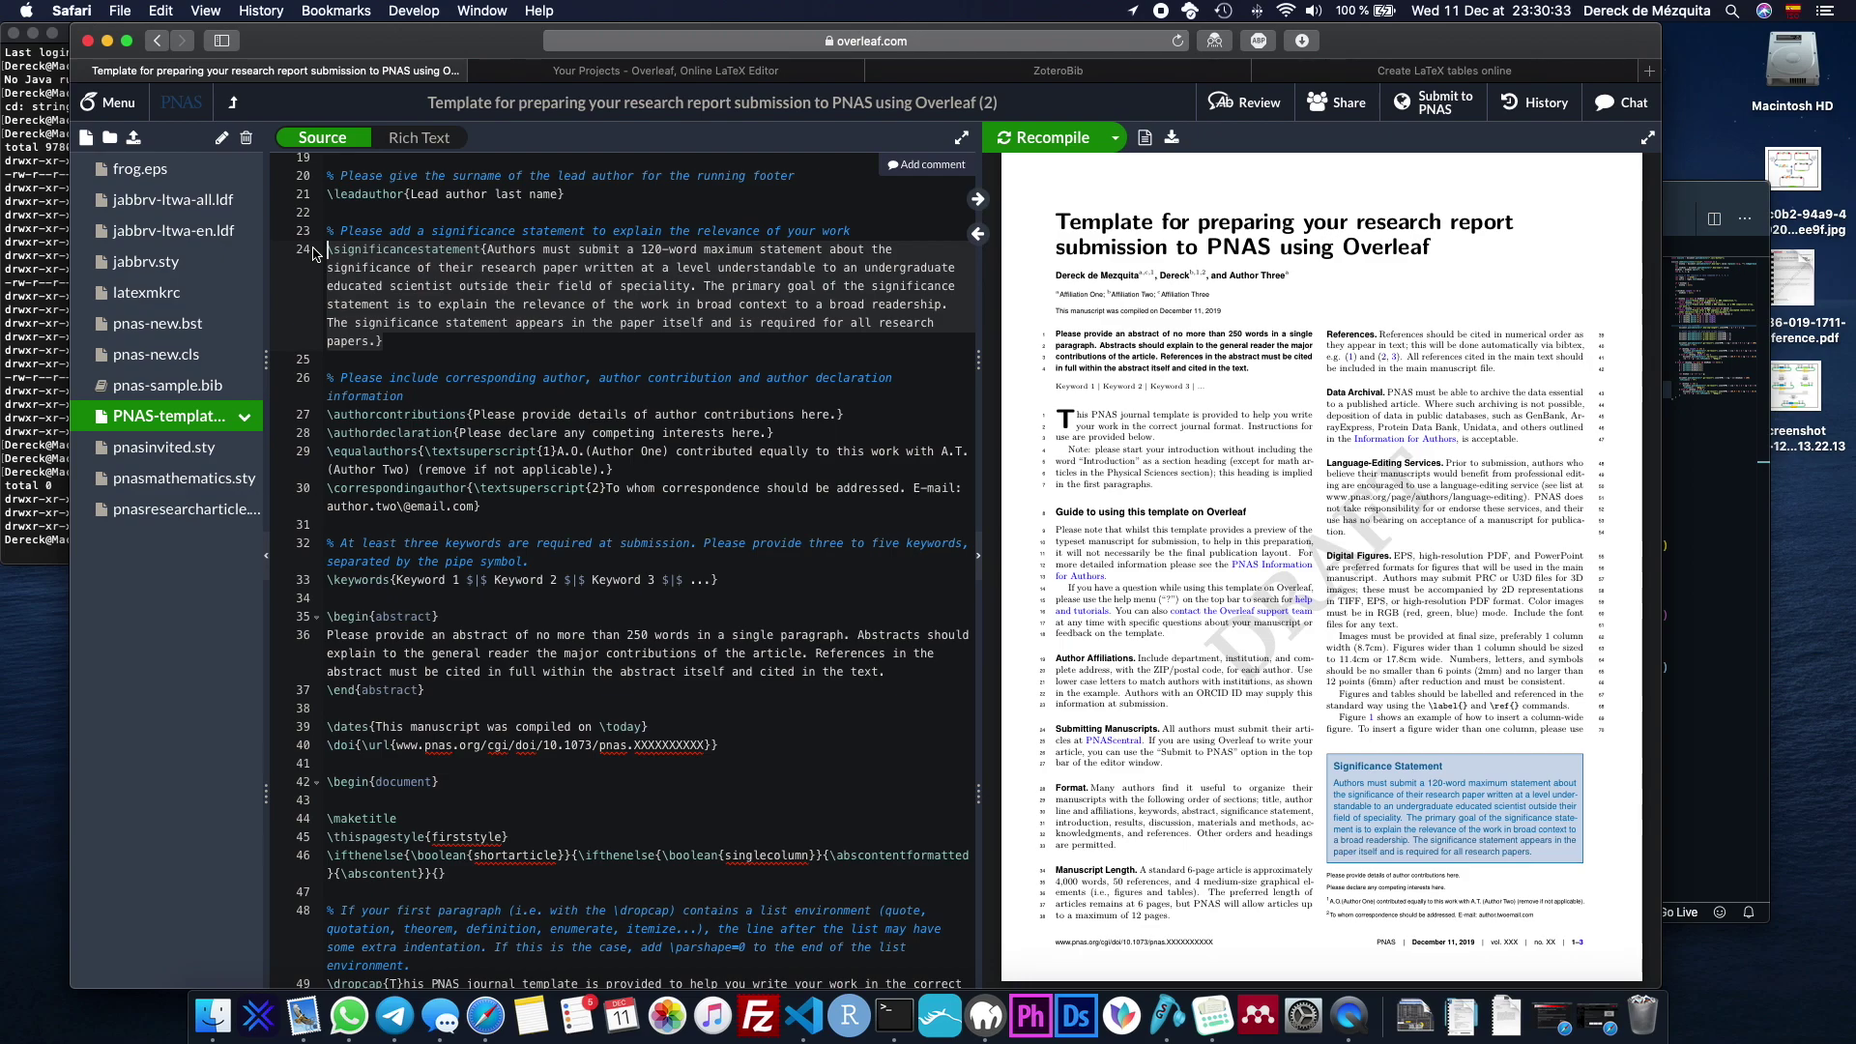
{"action": "left_click", "coordinate": [463, 285]}
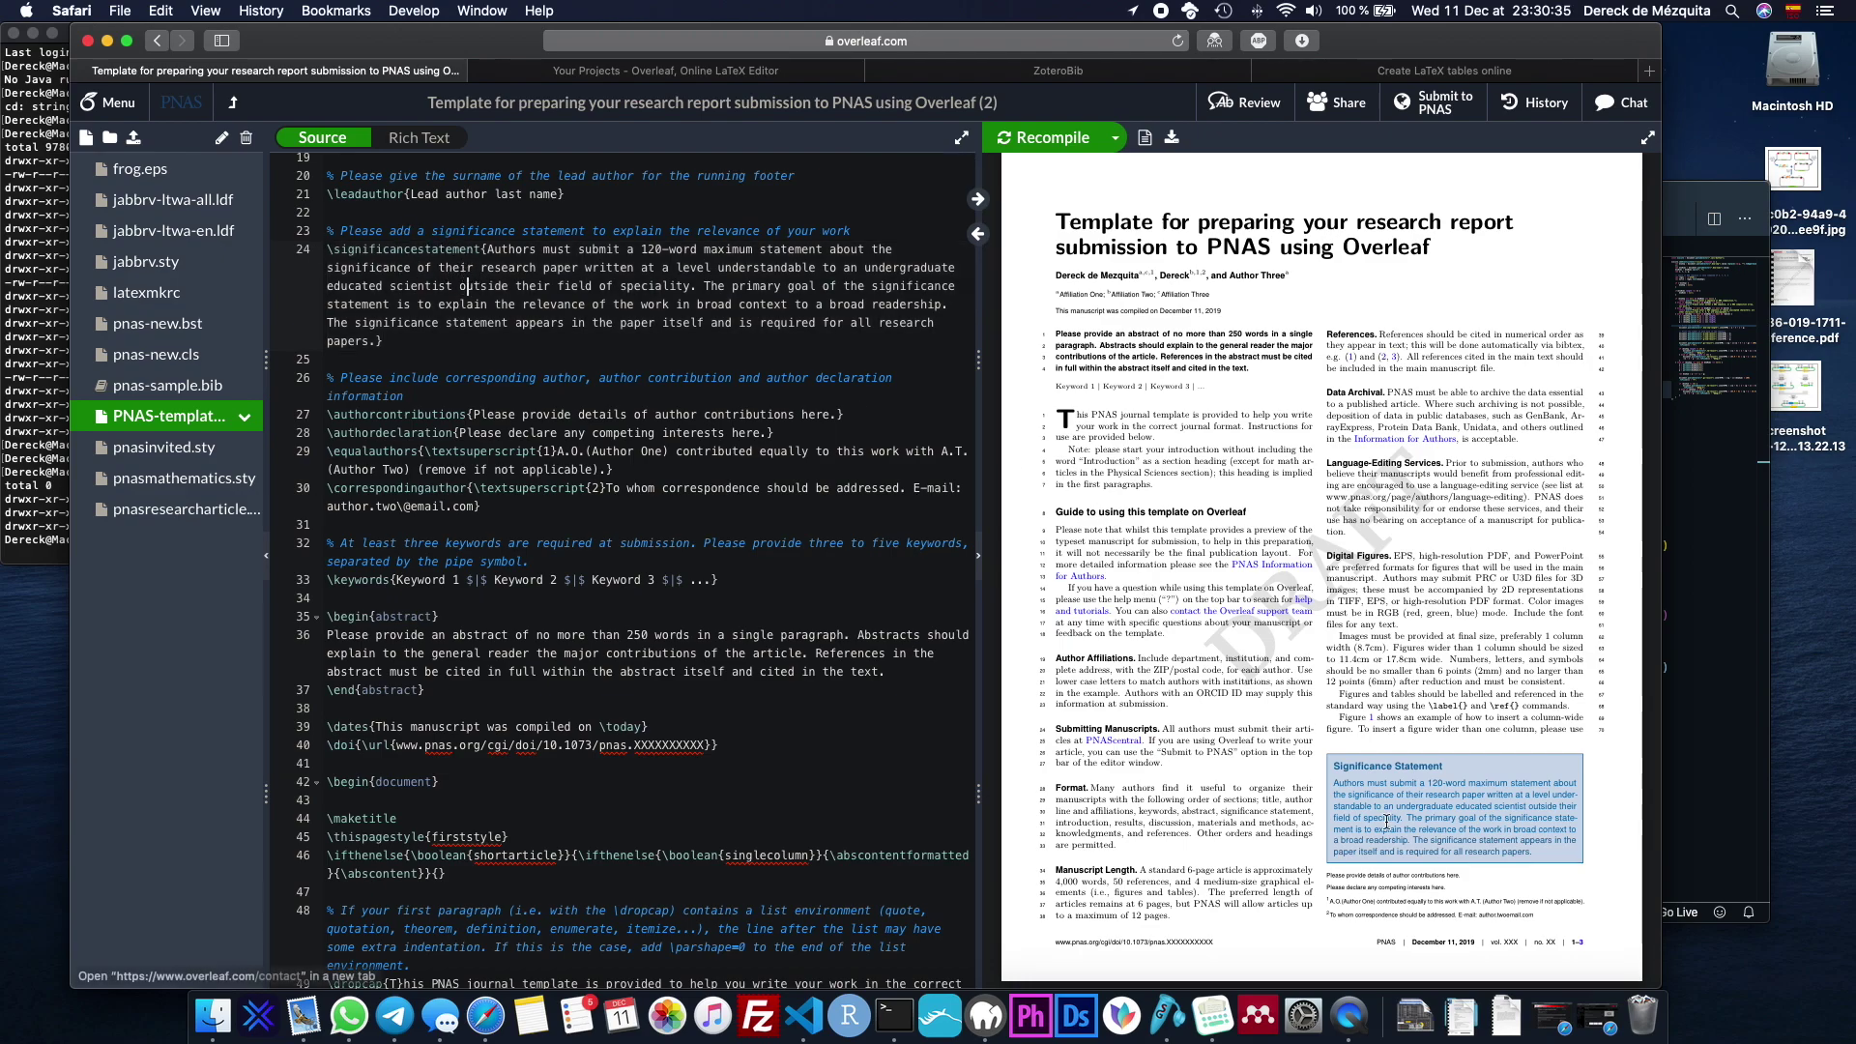
{"action": "left_click_drag", "start_coordinate": [1336, 767], "coordinate": [1532, 849]}
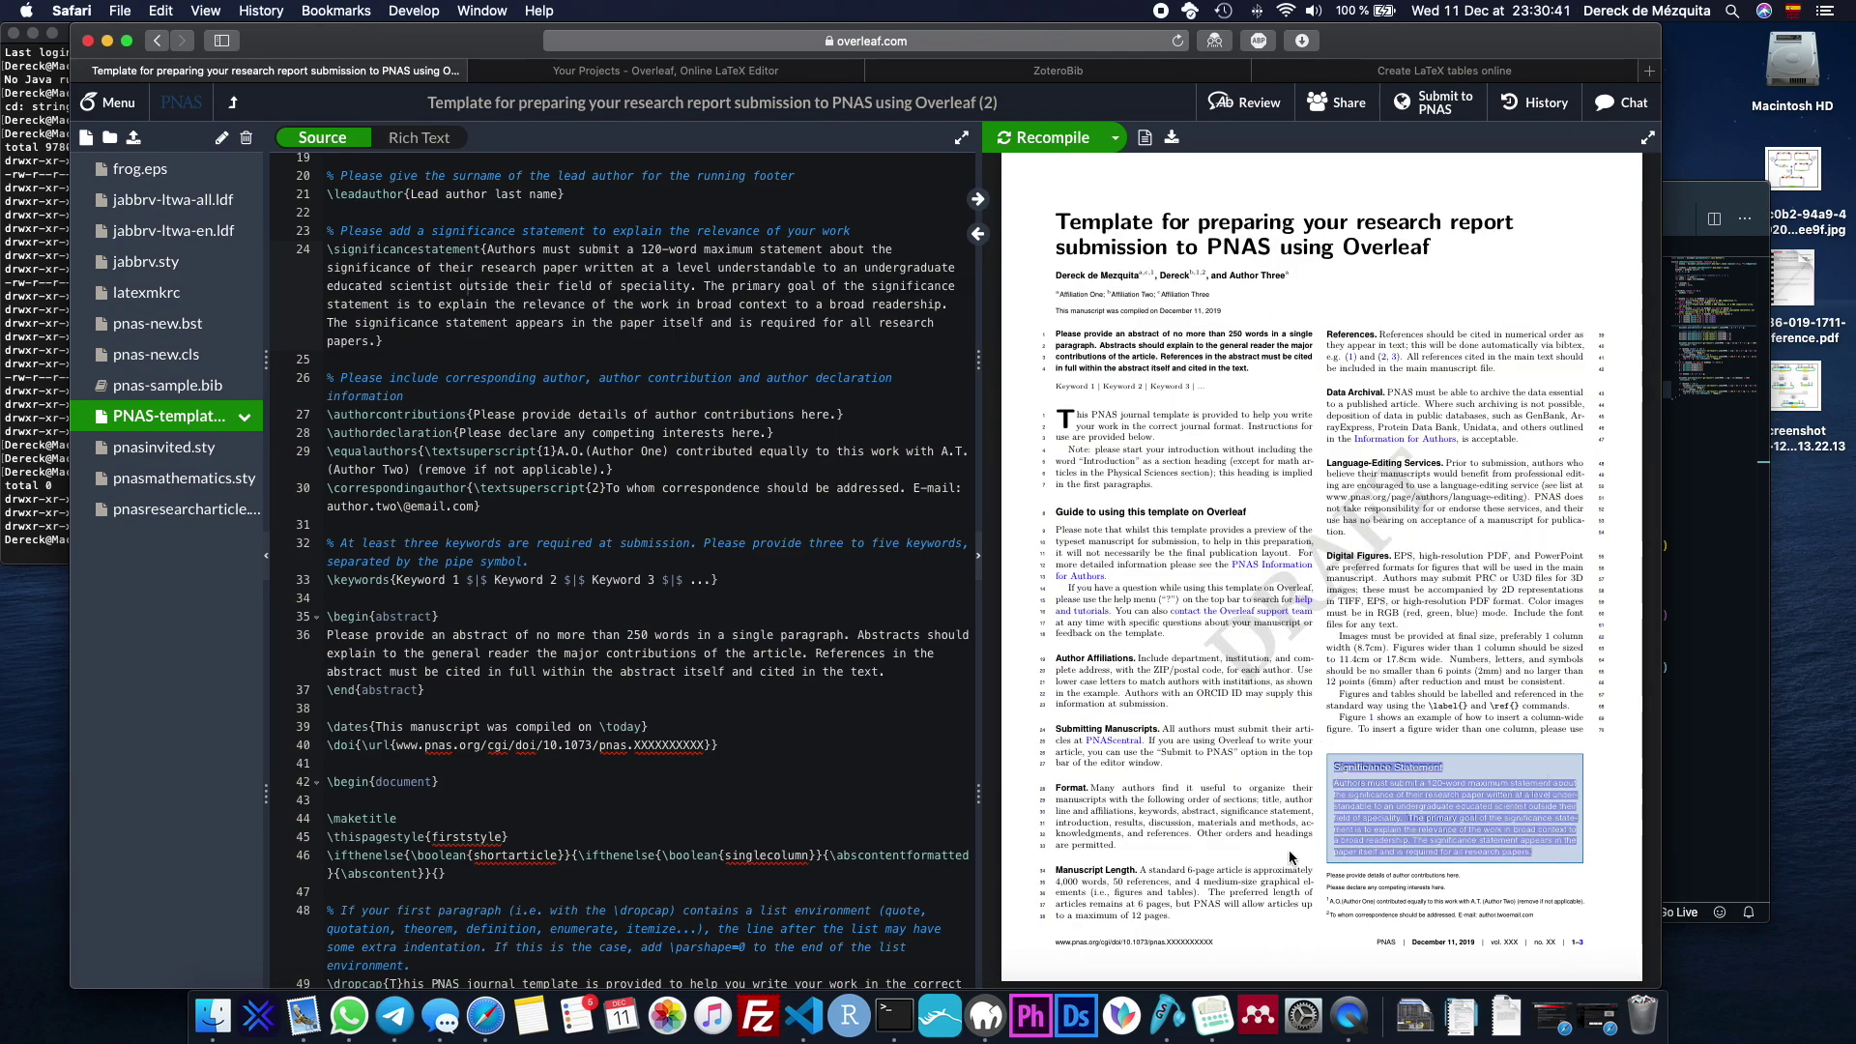
{"action": "left_click", "coordinate": [545, 261]}
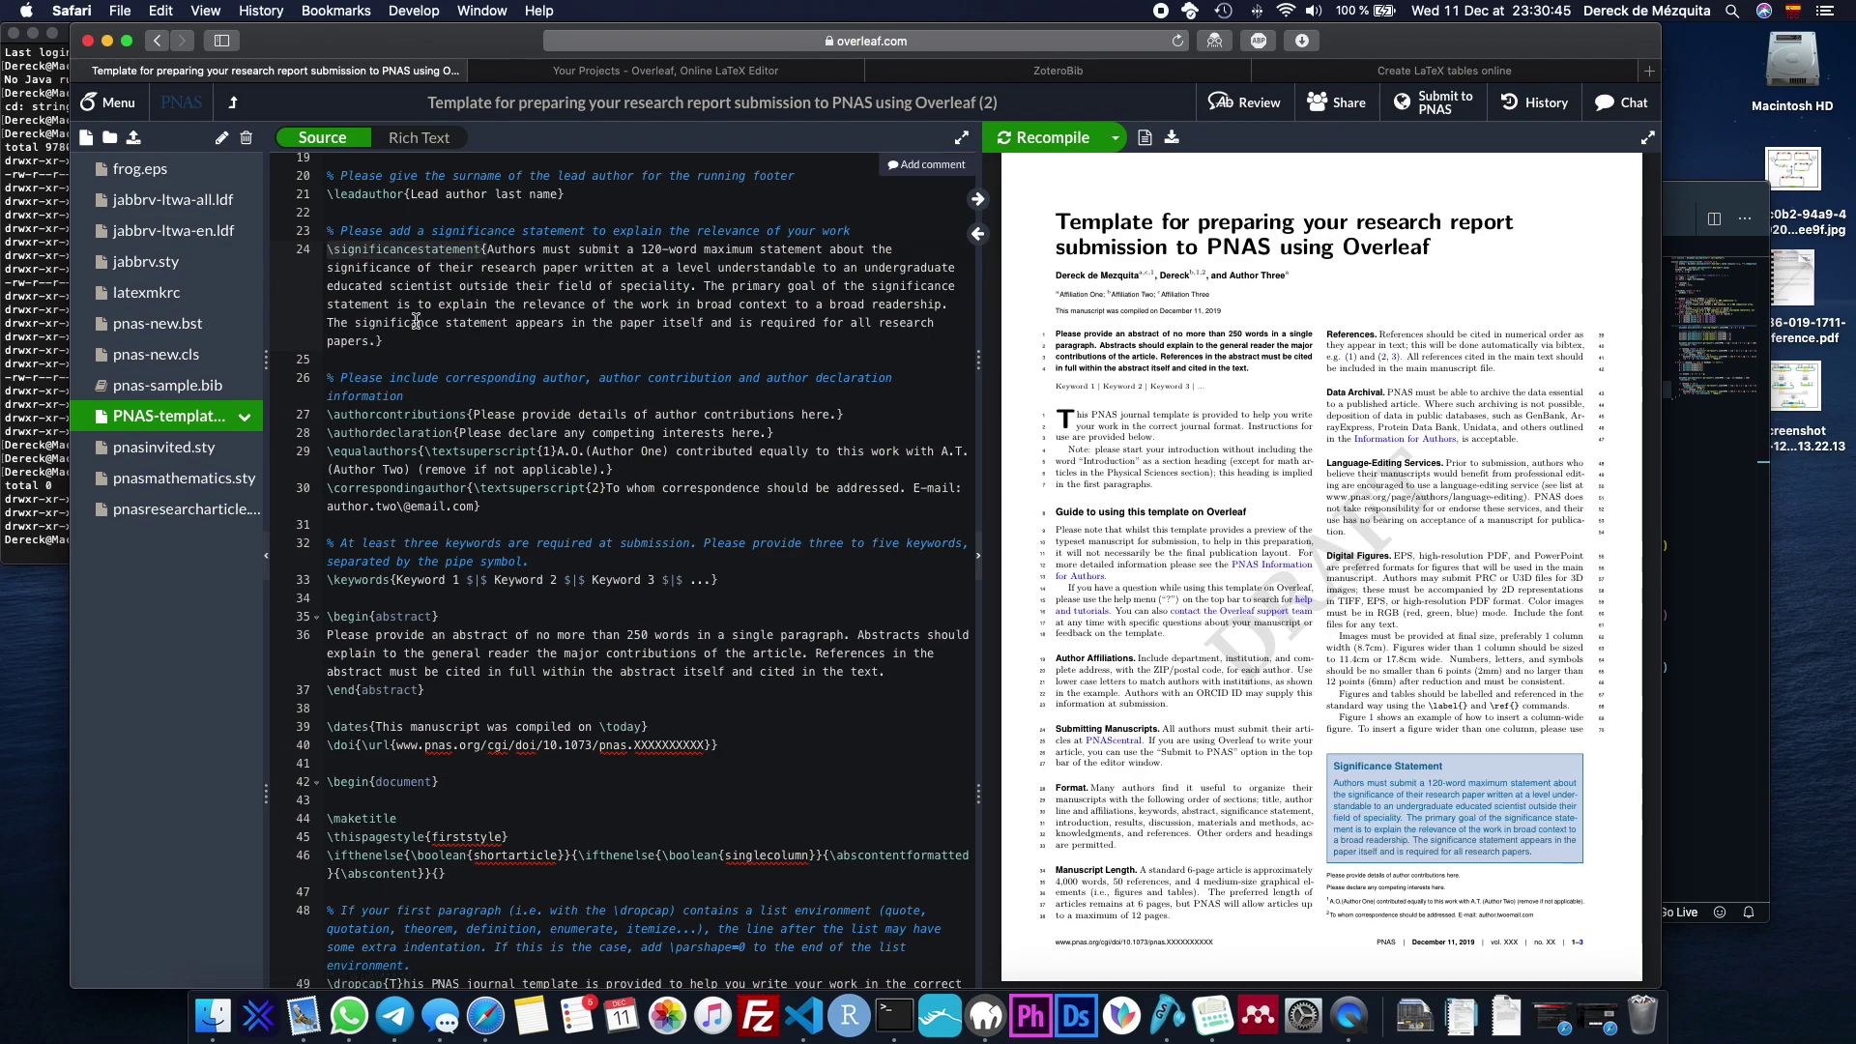
{"action": "scroll", "coordinate": [438, 315], "scroll_direction": "down", "scroll_amount": 3}
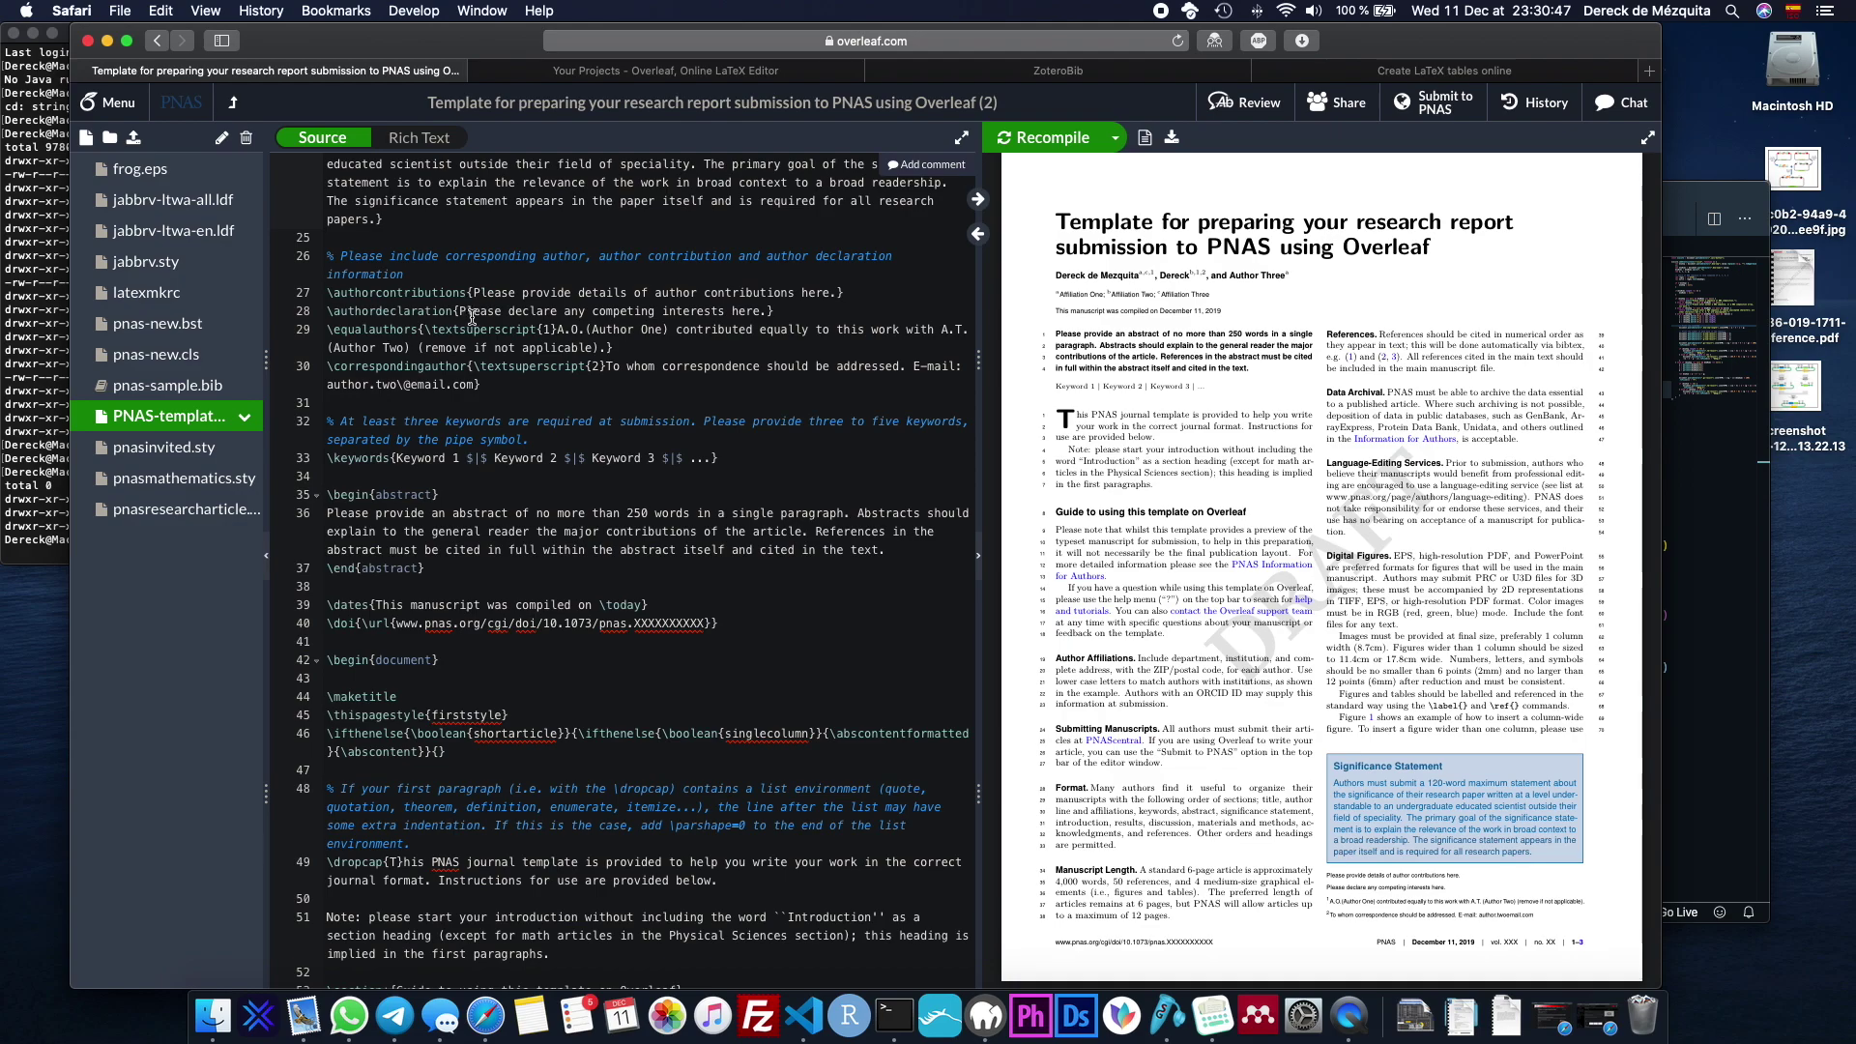
{"action": "left_click_drag", "start_coordinate": [326, 494], "coordinate": [802, 773]}
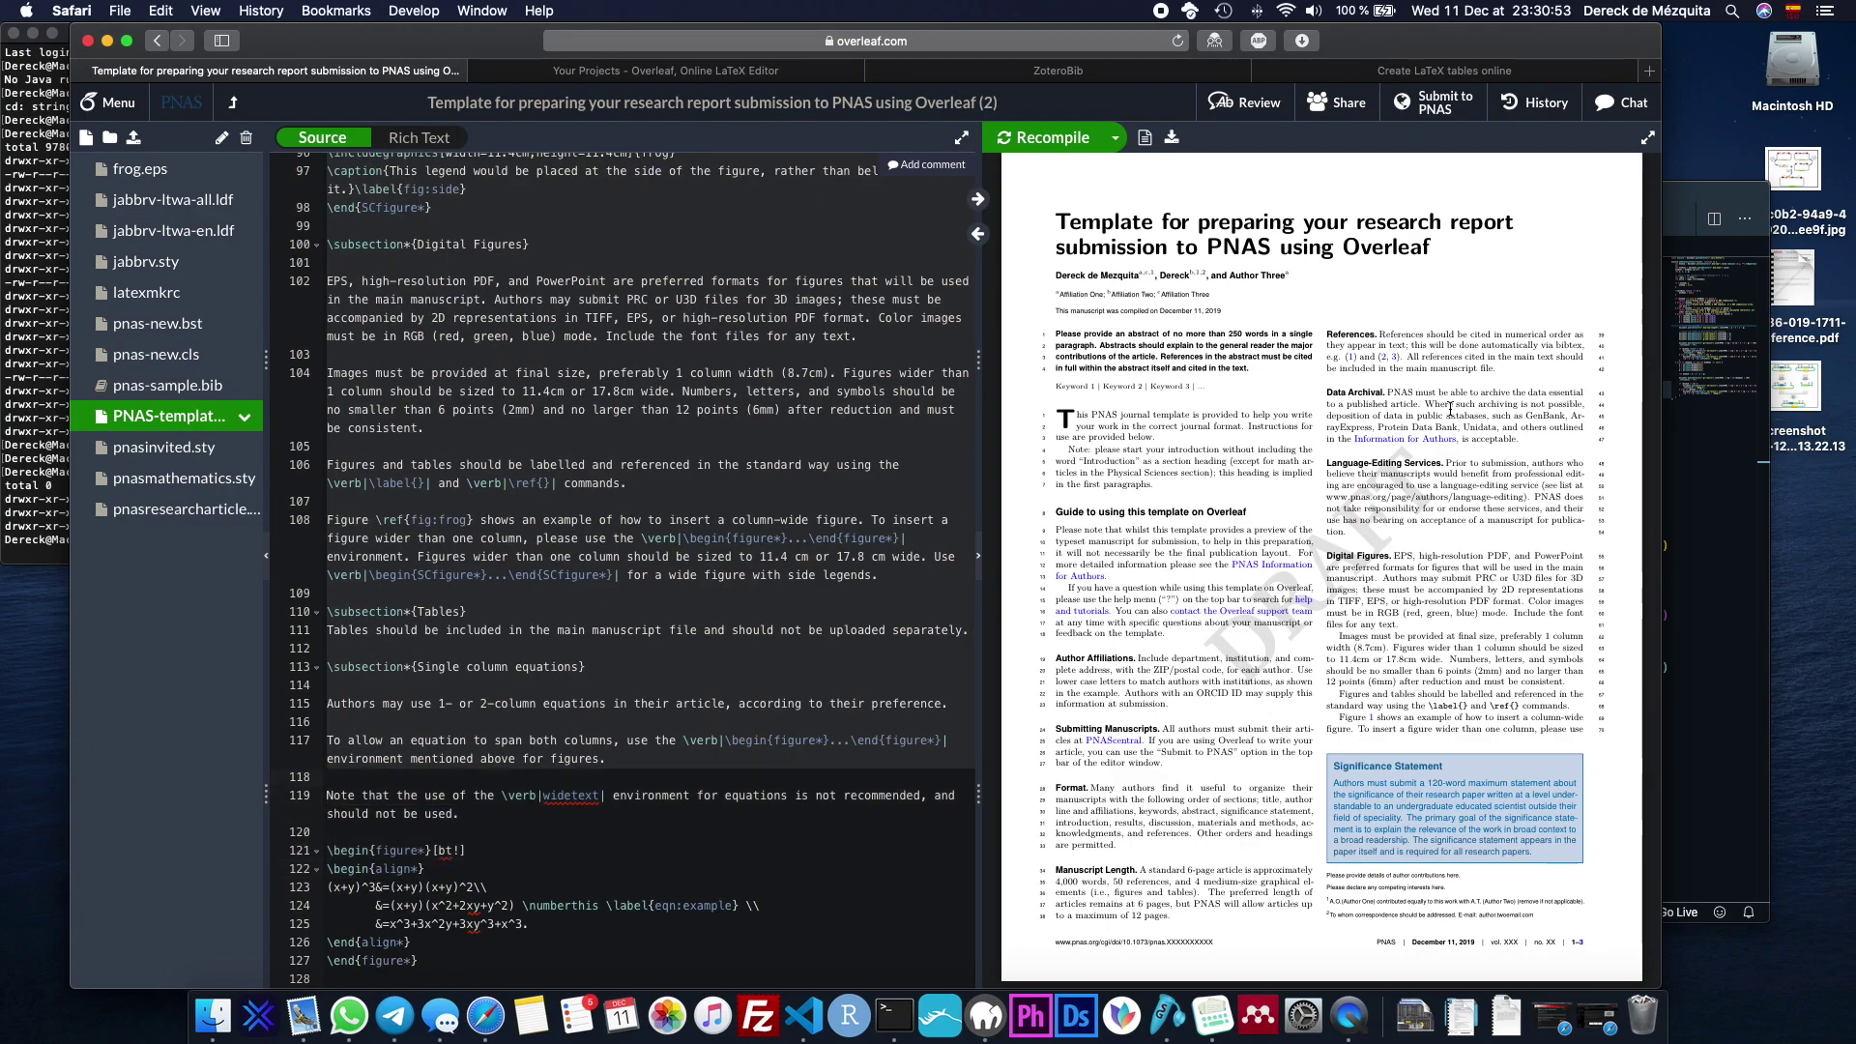
{"action": "scroll", "coordinate": [1208, 350], "scroll_direction": "down", "scroll_amount": 15}
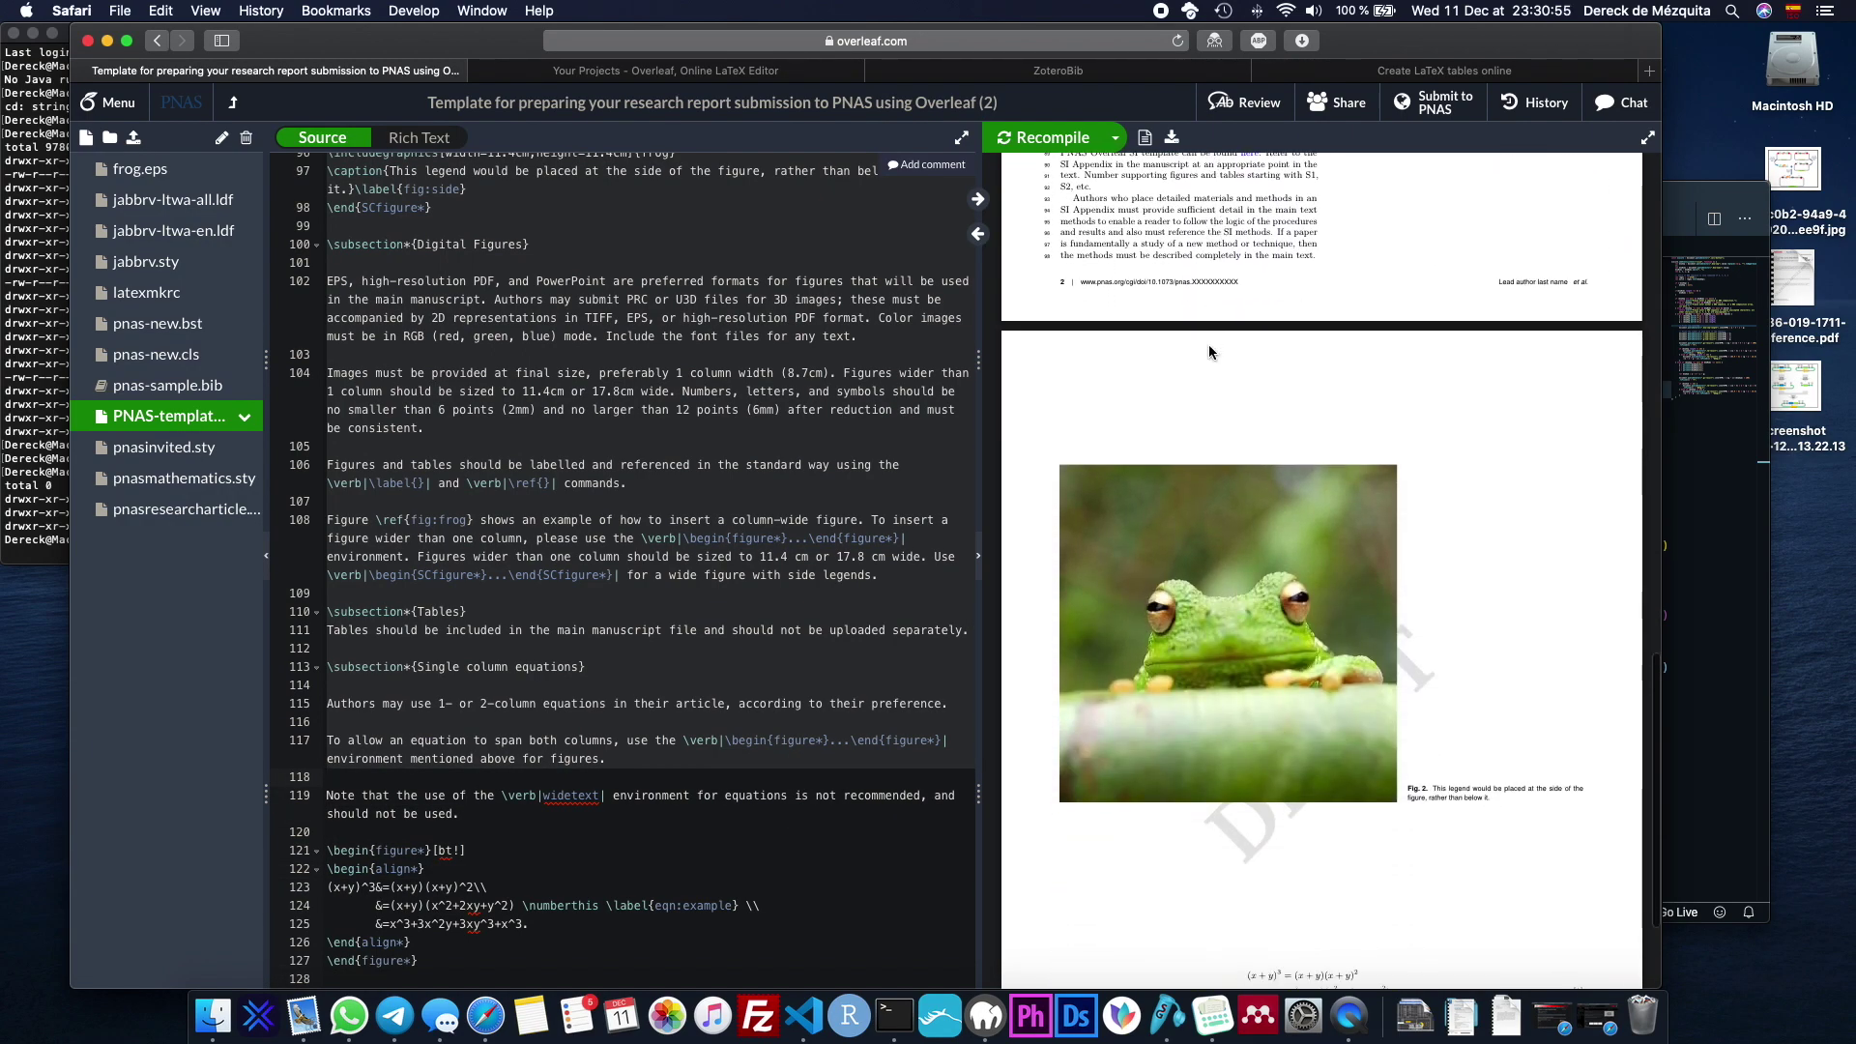
{"action": "scroll", "coordinate": [1208, 351], "scroll_direction": "up", "scroll_amount": 15}
{"action": "scroll", "coordinate": [607, 587], "scroll_direction": "up", "scroll_amount": 15}
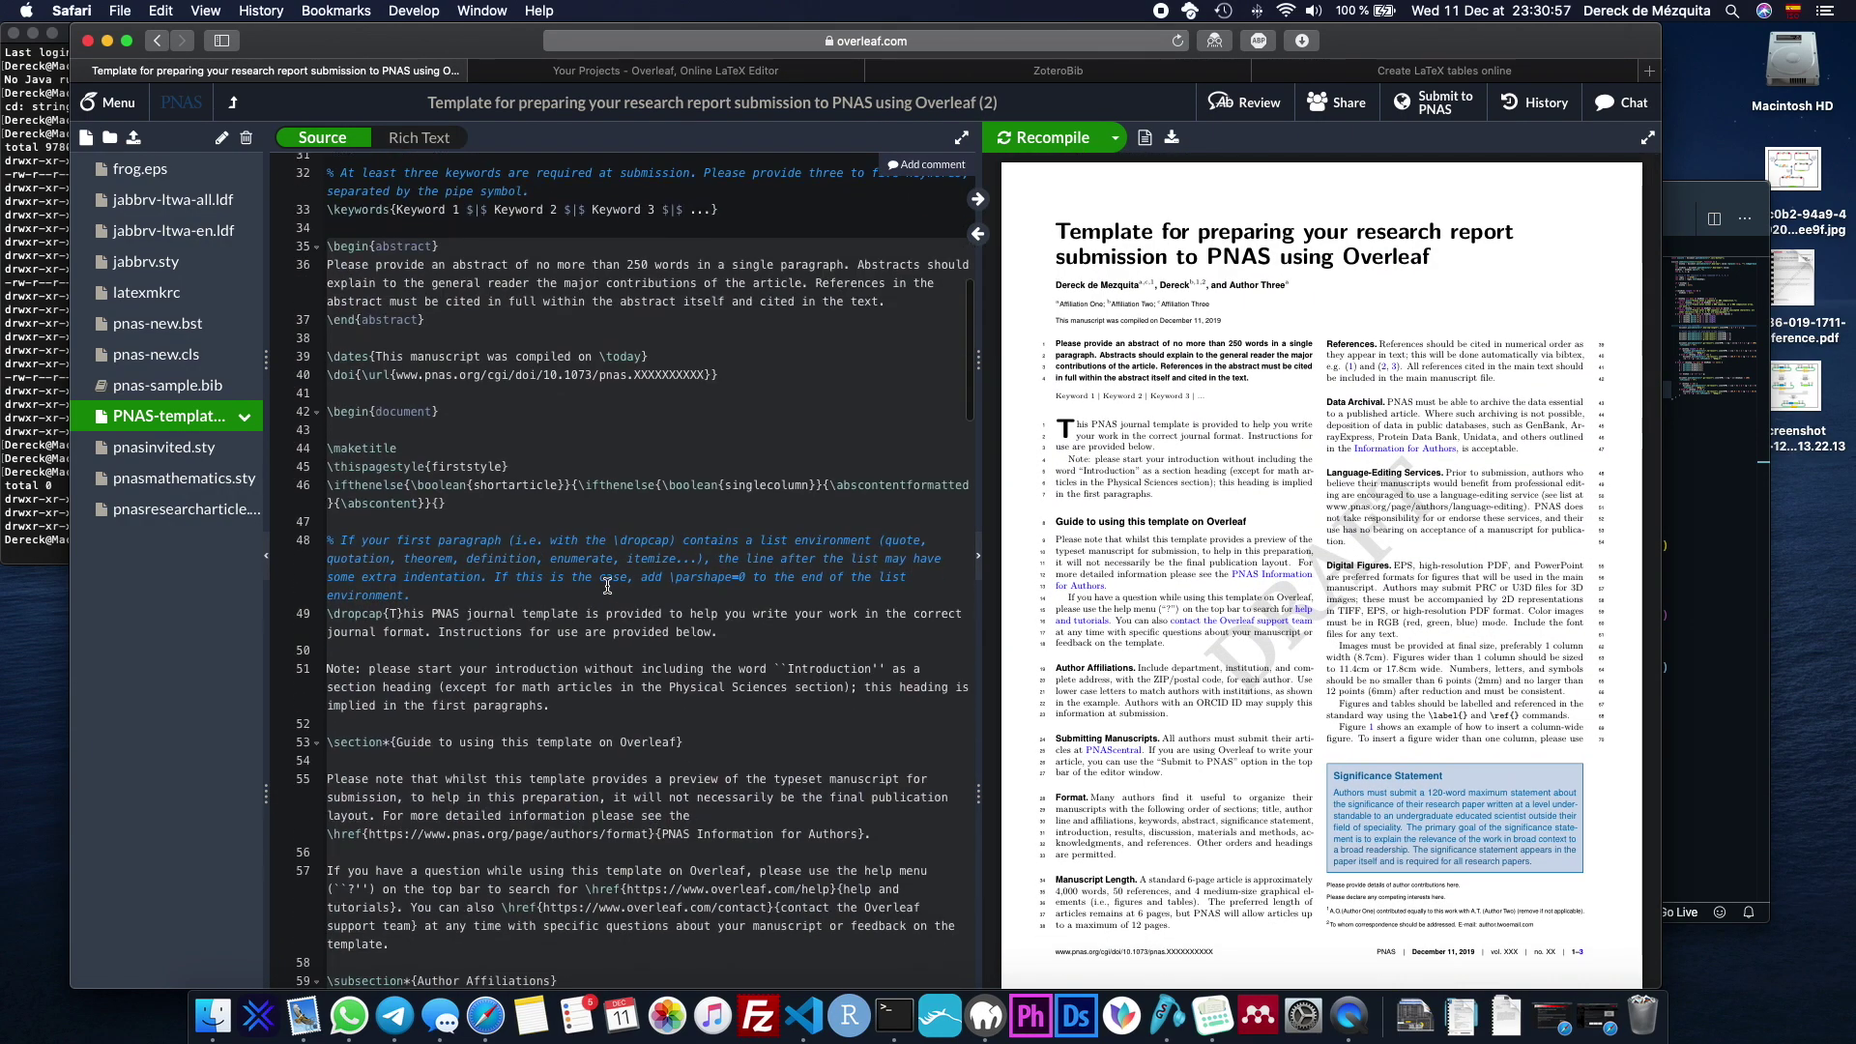
{"action": "left_click", "coordinate": [519, 255]}
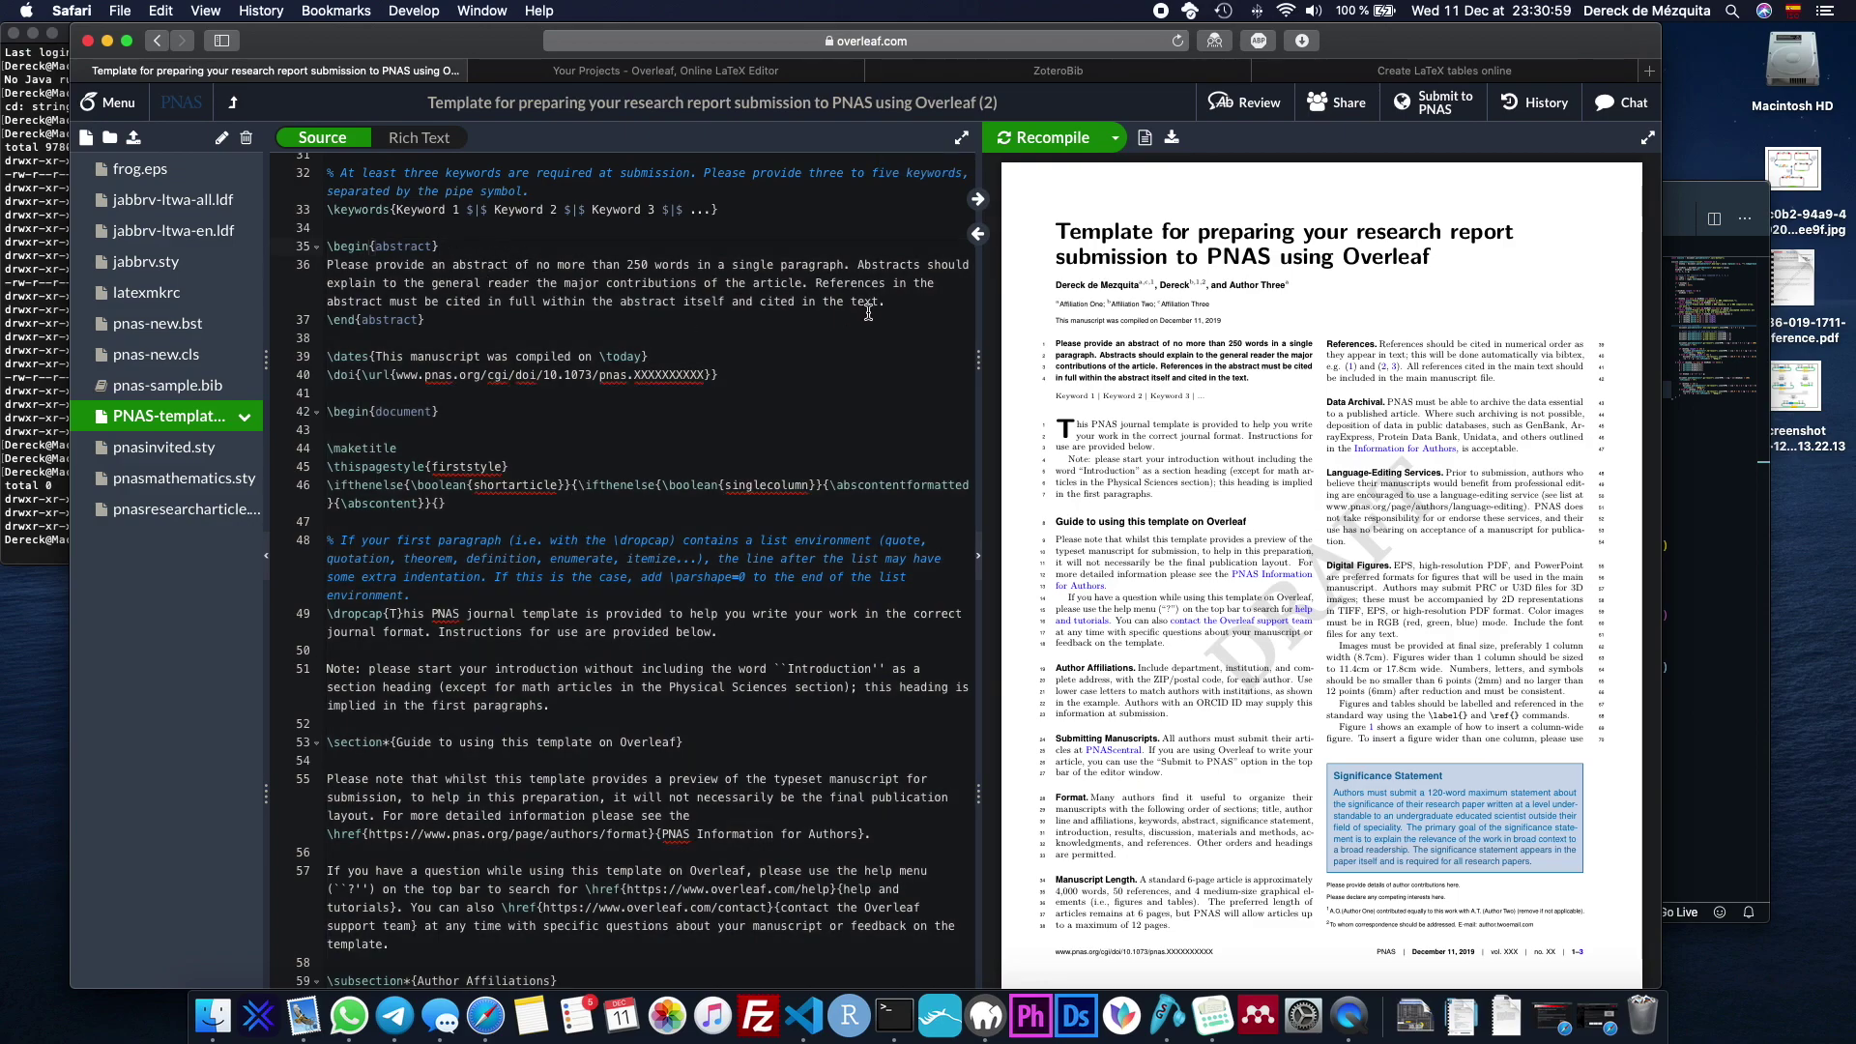
{"action": "left_click_drag", "start_coordinate": [868, 307], "coordinate": [328, 264]}
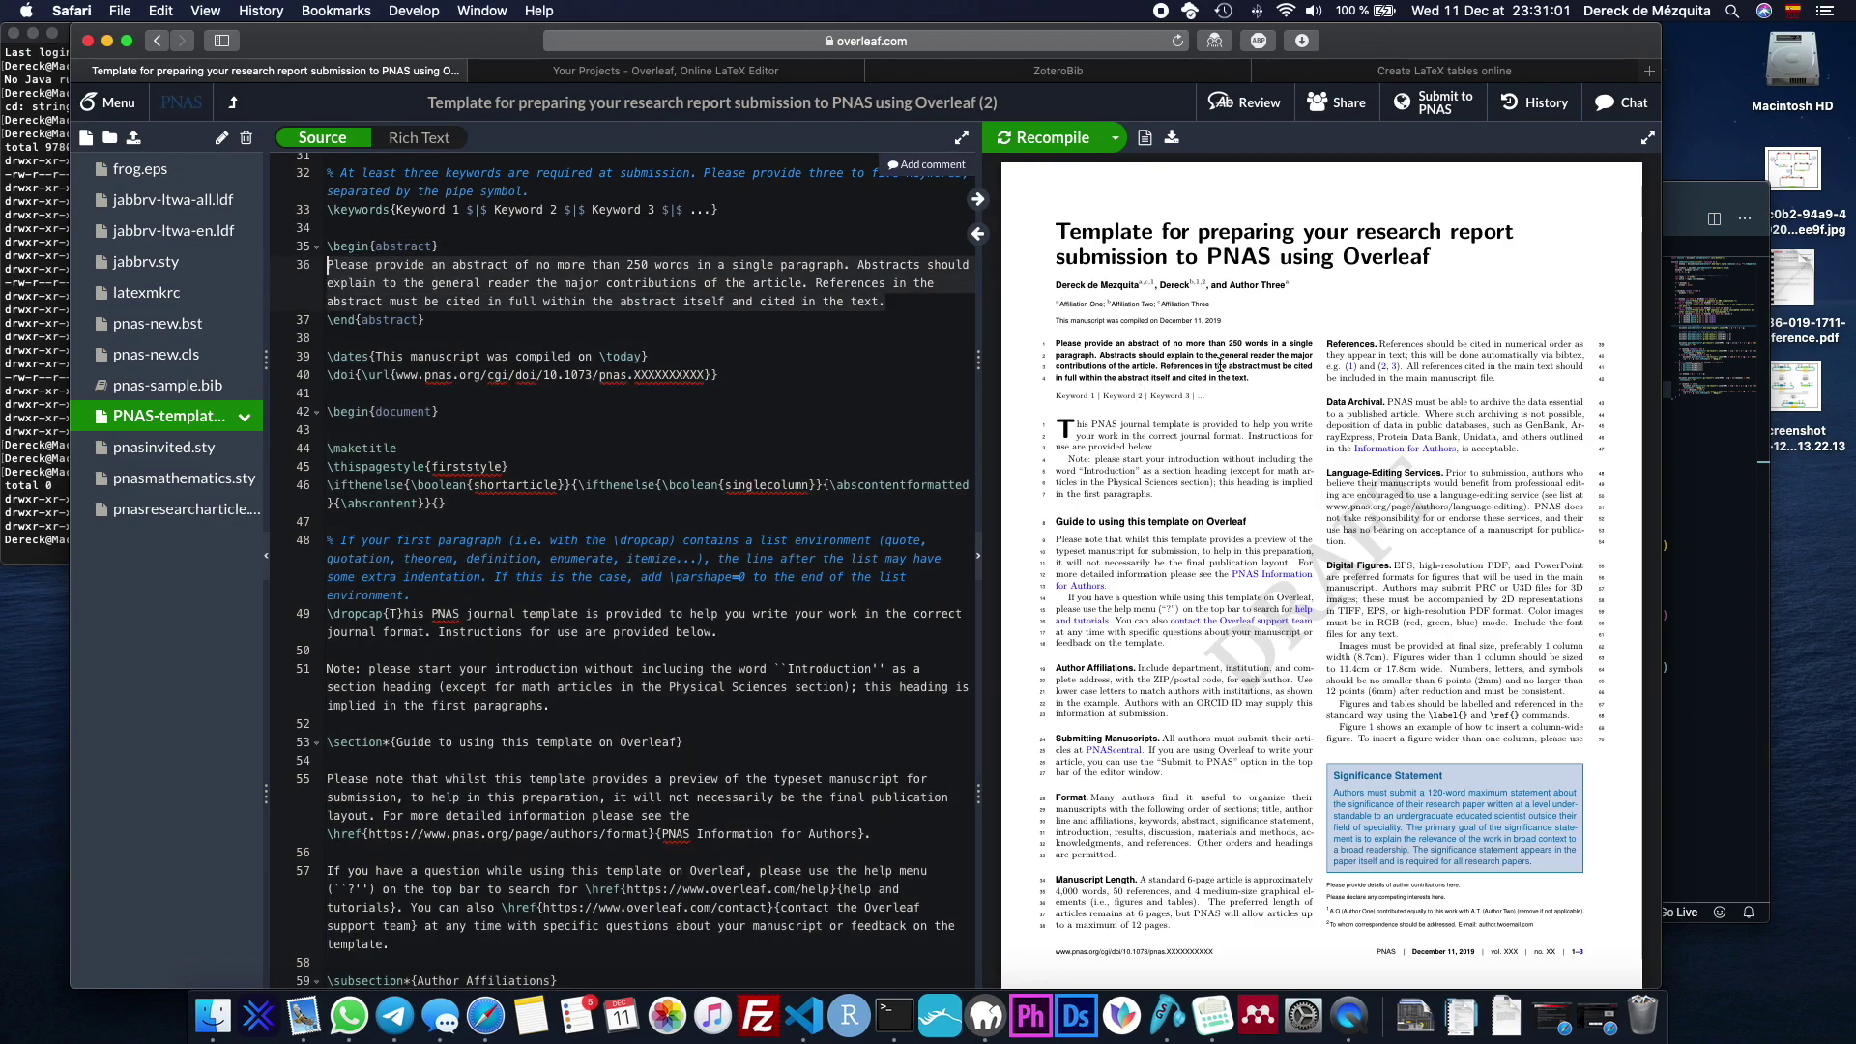
{"action": "double_click", "coordinate": [1061, 346]}
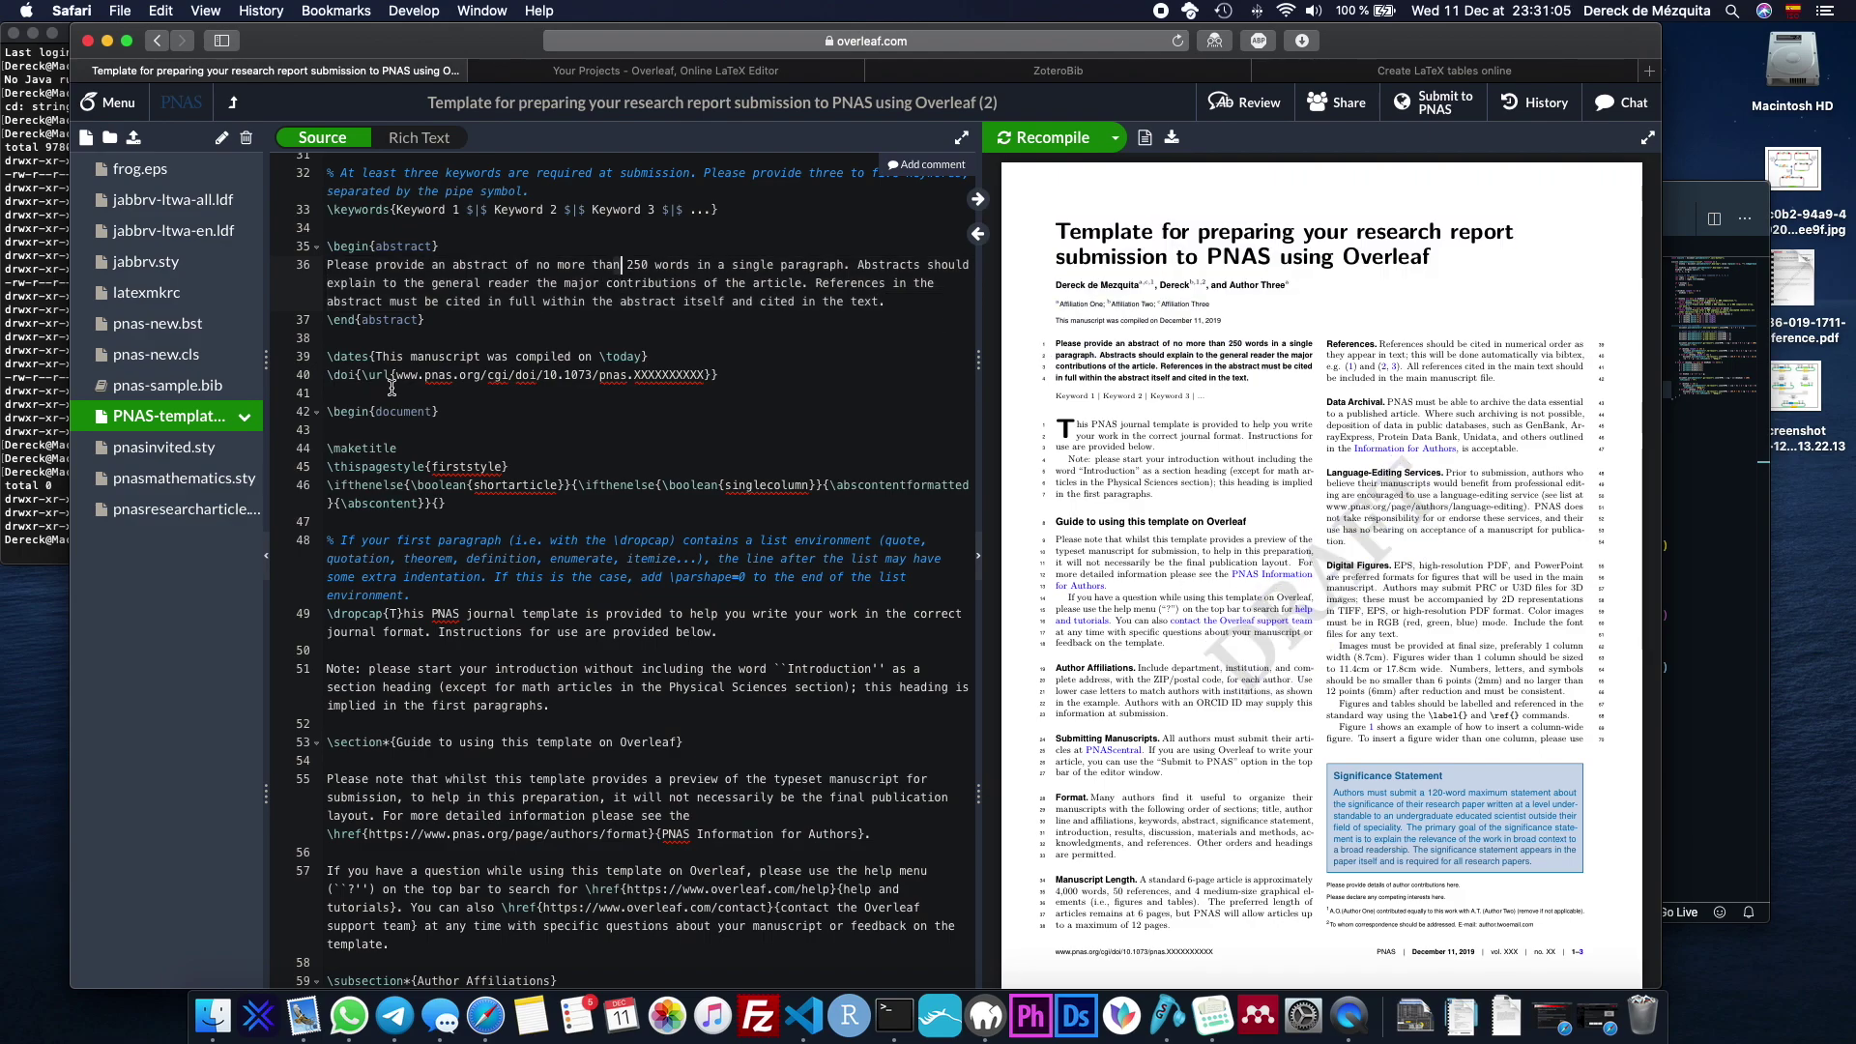
{"action": "scroll", "coordinate": [392, 386], "scroll_direction": "down", "scroll_amount": 5}
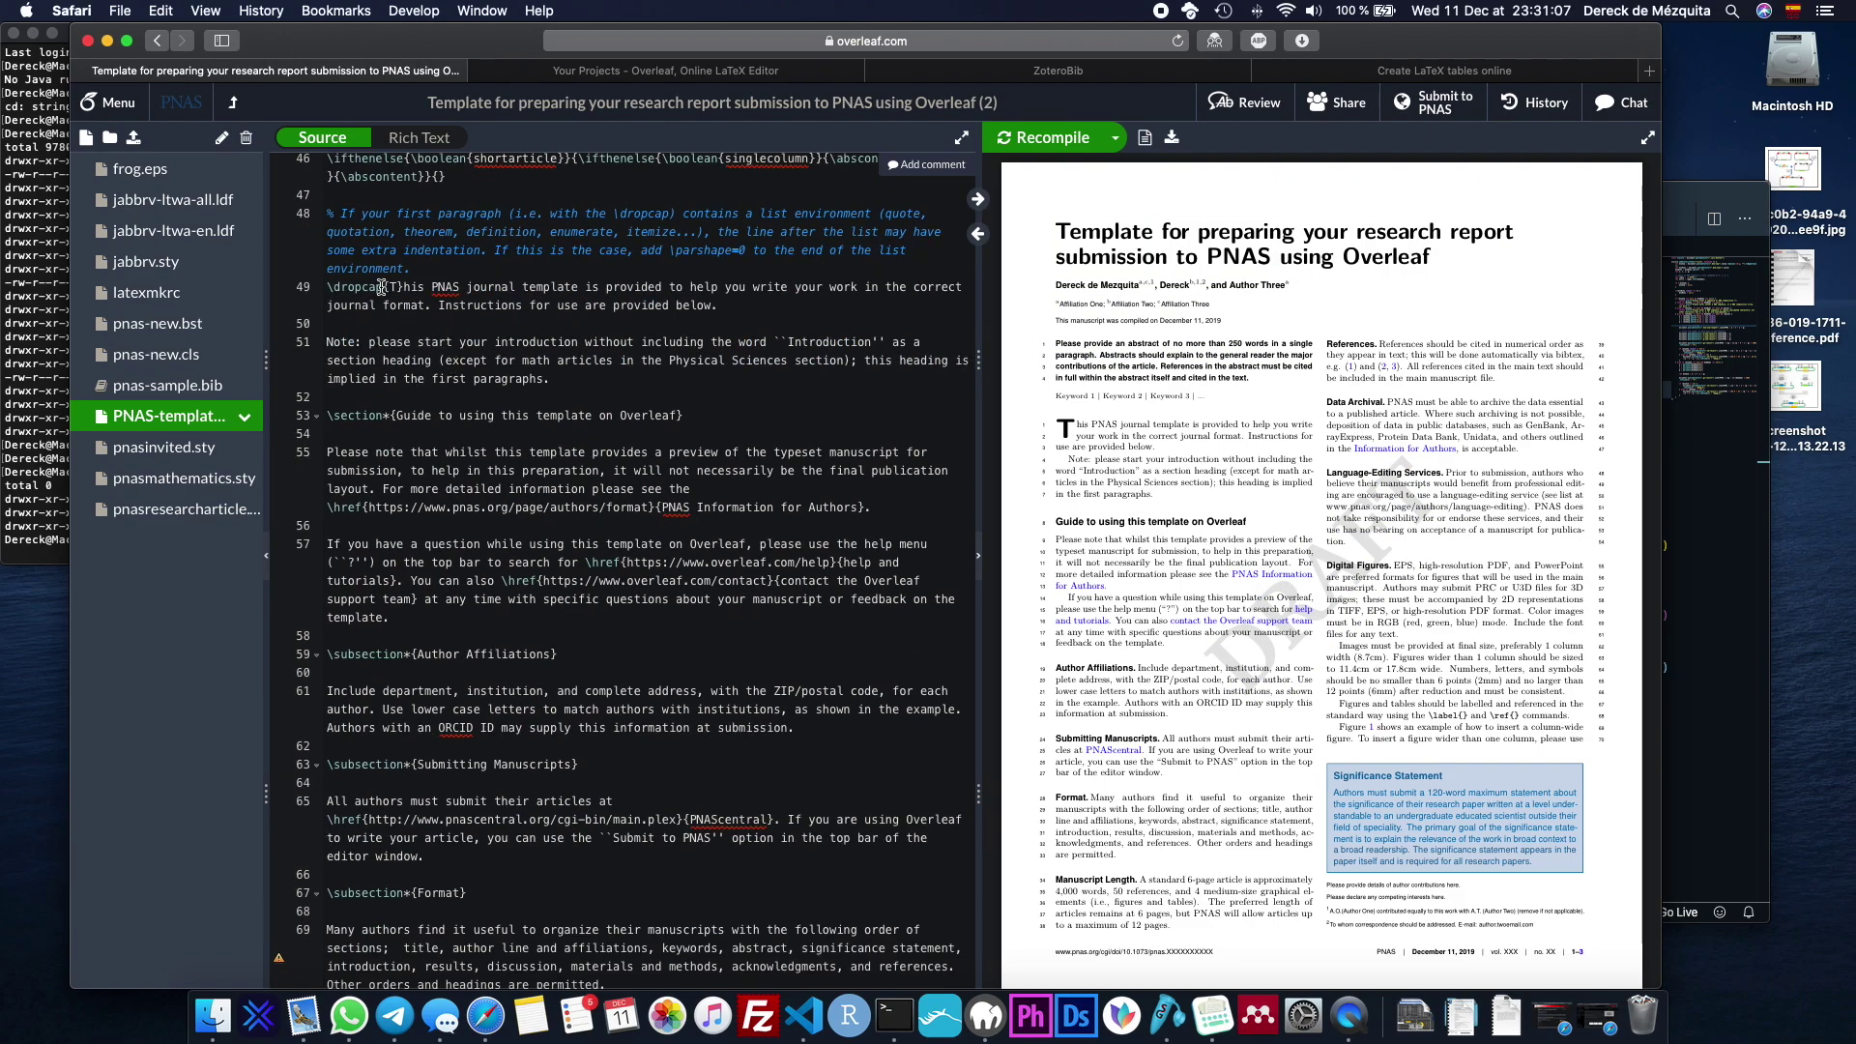
{"action": "scroll", "coordinate": [349, 281], "scroll_direction": "up", "scroll_amount": 2}
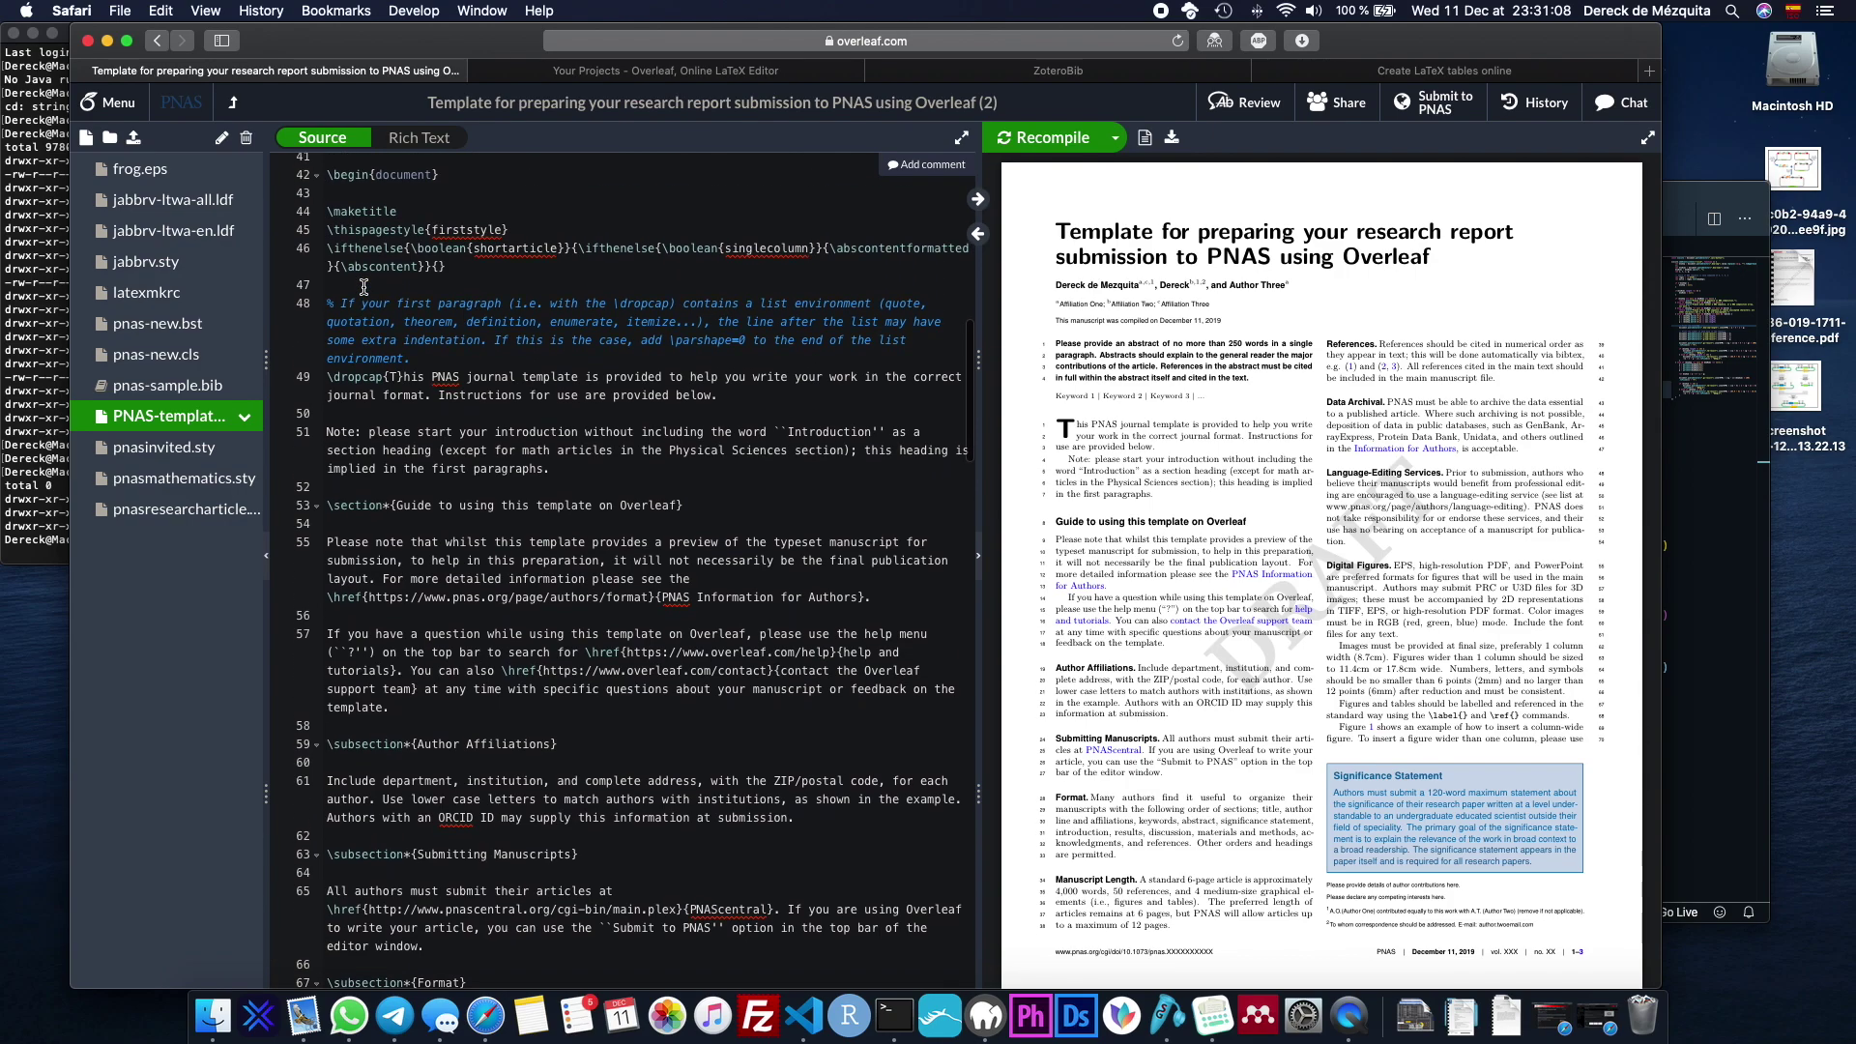
{"action": "left_click", "coordinate": [399, 379]}
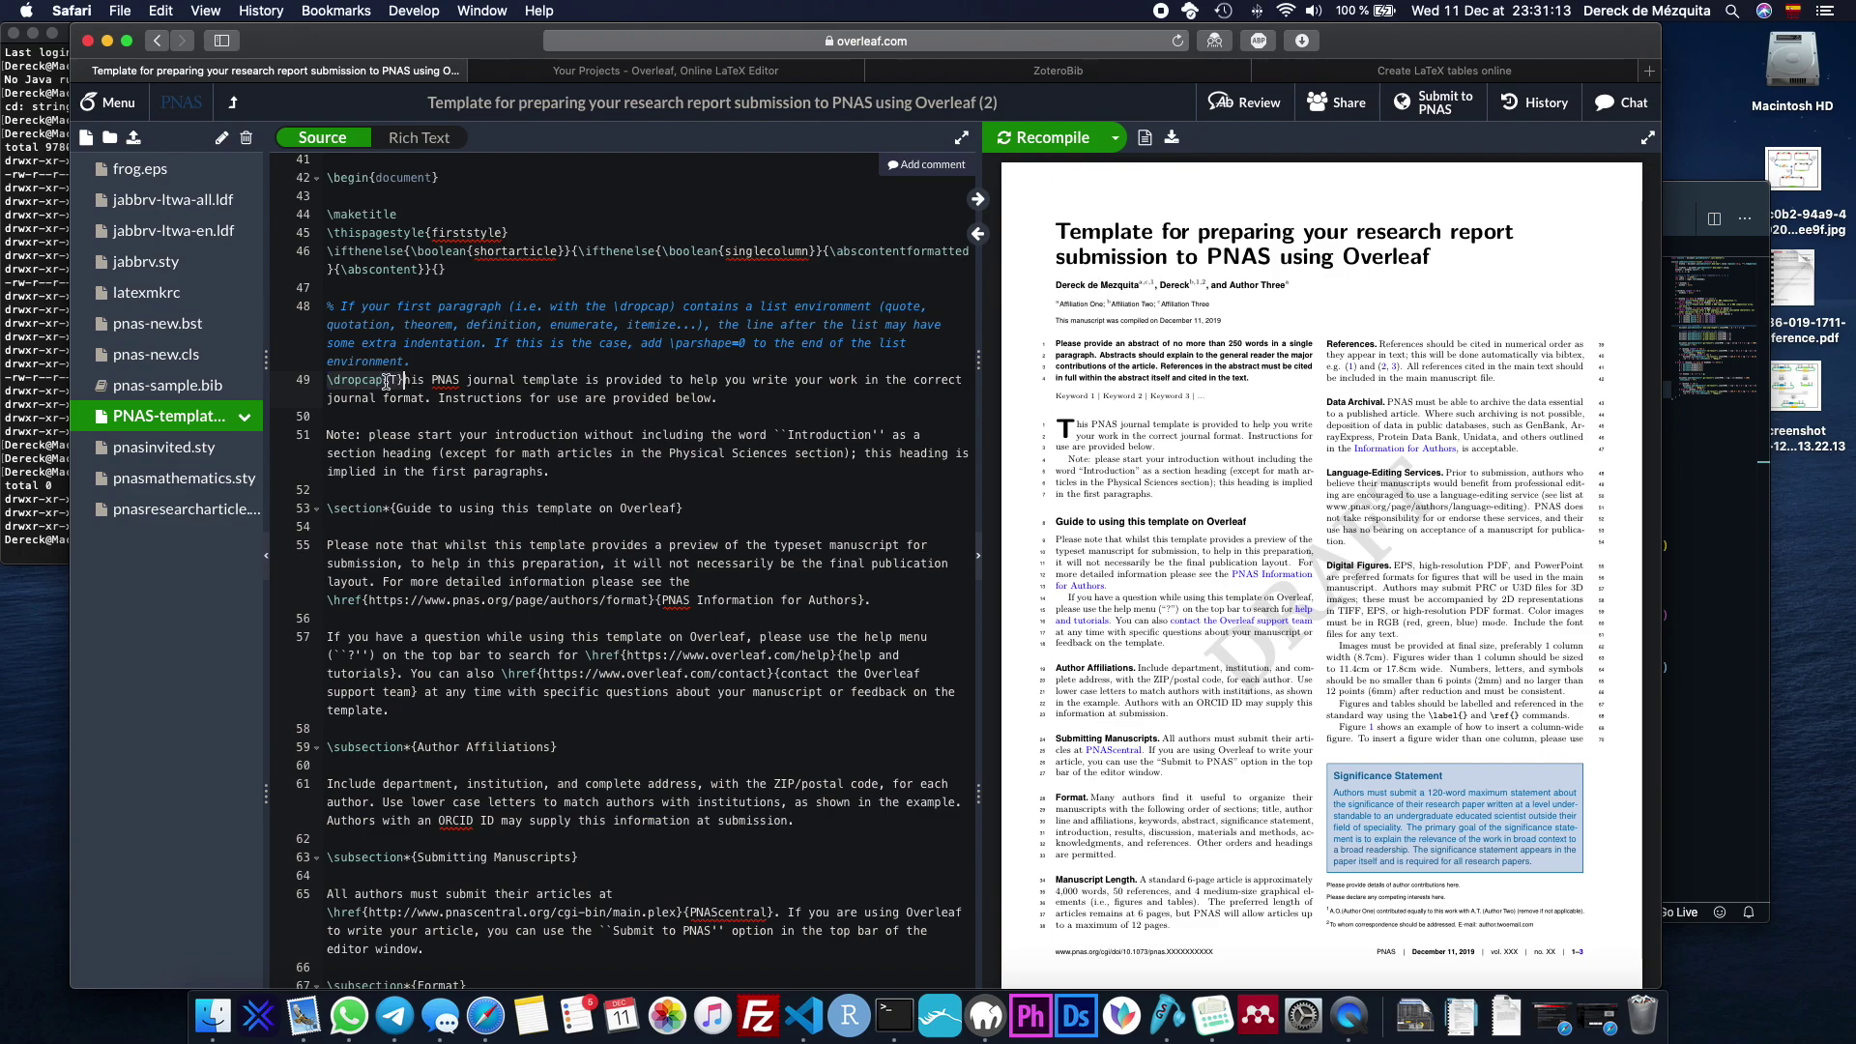
{"action": "left_click", "coordinate": [1067, 426]}
{"action": "left_click_drag", "start_coordinate": [1066, 426], "coordinate": [1086, 432]}
{"action": "left_click", "coordinate": [750, 402]}
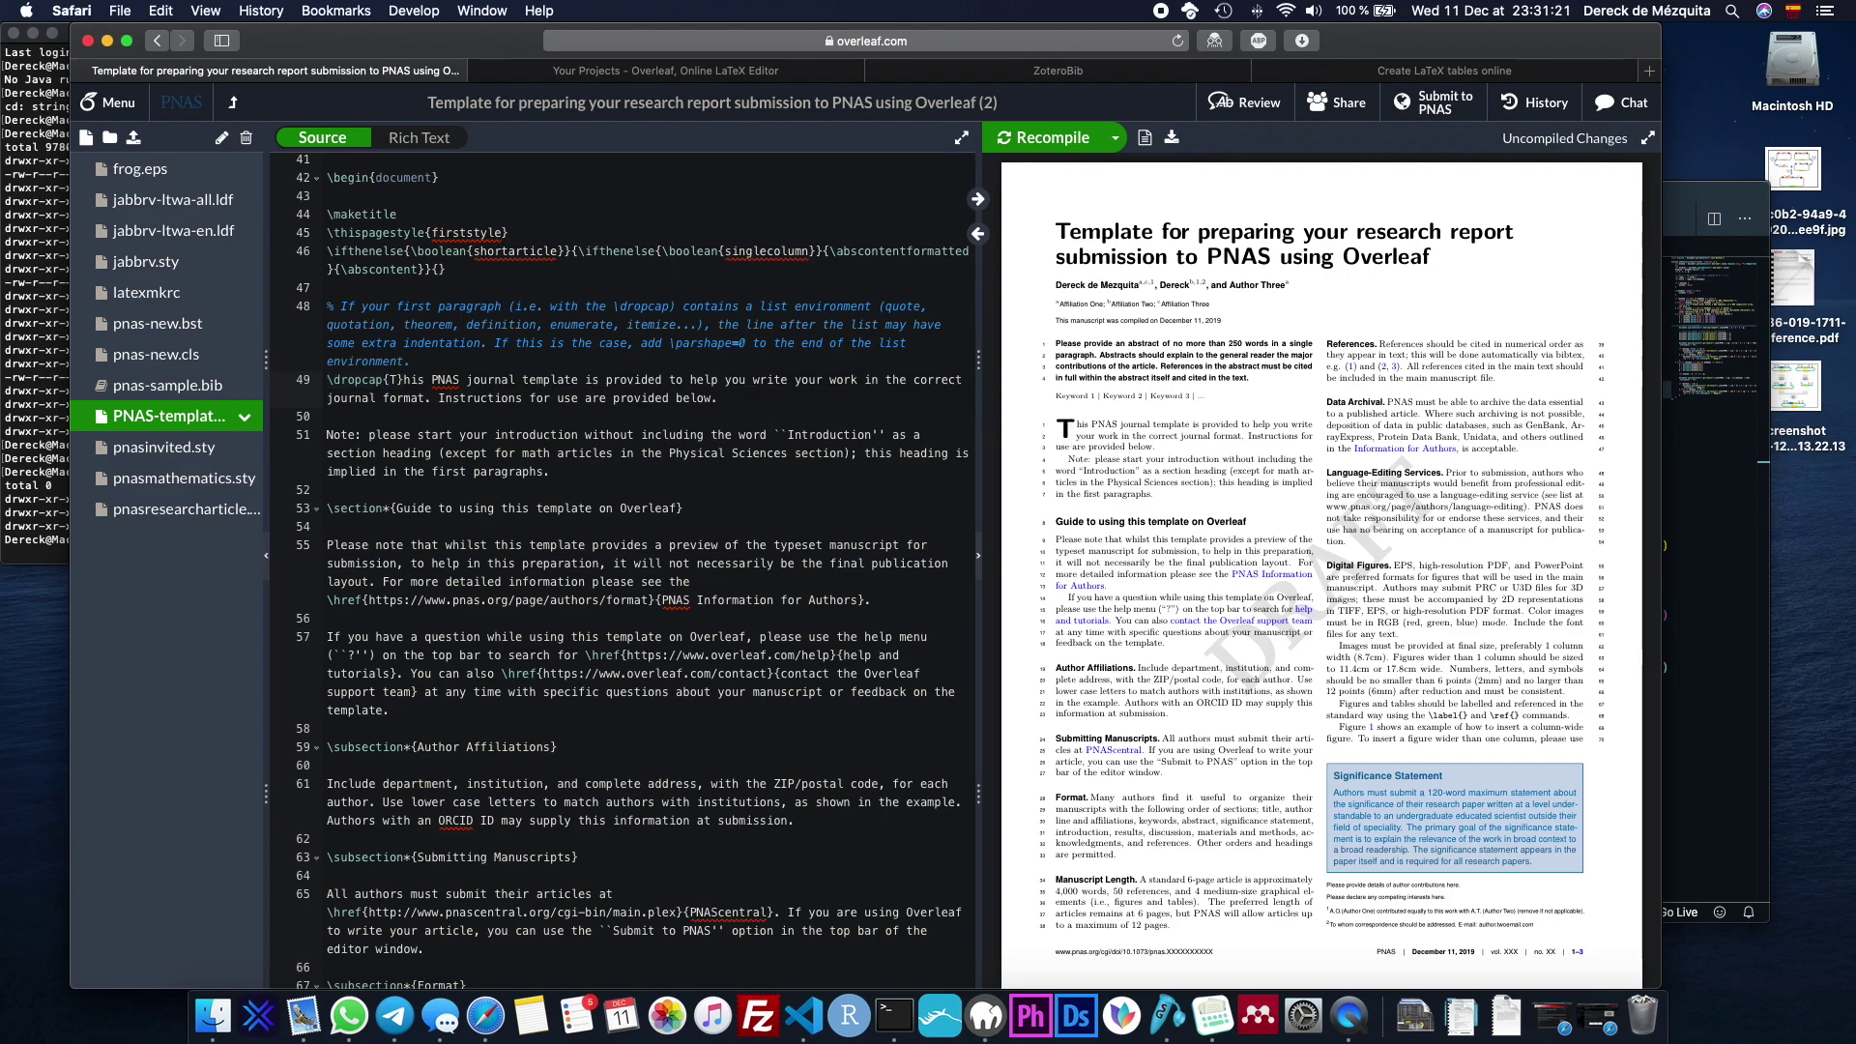
Insert an equation environment after the opening paragraph using the \begin{equation} autocomplete.
{"action": "key", "text": "Return"}
{"action": "key", "text": "Return"}
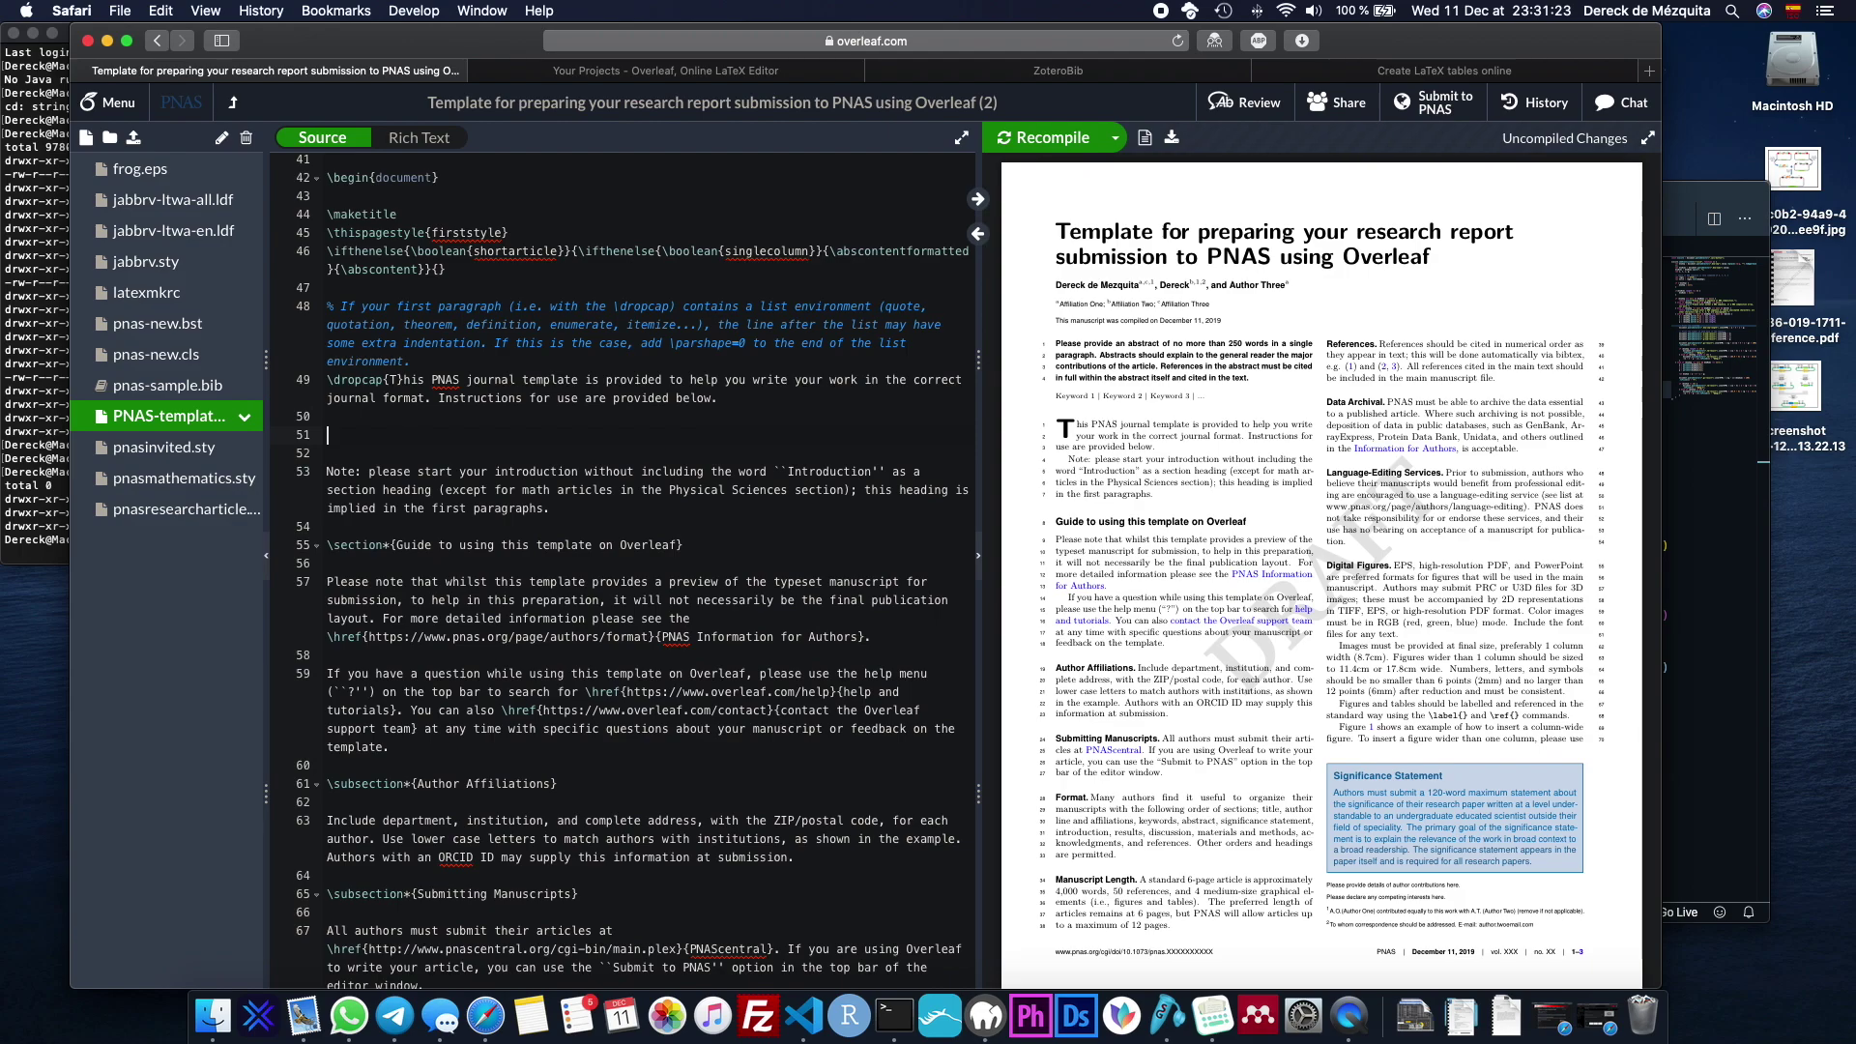
{"action": "type", "text": "\begin"}
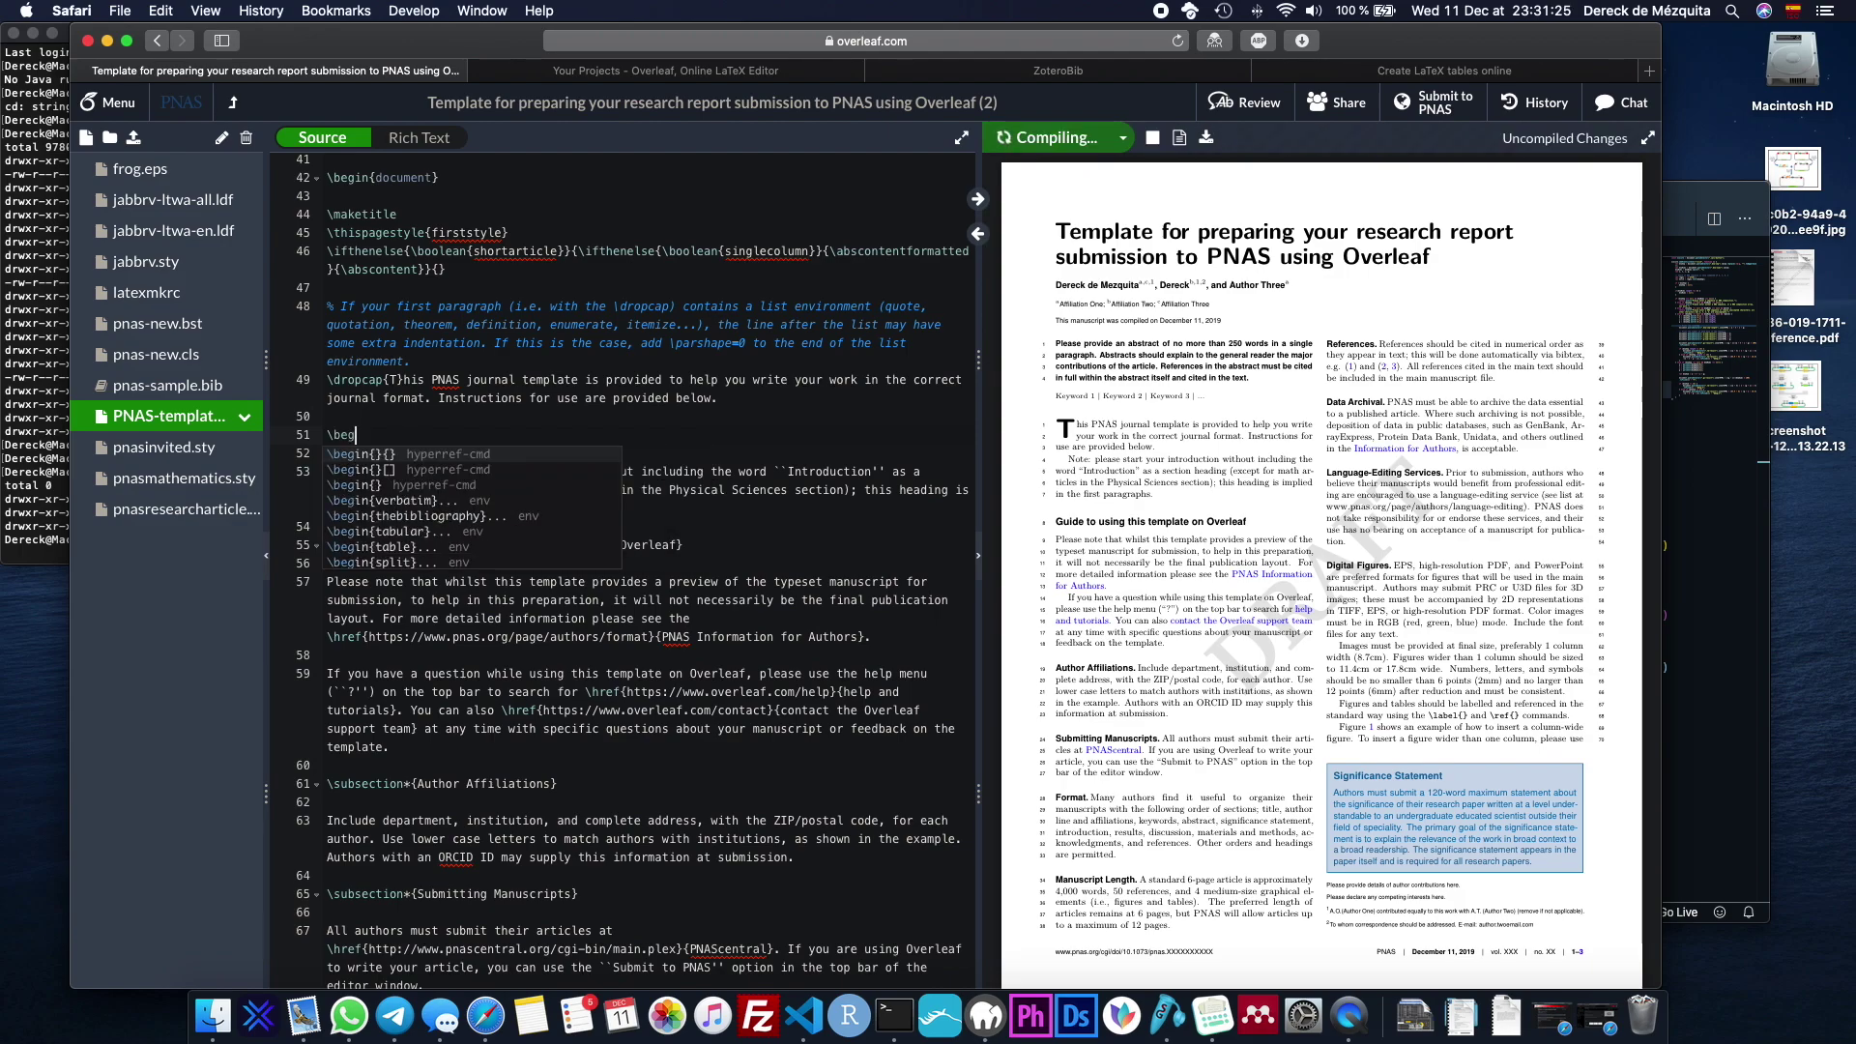
{"action": "type", "text": "{eq}{"}
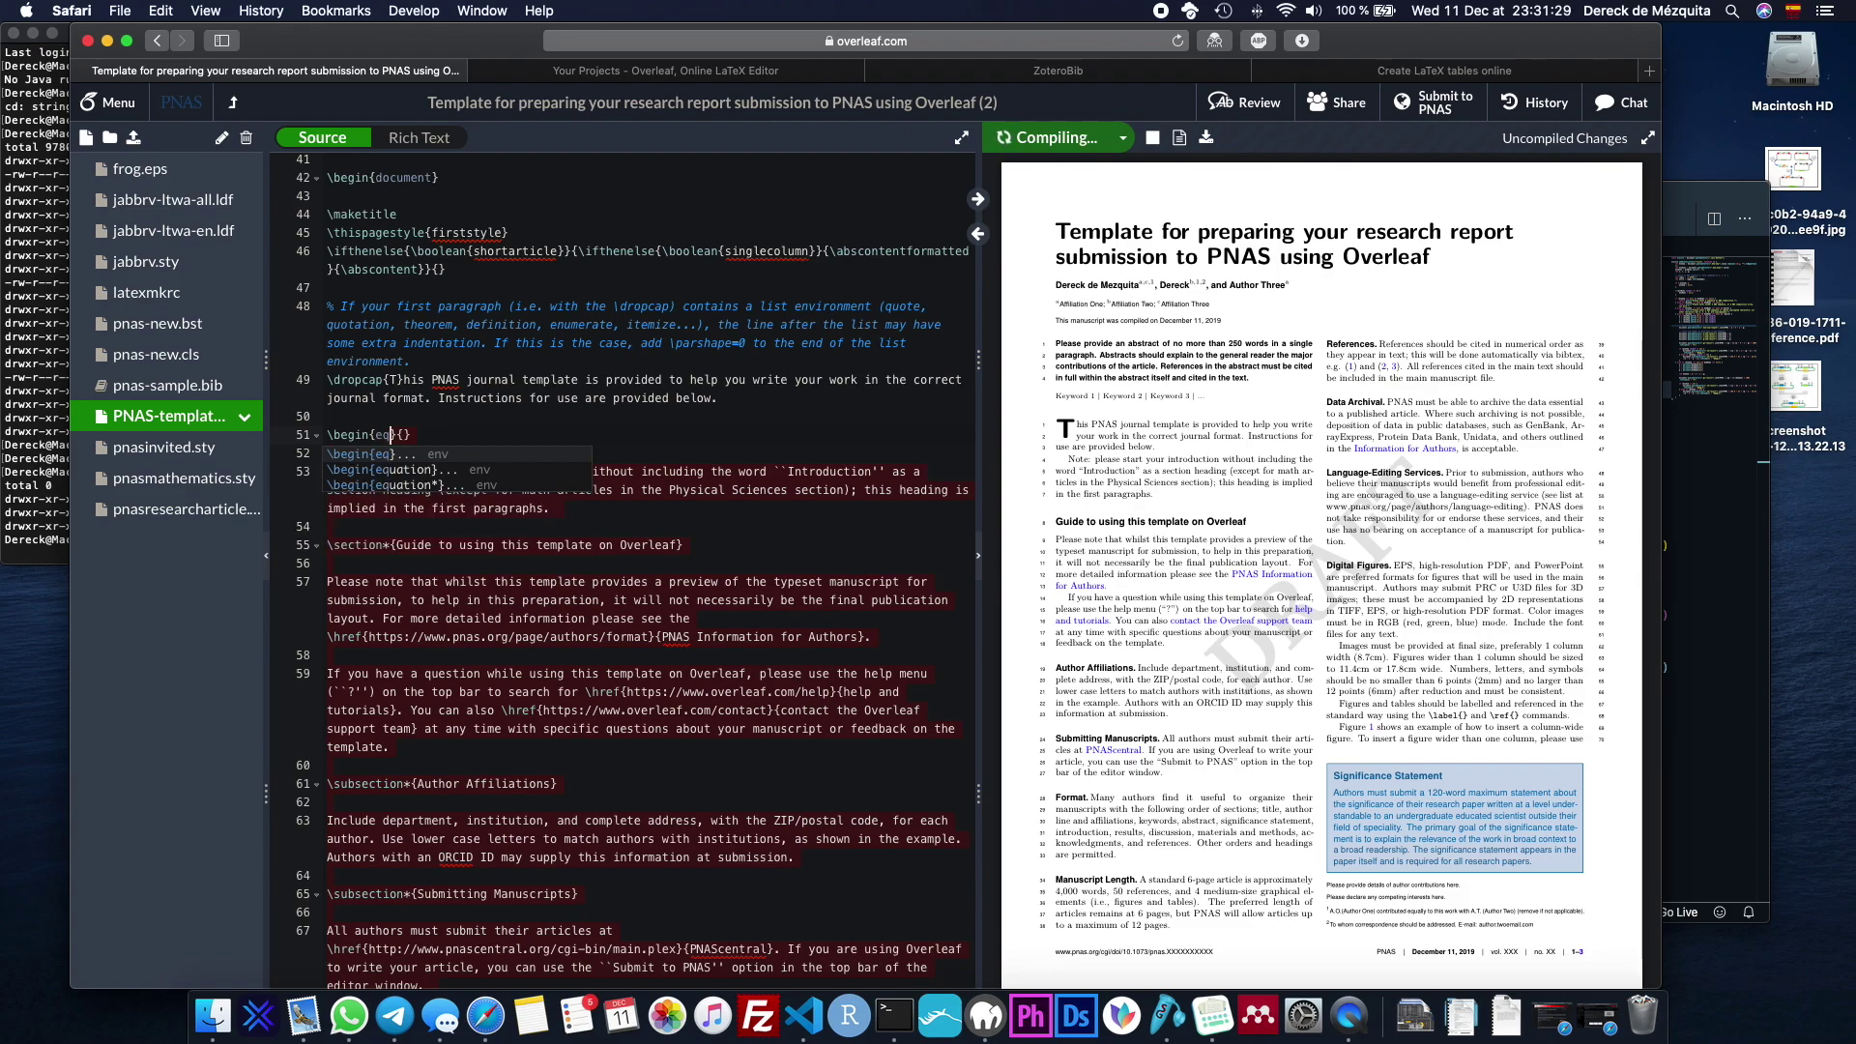
{"action": "key", "text": "Down"}
{"action": "key", "text": "Return"}
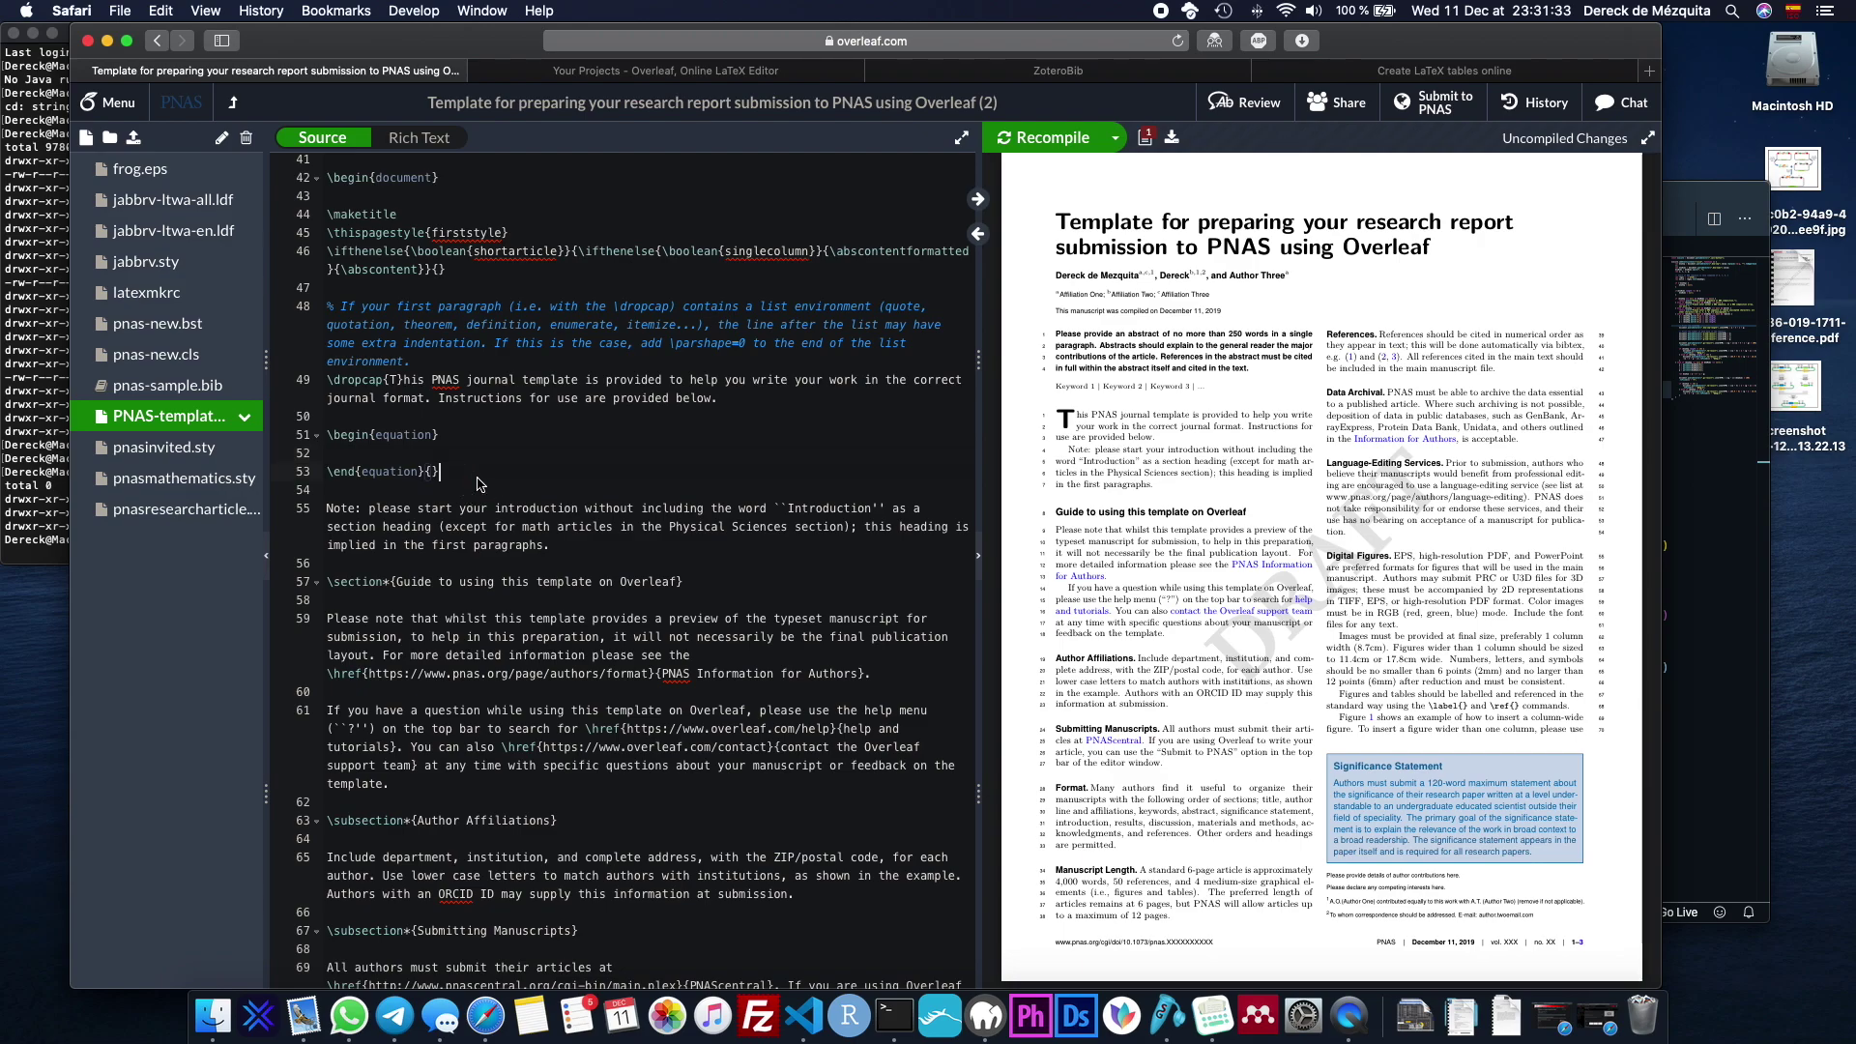
{"action": "key", "text": "BackSpace"}
Type $\frac{1}{2}$ inside the equation and recompile to view the typeset fraction.
{"action": "left_click", "coordinate": [440, 457]}
{"action": "type", "text": "$$"}
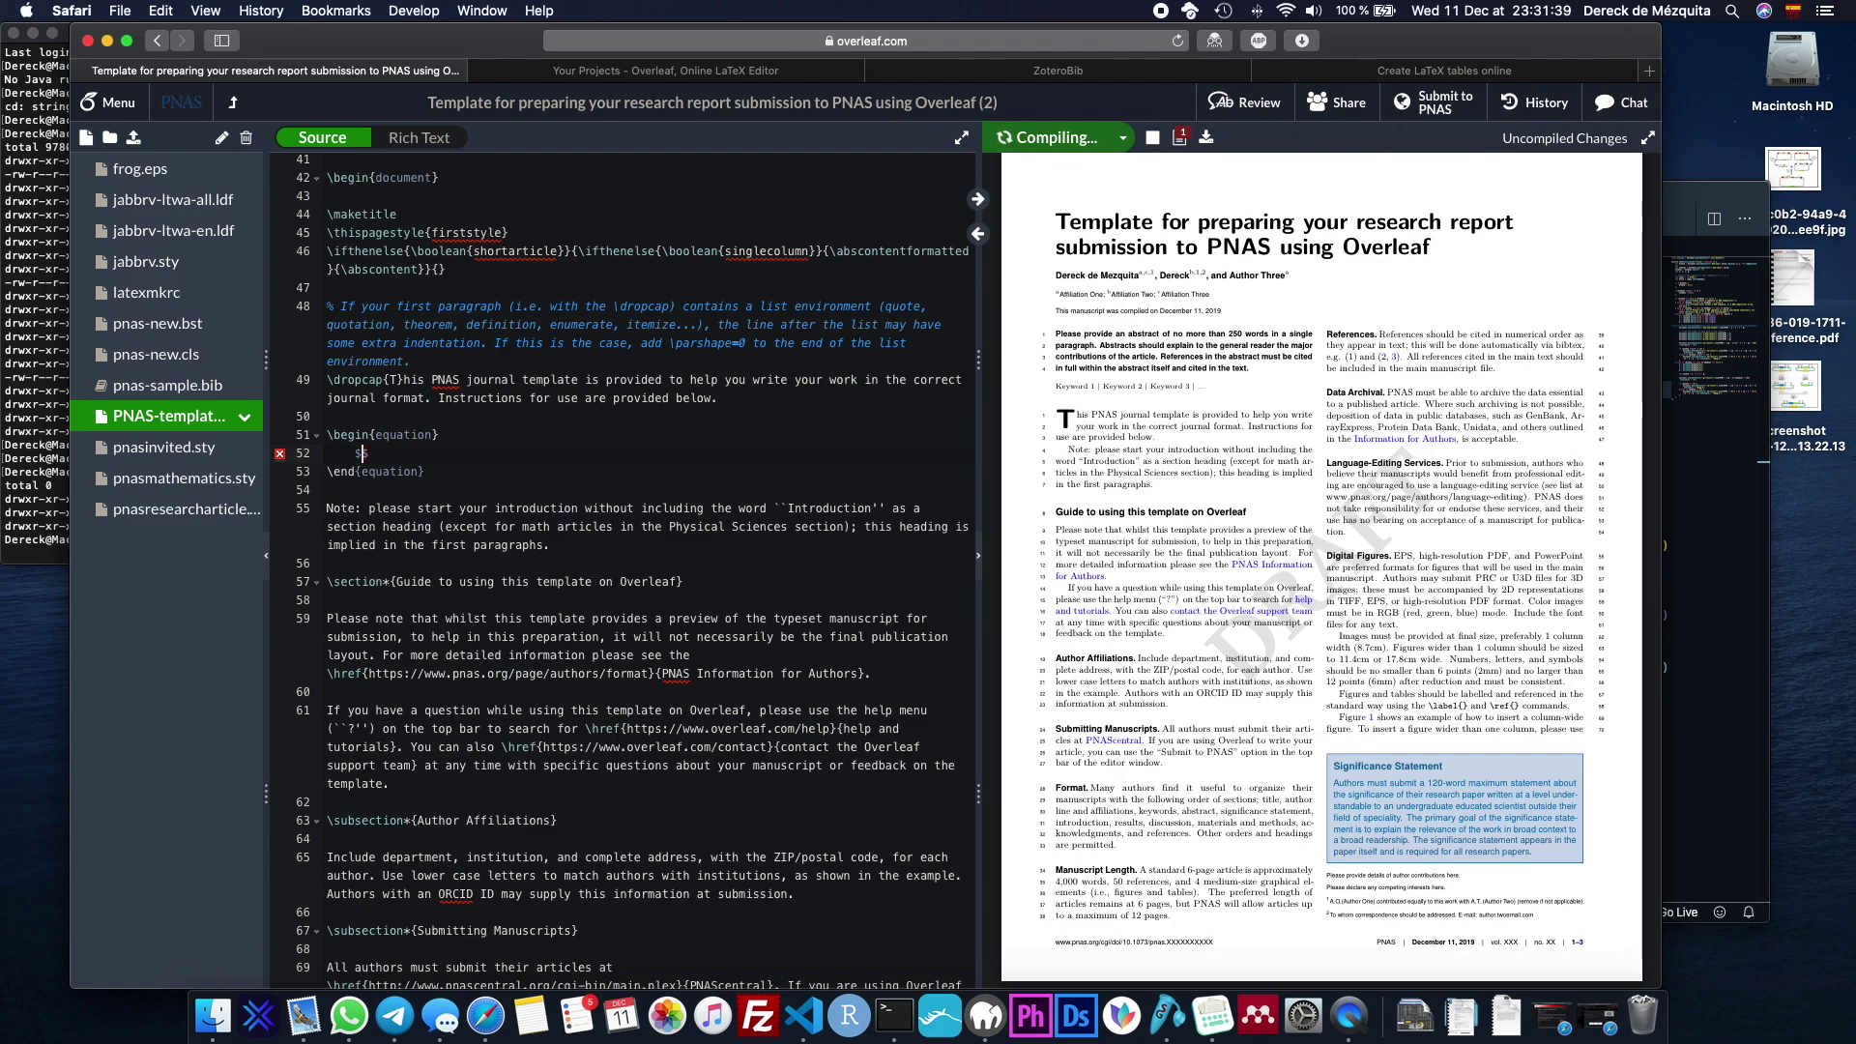
{"action": "key", "text": "Return"}
{"action": "key", "text": "Return"}
{"action": "key", "text": "Up"}
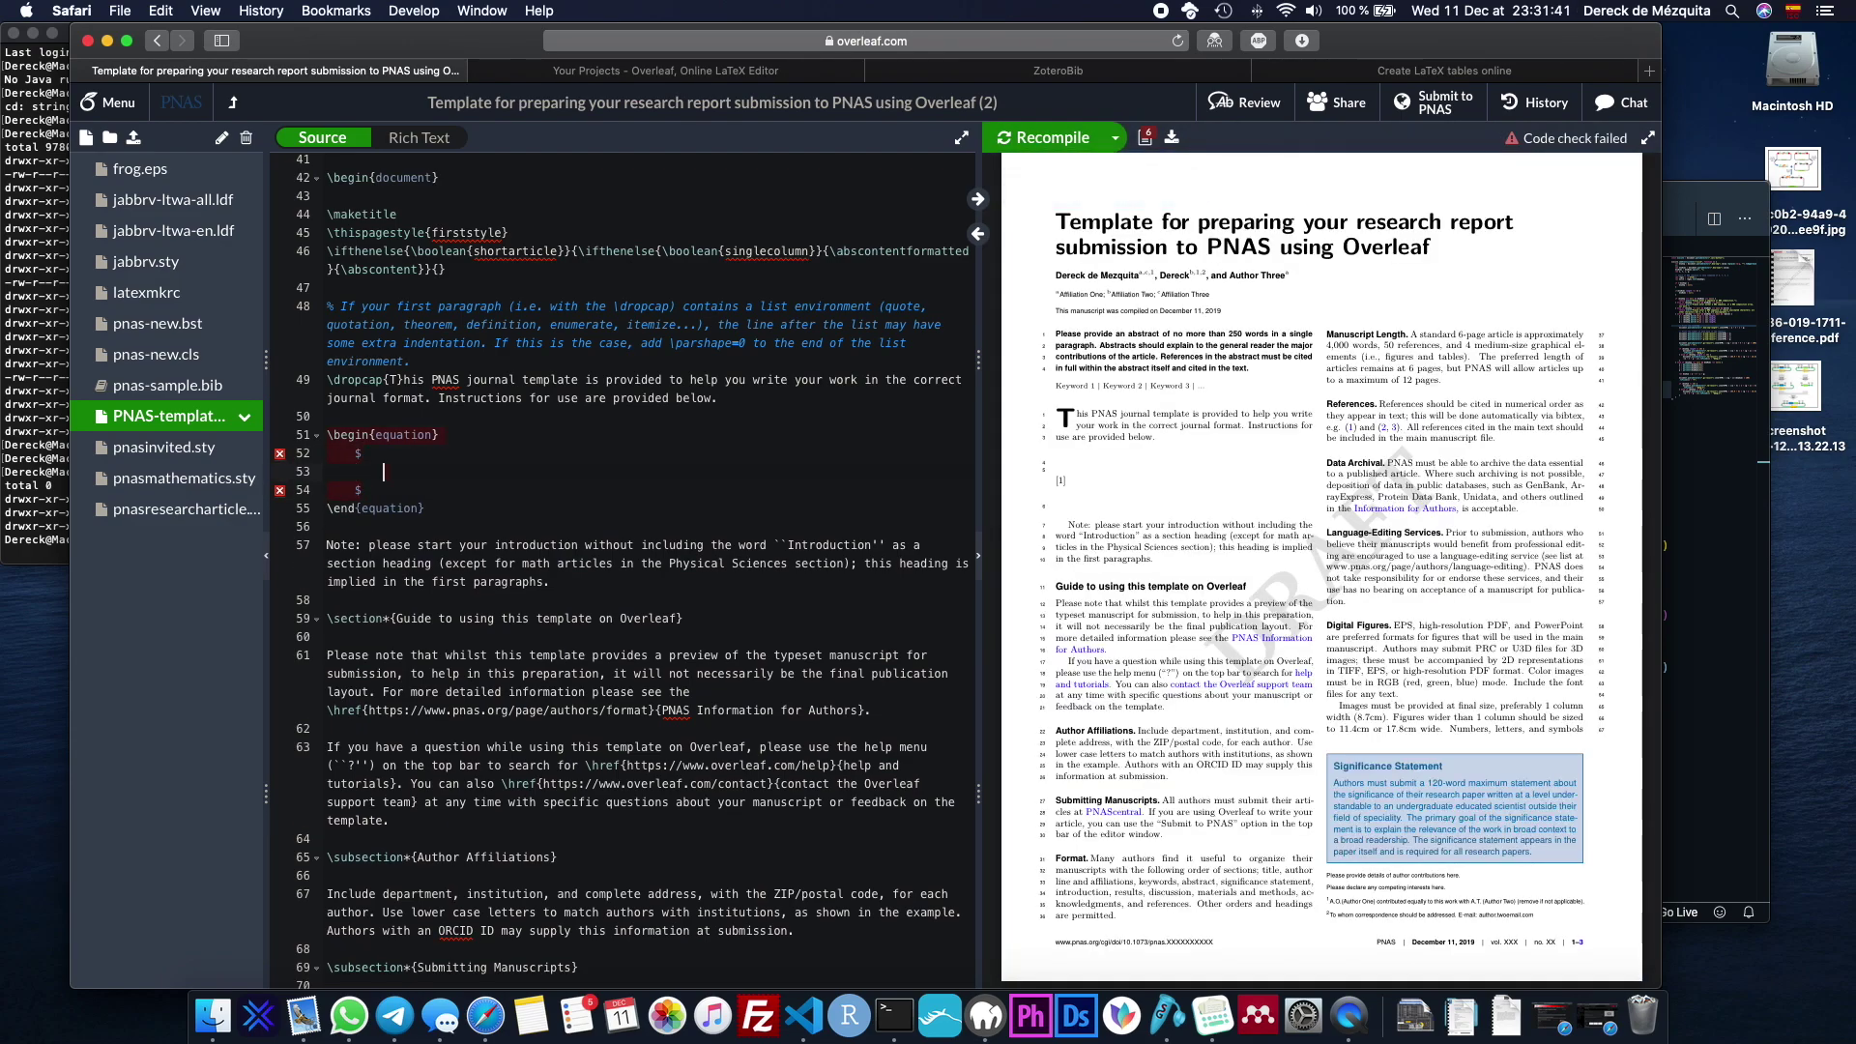
{"action": "type", "text": "rac{1"}
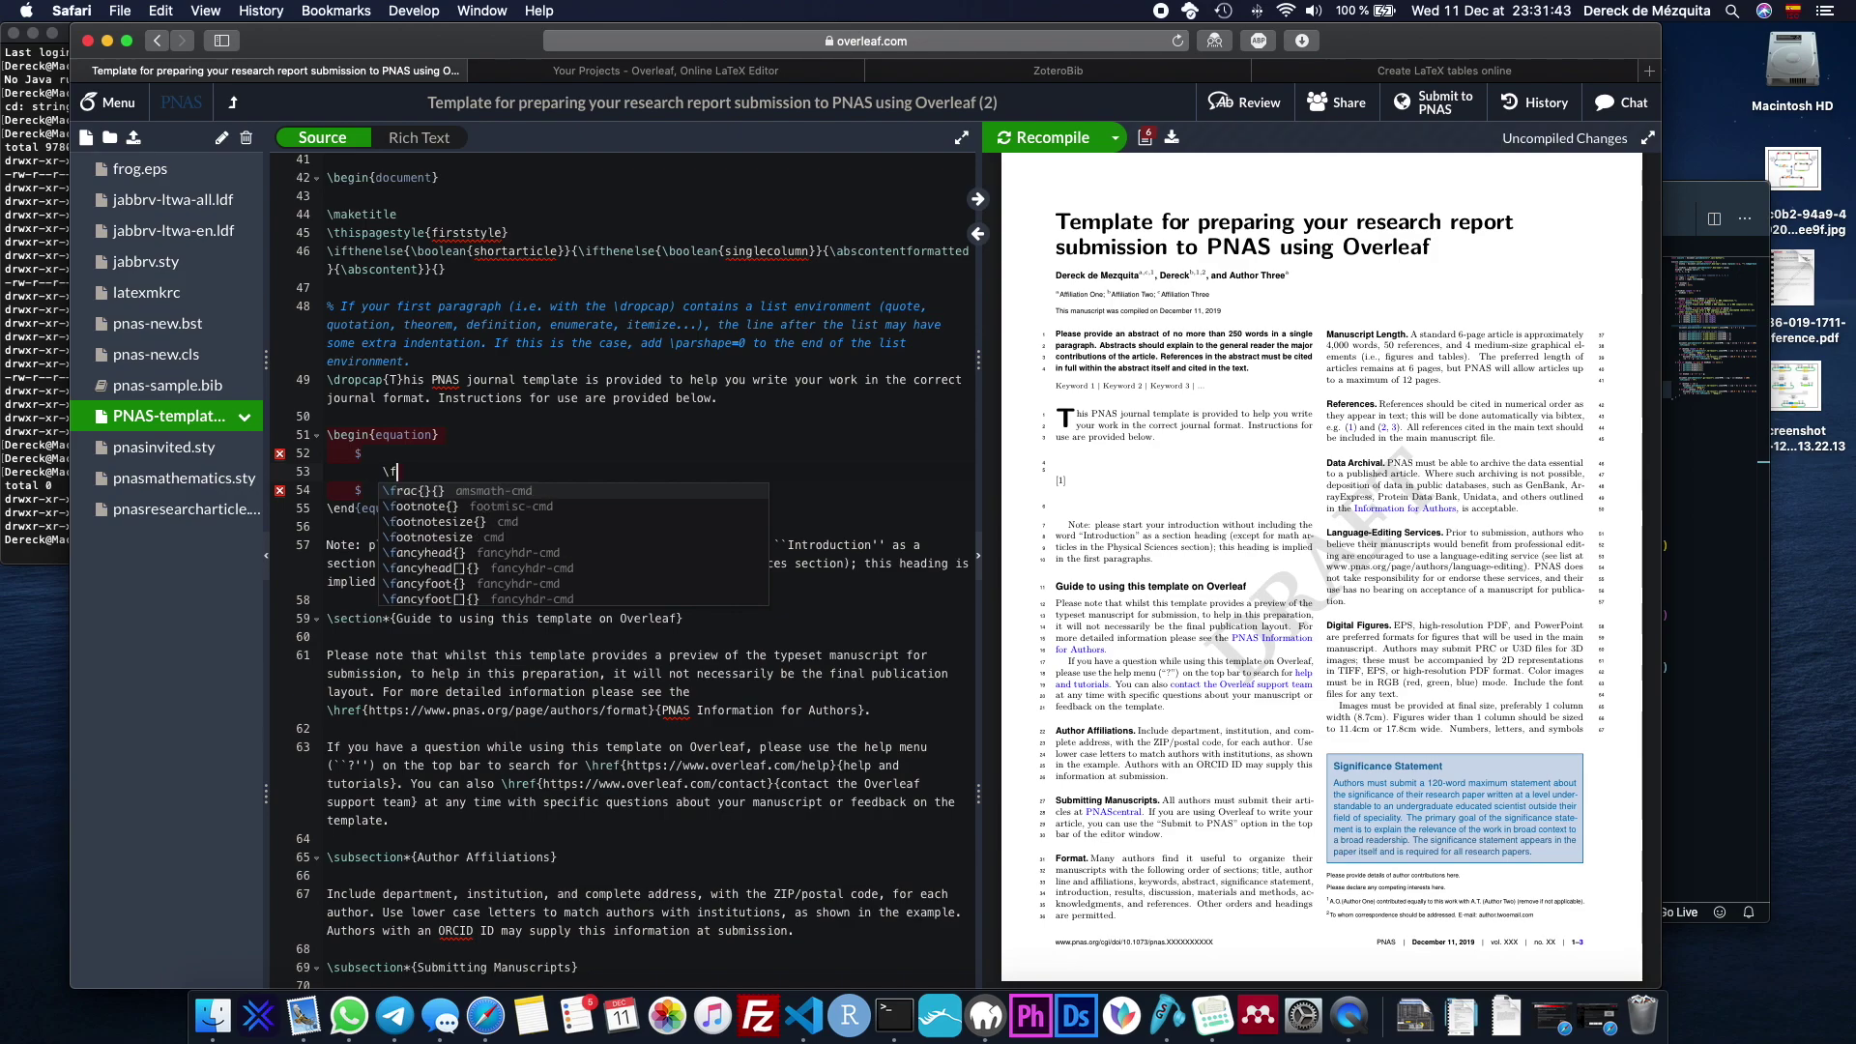
{"action": "key", "text": "Right"}
{"action": "key", "text": "Right"}
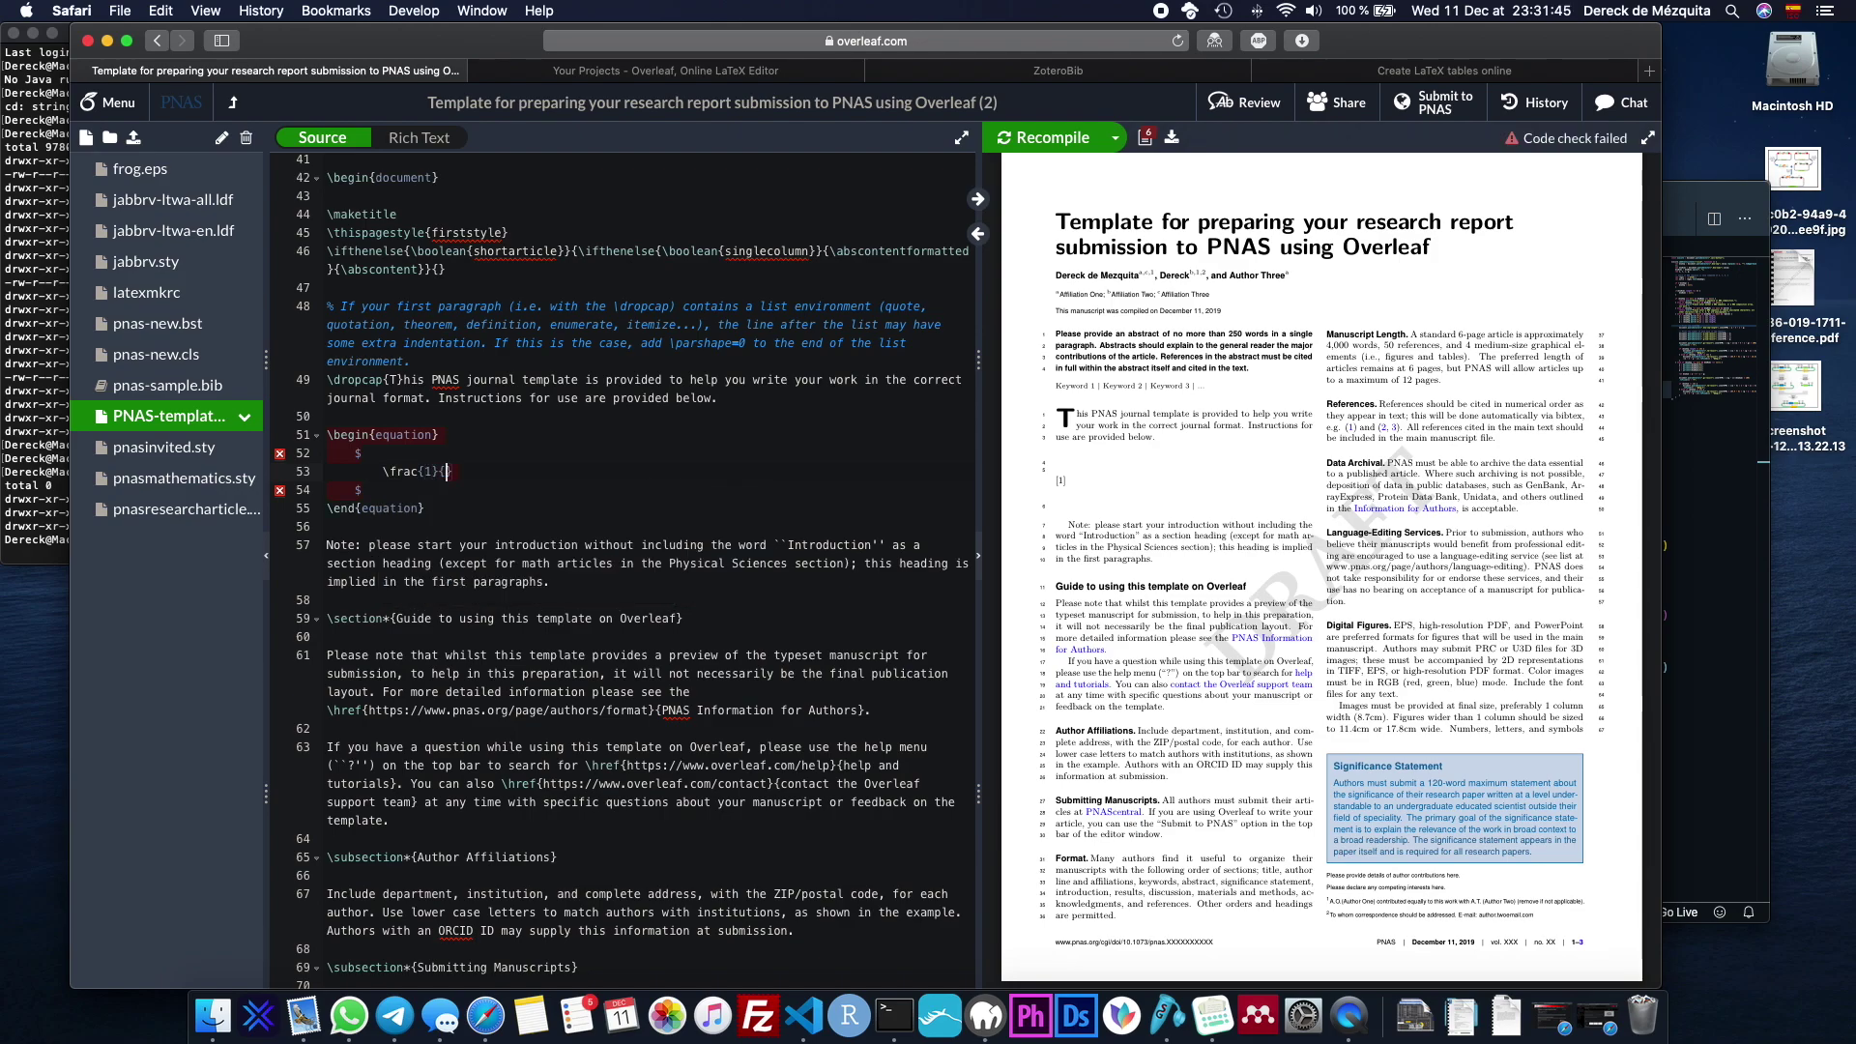
{"action": "type", "text": "2"}
{"action": "key", "text": "super+s"}
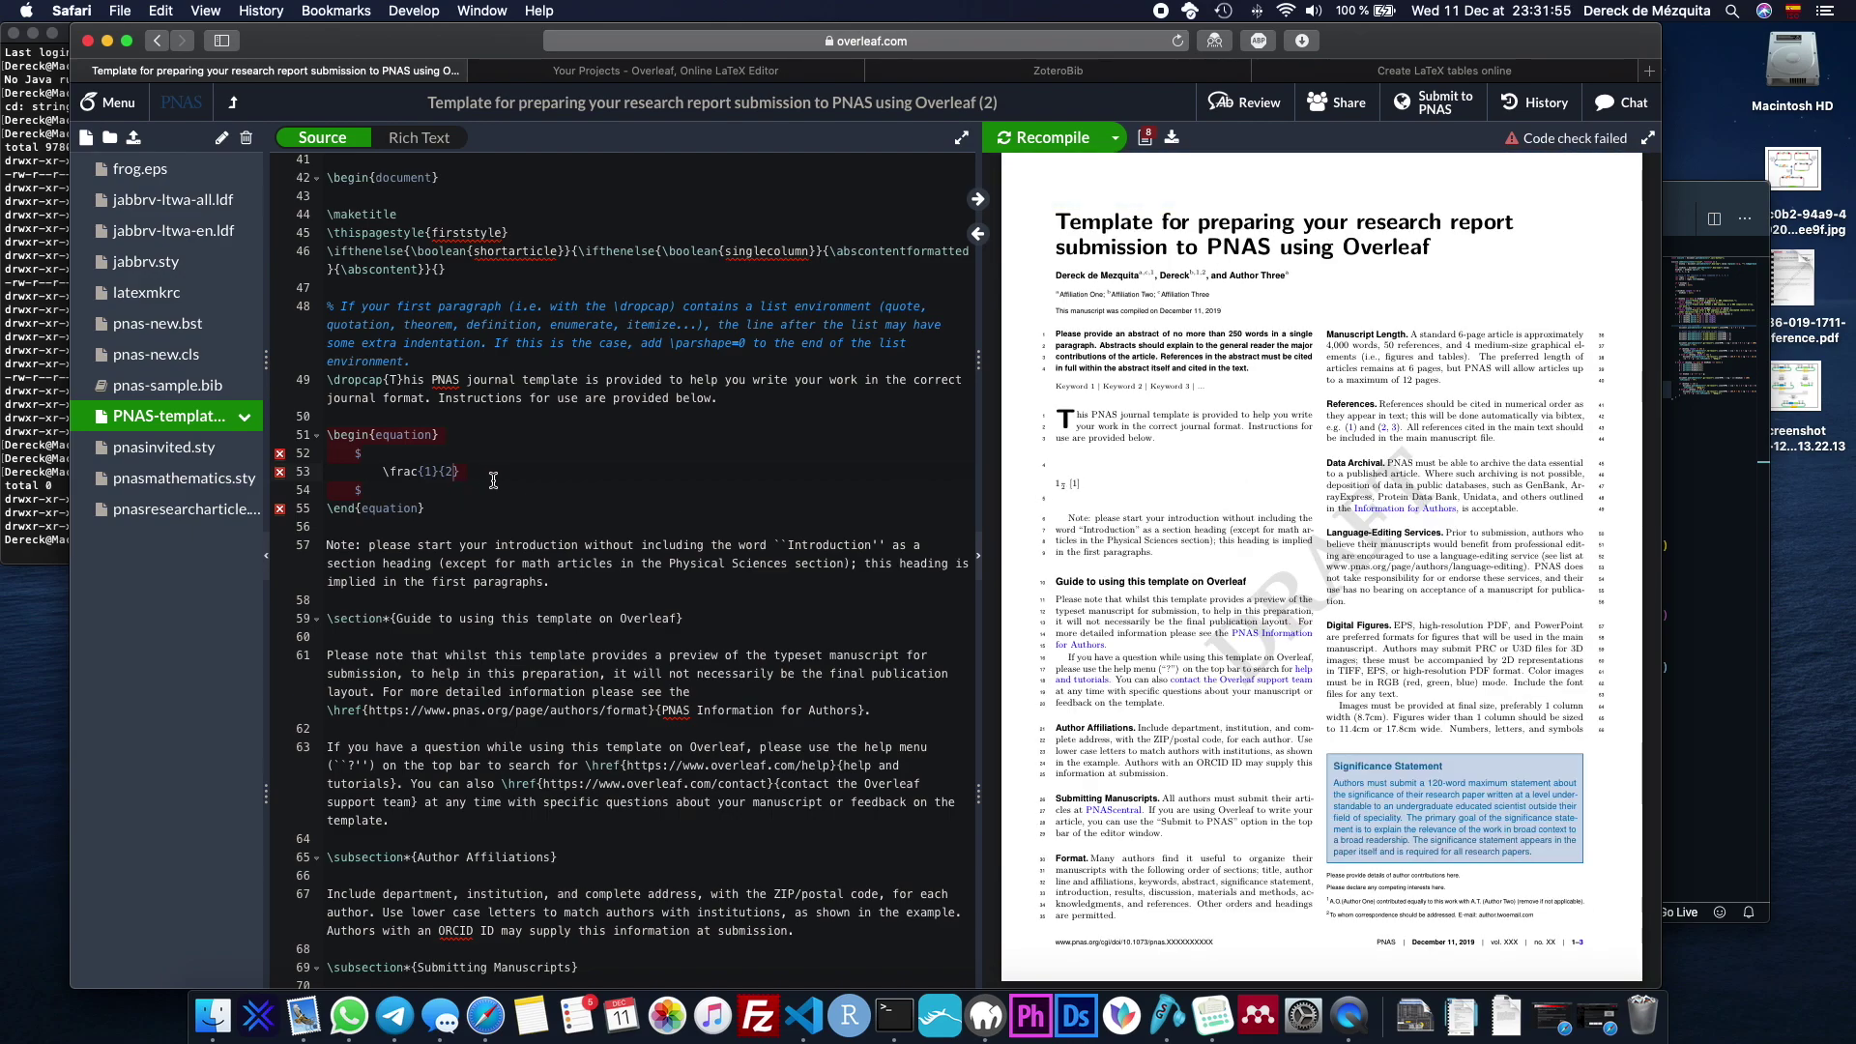
{"action": "left_click", "coordinate": [1050, 143]}
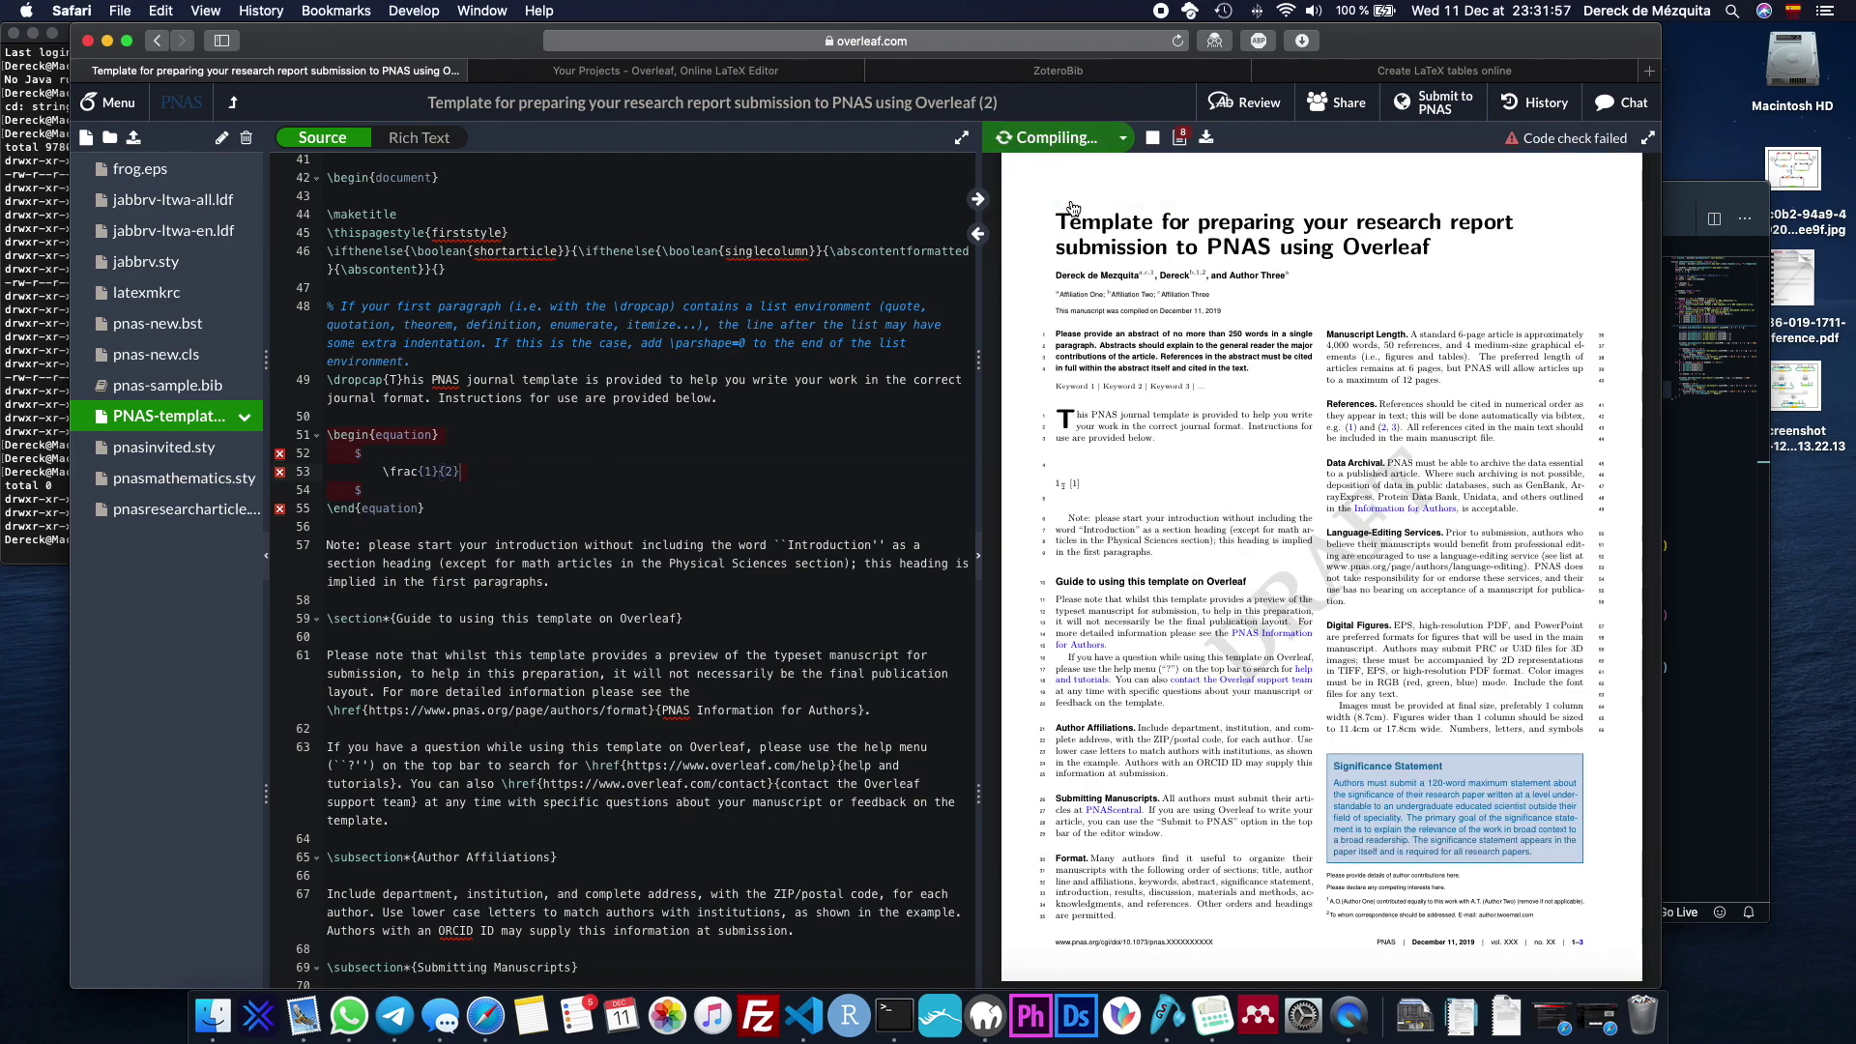
{"action": "left_click", "coordinate": [1069, 484]}
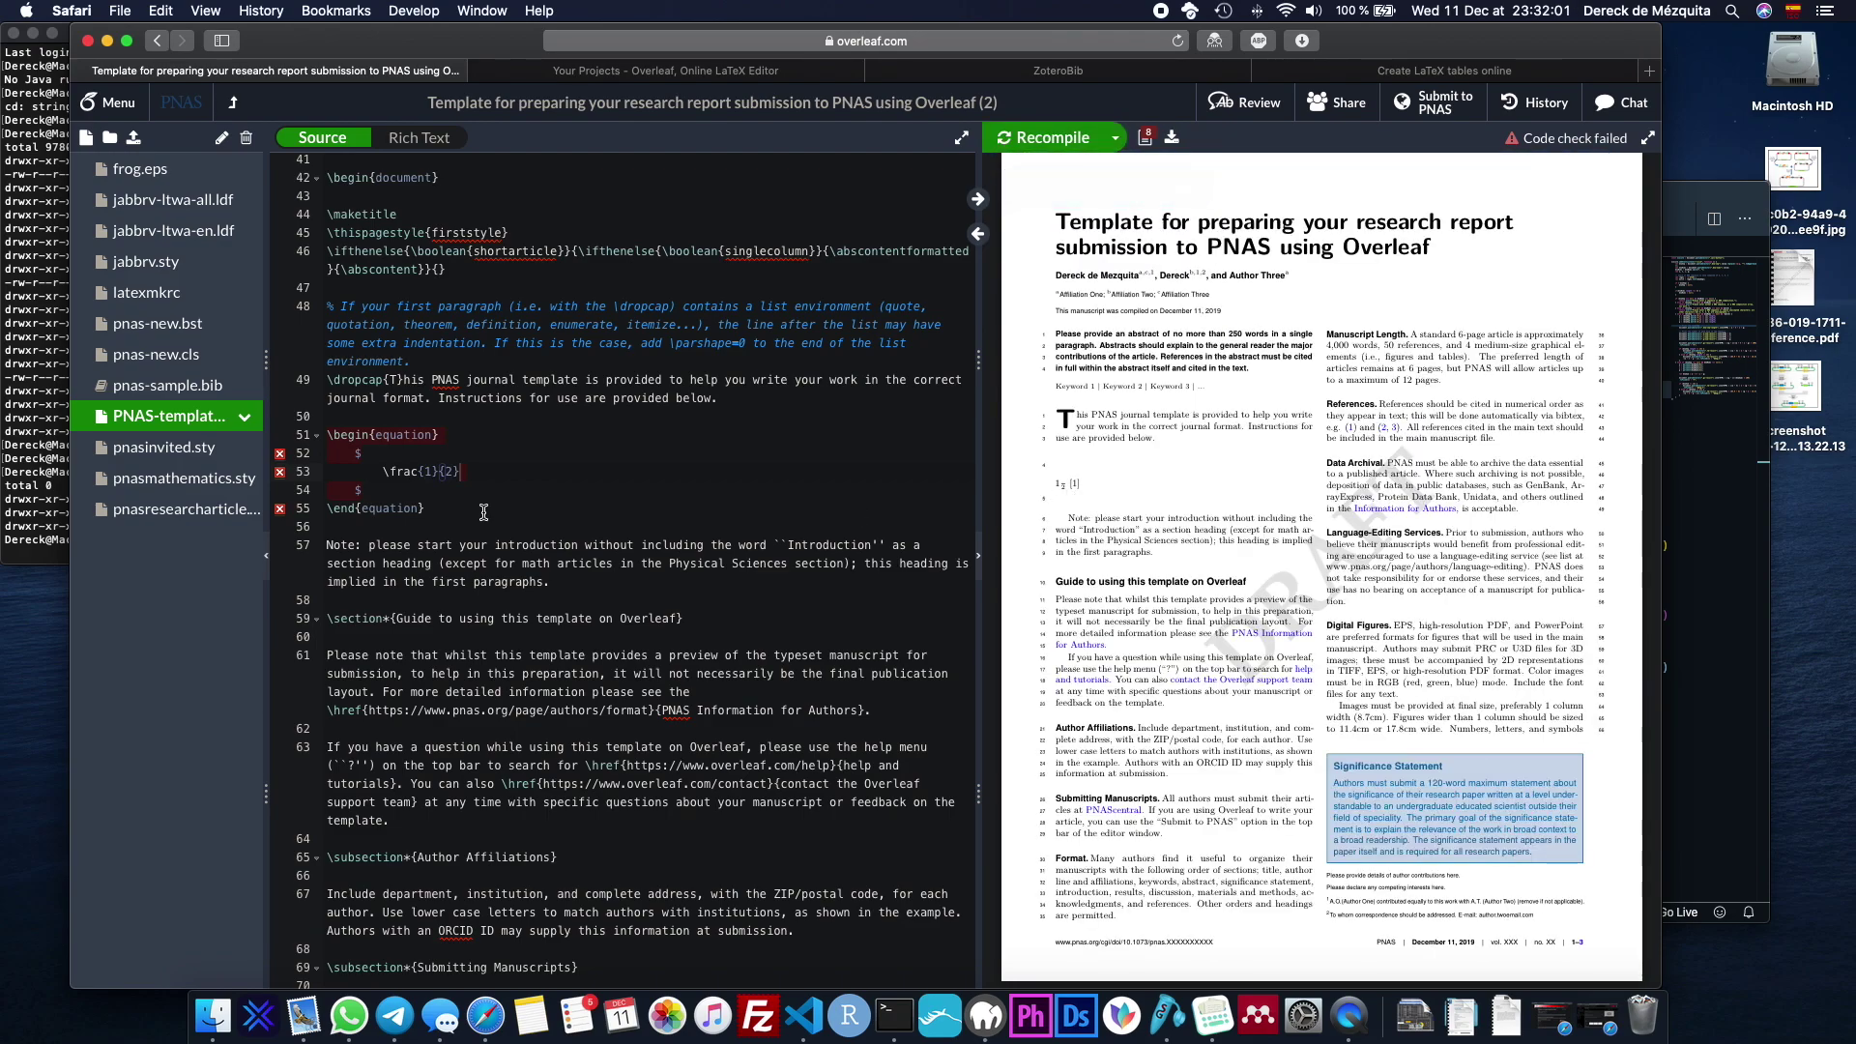
Add \label{ass:kiss} after \begin{equation} and start the sentence 'This will a reference to equation: see'.
{"action": "left_click", "coordinate": [483, 436]}
{"action": "type", "text": "\\"}
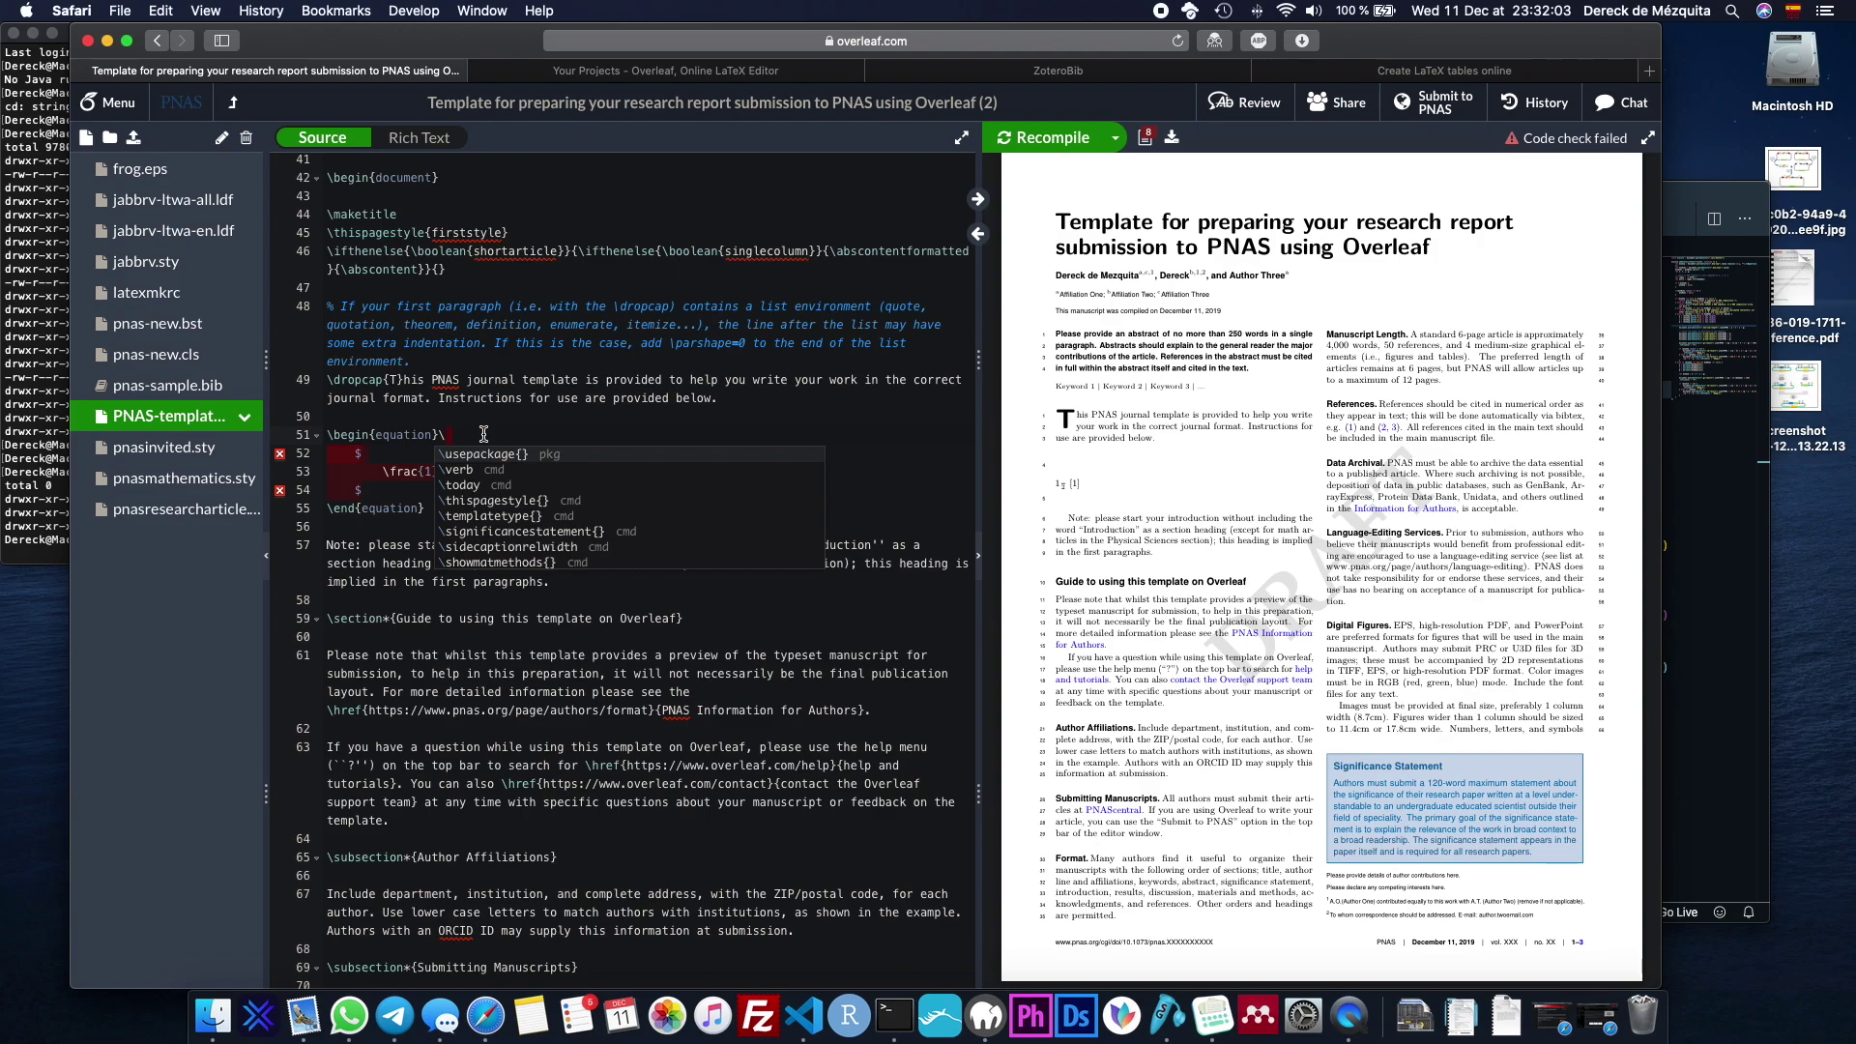
{"action": "type", "text": "label{"}
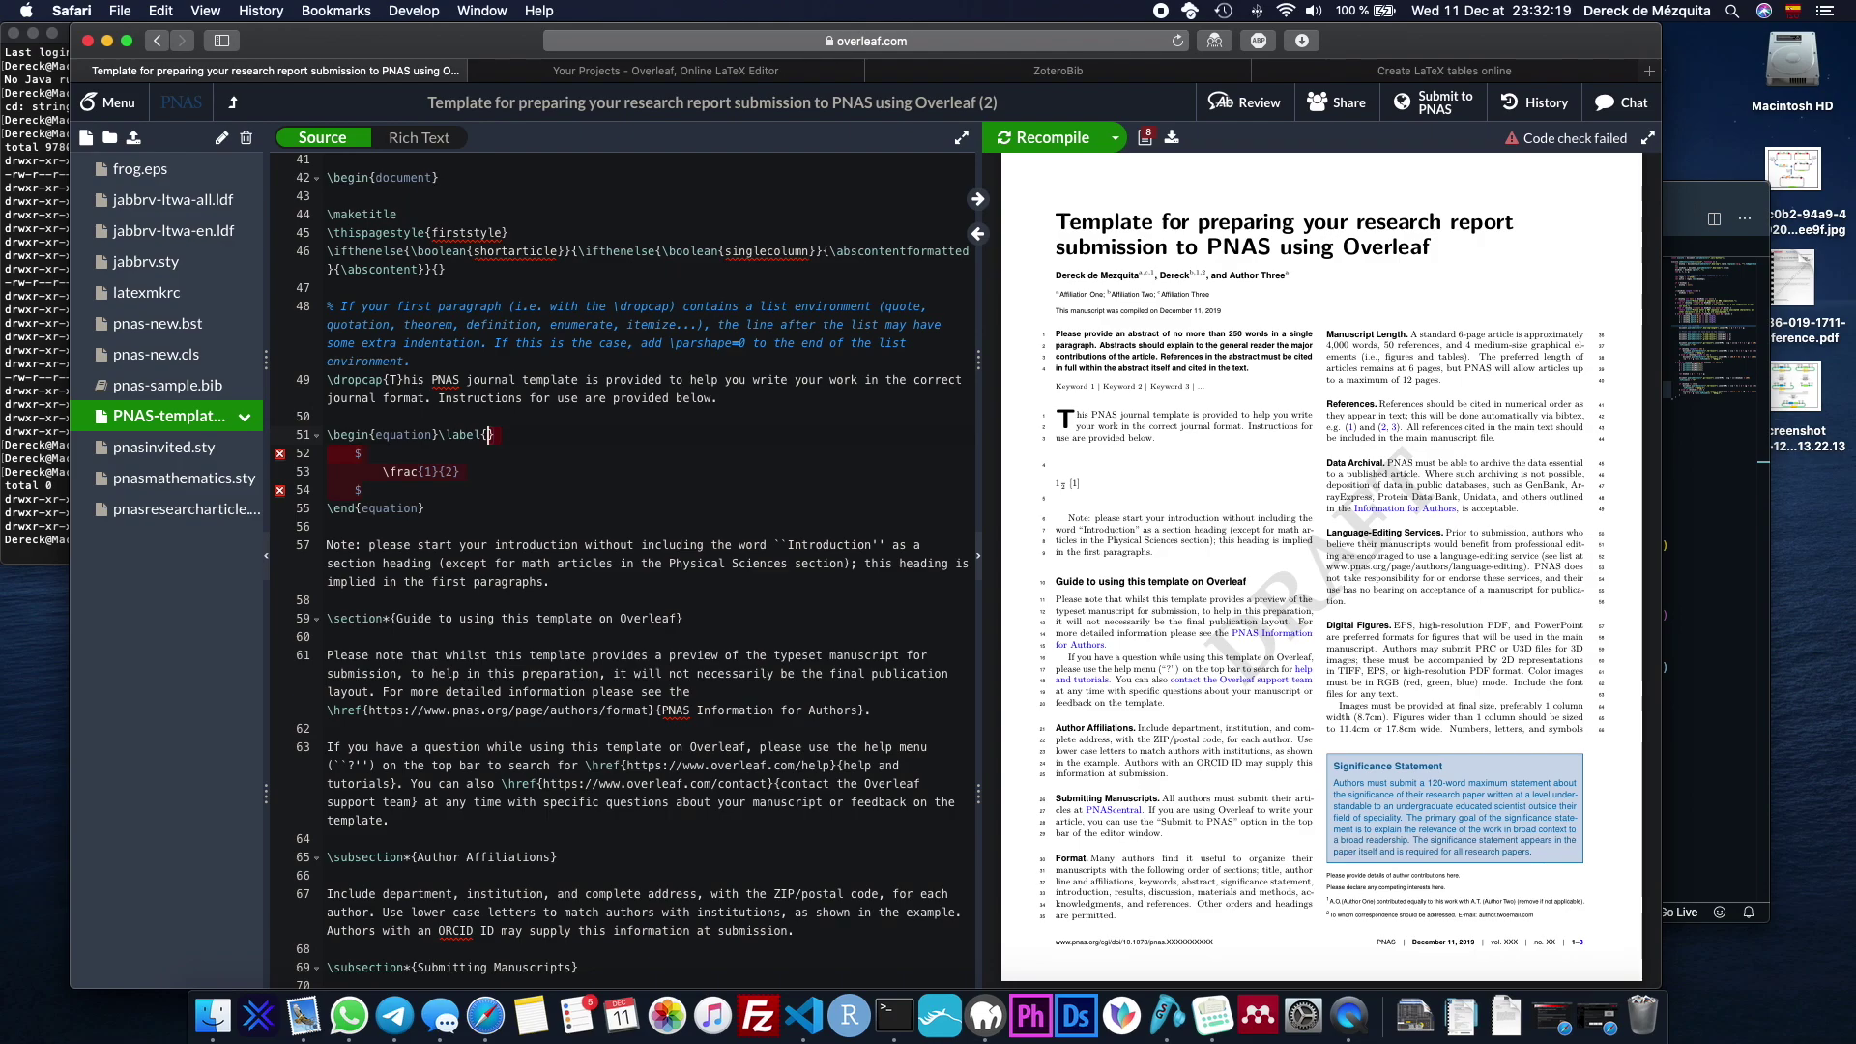
{"action": "type", "text": "ass:kiss This "}
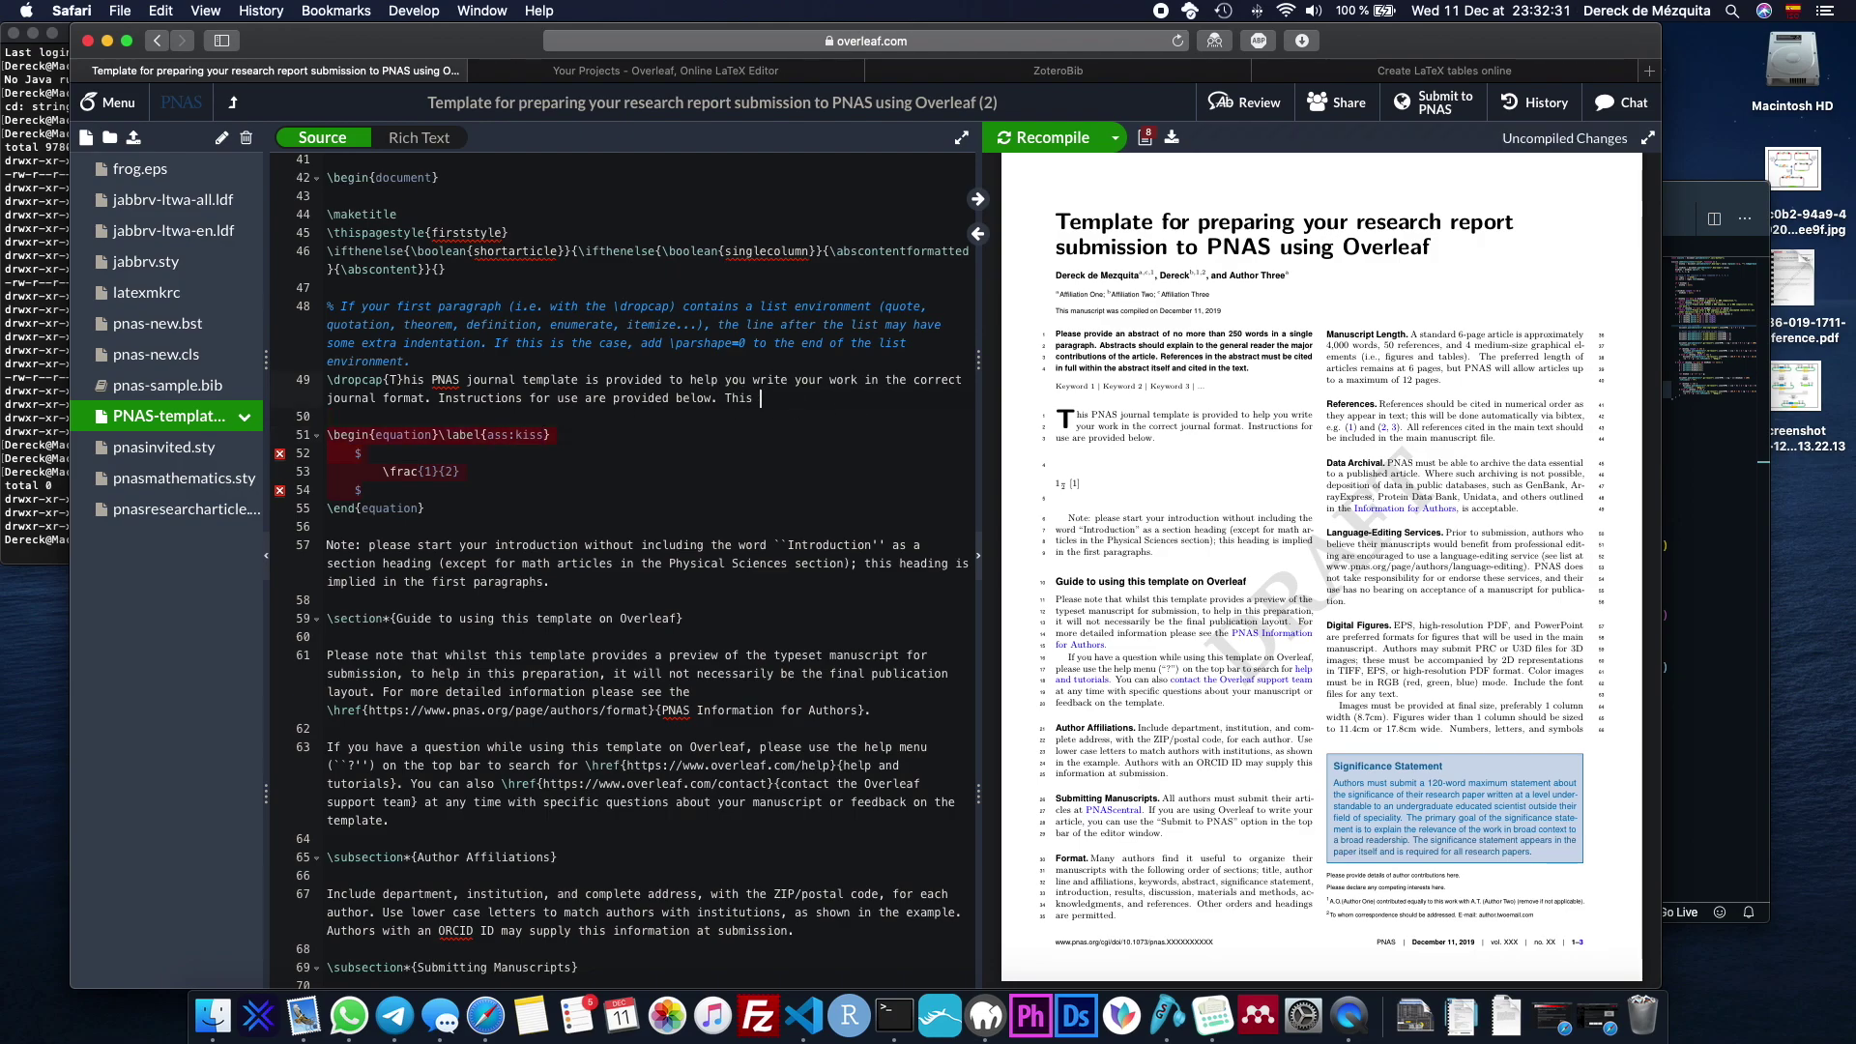
{"action": "type", "text": "will a reference to equation:"}
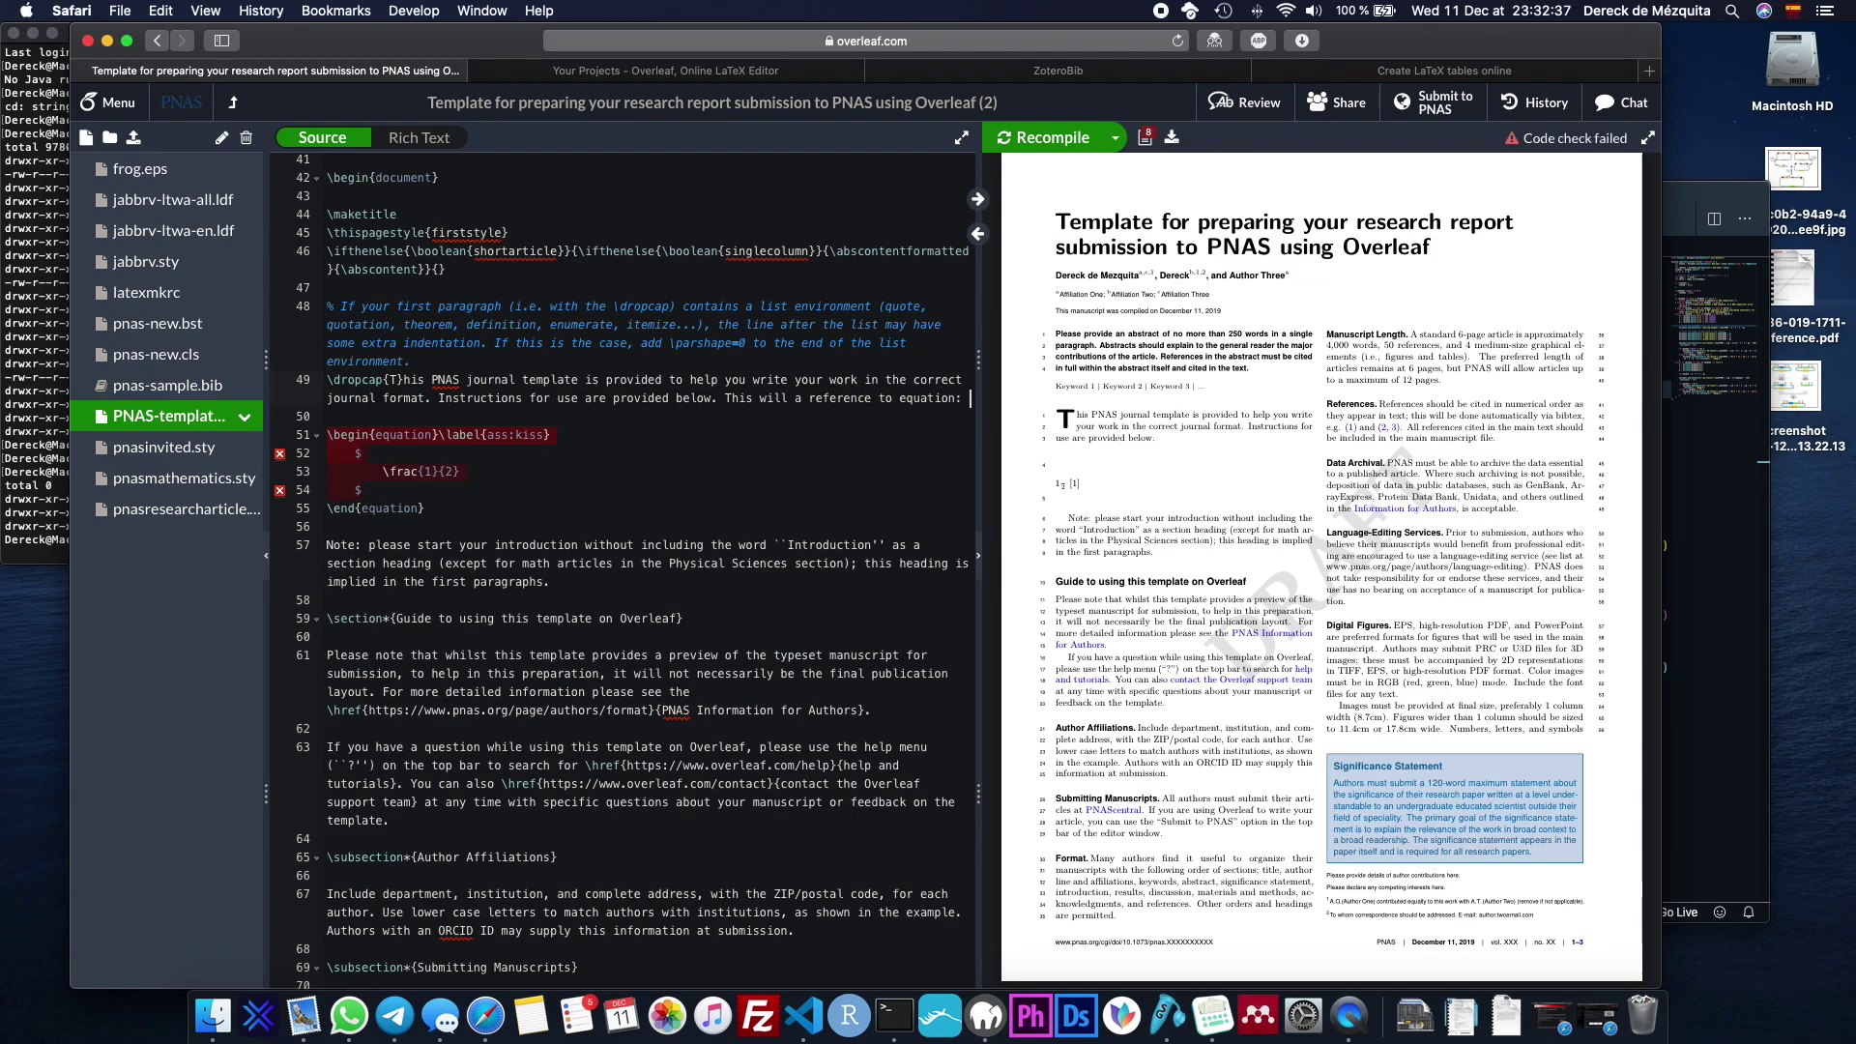
{"action": "type", "text": " see ea"}
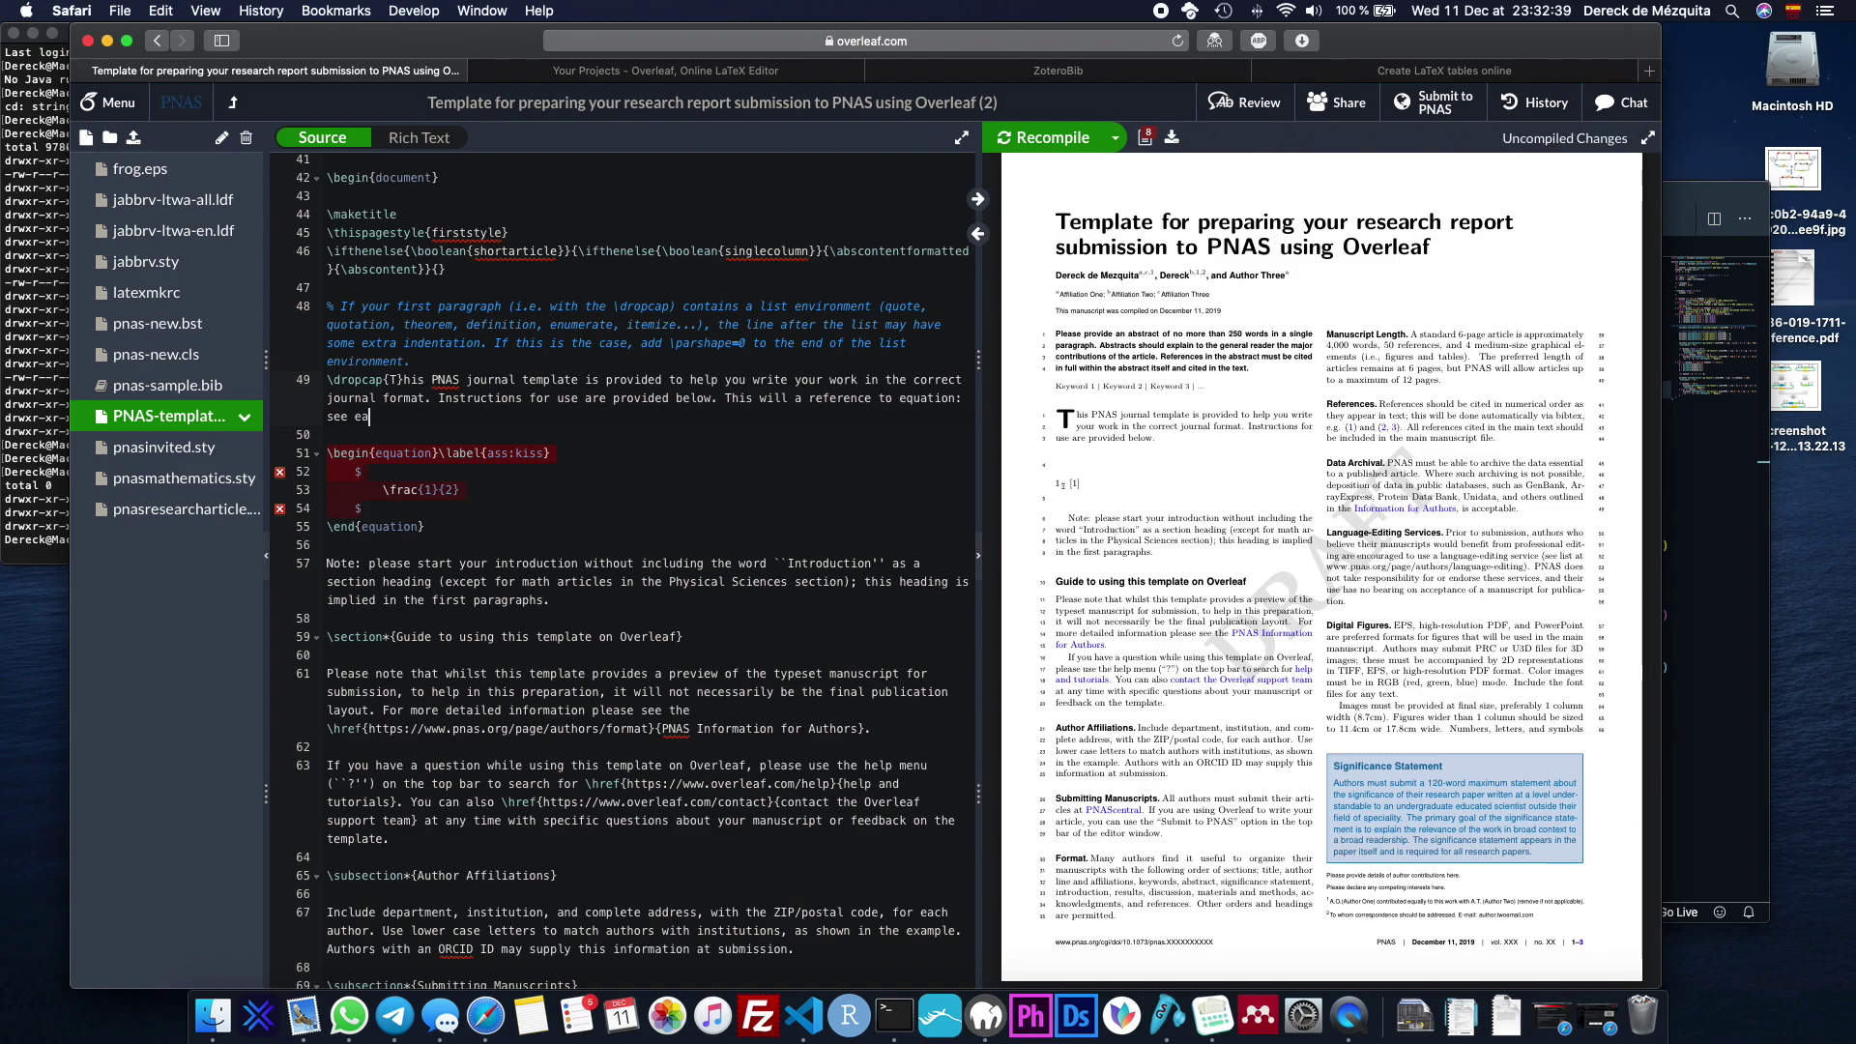
Finish the sentence with 'see equation \ref{ass:kiss}' from autocomplete and recompile.
{"action": "key", "text": "BackSpace"}
{"action": "key", "text": "BackSpace"}
{"action": "type", "text": "equati"}
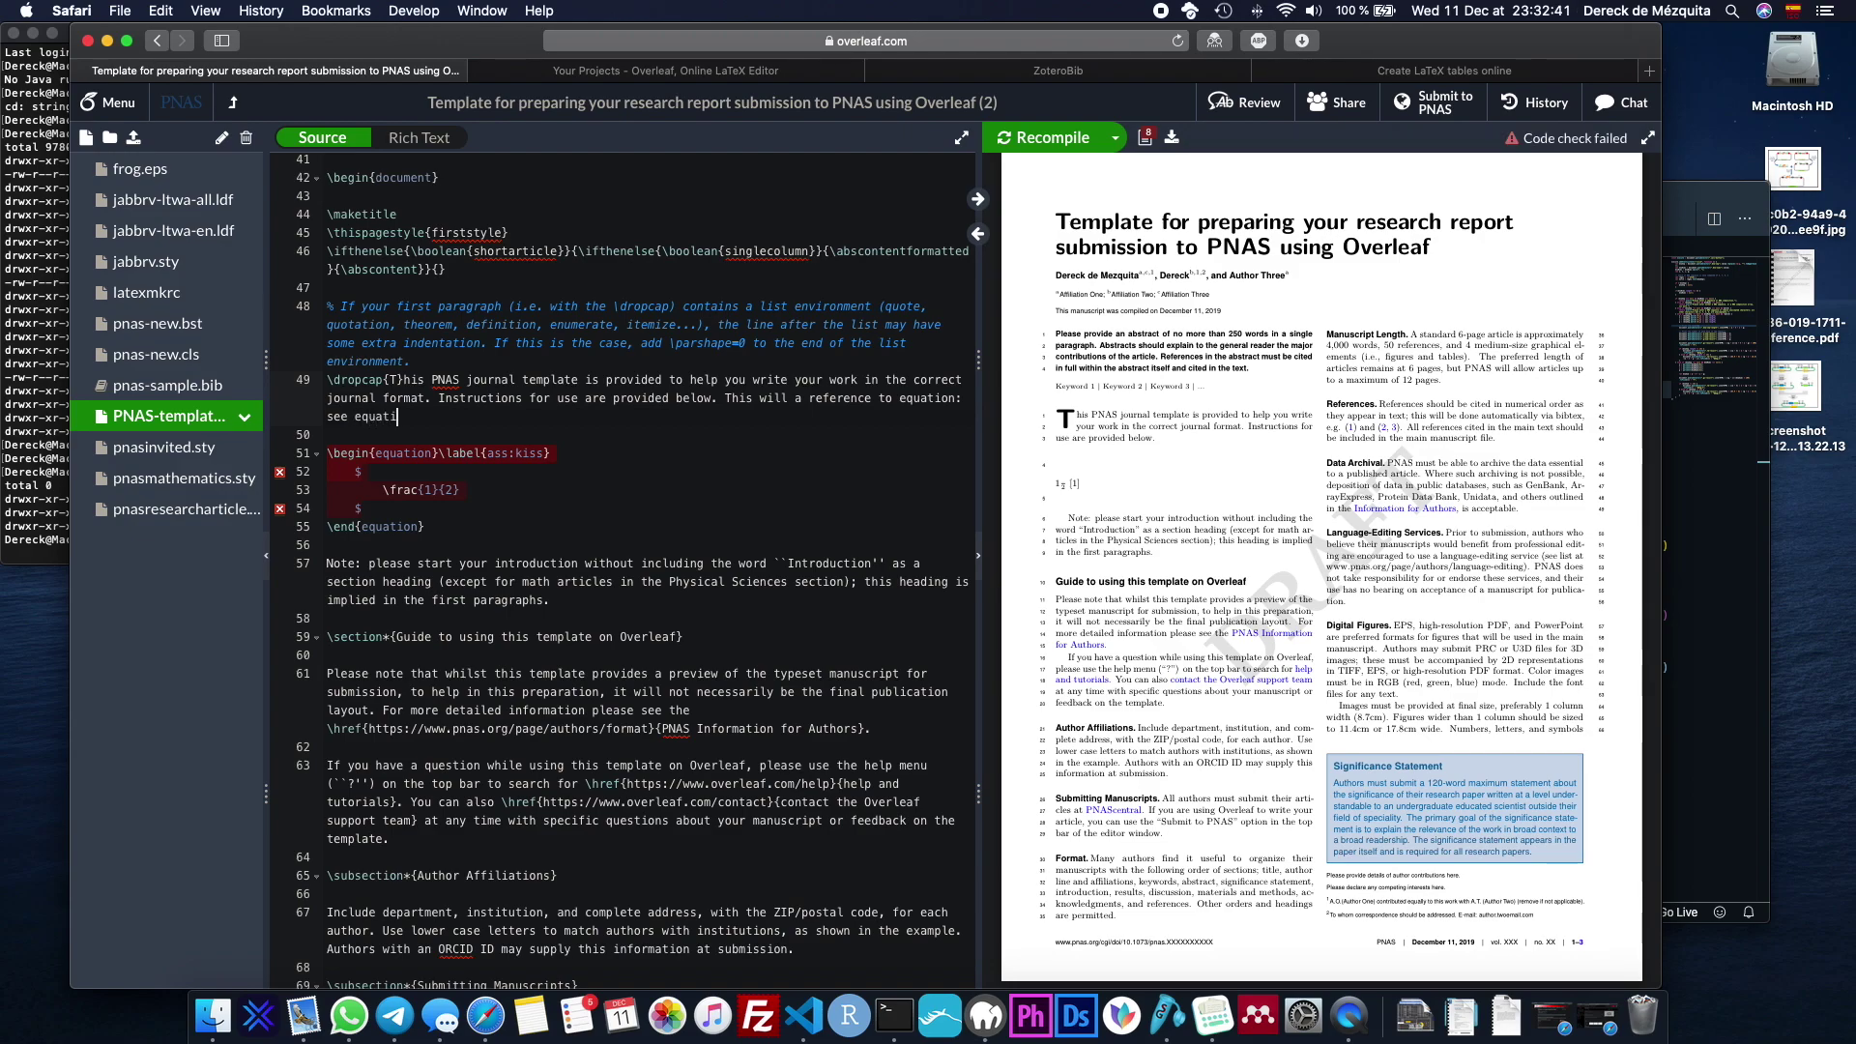
{"action": "type", "text": "on \\"}
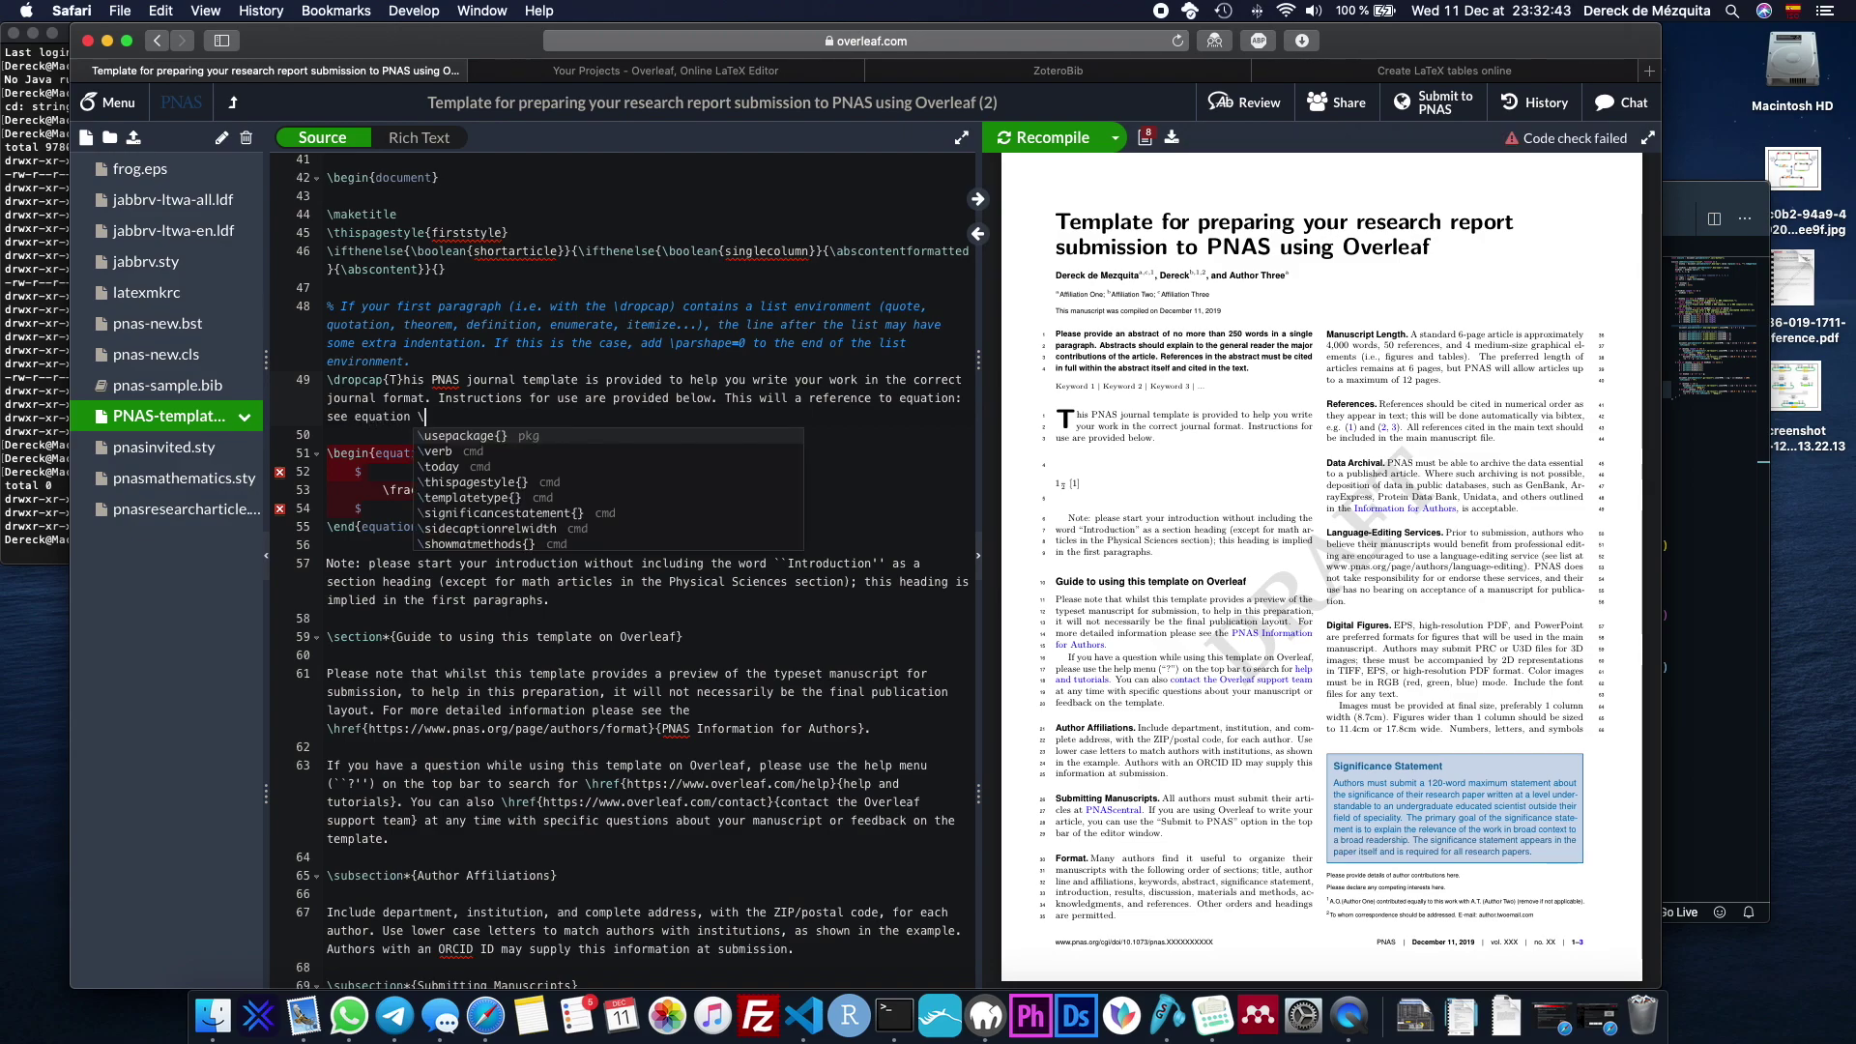
{"action": "type", "text": "ref{"}
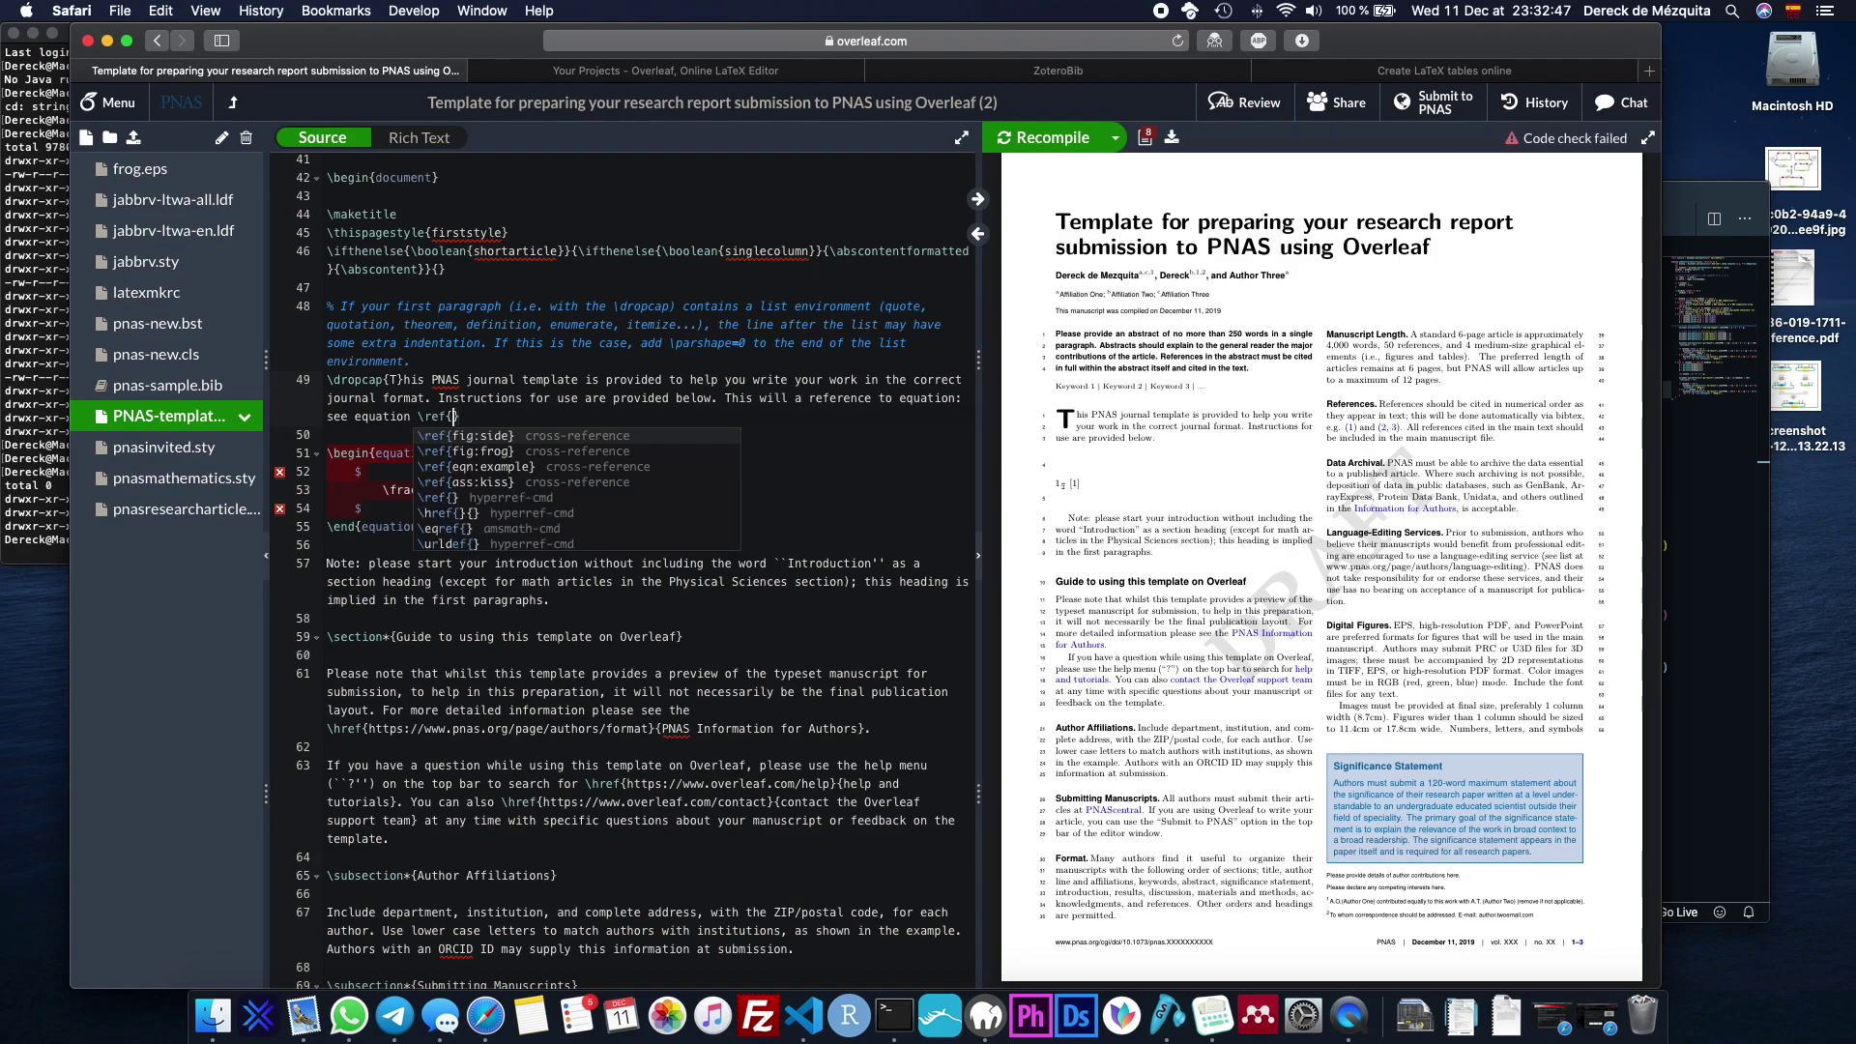
{"action": "key", "text": "Down"}
{"action": "key", "text": "Down"}
{"action": "key", "text": "Down"}
{"action": "key", "text": "Up"}
{"action": "key", "text": "Up"}
{"action": "key", "text": "Up"}
{"action": "key", "text": "Down"}
{"action": "key", "text": "Down"}
{"action": "key", "text": "Down"}
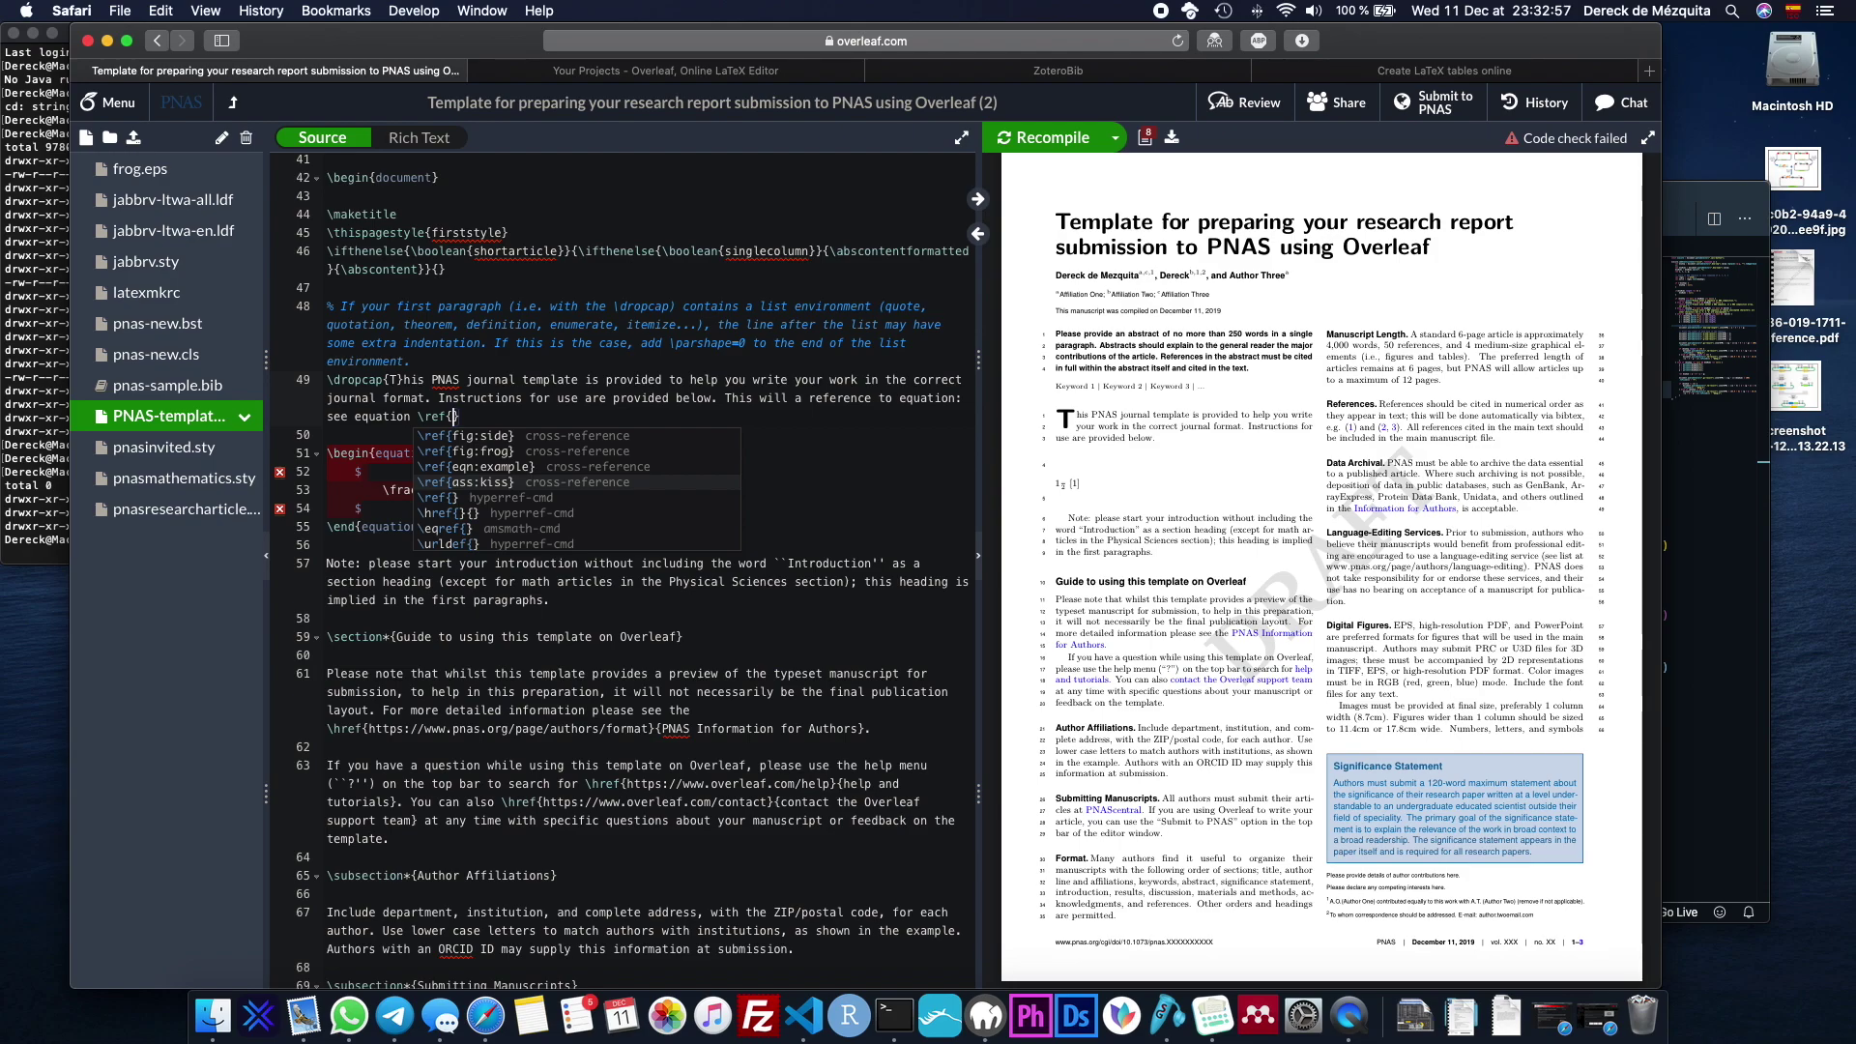
{"action": "key", "text": "Return"}
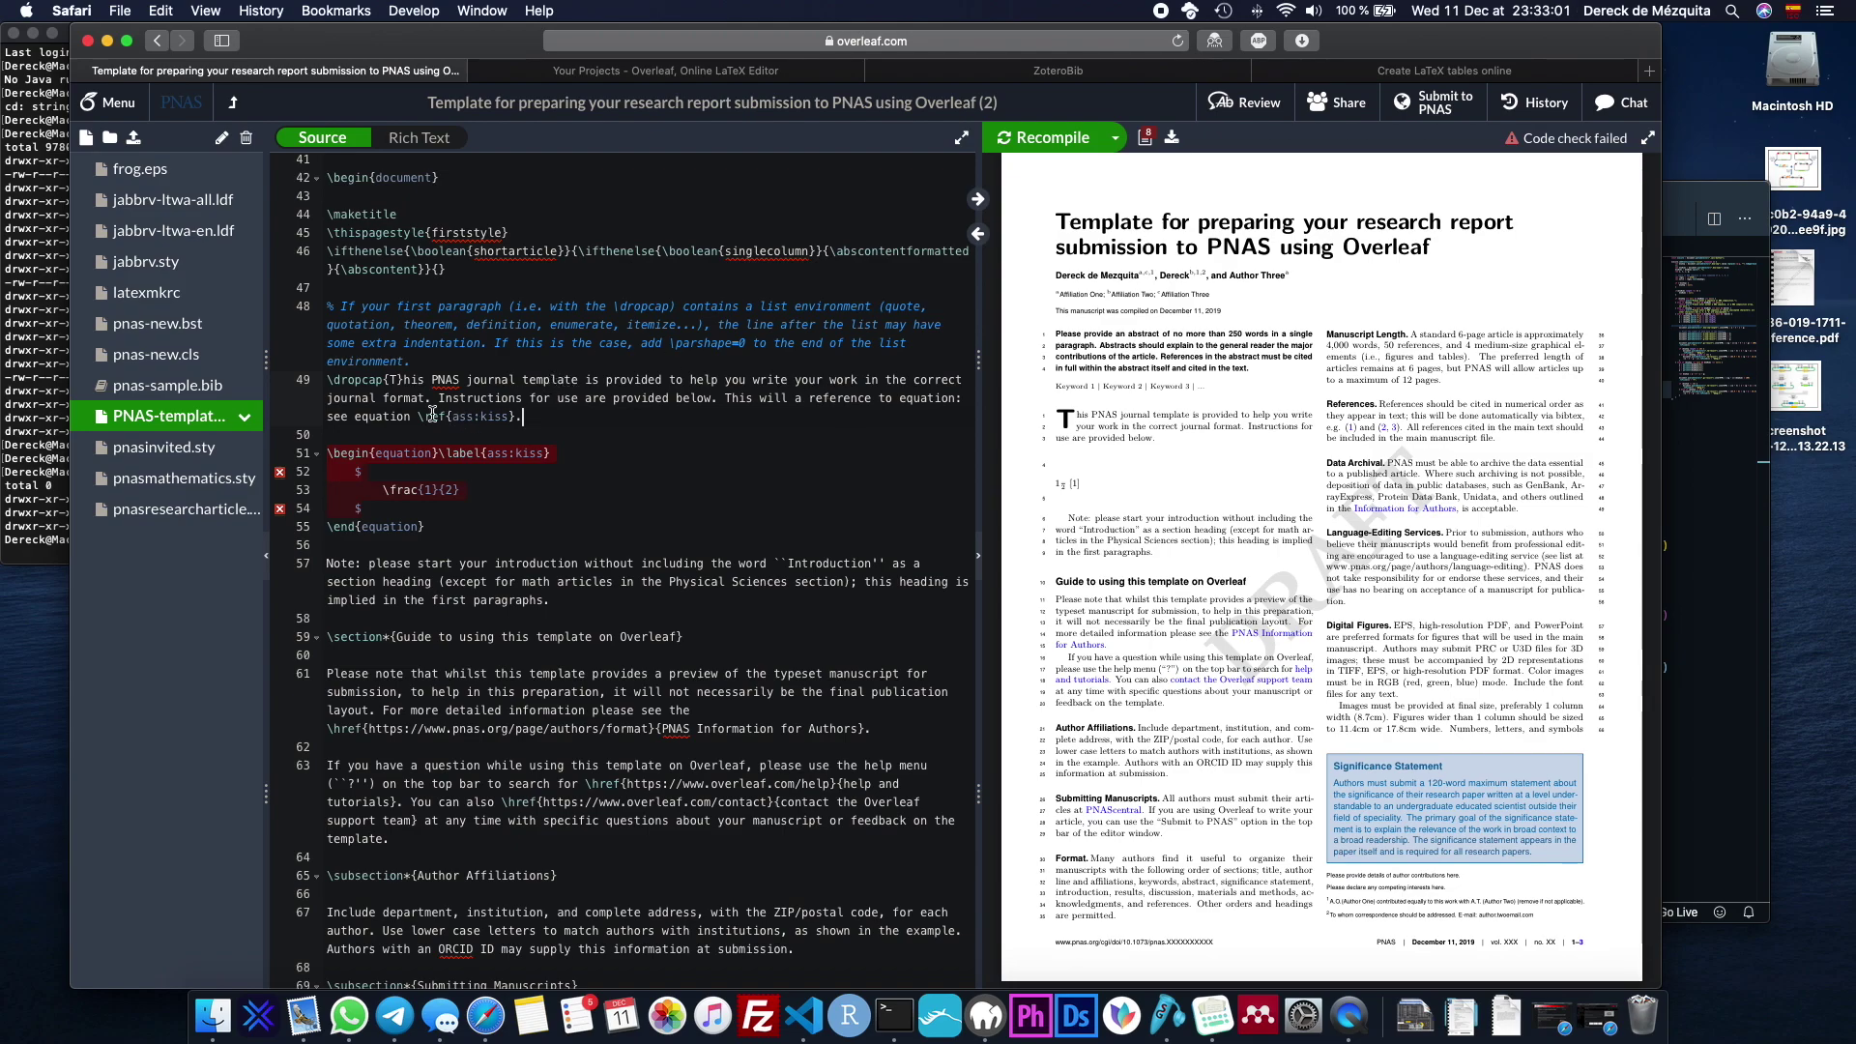
{"action": "double_click", "coordinate": [473, 415]}
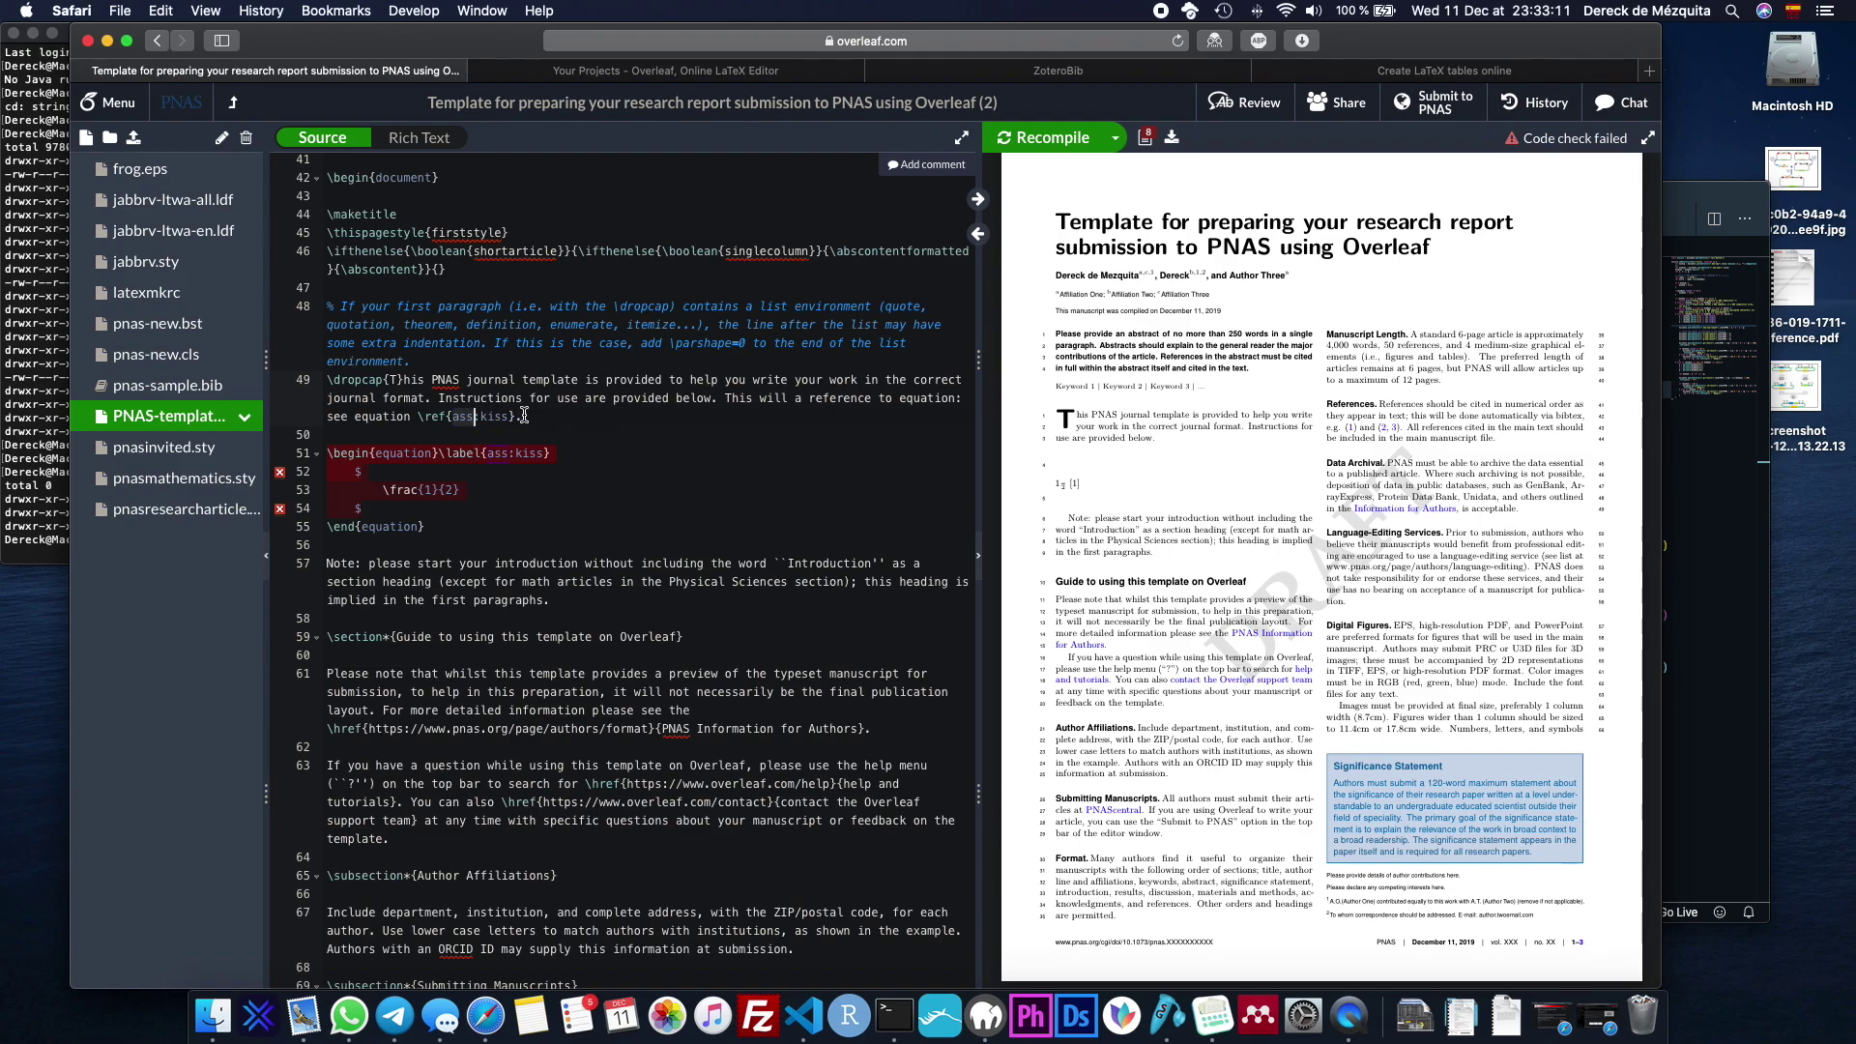
{"action": "left_click", "coordinate": [563, 429]}
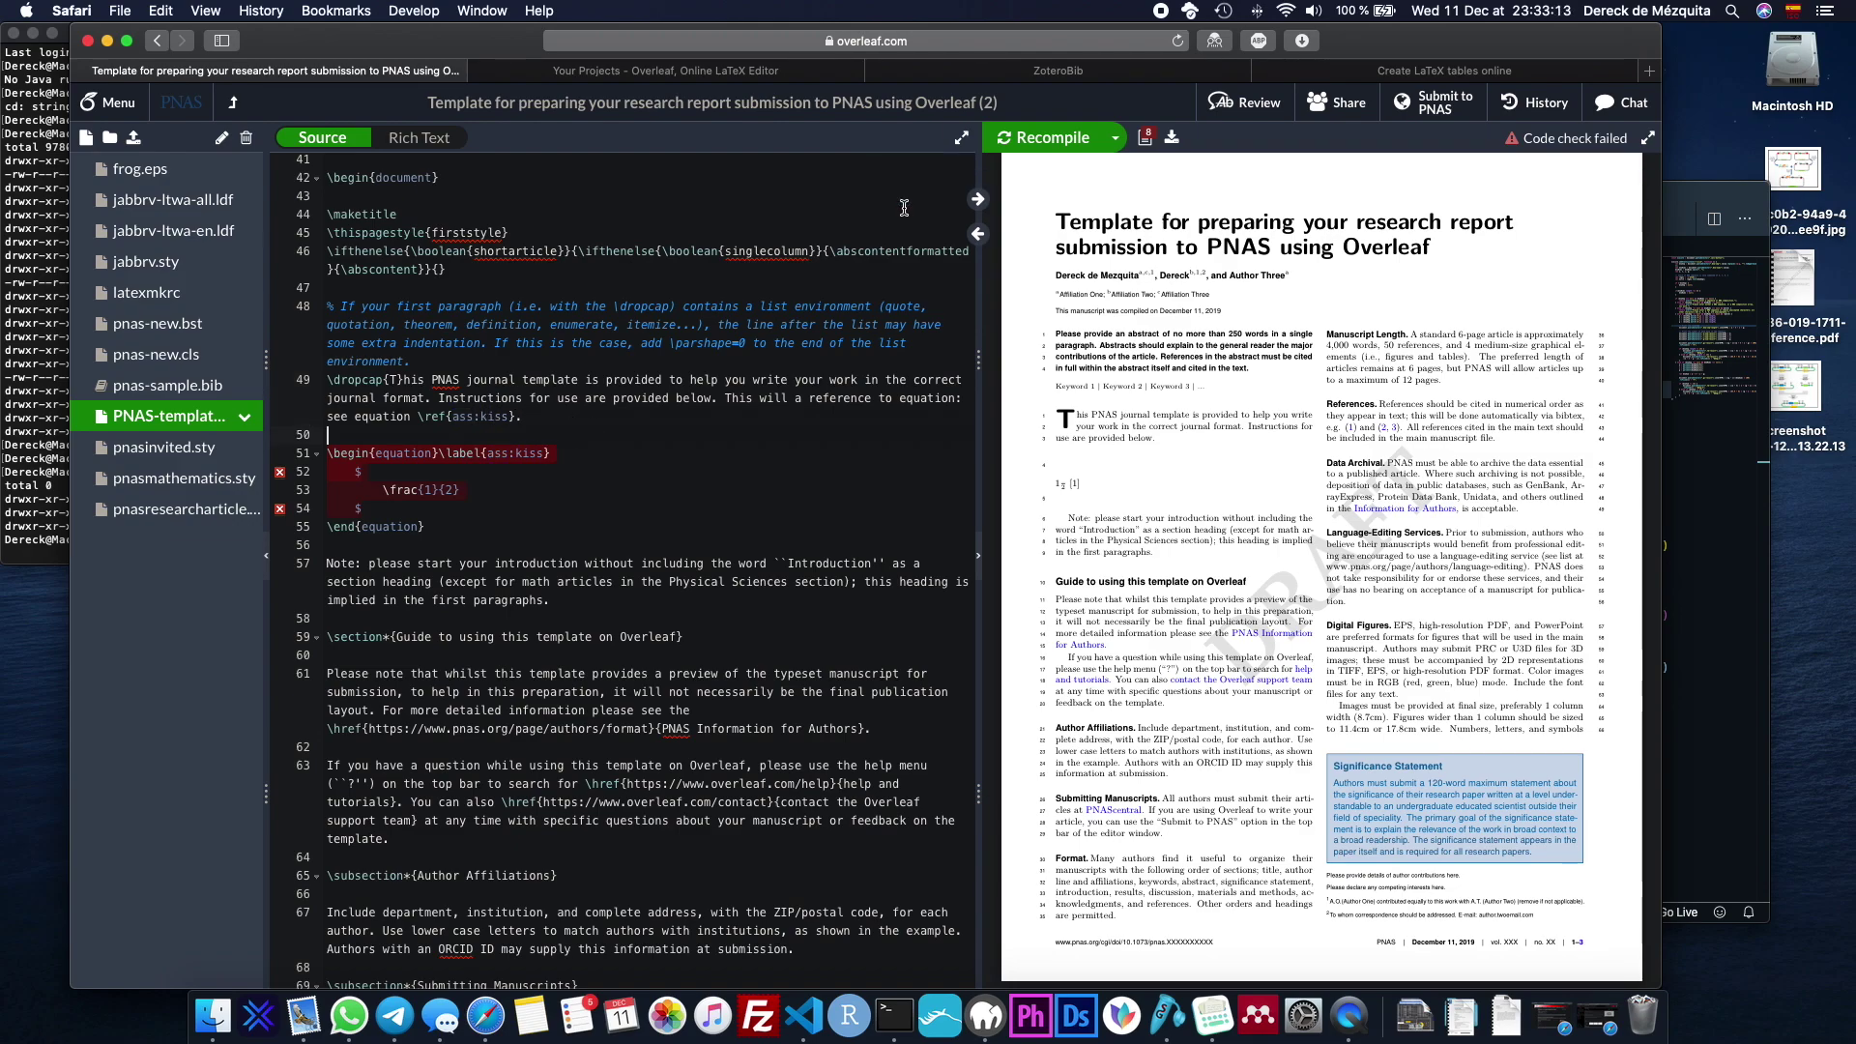
Remove the stray dollar signs above and below the fraction and recompile.
{"action": "left_click", "coordinate": [1043, 137]}
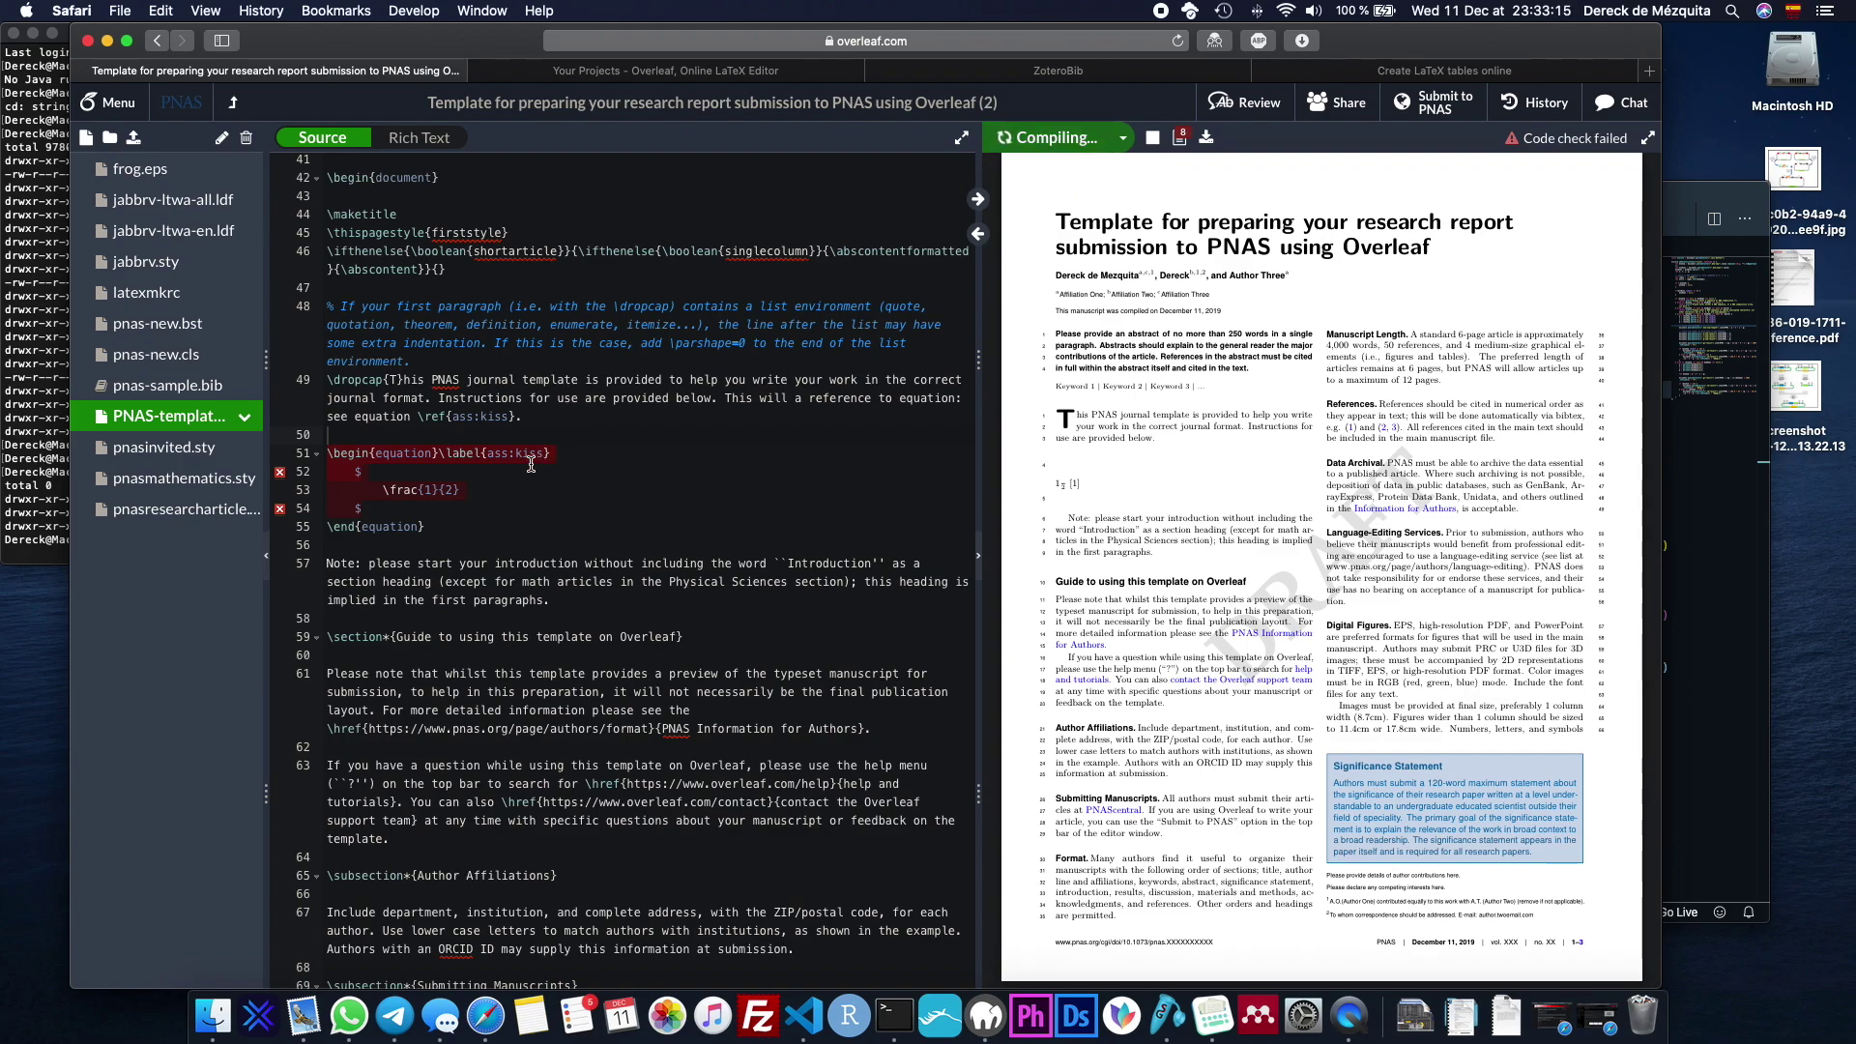
{"action": "left_click", "coordinate": [397, 474]}
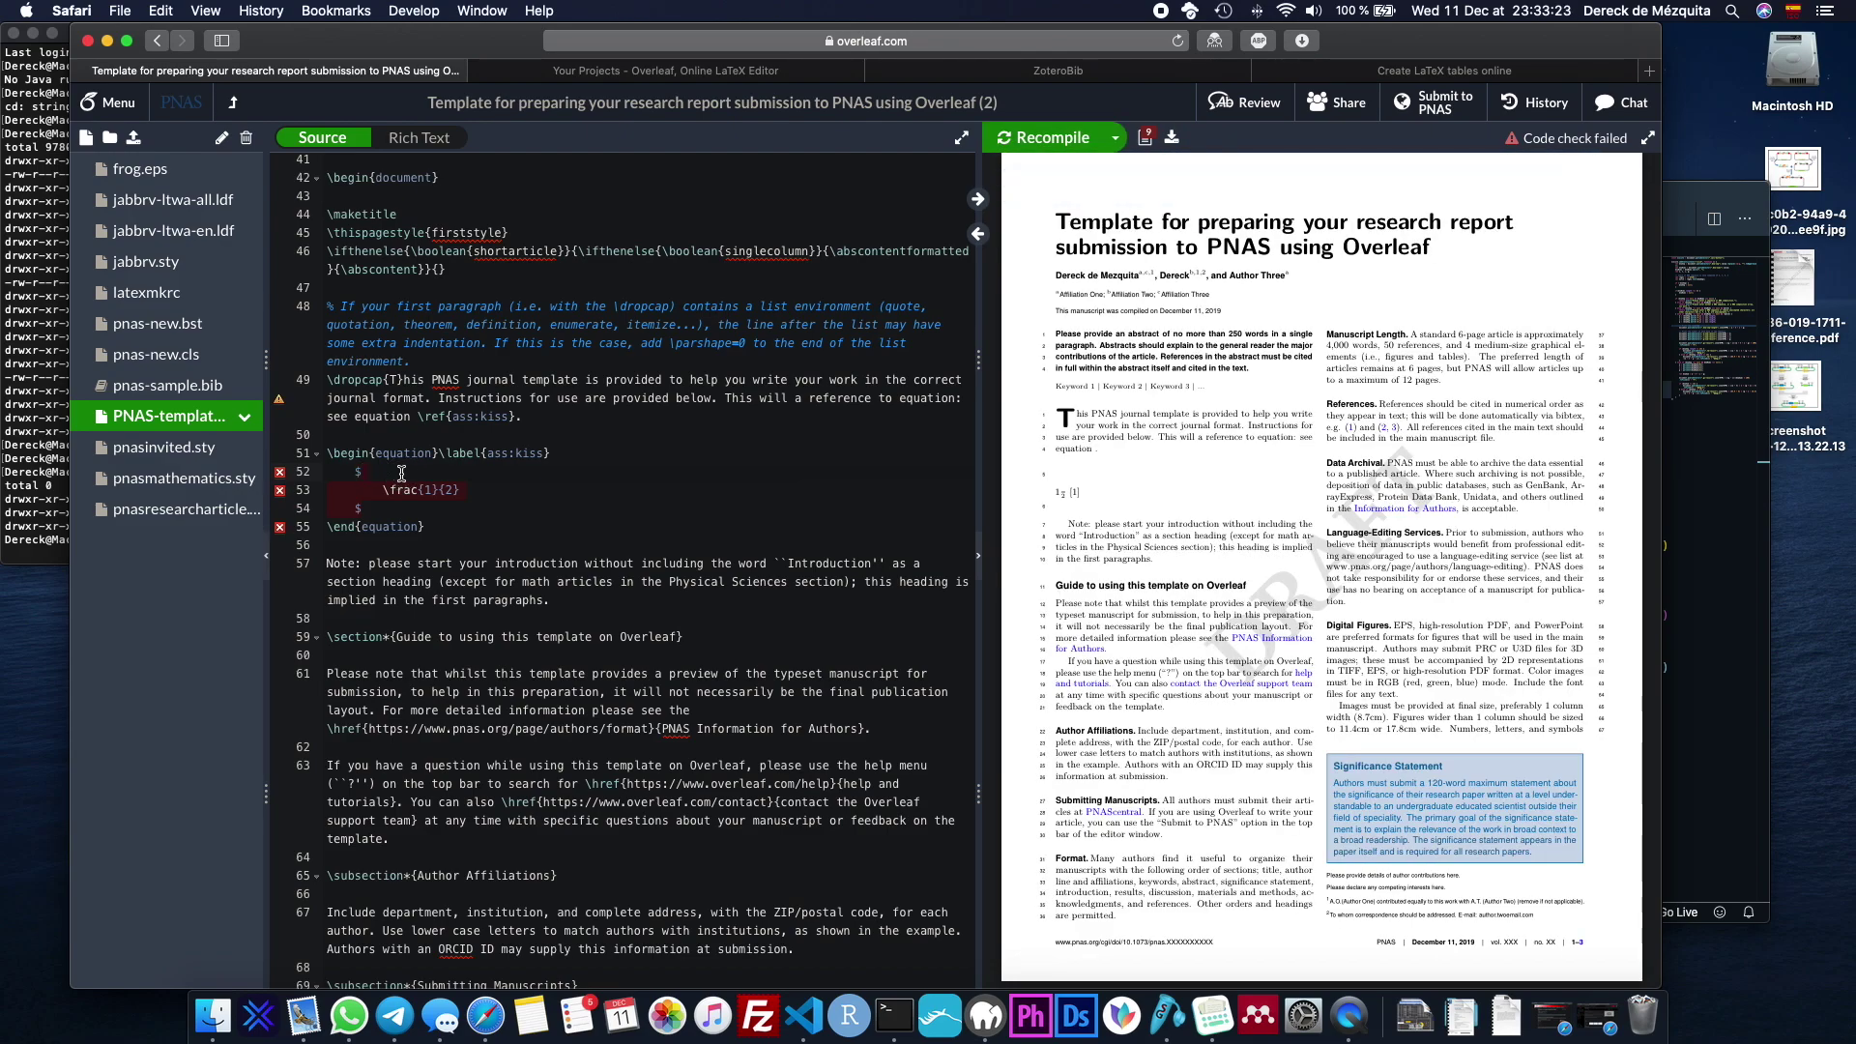
{"action": "key", "text": "BackSpace"}
{"action": "key", "text": "Down"}
{"action": "key", "text": "Down"}
{"action": "key", "text": "BackSpace"}
{"action": "left_click", "coordinate": [1037, 142]}
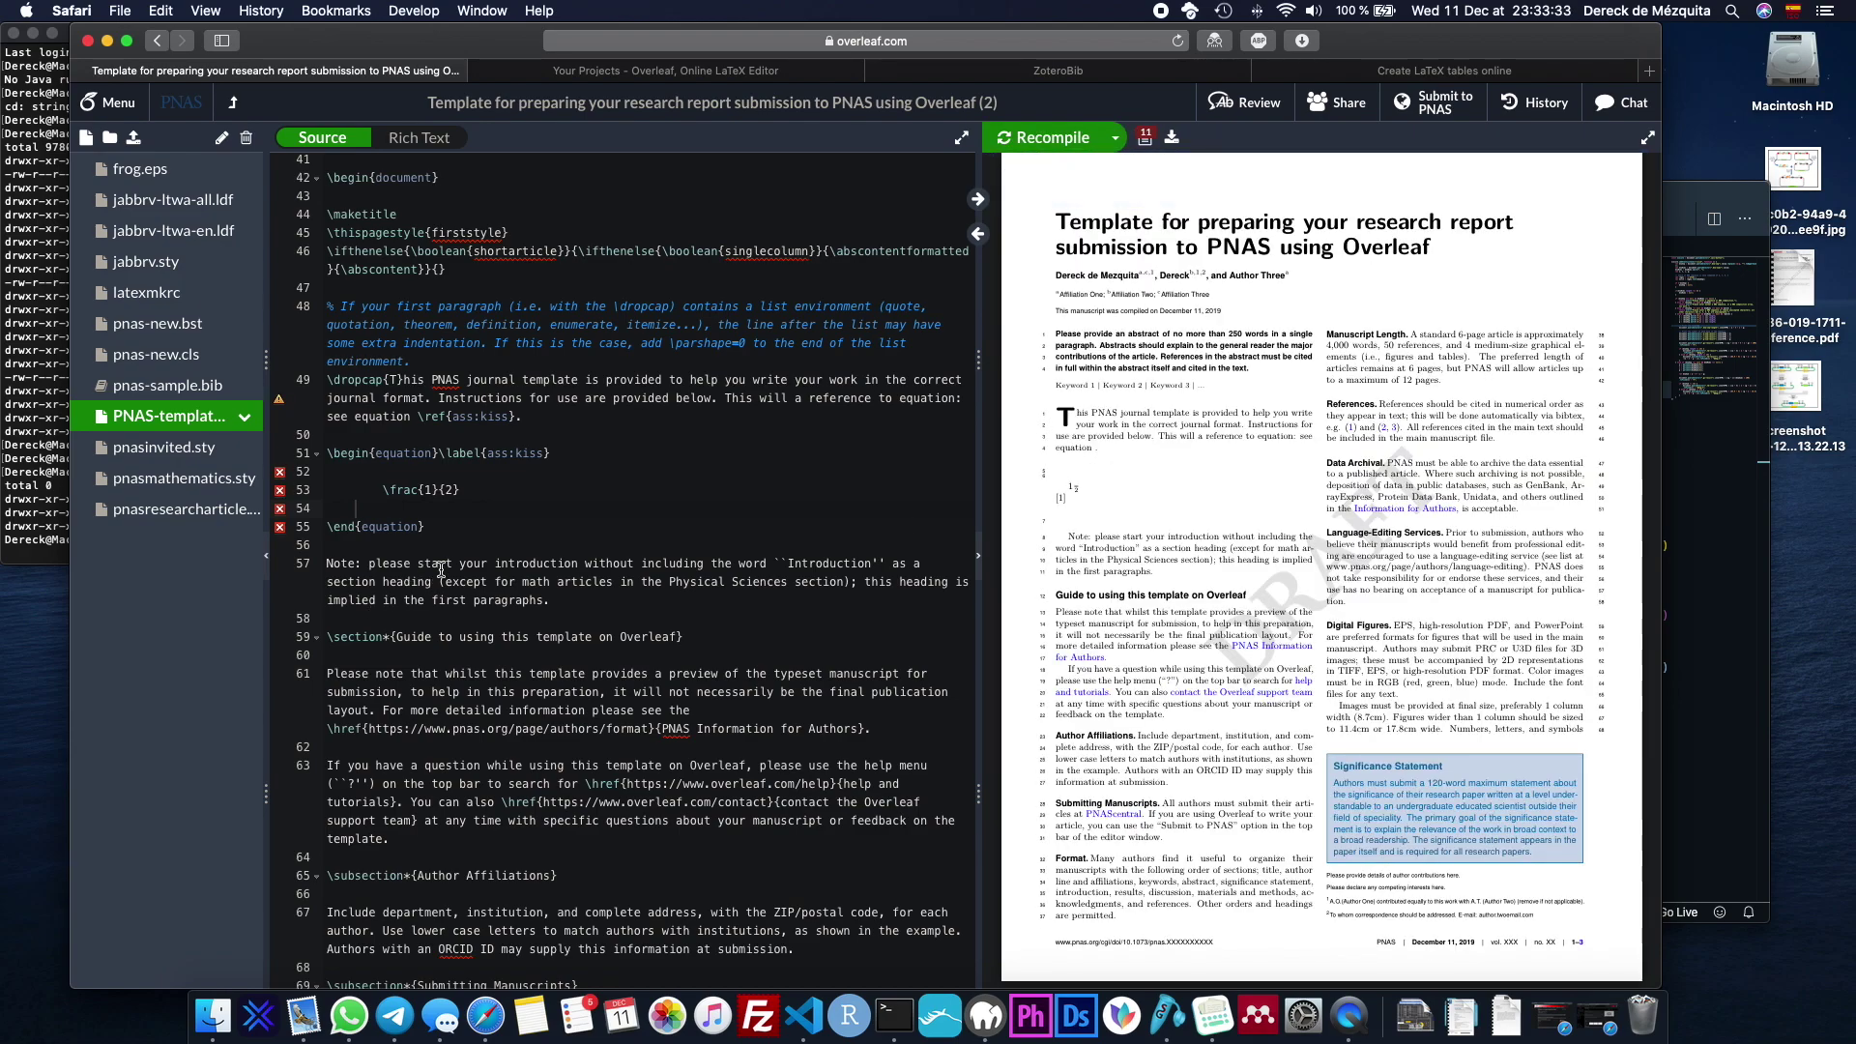
Delete the blank lines around the fraction, outdent \frac{1}{2}, and recompile.
{"action": "key", "text": "BackSpace"}
{"action": "key", "text": "BackSpace"}
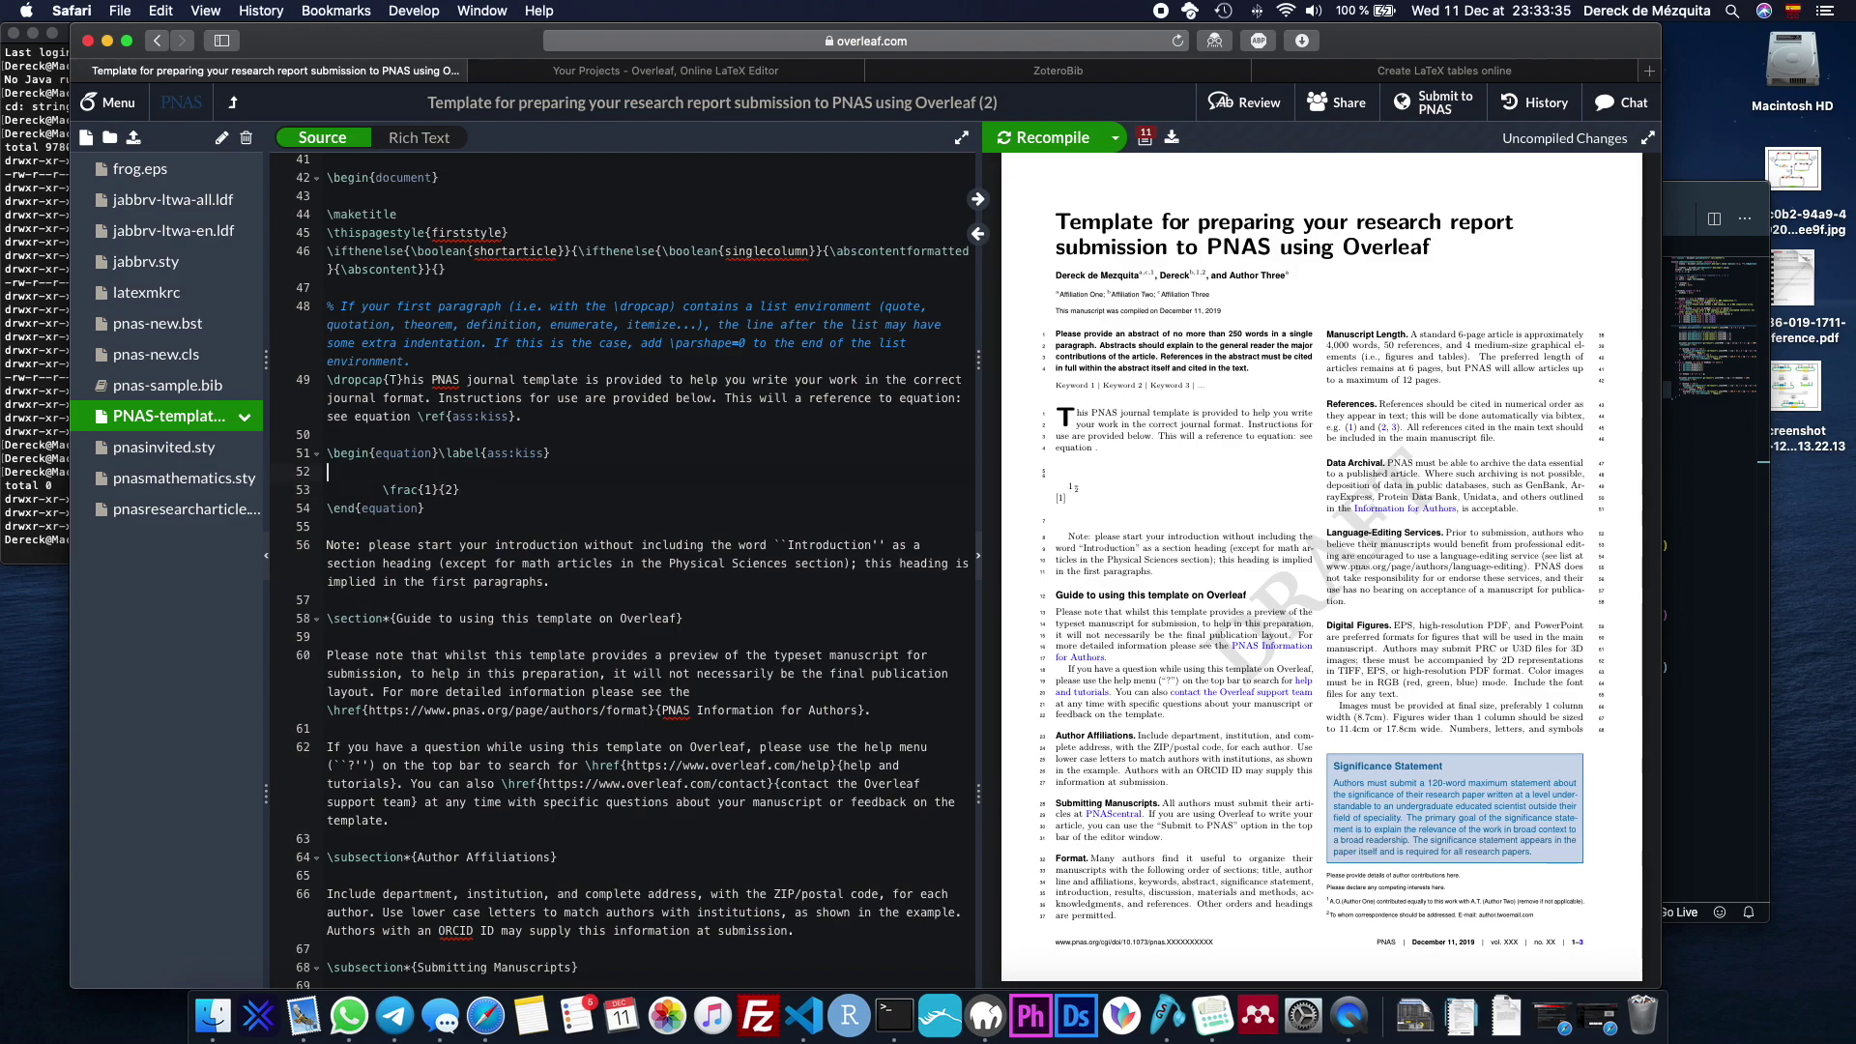
{"action": "key", "text": "BackSpace"}
{"action": "key", "text": "Down"}
{"action": "key", "text": "shift+Tab"}
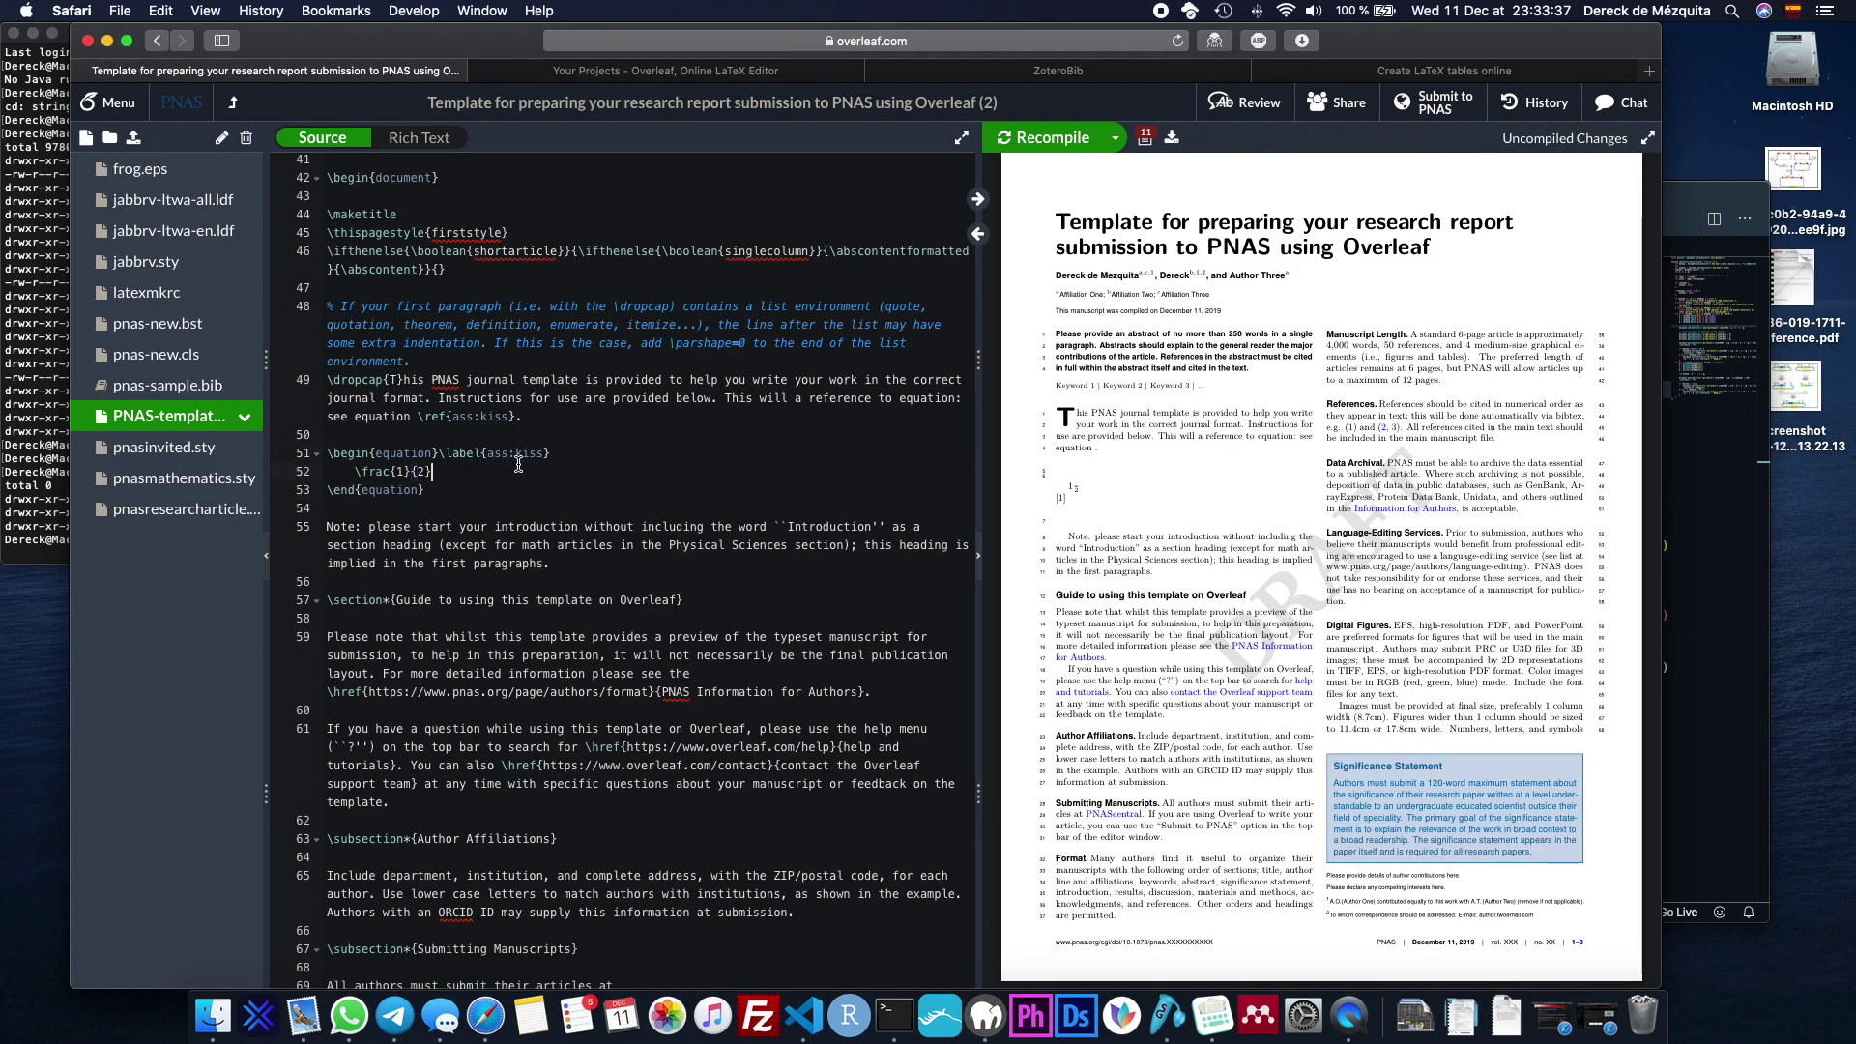
{"action": "left_click", "coordinate": [1034, 138]}
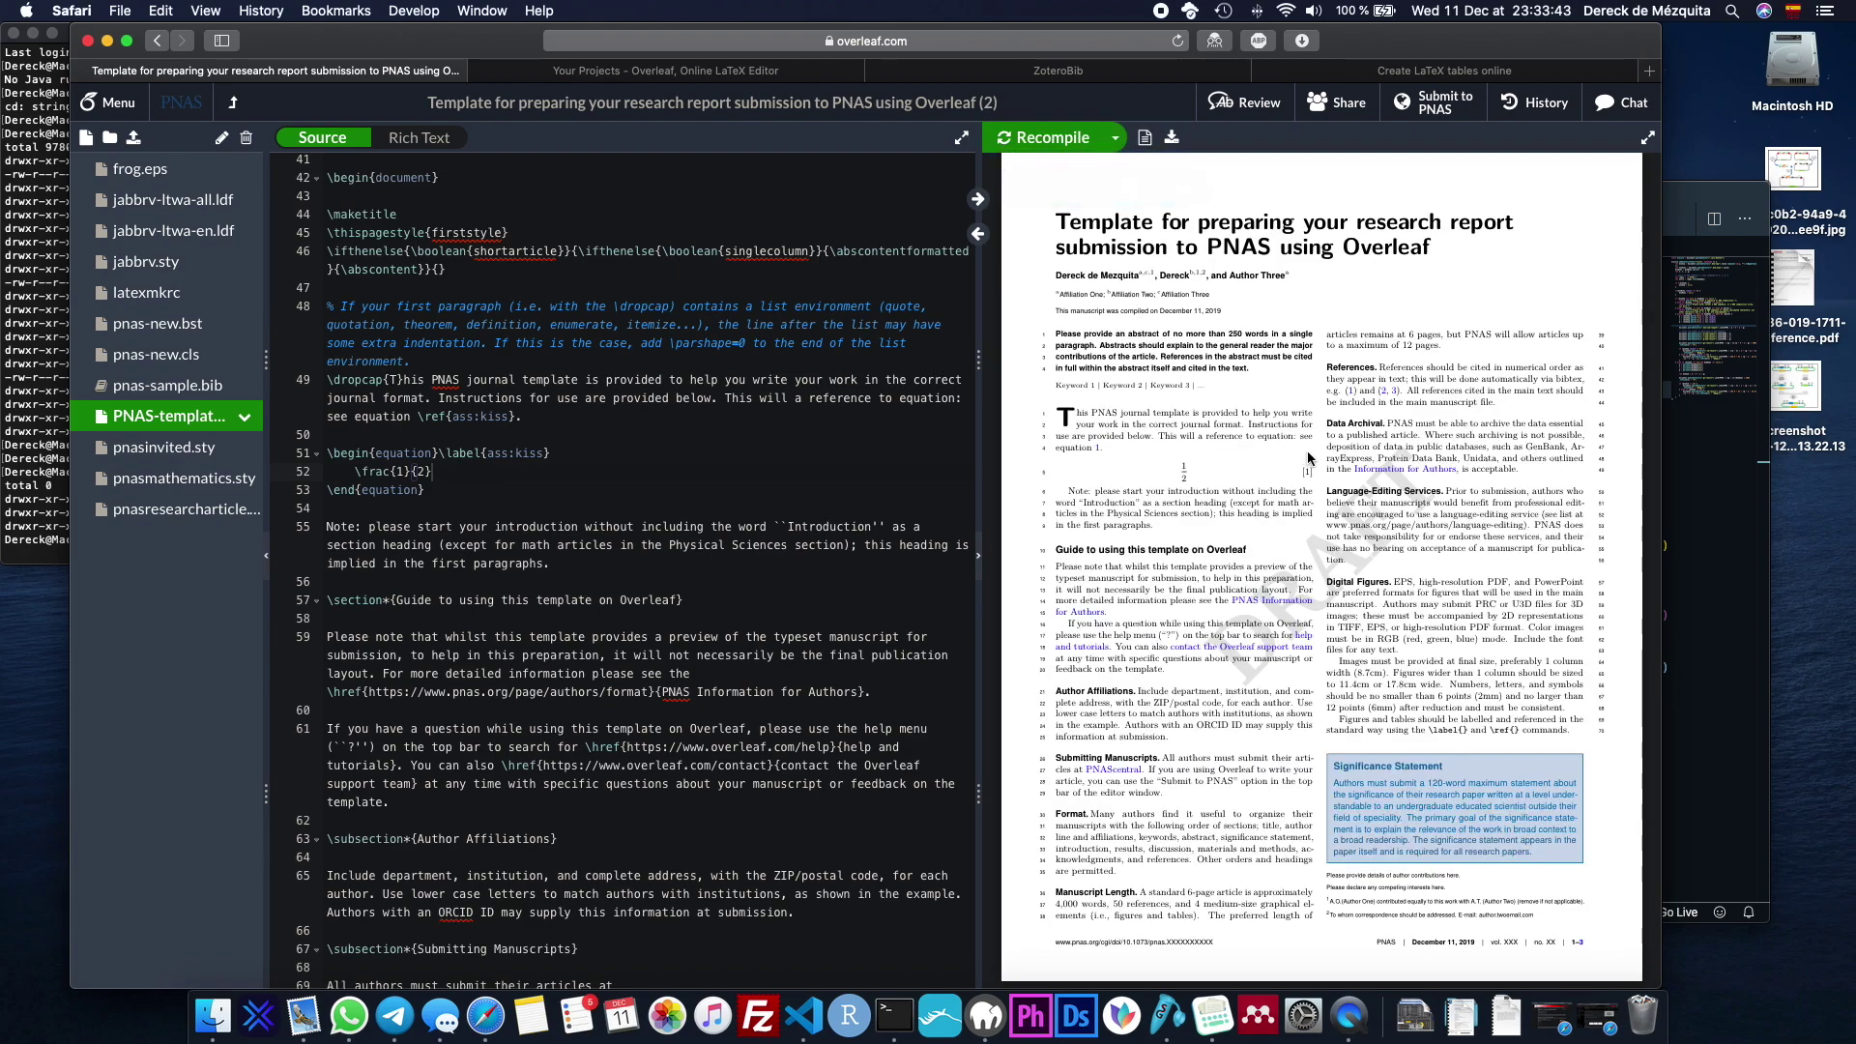
Confirm the preview reads 'see equation: equation 1', then open a line after the Note paragraph.
{"action": "left_click", "coordinate": [380, 470]}
{"action": "left_click_drag", "start_coordinate": [379, 470], "coordinate": [294, 466]}
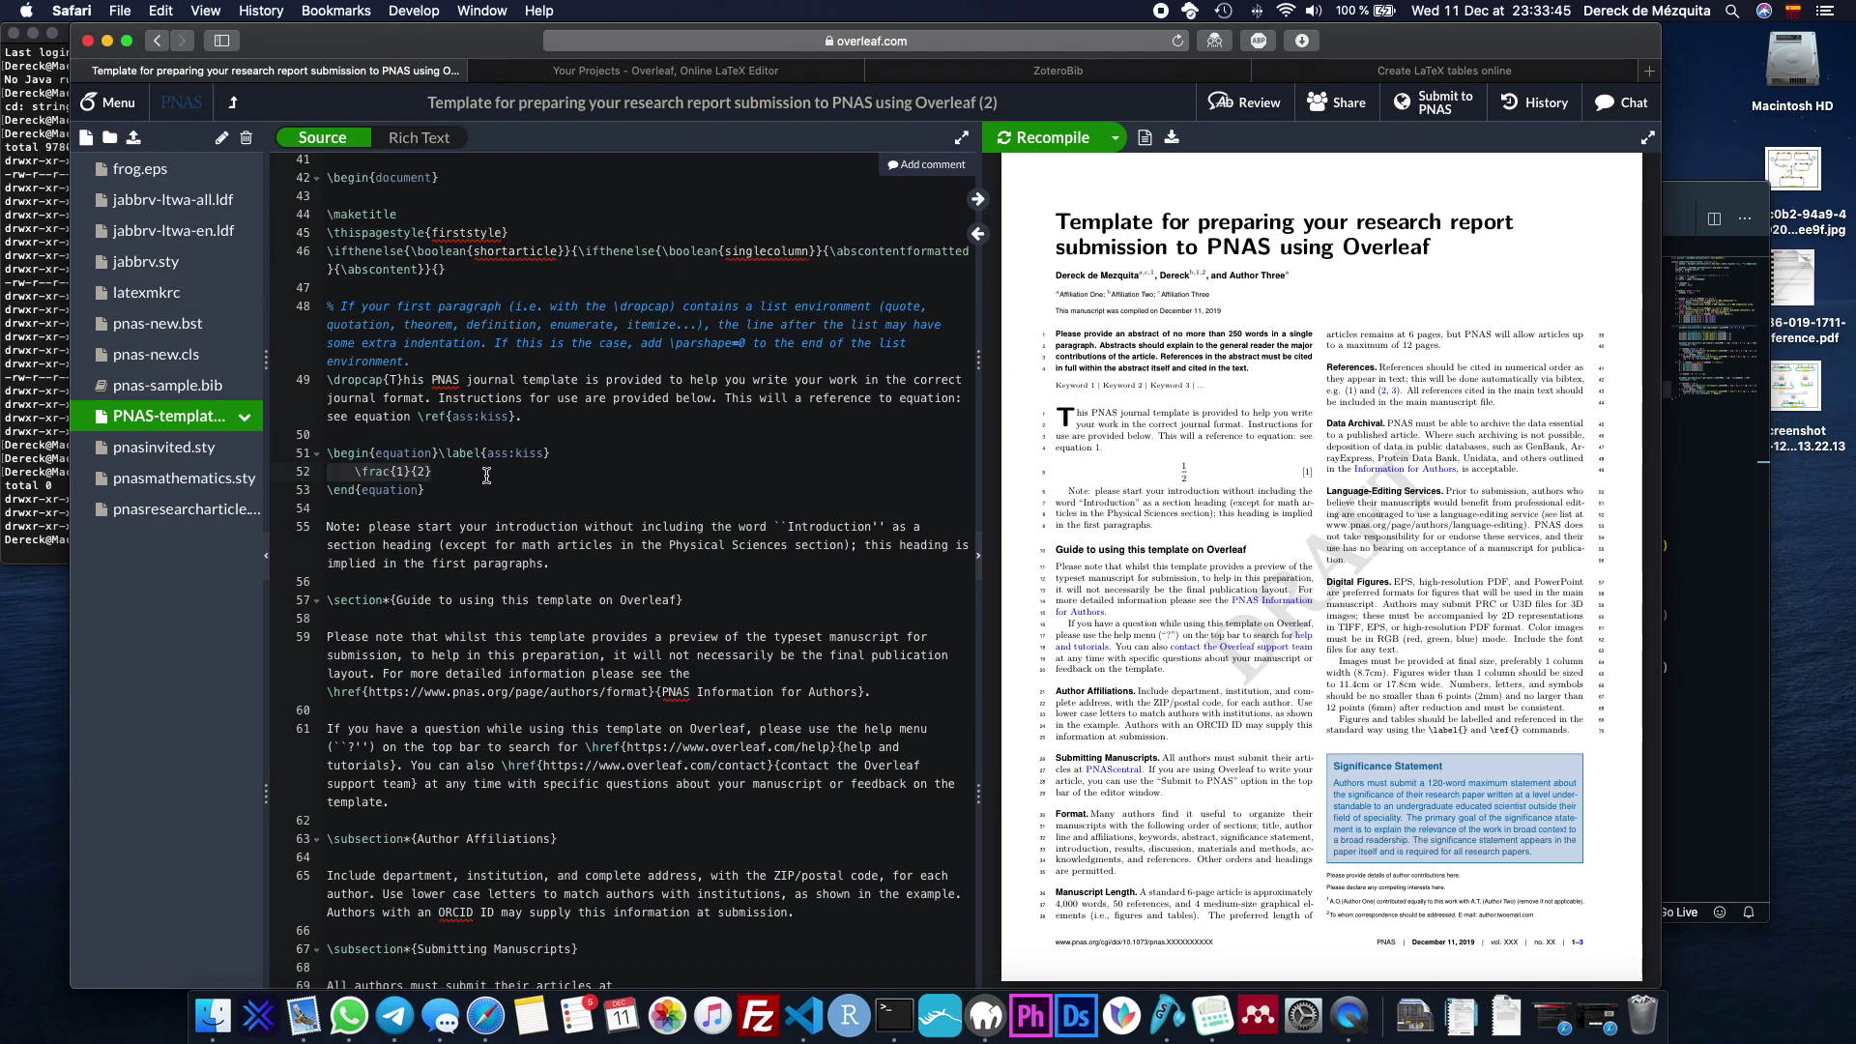
{"action": "left_click_drag", "start_coordinate": [484, 473], "coordinate": [294, 466]}
{"action": "left_click", "coordinate": [477, 472]}
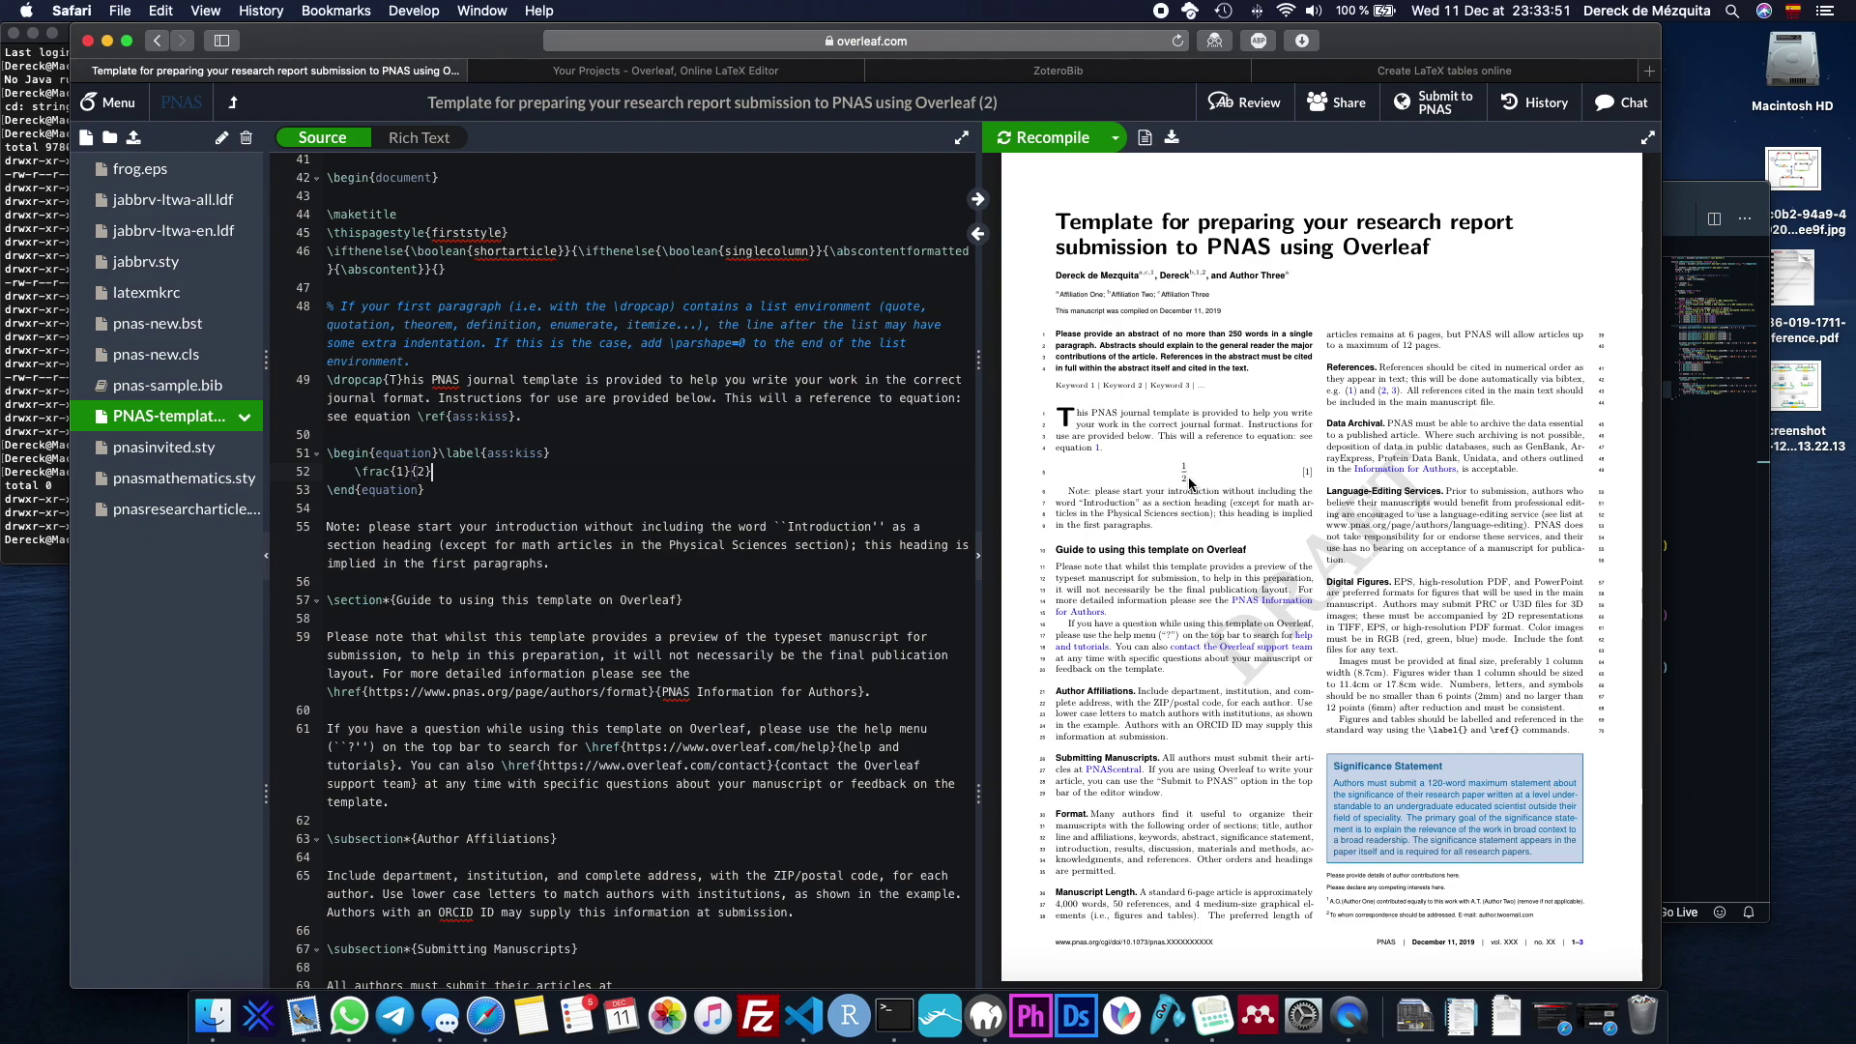
{"action": "left_click_drag", "start_coordinate": [1181, 463], "coordinate": [1190, 477]}
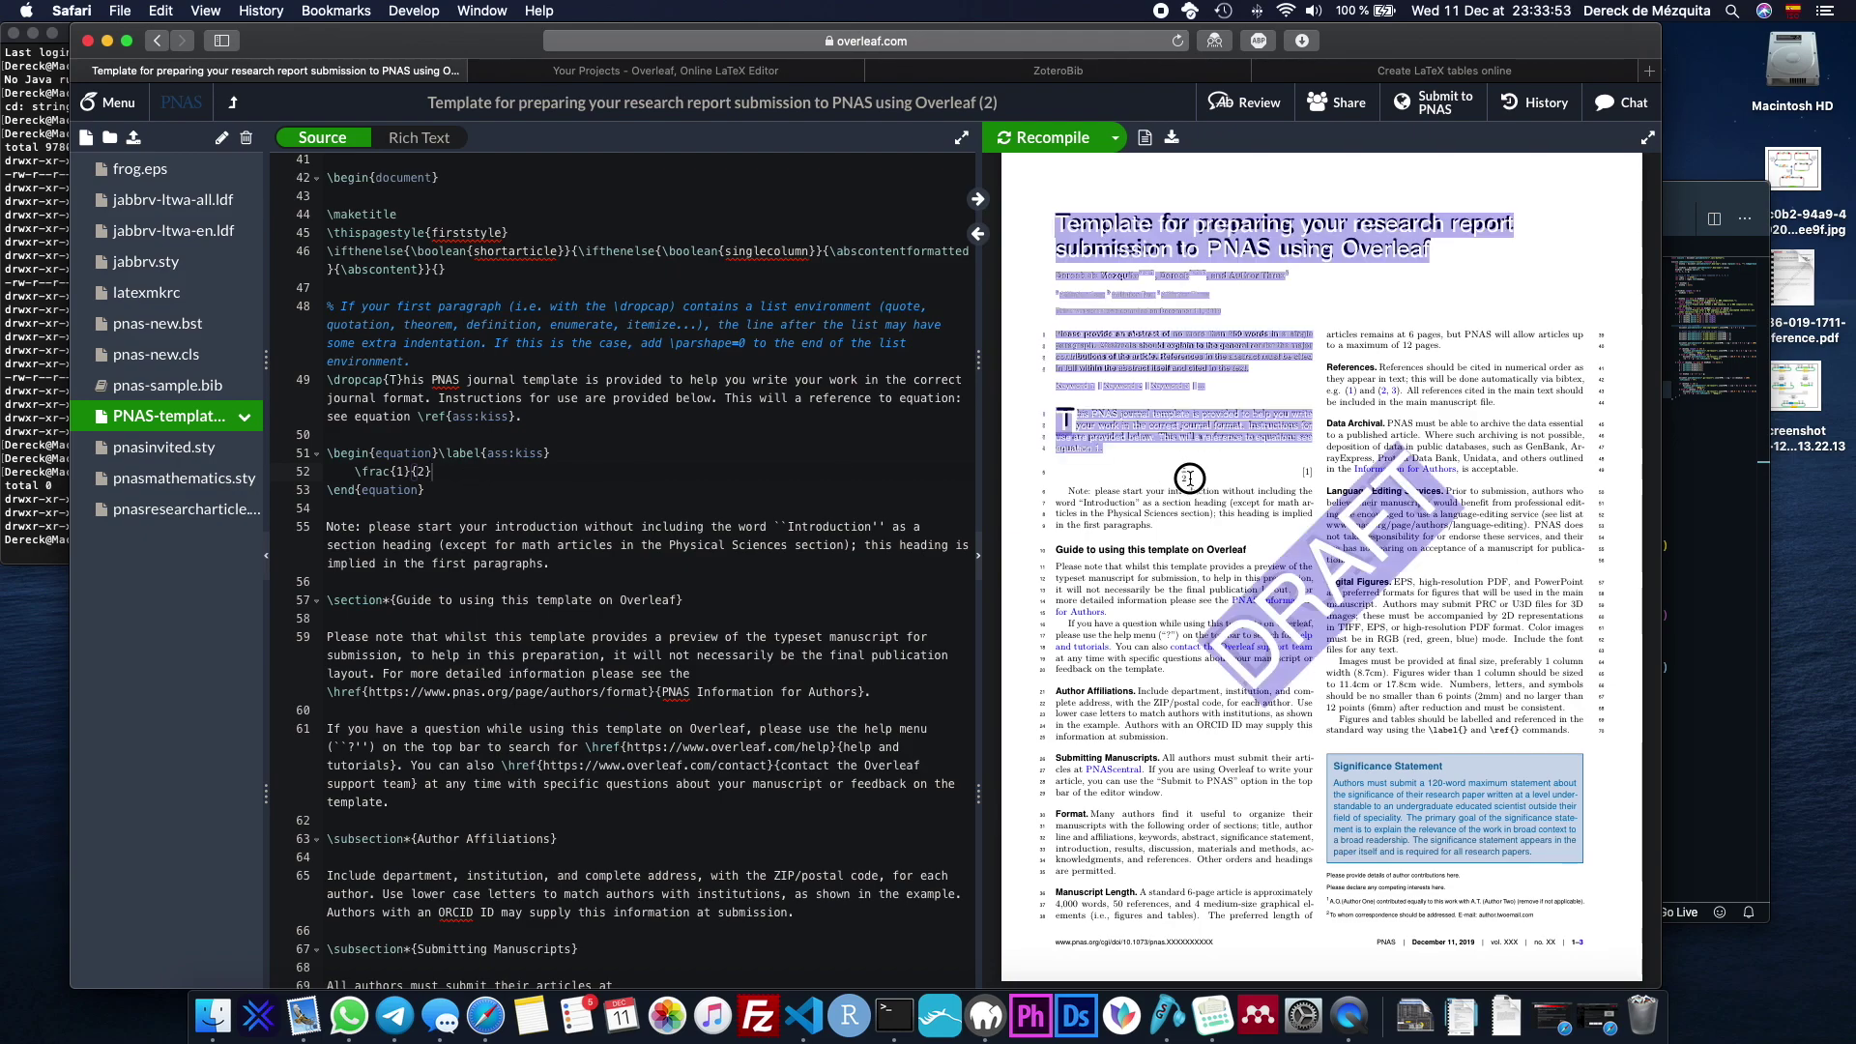
{"action": "left_click", "coordinate": [452, 473]}
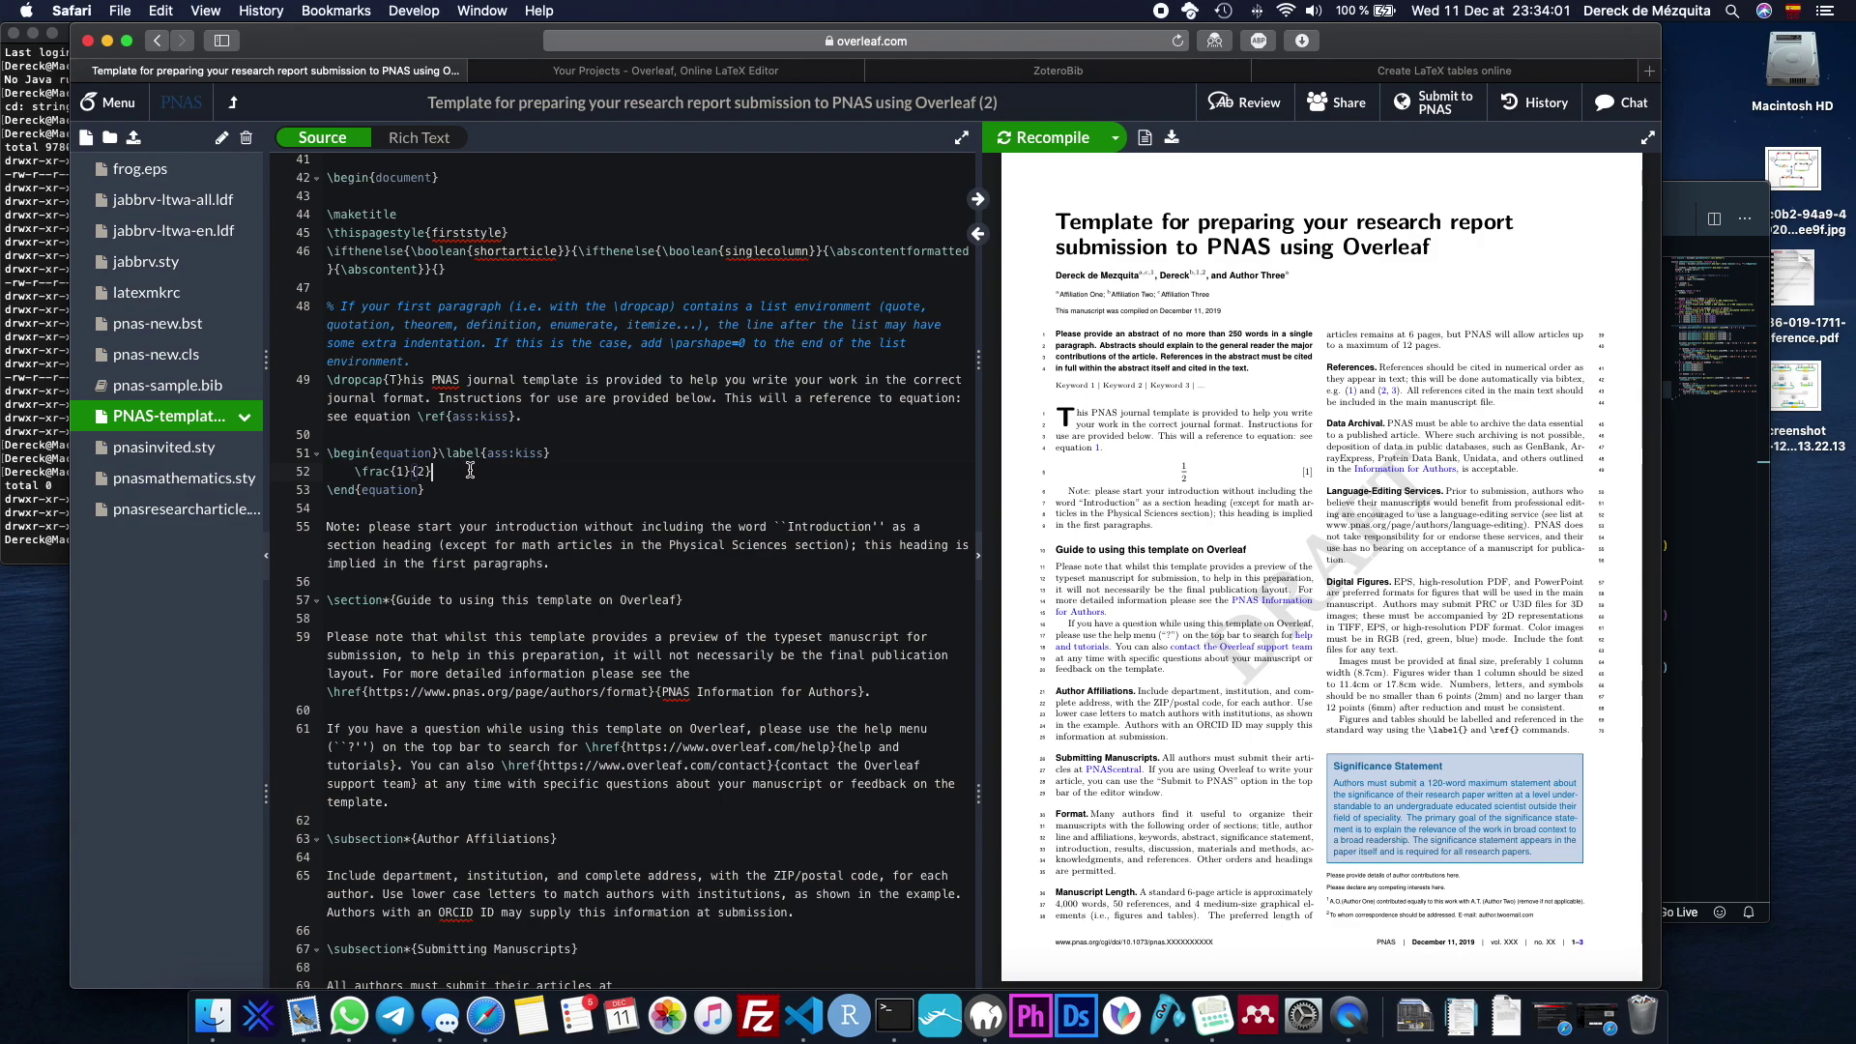
{"action": "key", "text": "shift+super+Left"}
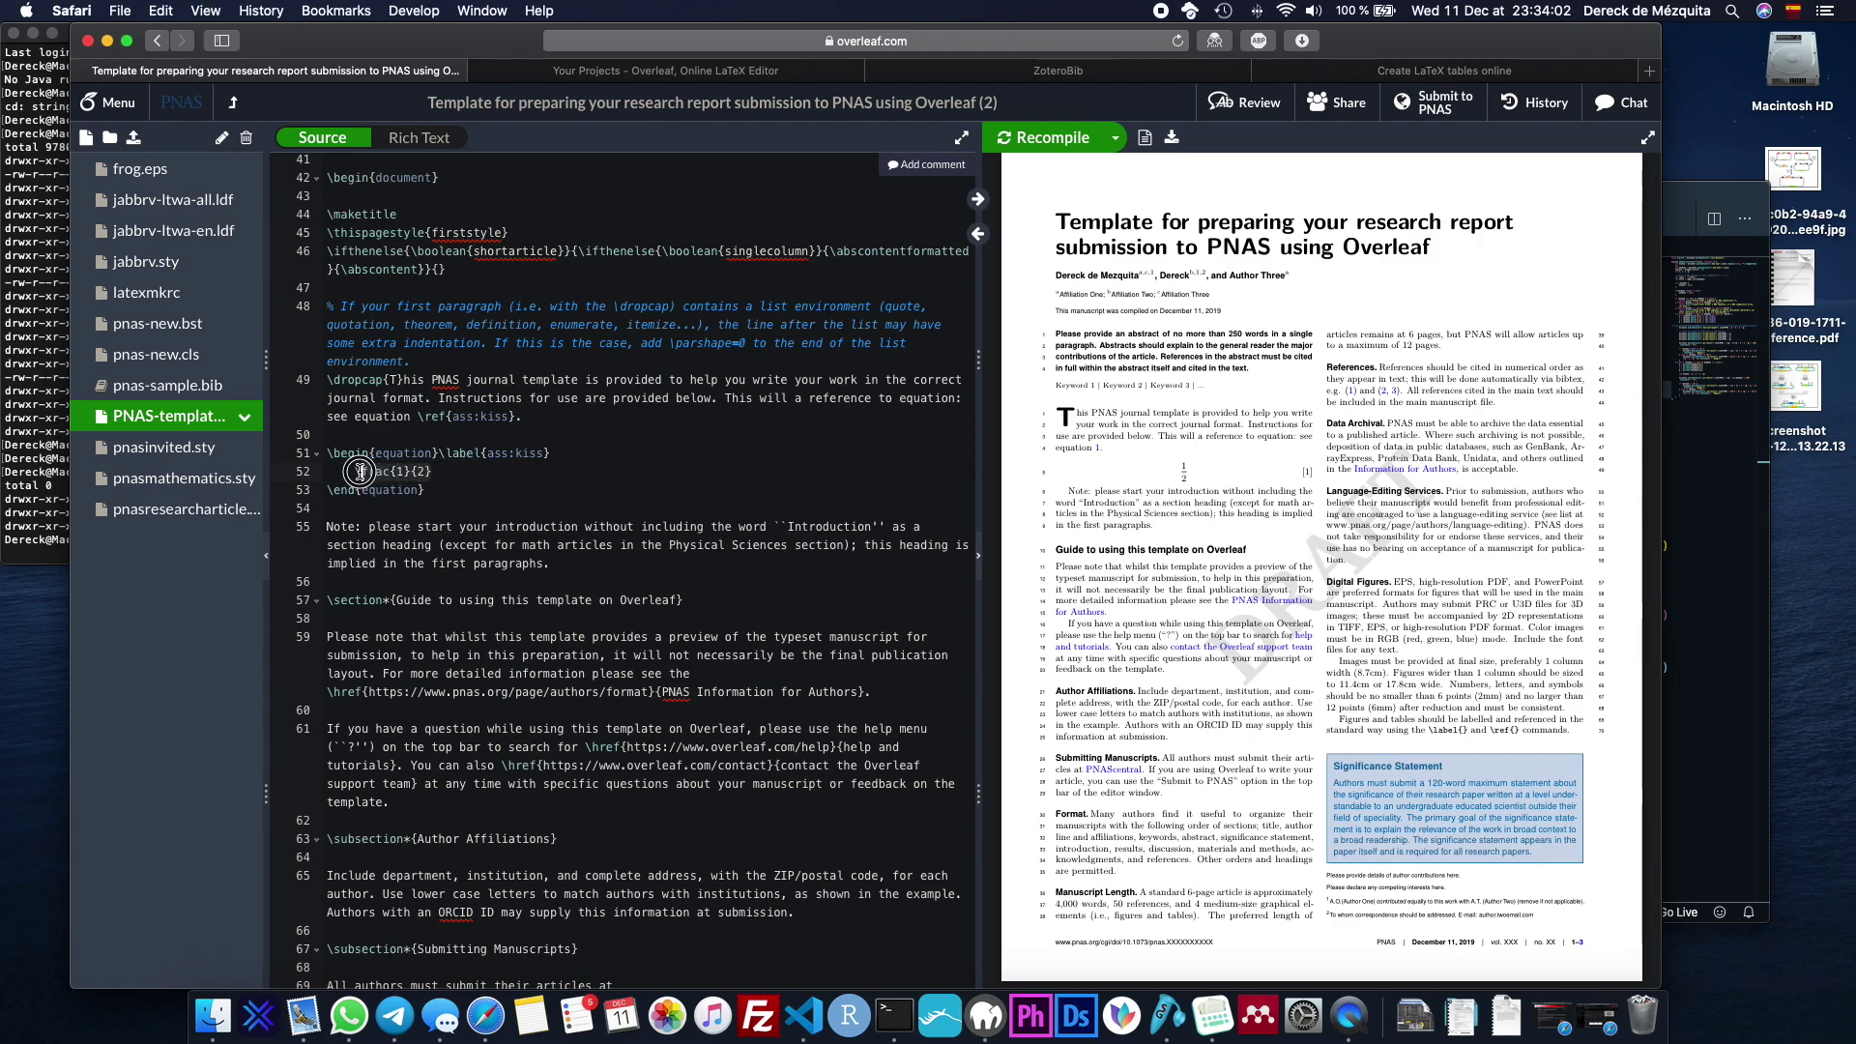
{"action": "left_click", "coordinate": [476, 473]}
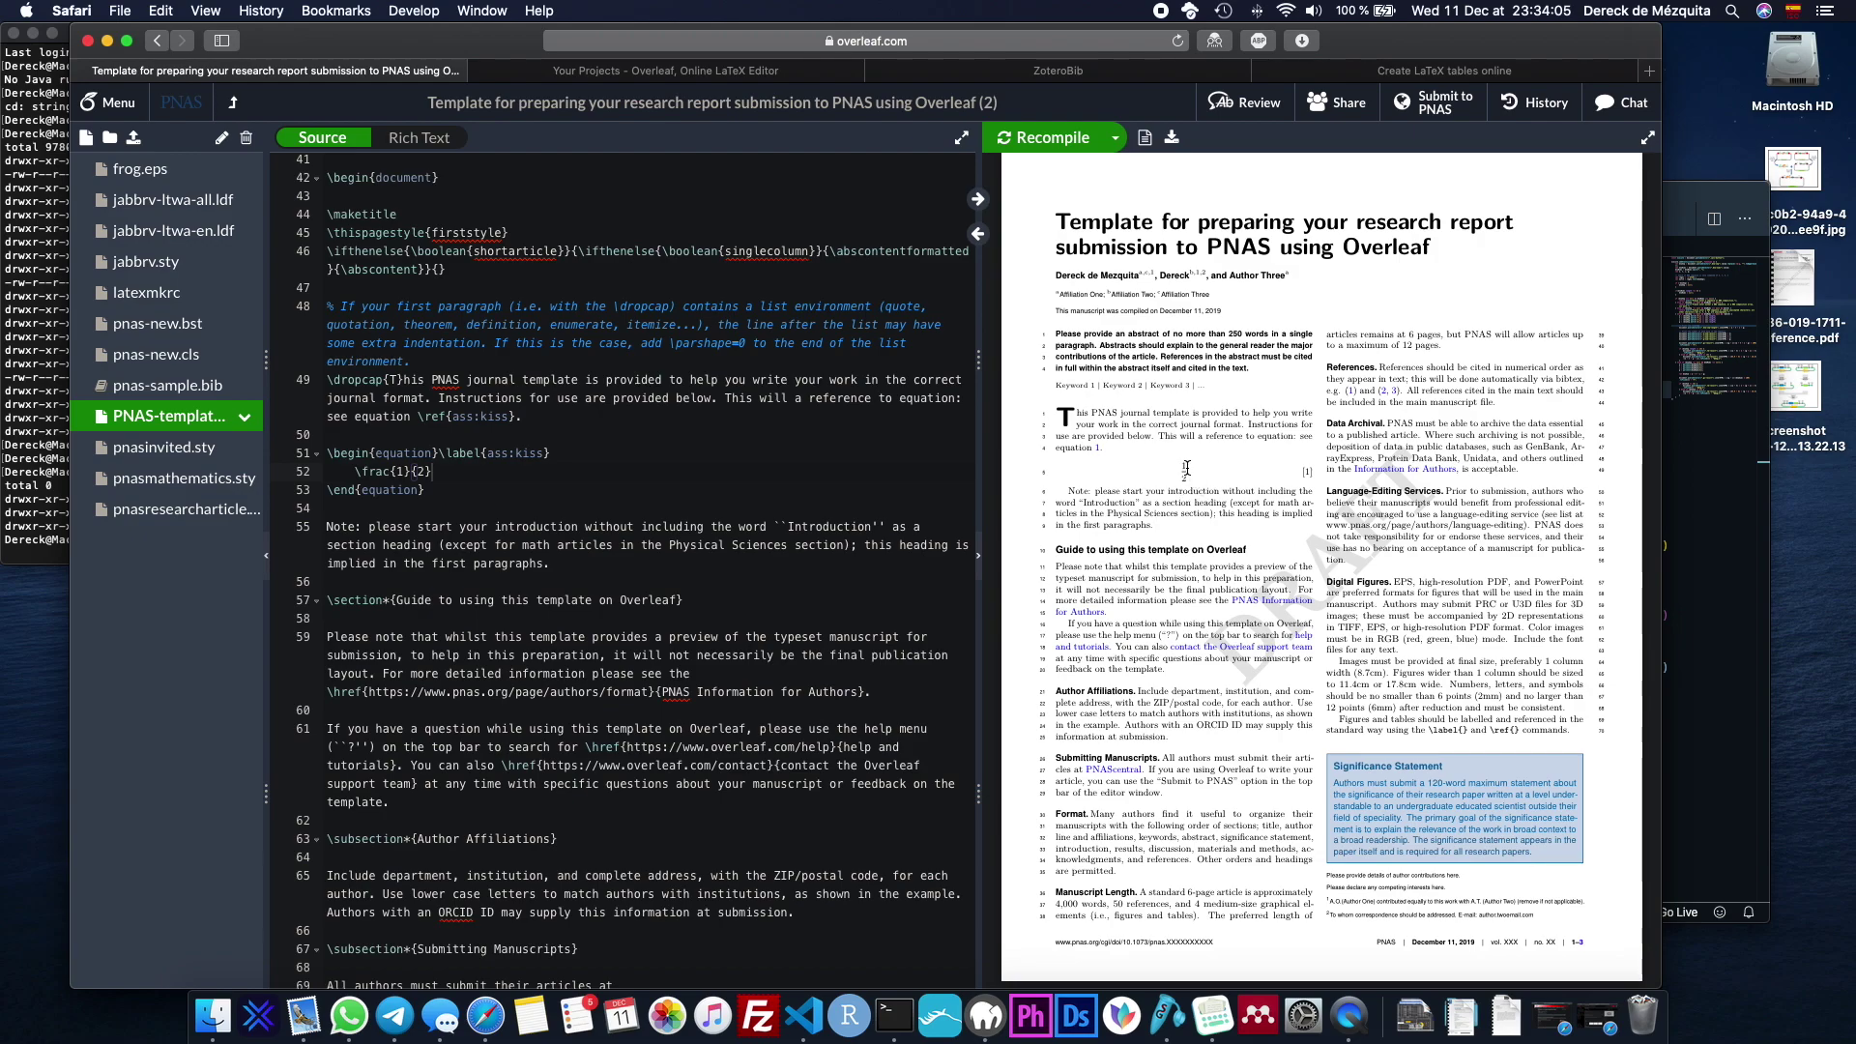
{"action": "left_click_drag", "start_coordinate": [1182, 468], "coordinate": [1197, 486]}
{"action": "left_click", "coordinate": [1196, 486]}
{"action": "scroll", "coordinate": [491, 471], "scroll_direction": "down", "scroll_amount": 2}
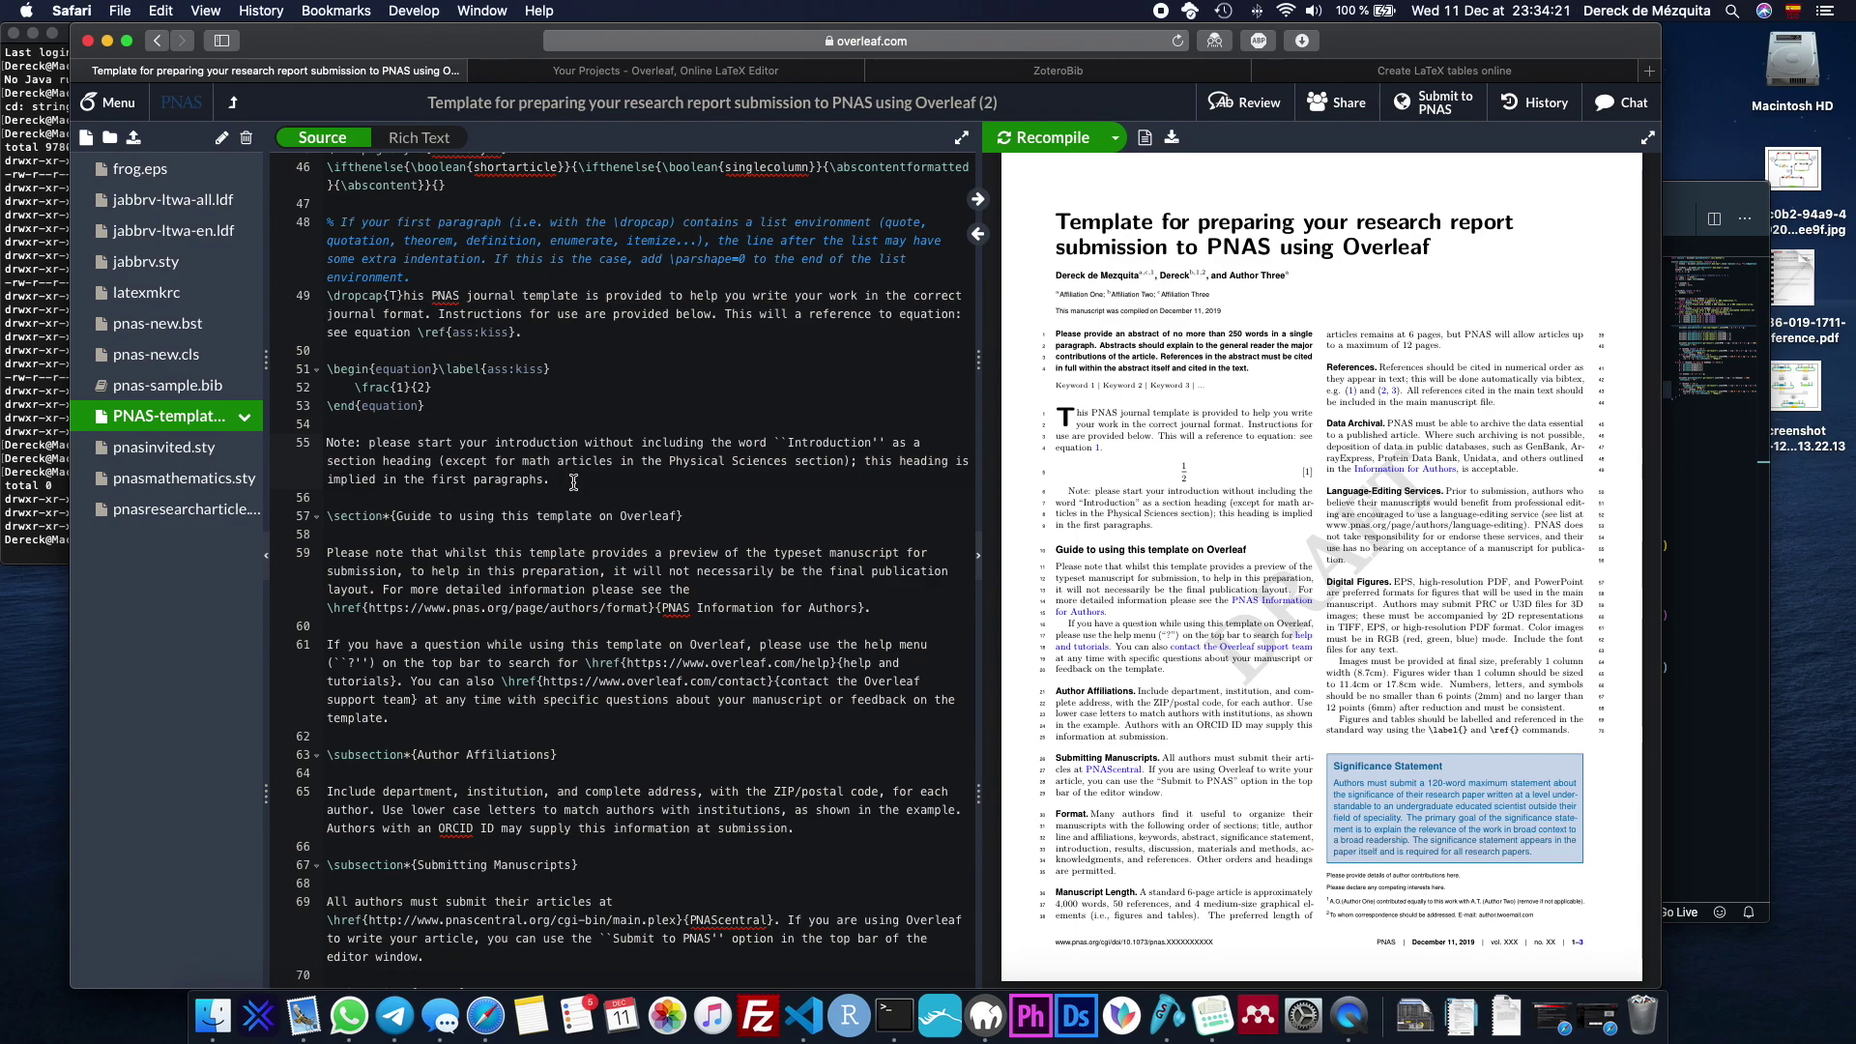
{"action": "key", "text": "Return"}
{"action": "key", "text": "Return"}
Type 'This will be a new paragraph.' after the Note paragraph, compile, and add blank lines below.
{"action": "type", "text": "This w"}
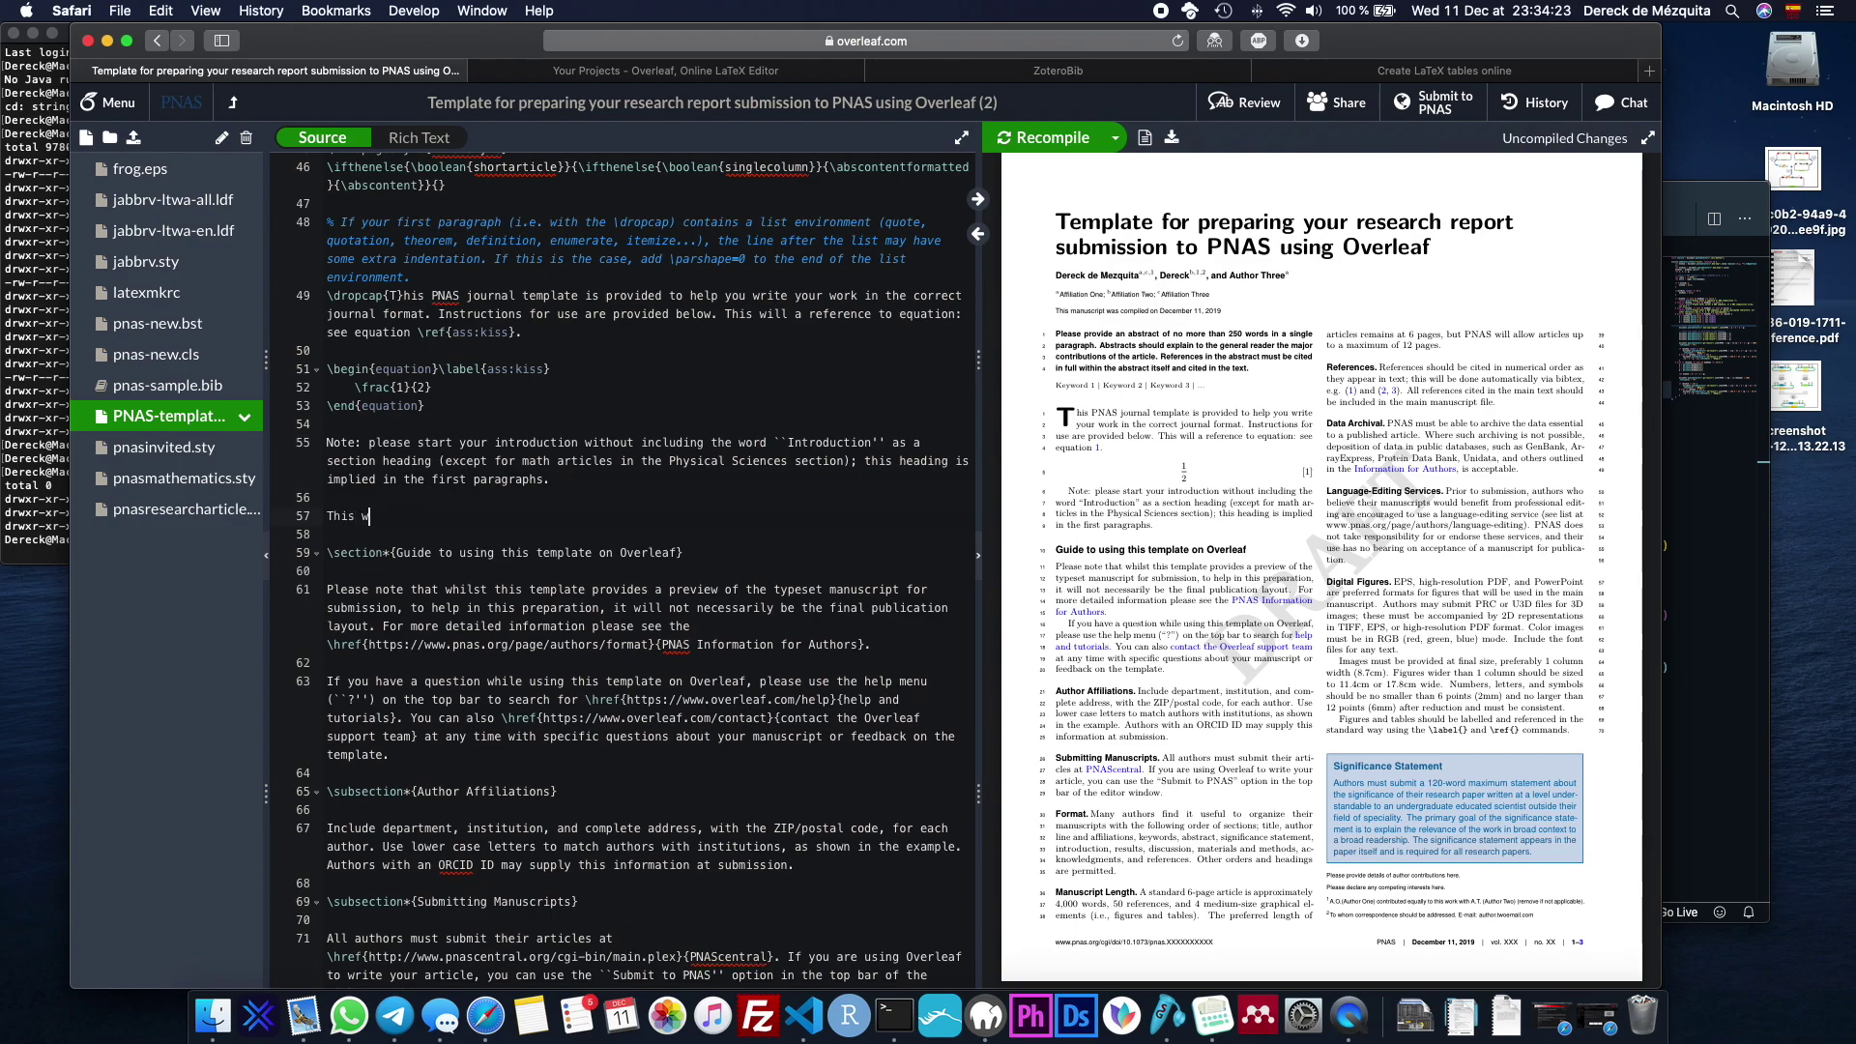
{"action": "type", "text": "ill be a new paragraph"}
{"action": "key", "text": "super+s"}
{"action": "type", "text": "."}
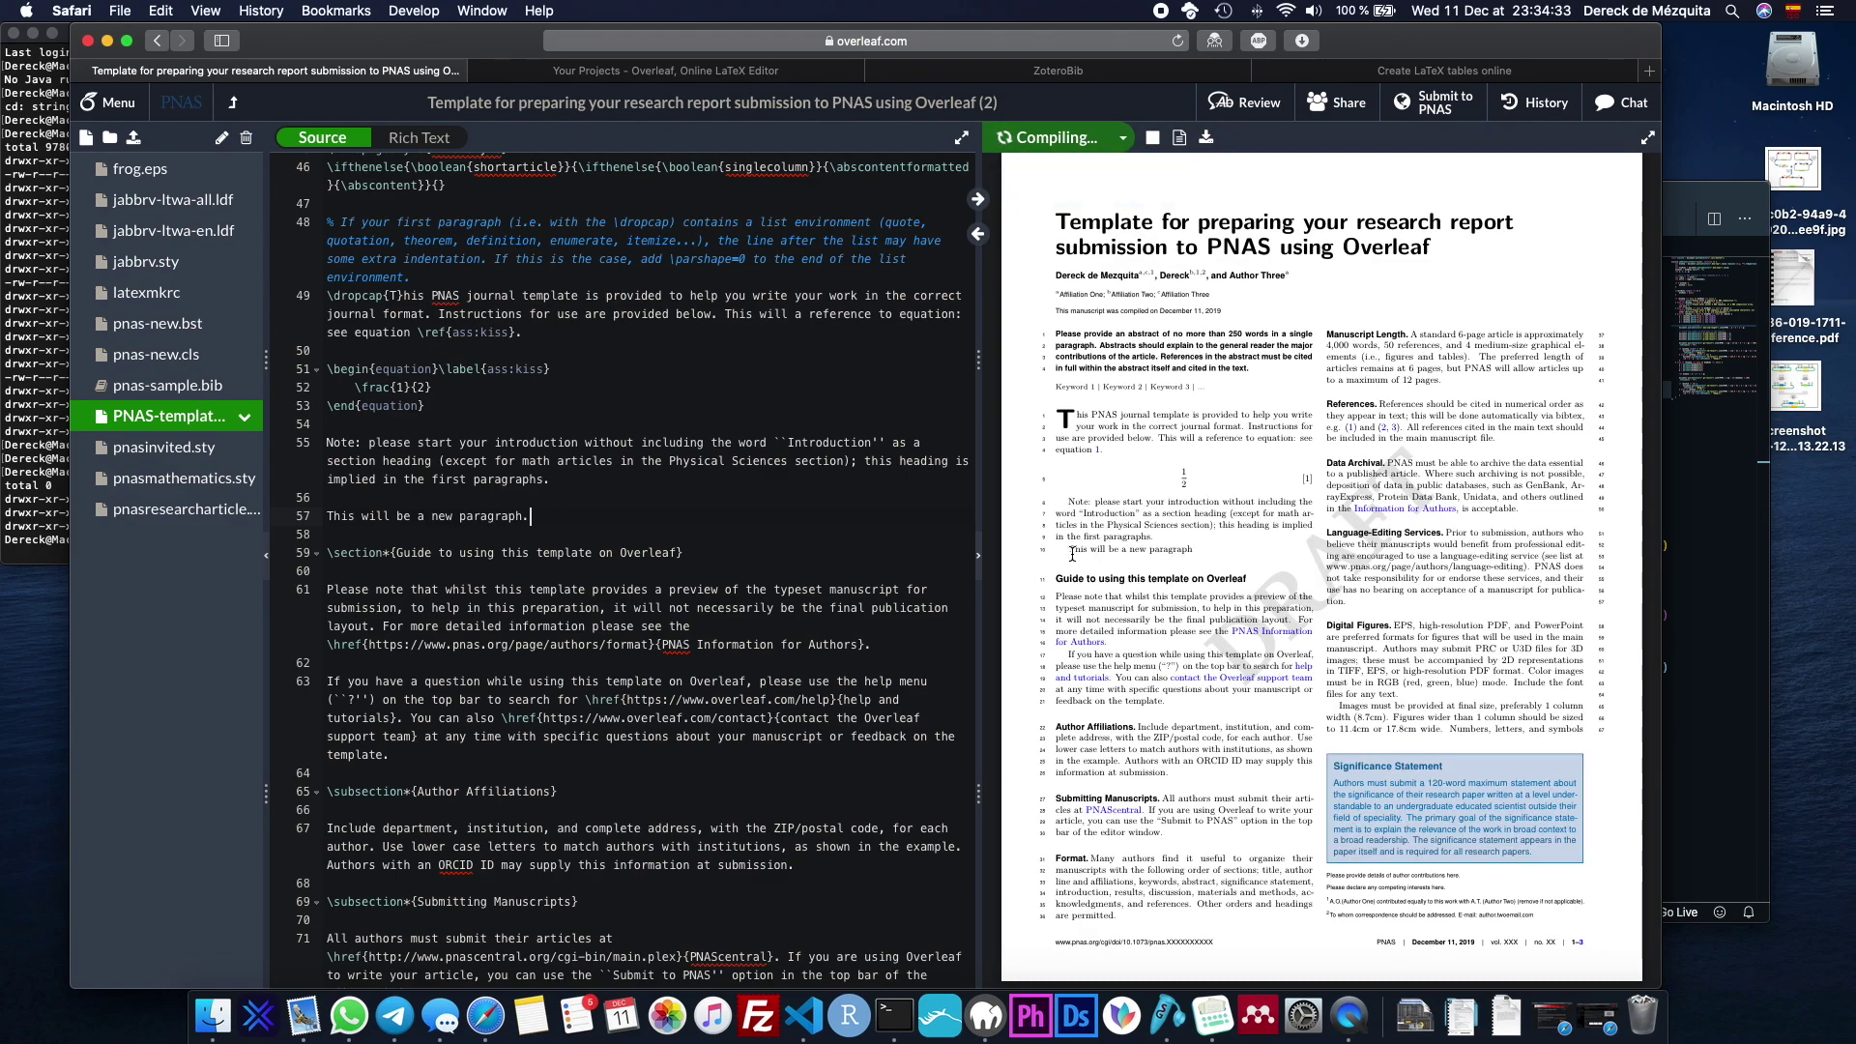
{"action": "triple_click", "coordinate": [1074, 551]}
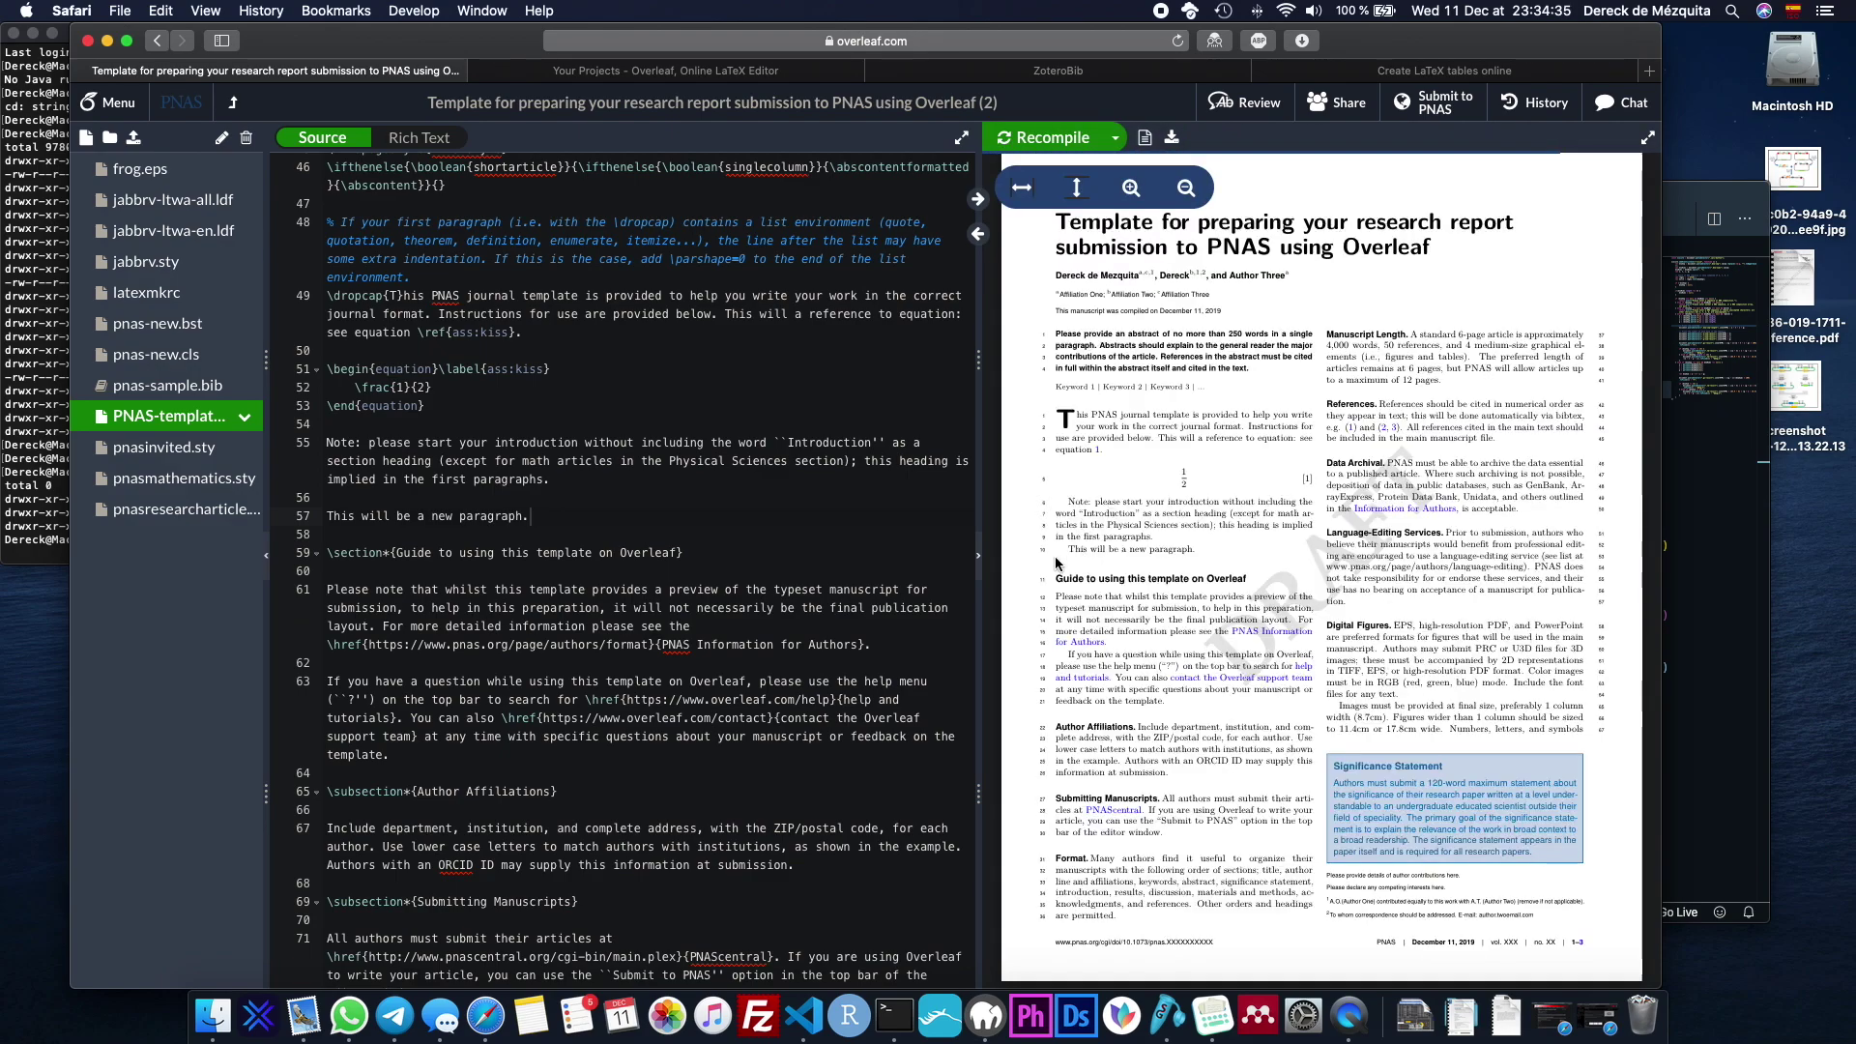
{"action": "left_click", "coordinate": [591, 515]}
{"action": "key", "text": "Return"}
{"action": "key", "text": "Return"}
Insert \section{This an amazing new section} with 'Some text.' beneath it and recompile.
{"action": "type", "text": "\\sec"}
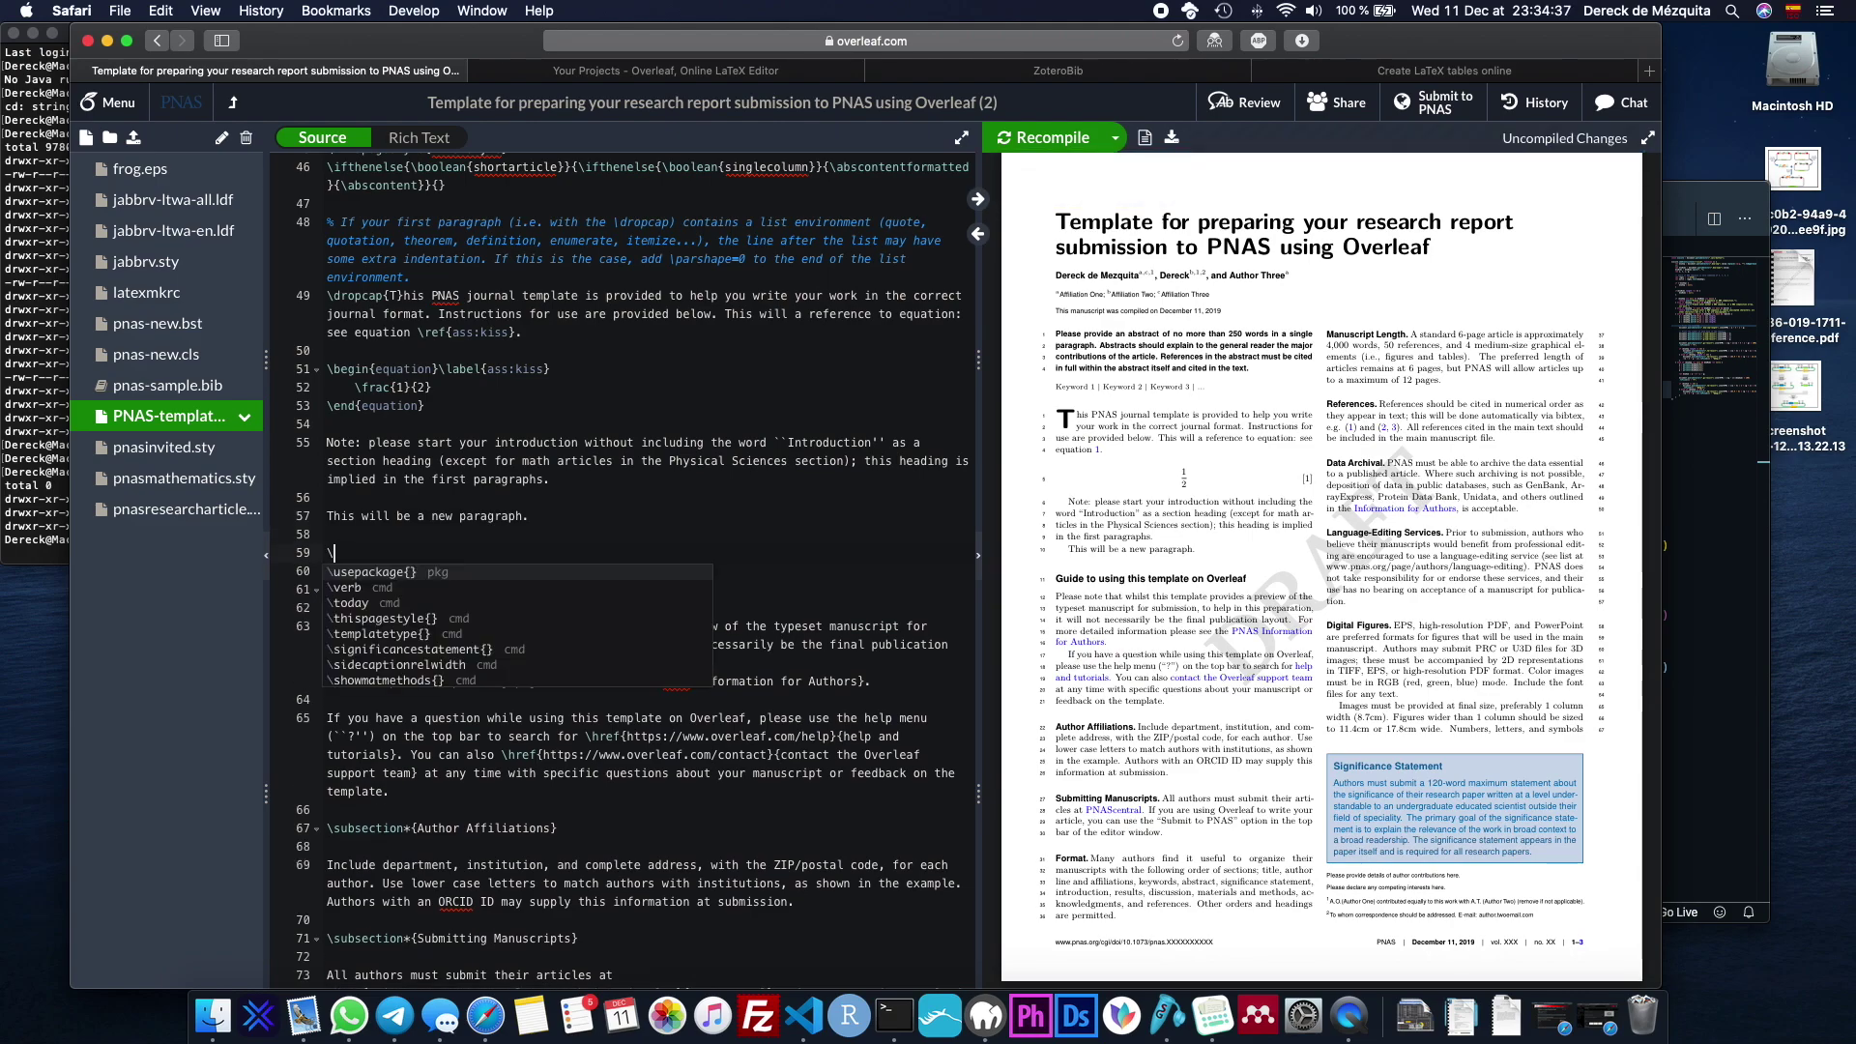
{"action": "key", "text": "Return"}
{"action": "type", "text": "T"}
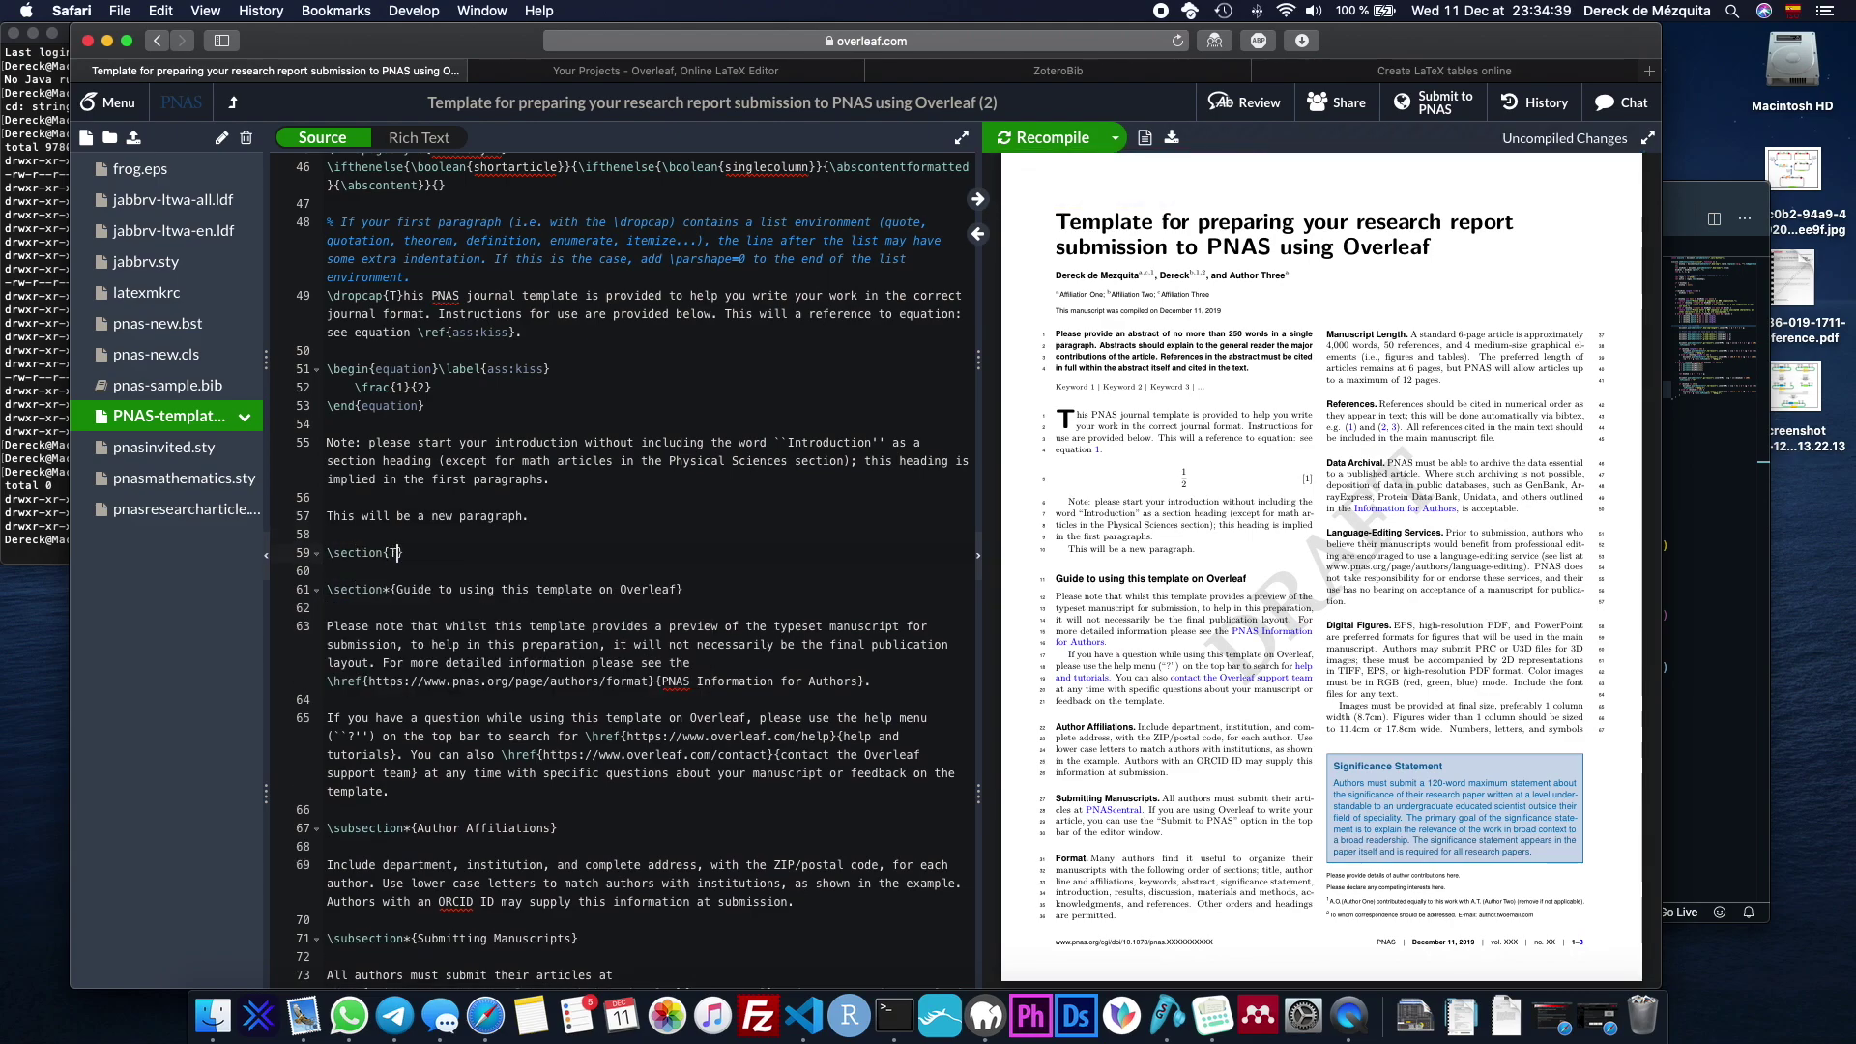
{"action": "type", "text": "his an amazing new"}
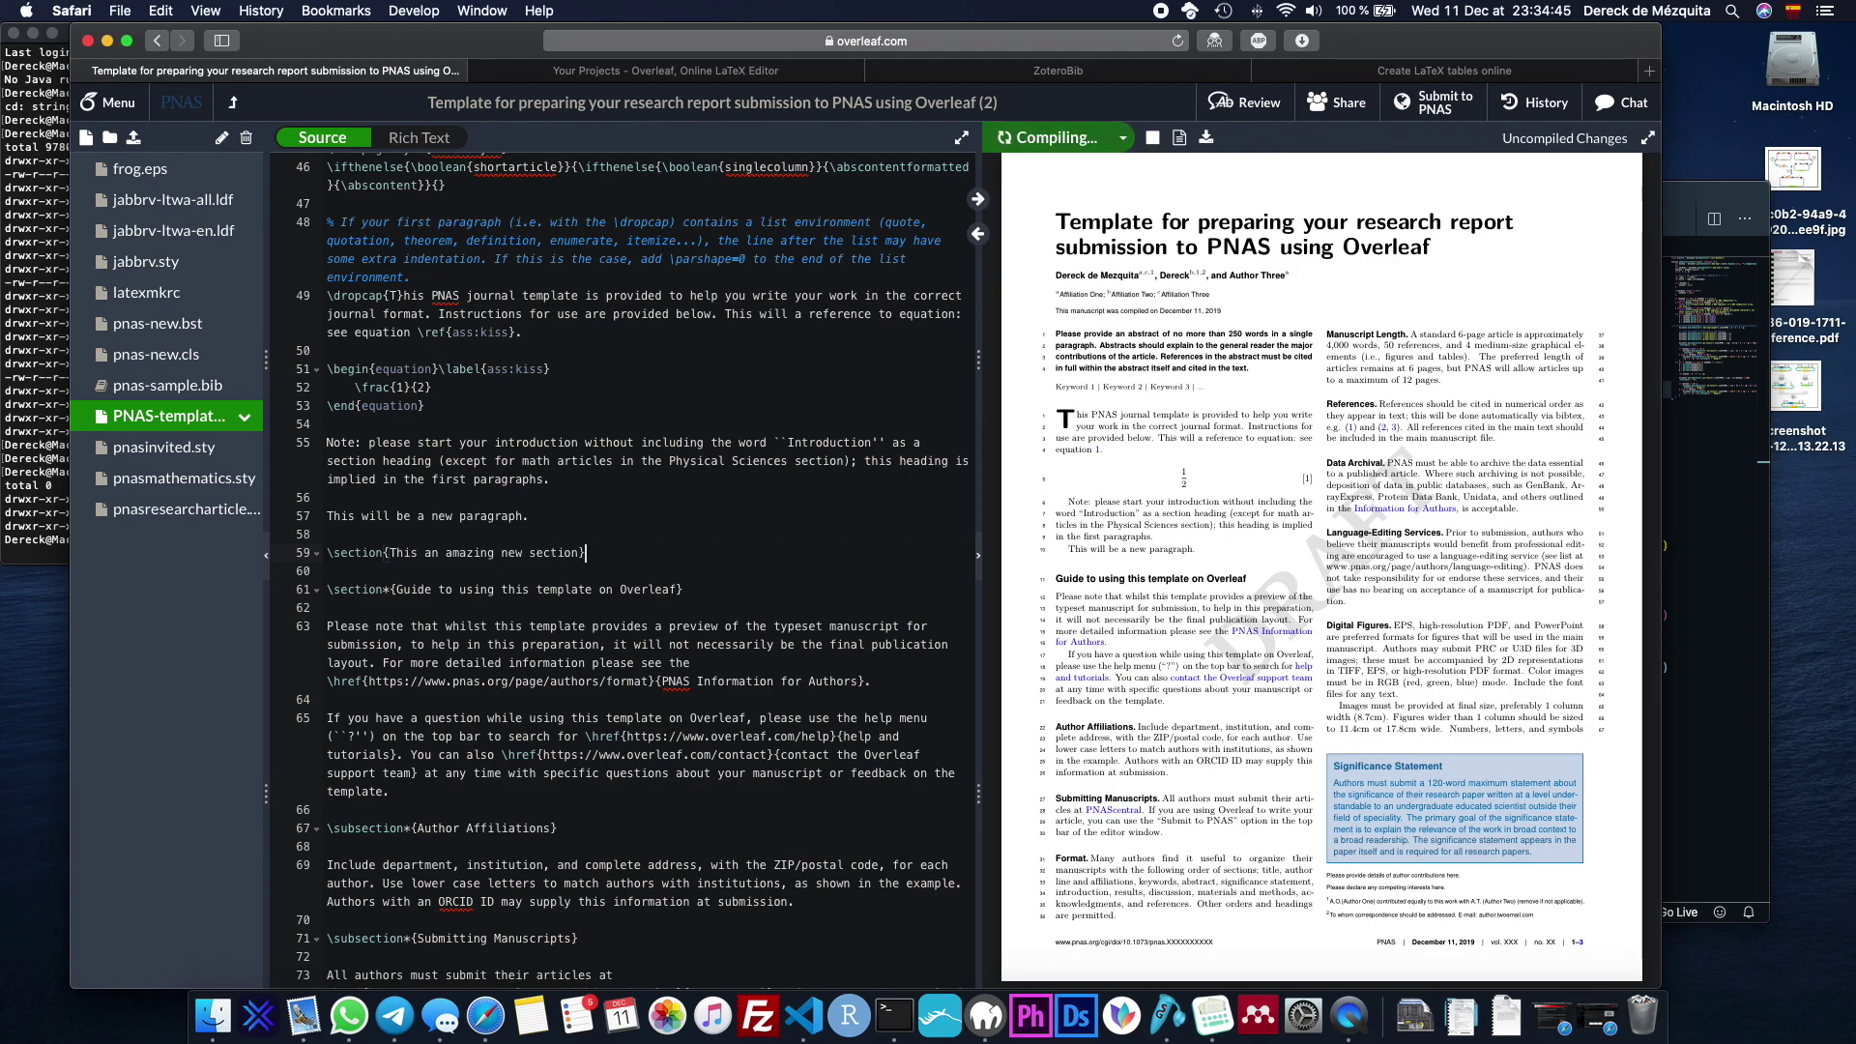
{"action": "type", "text": " section"}
{"action": "key", "text": "Return"}
{"action": "type", "text": "Some text."}
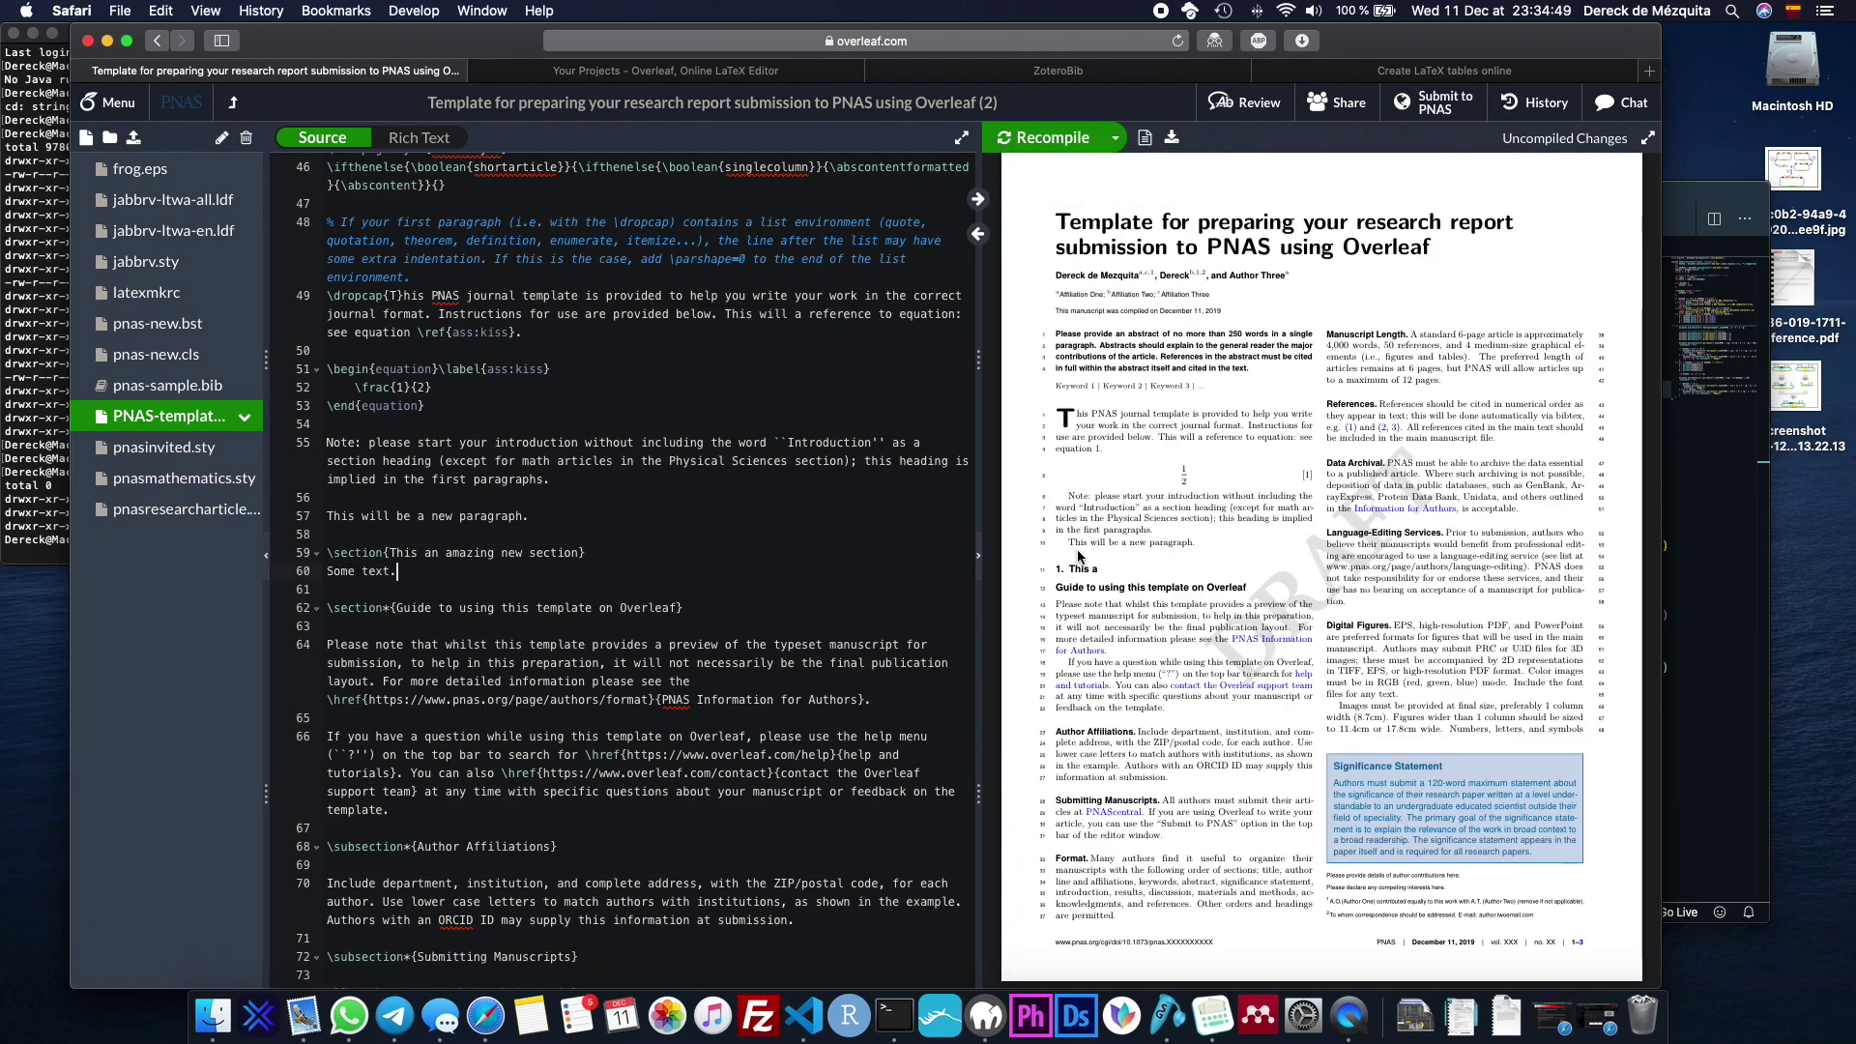
{"action": "left_click", "coordinate": [1051, 137]}
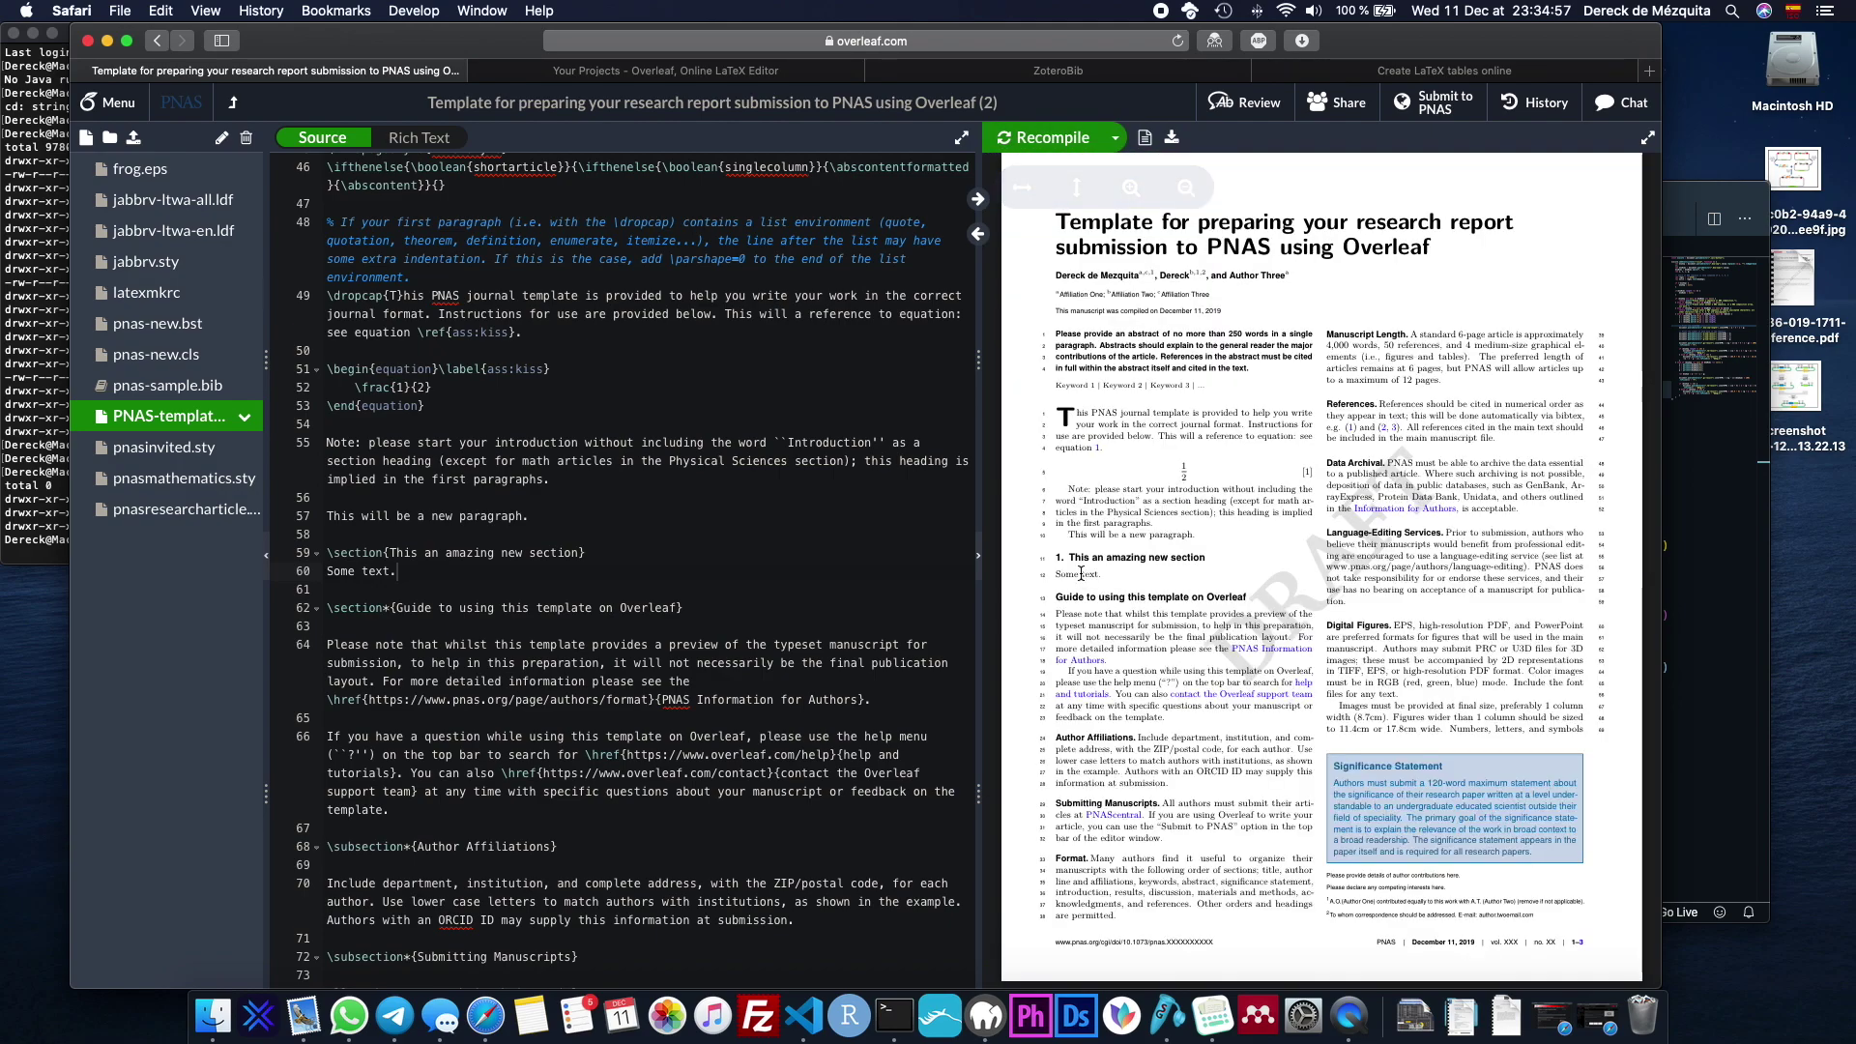
Make the section unnumbered with \section* and recompile to check the PDF.
{"action": "left_click", "coordinate": [1086, 571]}
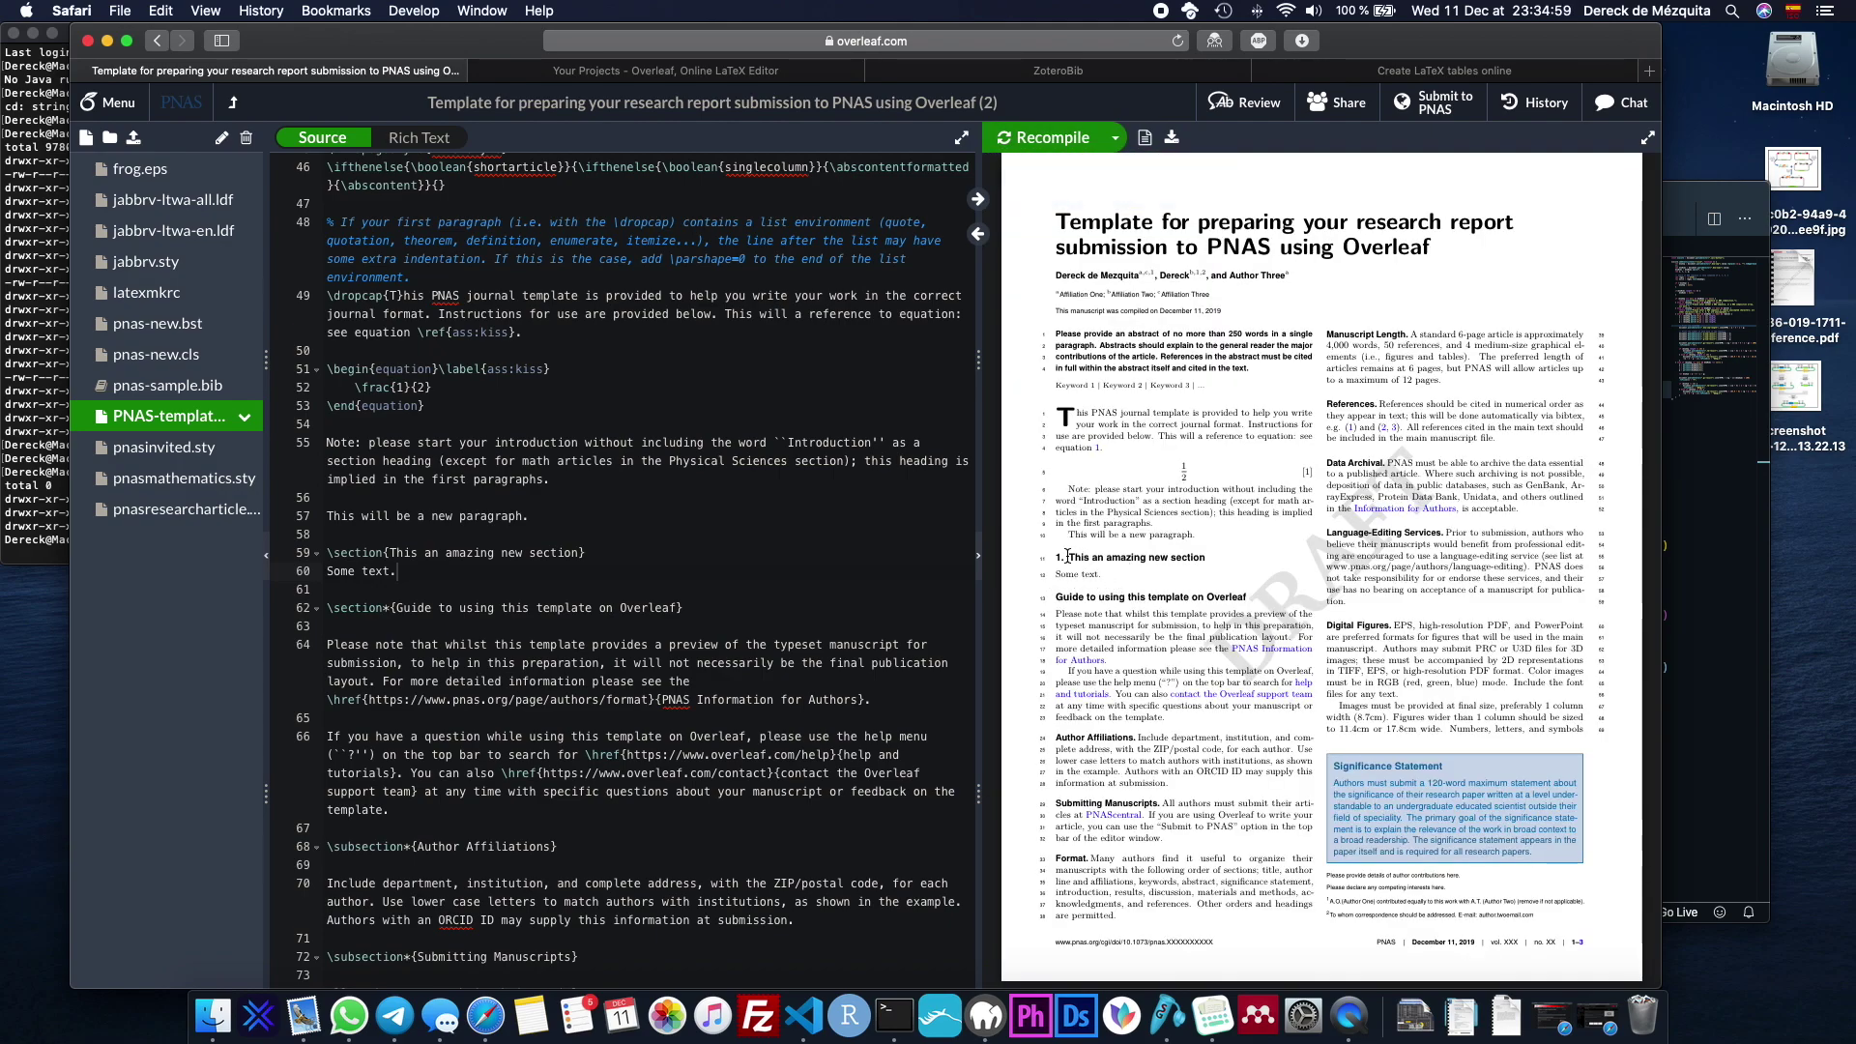
{"action": "left_click_drag", "start_coordinate": [1068, 558], "coordinate": [1061, 557]}
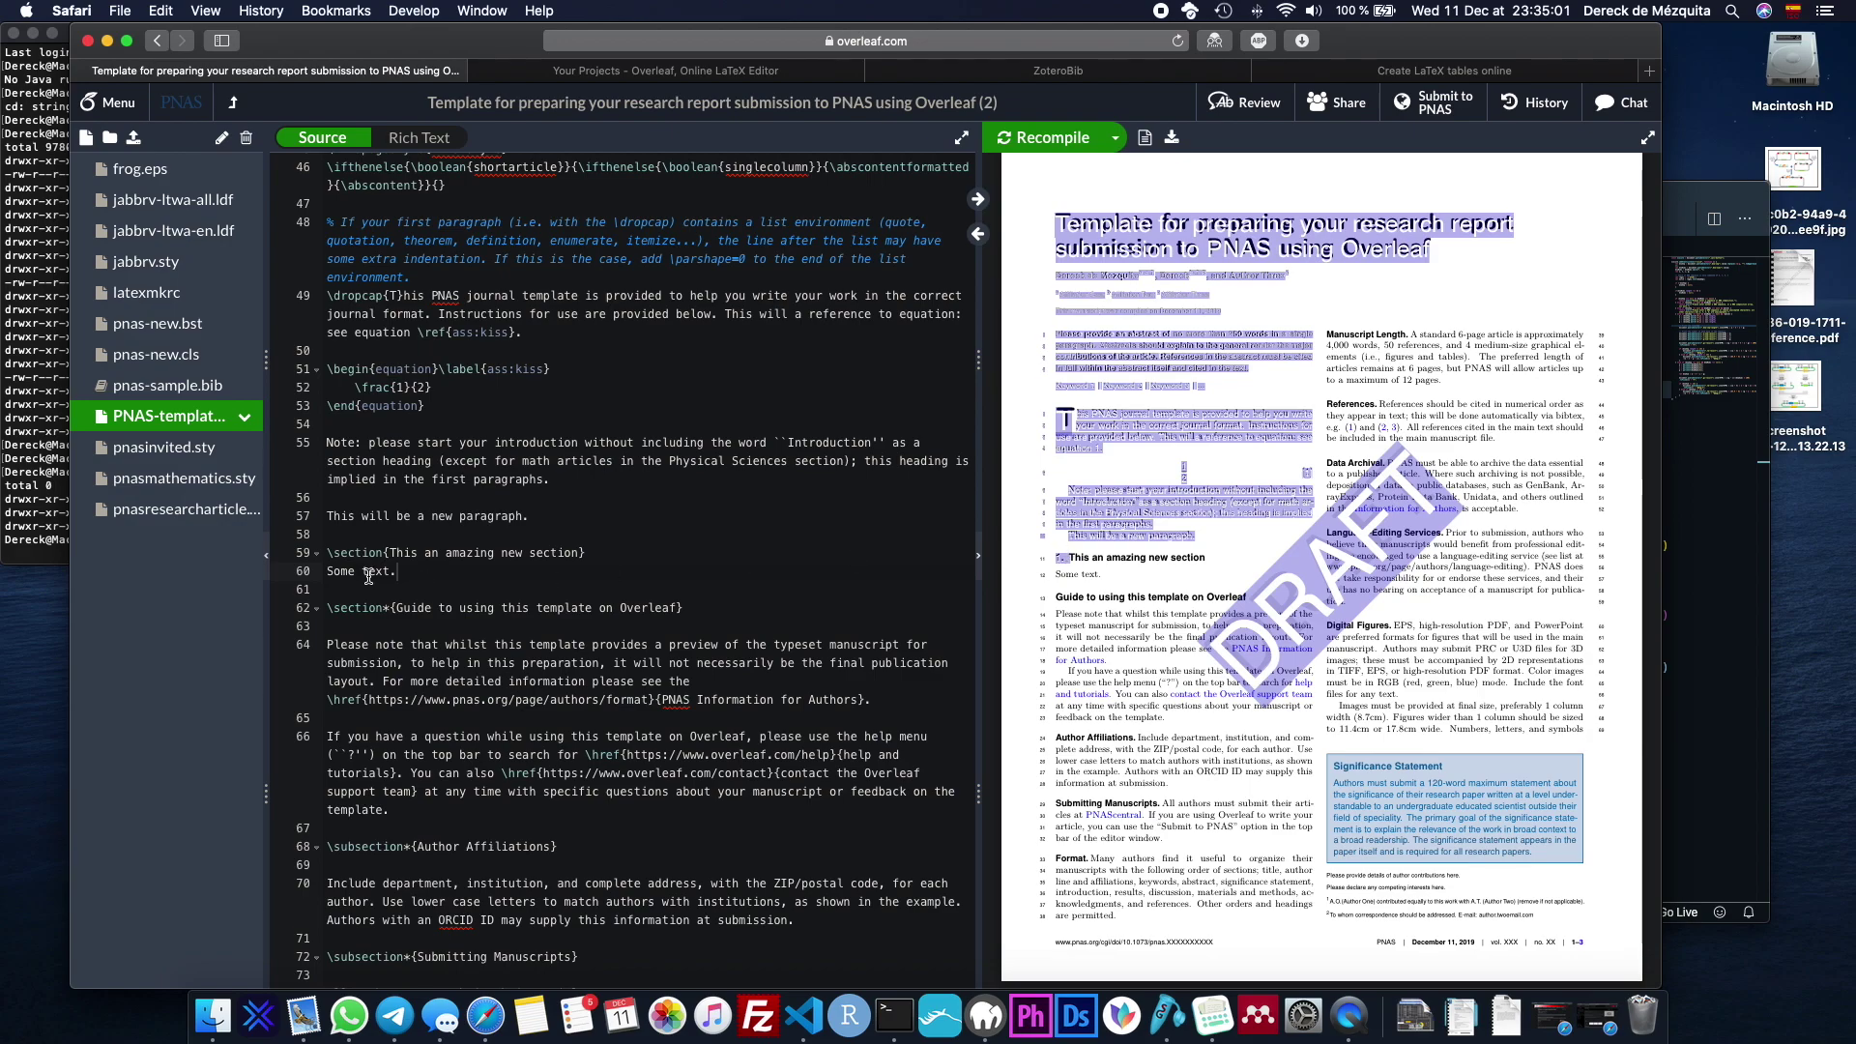
{"action": "left_click", "coordinate": [388, 552]}
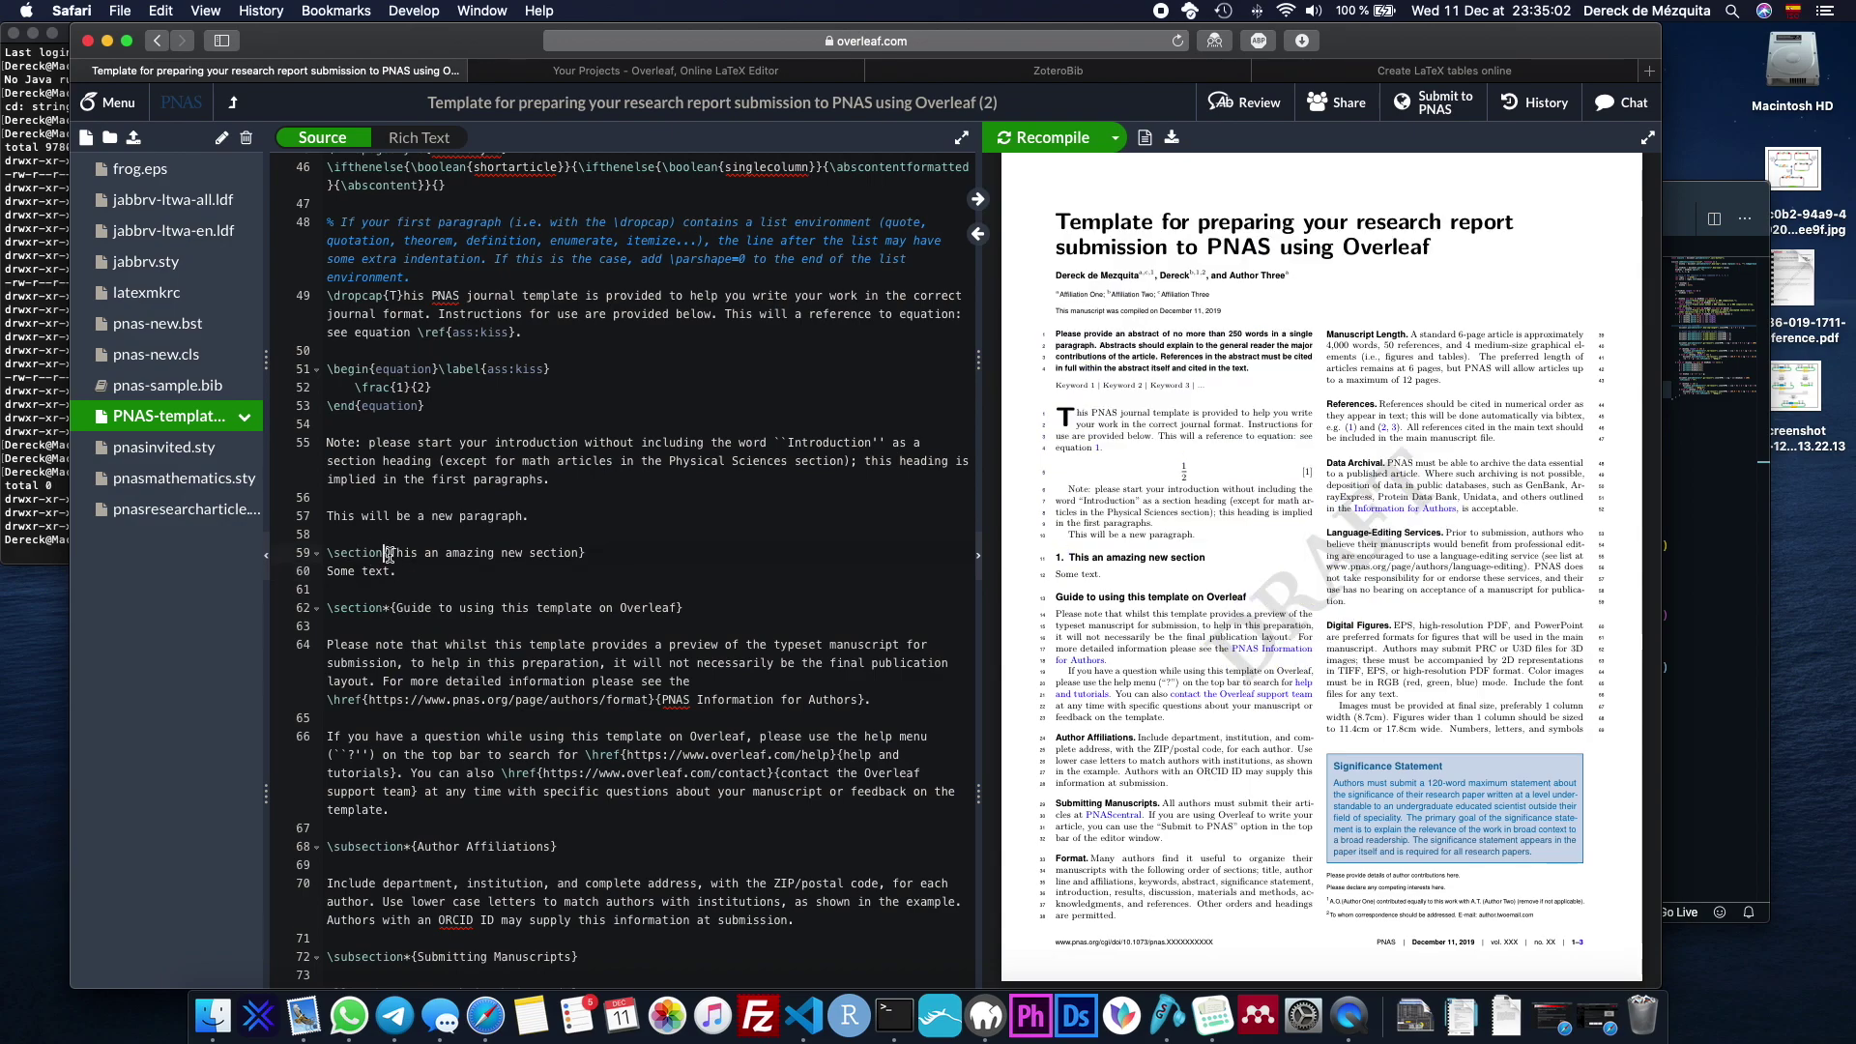
{"action": "left_click", "coordinate": [386, 608]}
{"action": "key", "text": "Up"}
{"action": "key", "text": "Up"}
{"action": "key", "text": "Up"}
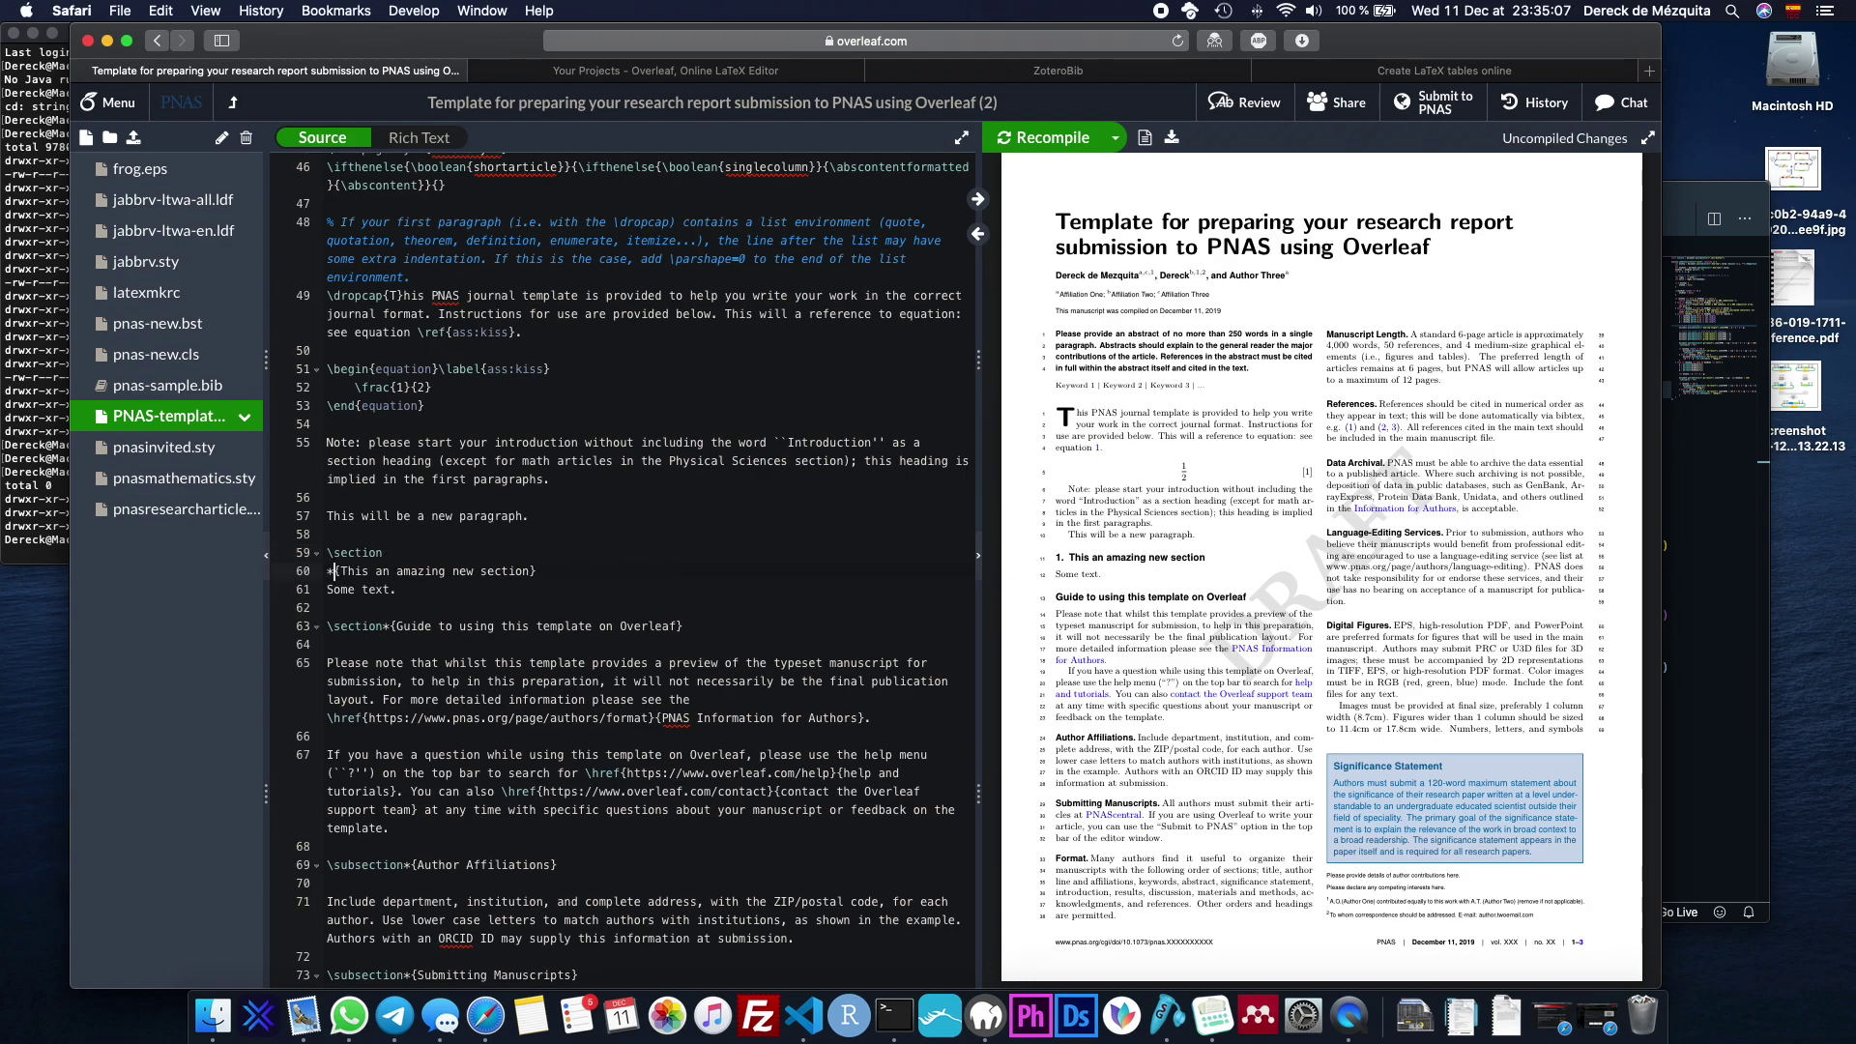
{"action": "type", "text": "*"}
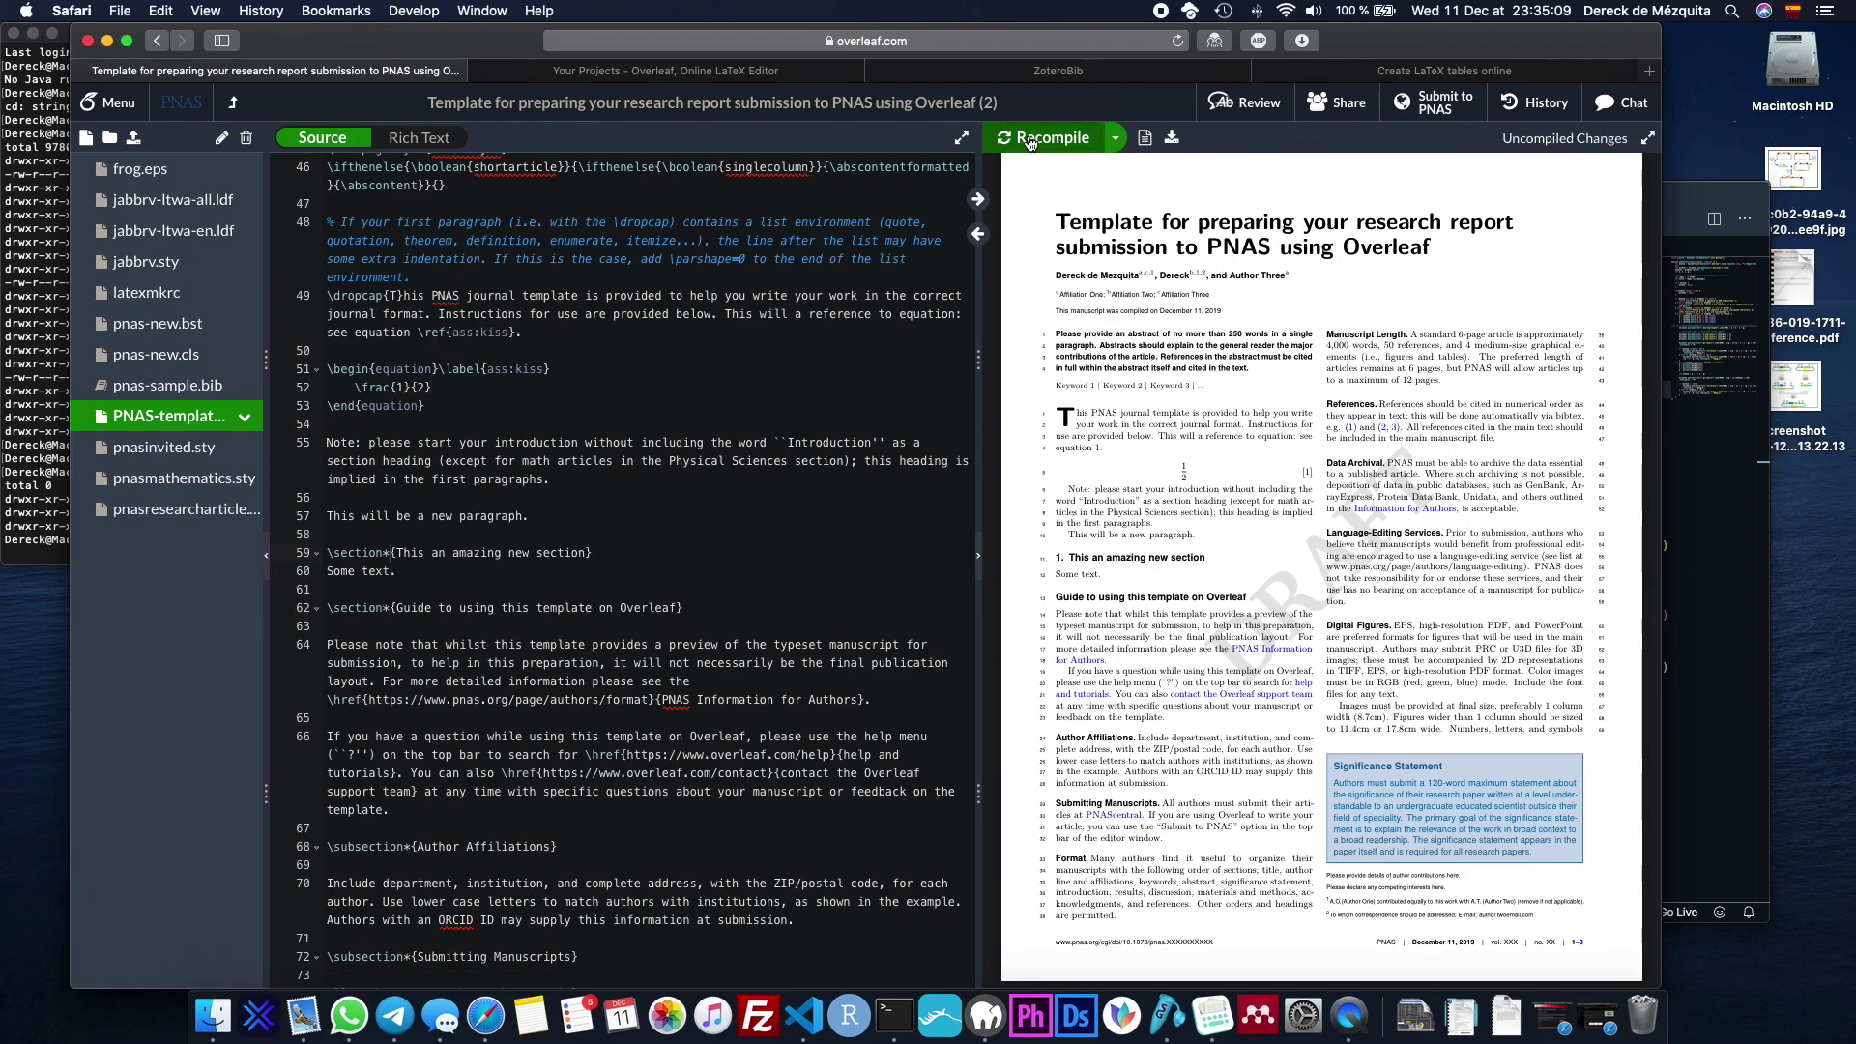
{"action": "left_click", "coordinate": [1049, 137]}
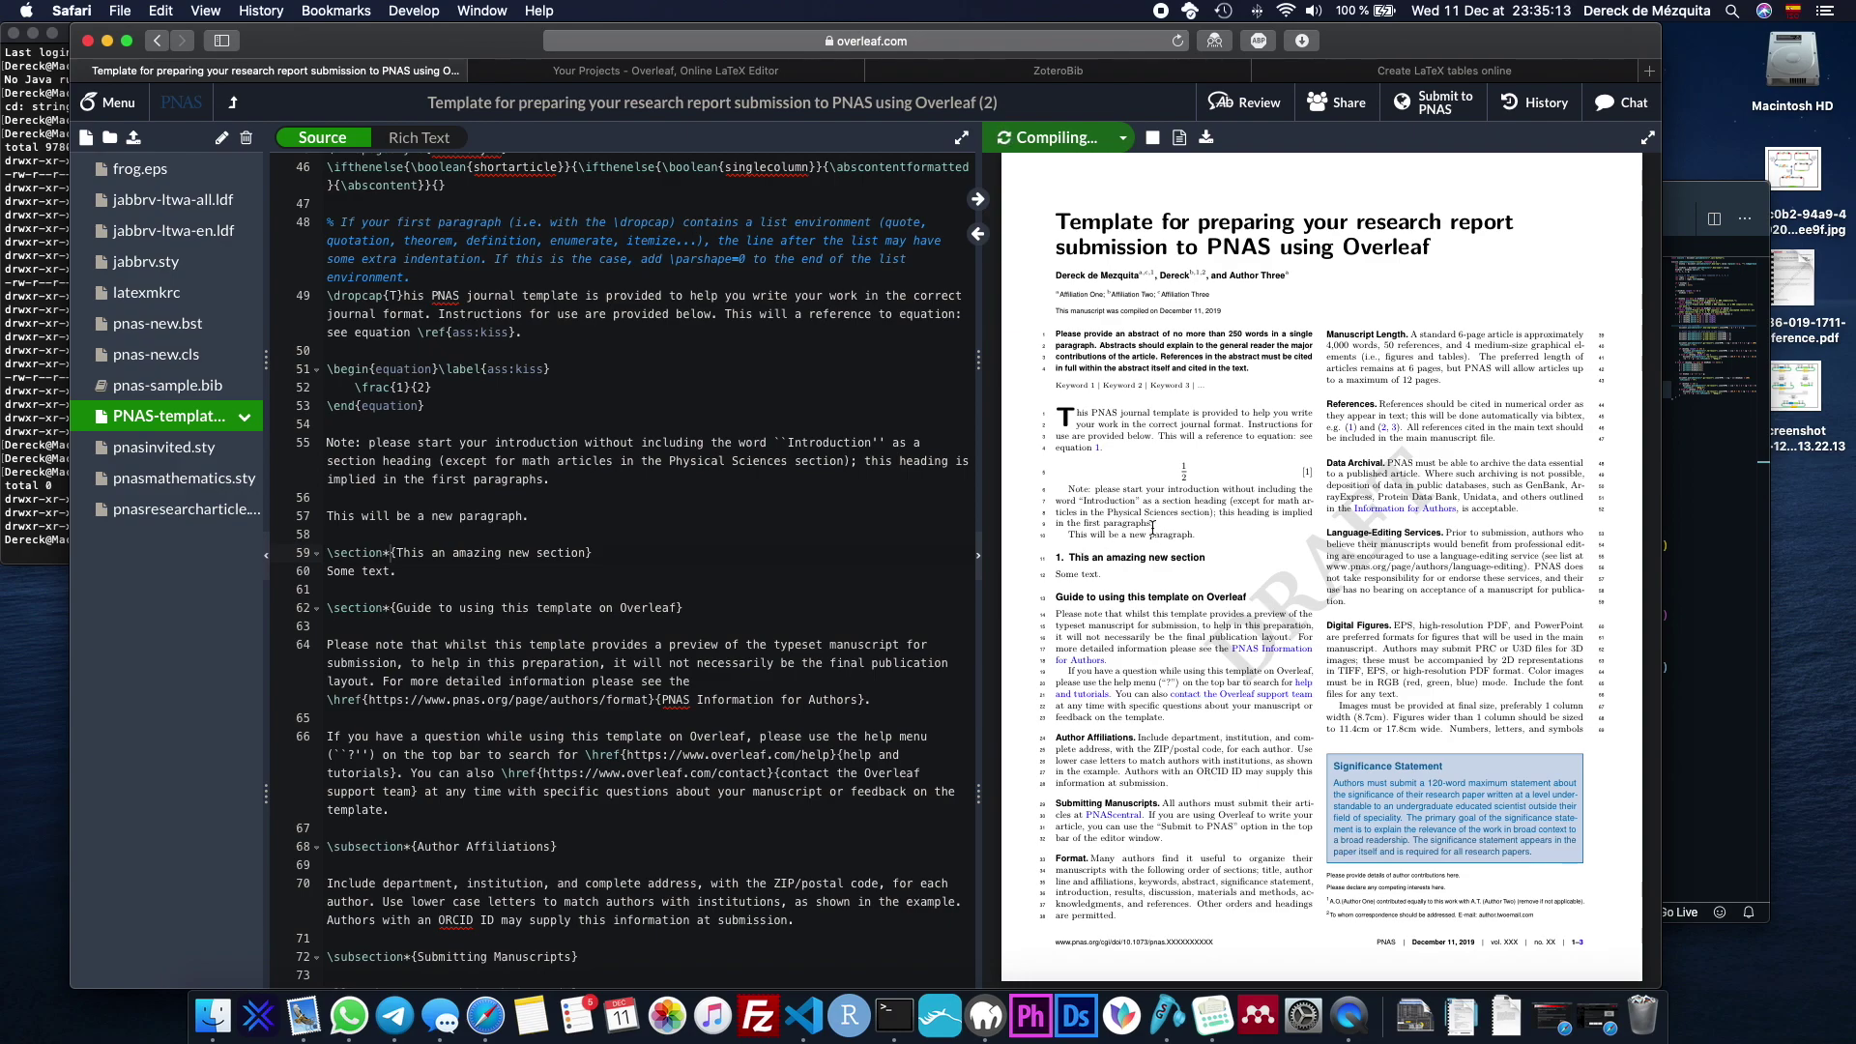
{"action": "scroll", "coordinate": [1155, 526], "scroll_direction": "down", "scroll_amount": 5}
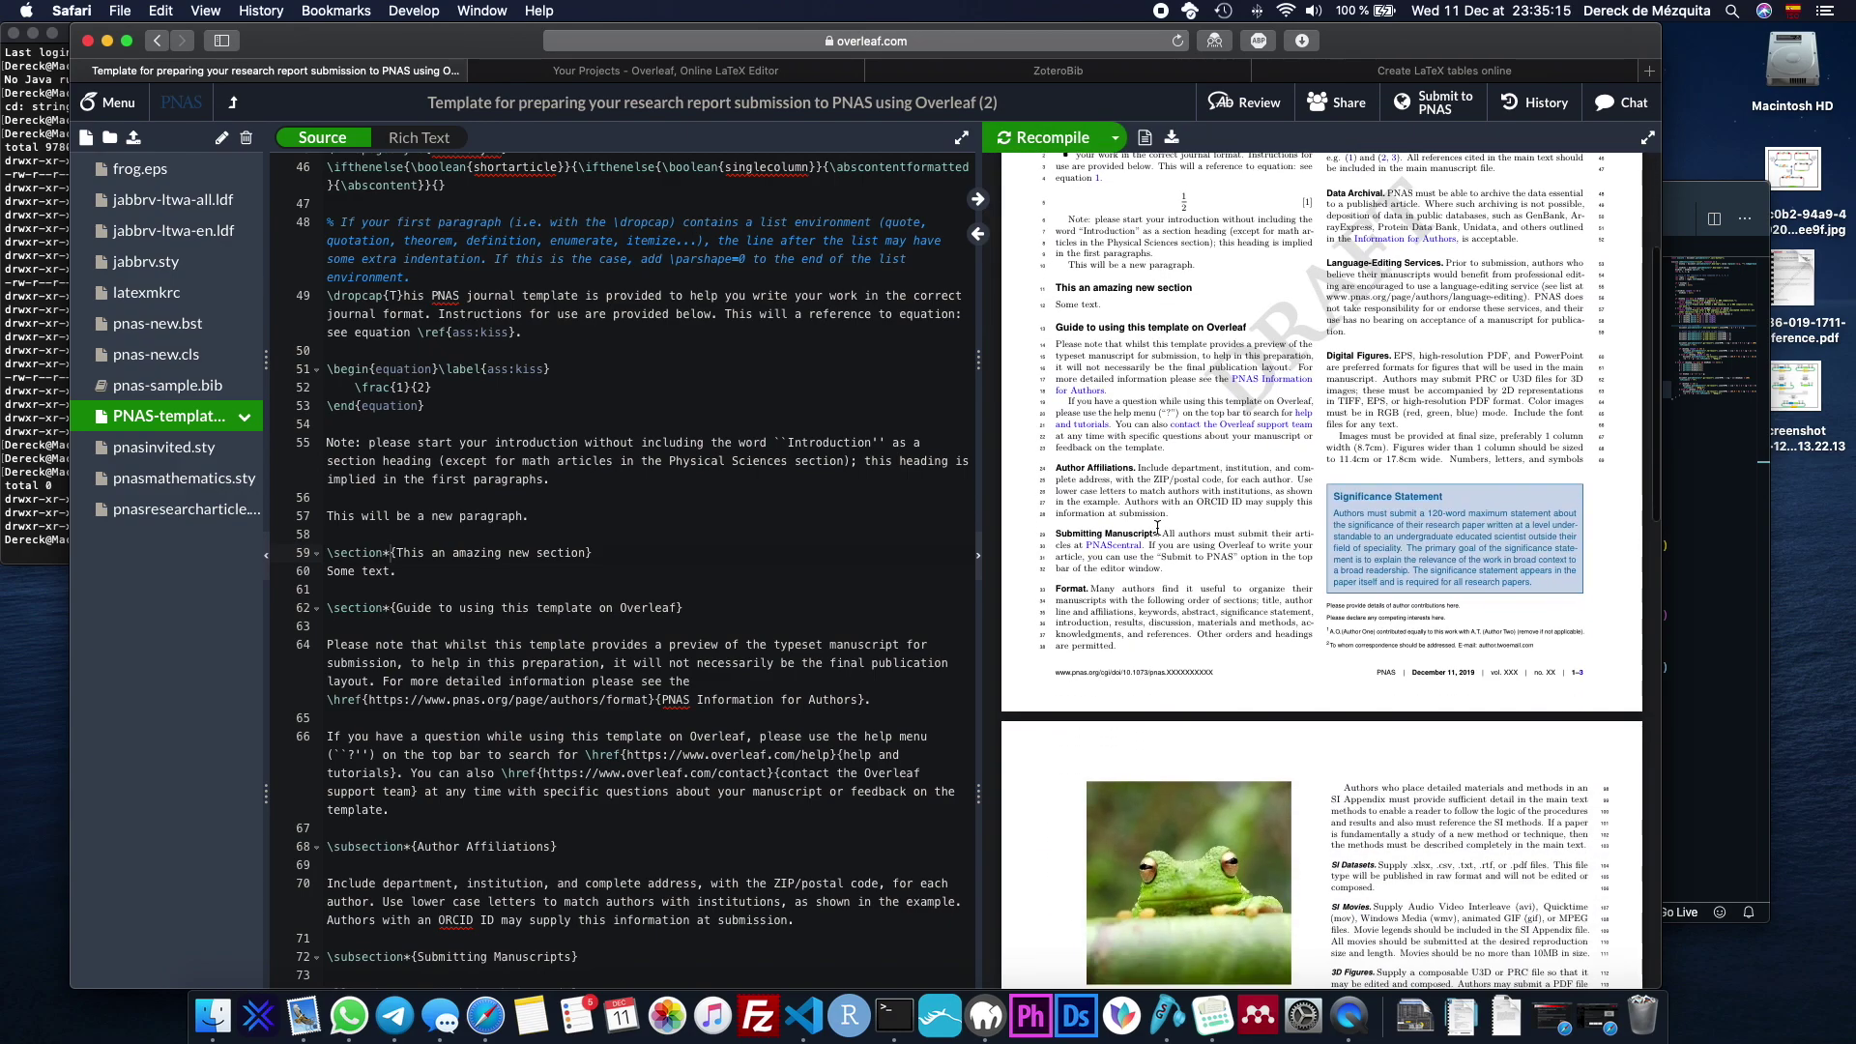
{"action": "scroll", "coordinate": [1157, 527], "scroll_direction": "down", "scroll_amount": 5}
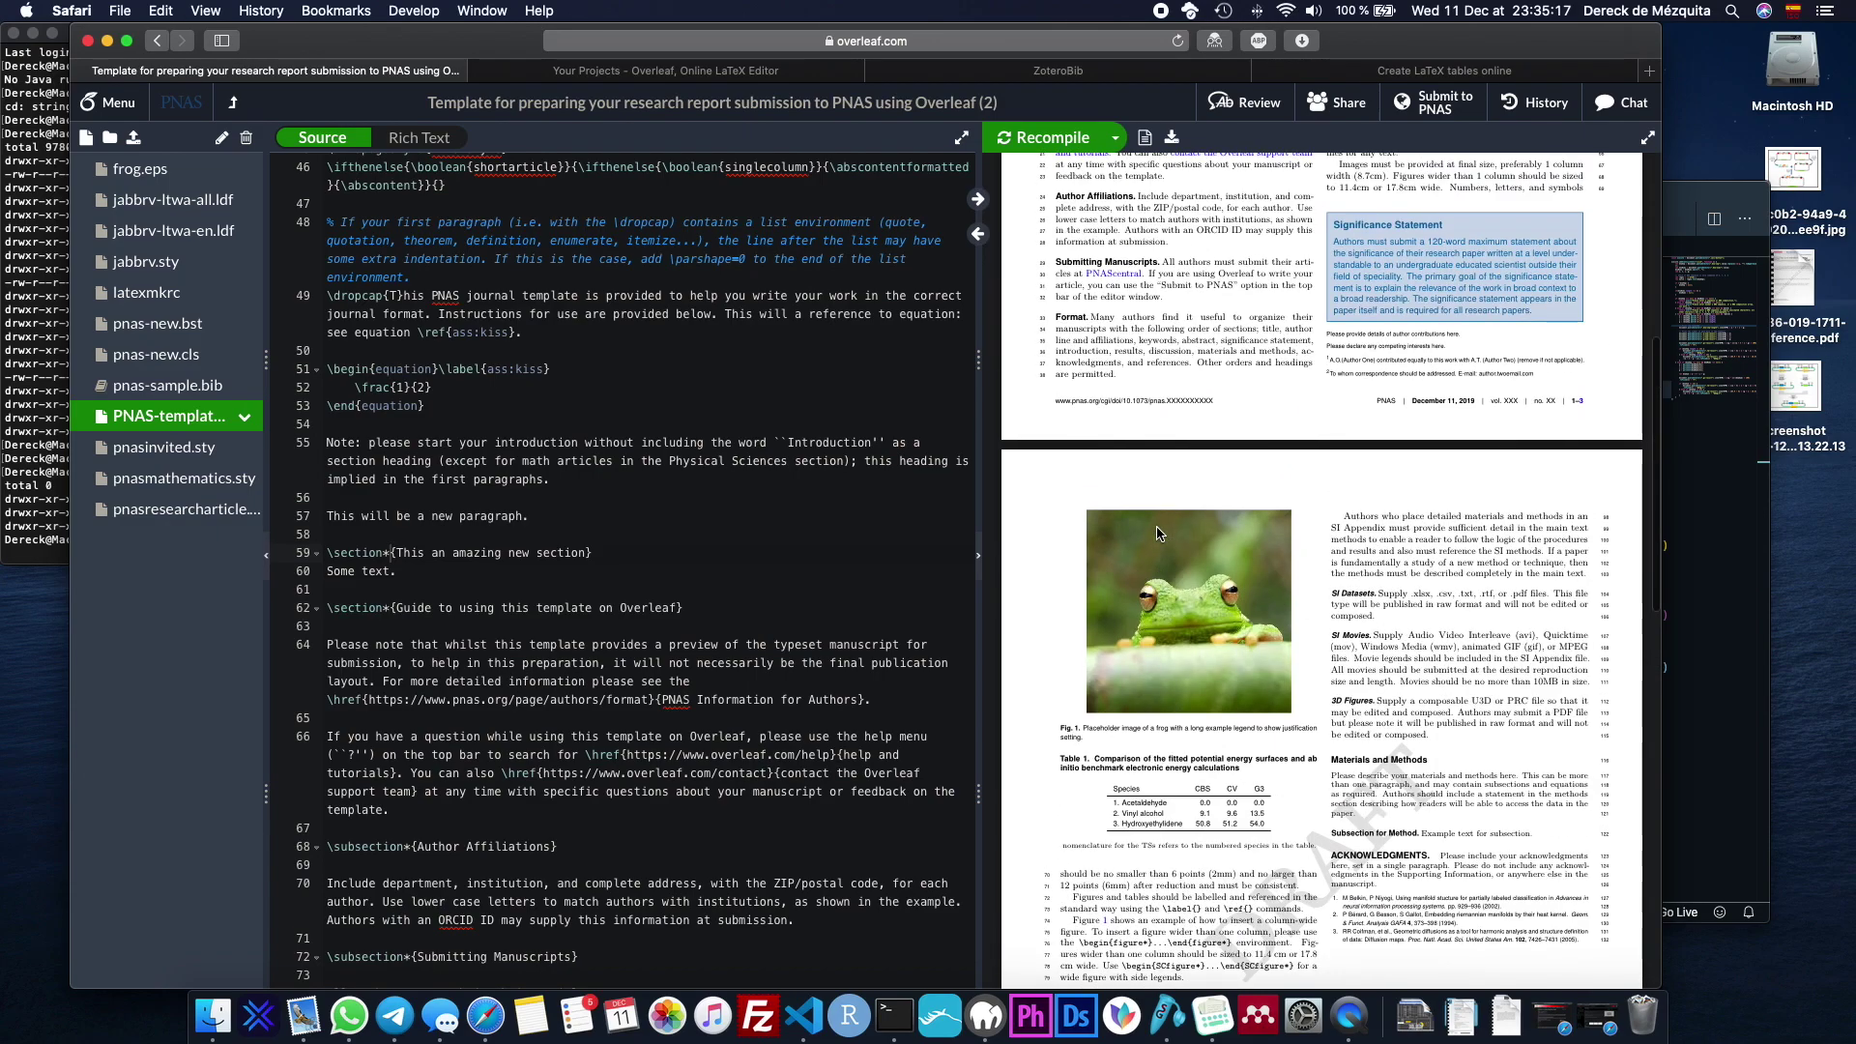
{"action": "scroll", "coordinate": [1157, 529], "scroll_direction": "up", "scroll_amount": 10}
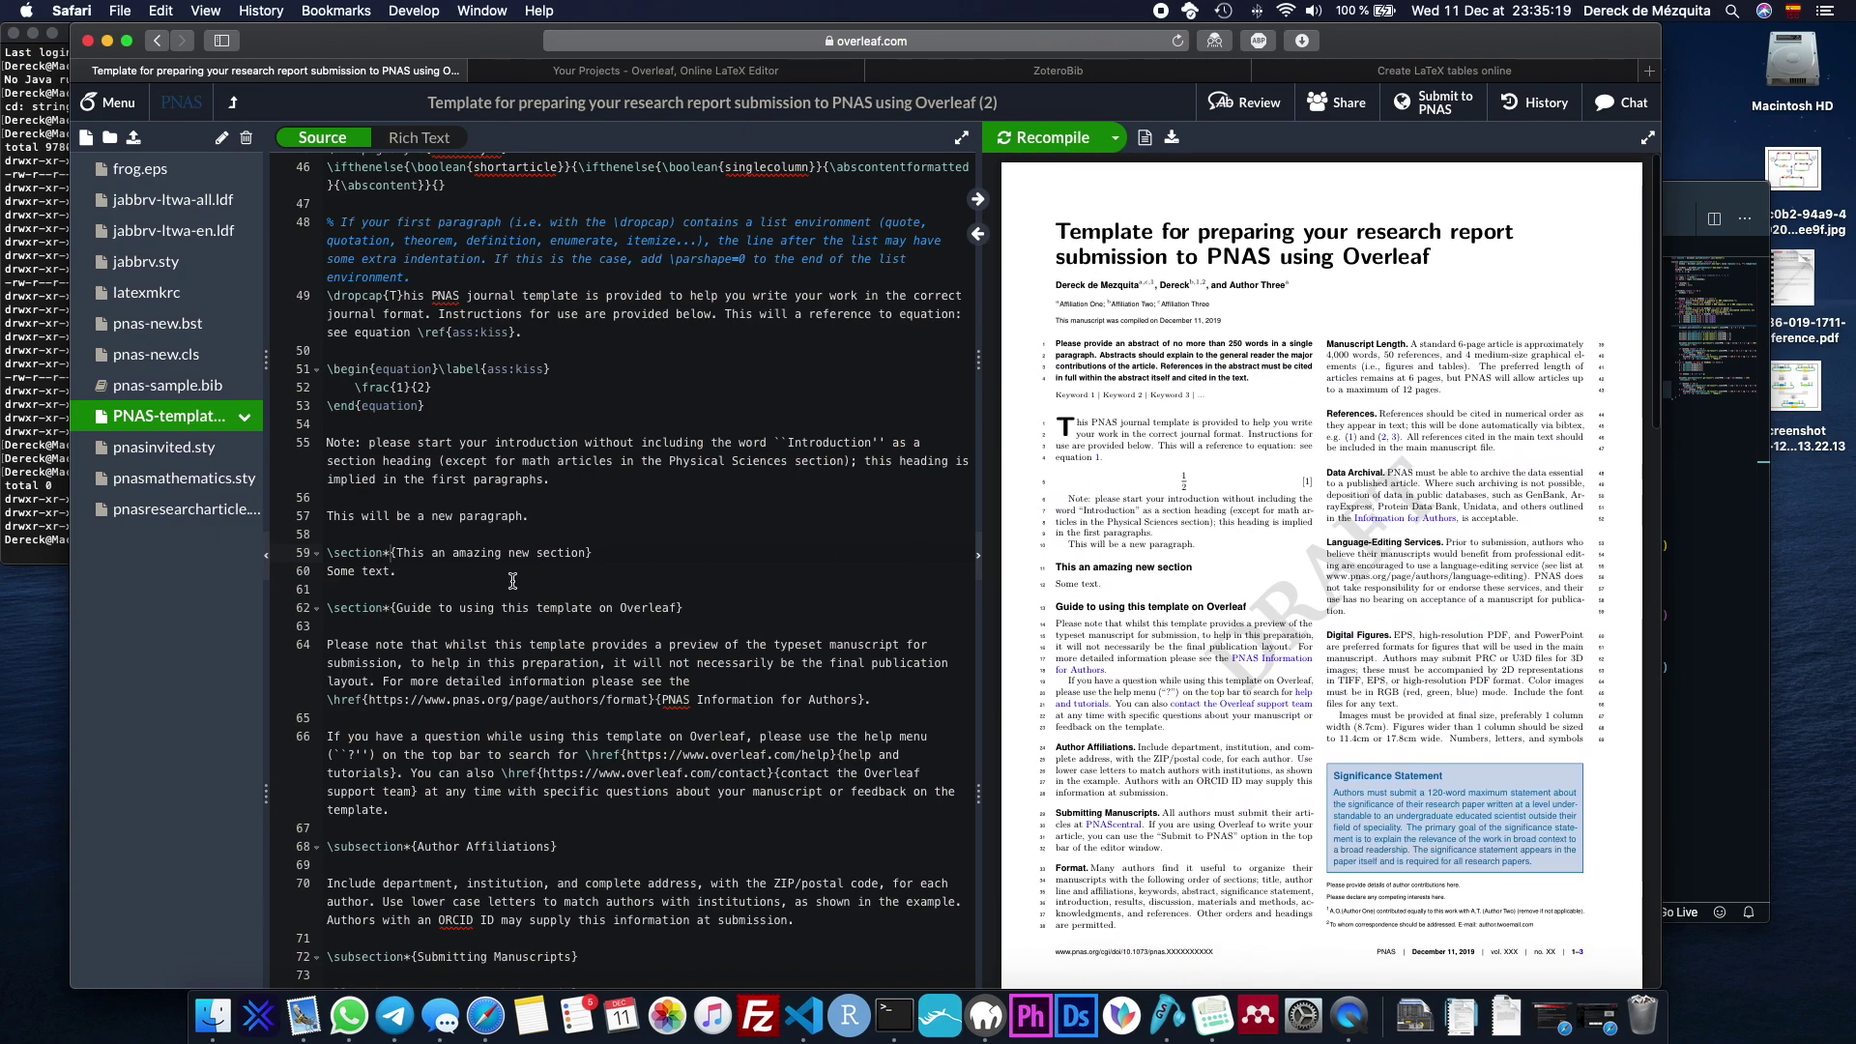
{"action": "scroll", "coordinate": [488, 576], "scroll_direction": "down", "scroll_amount": 1}
{"action": "left_click", "coordinate": [466, 568]}
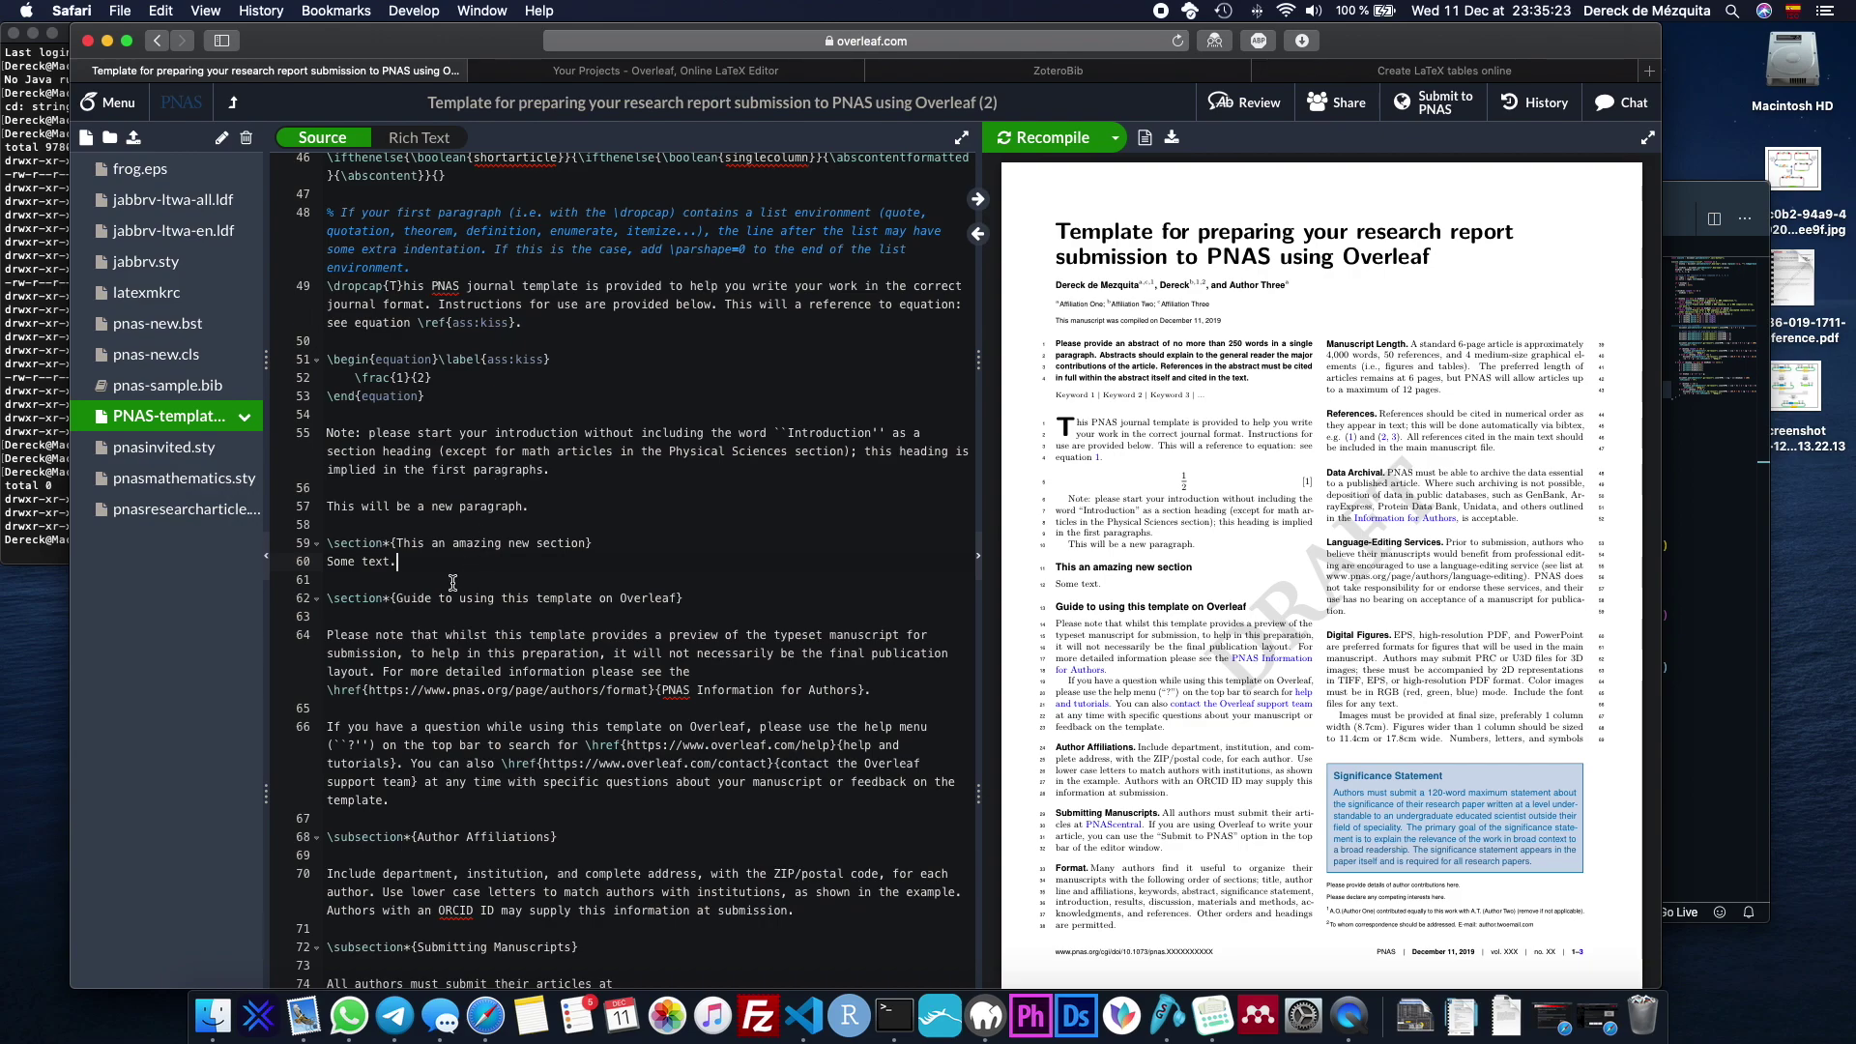
Insert a figure environment below 'Some text.' using frog.eps as its image.
{"action": "key", "text": "Return"}
{"action": "key", "text": "Return"}
{"action": "type", "text": "\\"}
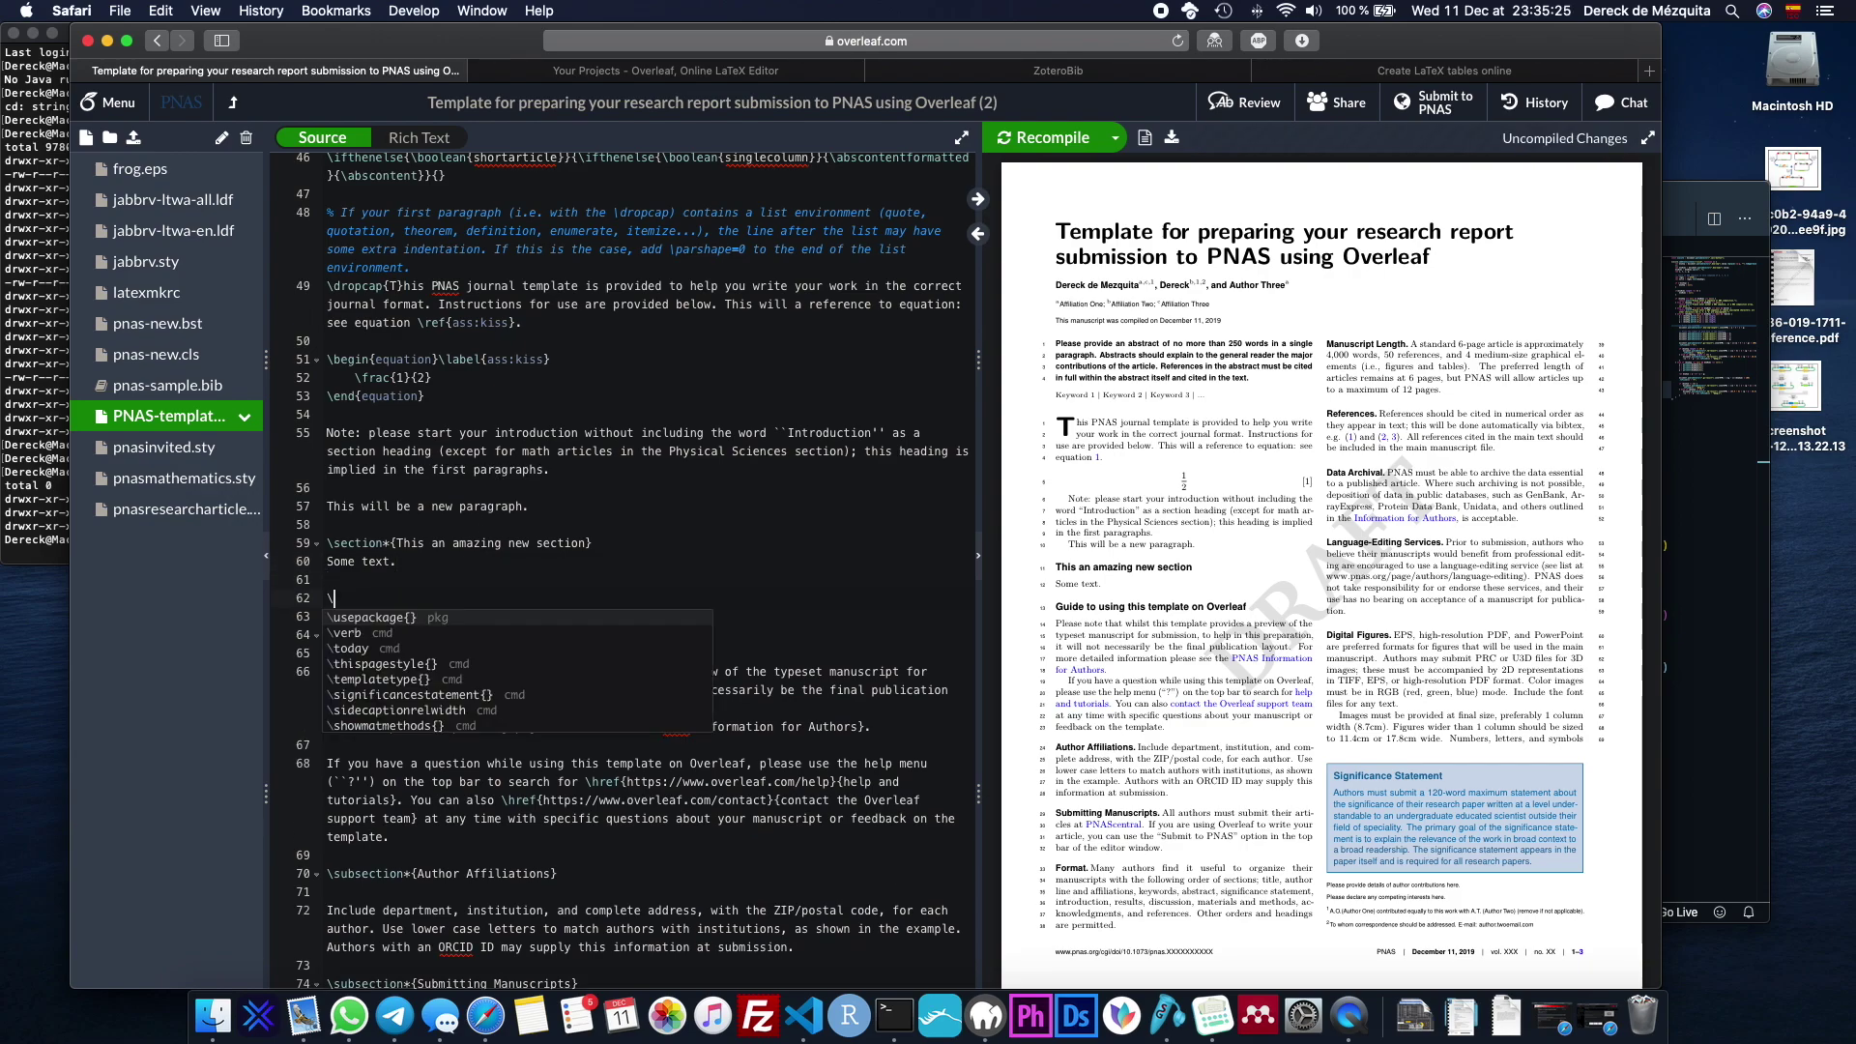
{"action": "type", "text": "begin{fi}{"}
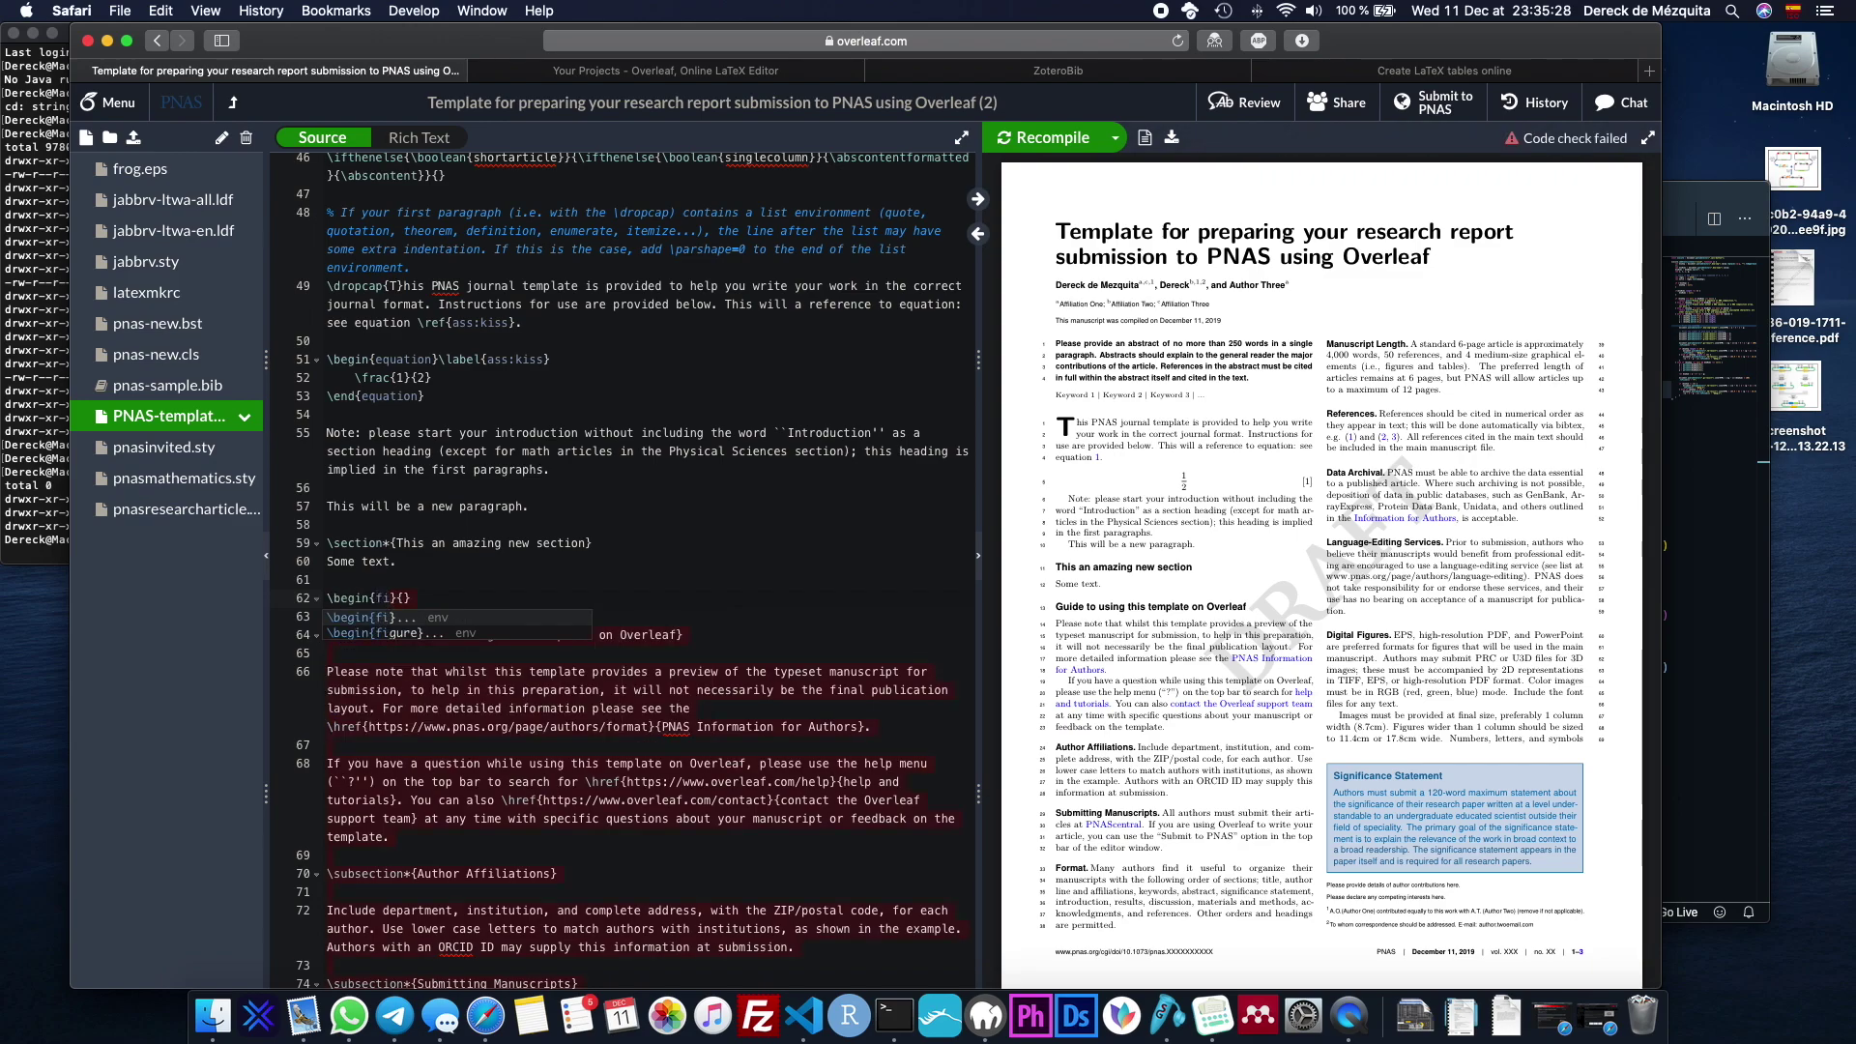
{"action": "key", "text": "Down"}
{"action": "key", "text": "Return"}
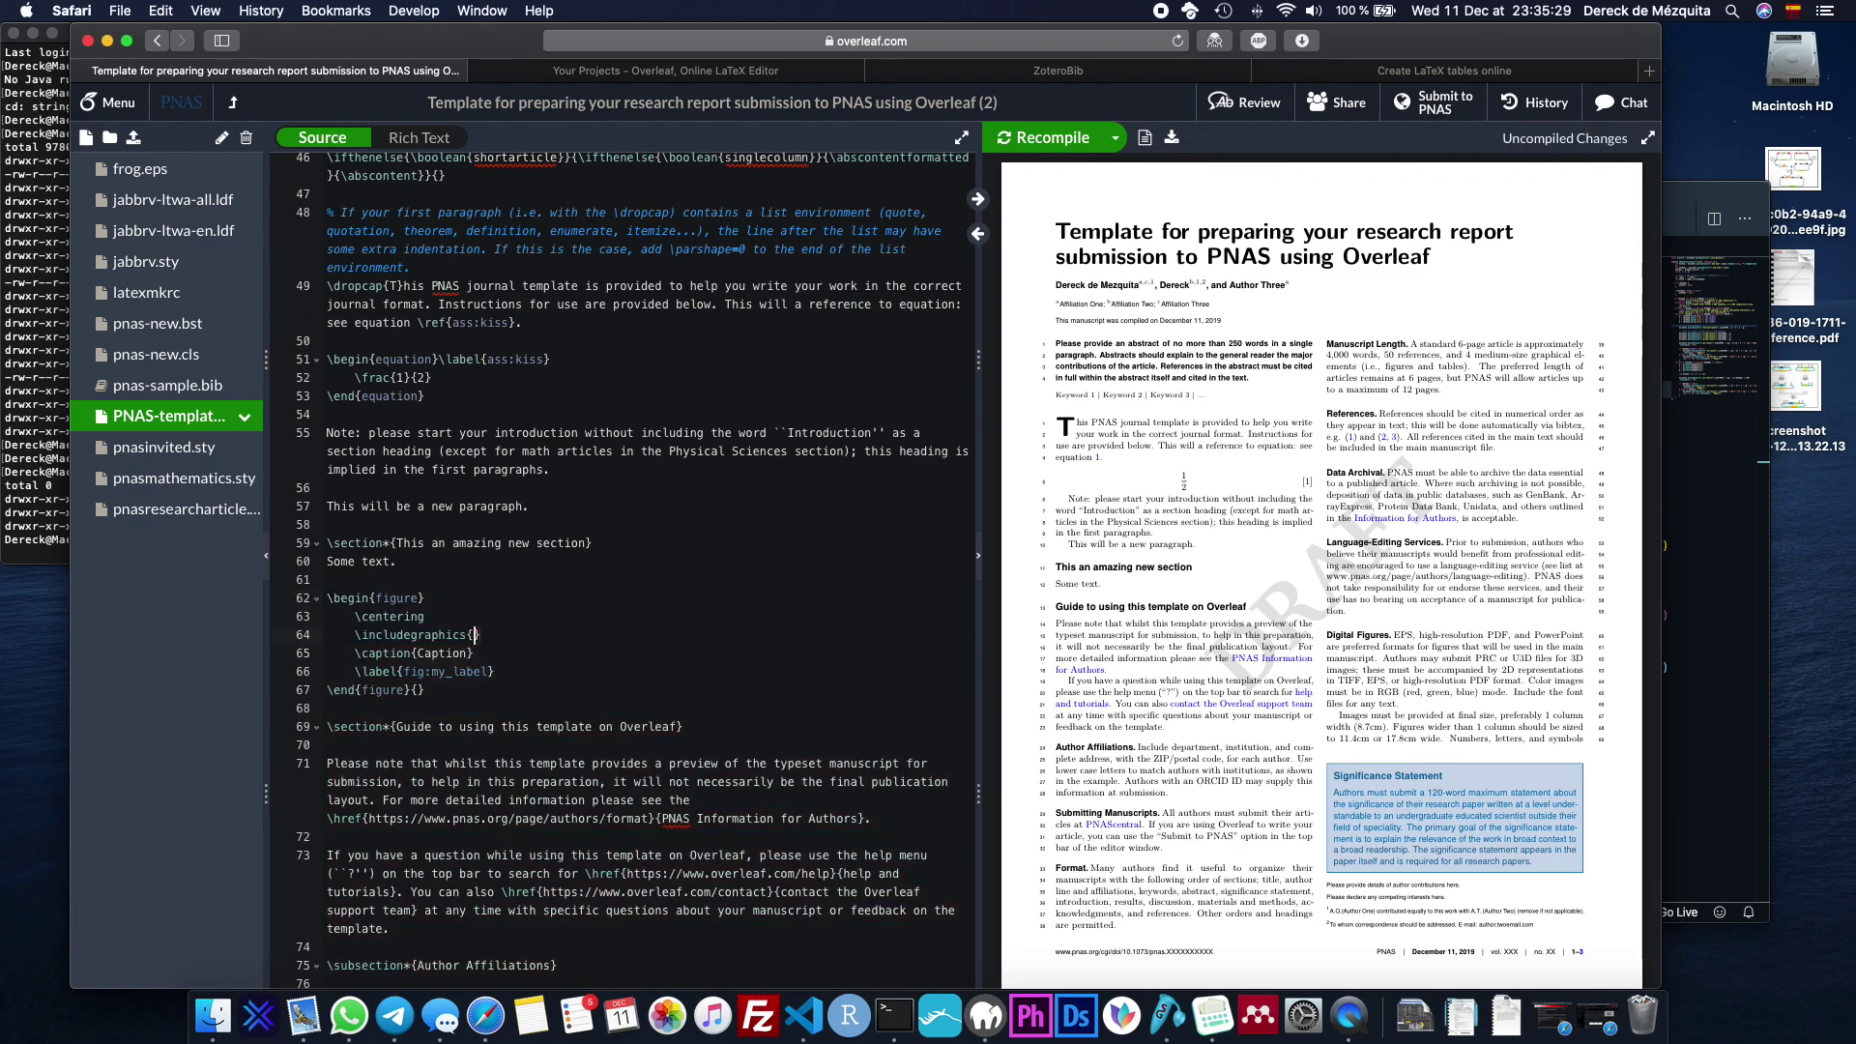
{"action": "left_click", "coordinate": [466, 686]}
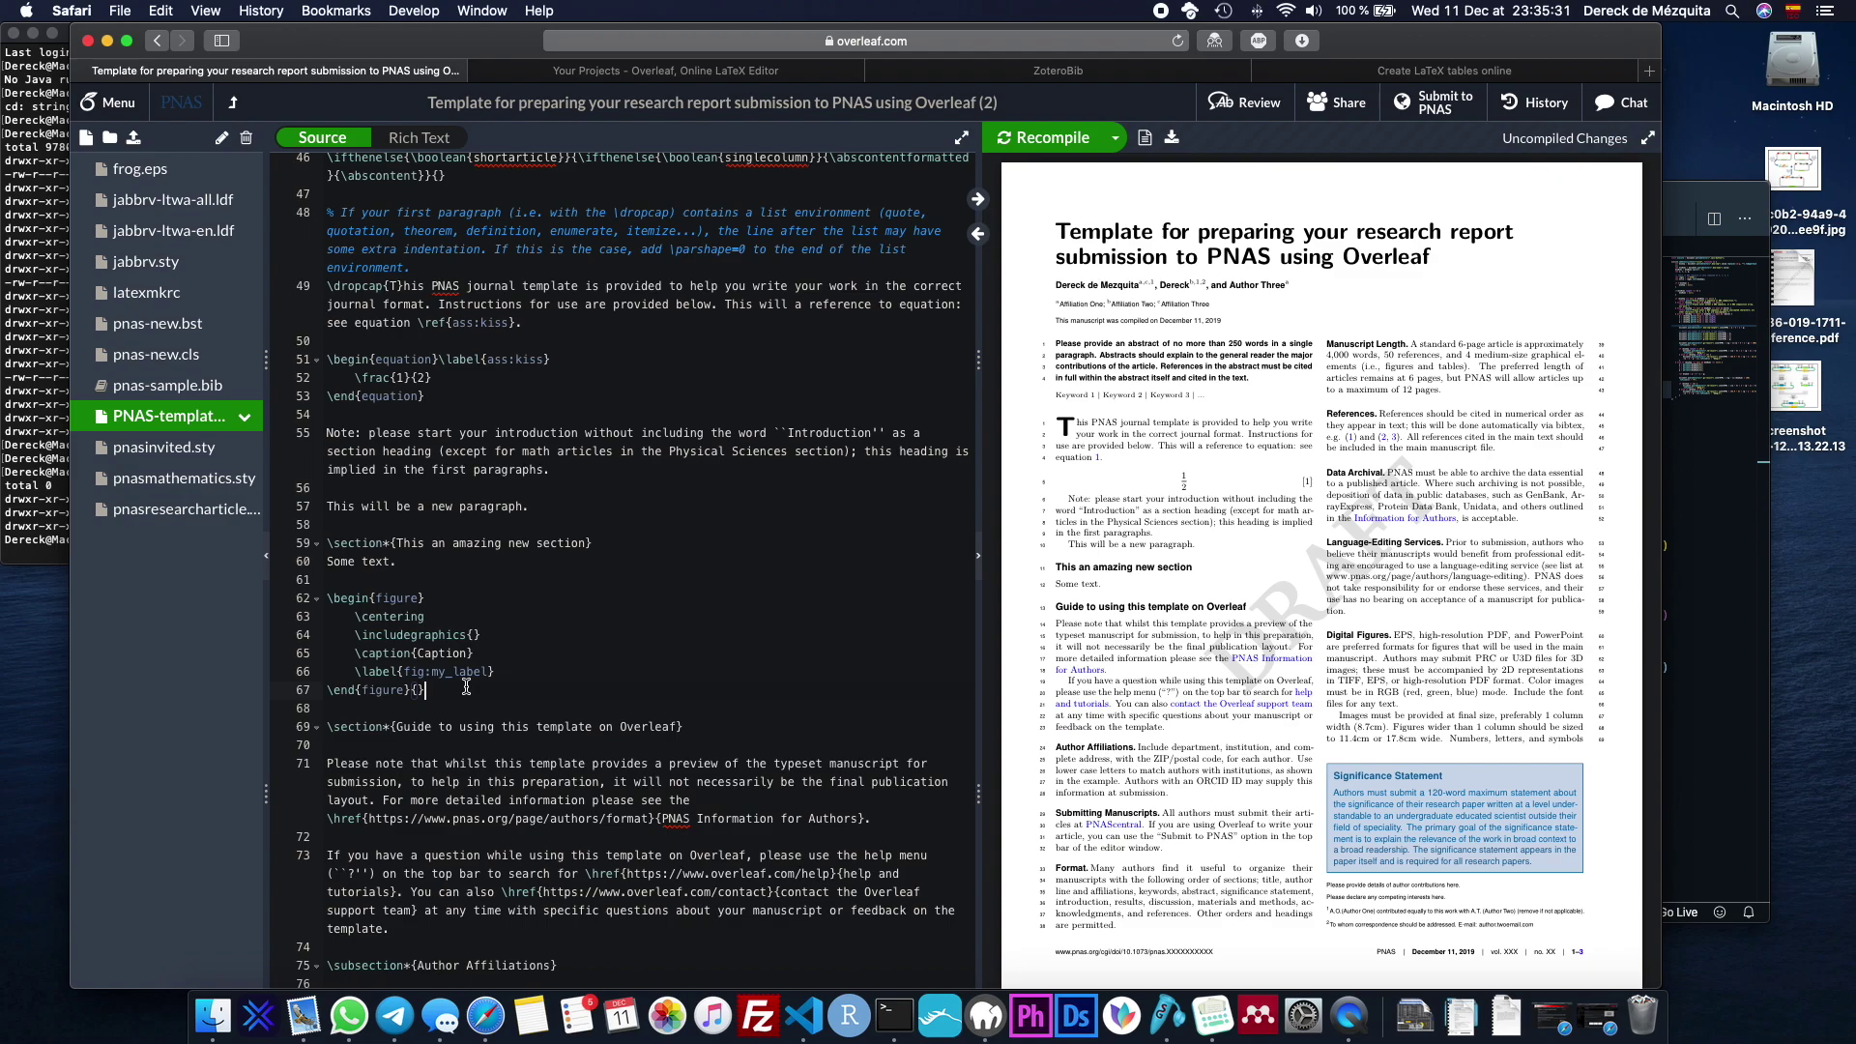
{"action": "left_click", "coordinate": [472, 640]}
{"action": "type", "text": "fr"}
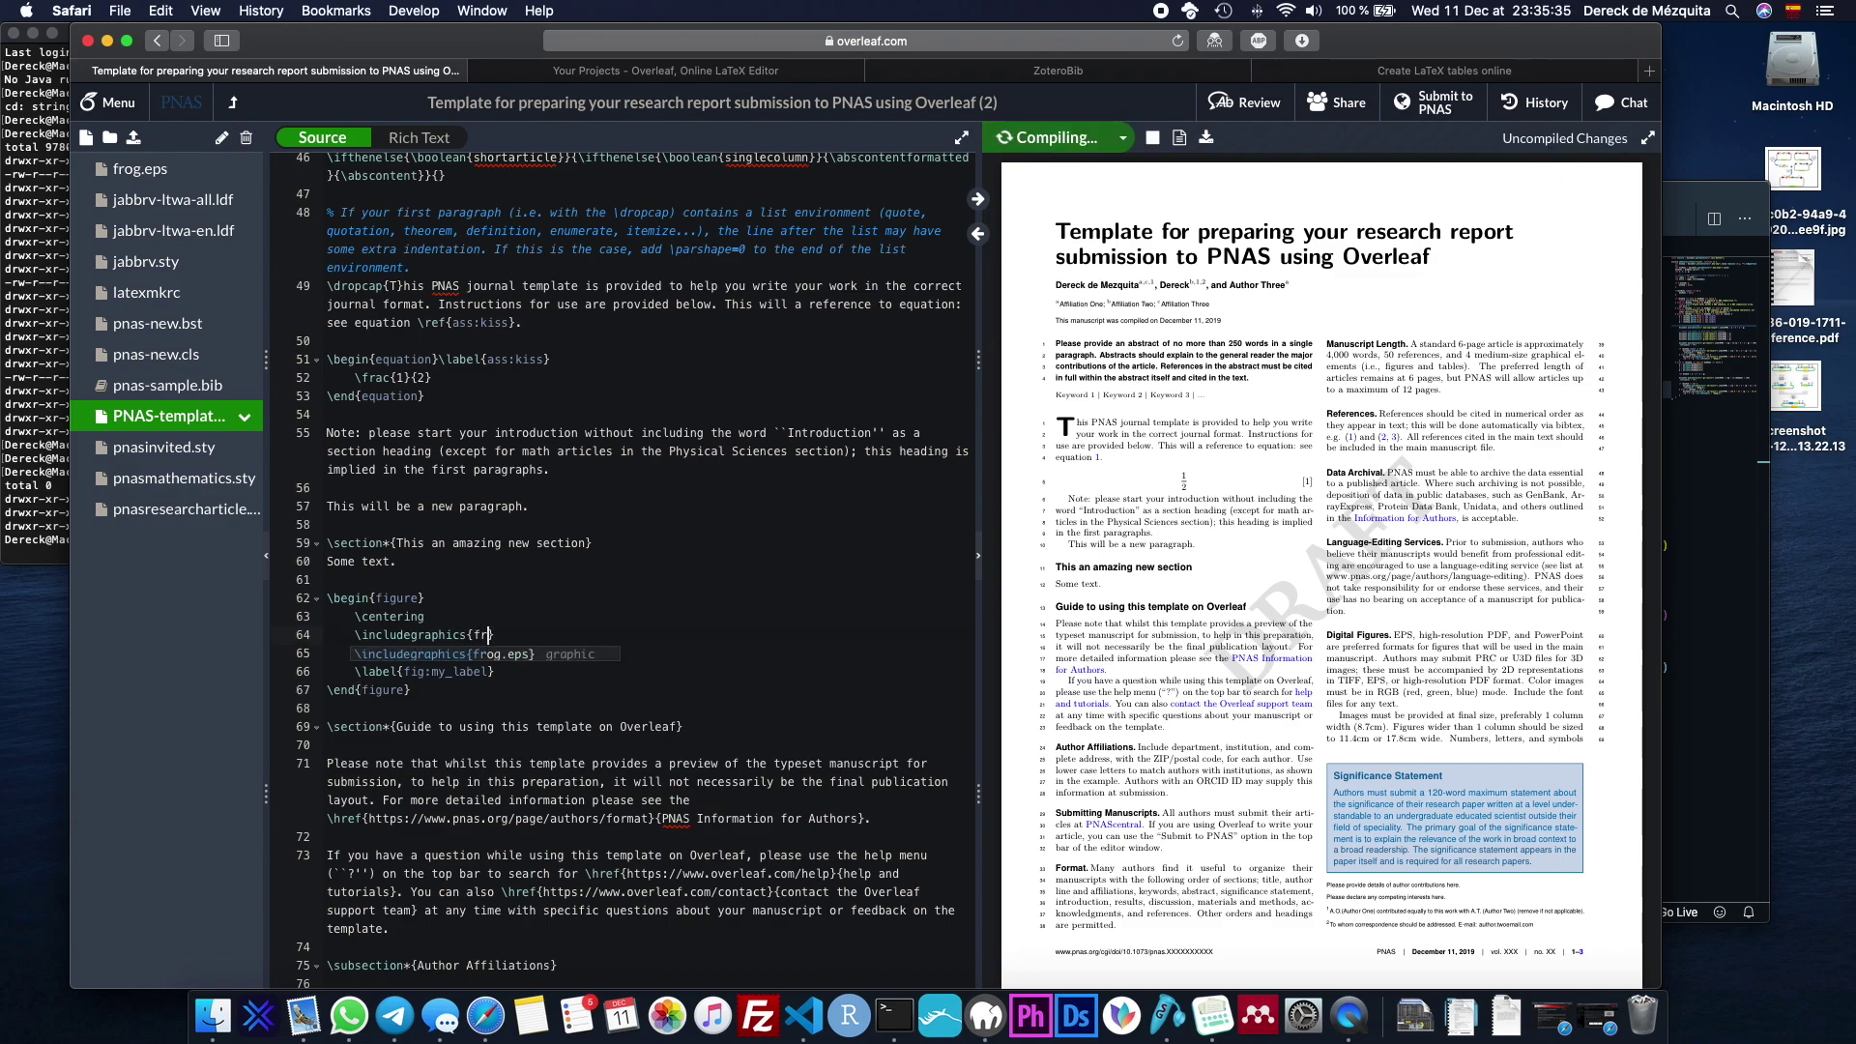
{"action": "key", "text": "Return"}
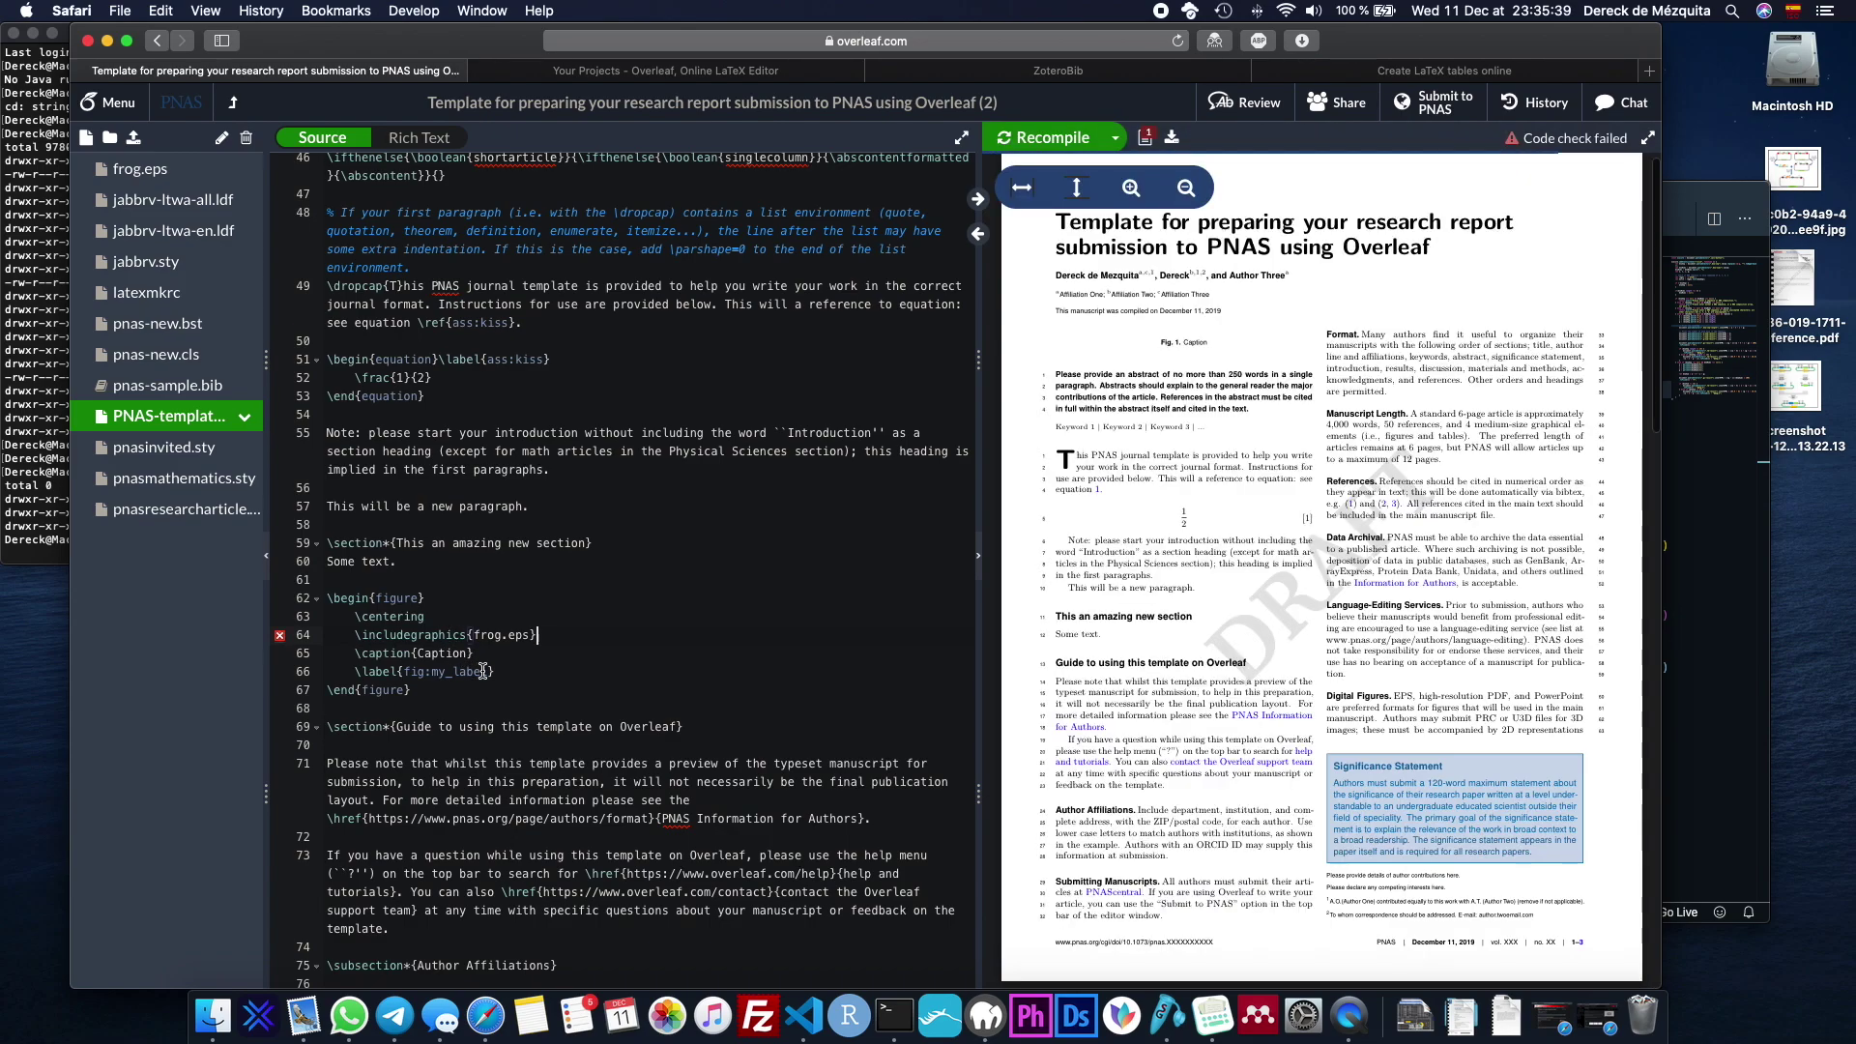
Recompile and check the frog figure with its 'Caption' placeholder in the PDF.
{"action": "left_click", "coordinate": [468, 655]}
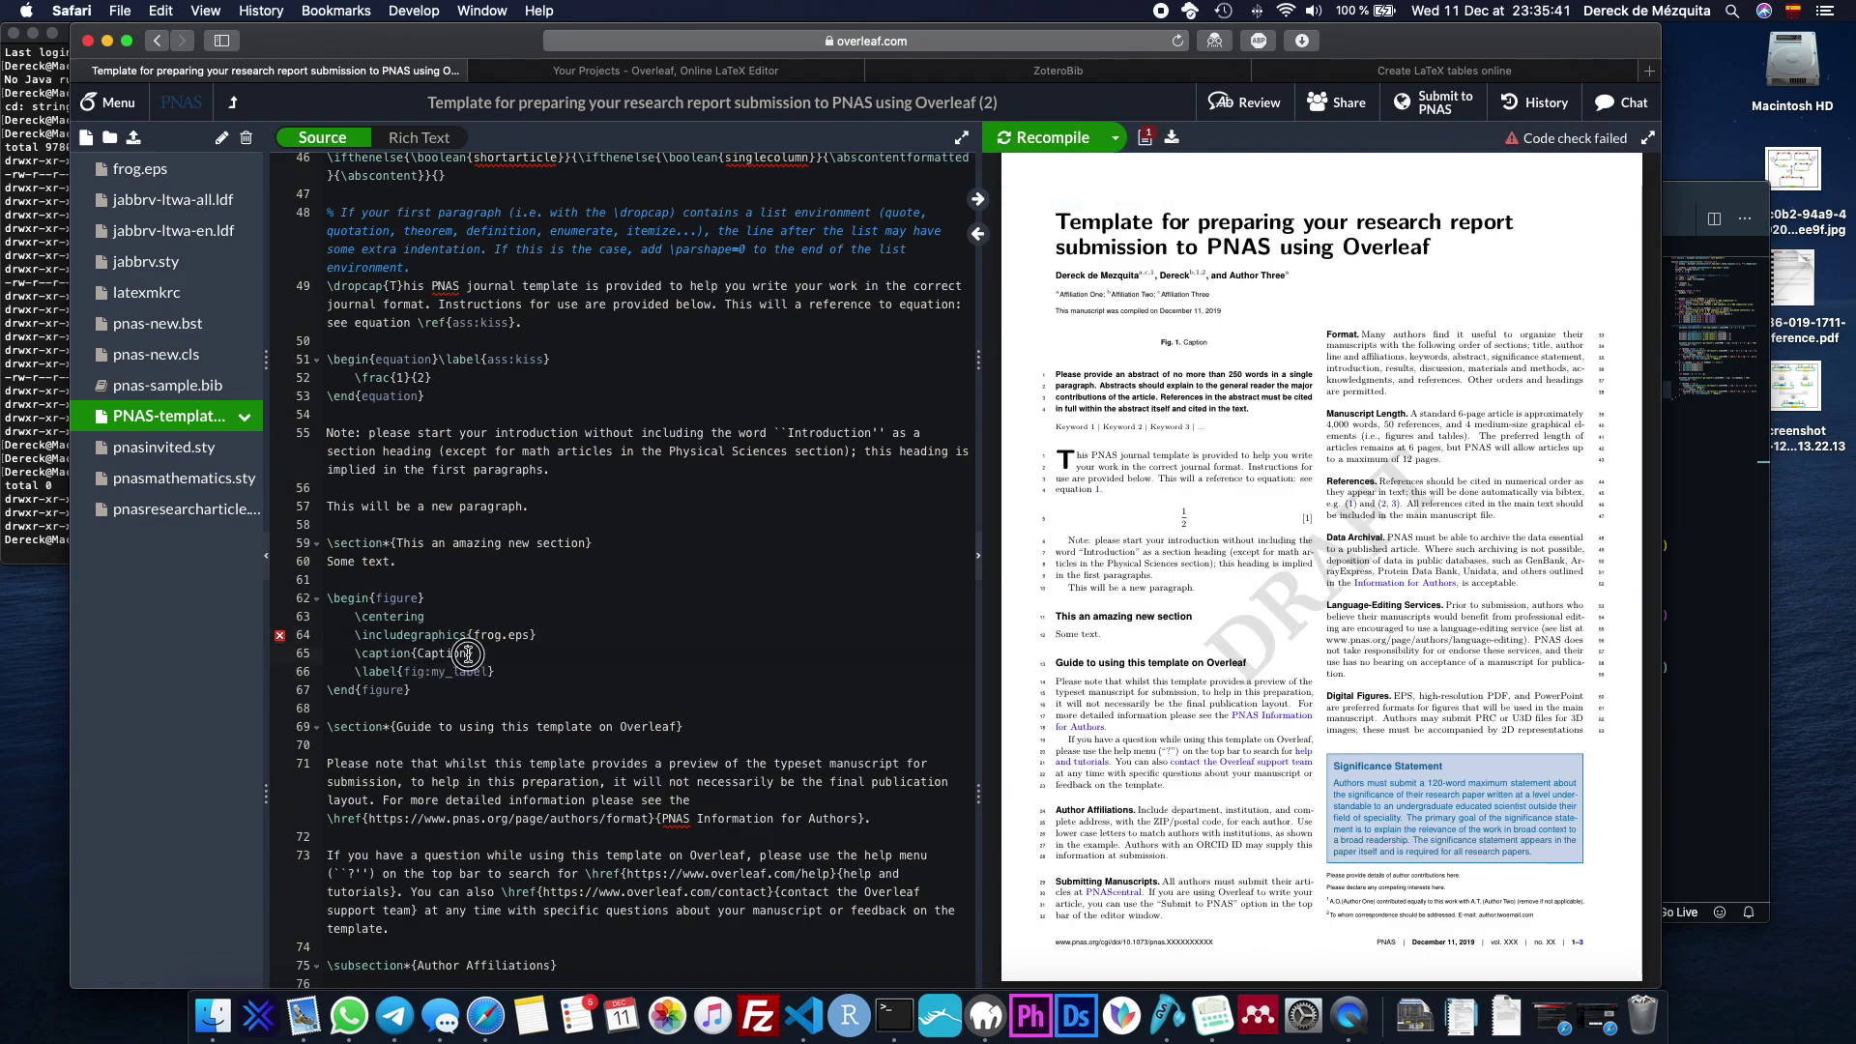
{"action": "left_click", "coordinate": [1031, 138]}
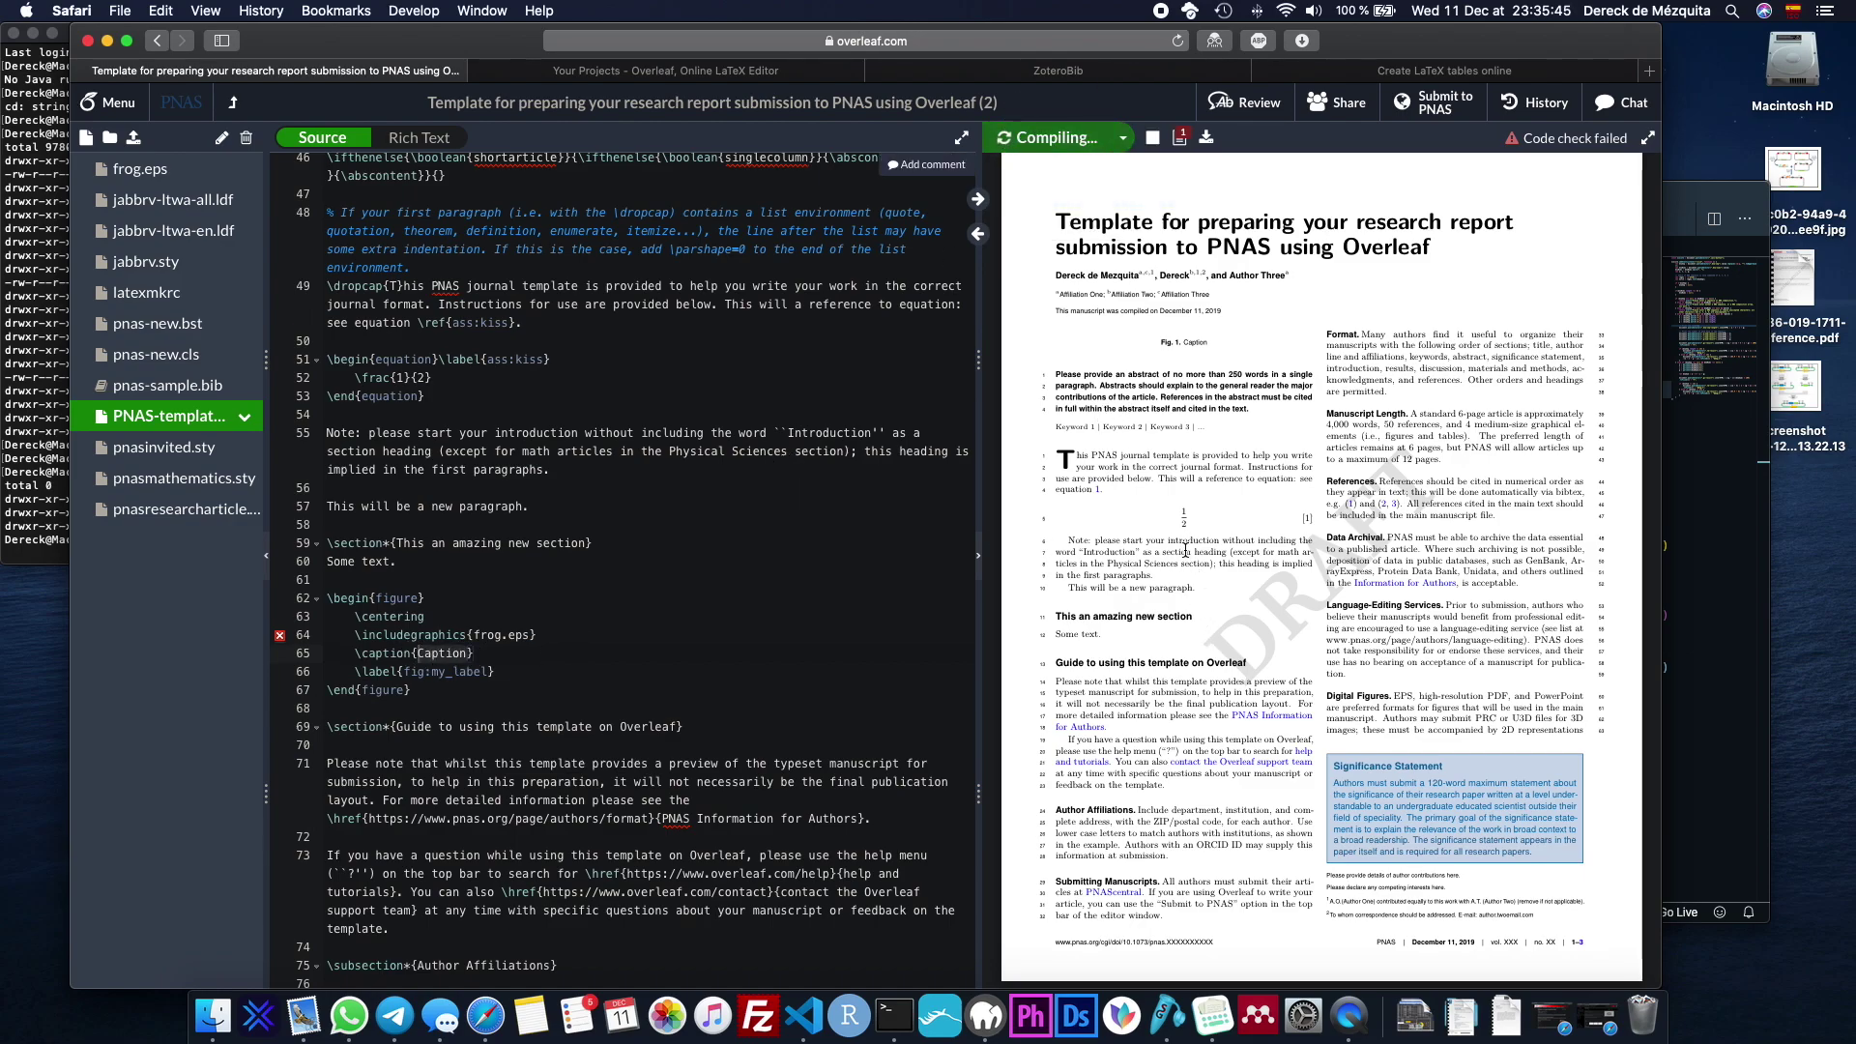
{"action": "left_click_drag", "start_coordinate": [1067, 618], "coordinate": [1181, 640]}
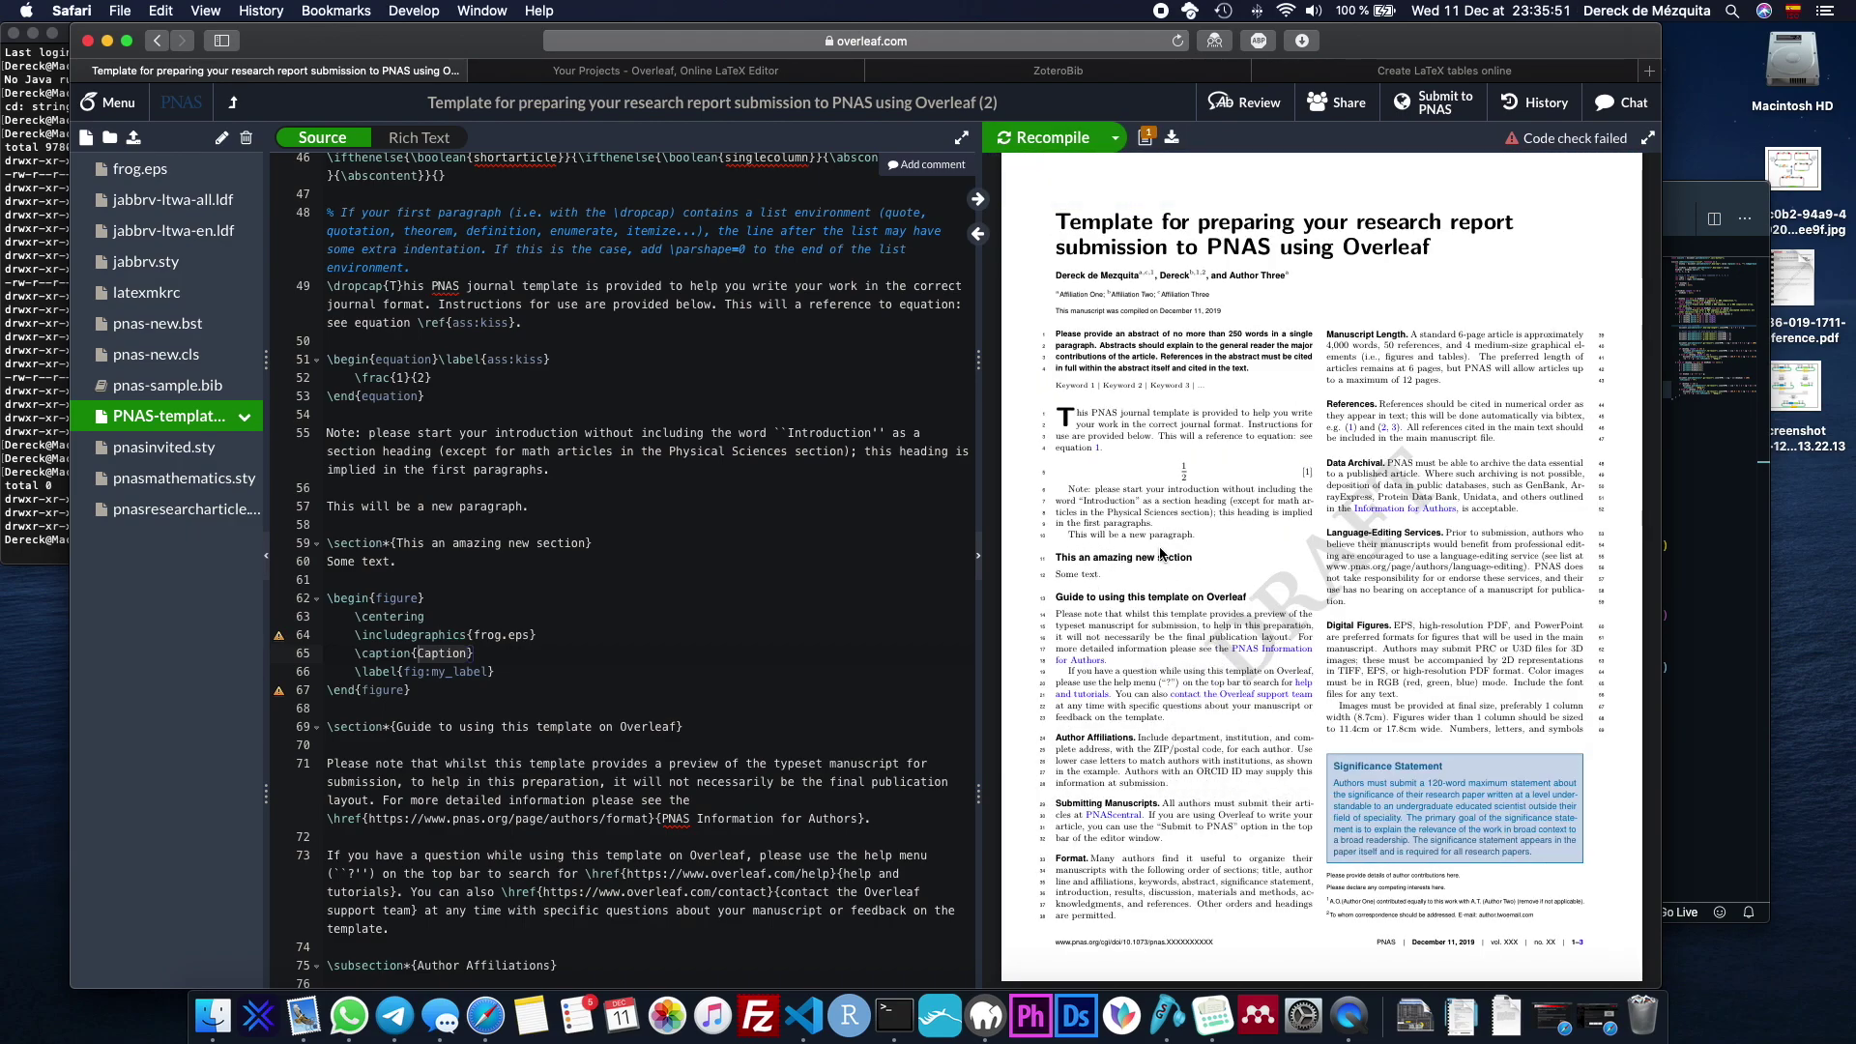
{"action": "scroll", "coordinate": [1162, 570], "scroll_direction": "down", "scroll_amount": 15}
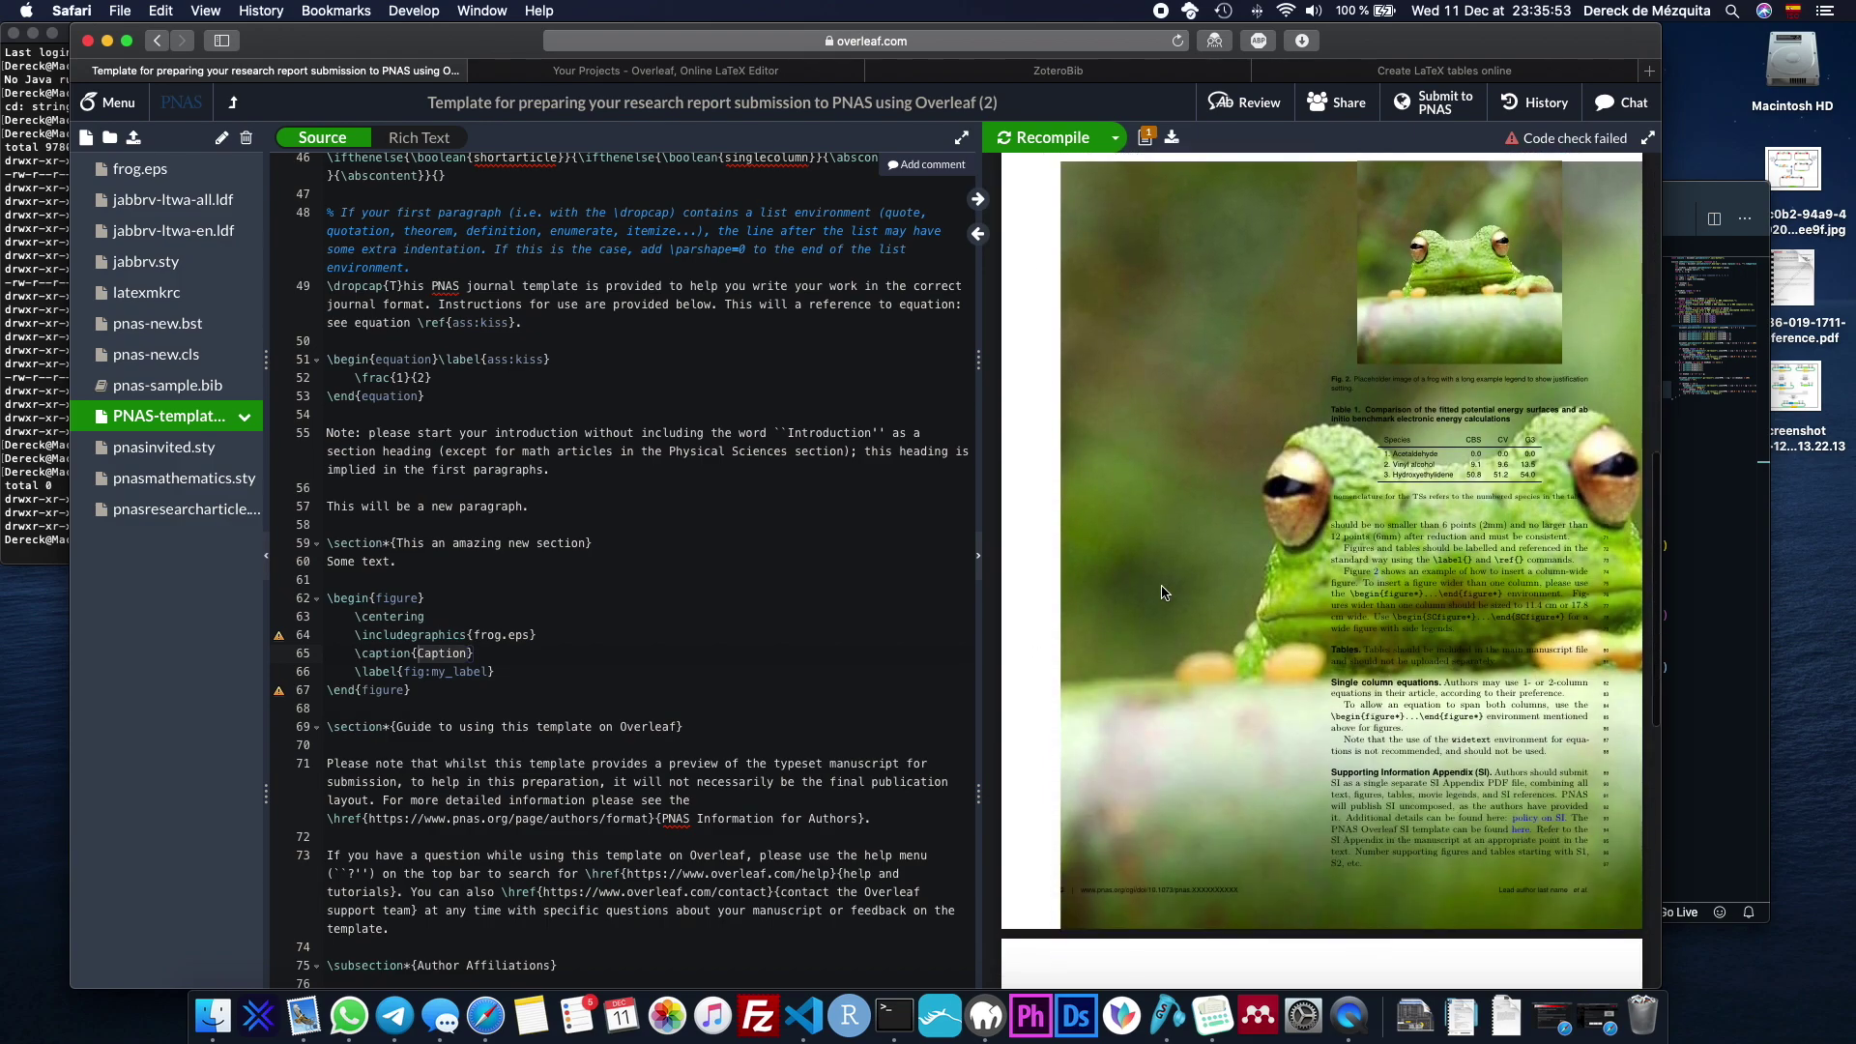
{"action": "scroll", "coordinate": [1160, 604], "scroll_direction": "up", "scroll_amount": 3}
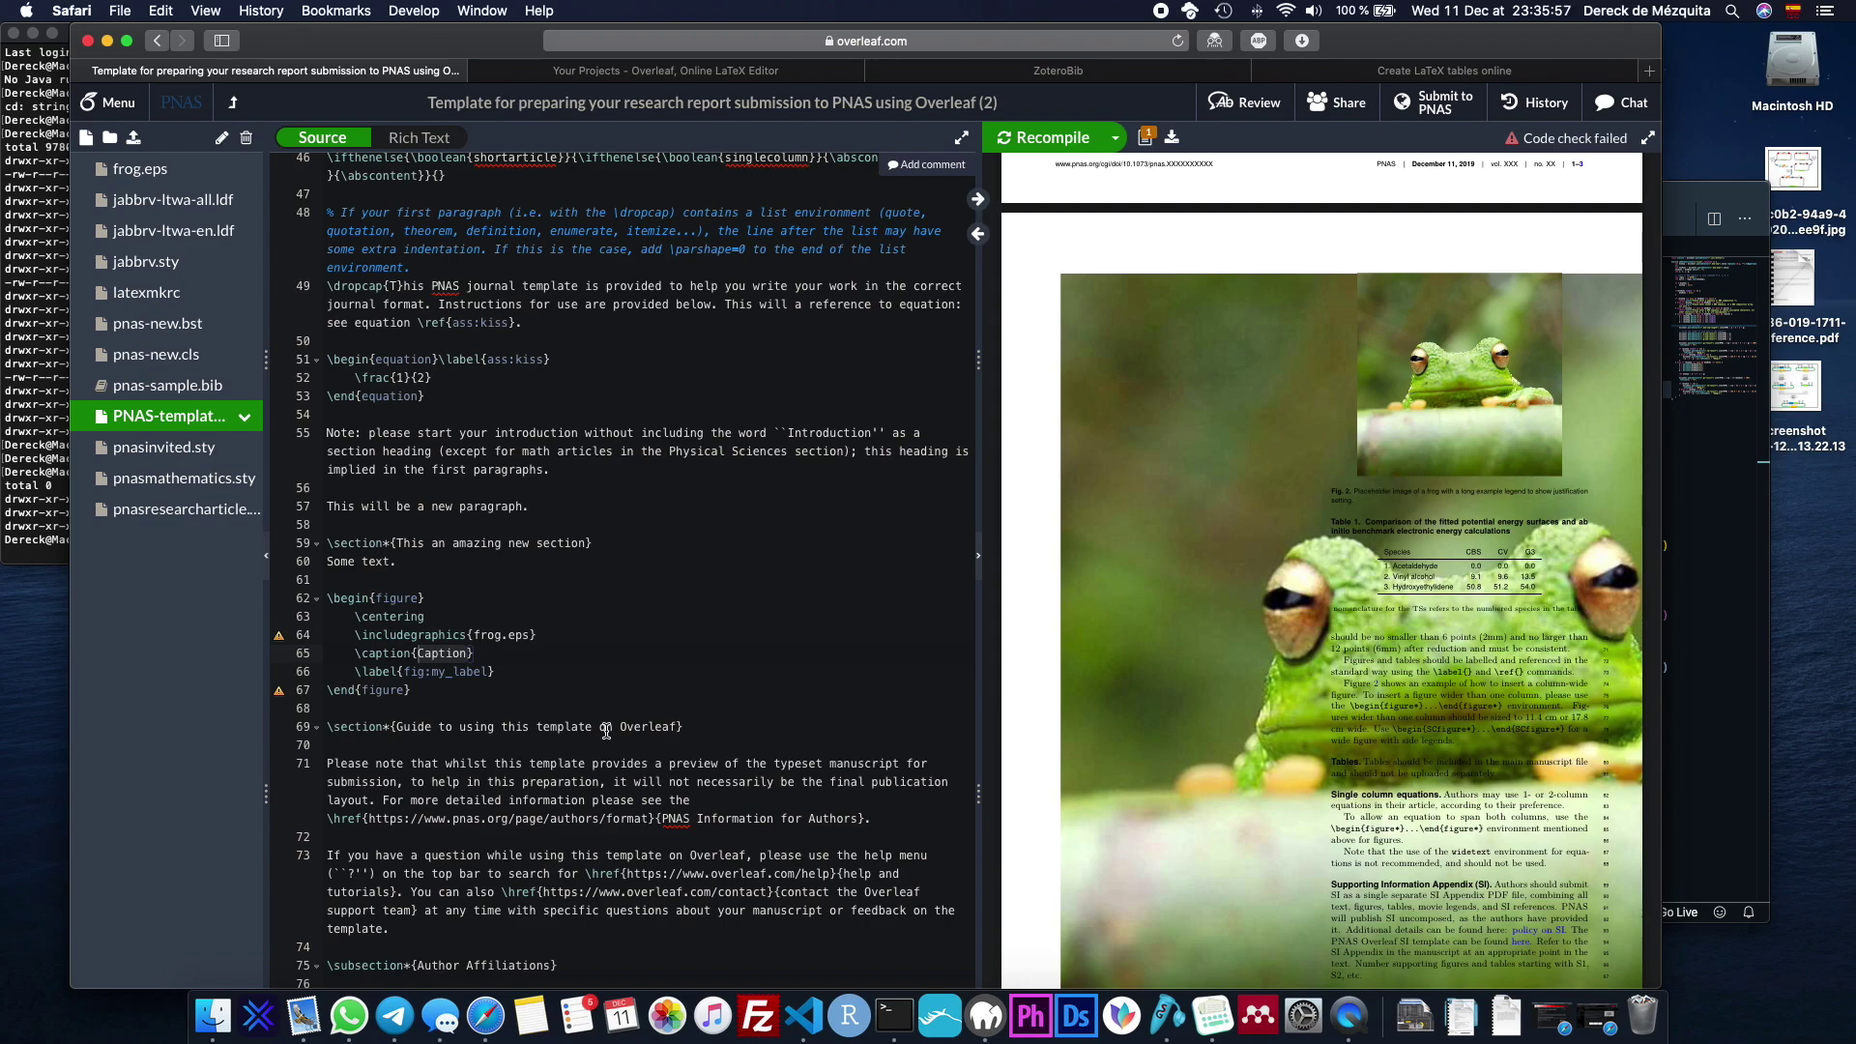
{"action": "left_click", "coordinate": [516, 659]}
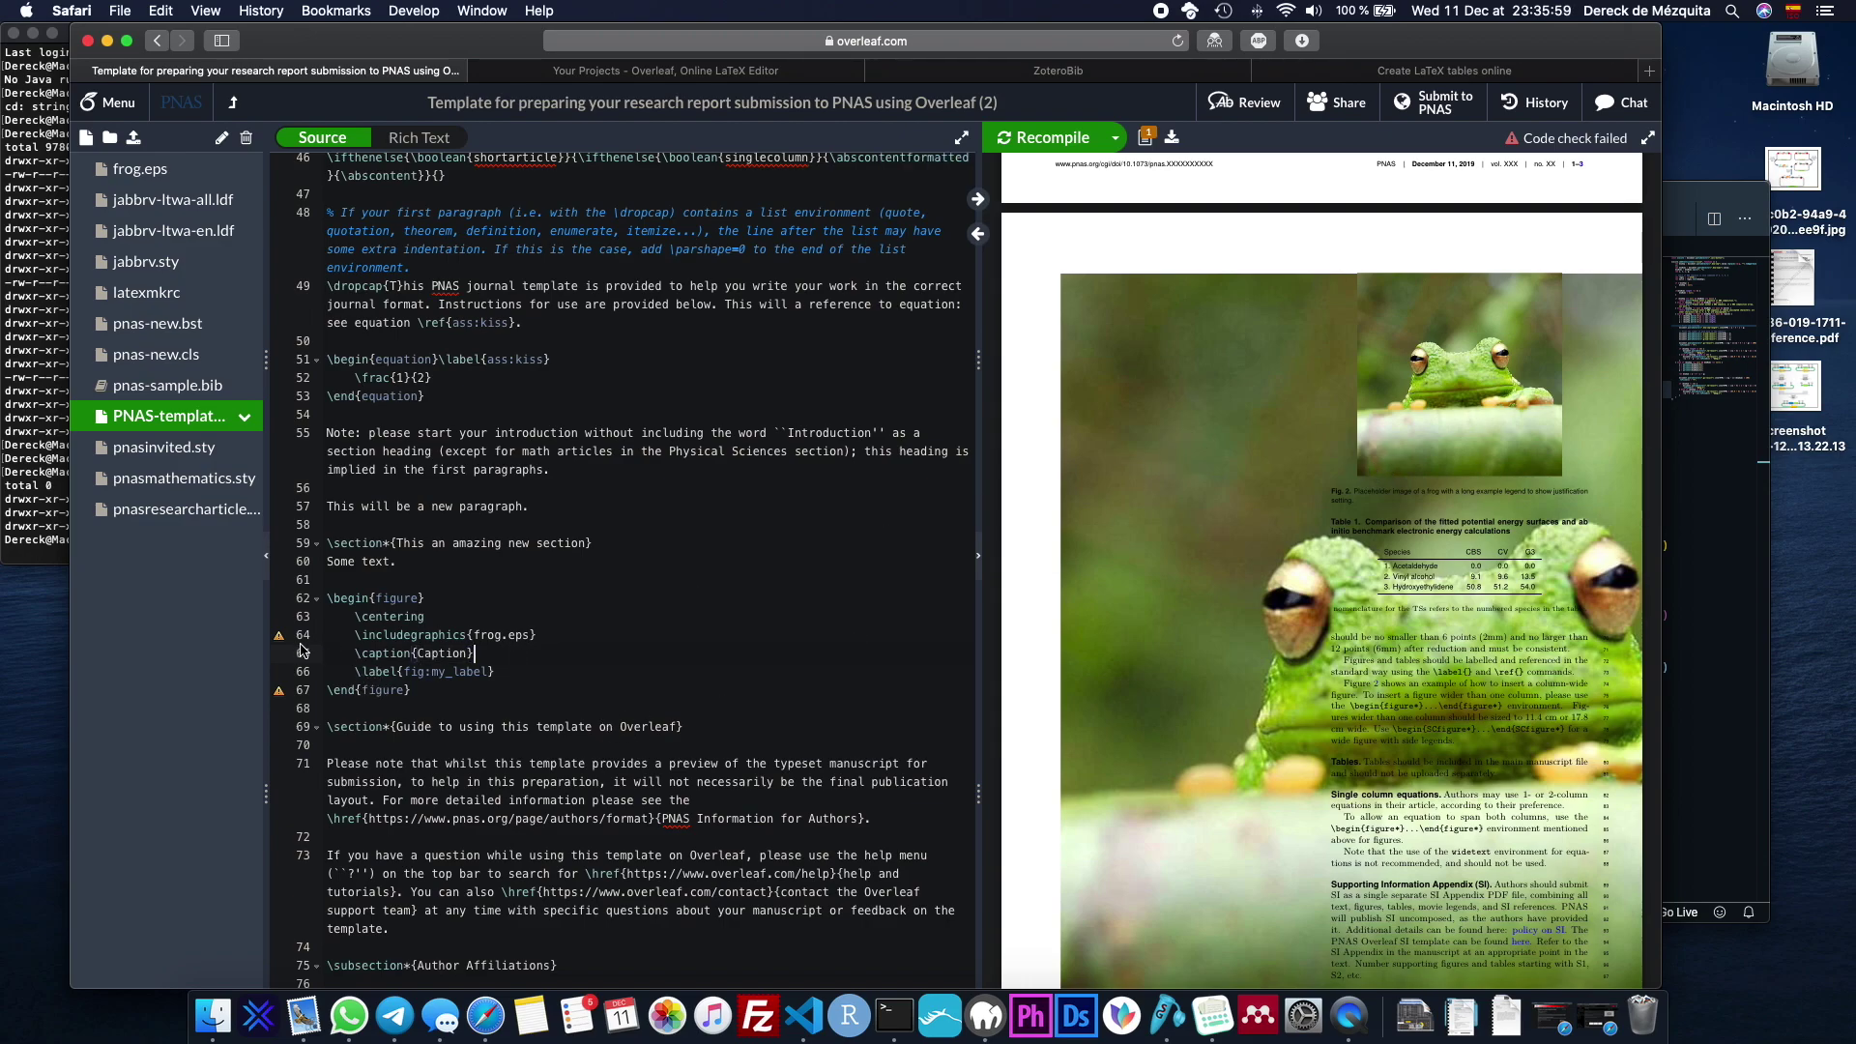
Set the frog figure's width option to \columnwidth and recompile.
{"action": "left_click", "coordinate": [458, 619]}
{"action": "left_click", "coordinate": [539, 633]}
{"action": "type", "text": "[width="}
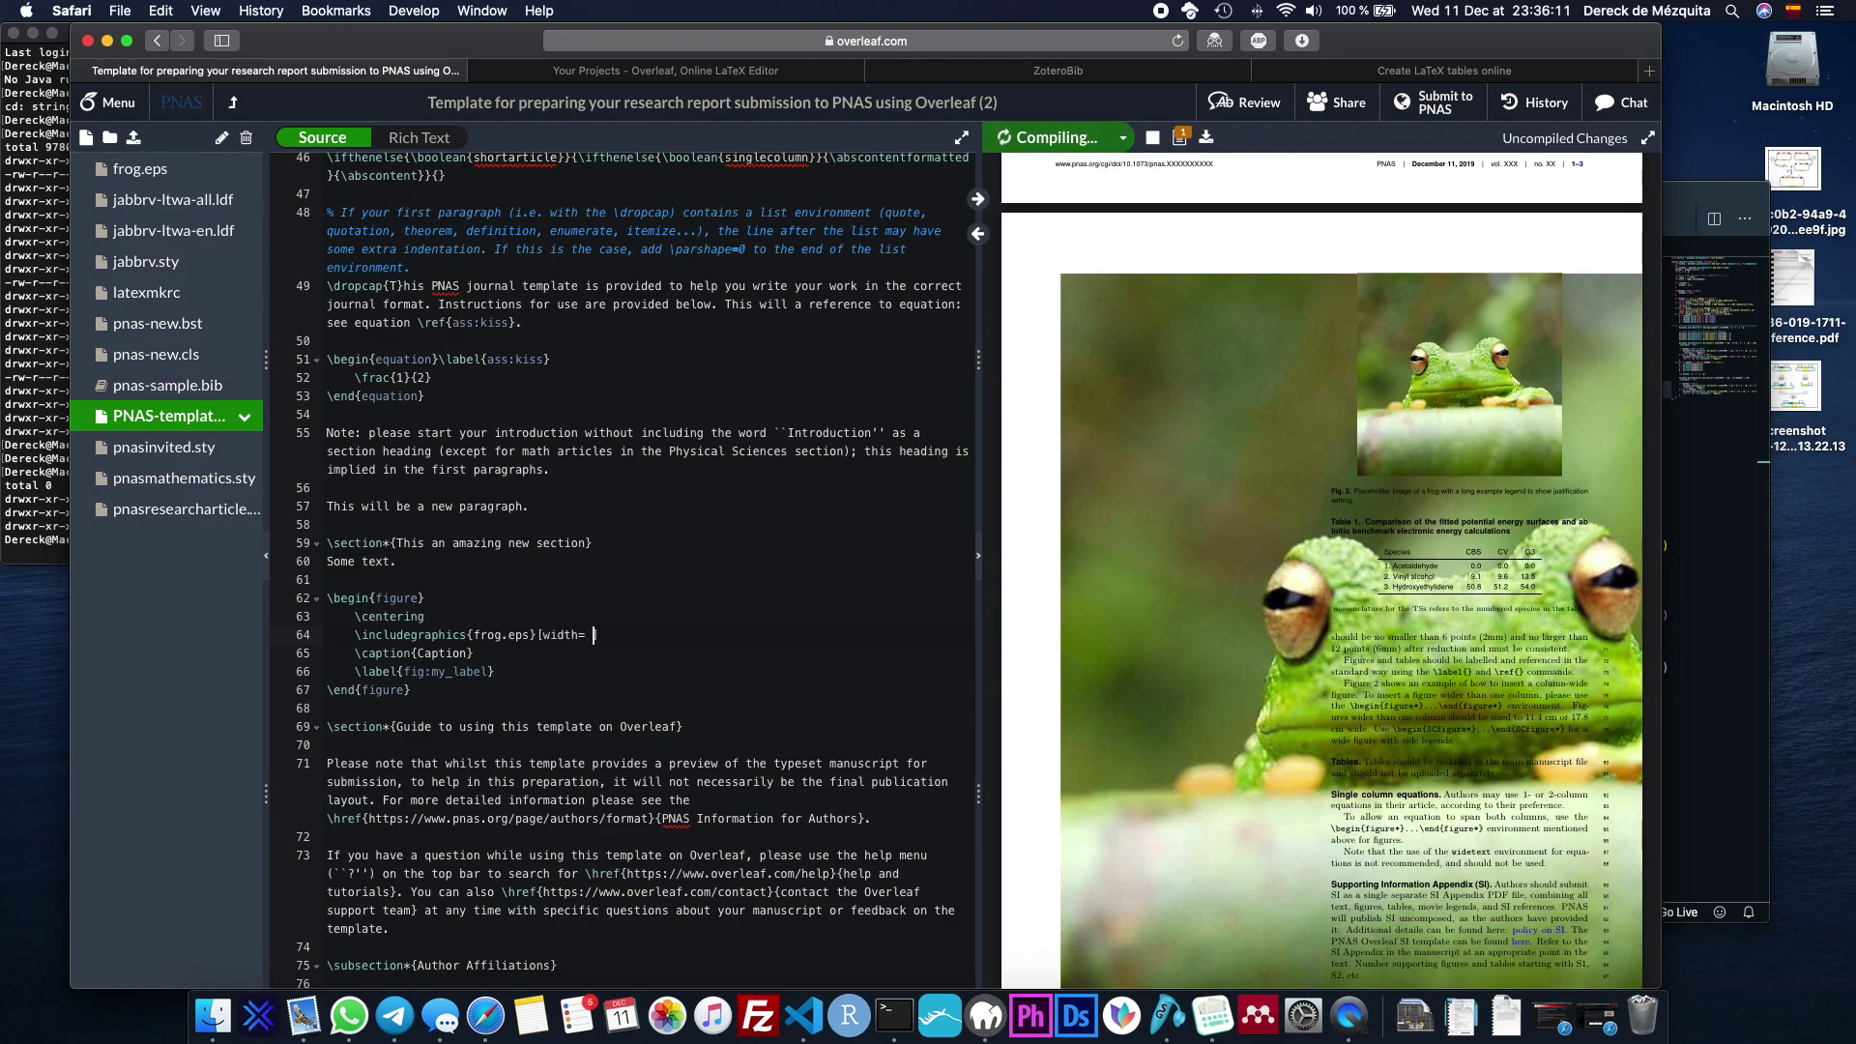
{"action": "key", "text": "BackSpace"}
{"action": "type", "text": "linewidth"}
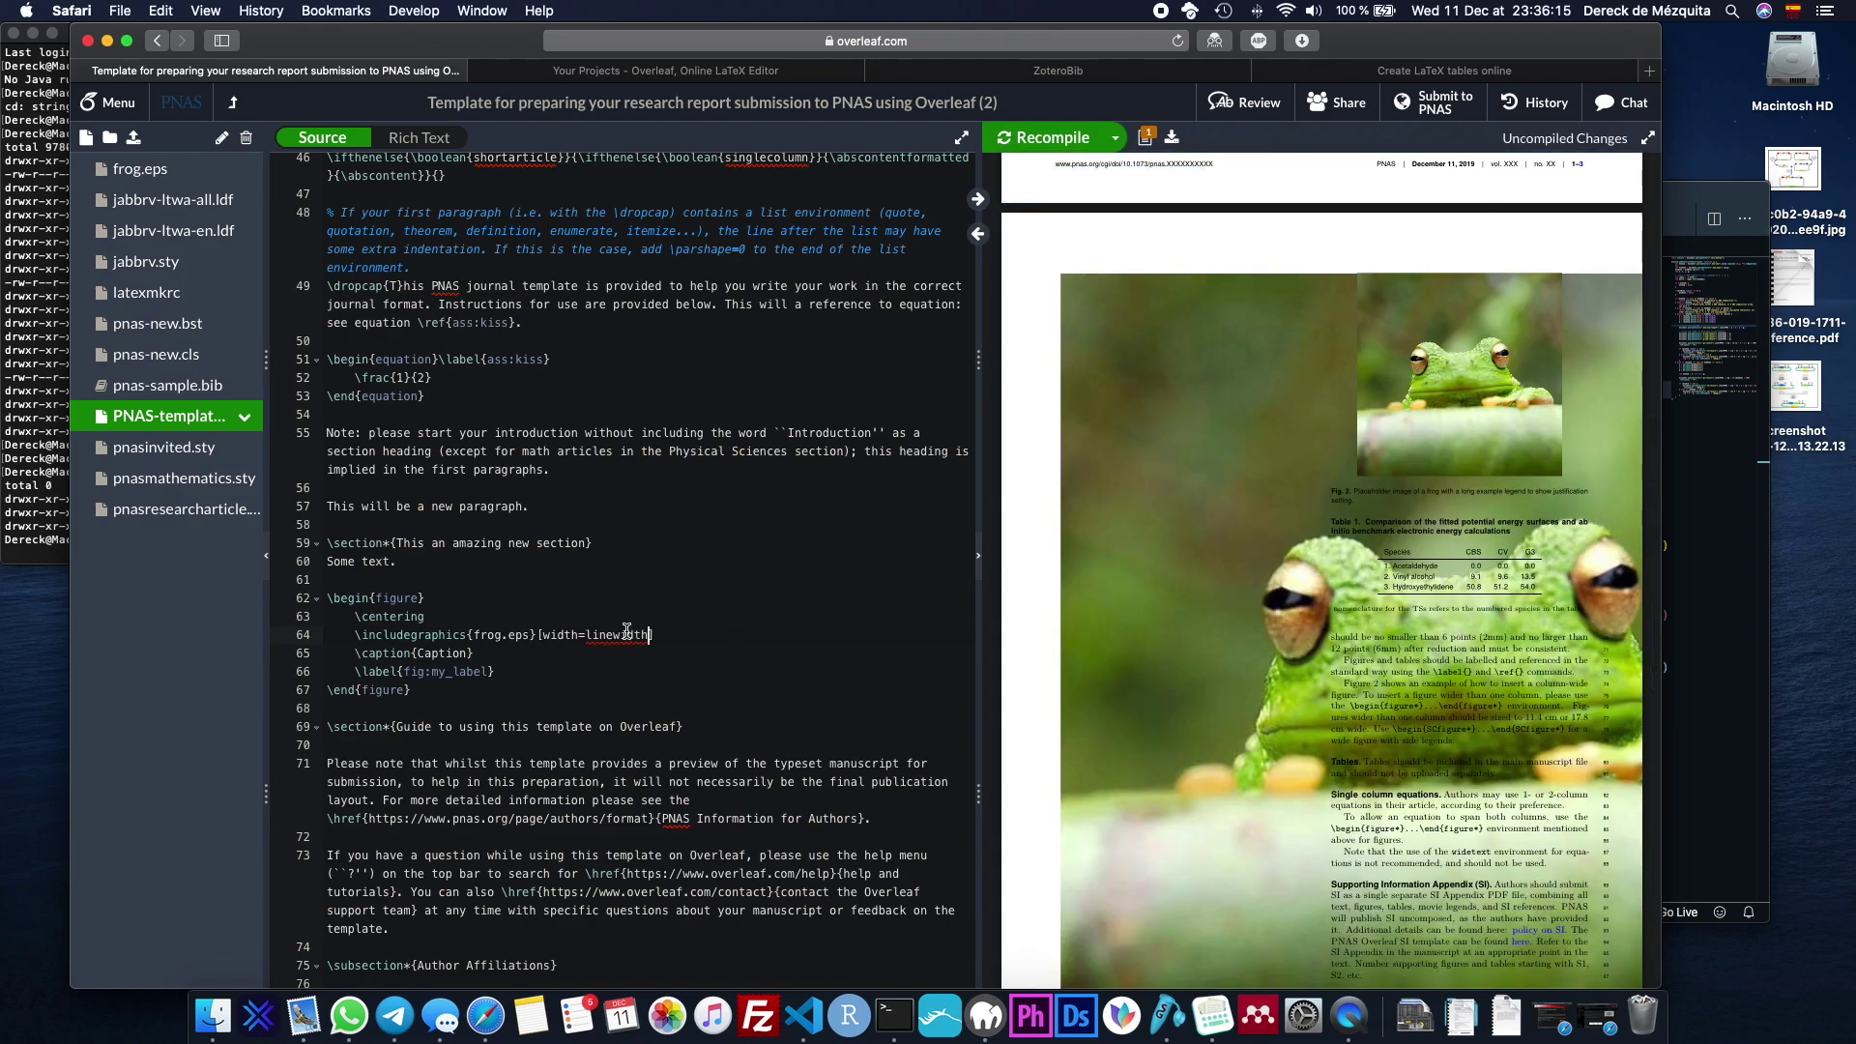
{"action": "left_click", "coordinate": [586, 634]}
{"action": "type", "text": "\\"}
{"action": "left_click", "coordinate": [705, 601]}
{"action": "left_click_drag", "start_coordinate": [687, 632], "coordinate": [592, 634]}
{"action": "type", "text": "colu"}
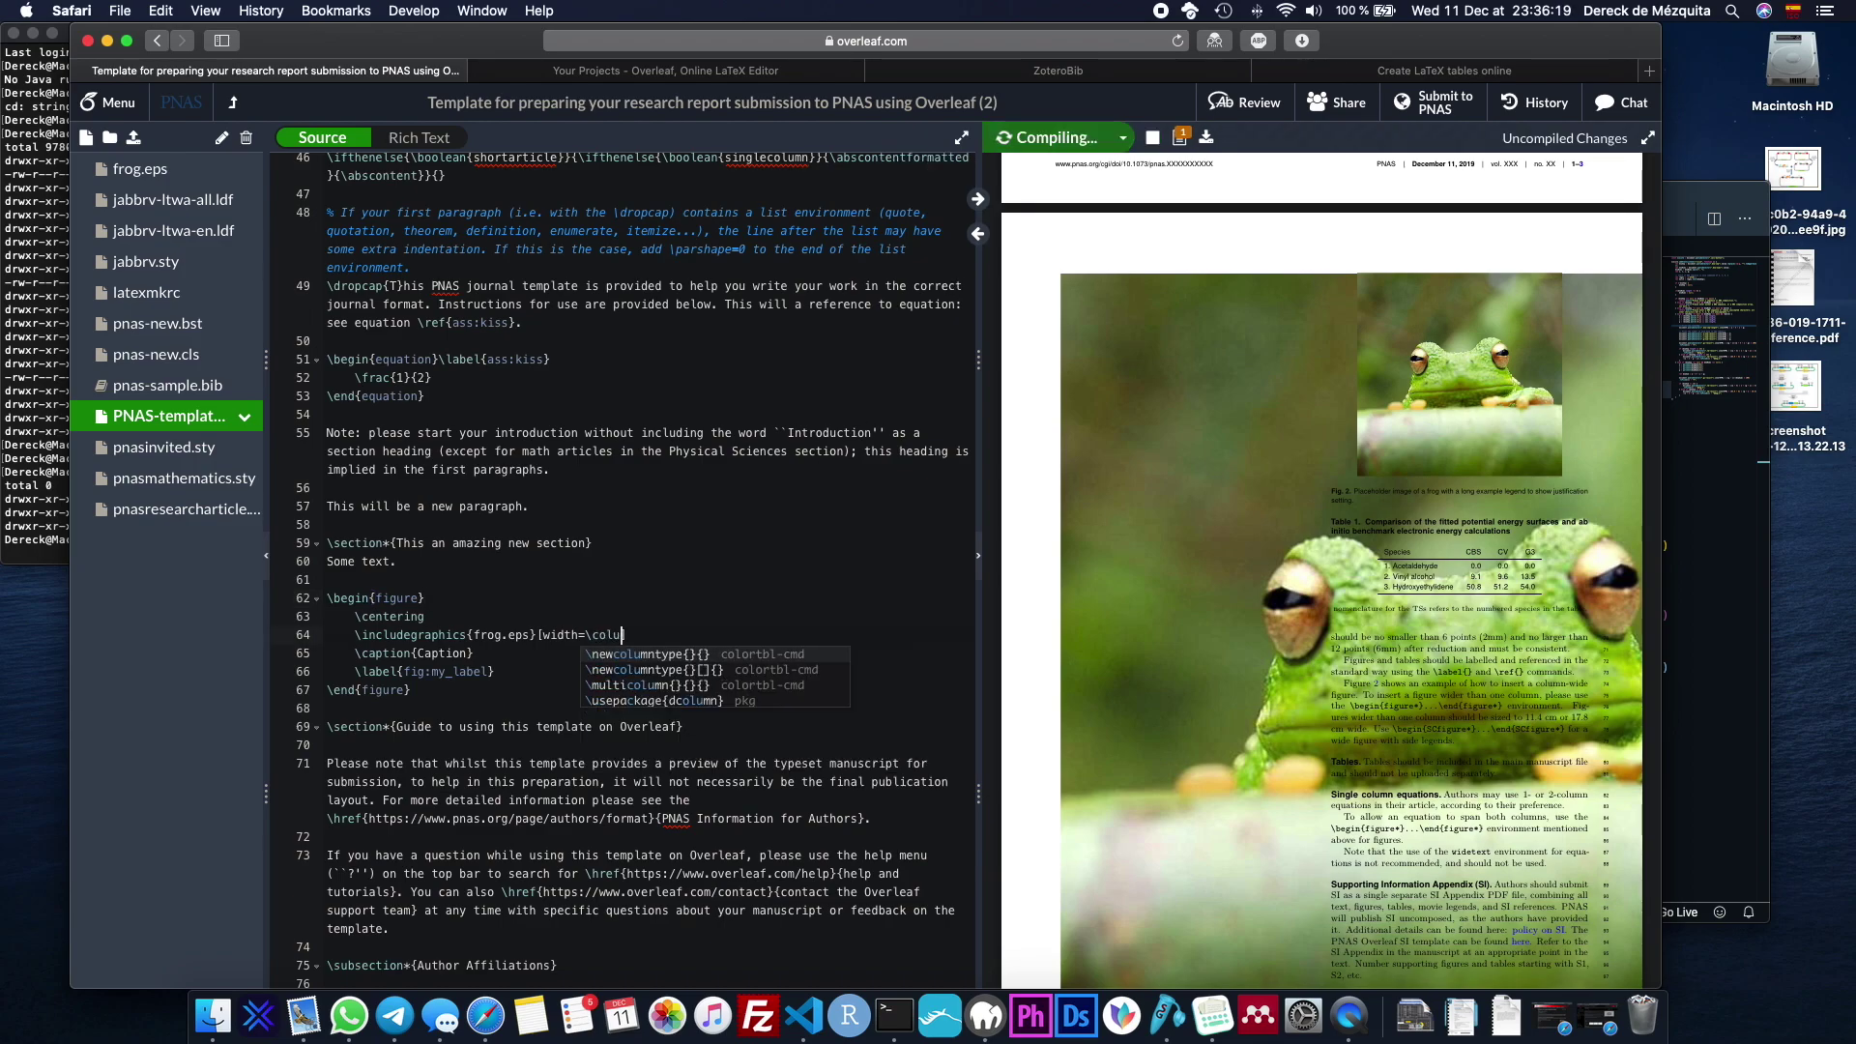
{"action": "type", "text": "mnwidth]"}
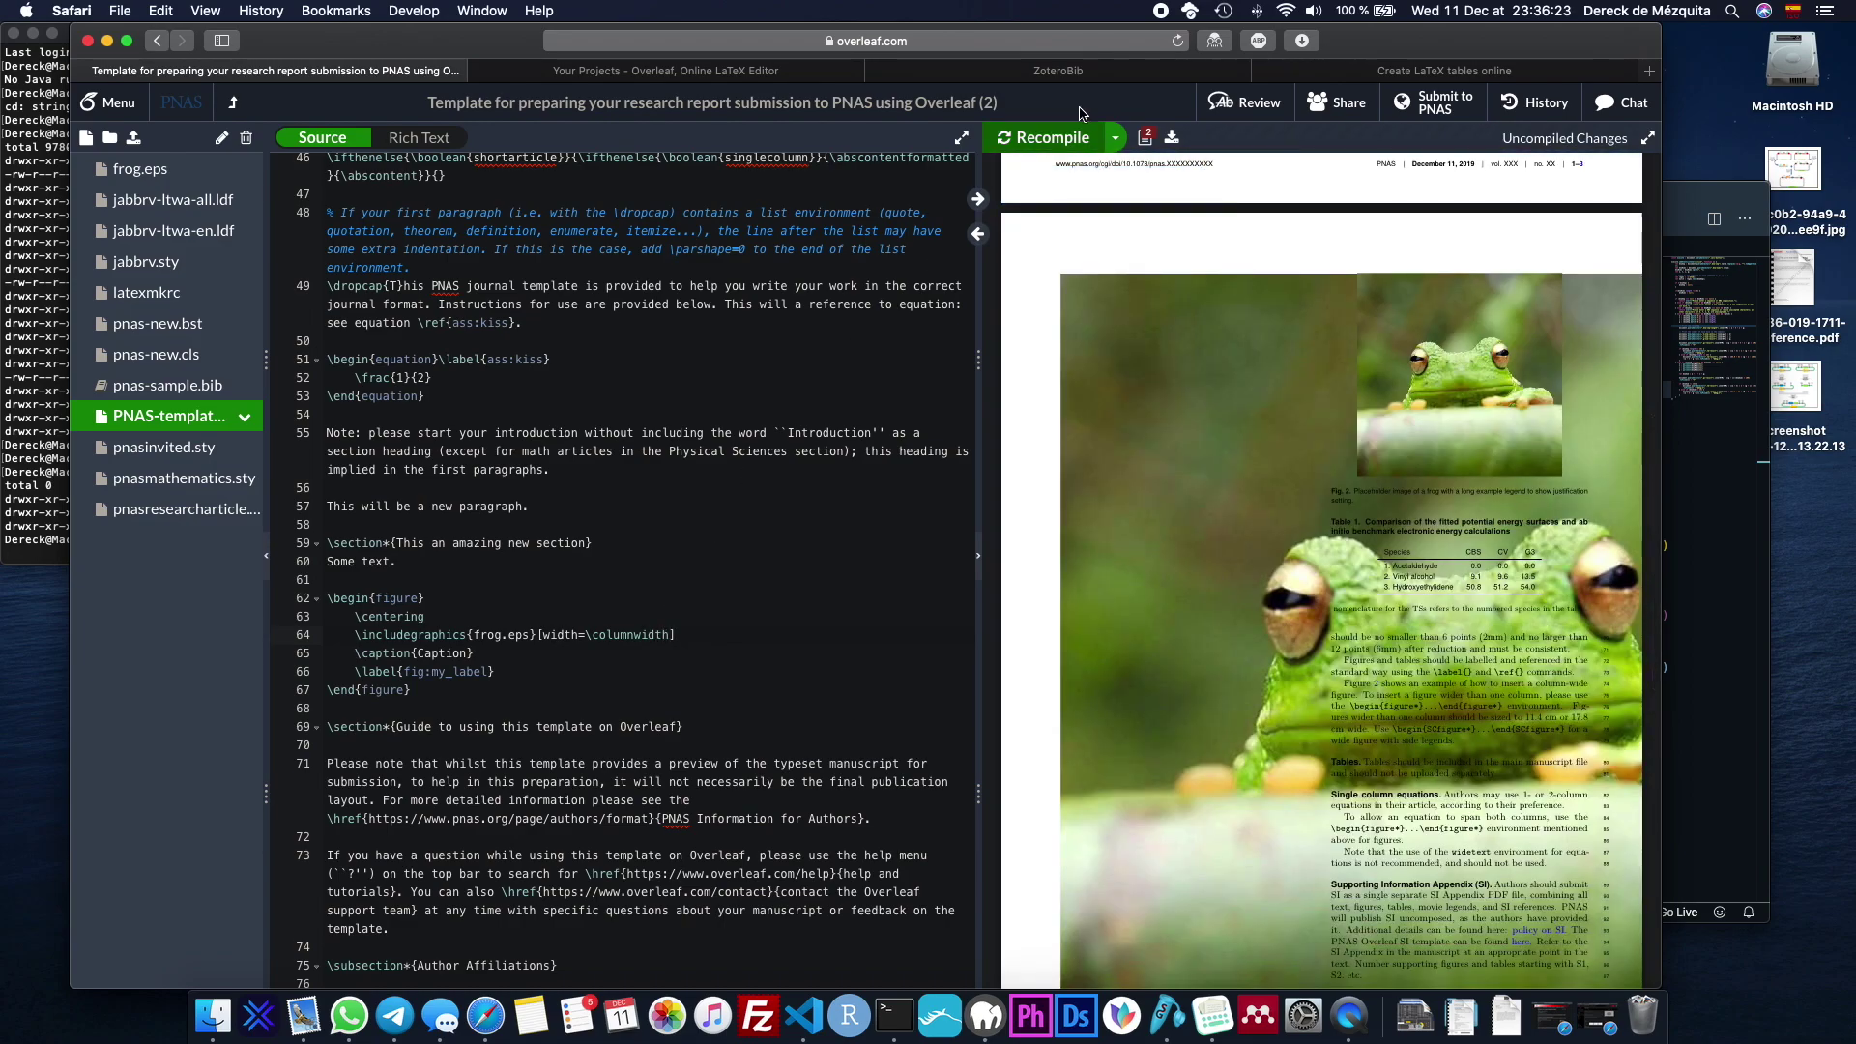
{"action": "left_click", "coordinate": [1014, 138]}
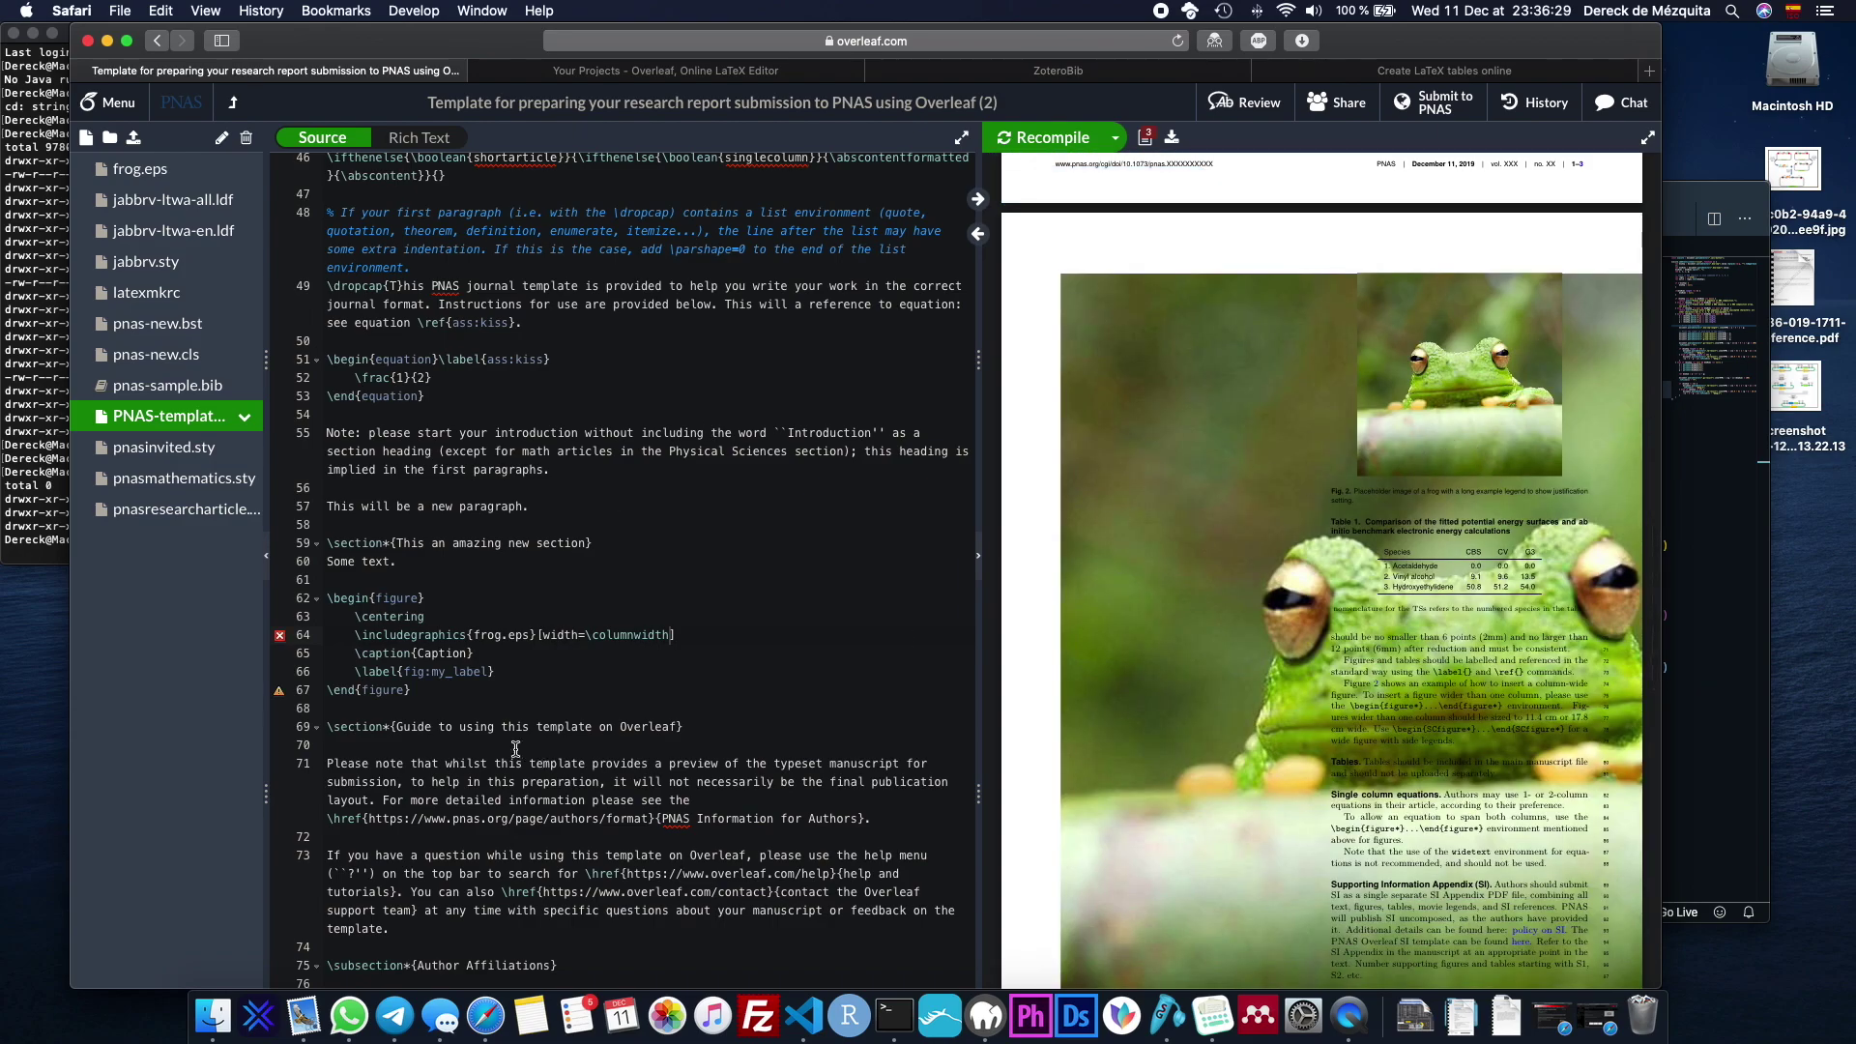
Delete the whole frog.eps figure block after the compile errors.
{"action": "mouse_move", "coordinate": [280, 640]}
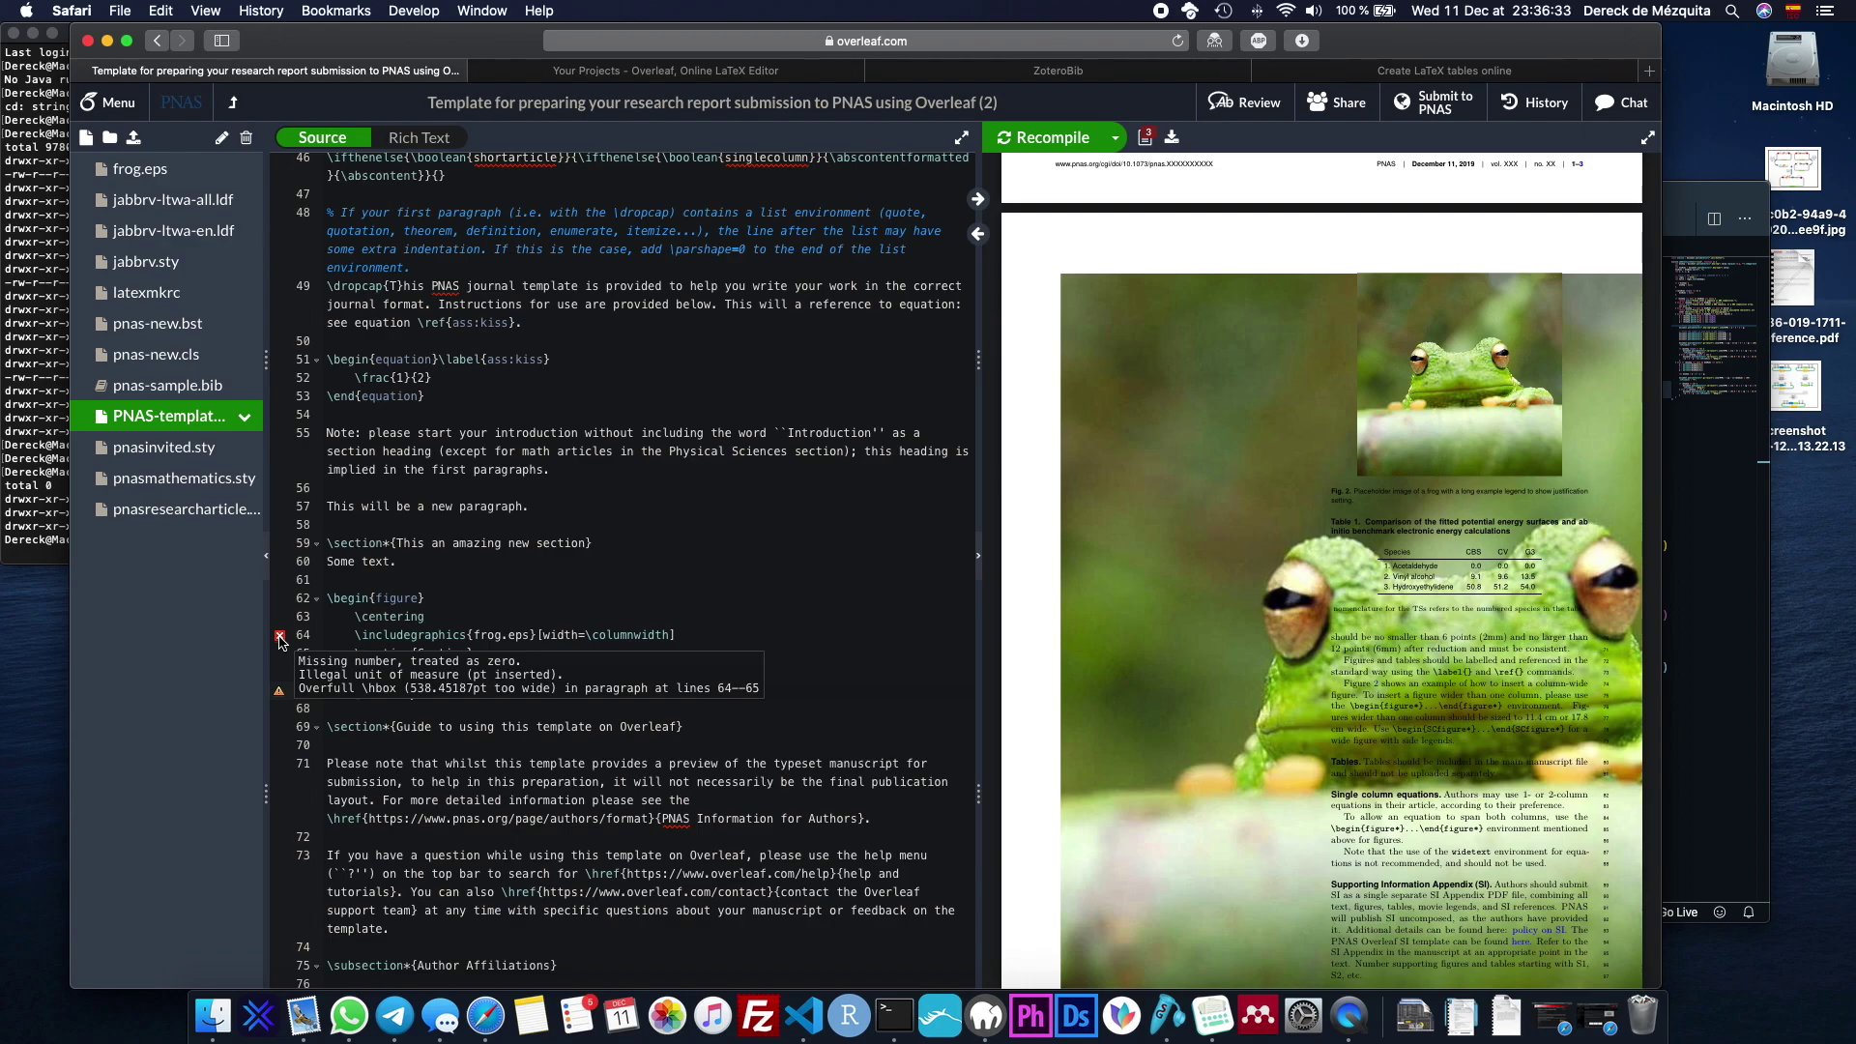
{"action": "left_click_drag", "start_coordinate": [679, 635], "coordinate": [539, 636]}
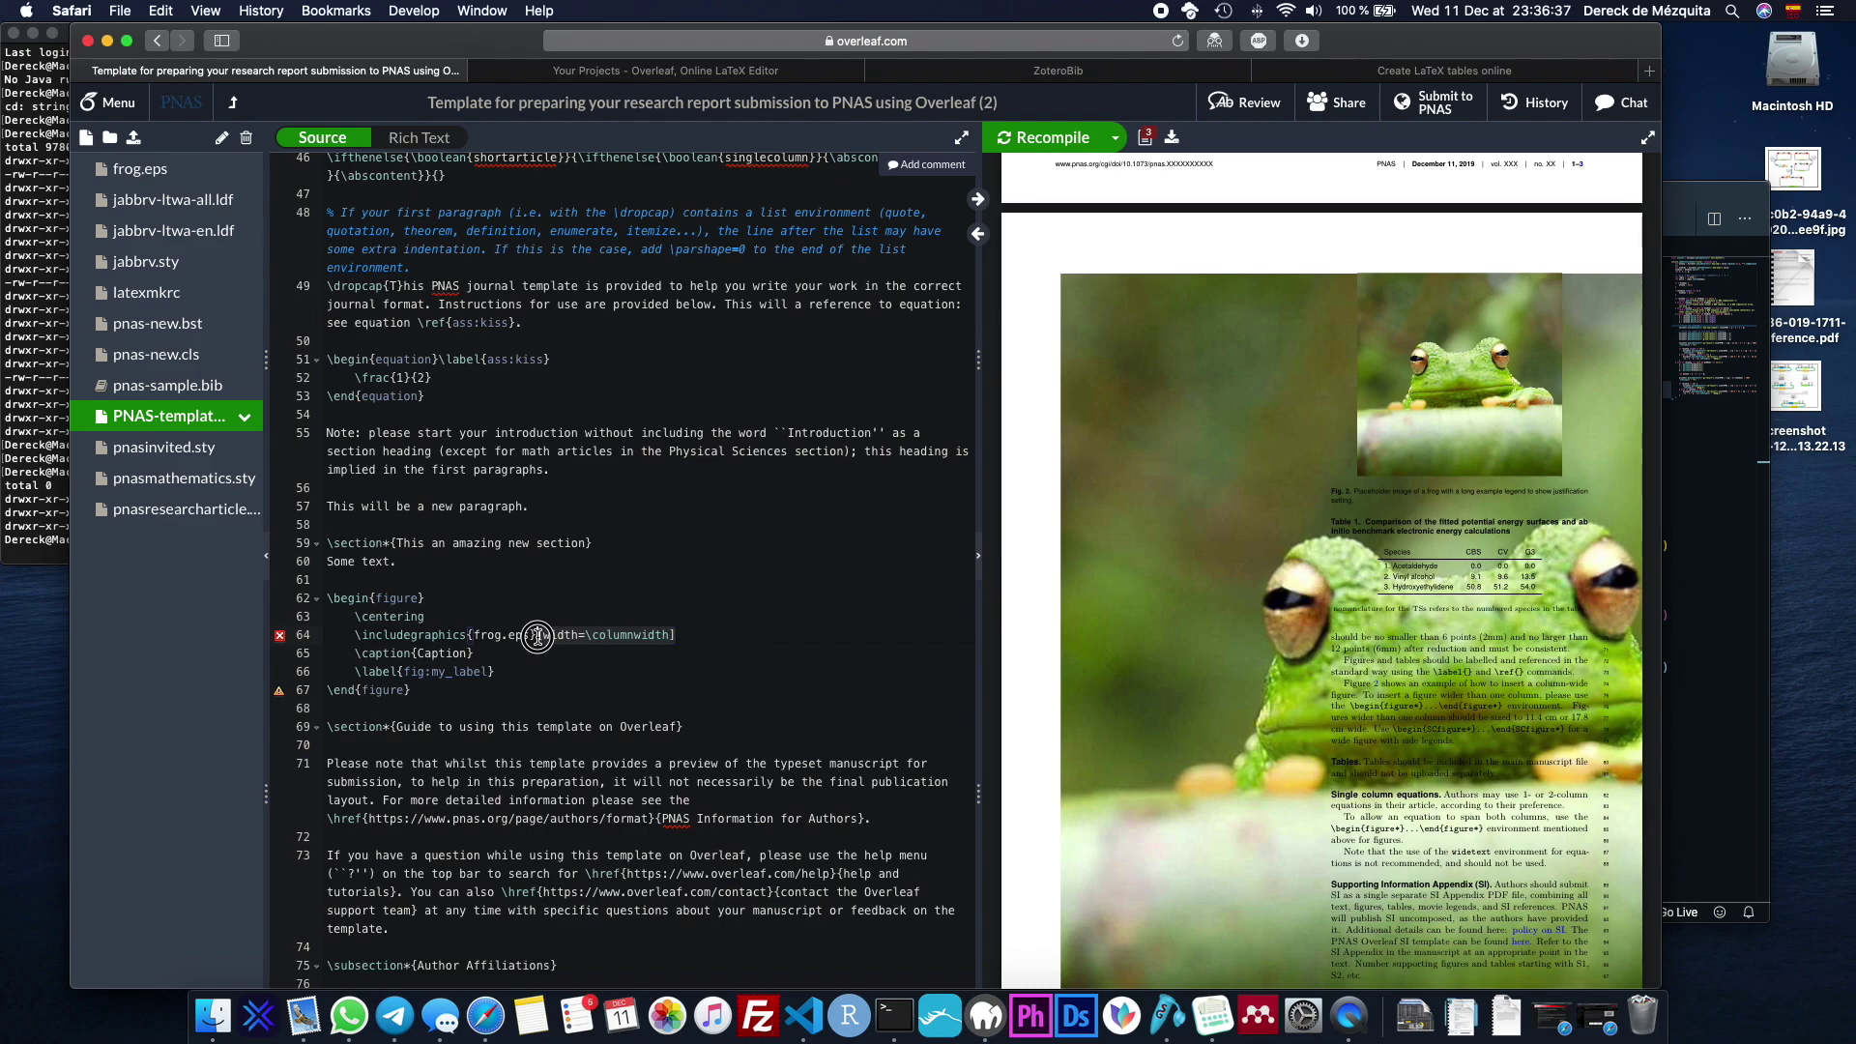
{"action": "left_click_drag", "start_coordinate": [429, 692], "coordinate": [272, 605]}
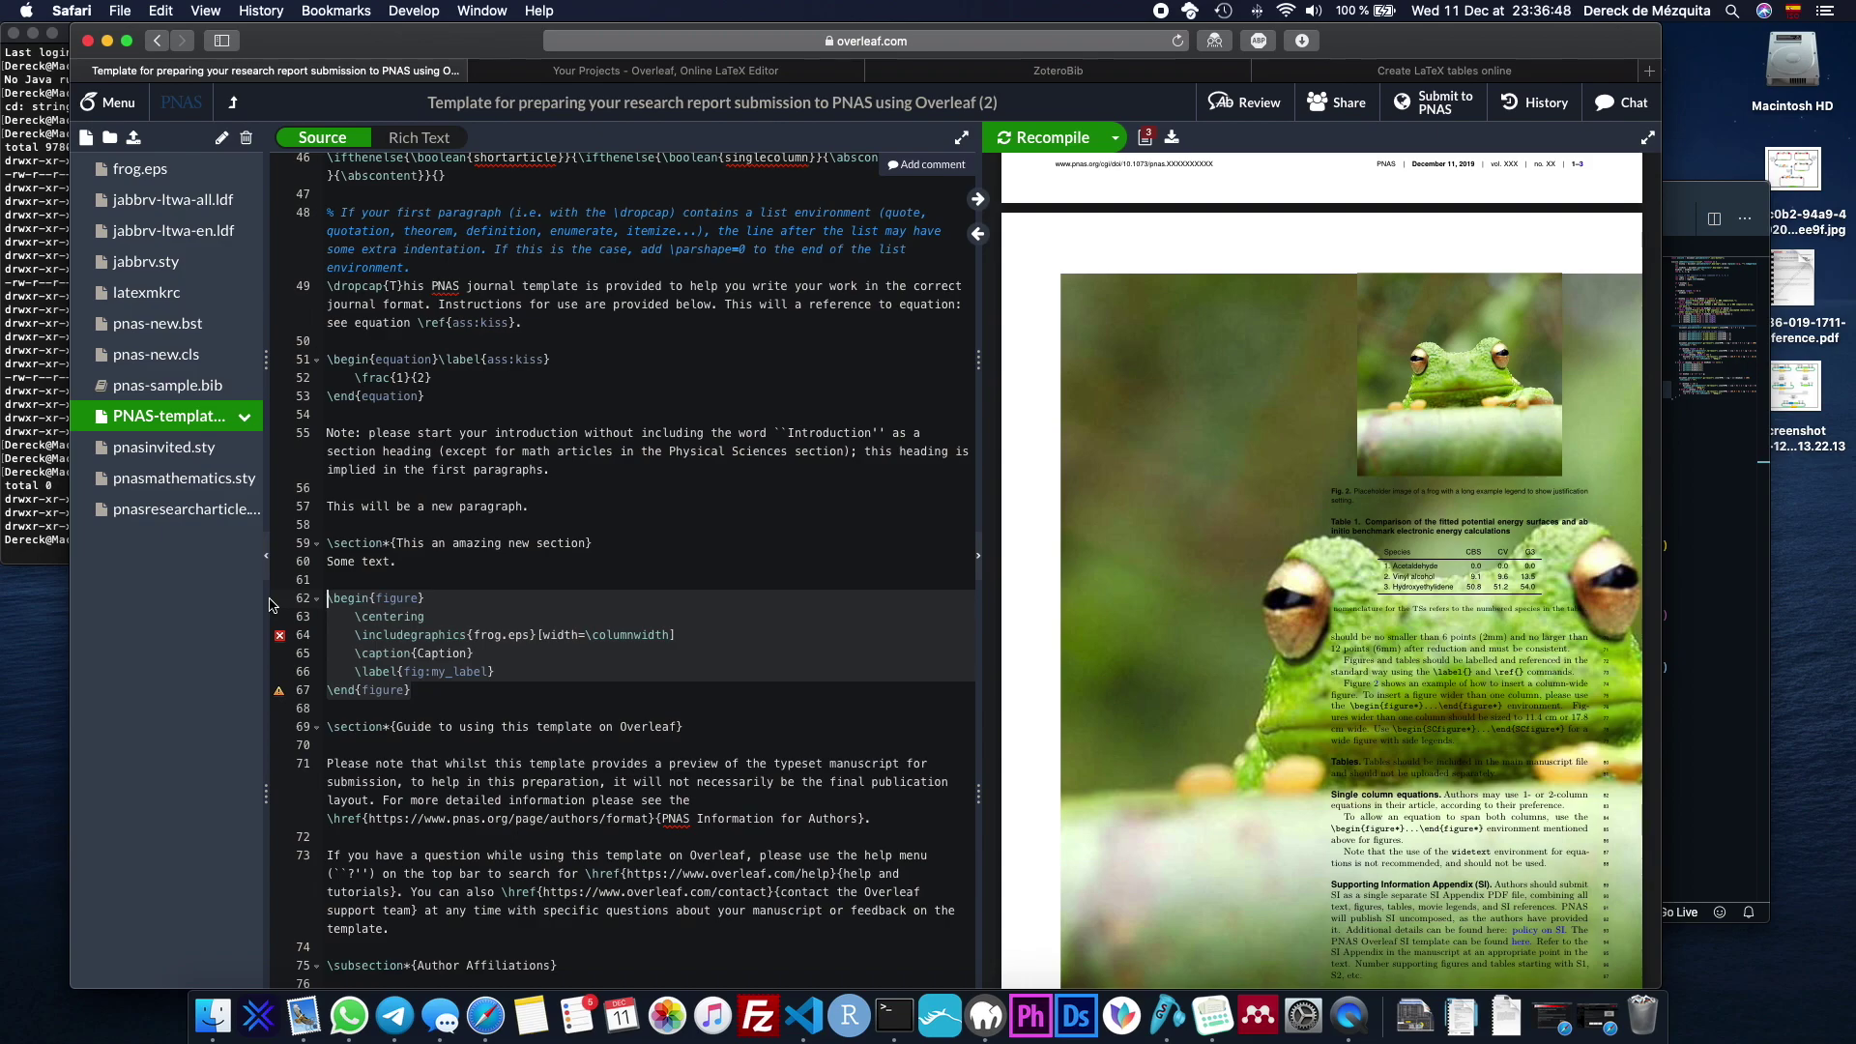
{"action": "key", "text": "BackSpace"}
{"action": "key", "text": "BackSpace"}
{"action": "key", "text": "BackSpace"}
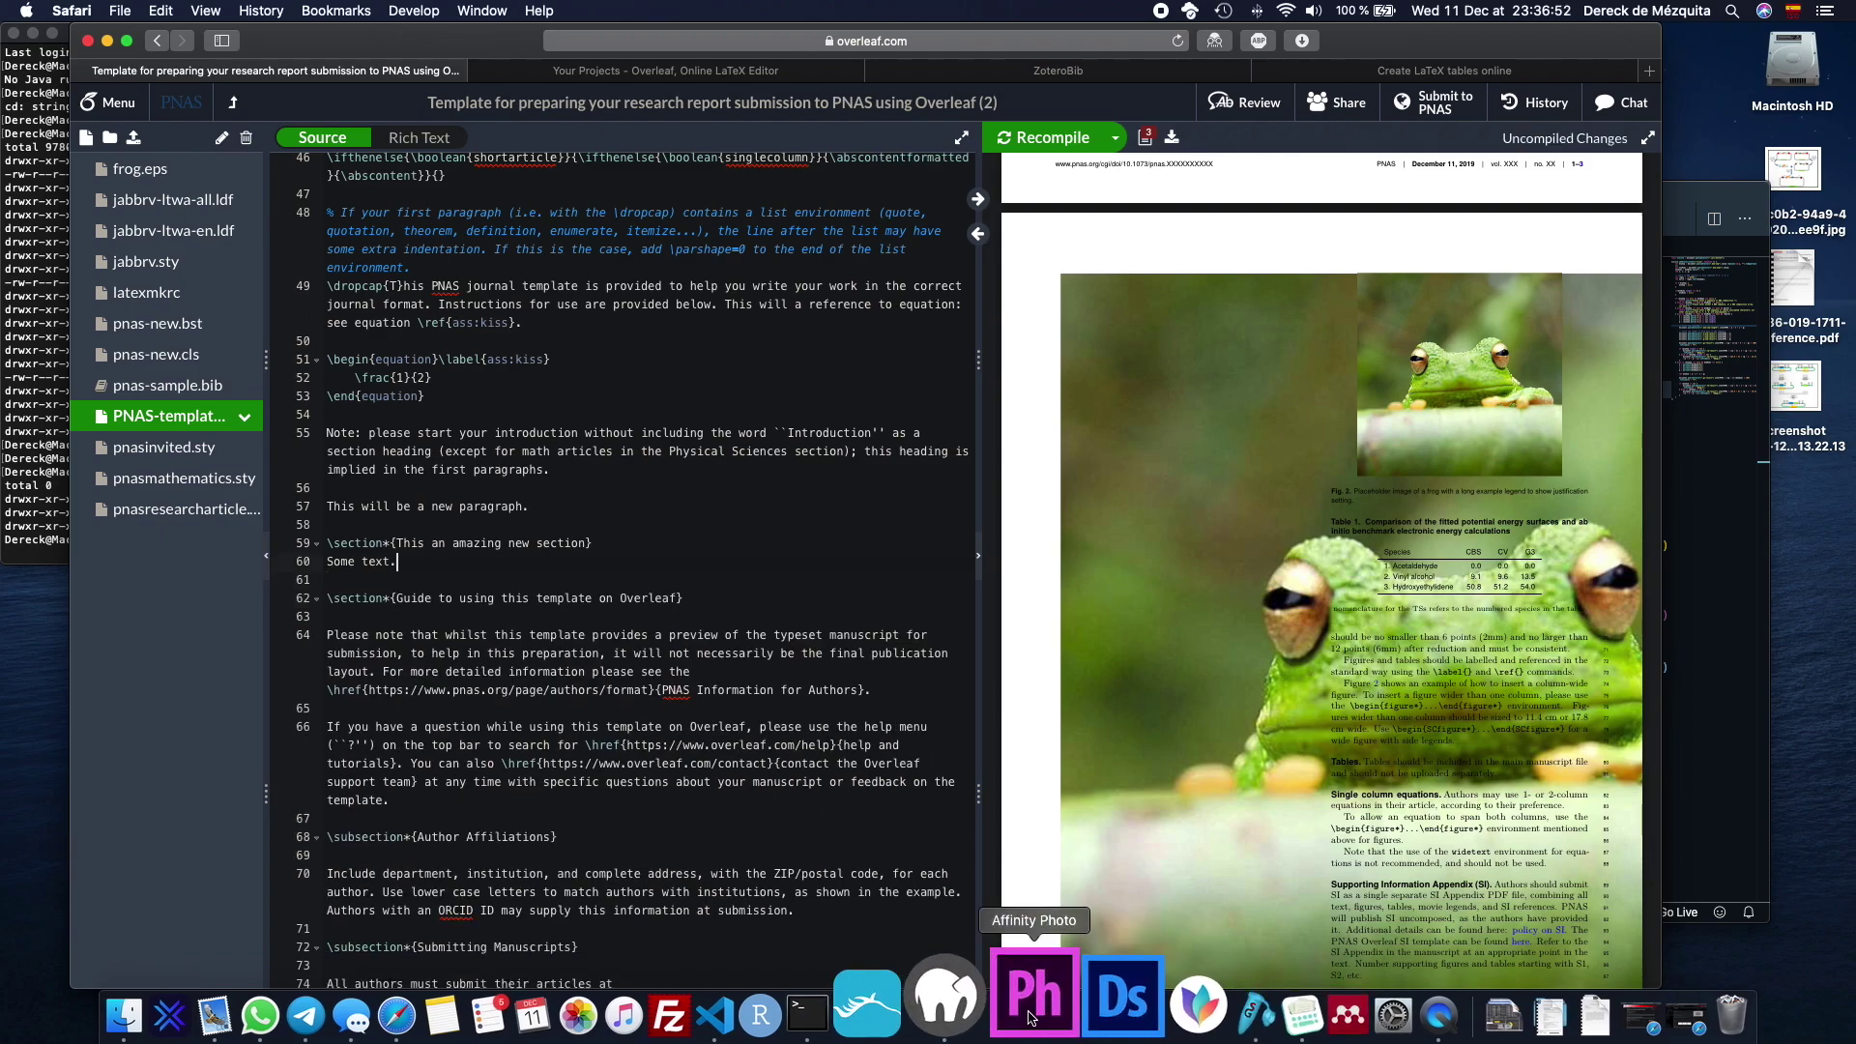
In Texpad, add blank lines after the \title line and insert the Figure Labelled snippet.
{"action": "left_click", "coordinate": [1208, 1010]}
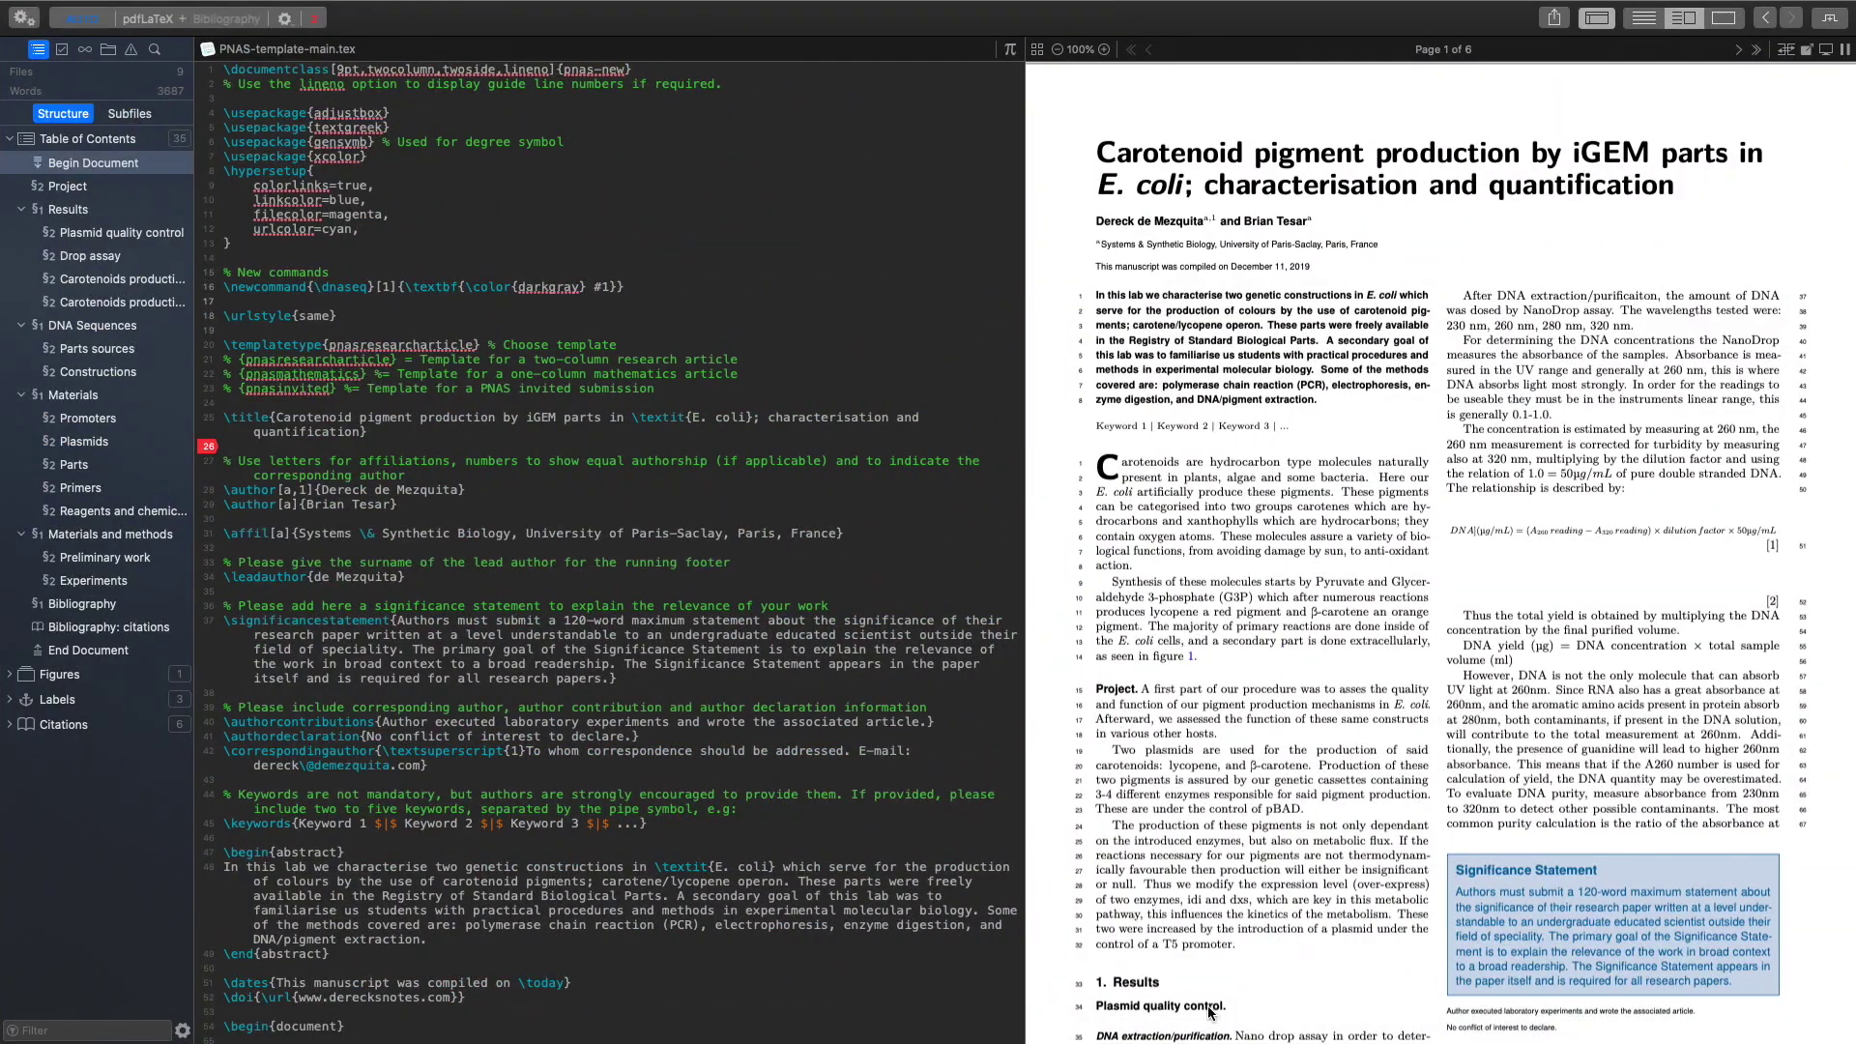
{"action": "left_click", "coordinate": [404, 432]}
{"action": "key", "text": "Return"}
{"action": "key", "text": "Return"}
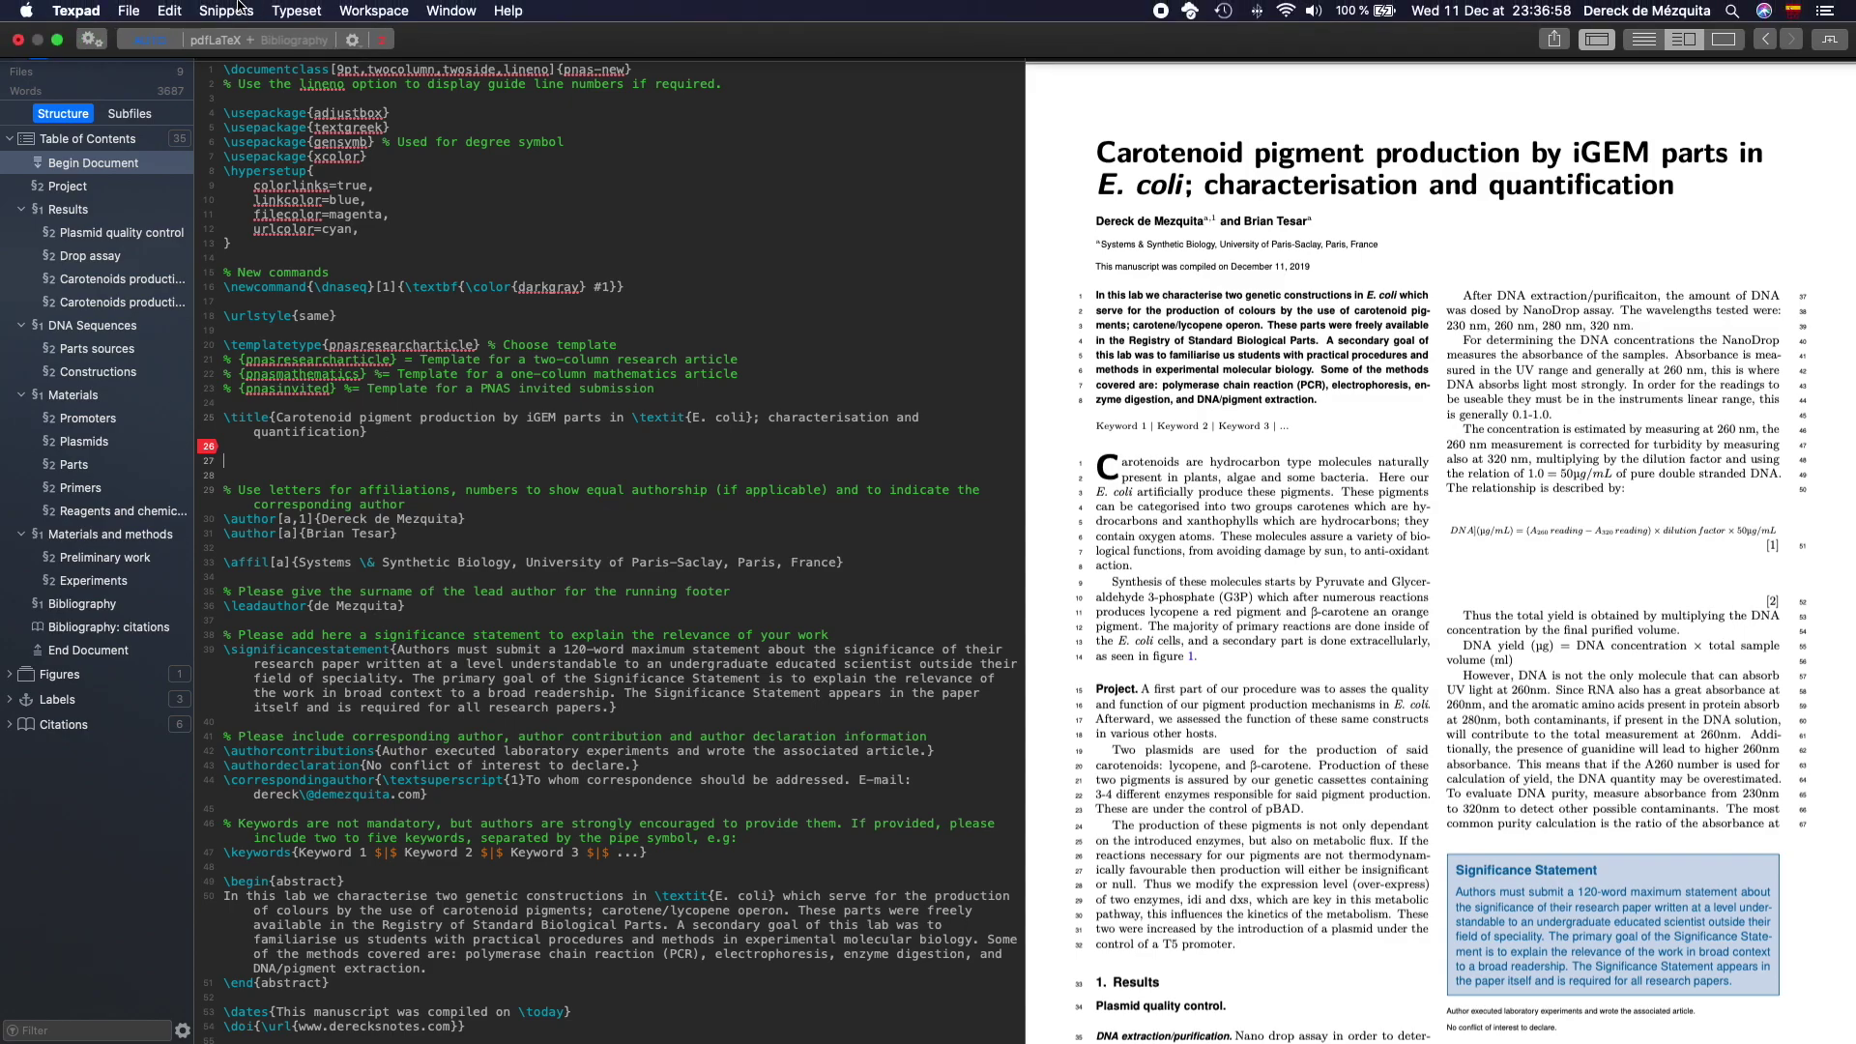
{"action": "left_click", "coordinate": [228, 11]}
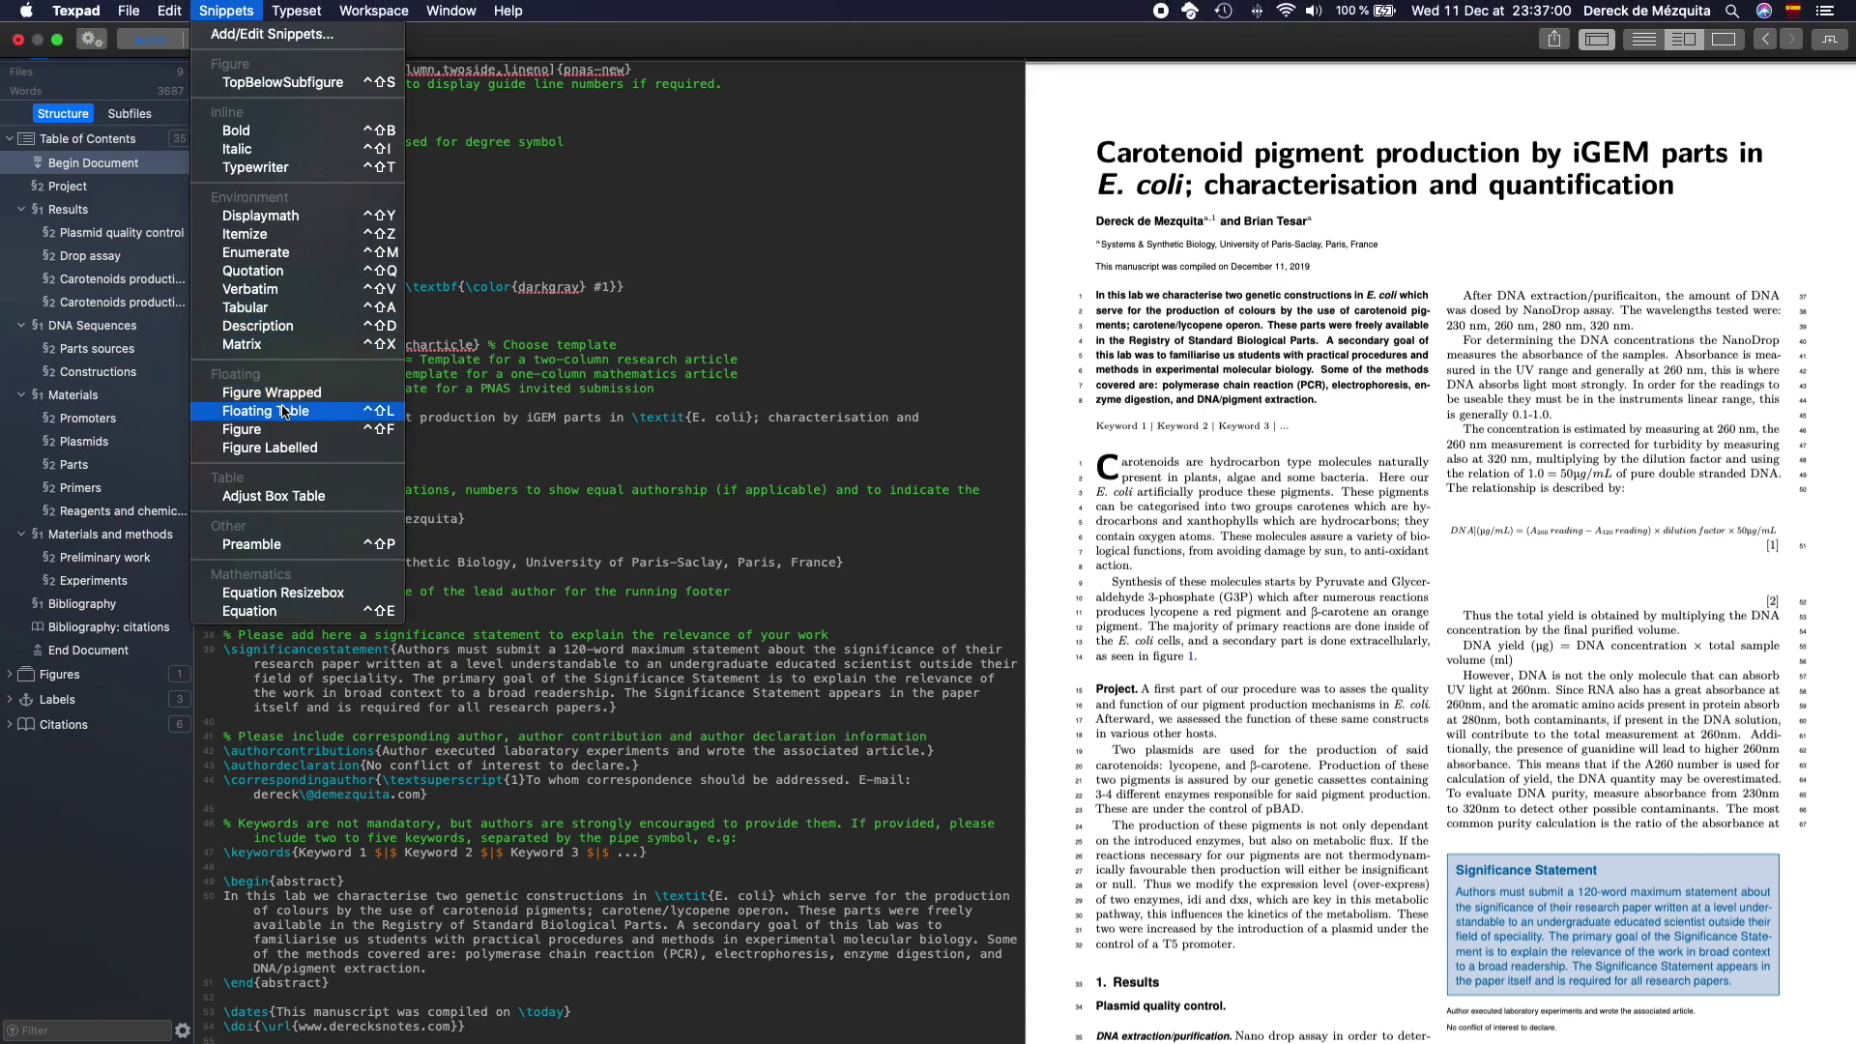
{"action": "left_click", "coordinate": [305, 447]}
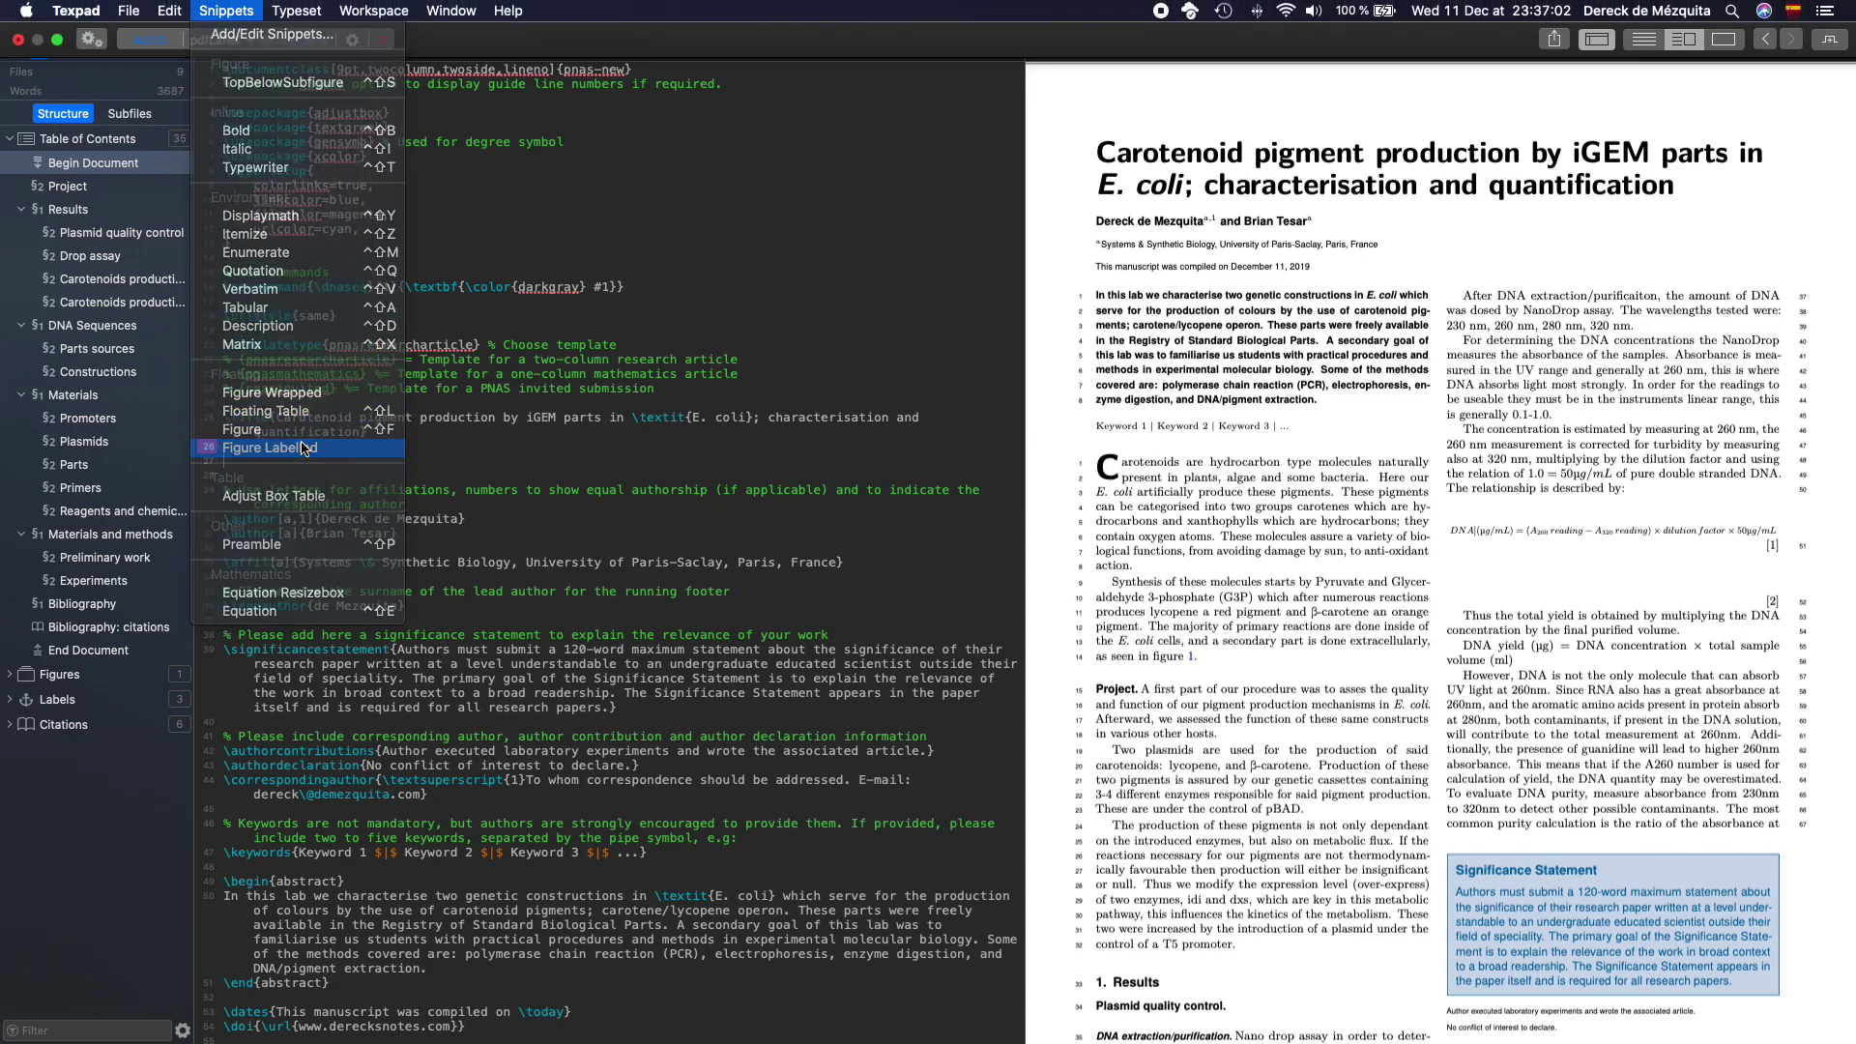
Inspect the inserted figure snippet and its width option.
{"action": "left_click_drag", "start_coordinate": [492, 534], "coordinate": [184, 462]}
{"action": "left_click", "coordinate": [526, 483]}
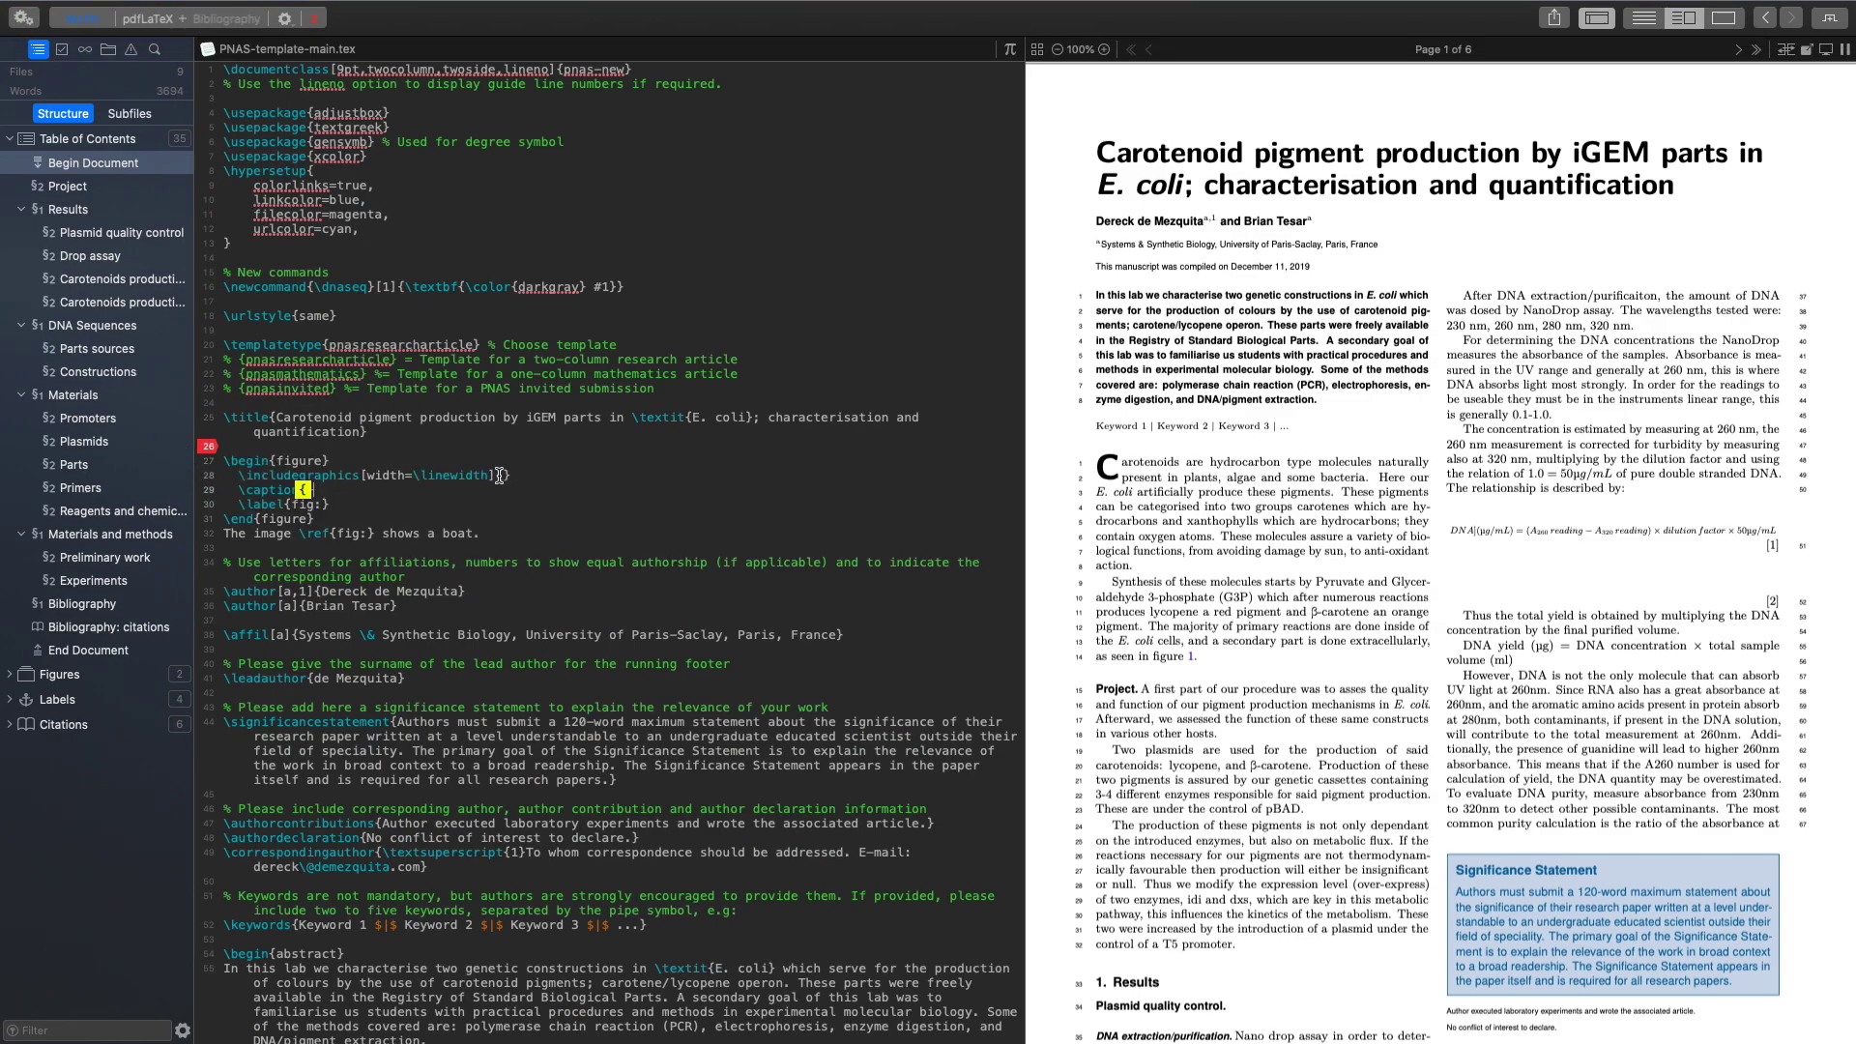
{"action": "left_click_drag", "start_coordinate": [495, 474], "coordinate": [360, 475]}
{"action": "left_click", "coordinate": [522, 462]}
{"action": "left_click_drag", "start_coordinate": [496, 476], "coordinate": [361, 476]}
{"action": "left_click", "coordinate": [506, 536]}
{"action": "scroll", "coordinate": [506, 537], "scroll_direction": "down", "scroll_amount": 3}
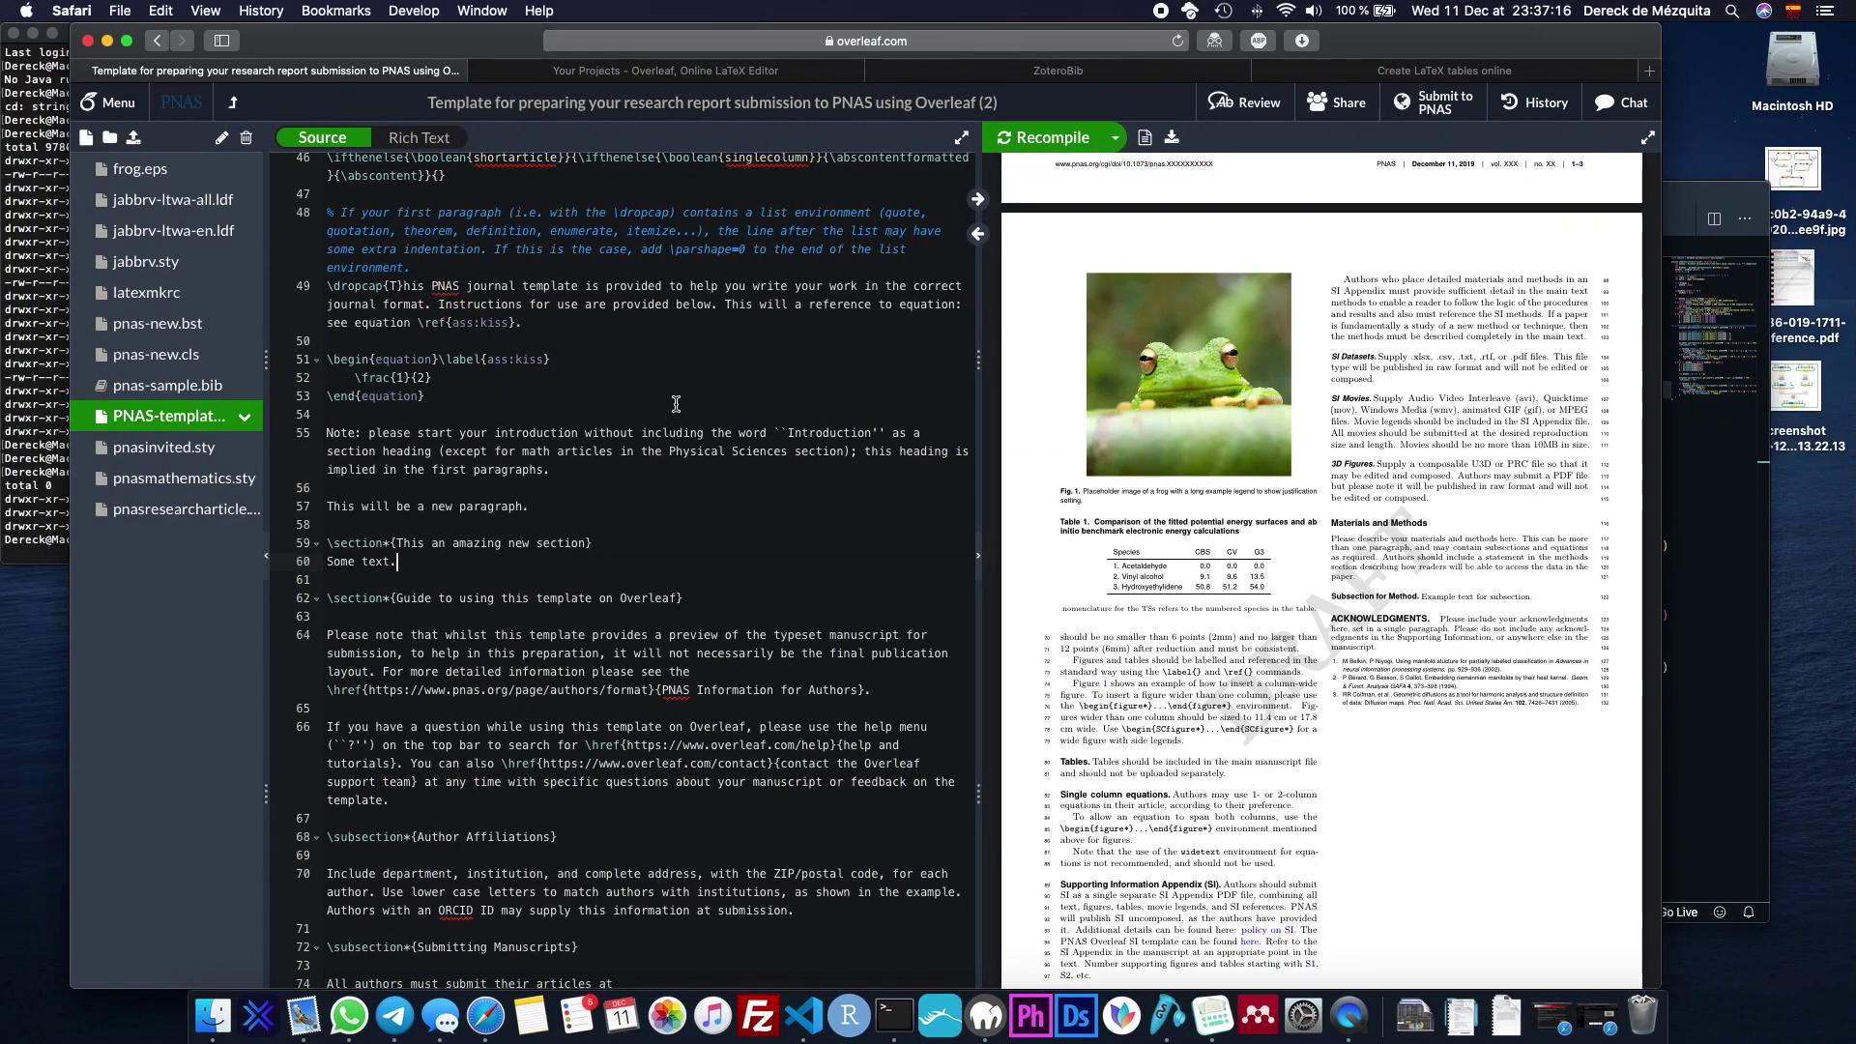
Go from Overleaf to the ZoteroBib page and review its six bibliography entries.
{"action": "left_click", "coordinate": [427, 574]}
{"action": "left_click", "coordinate": [721, 72]}
{"action": "left_click", "coordinate": [1029, 75]}
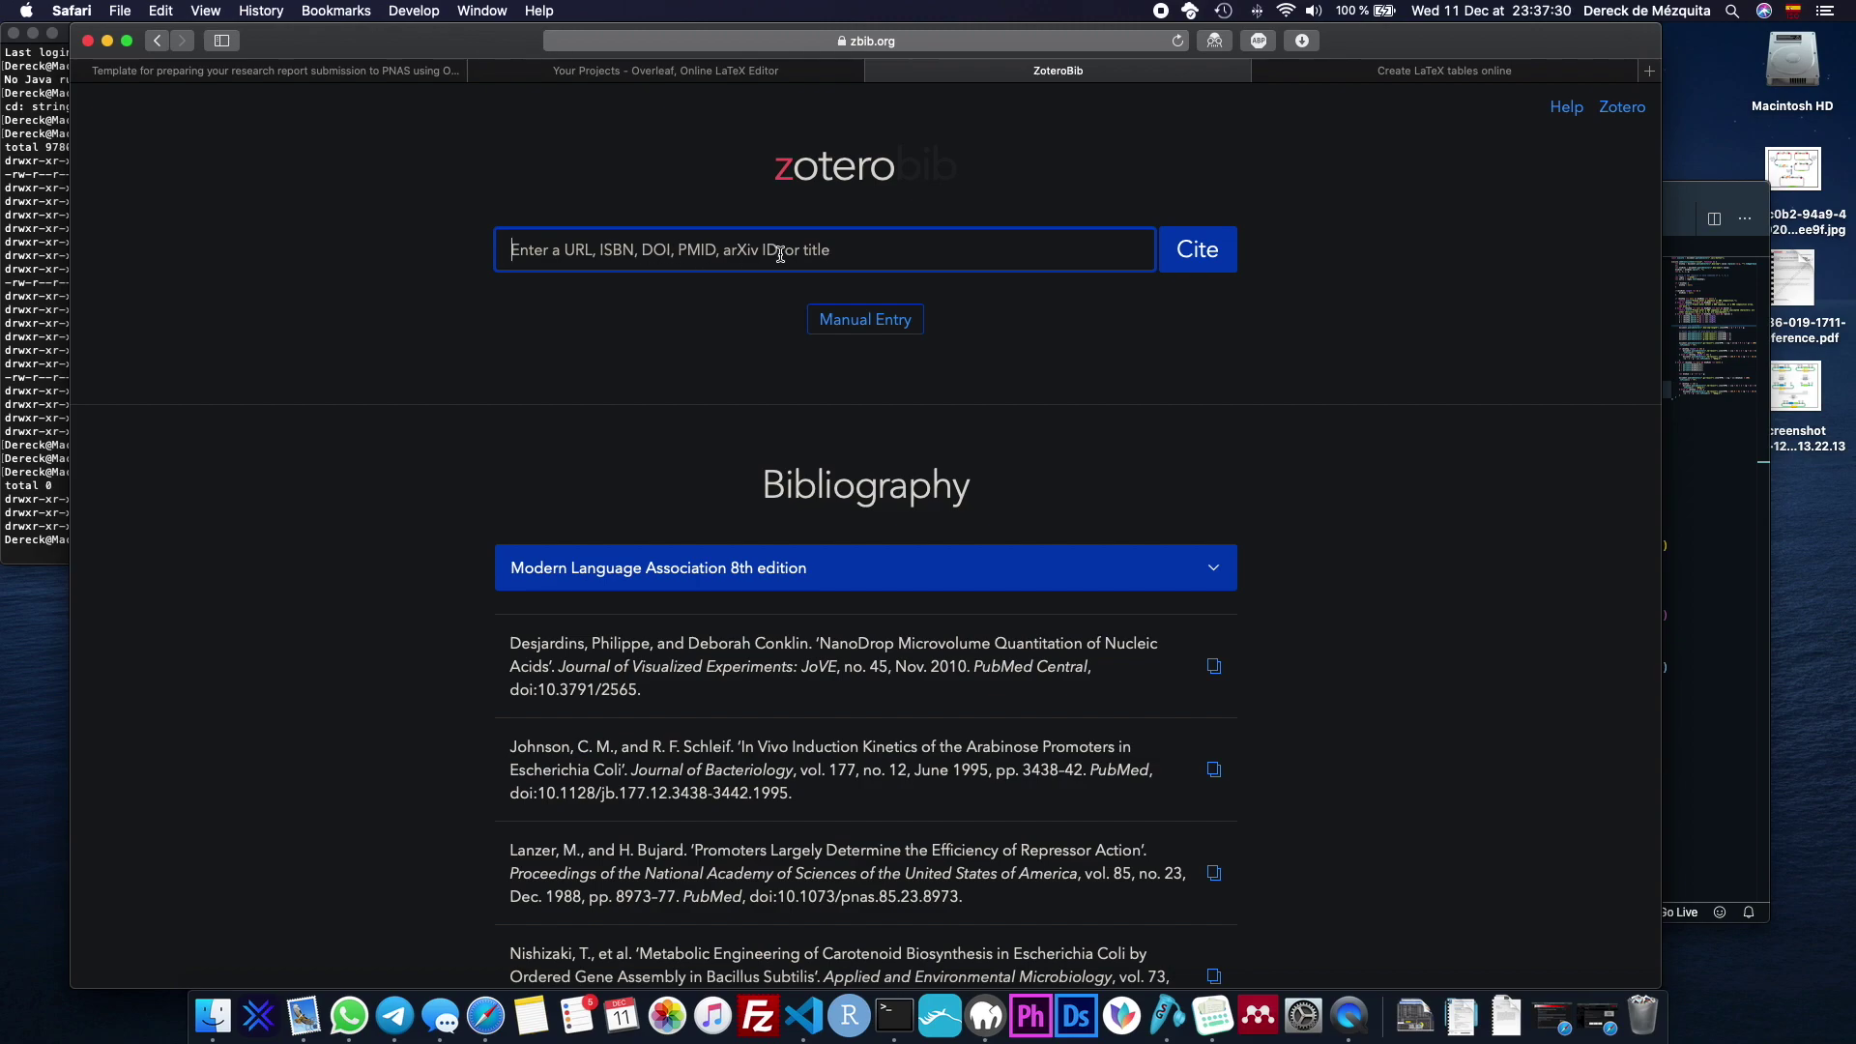
{"action": "scroll", "coordinate": [781, 323], "scroll_direction": "down", "scroll_amount": 5}
{"action": "scroll", "coordinate": [1225, 266], "scroll_direction": "up", "scroll_amount": 5}
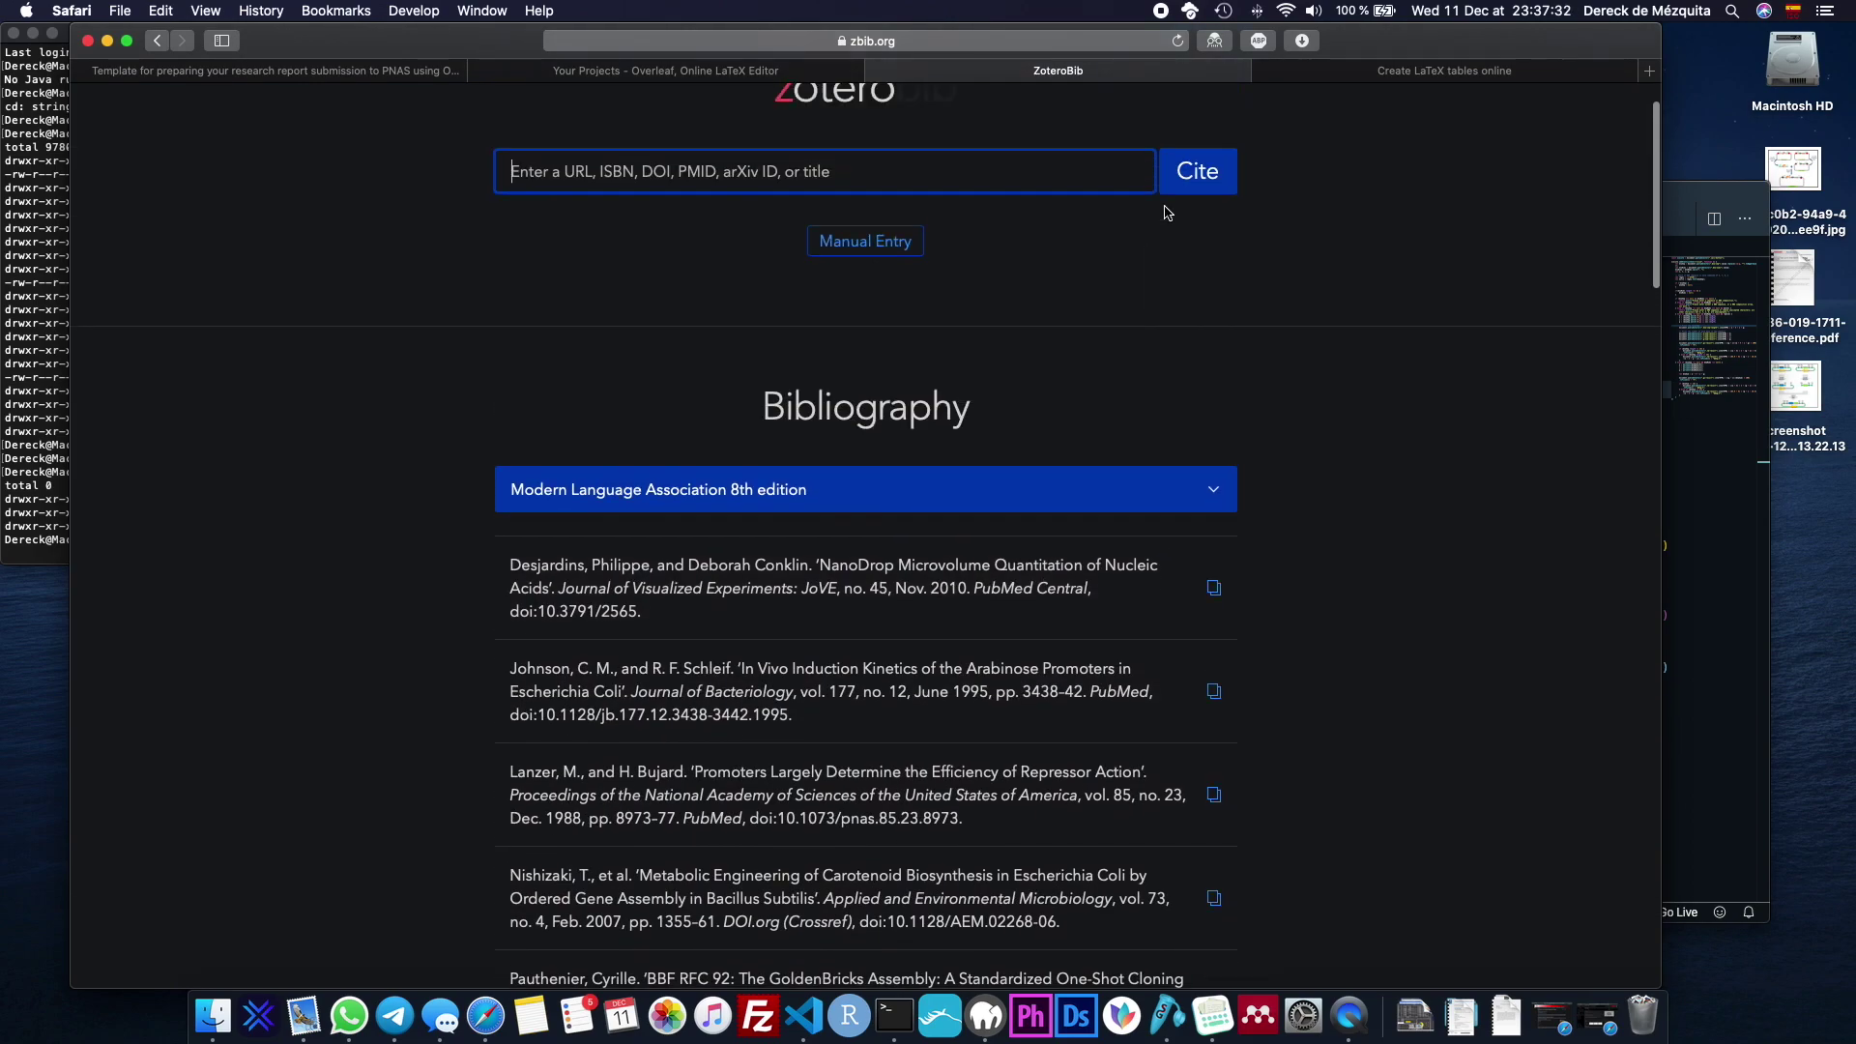
{"action": "scroll", "coordinate": [518, 593], "scroll_direction": "down", "scroll_amount": 5}
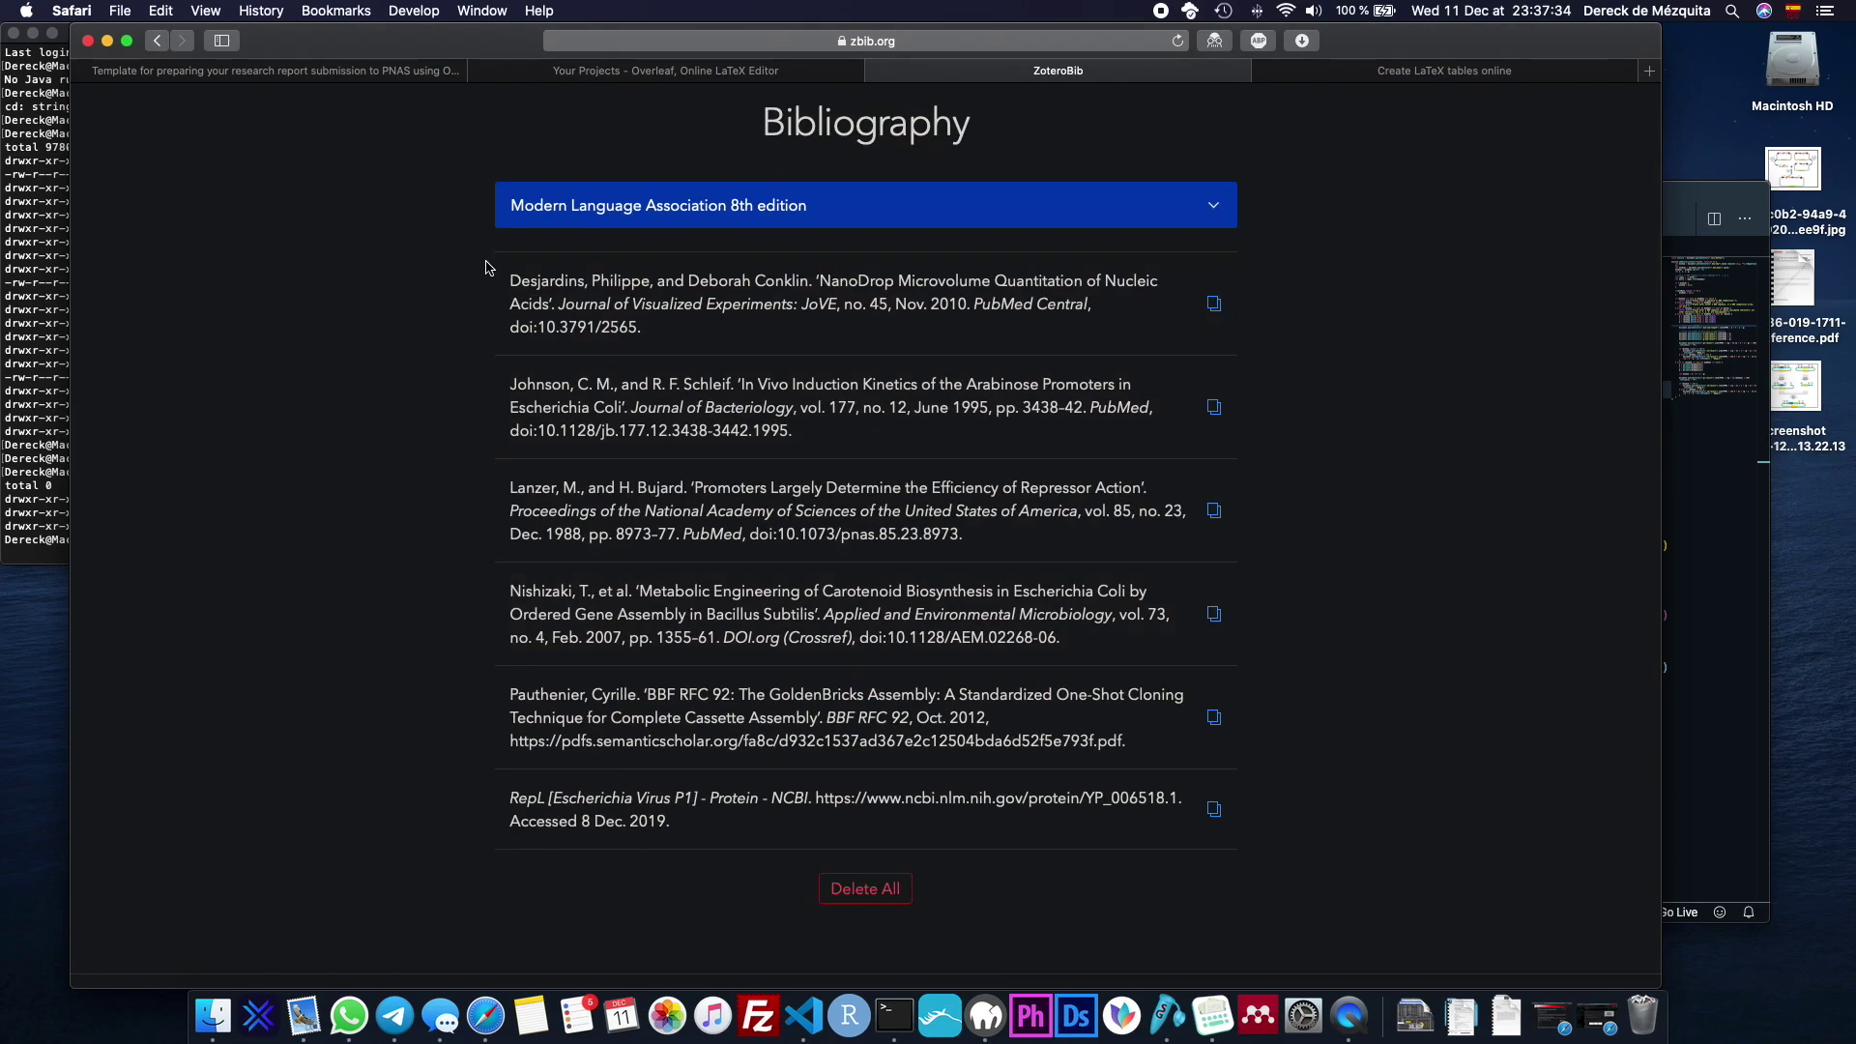
{"action": "left_click_drag", "start_coordinate": [458, 282], "coordinate": [1199, 715]}
{"action": "left_click", "coordinate": [1343, 697]}
Copy the bibliography to the clipboard and download it as a BibTeX file.
{"action": "scroll", "coordinate": [1333, 696], "scroll_direction": "down", "scroll_amount": 9}
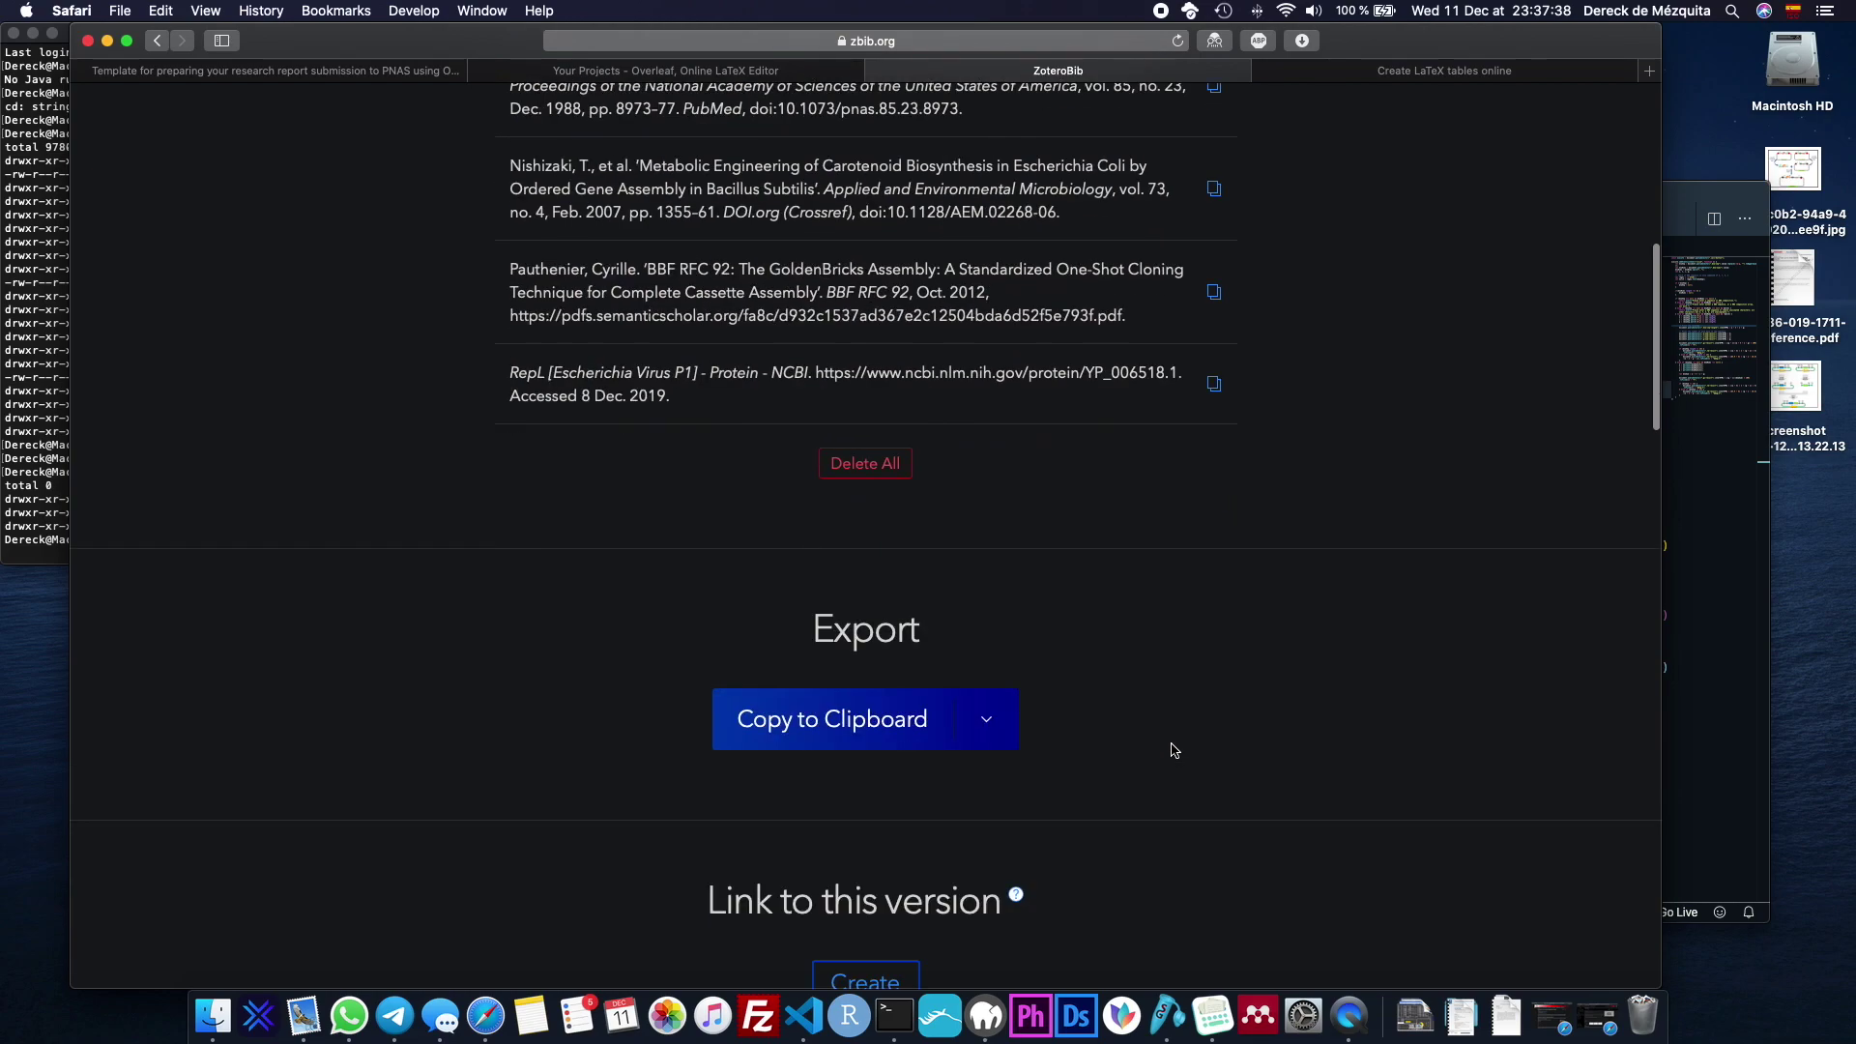
{"action": "left_click", "coordinate": [959, 487]}
{"action": "left_click", "coordinate": [987, 484]}
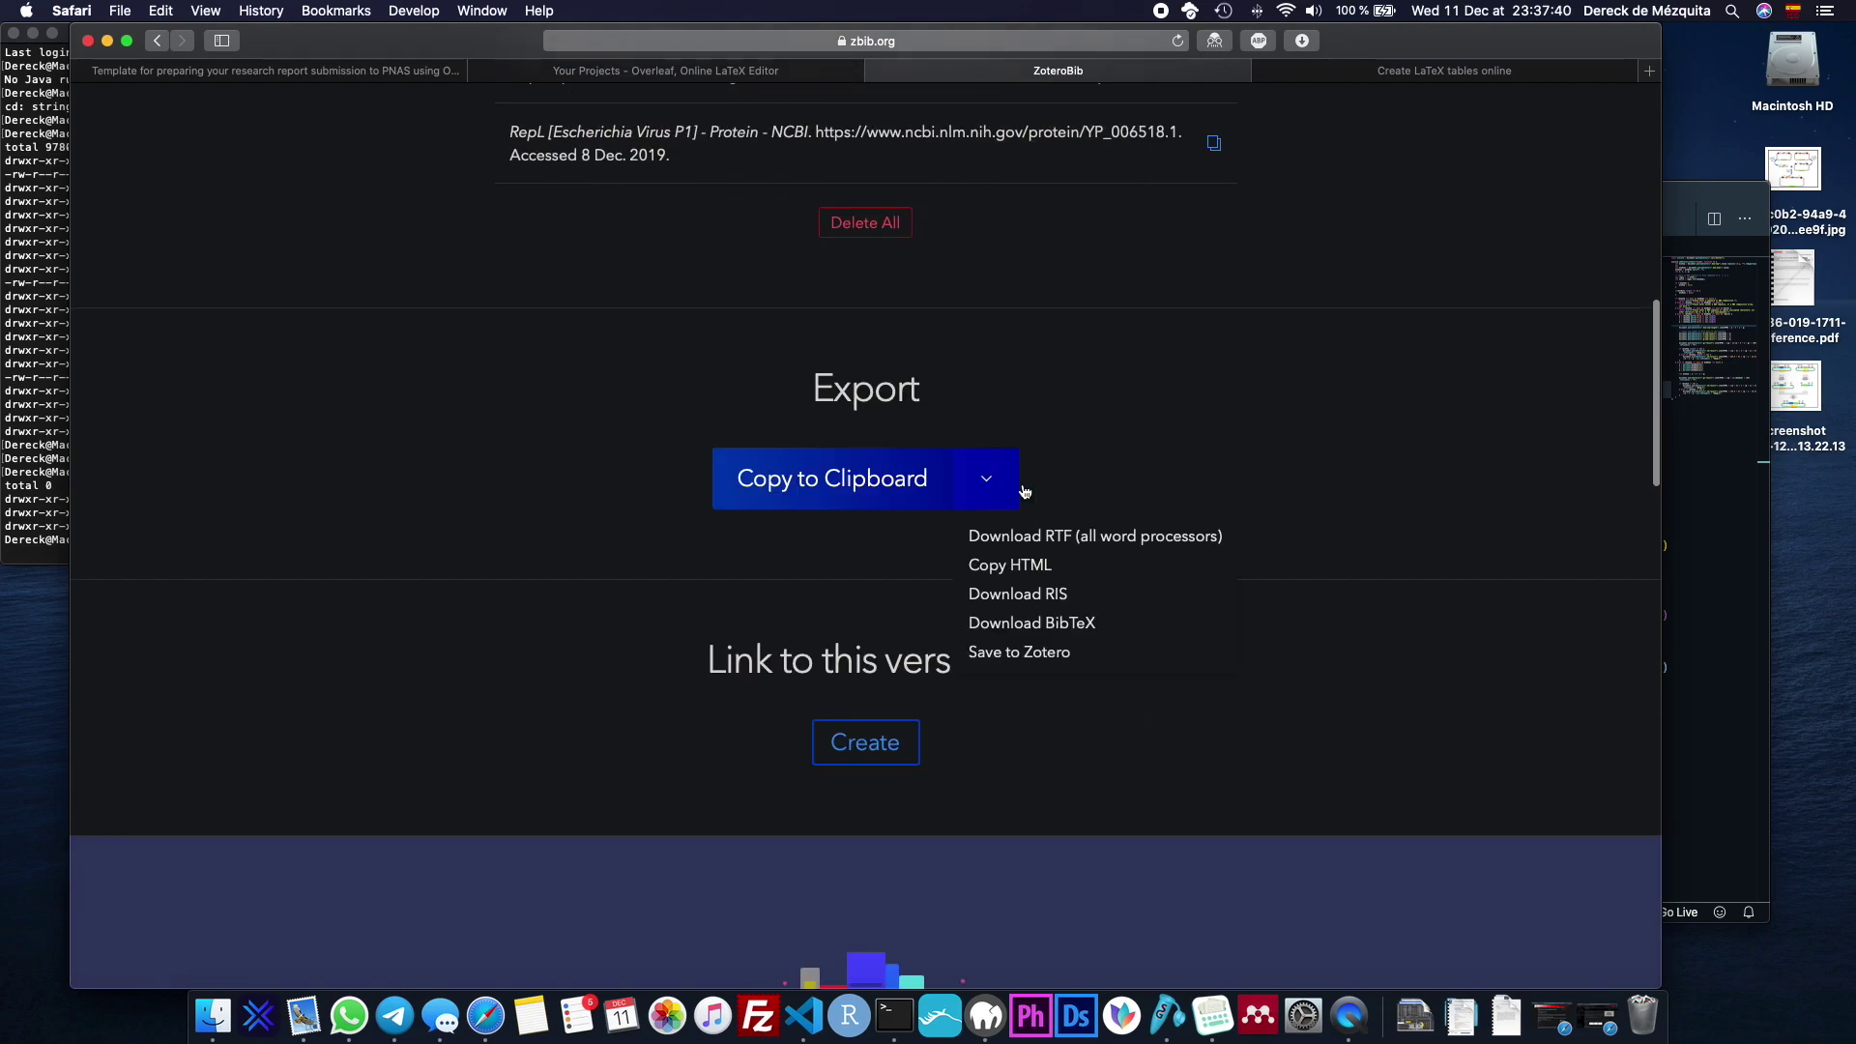
{"action": "left_click", "coordinate": [1042, 634]}
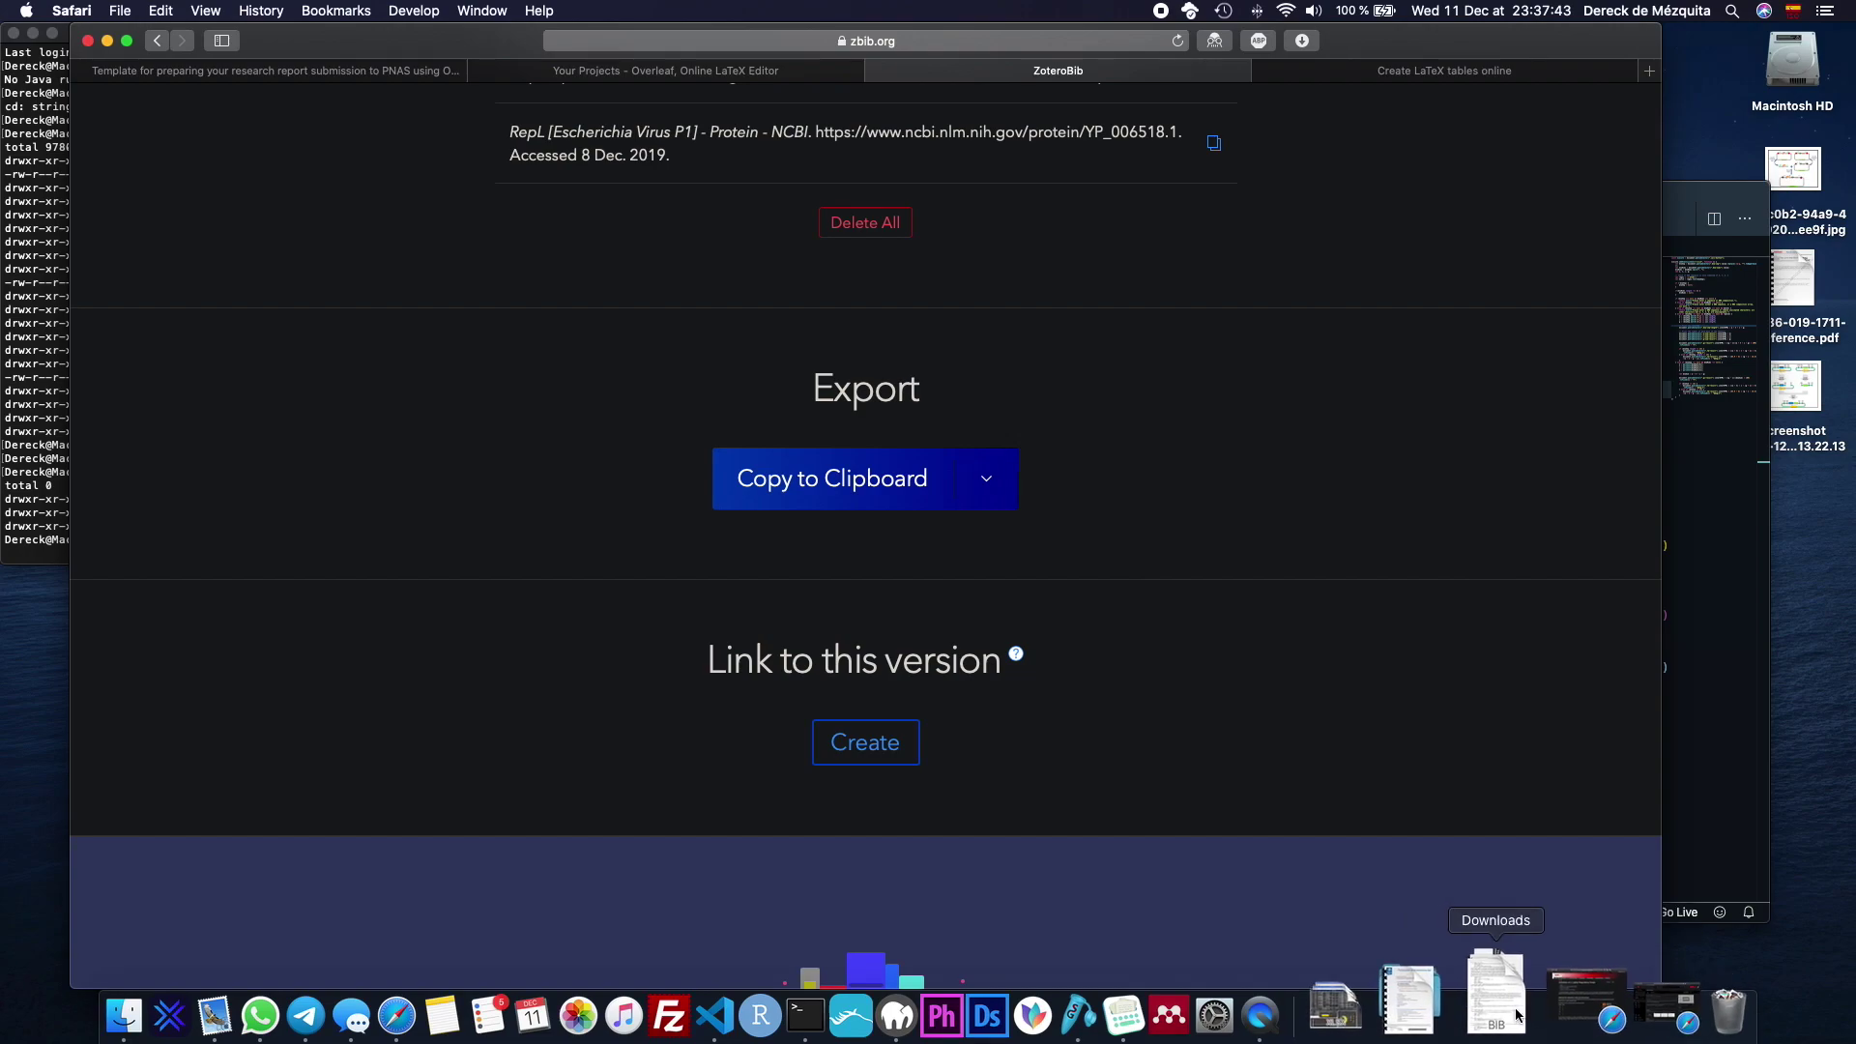
Check citations-7.bib from Downloads in Texpad, then return to the Overleaf PNAS project.
{"action": "left_click", "coordinate": [1515, 1012]}
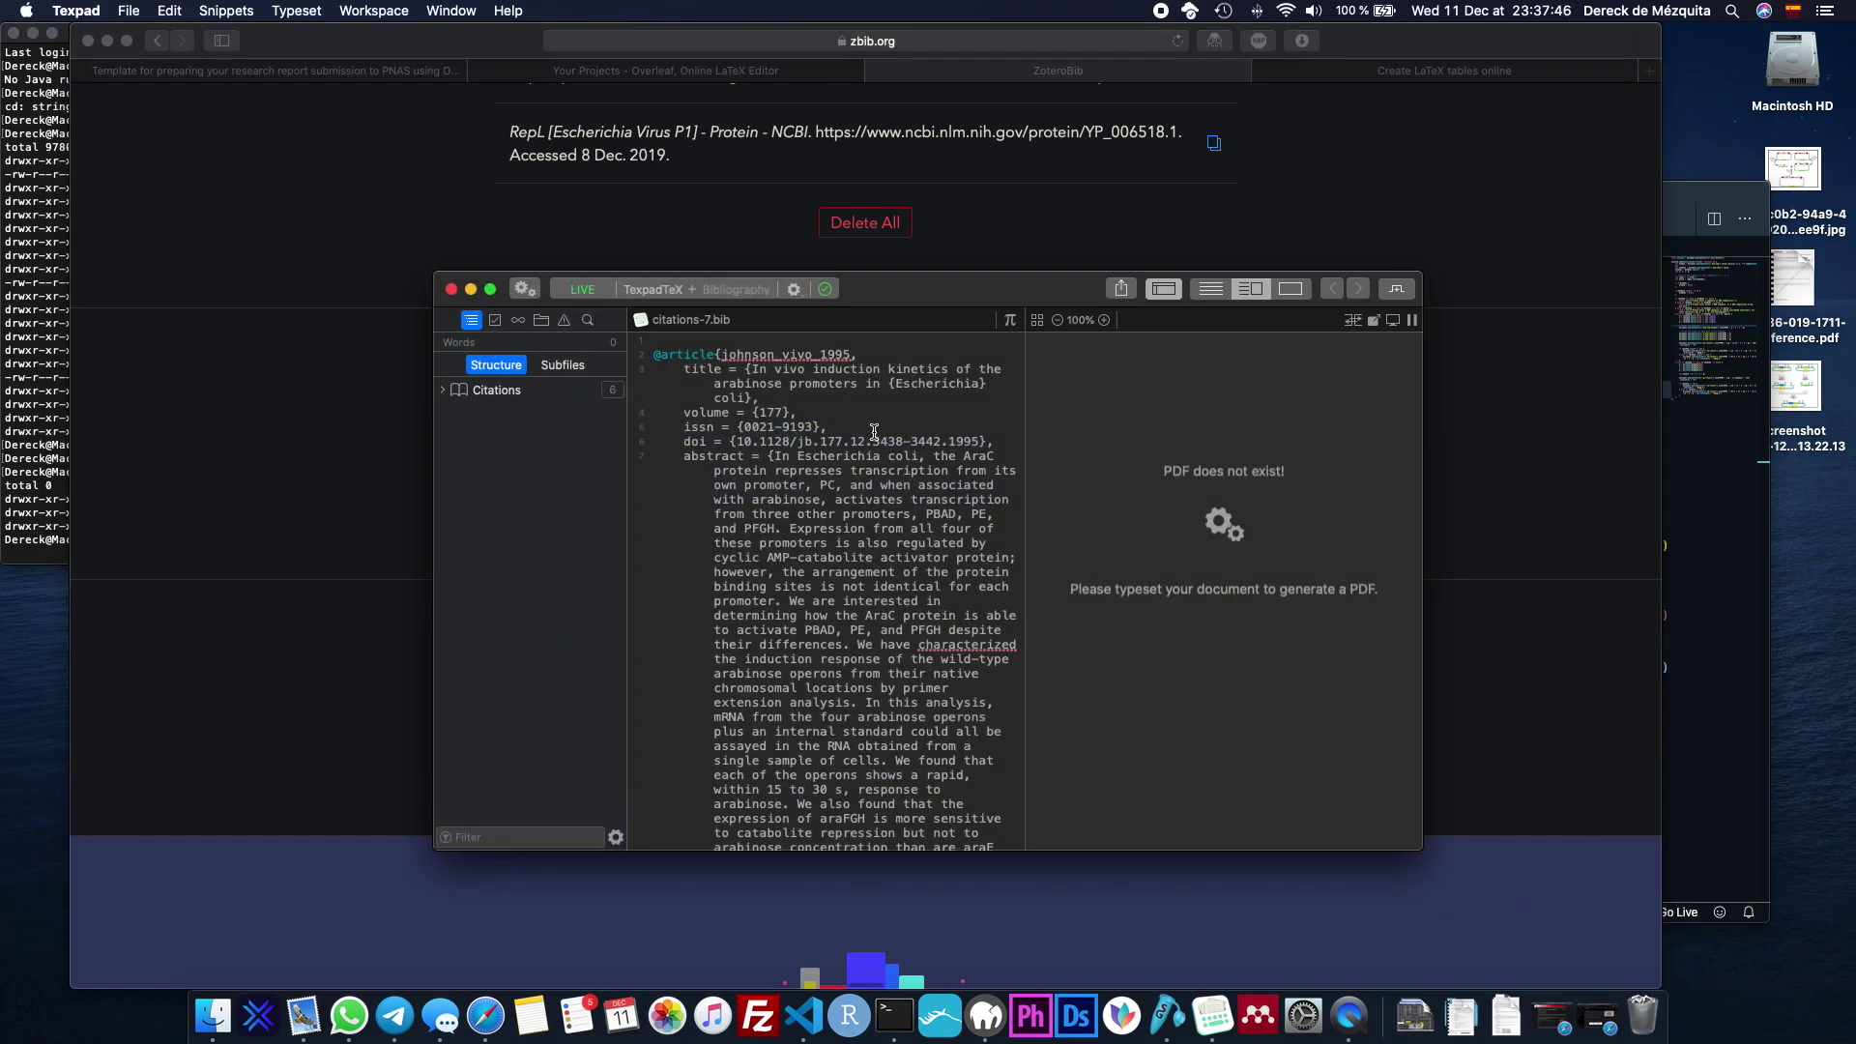
{"action": "left_click_drag", "start_coordinate": [685, 364], "coordinate": [967, 778]}
{"action": "scroll", "coordinate": [841, 455], "scroll_direction": "down", "scroll_amount": 5}
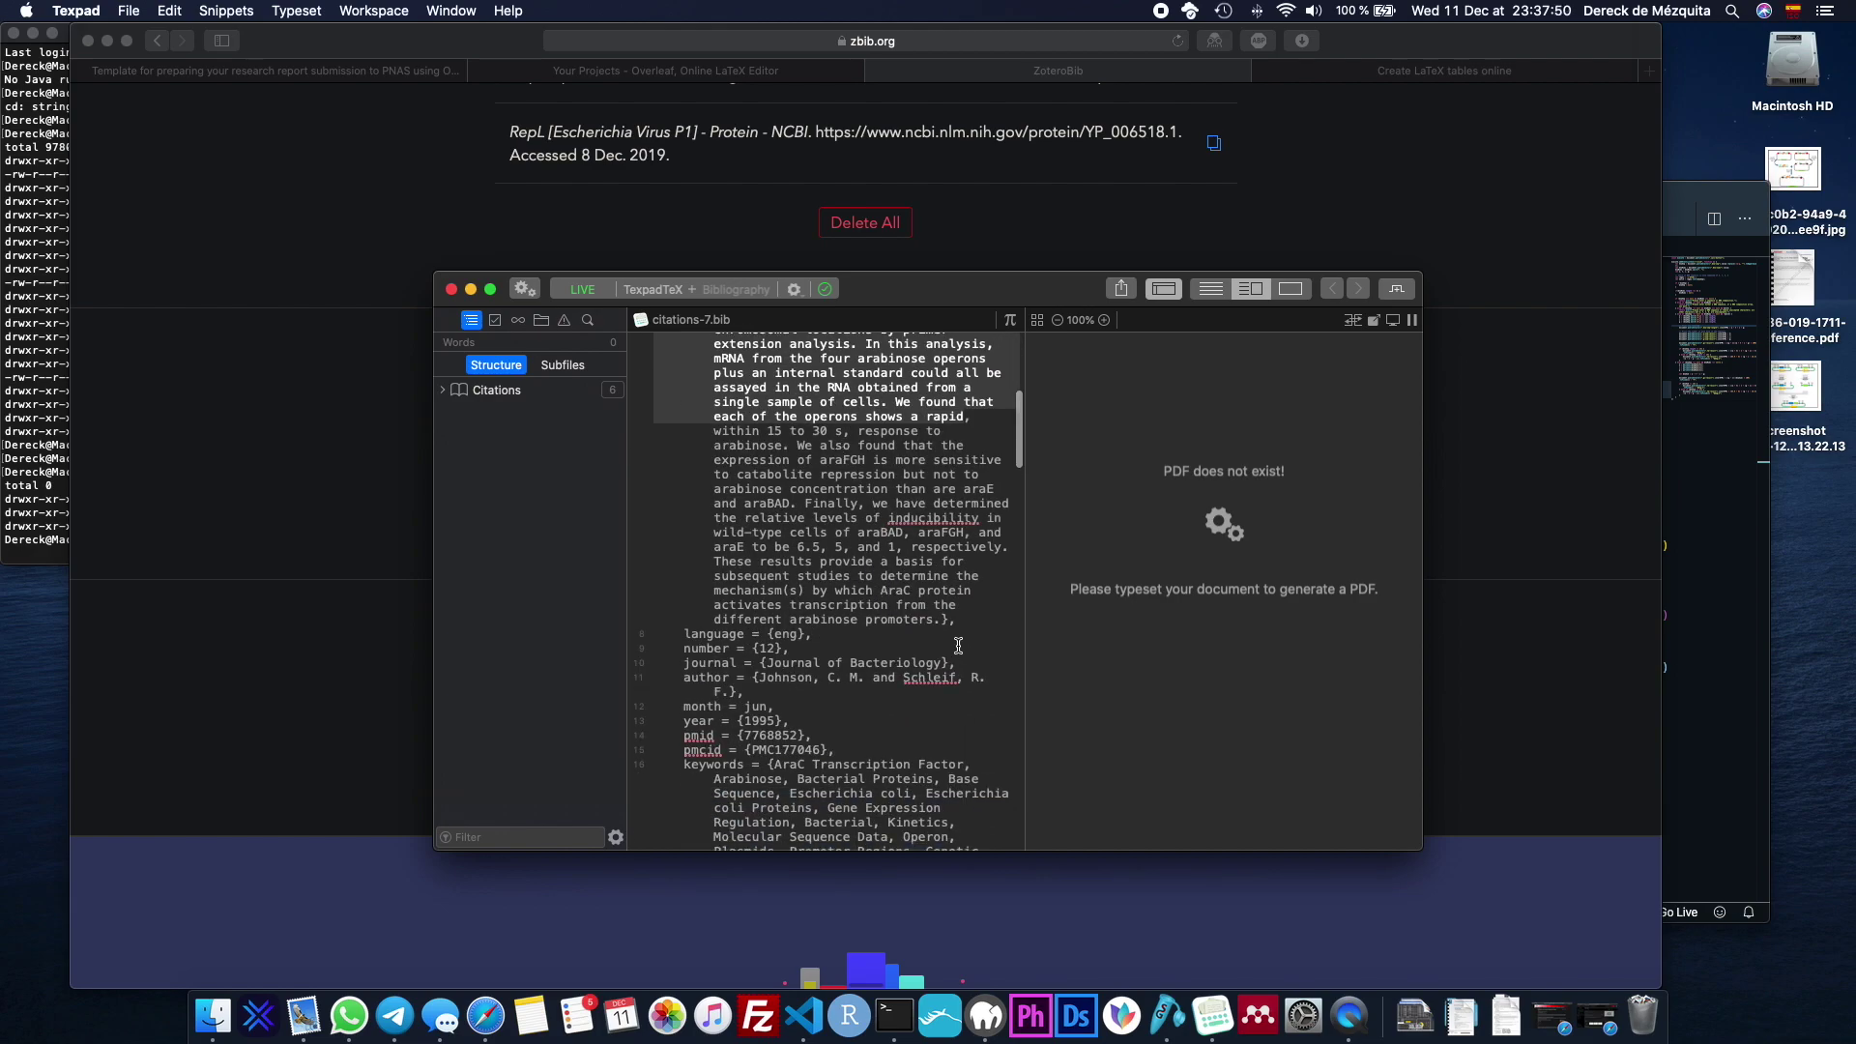
{"action": "left_click", "coordinate": [427, 199]}
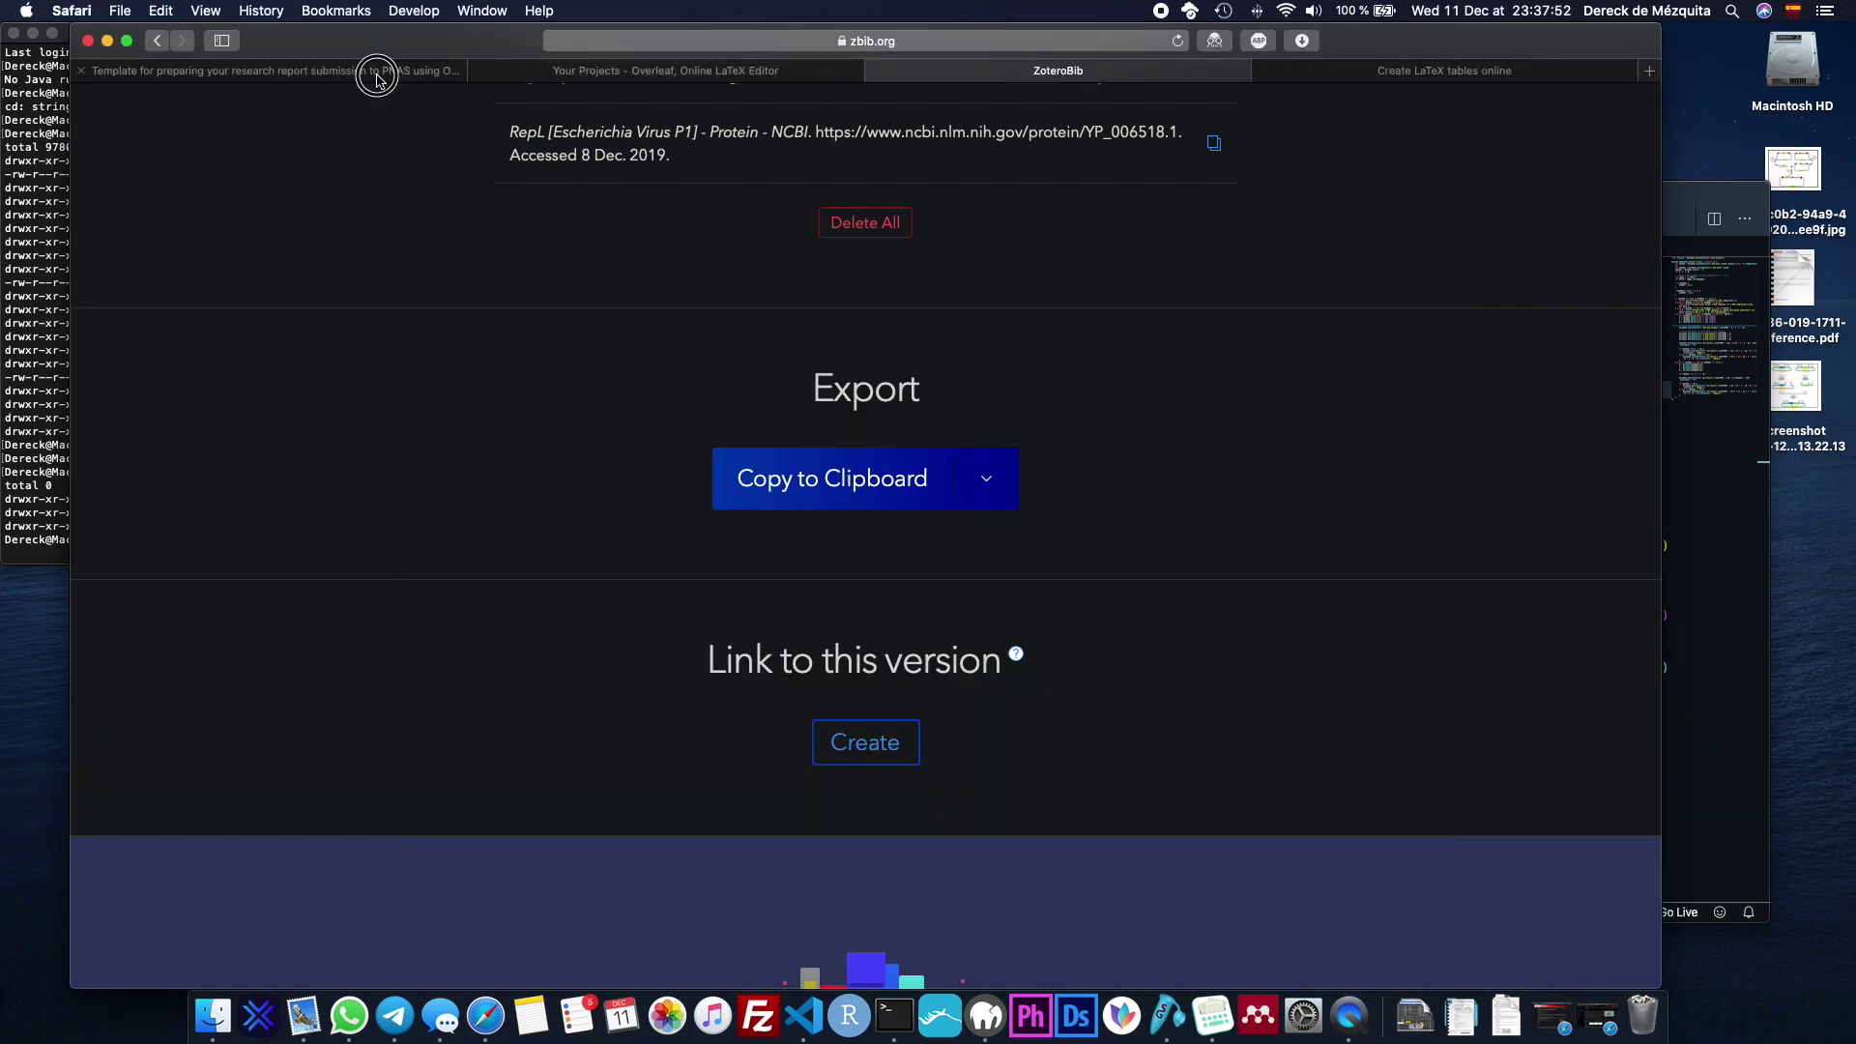
{"action": "left_click", "coordinate": [376, 72]}
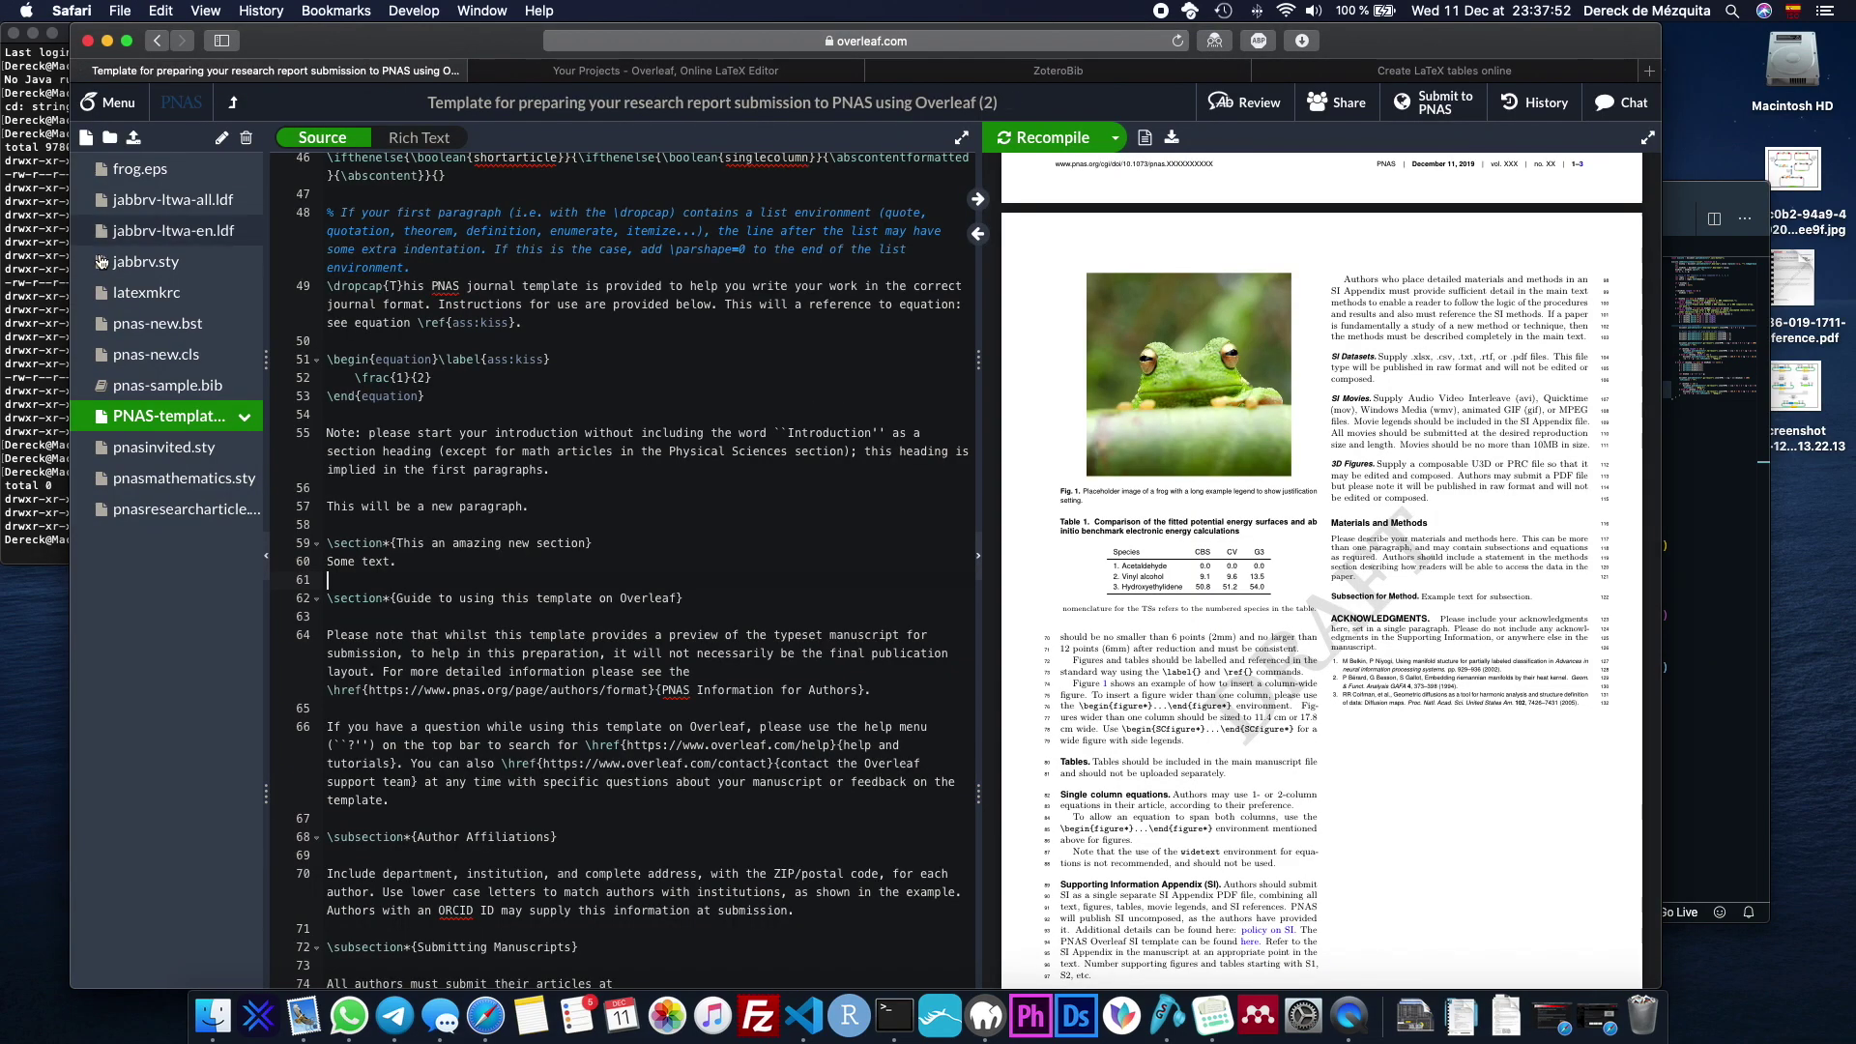
After viewing pnas-sample.bib, add a sentence citing berard1994embedding after 'Some text.' and recompile.
{"action": "left_click", "coordinate": [180, 391]}
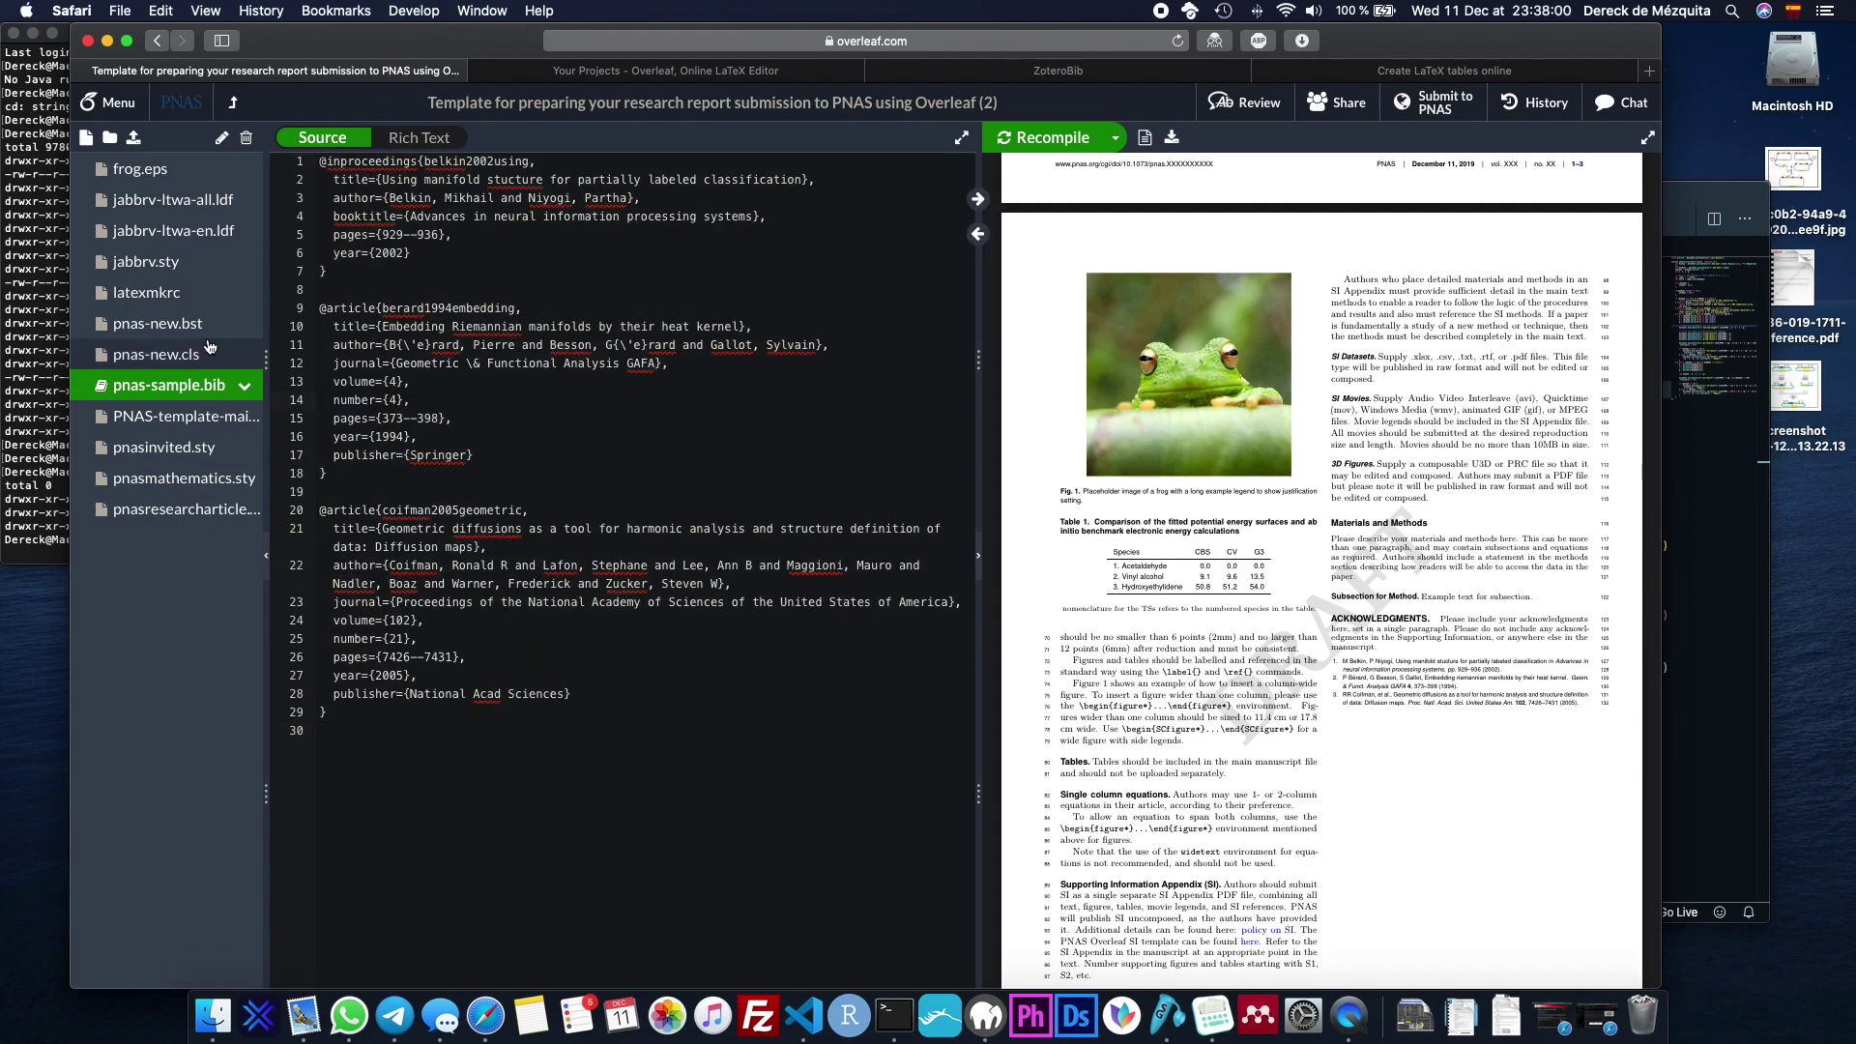
{"action": "left_click", "coordinate": [182, 416]}
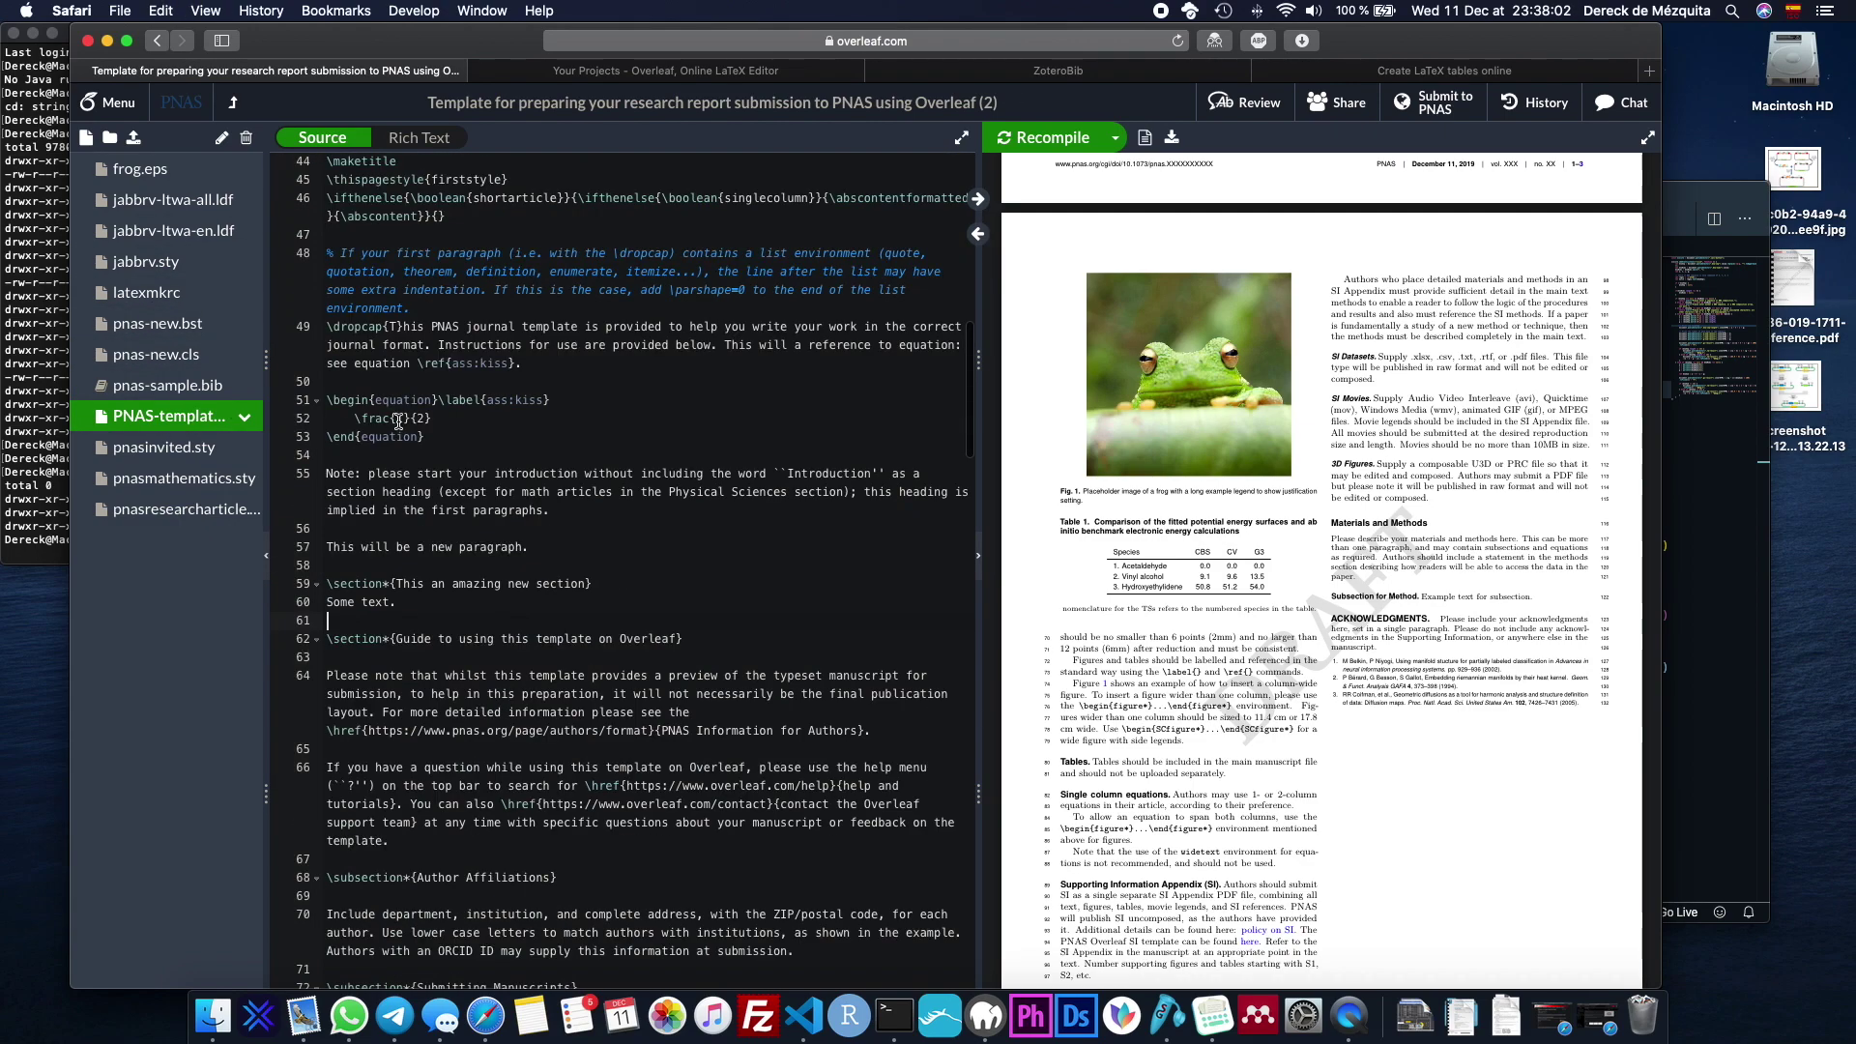
{"action": "left_click", "coordinate": [466, 600]}
{"action": "type", "text": "Typing and reference is"}
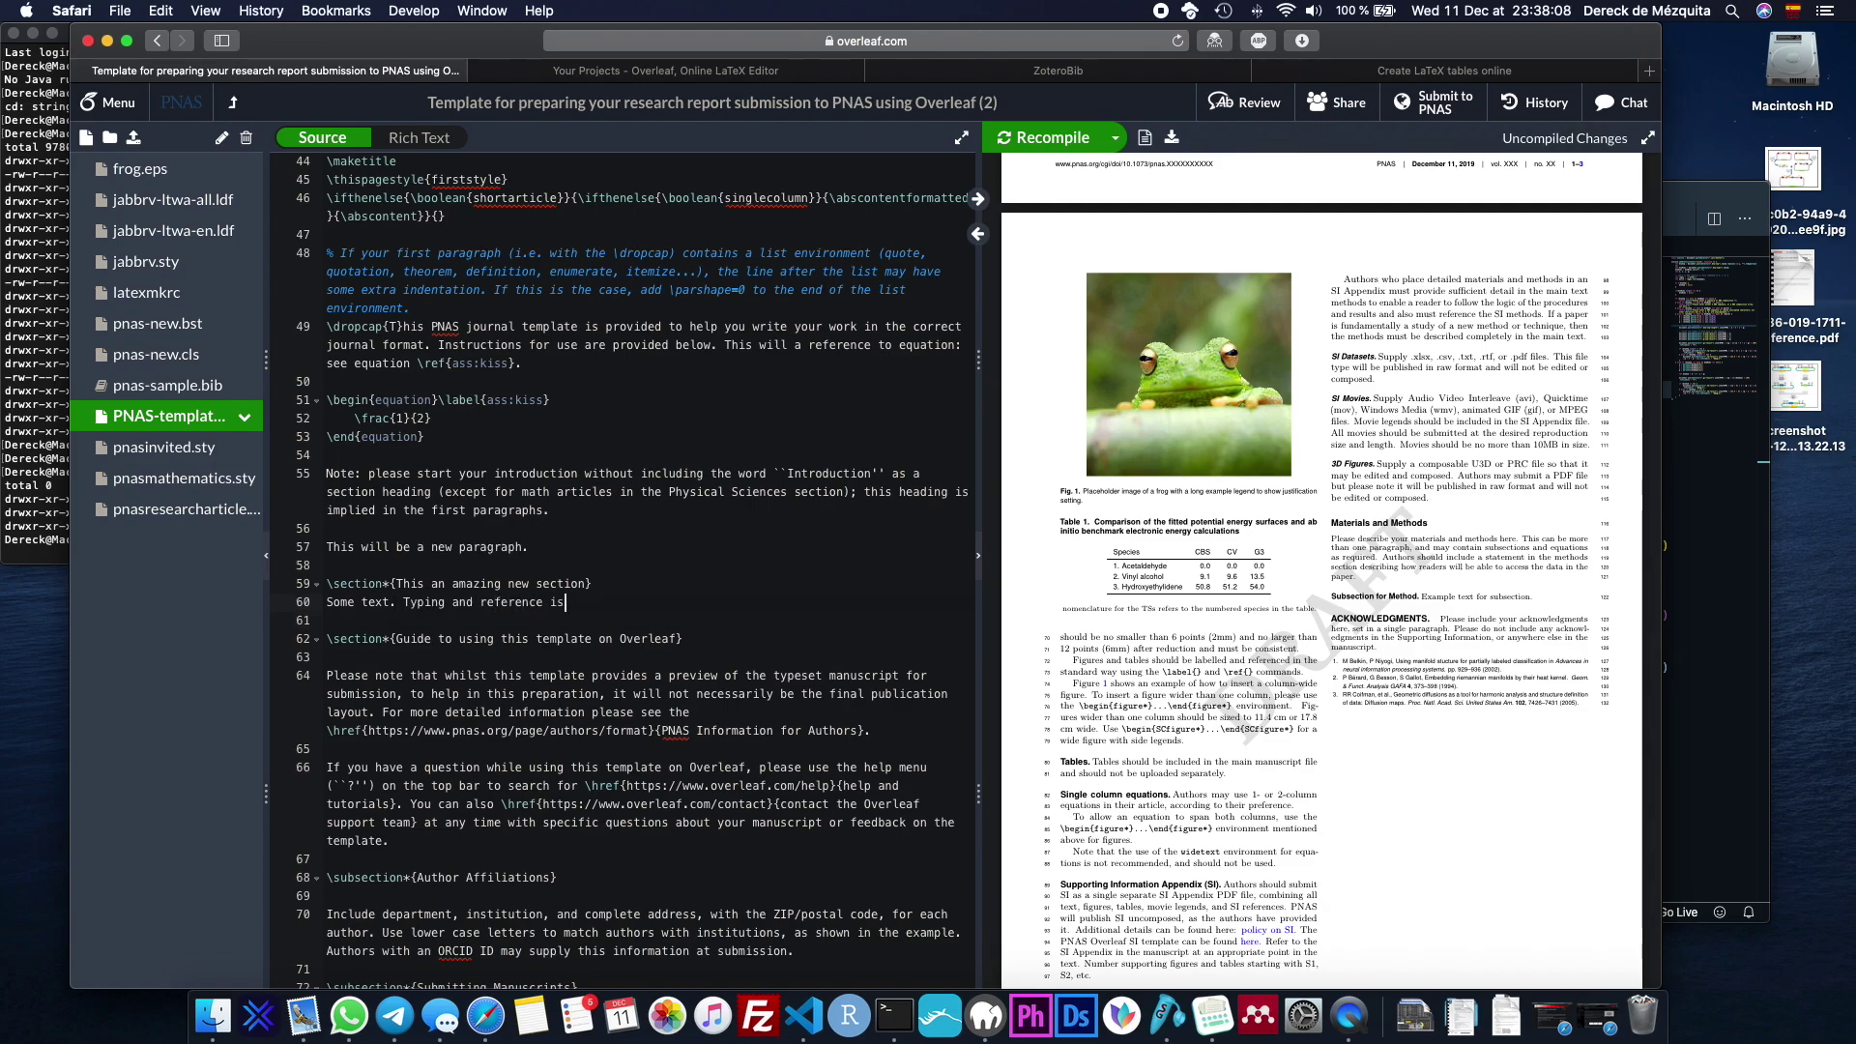
{"action": "type", "text": " done likme"}
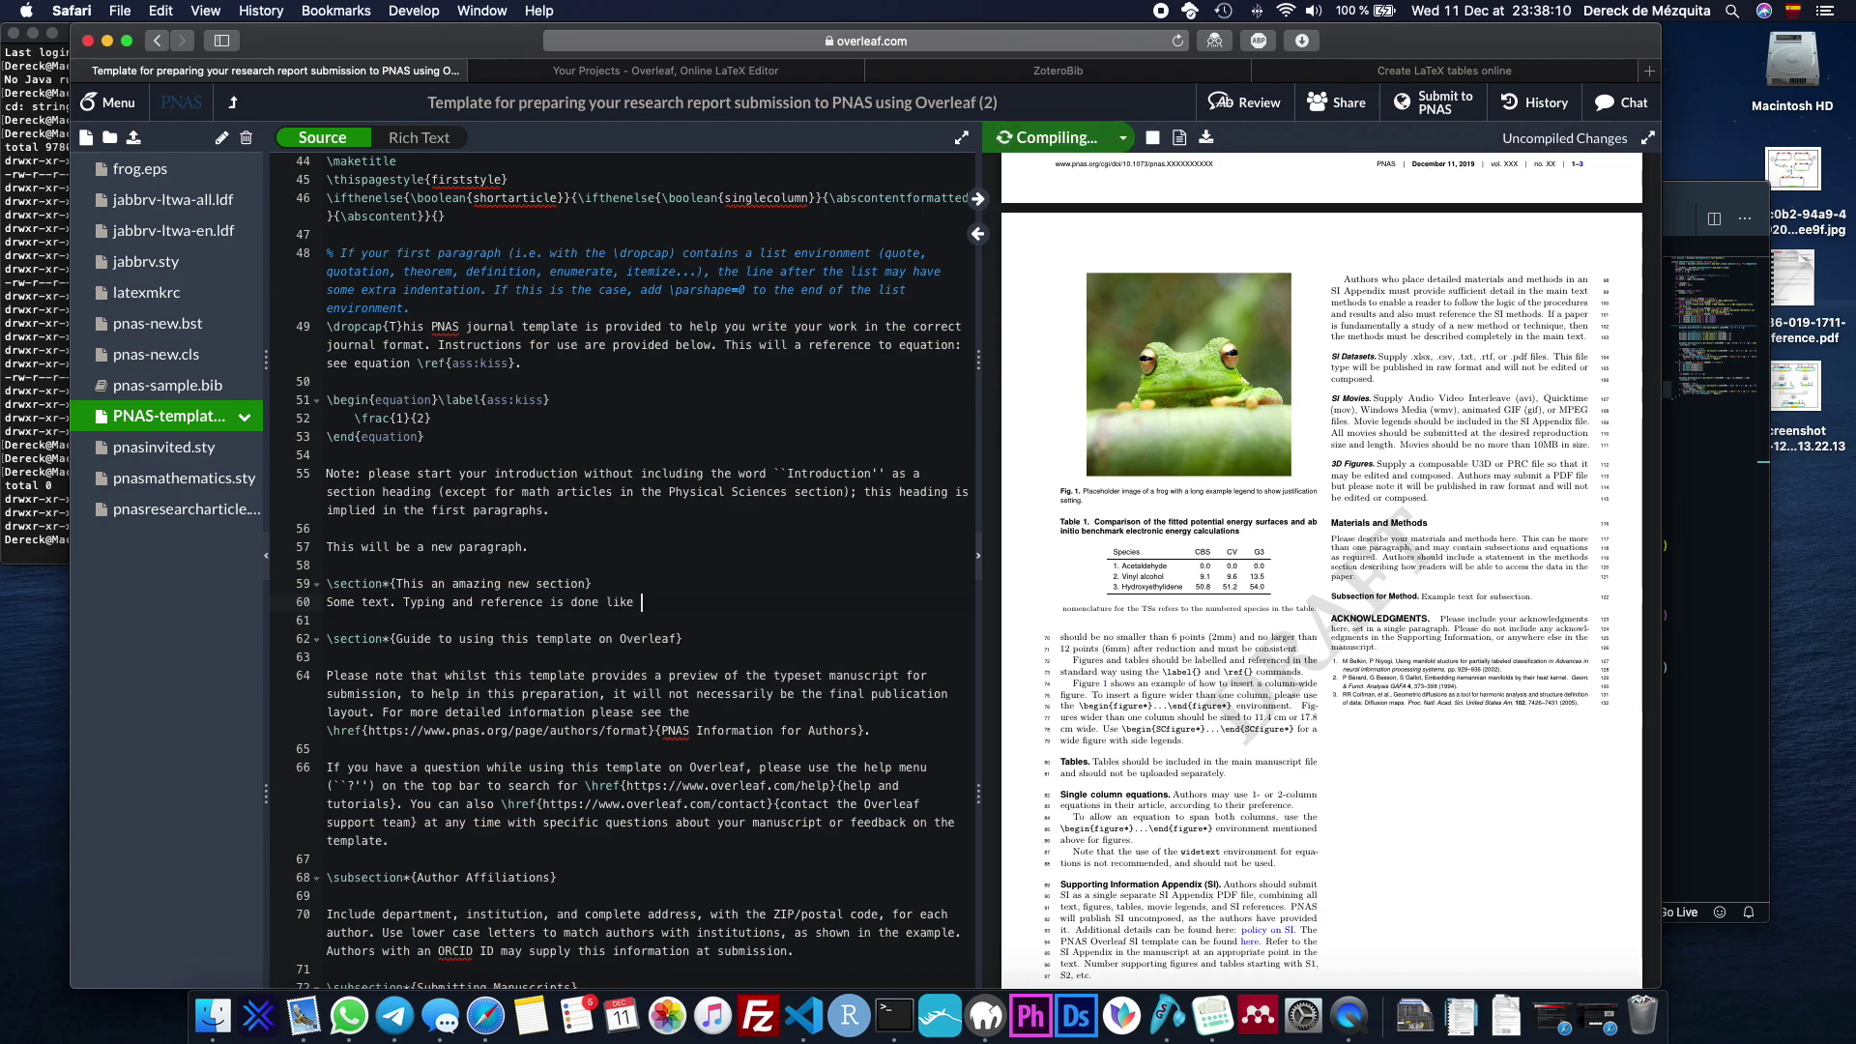
{"action": "type", "text": " \\cite{"}
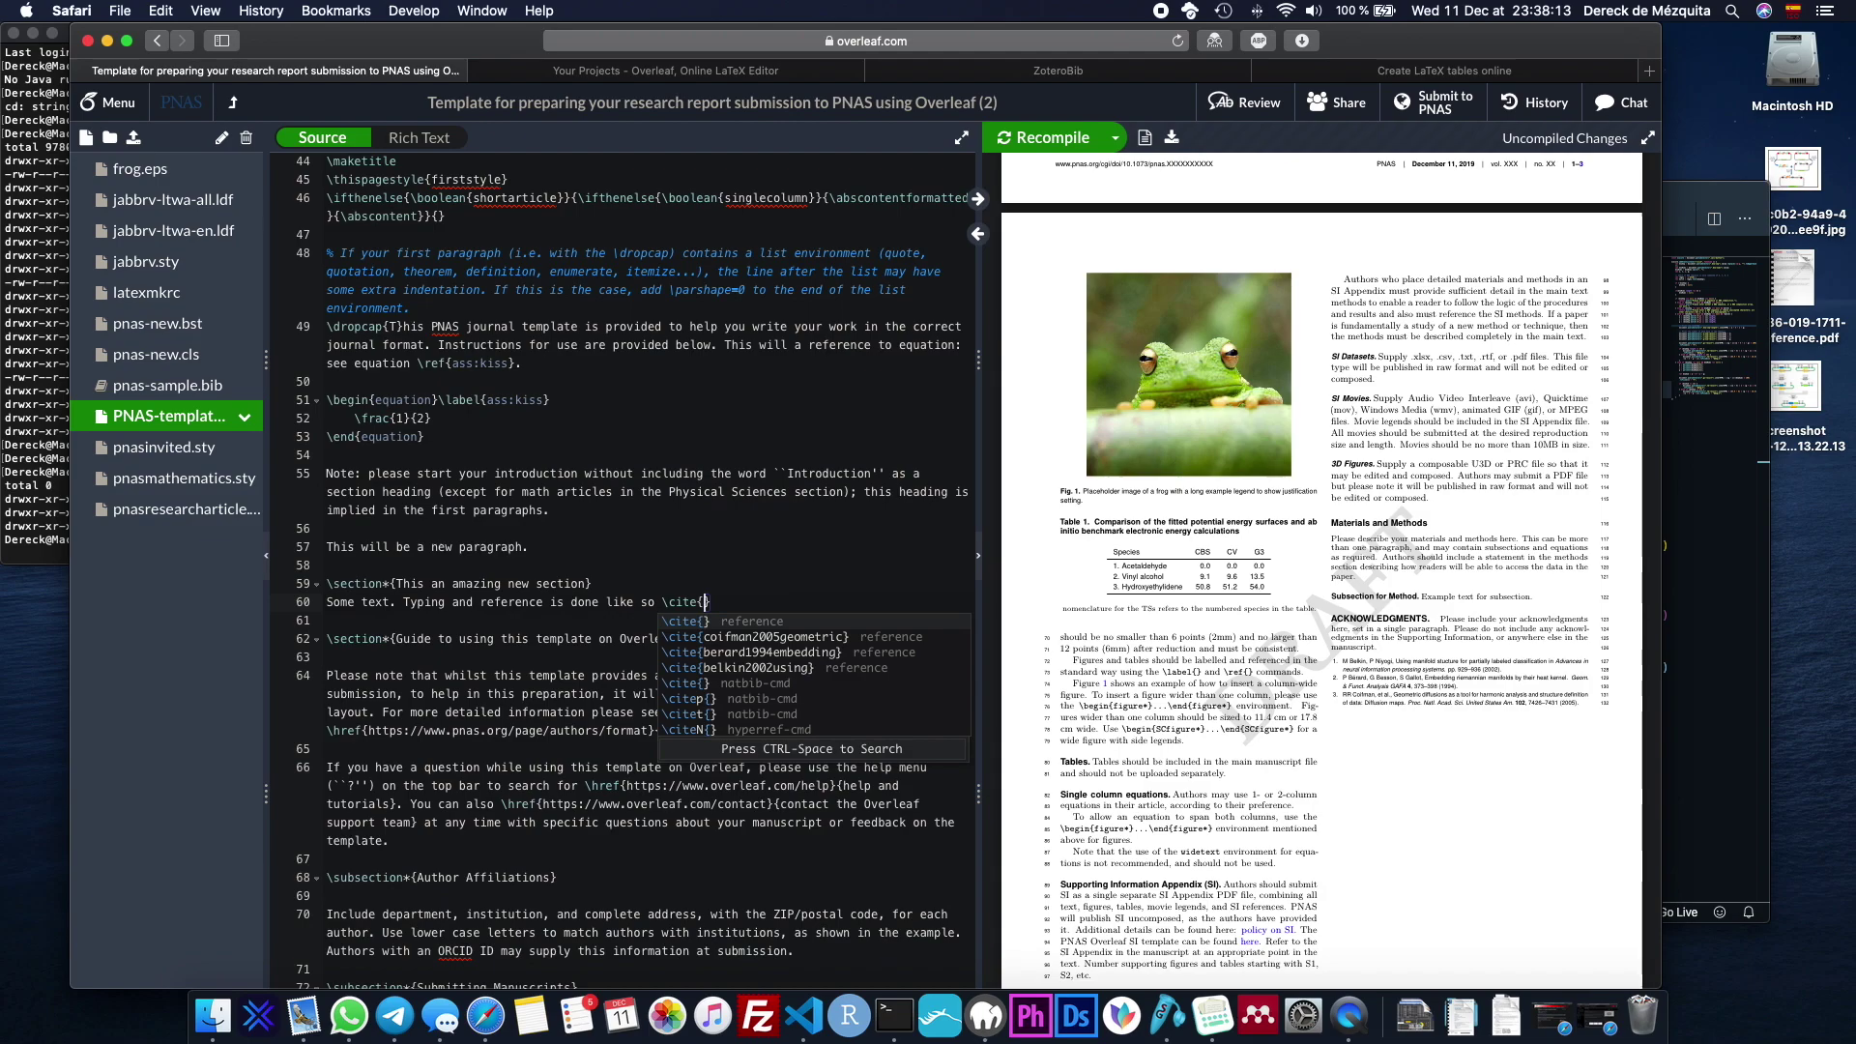
{"action": "key", "text": "Down"}
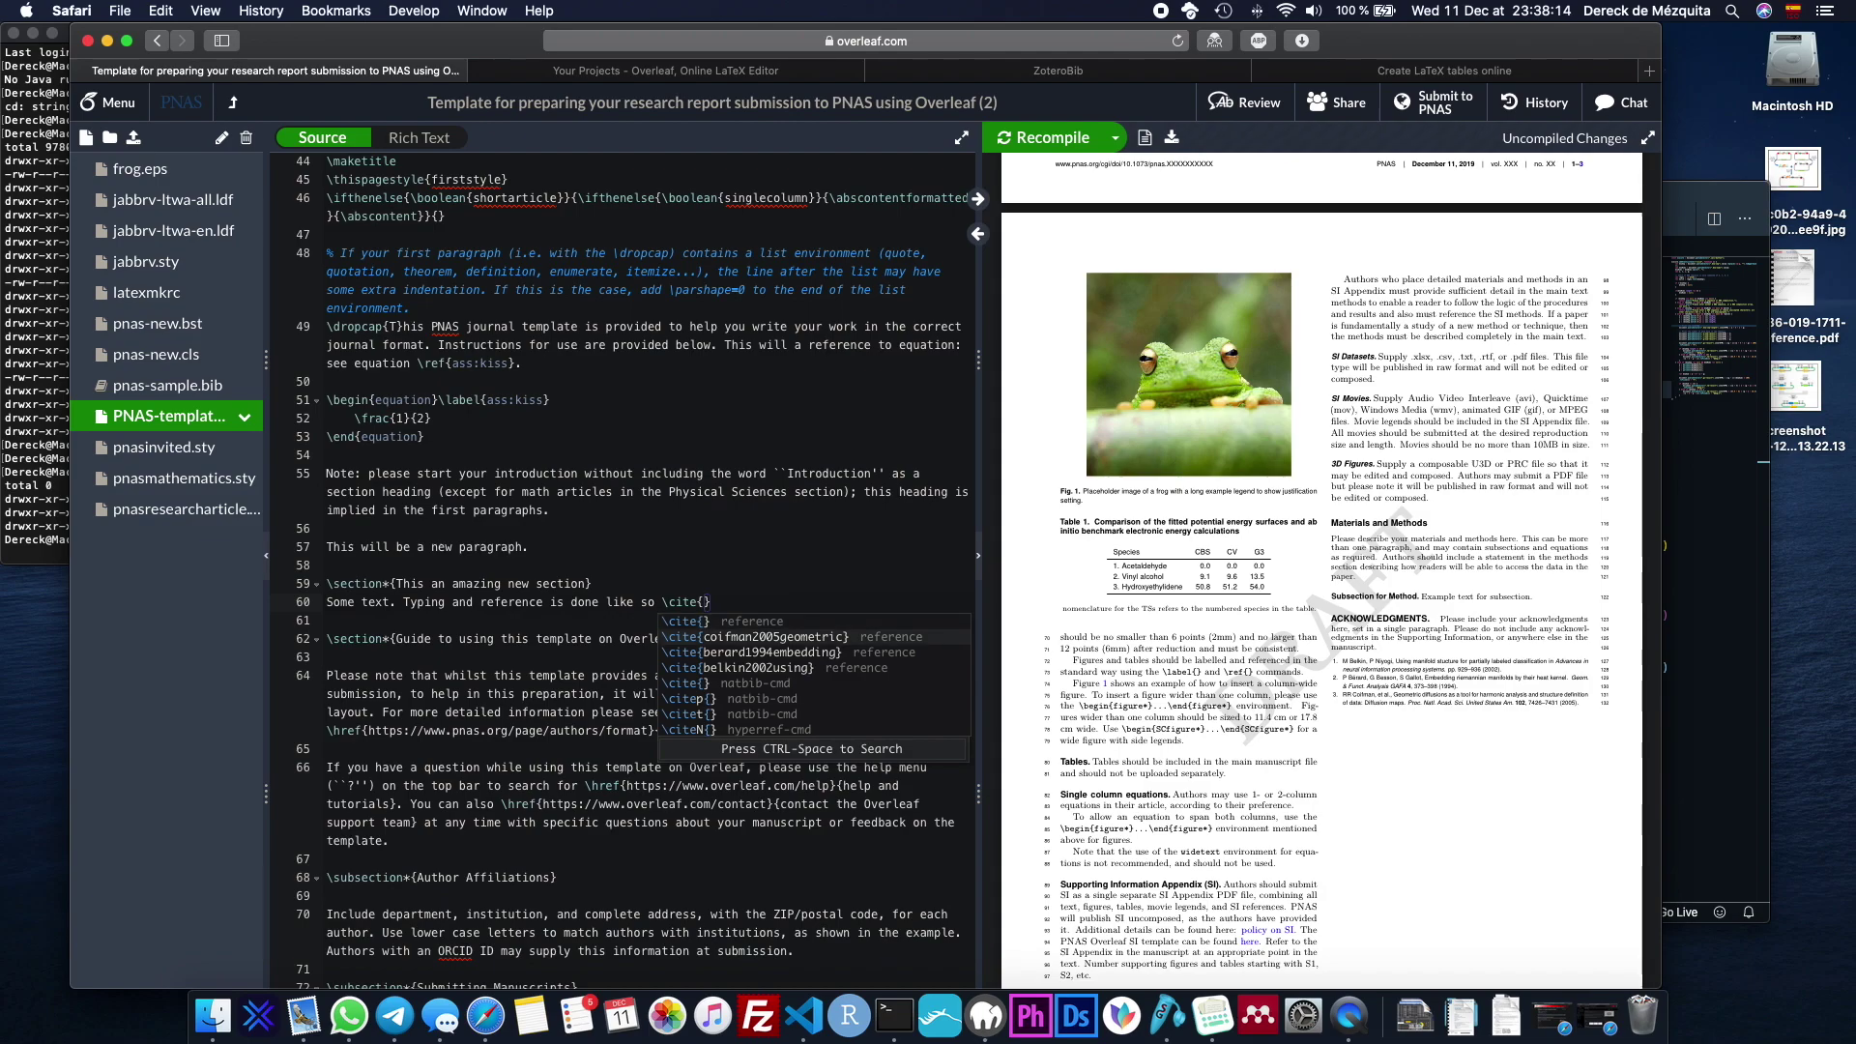
{"action": "key", "text": "Down"}
{"action": "key", "text": "Down"}
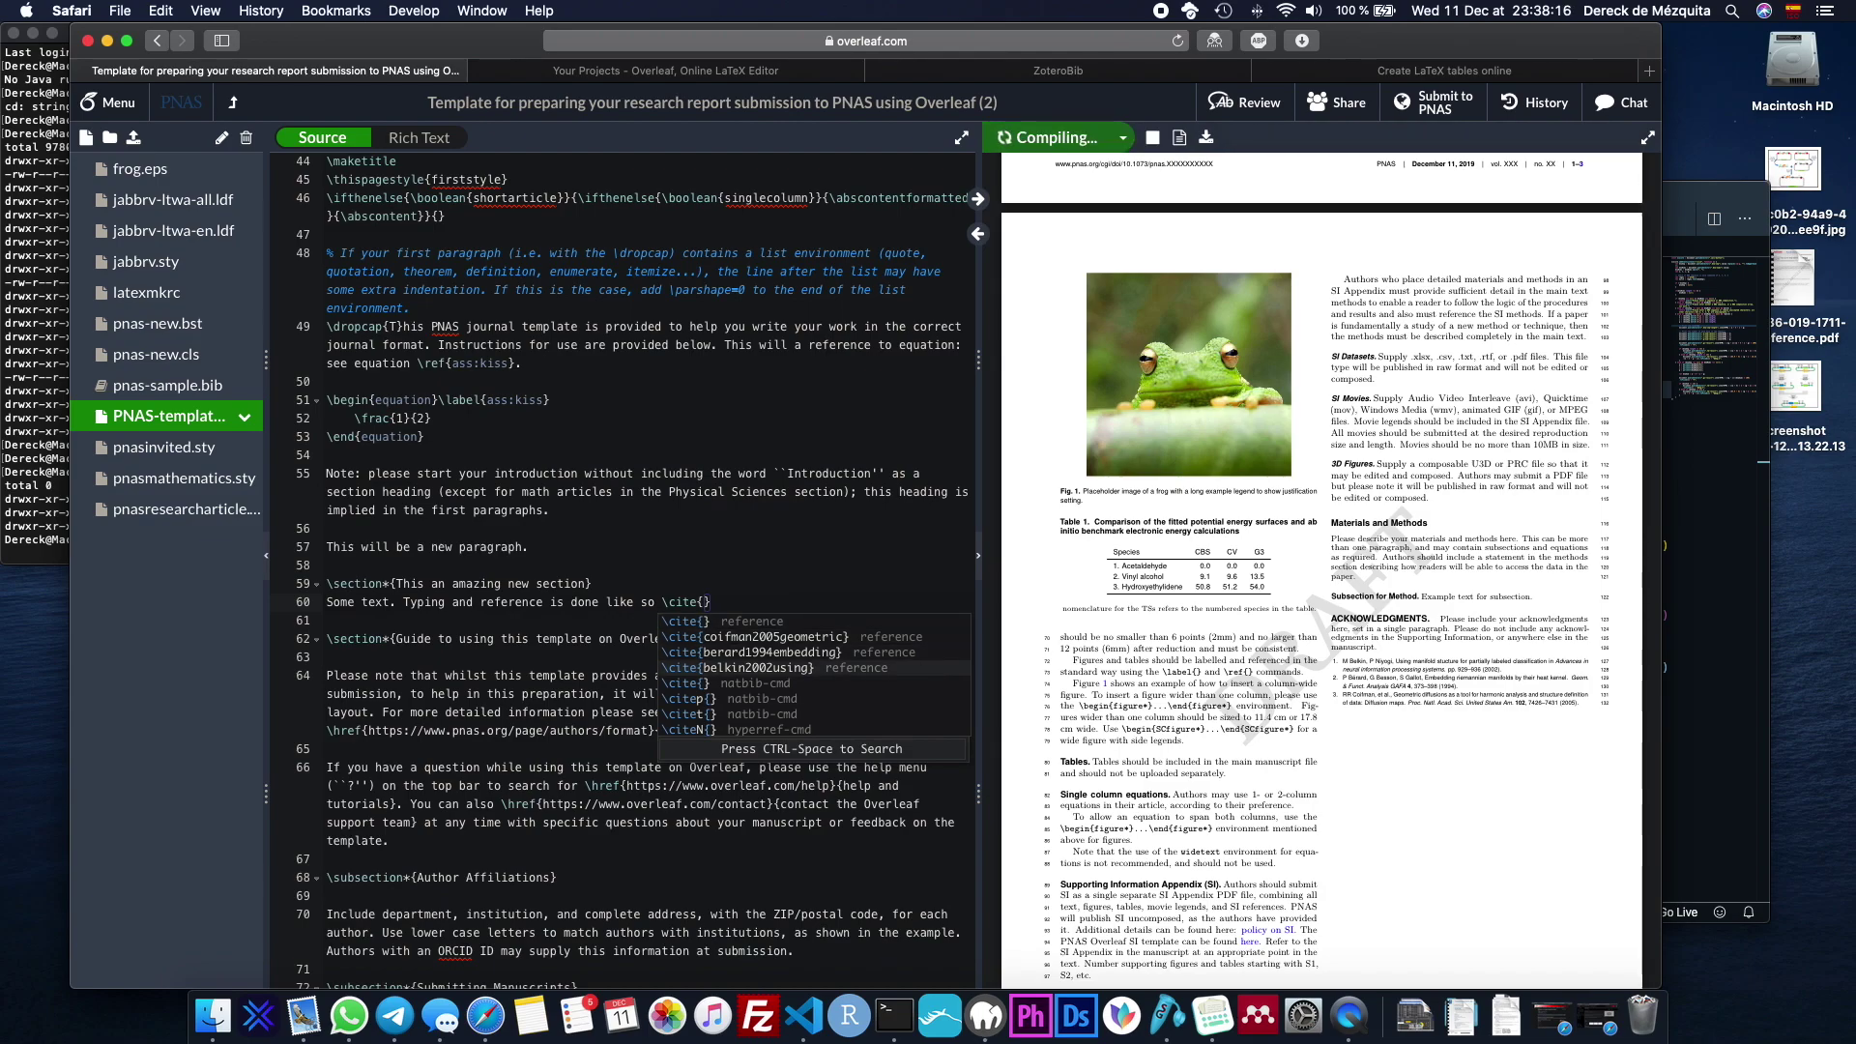
{"action": "key", "text": "Up"}
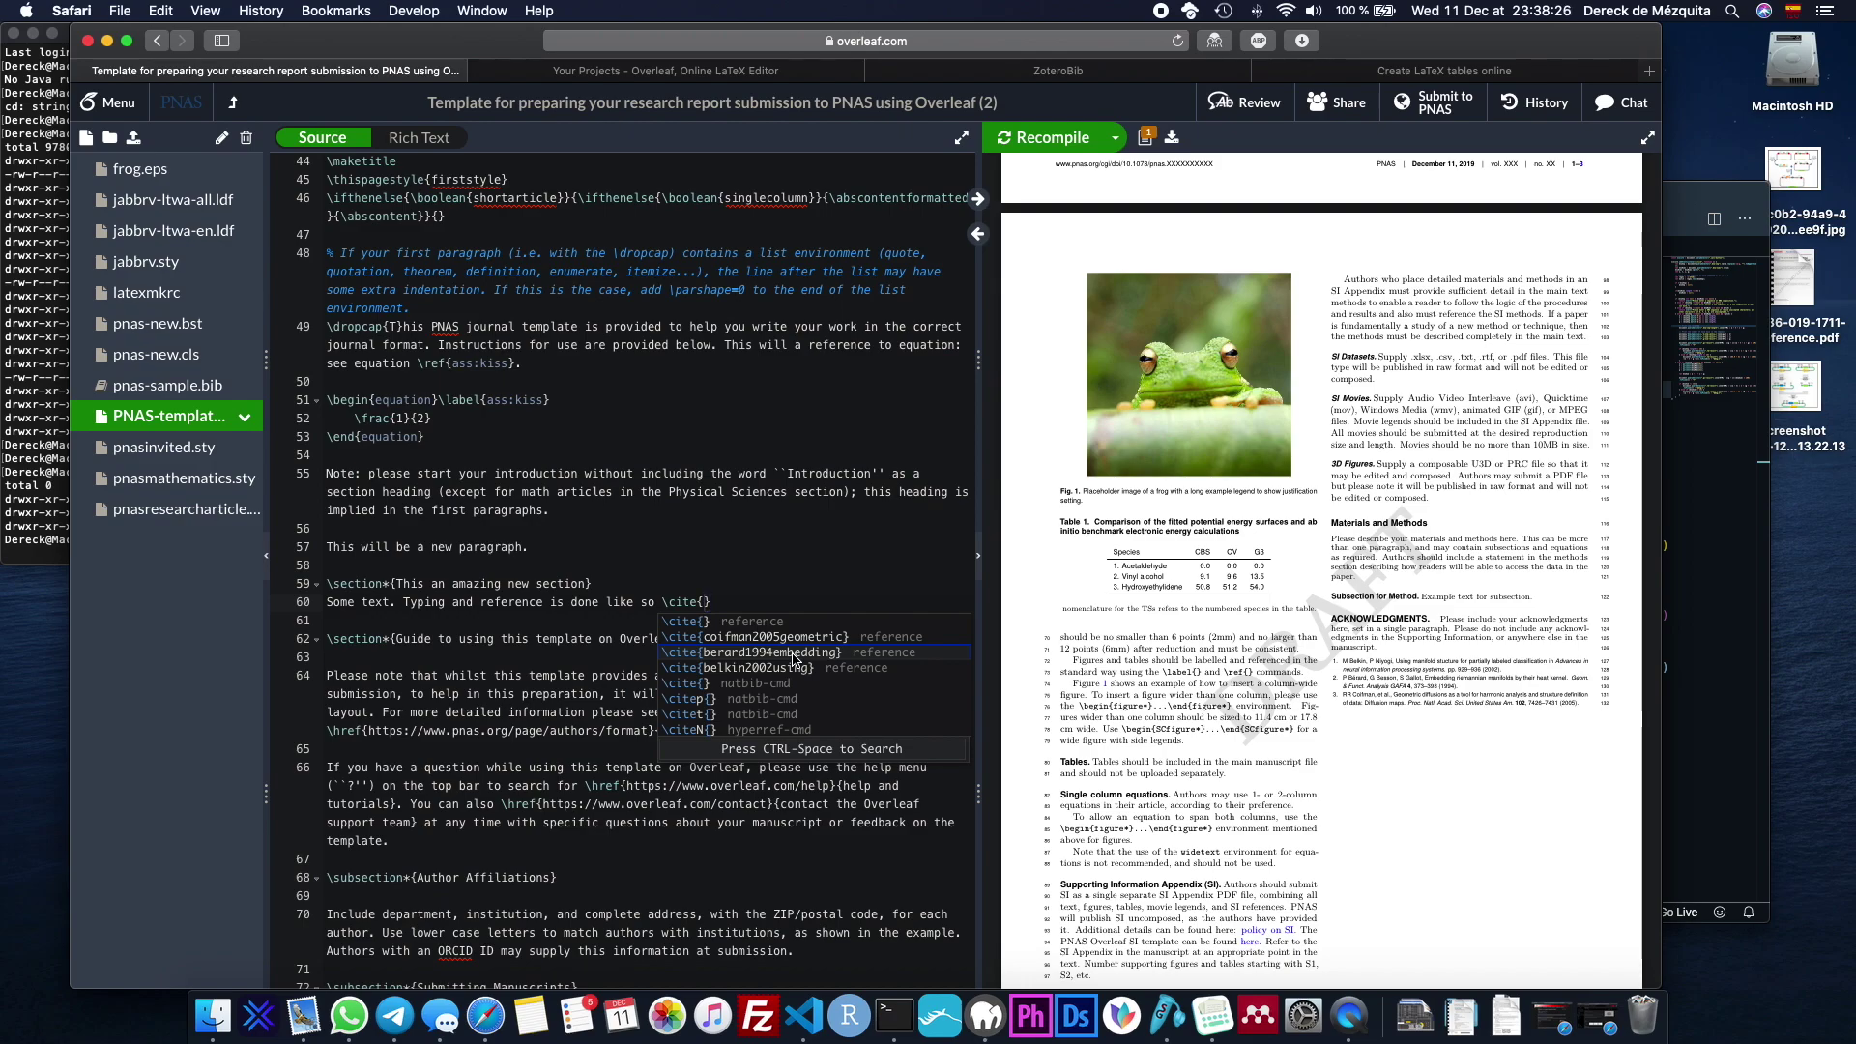
{"action": "left_click", "coordinate": [794, 657]}
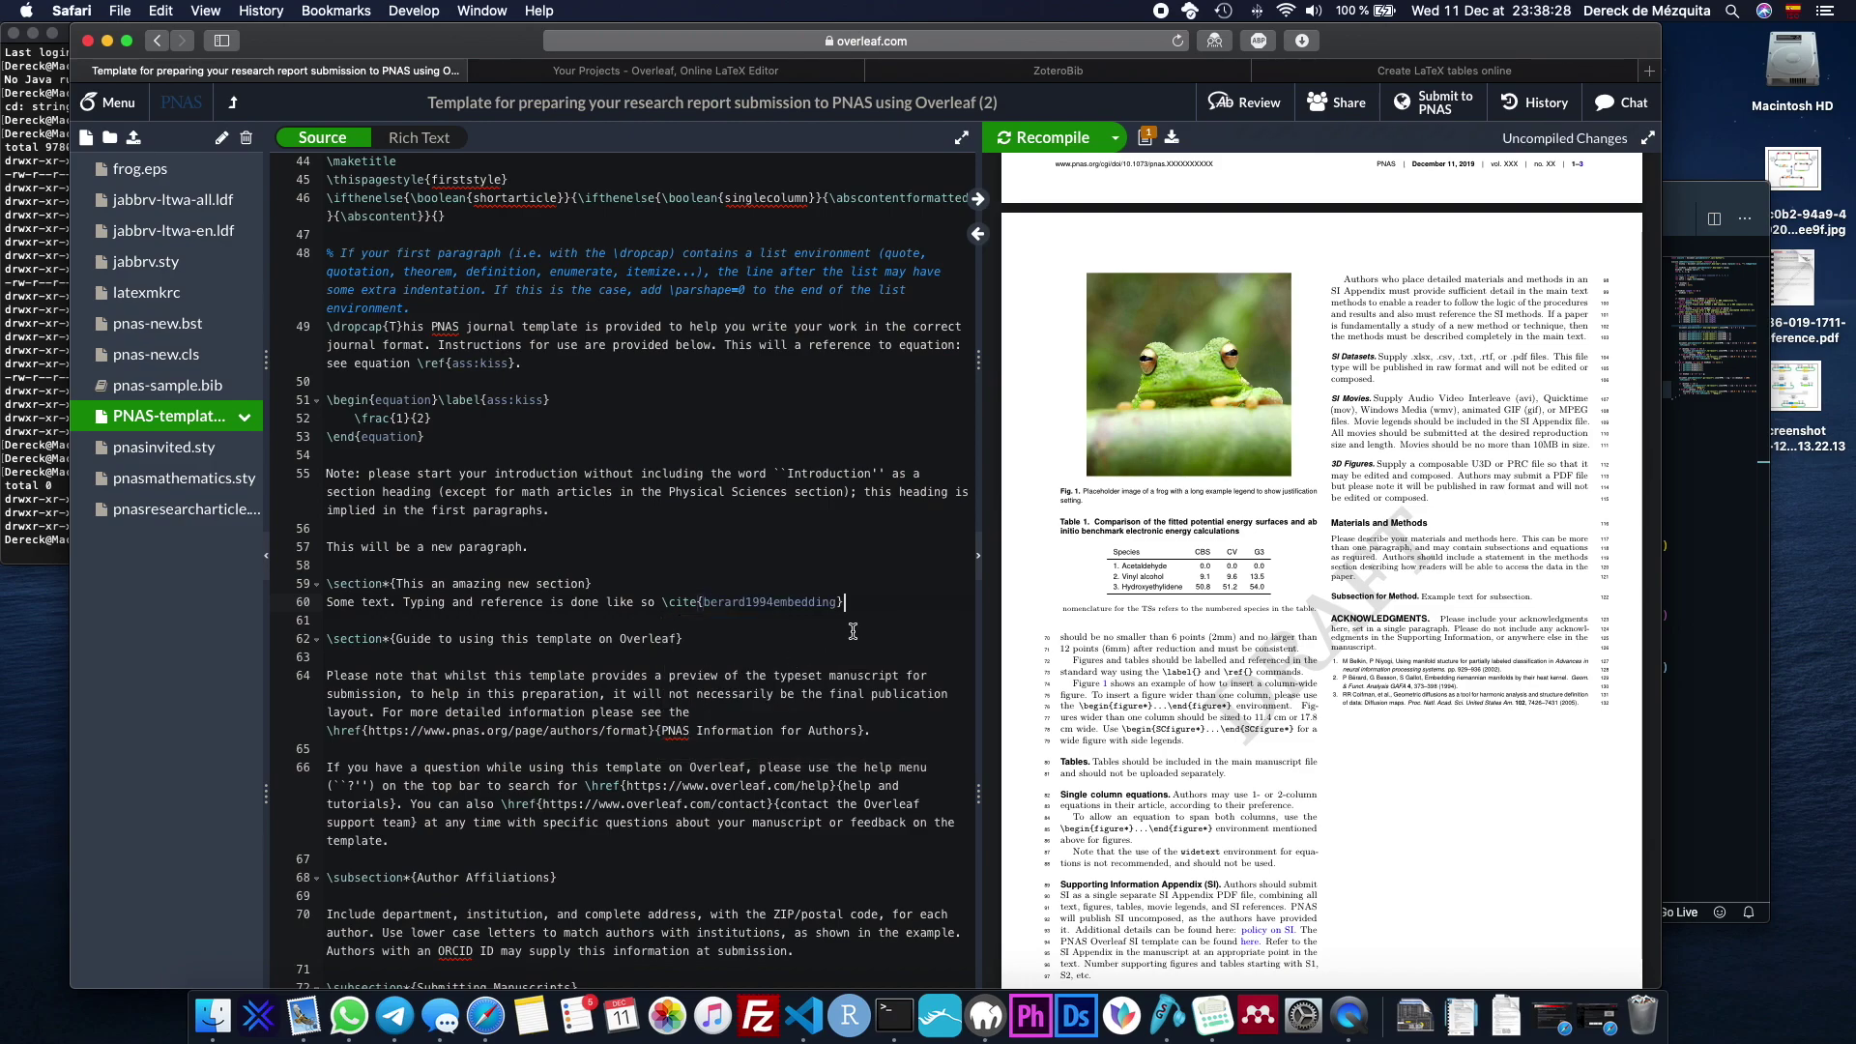
{"action": "left_click", "coordinate": [1044, 137]}
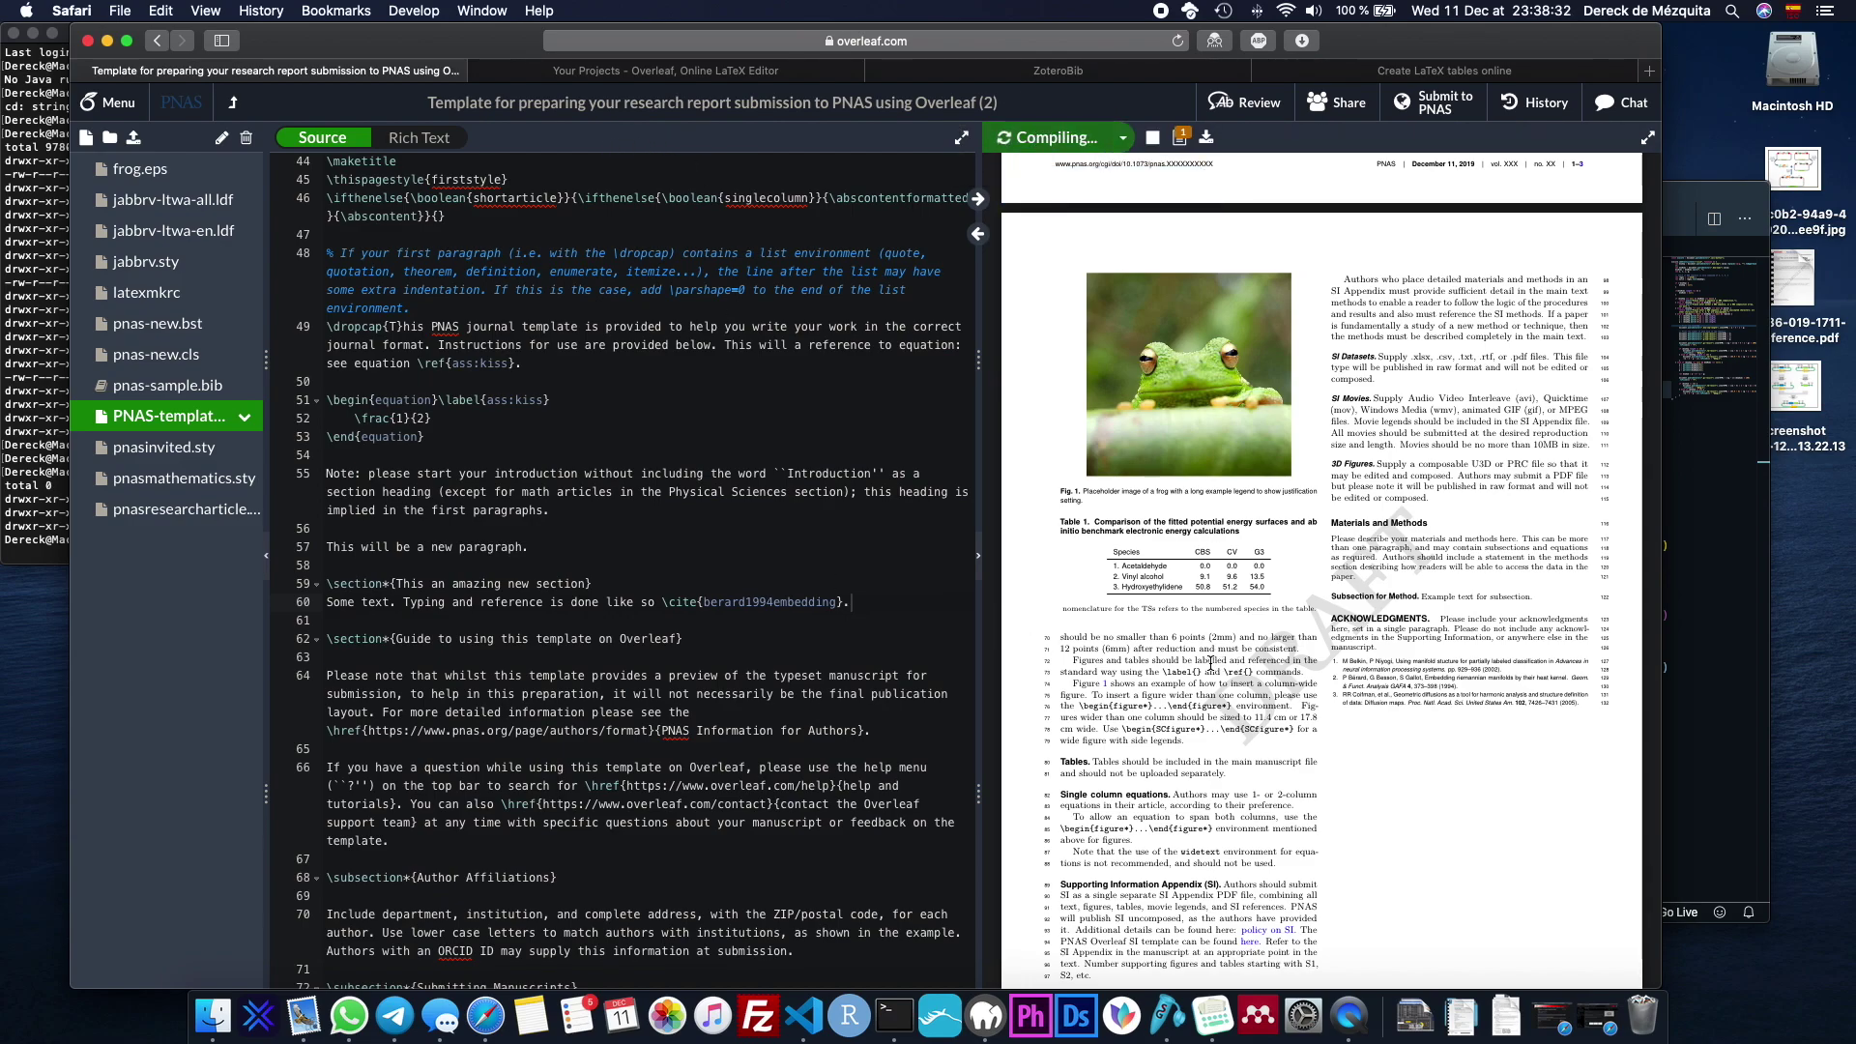
{"action": "scroll", "coordinate": [1178, 653], "scroll_direction": "up", "scroll_amount": 8}
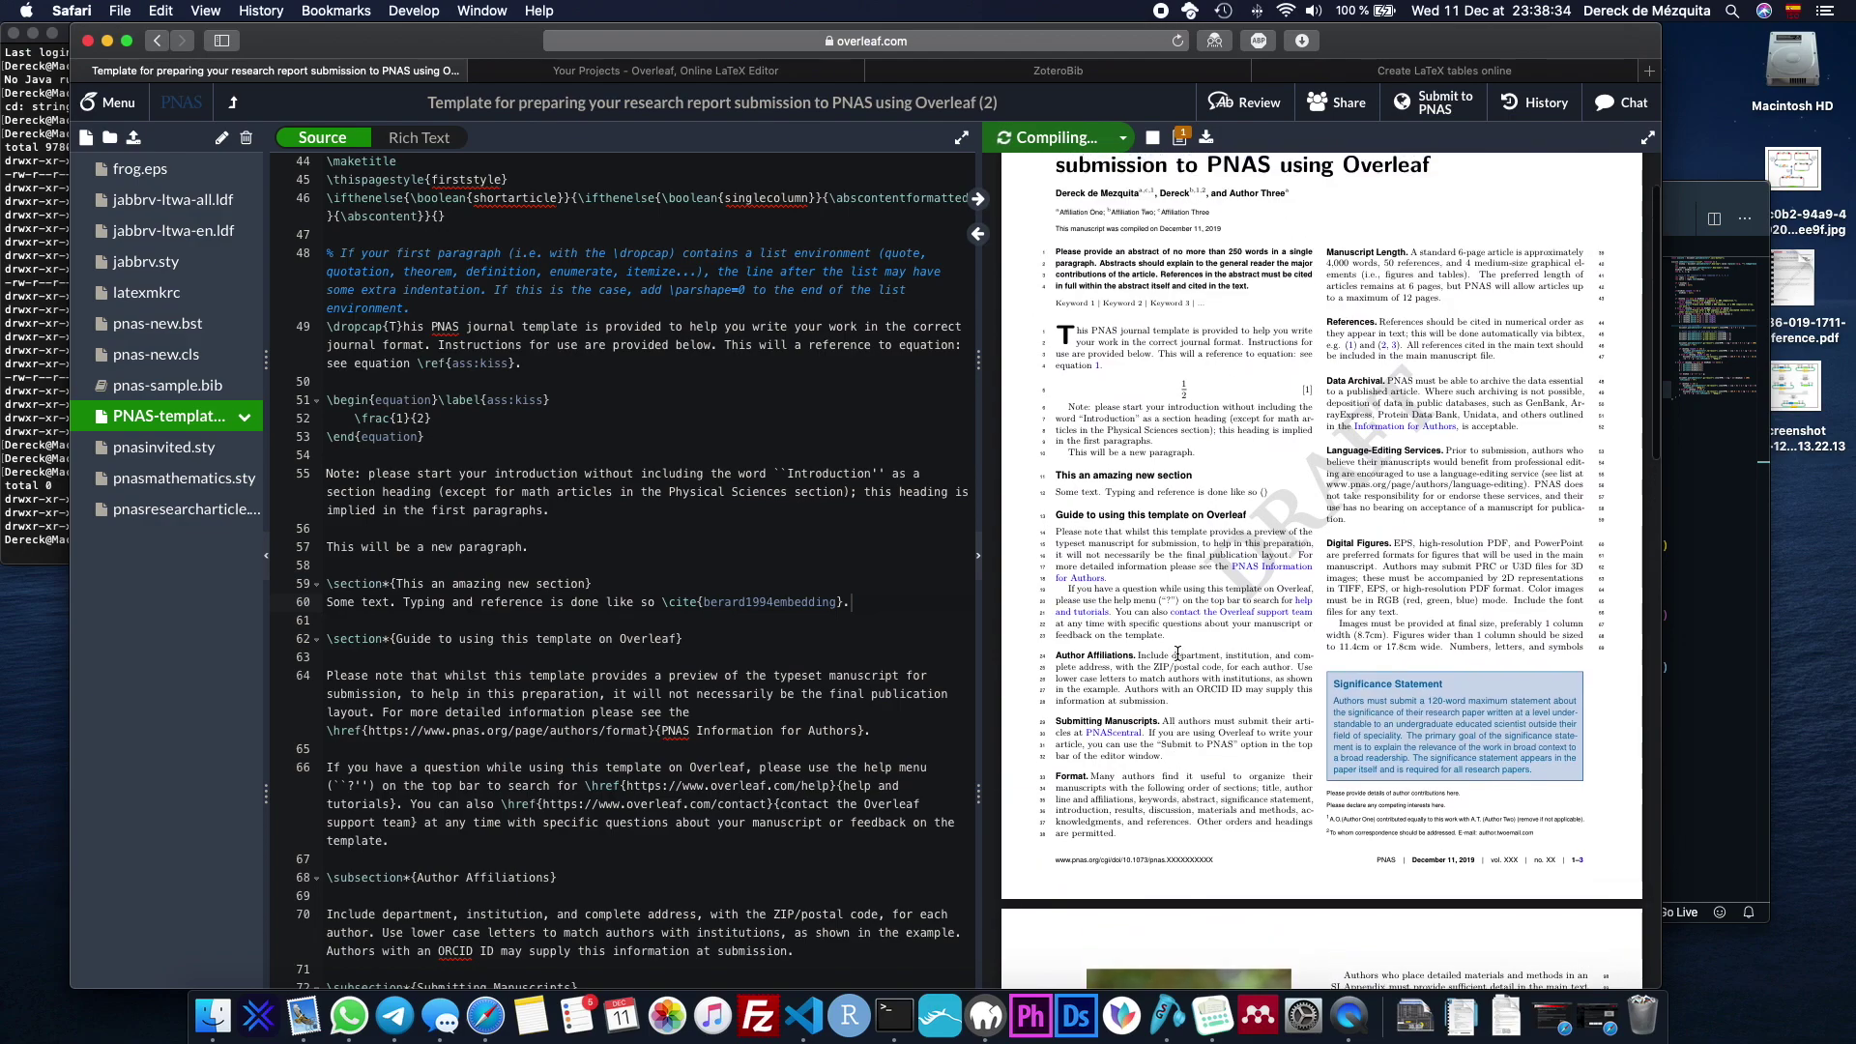
{"action": "scroll", "coordinate": [1178, 657], "scroll_direction": "up", "scroll_amount": 2}
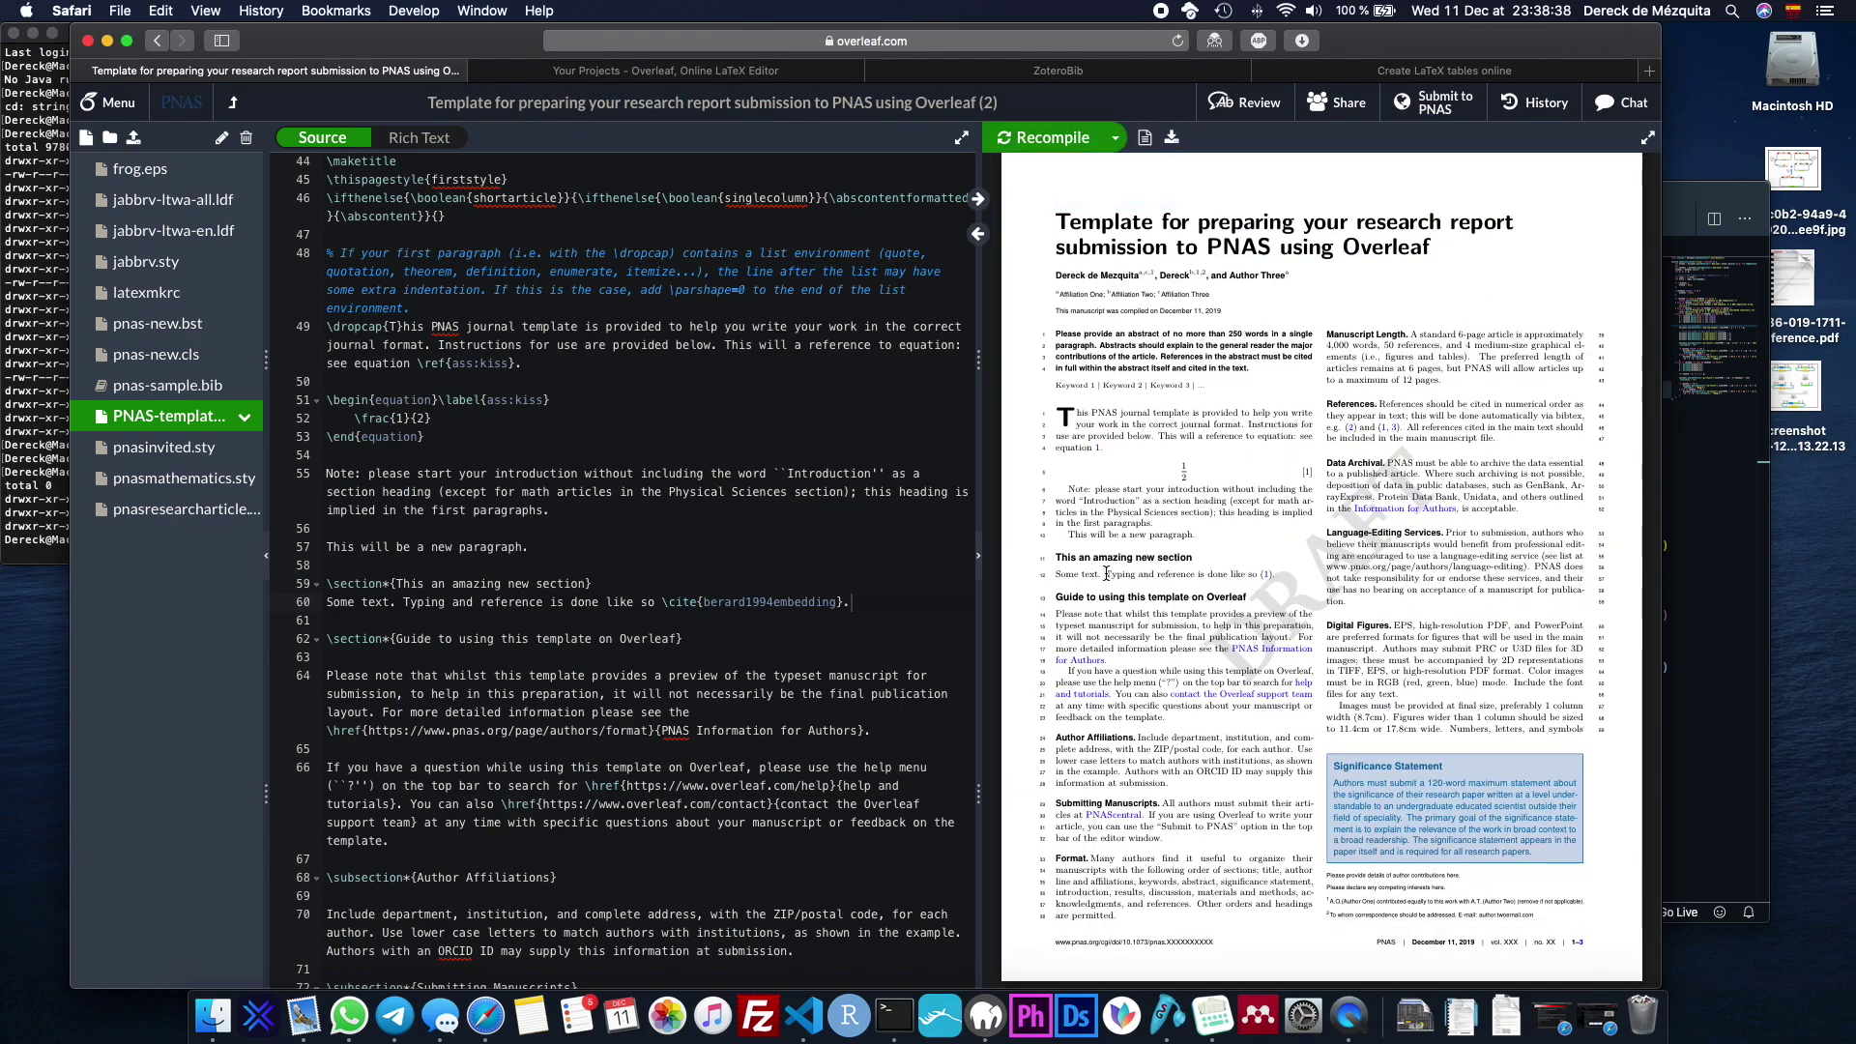
Check the (1) citation in the PDF preview, then switch to the LaTeX Tables Generator page.
{"action": "left_click_drag", "start_coordinate": [1106, 574], "coordinate": [1274, 572]}
{"action": "left_click", "coordinate": [1276, 577]}
{"action": "left_click", "coordinate": [1274, 570]}
{"action": "scroll", "coordinate": [587, 465], "scroll_direction": "up", "scroll_amount": 15}
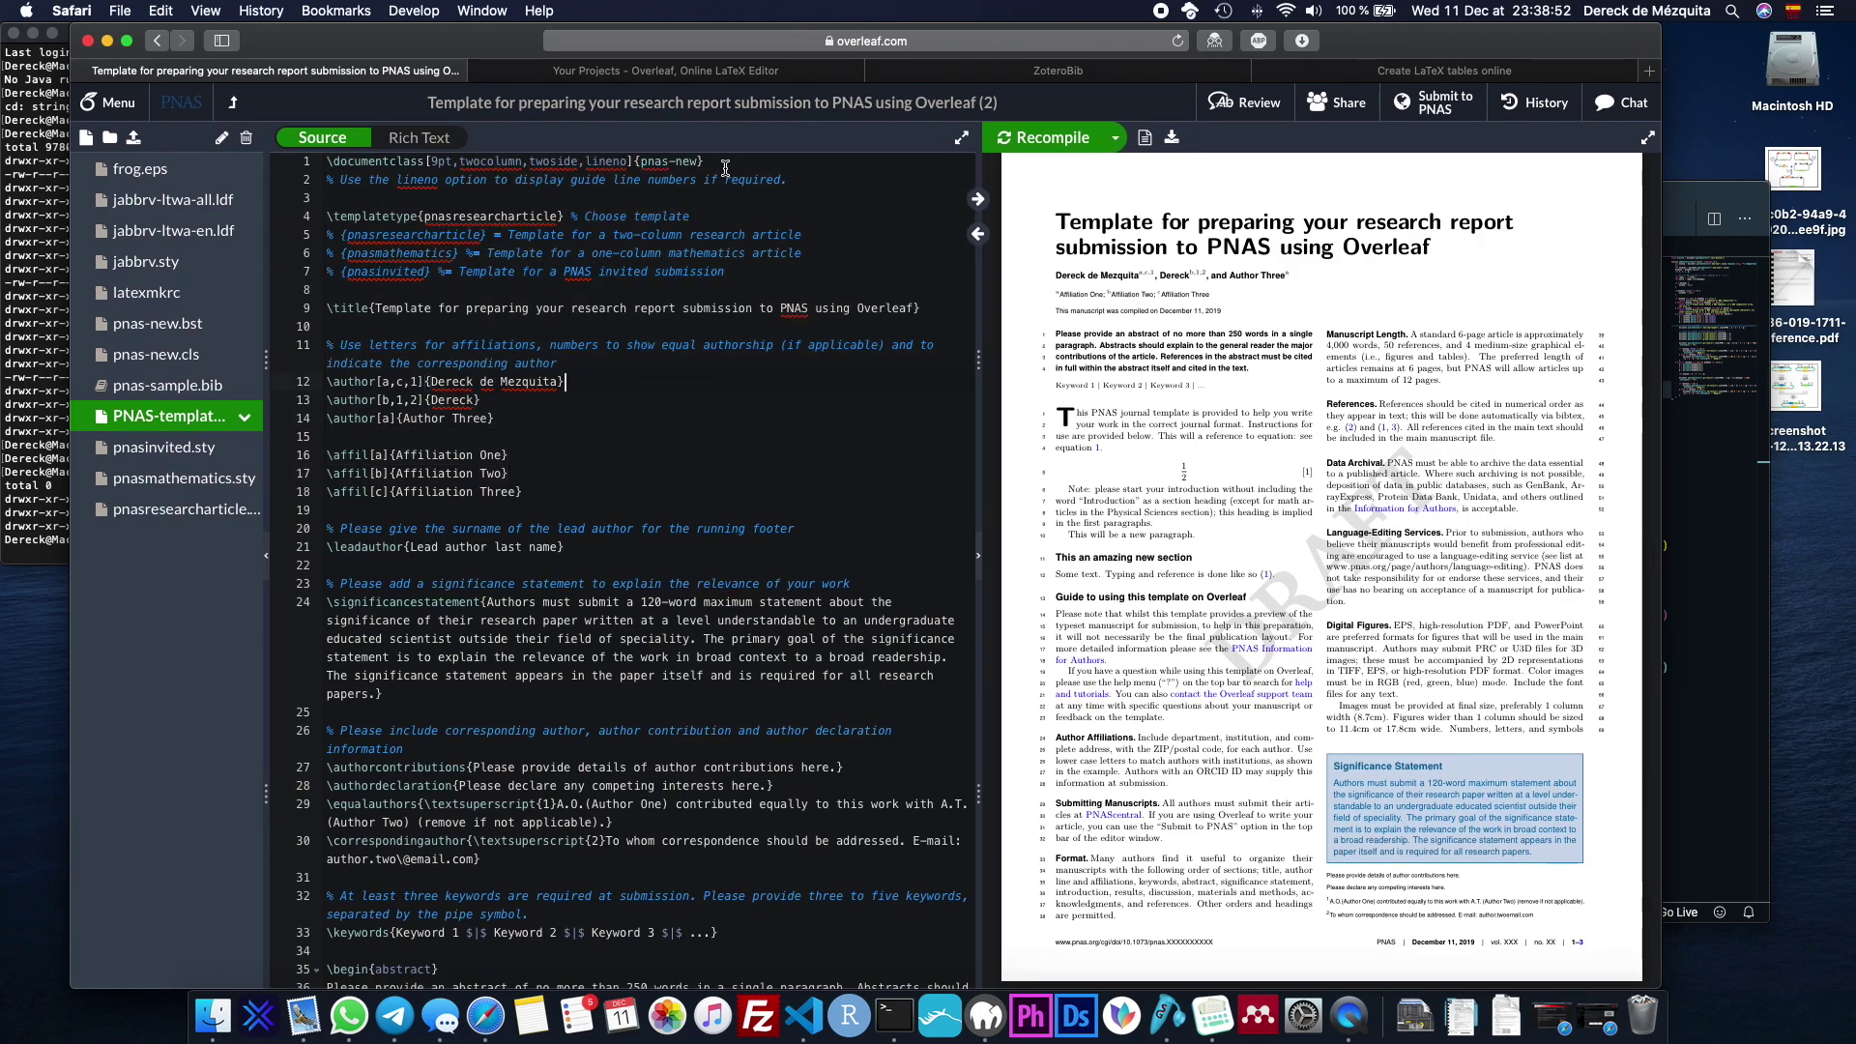
{"action": "left_click", "coordinate": [1406, 70]}
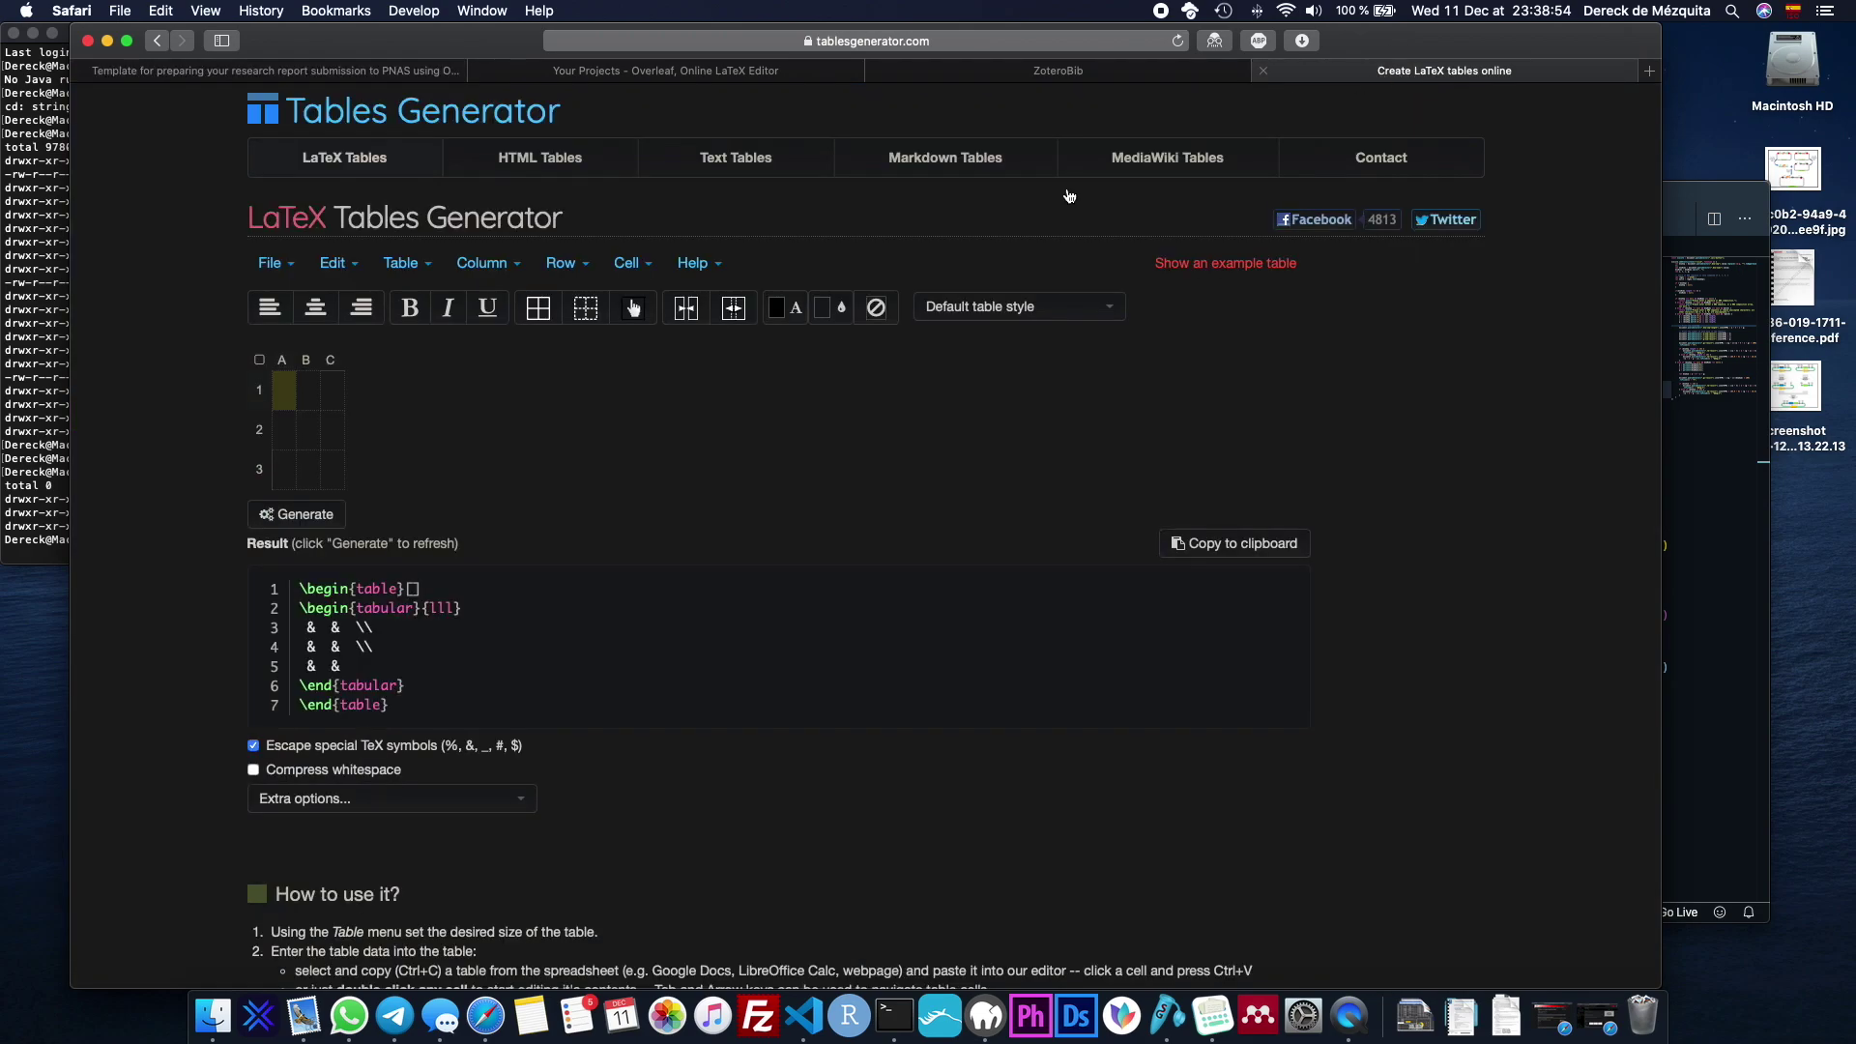
Reload Tables Generator, select the empty table grid, and cancel the Paste table data box.
{"action": "left_click", "coordinate": [339, 165]}
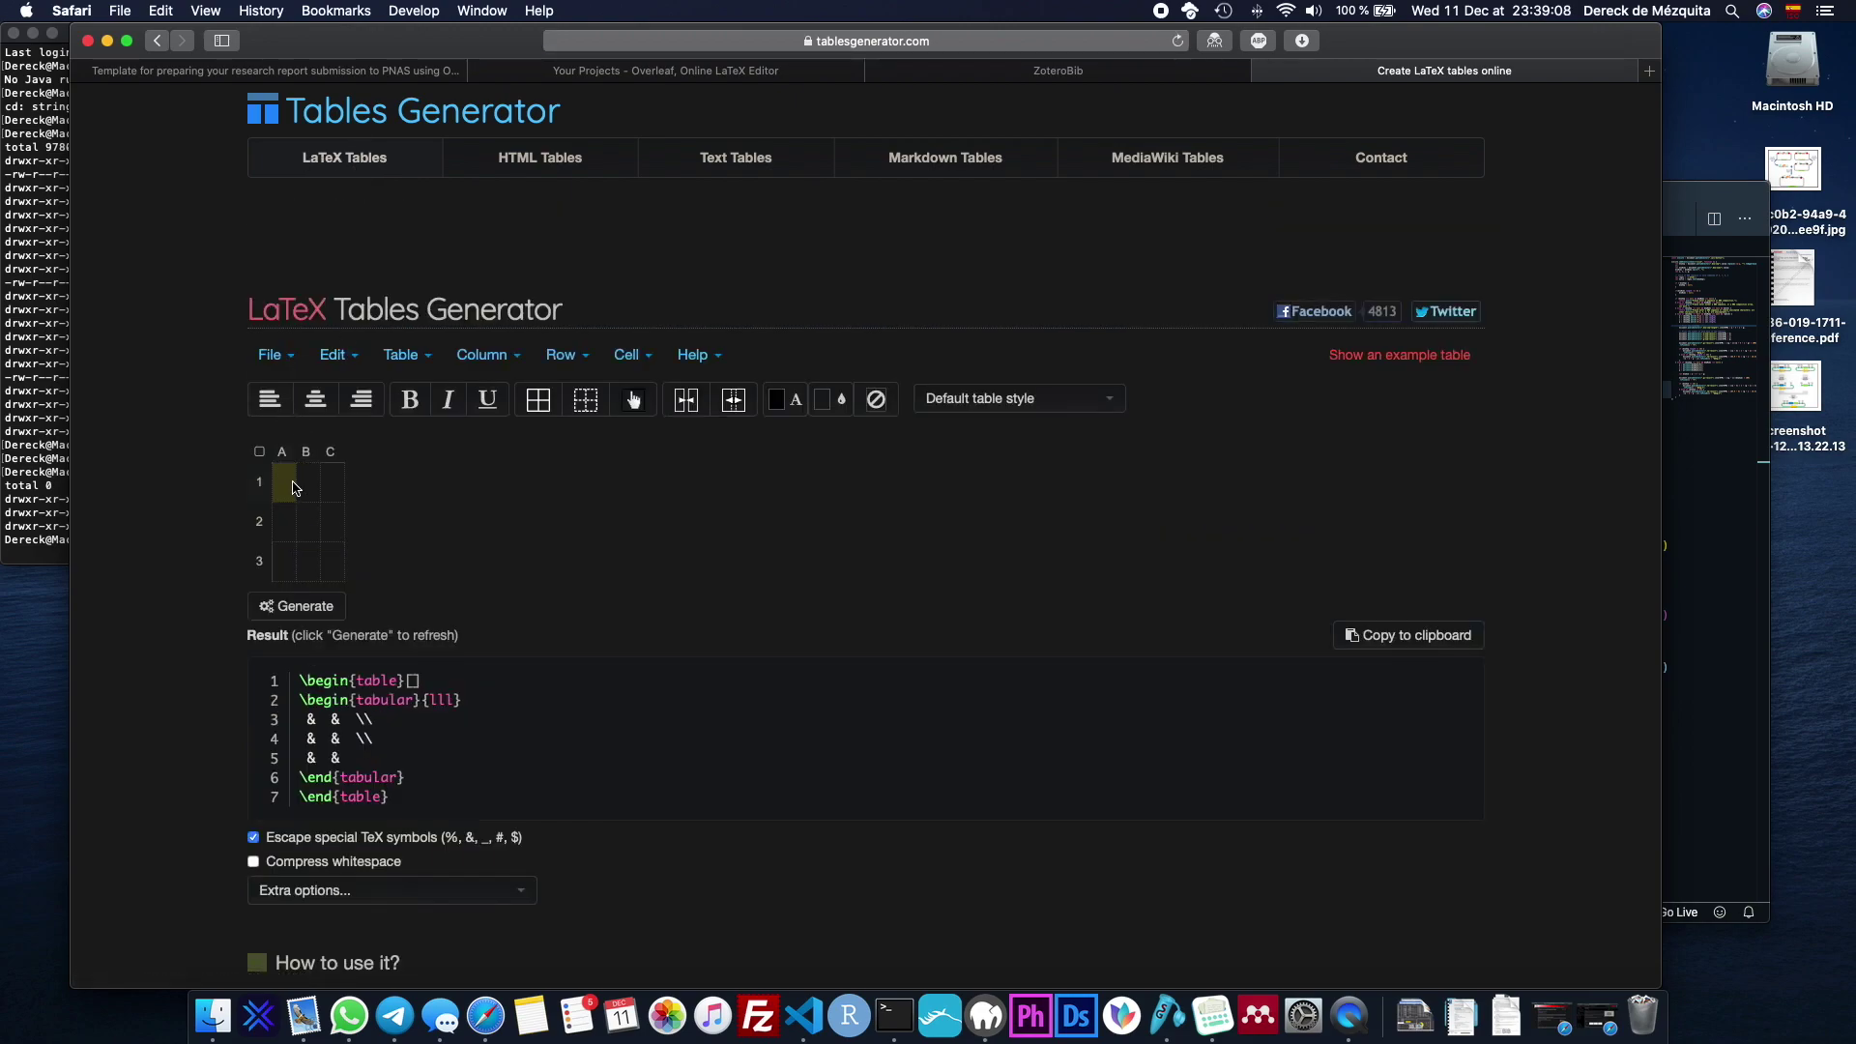
{"action": "left_click_drag", "start_coordinate": [295, 488], "coordinate": [348, 542]}
{"action": "left_click", "coordinate": [327, 562]}
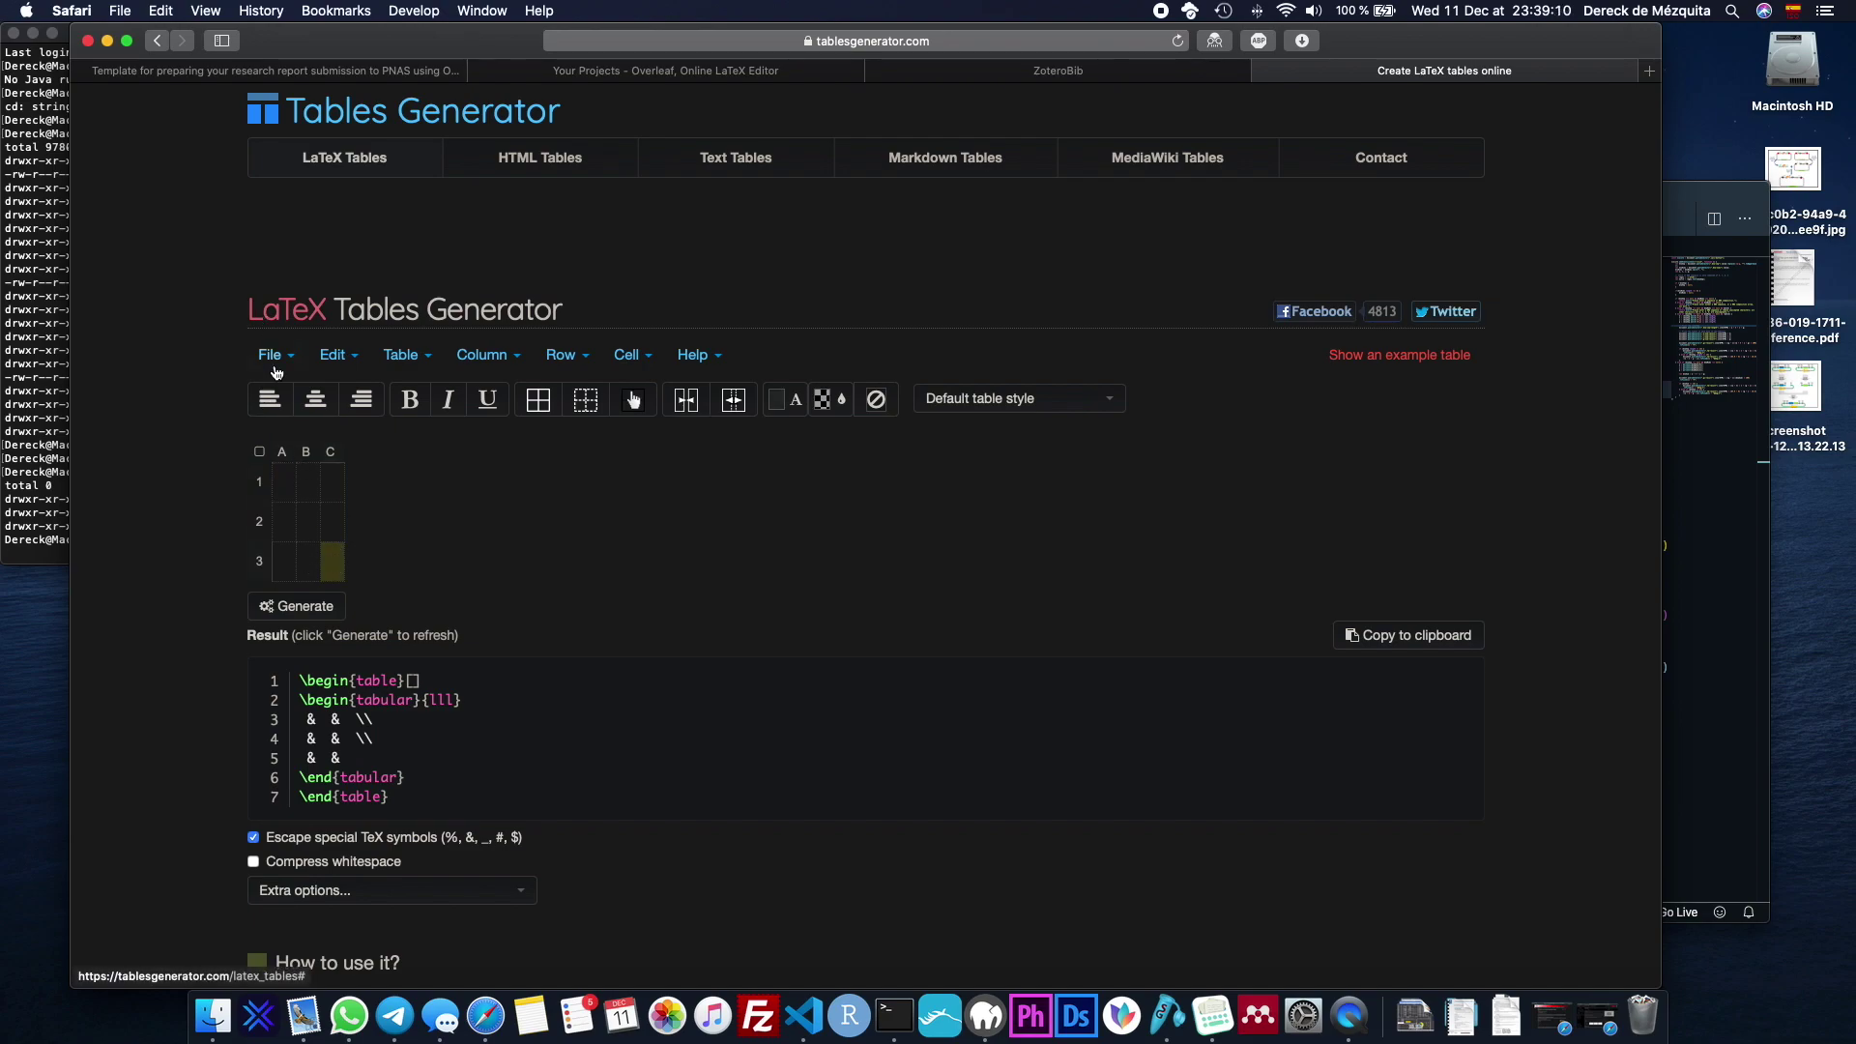
{"action": "left_click", "coordinate": [275, 367]}
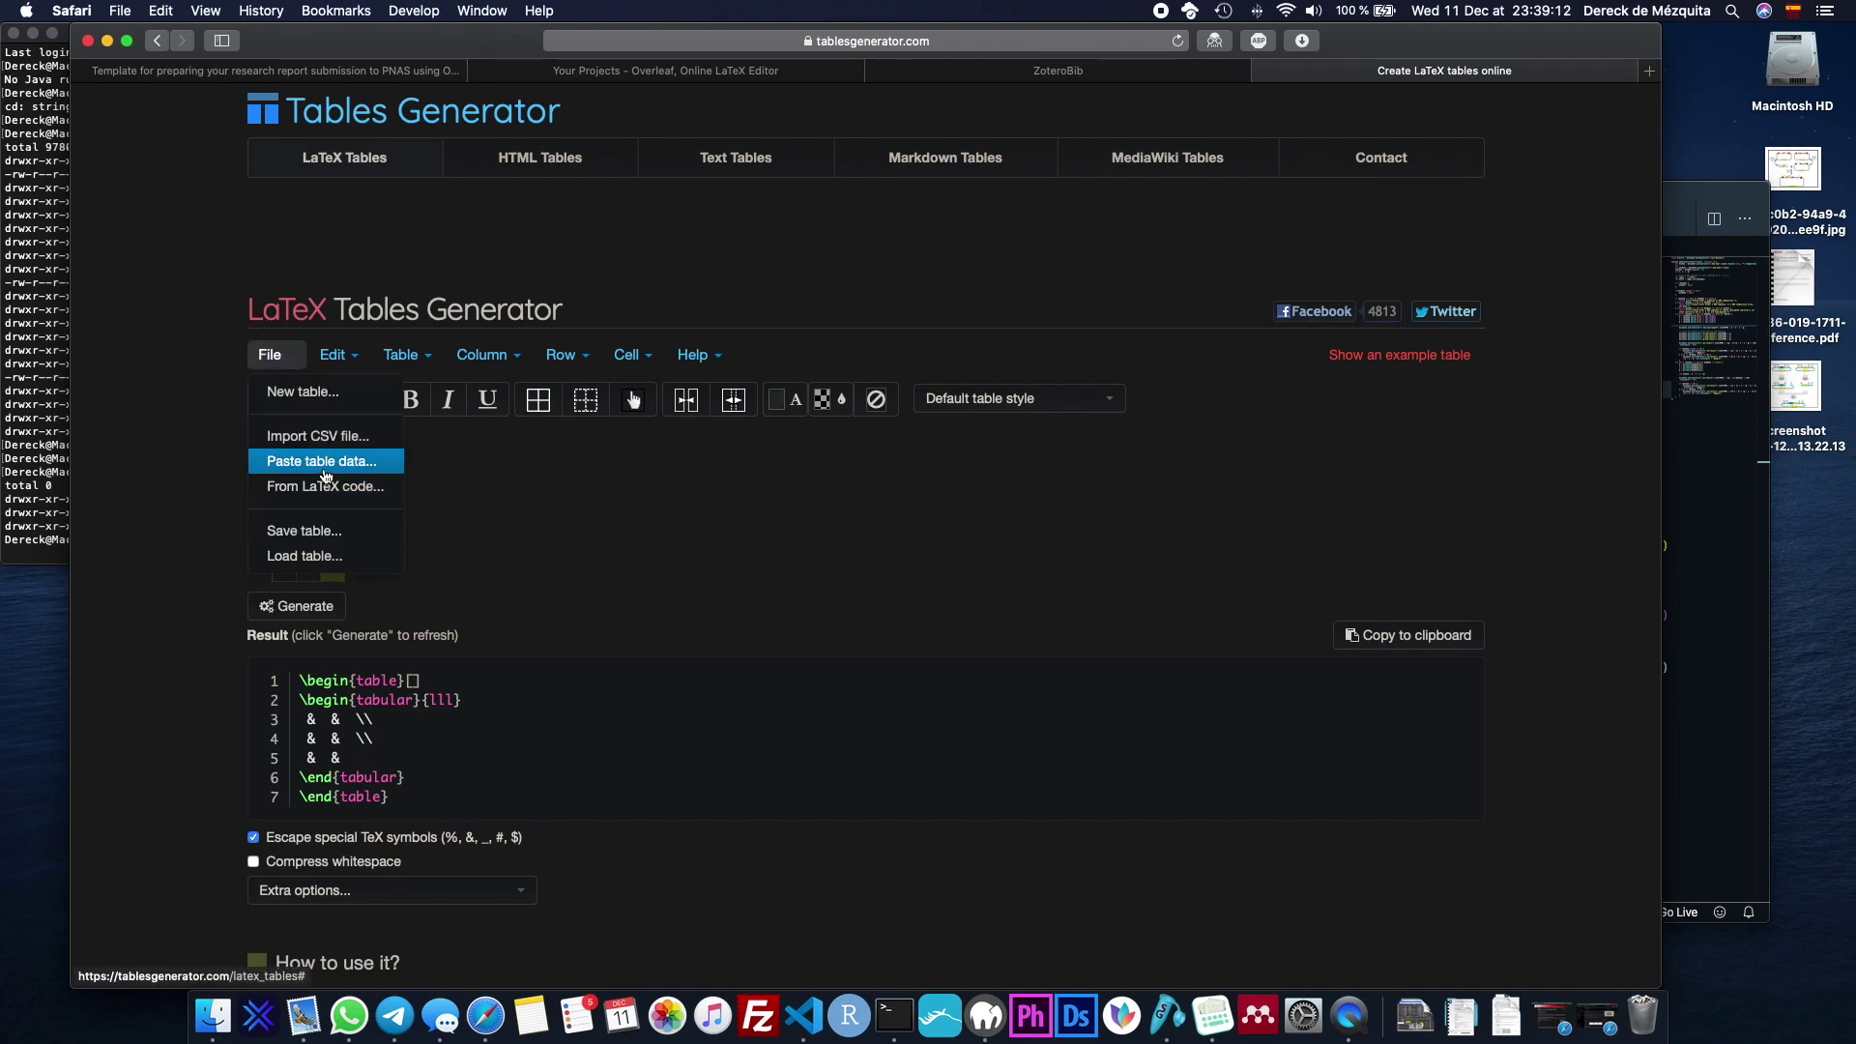
{"action": "left_click", "coordinate": [327, 462]}
{"action": "left_click_drag", "start_coordinate": [641, 267], "coordinate": [1005, 244]}
{"action": "left_click", "coordinate": [1059, 558]}
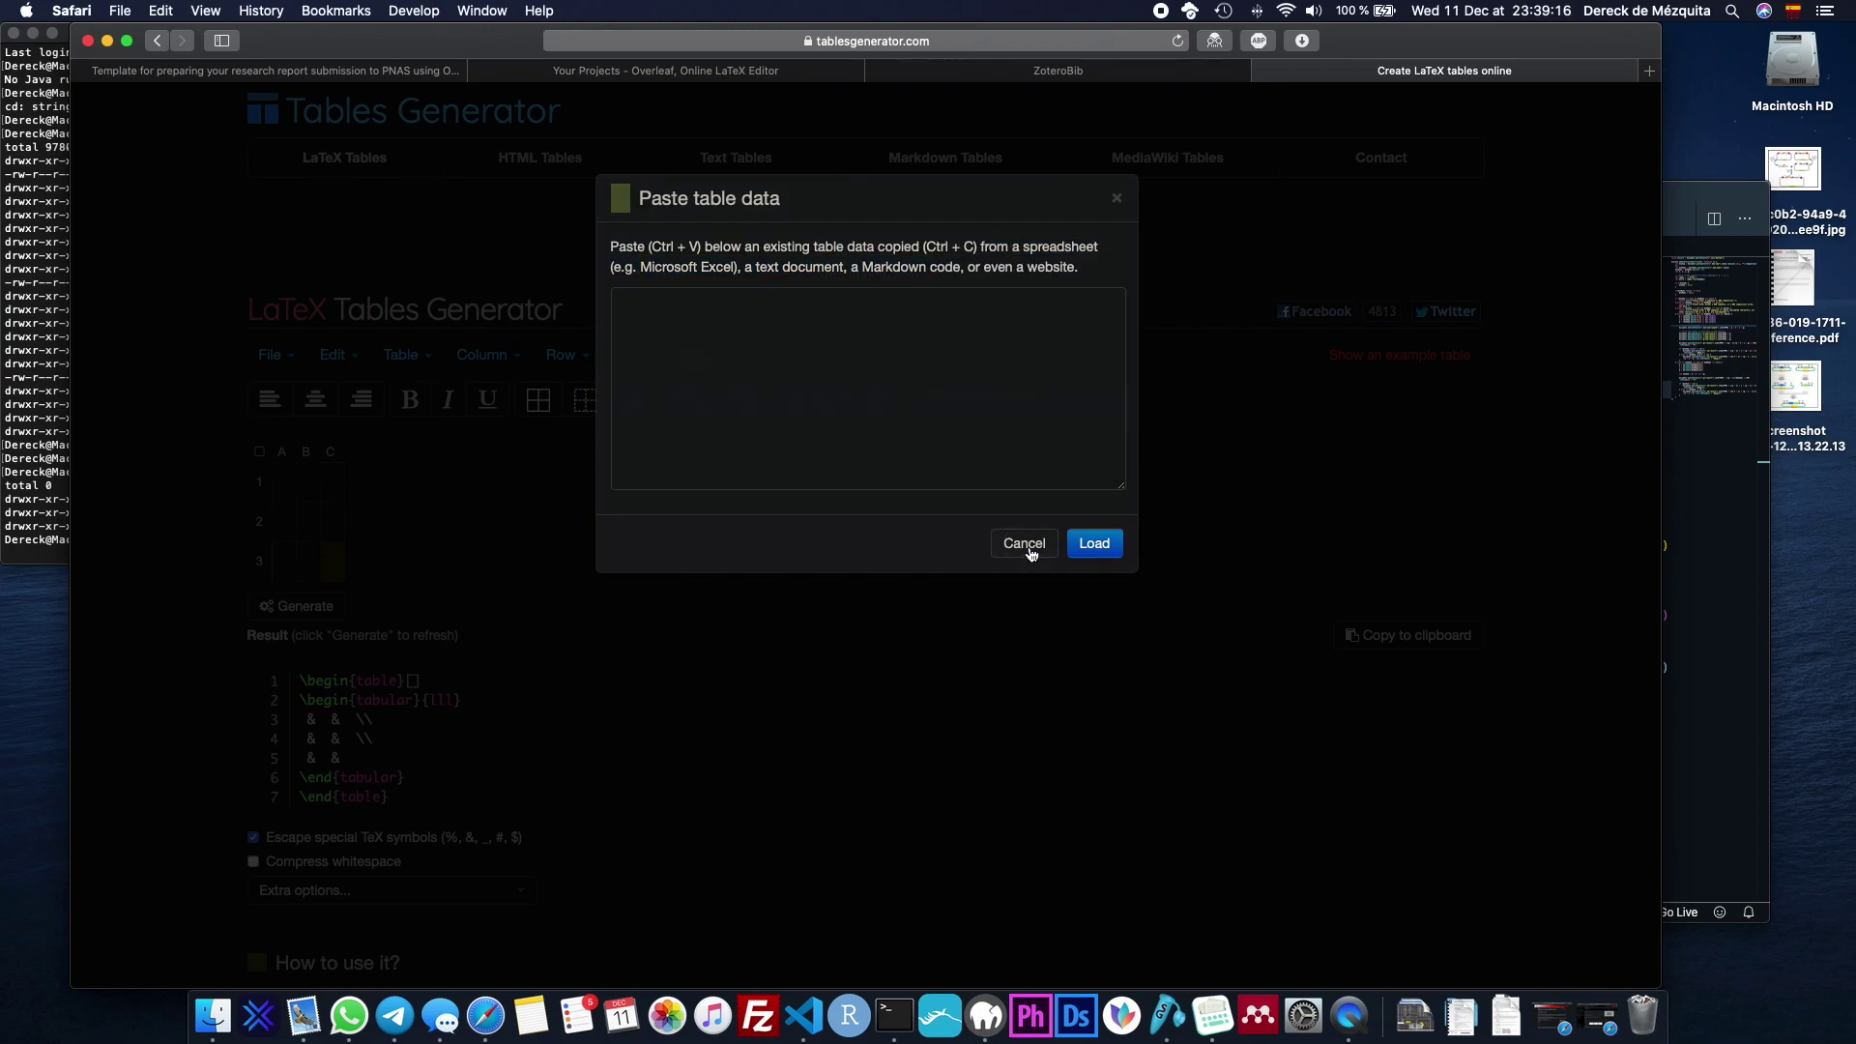
{"action": "left_click", "coordinate": [1024, 545]}
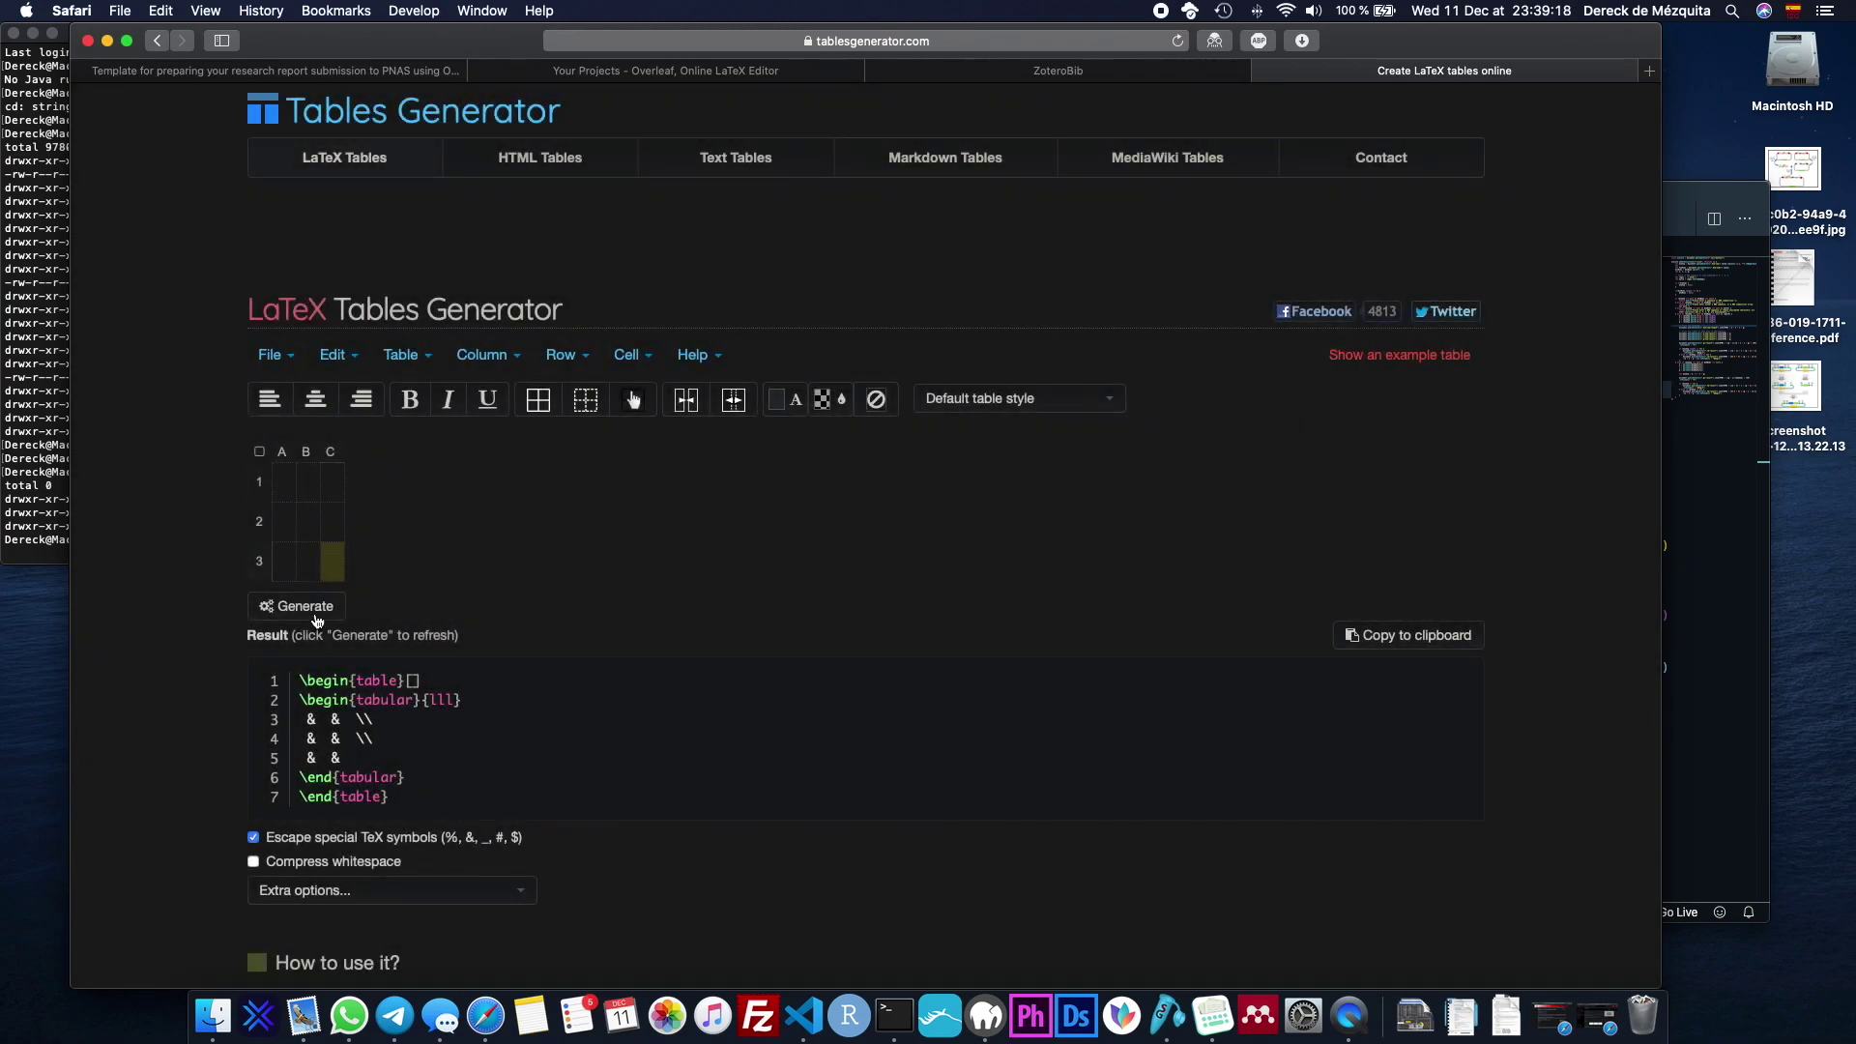
Copy the generated LaTeX table code to the clipboard and return to the Overleaf project.
{"action": "left_click_drag", "start_coordinate": [398, 800], "coordinate": [280, 676]}
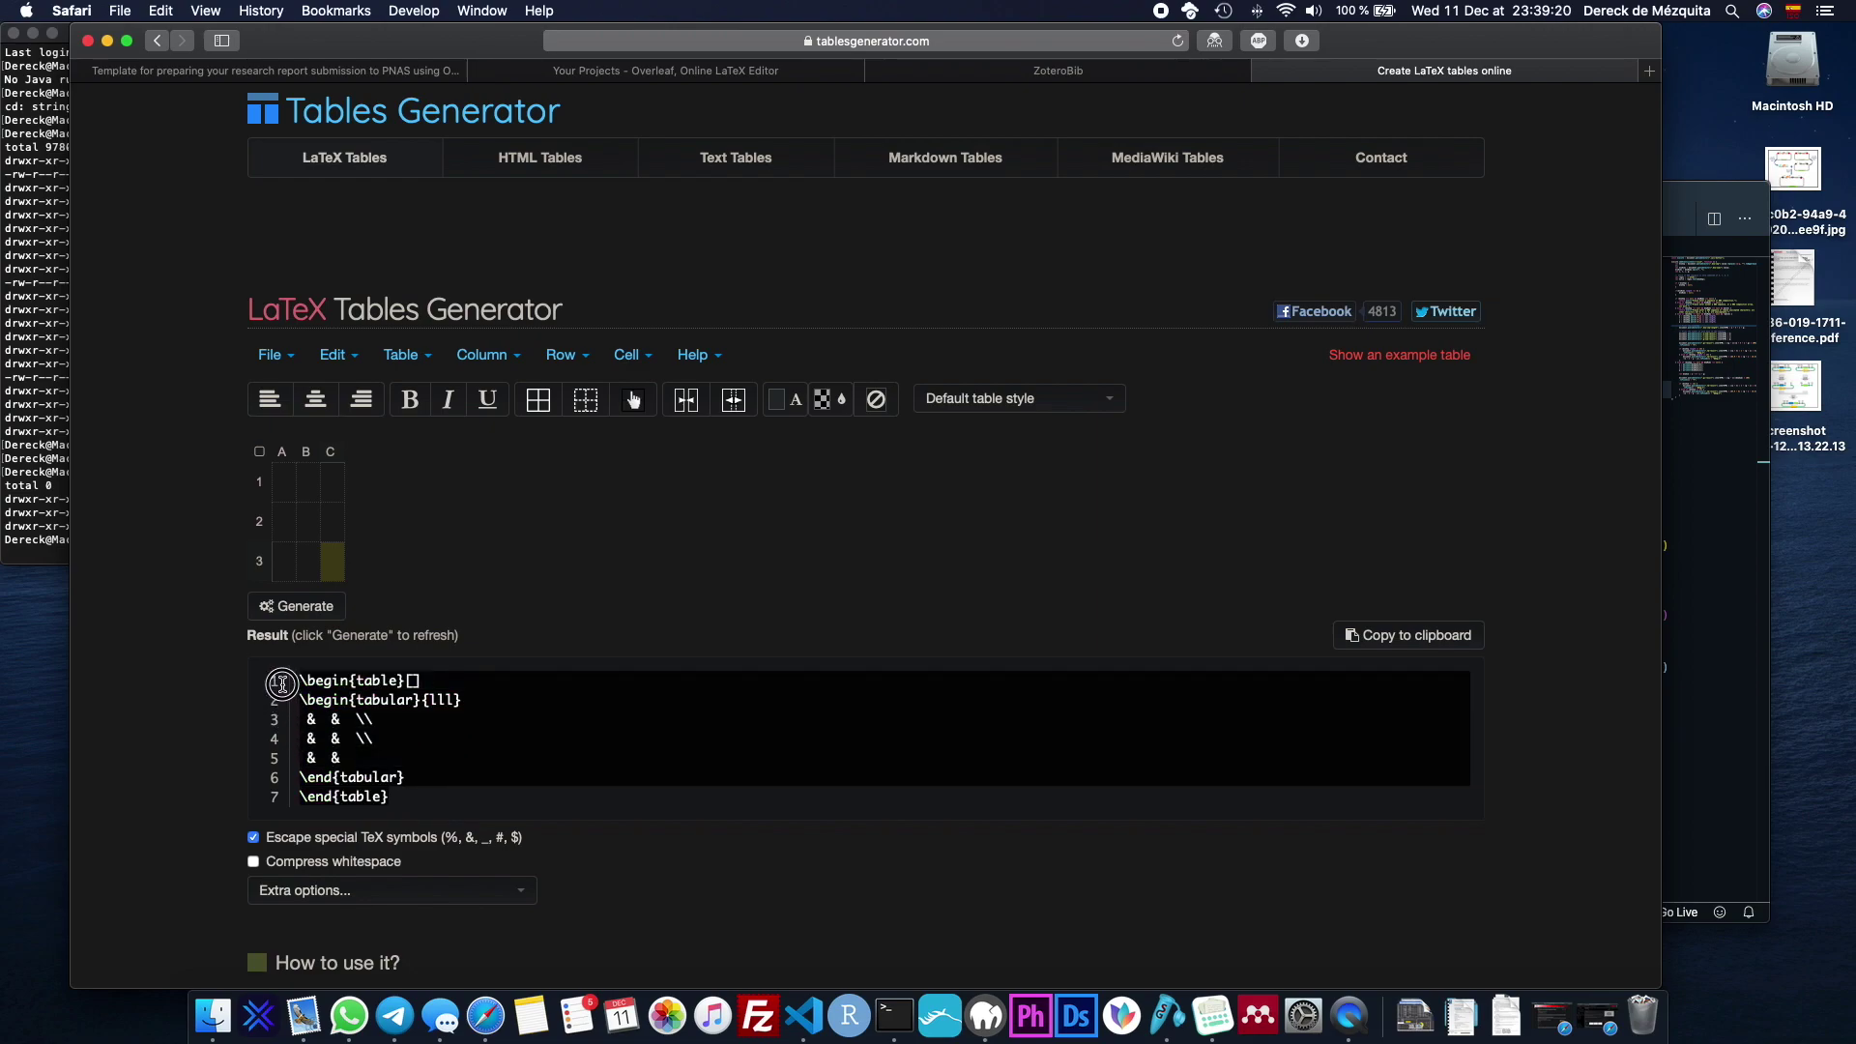
{"action": "left_click", "coordinate": [1444, 635]}
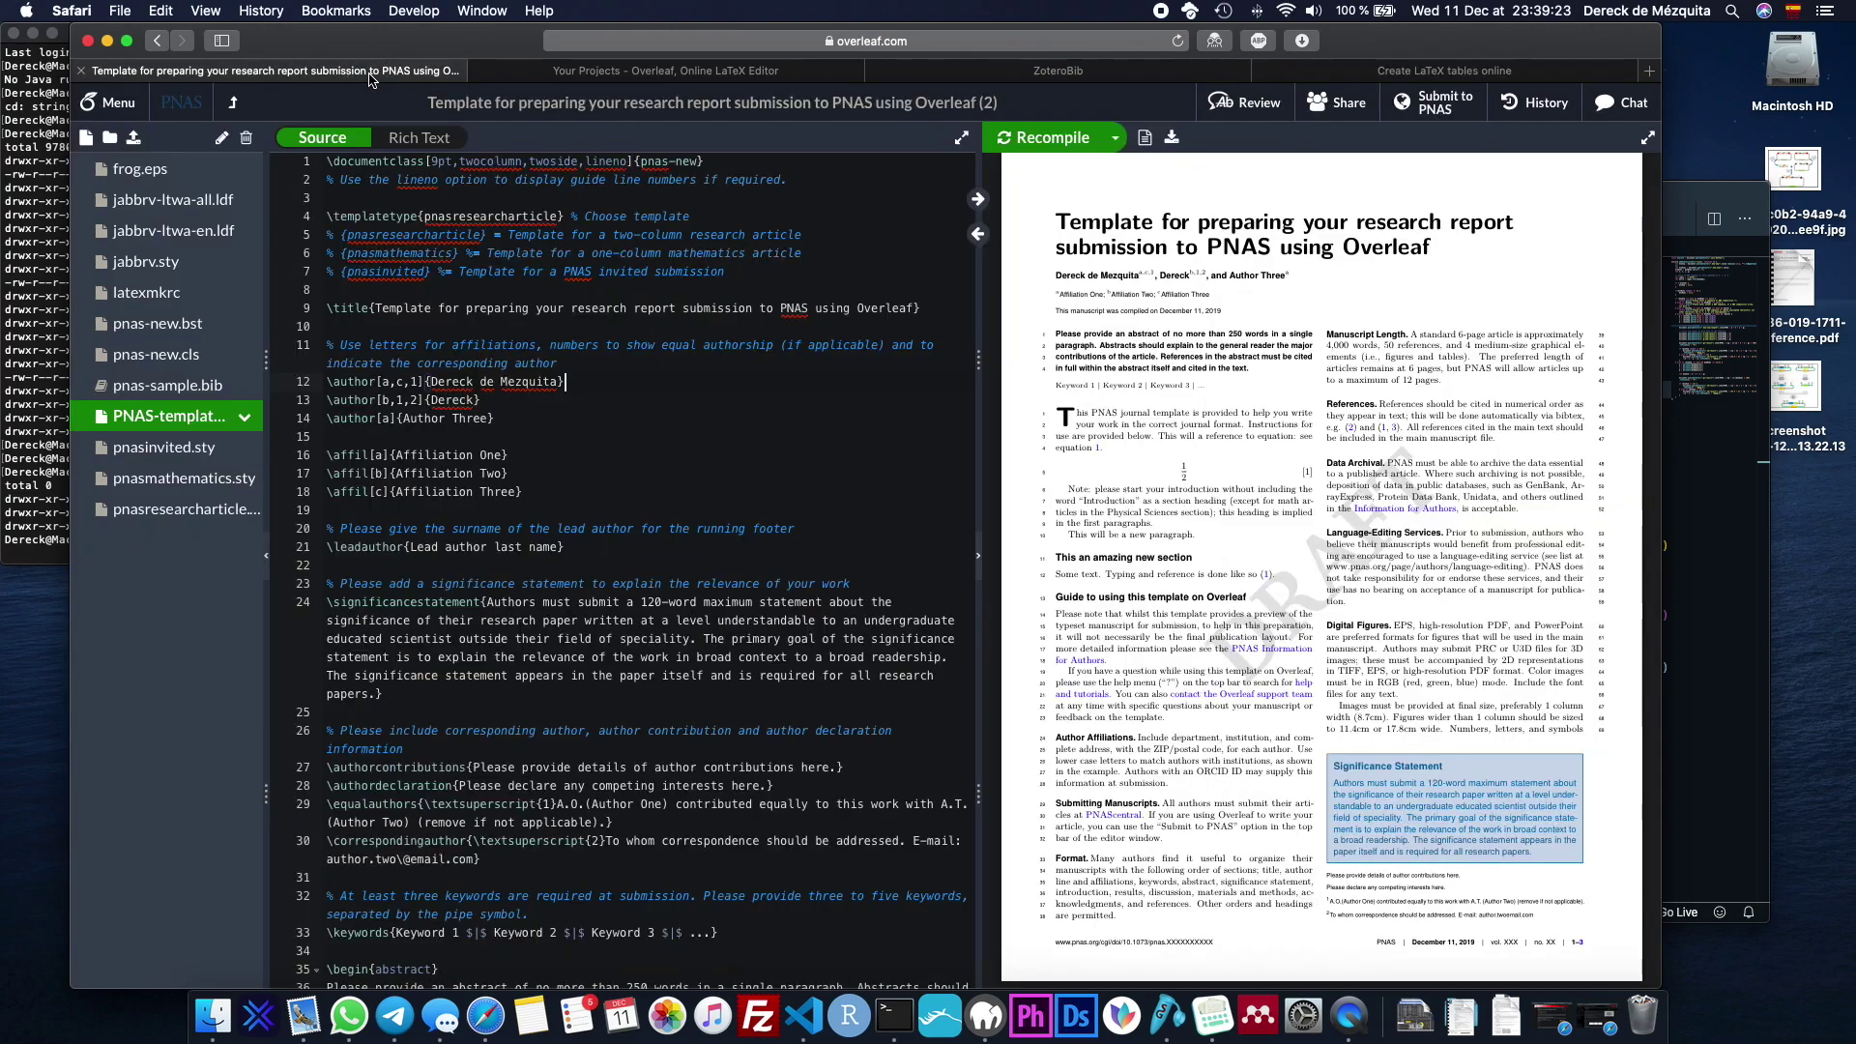
{"action": "left_click", "coordinate": [375, 71]}
{"action": "scroll", "coordinate": [481, 456], "scroll_direction": "down", "scroll_amount": 10}
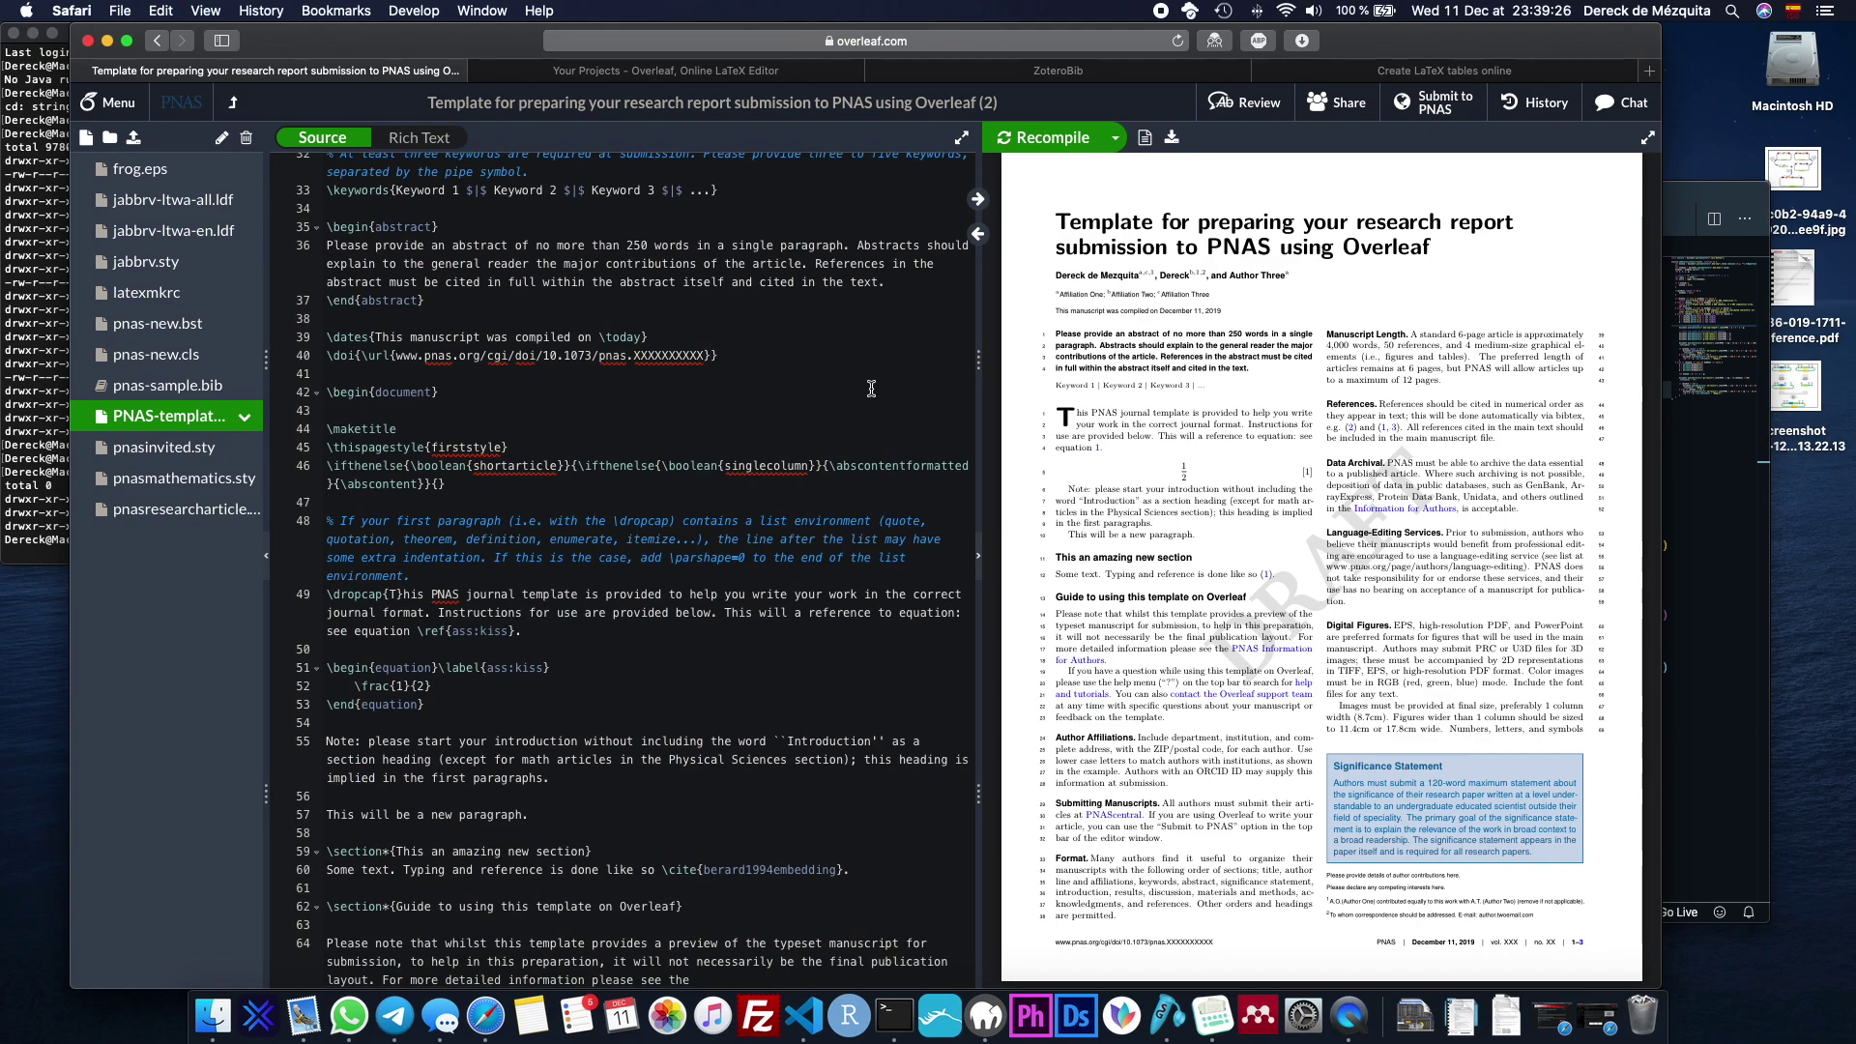
{"action": "scroll", "coordinate": [1359, 404], "scroll_direction": "down", "scroll_amount": 5}
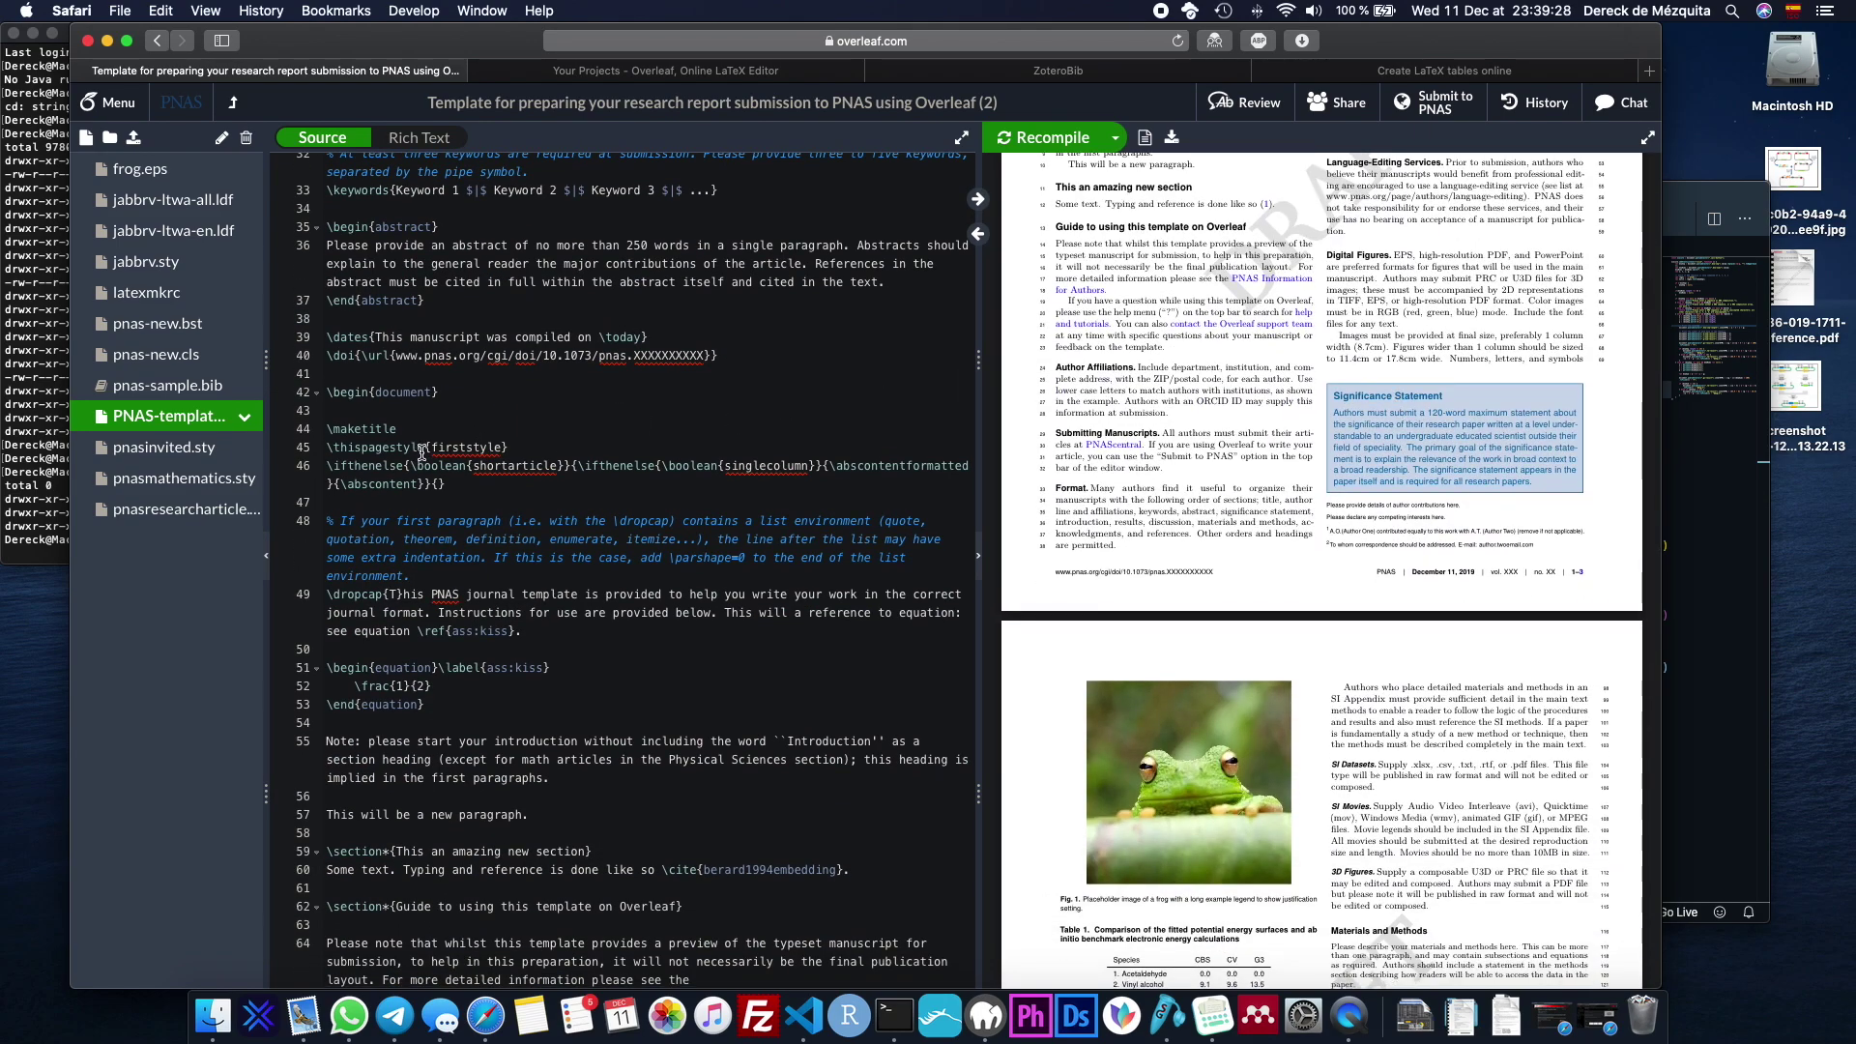
{"action": "scroll", "coordinate": [422, 452], "scroll_direction": "down", "scroll_amount": 3}
{"action": "scroll", "coordinate": [422, 452], "scroll_direction": "down", "scroll_amount": 3}
{"action": "scroll", "coordinate": [454, 464], "scroll_direction": "up", "scroll_amount": 6}
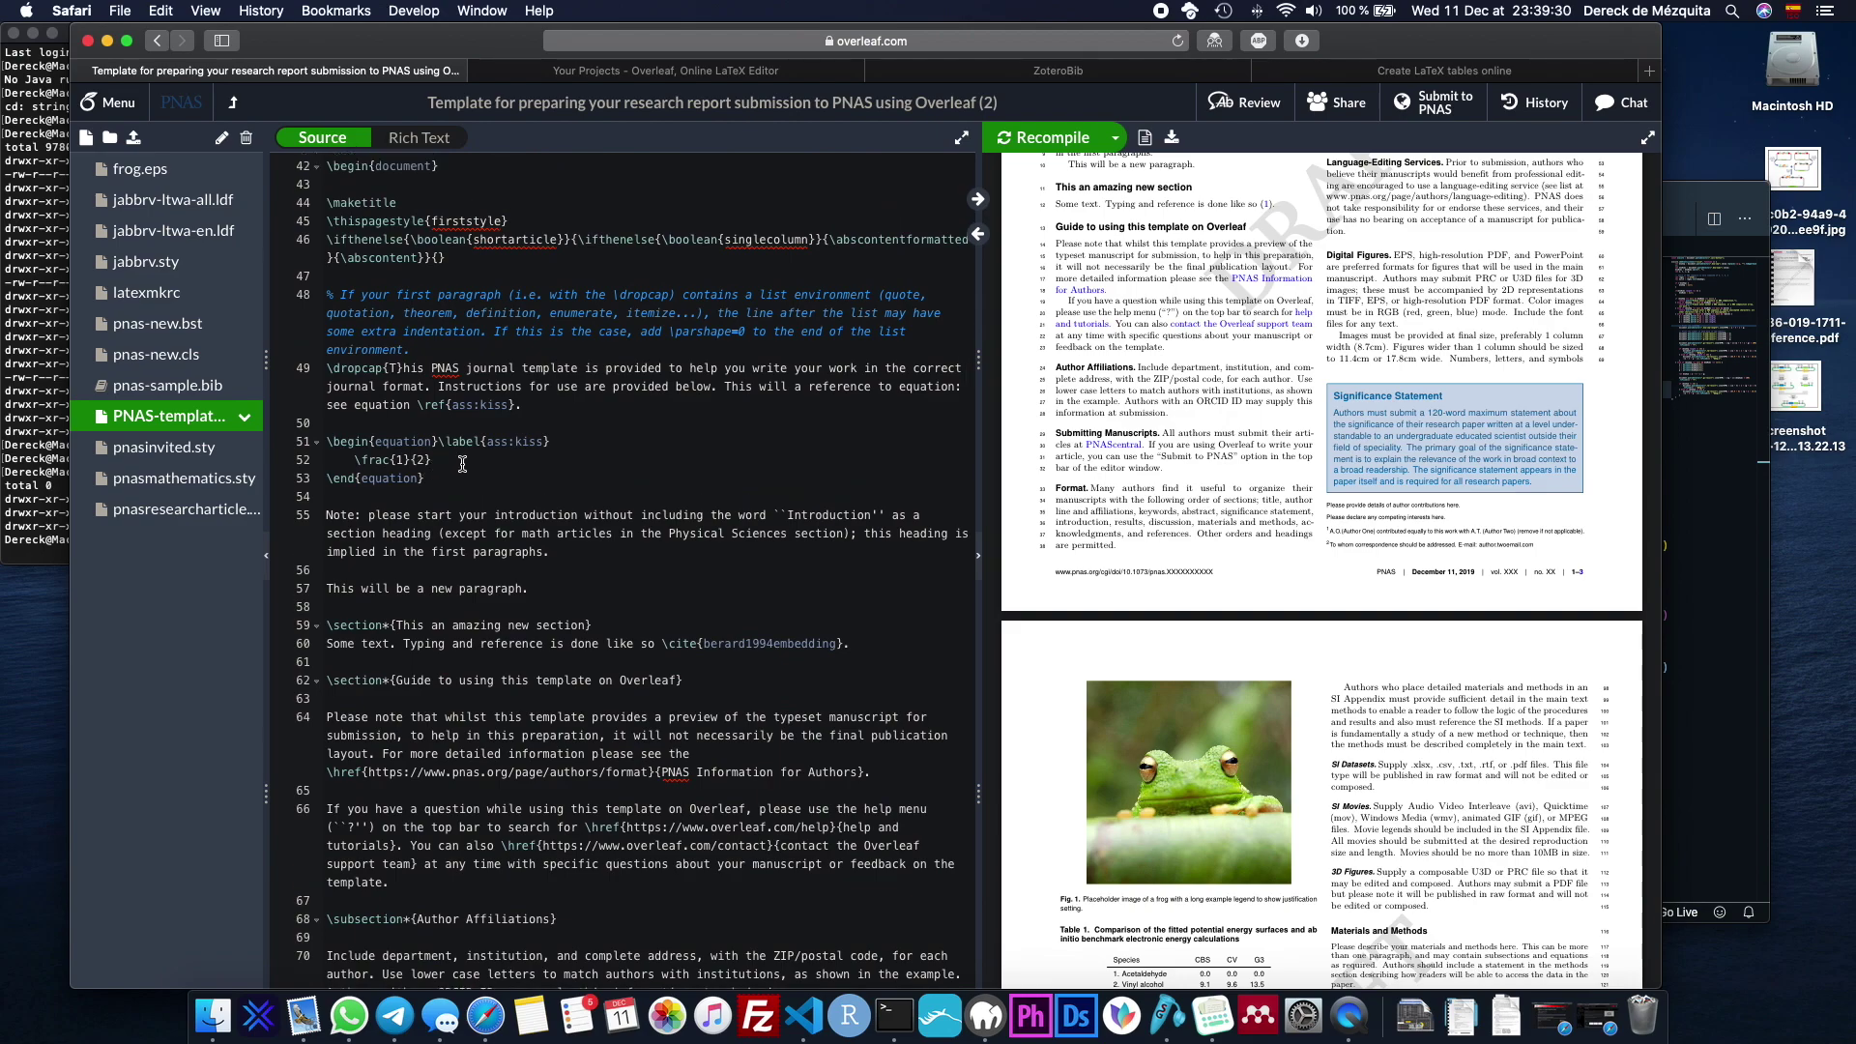
{"action": "scroll", "coordinate": [468, 480], "scroll_direction": "down", "scroll_amount": 5}
{"action": "left_click", "coordinate": [488, 440]}
{"action": "key", "text": "Return"}
{"action": "key", "text": "Return"}
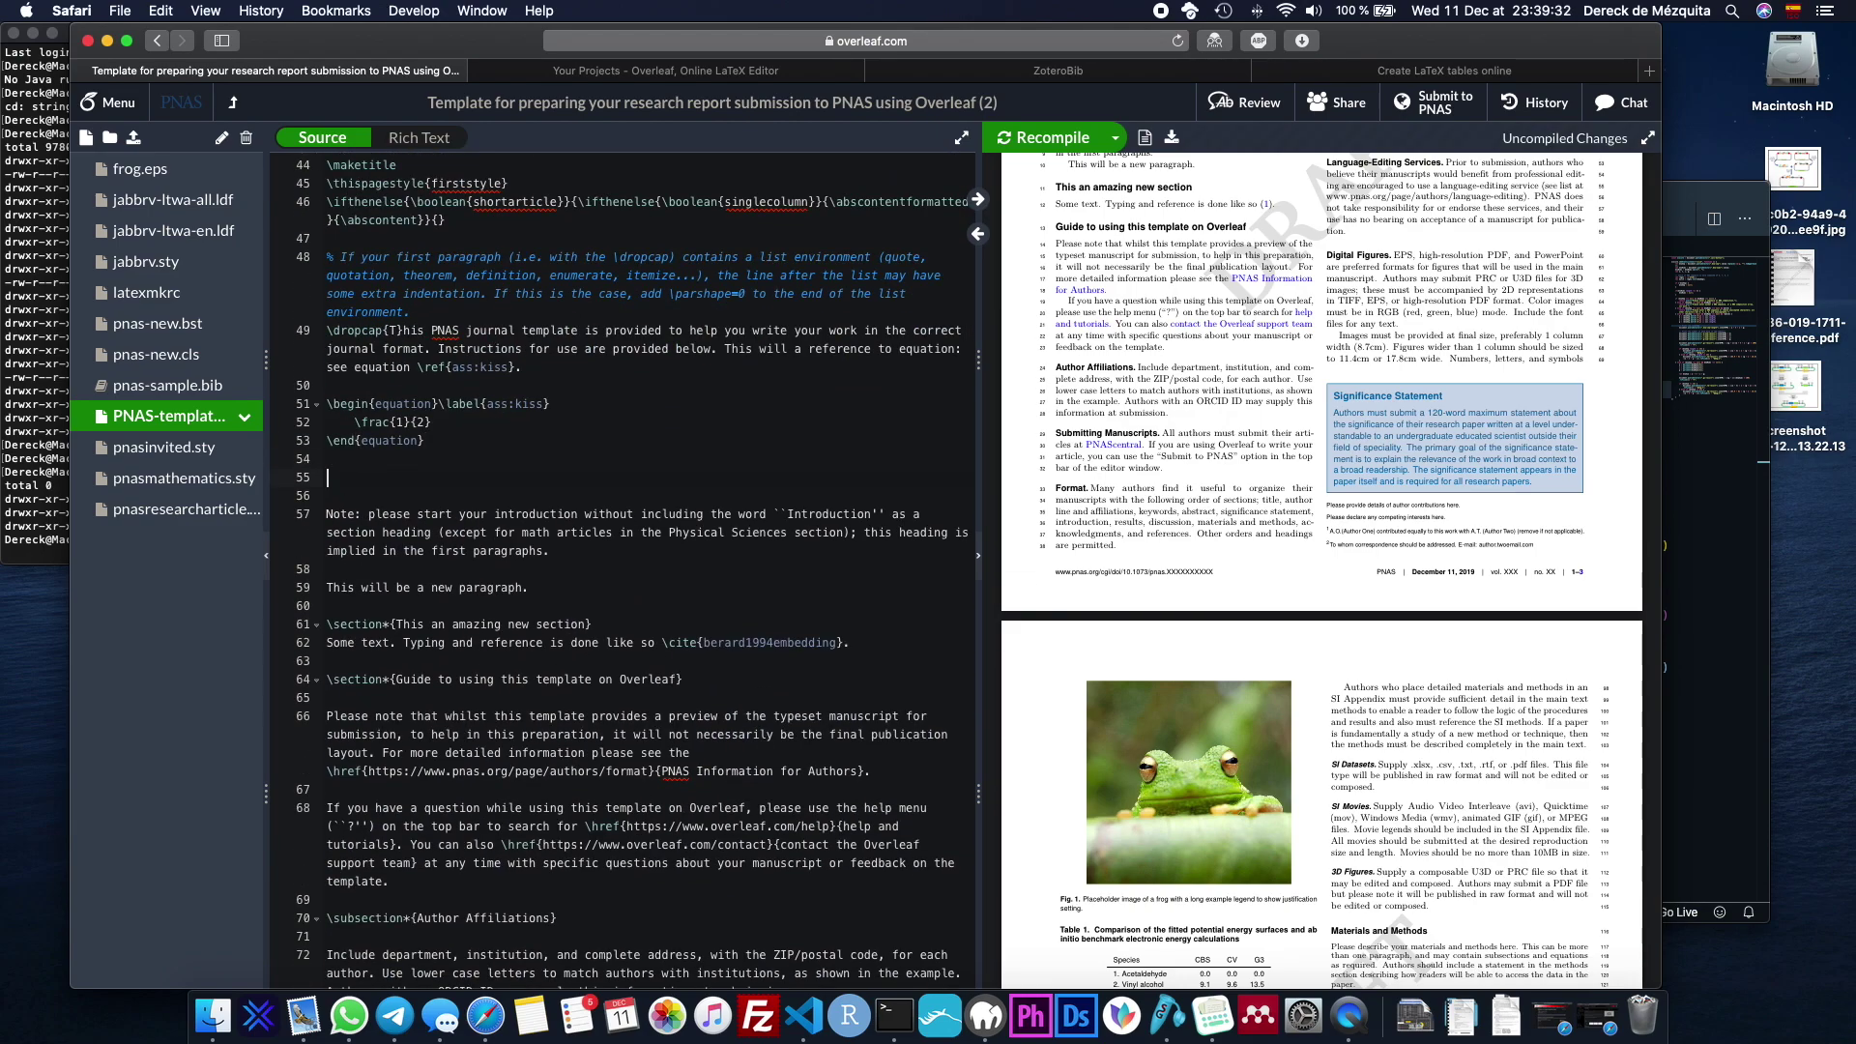
{"action": "type", "text": "\\begin{t"}
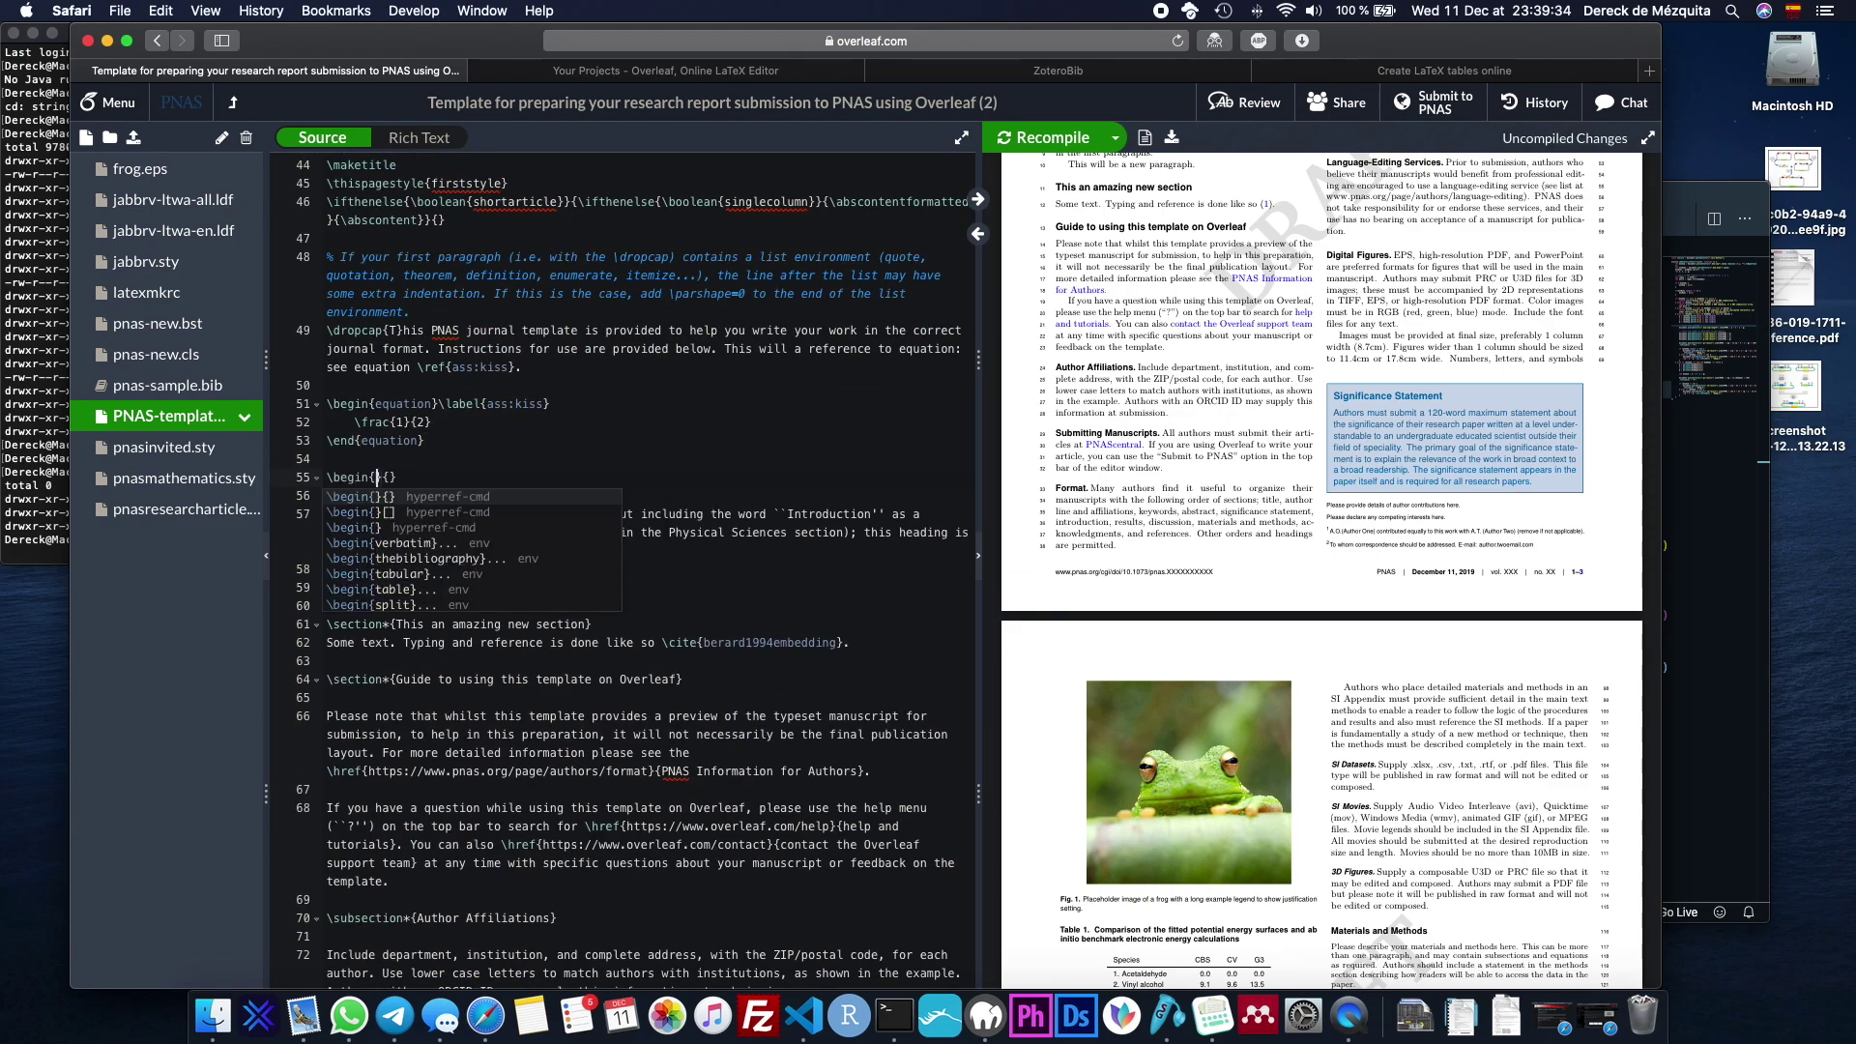
{"action": "type", "text": "ab"}
{"action": "key", "text": "Return"}
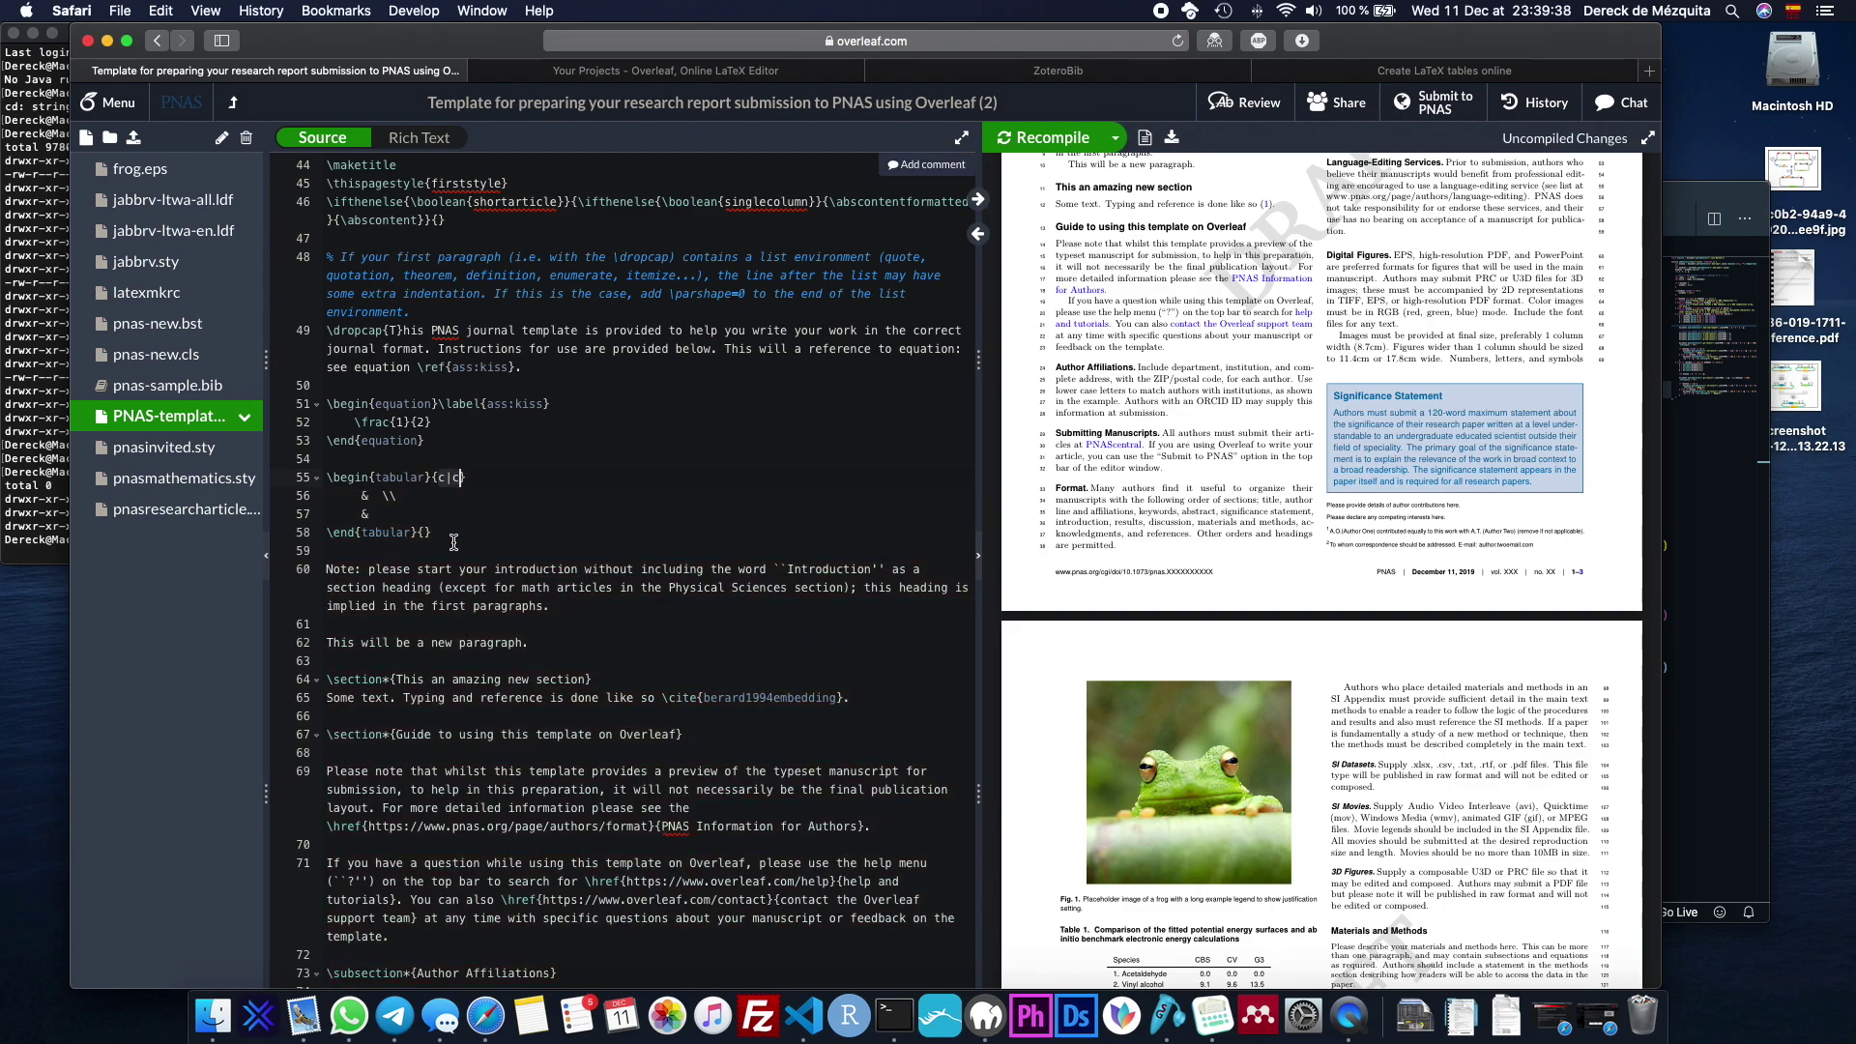
{"action": "left_click_drag", "start_coordinate": [437, 533], "coordinate": [325, 476]}
{"action": "key", "text": "BackSpace"}
{"action": "key", "text": "BackSpace"}
{"action": "key", "text": "BackSpace"}
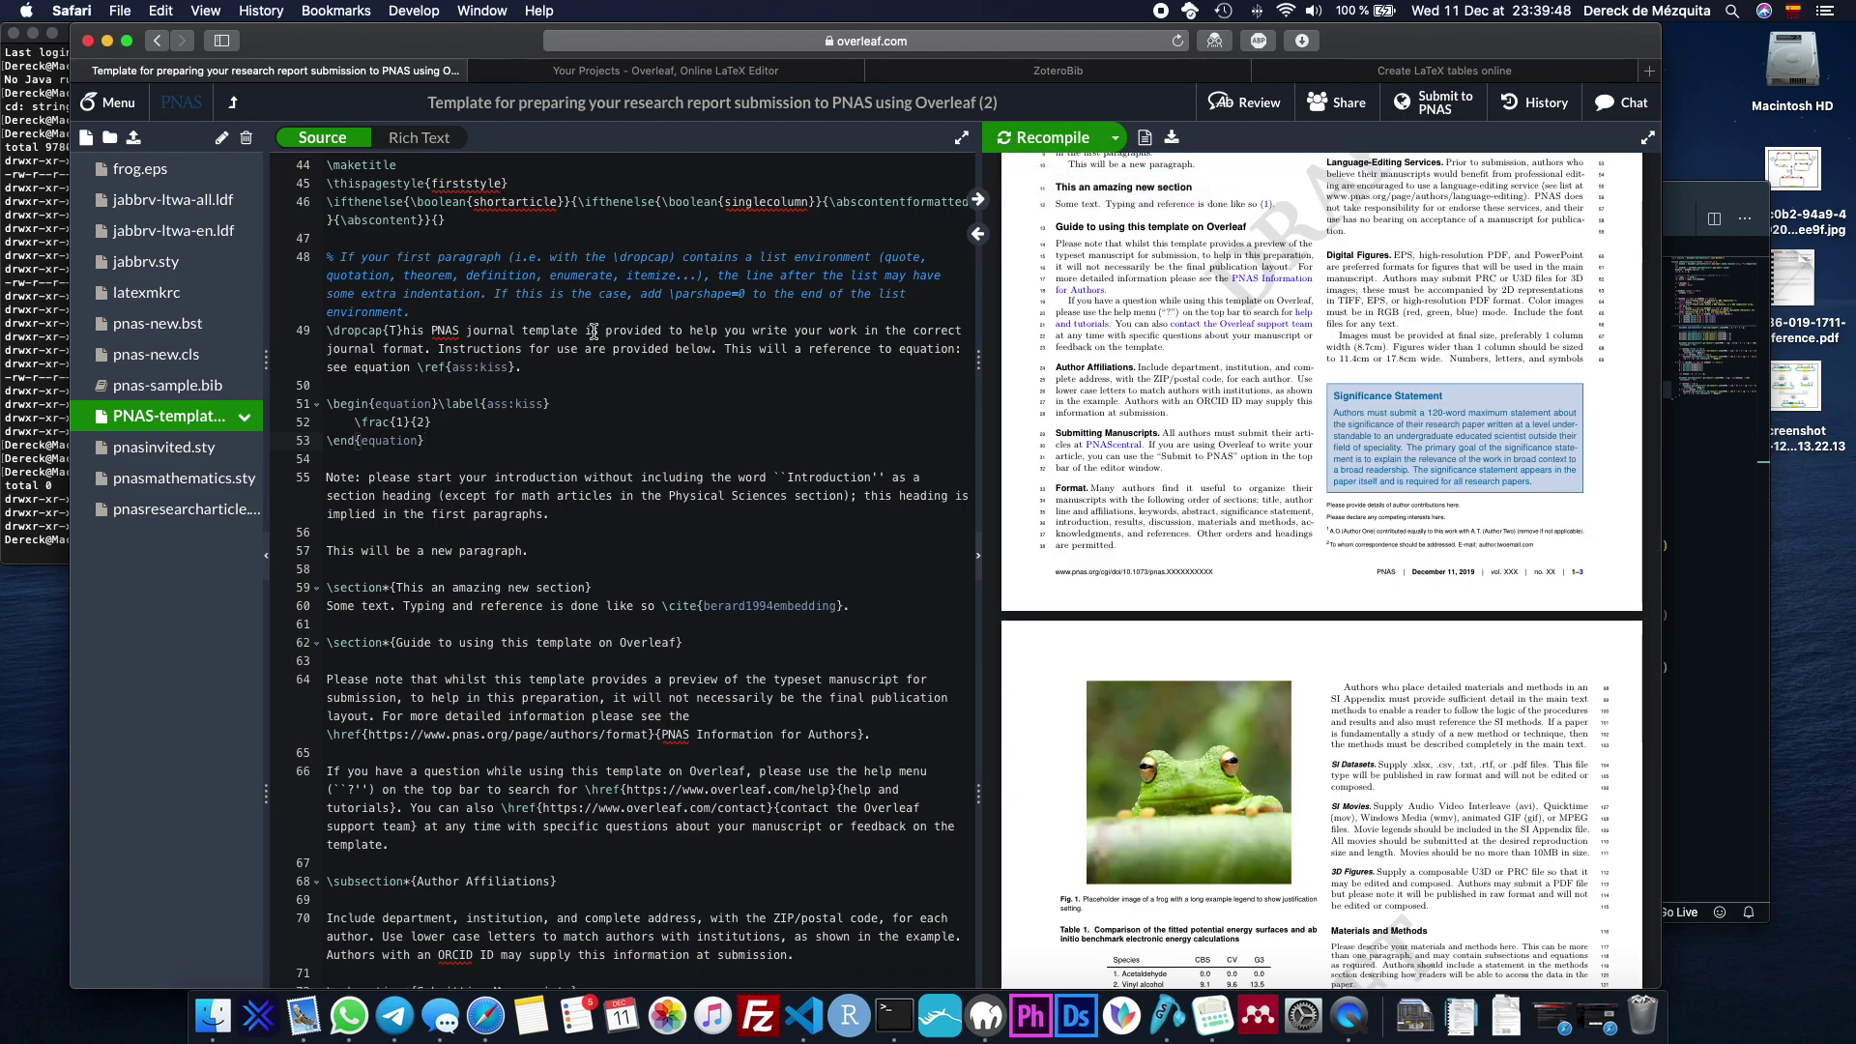
{"action": "scroll", "coordinate": [580, 353], "scroll_direction": "up", "scroll_amount": 10}
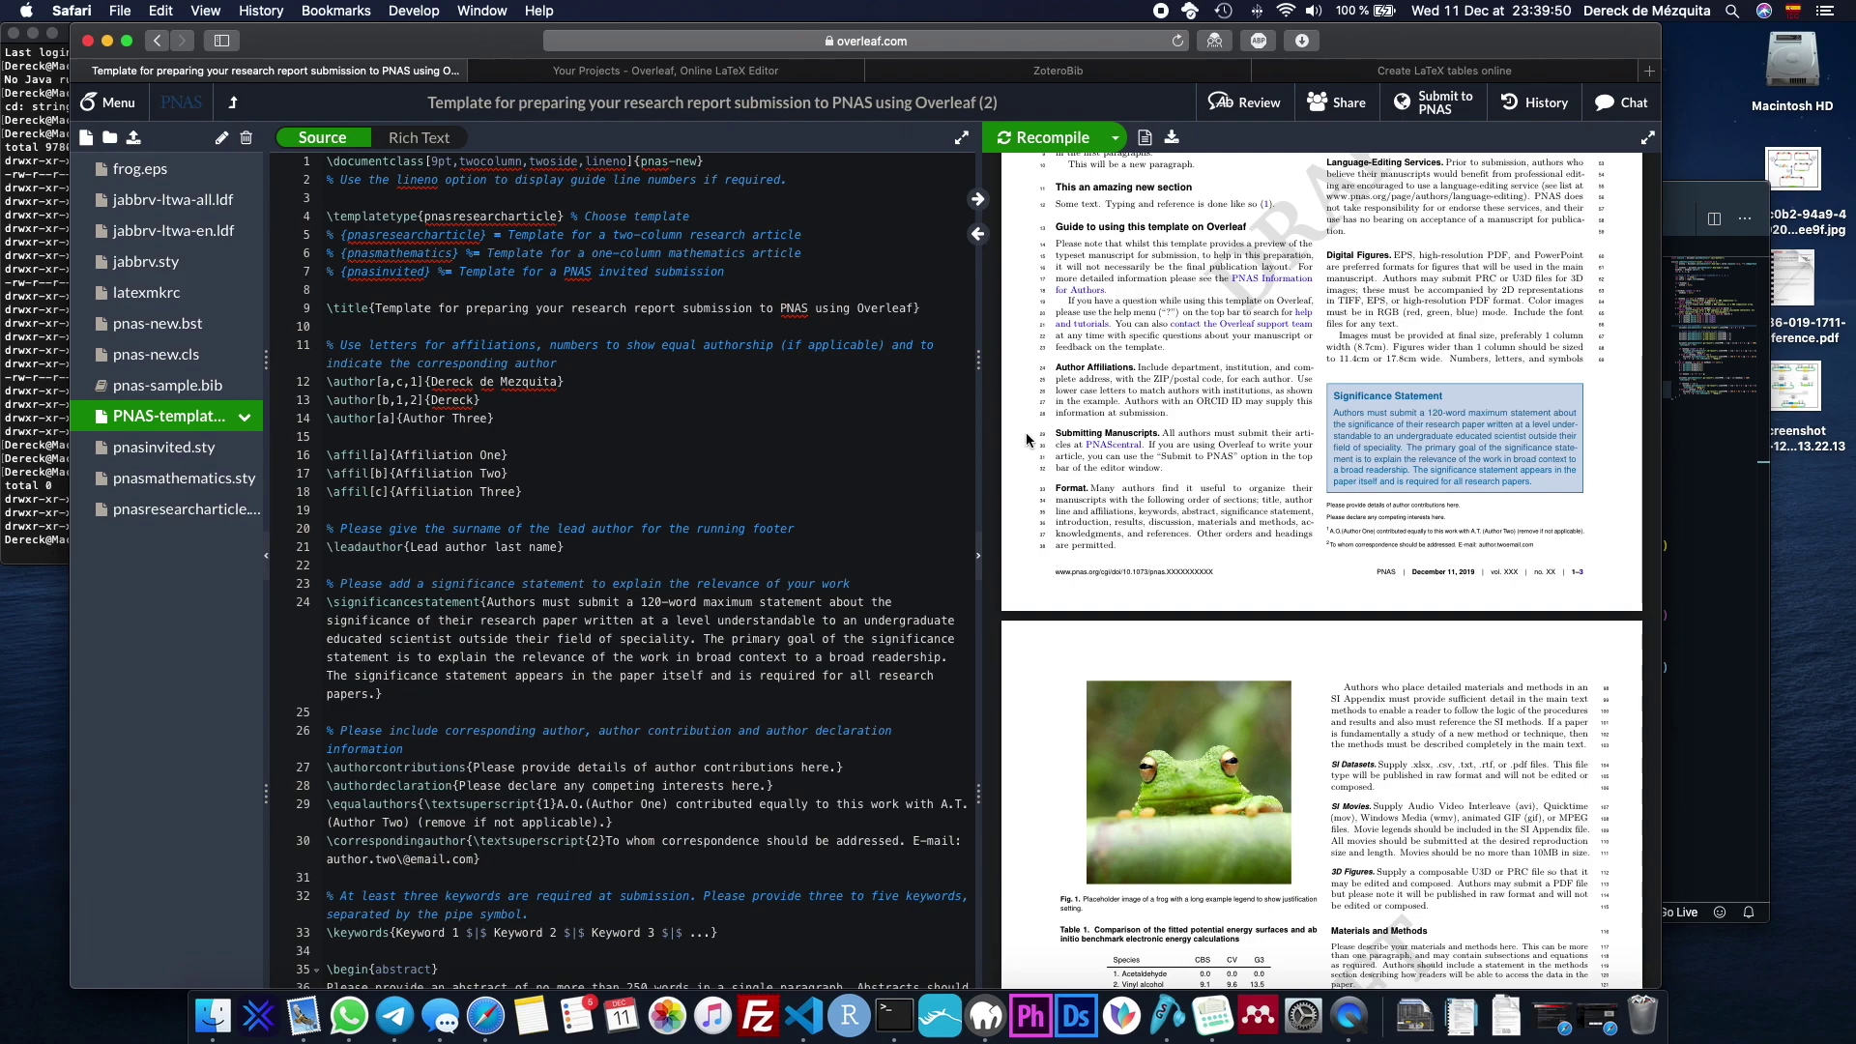
{"action": "scroll", "coordinate": [696, 481], "scroll_direction": "down", "scroll_amount": 1}
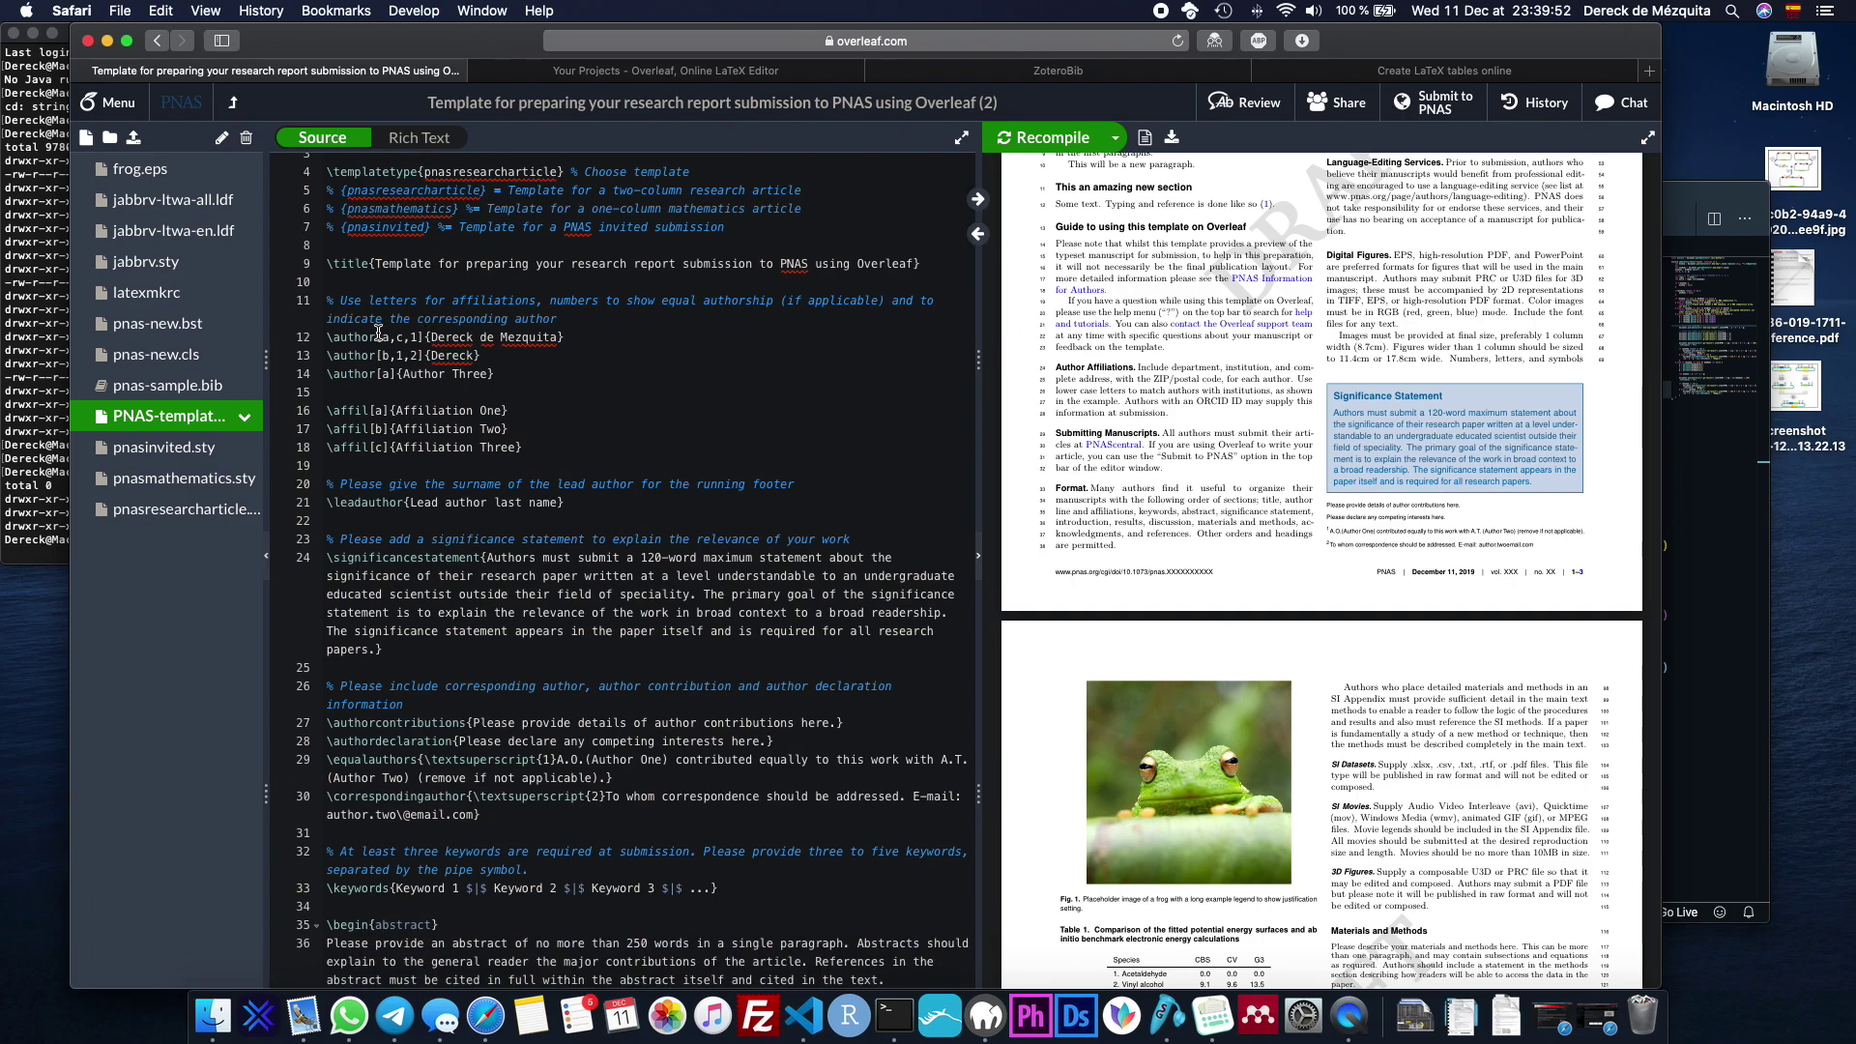
{"action": "left_click", "coordinate": [303, 334]}
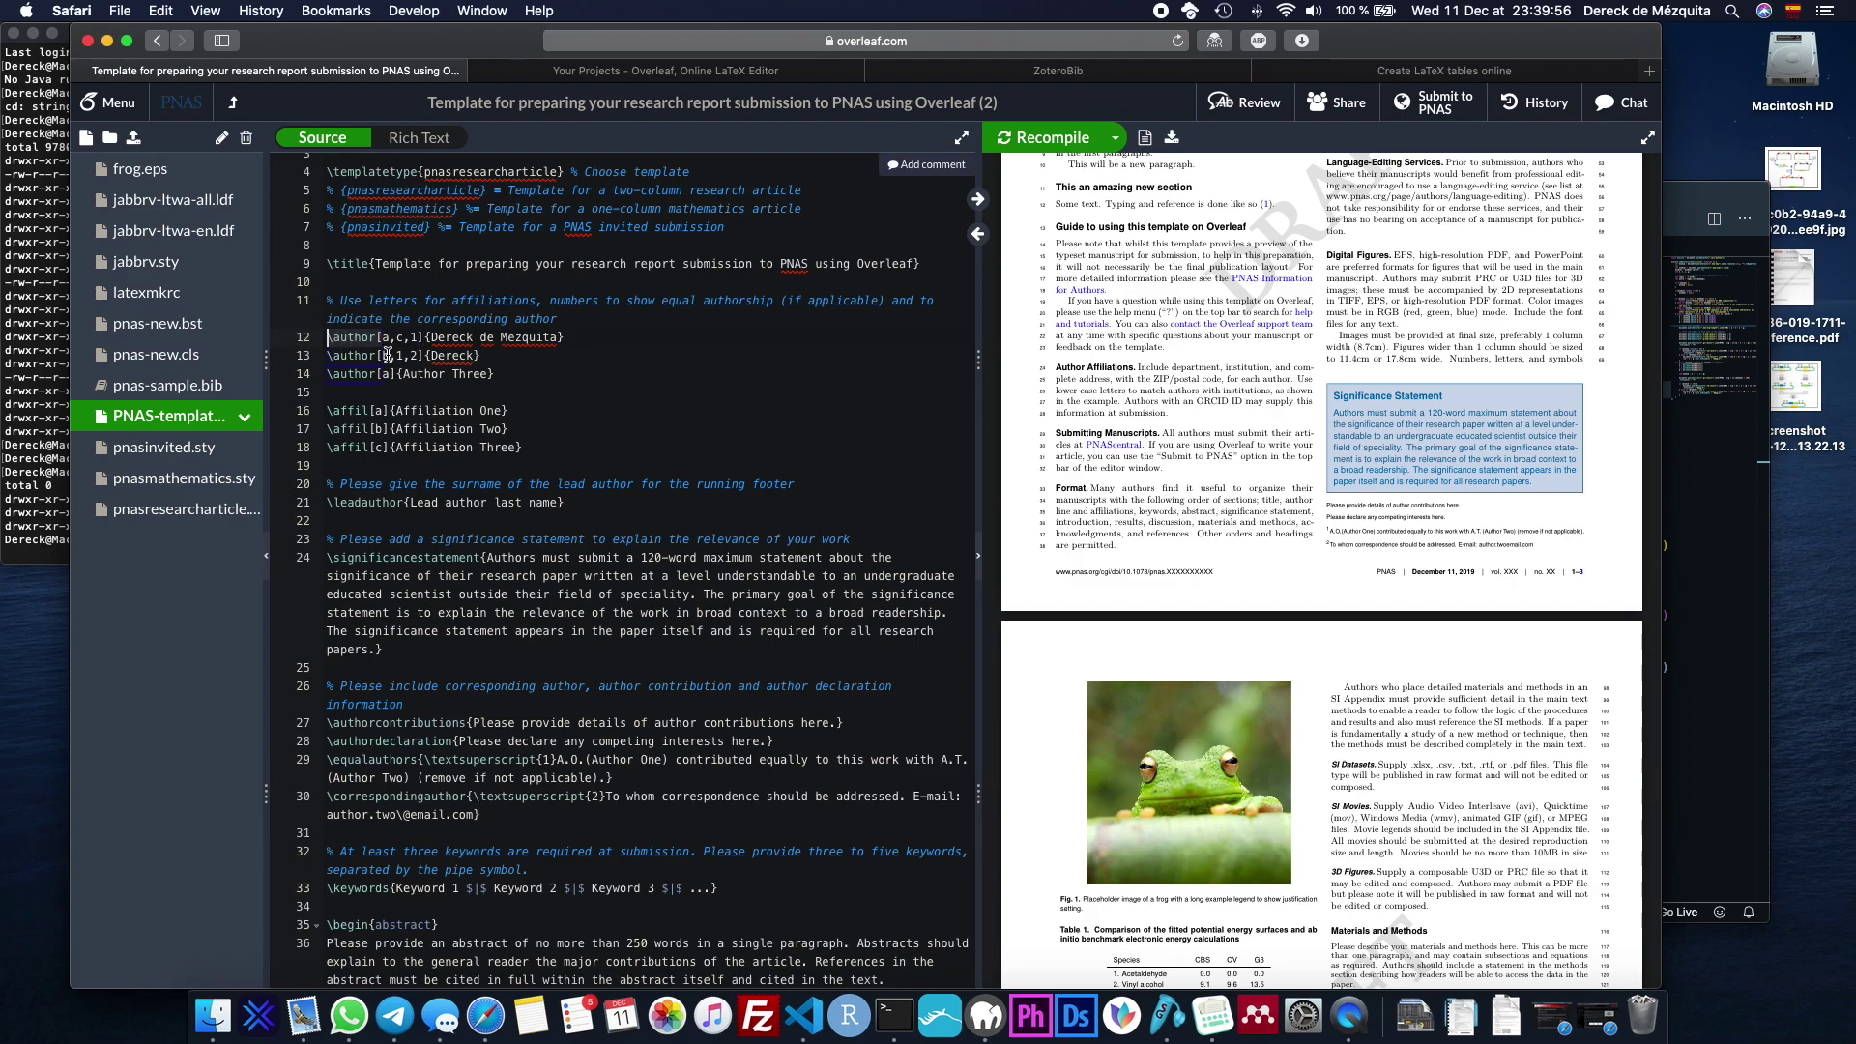
{"action": "left_click", "coordinate": [425, 354]}
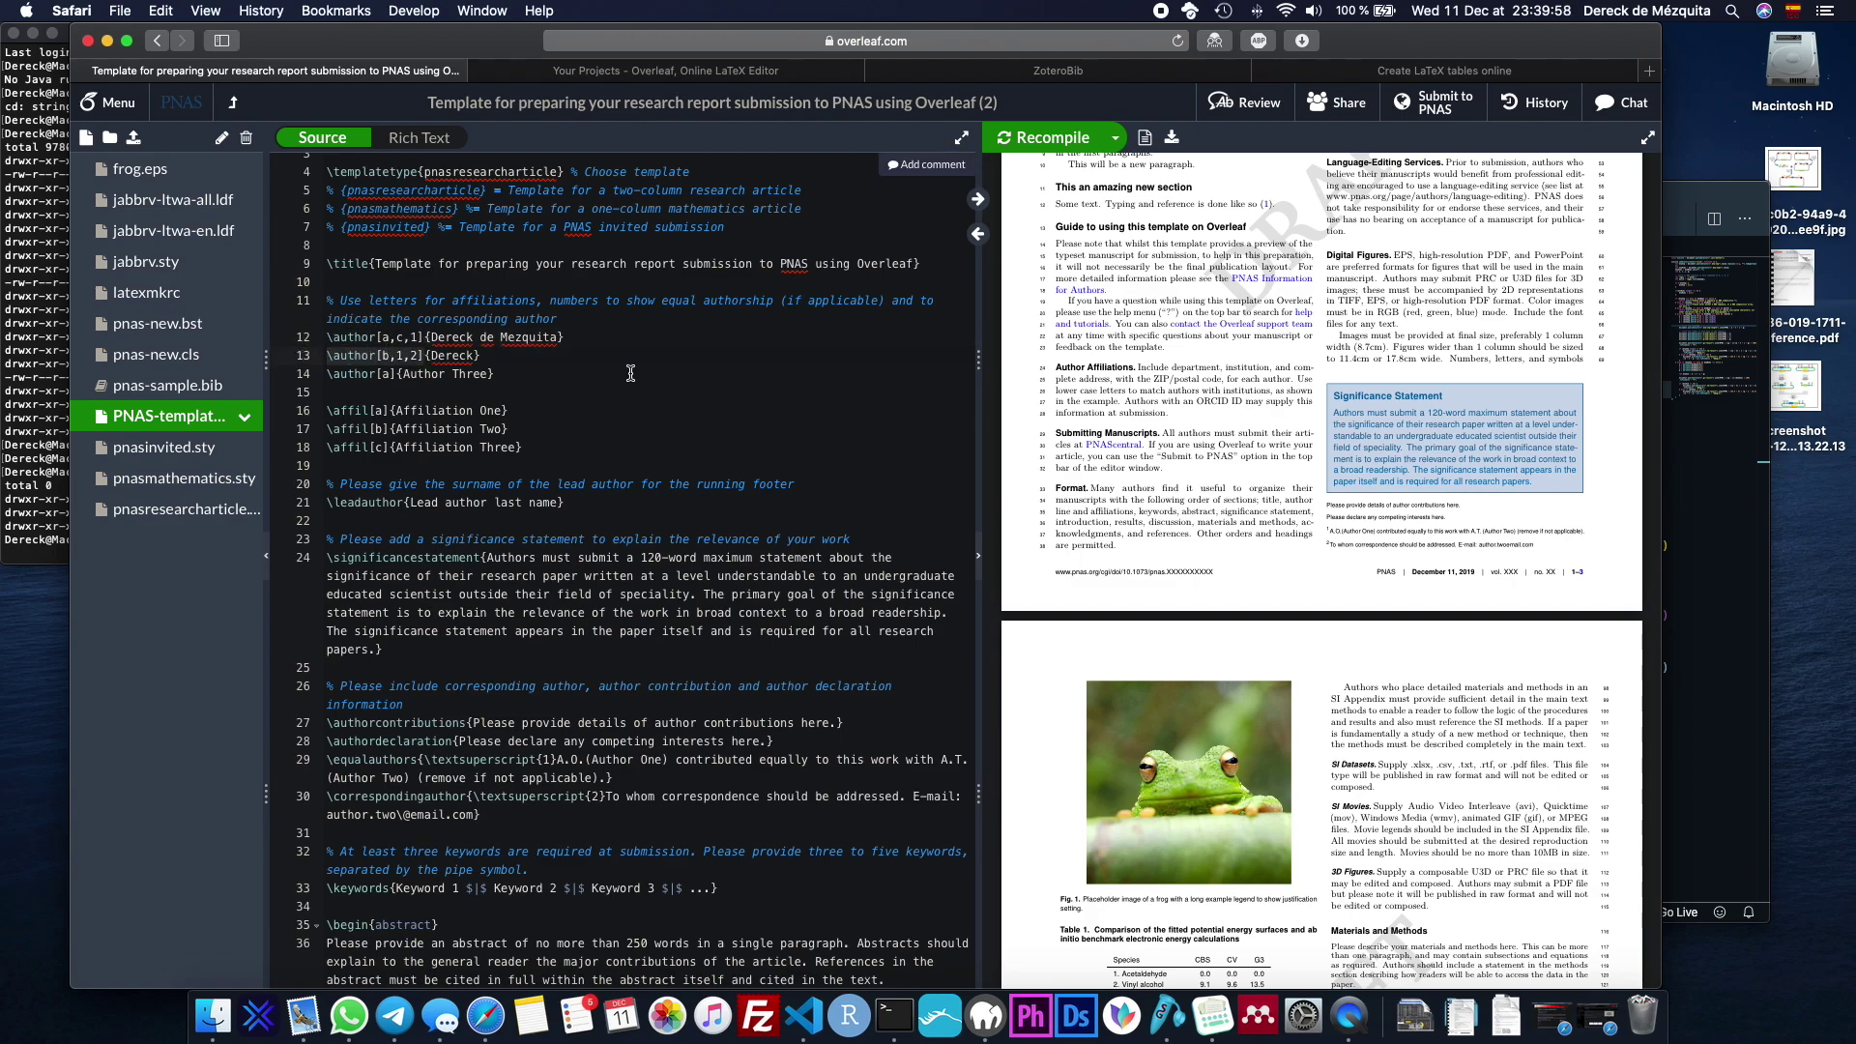
{"action": "scroll", "coordinate": [1220, 399], "scroll_direction": "up", "scroll_amount": 5}
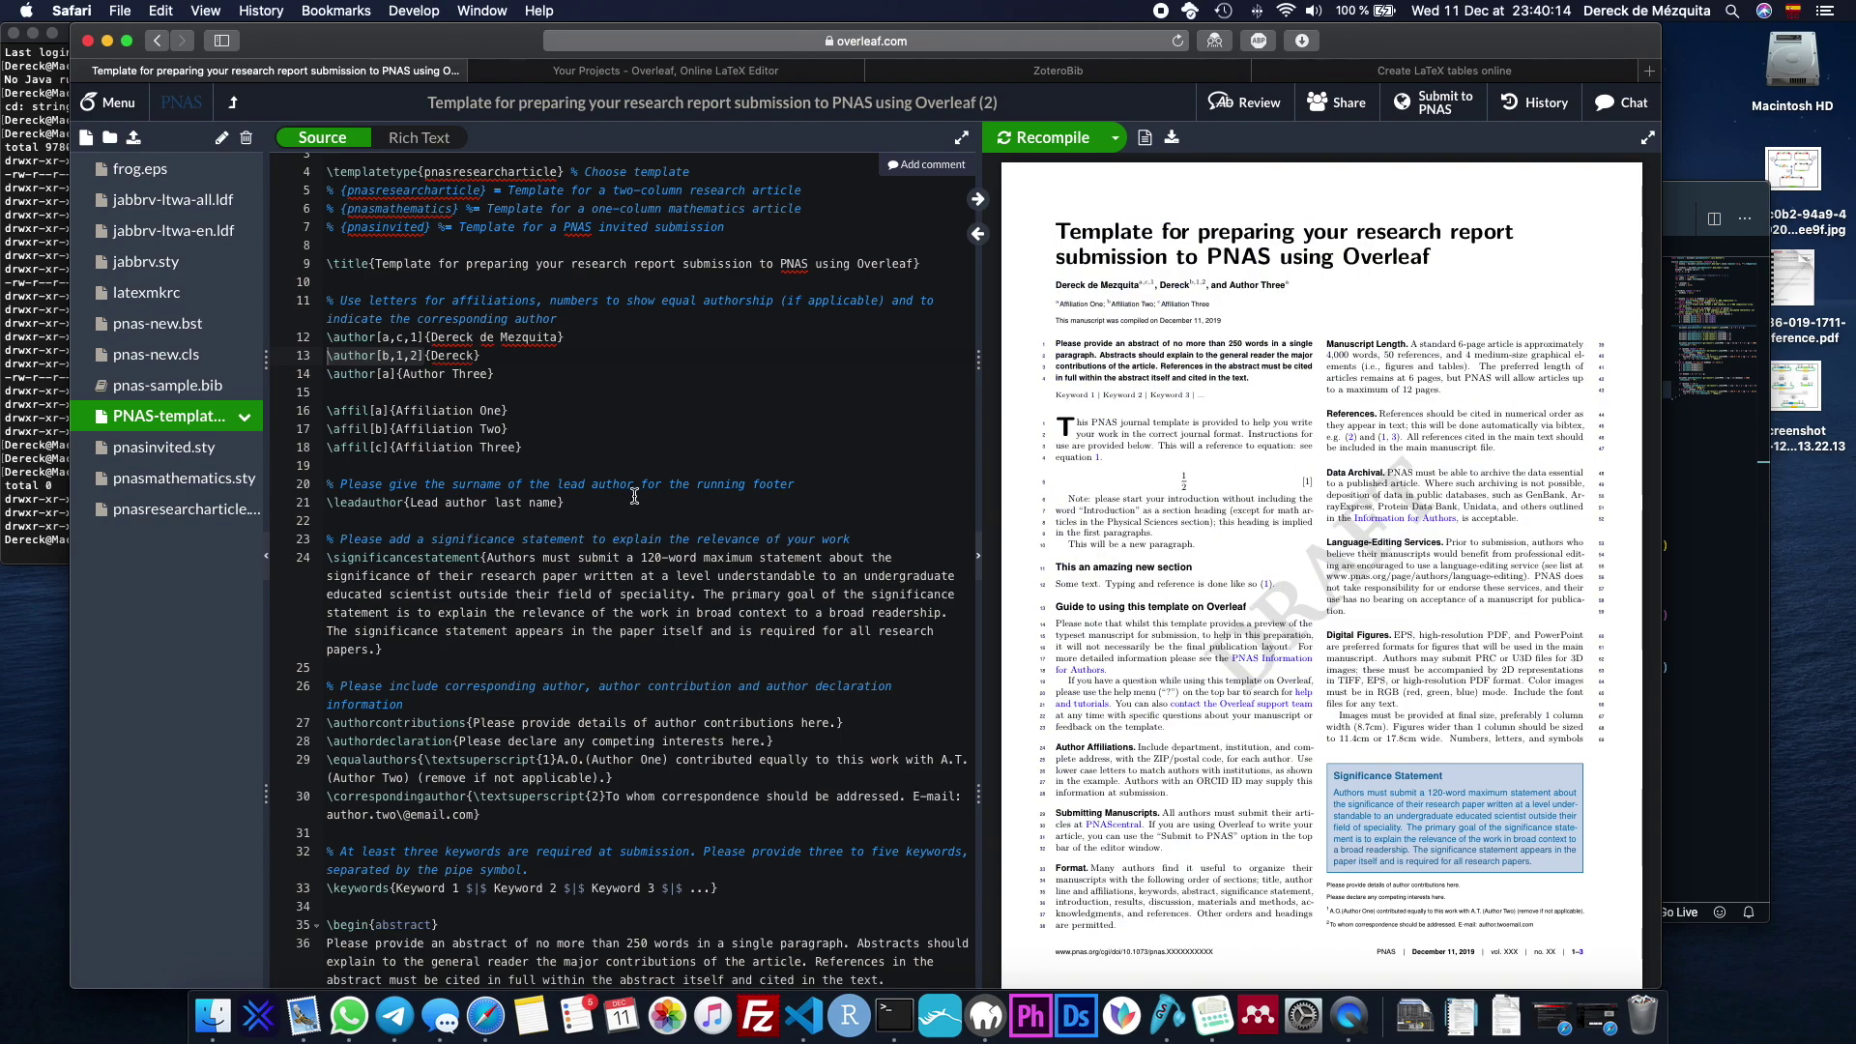
{"action": "scroll", "coordinate": [679, 469], "scroll_direction": "down", "scroll_amount": 10}
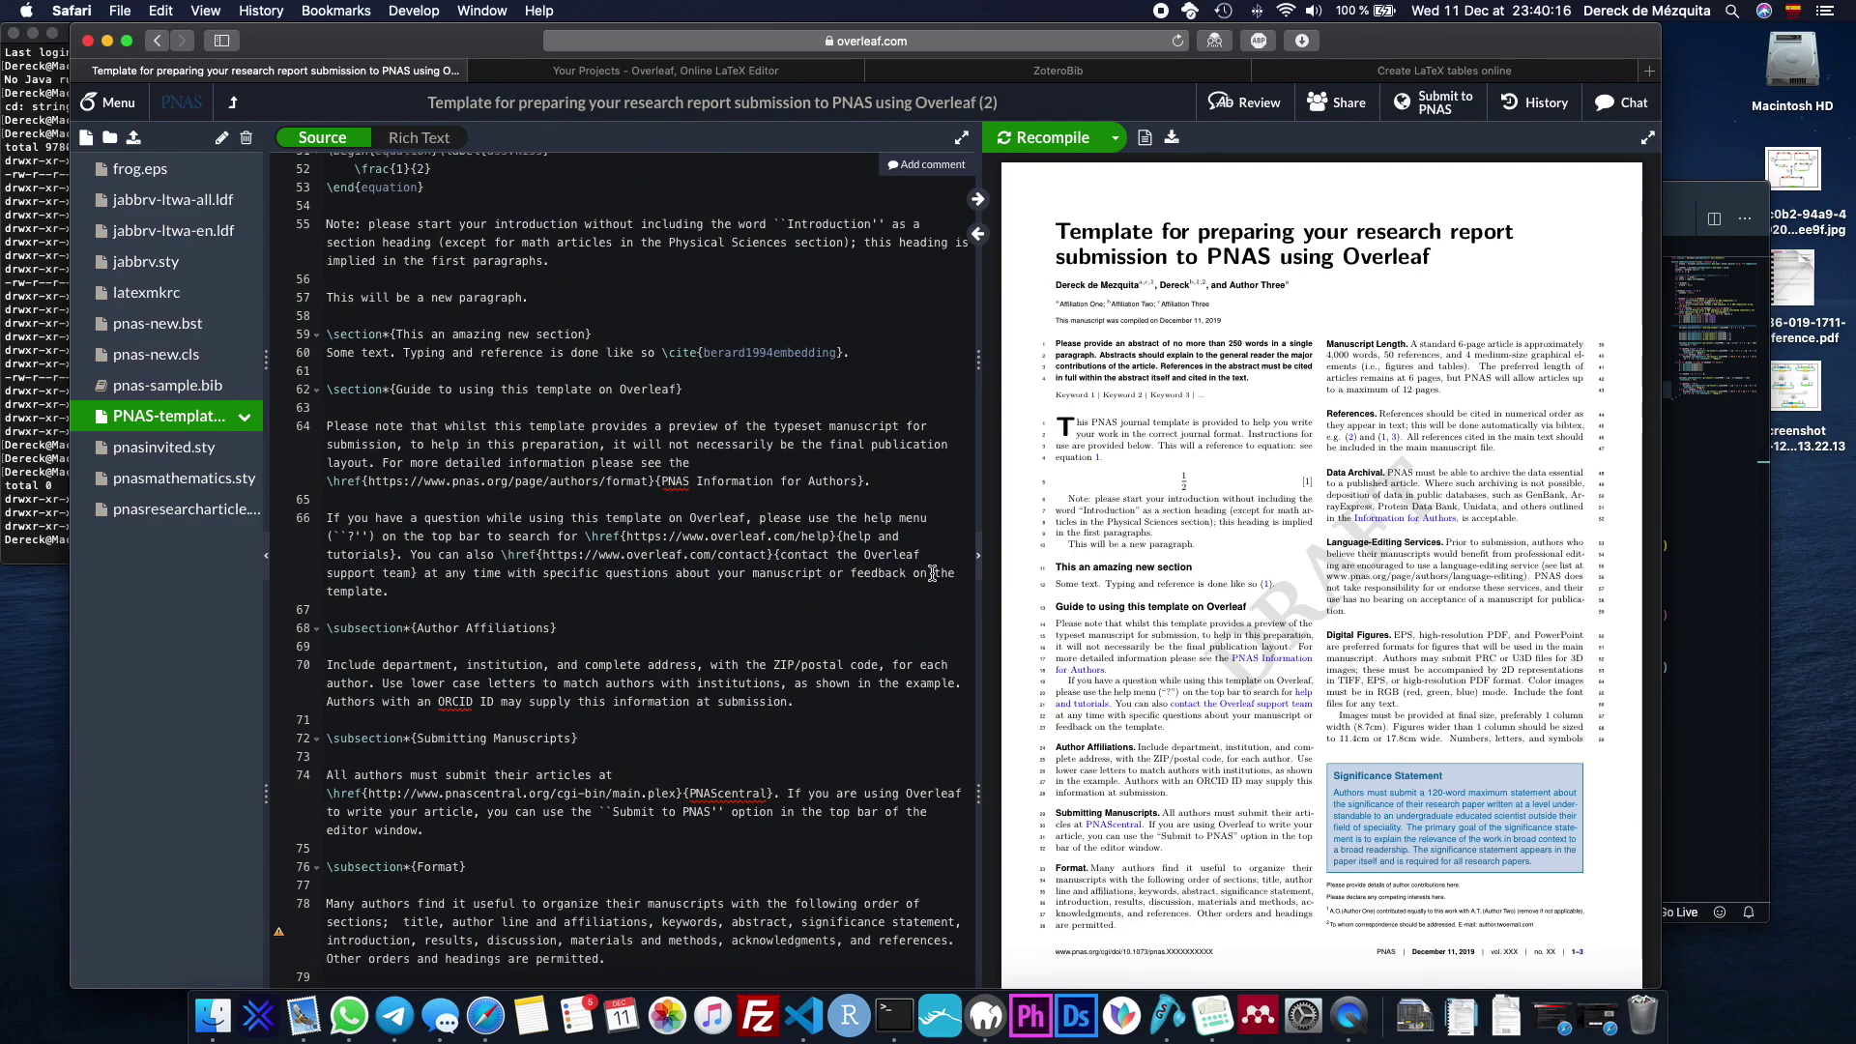
{"action": "left_click", "coordinate": [282, 465]}
Replace blank lines 64–66 with ';HTKbldsjkgbadlis', then cancel the Upload dialog.
{"action": "left_click_drag", "start_coordinate": [282, 465], "coordinate": [277, 430]}
{"action": "key", "text": "BackSpace"}
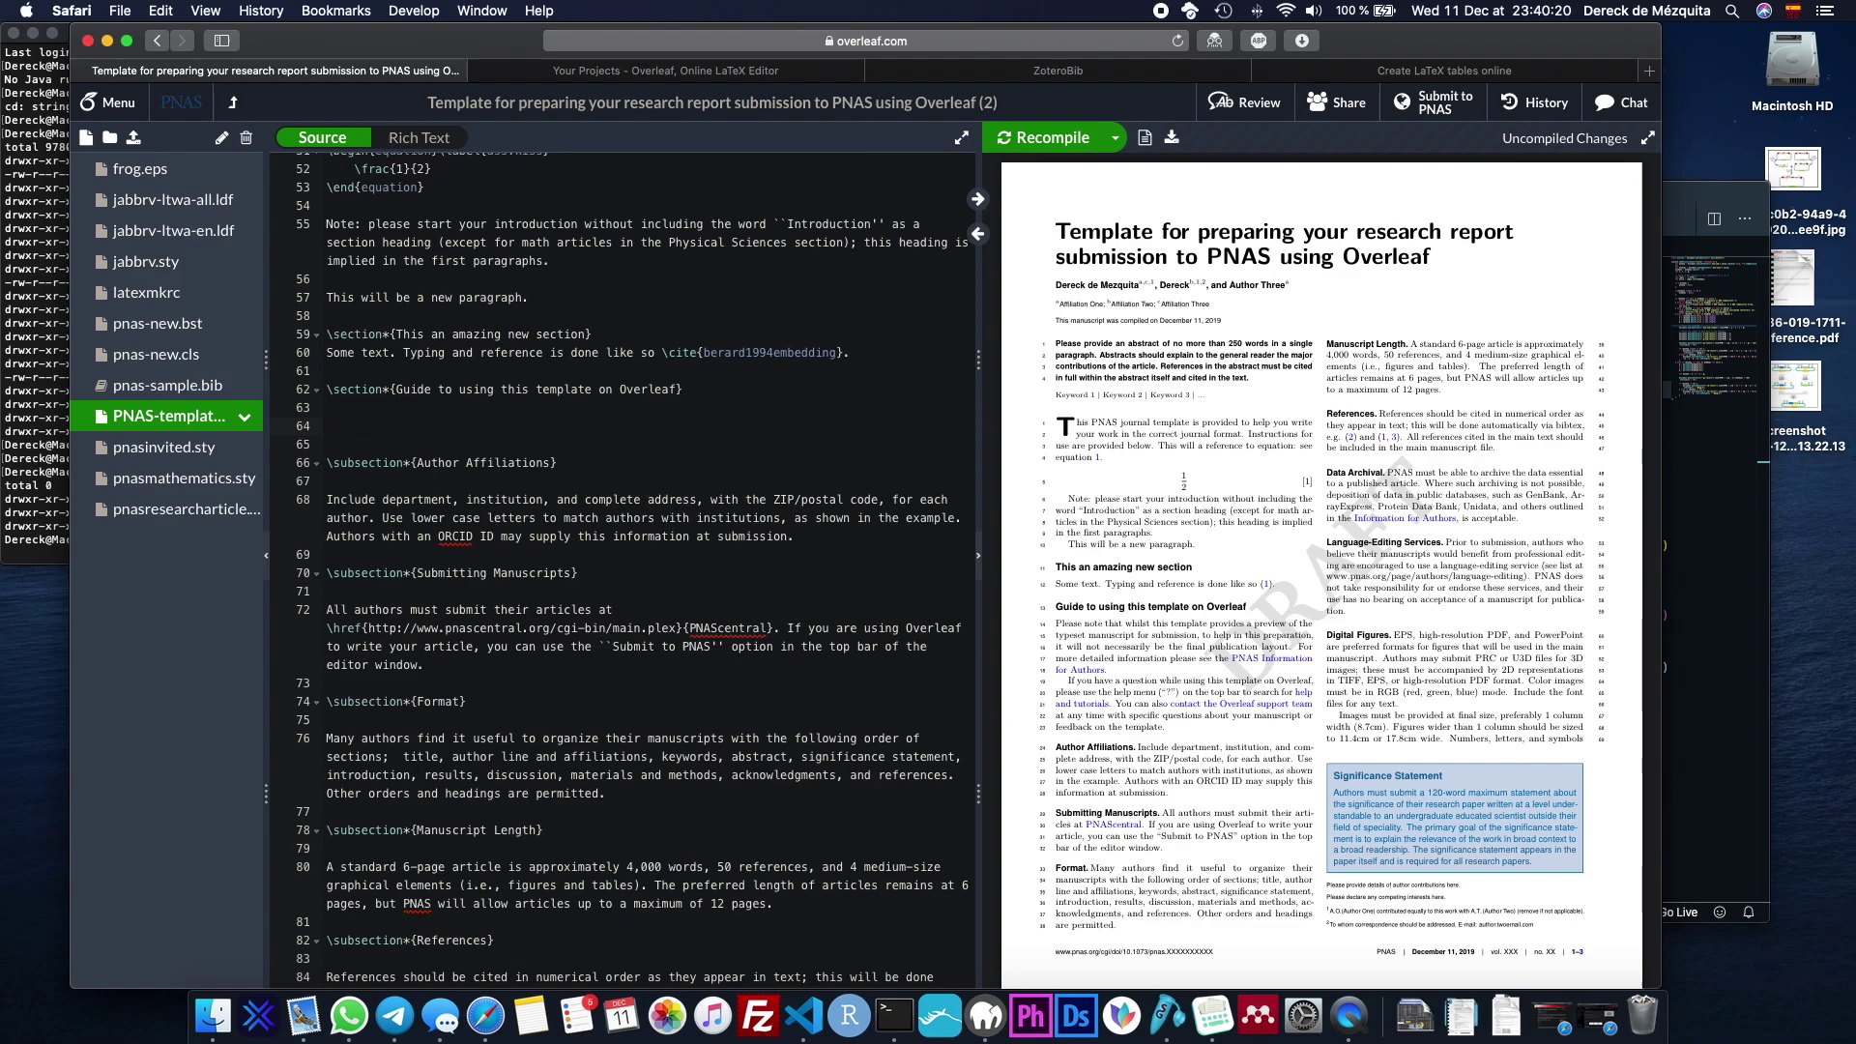
{"action": "type", "text": ";HTKbldsjkgbadlisbg"}
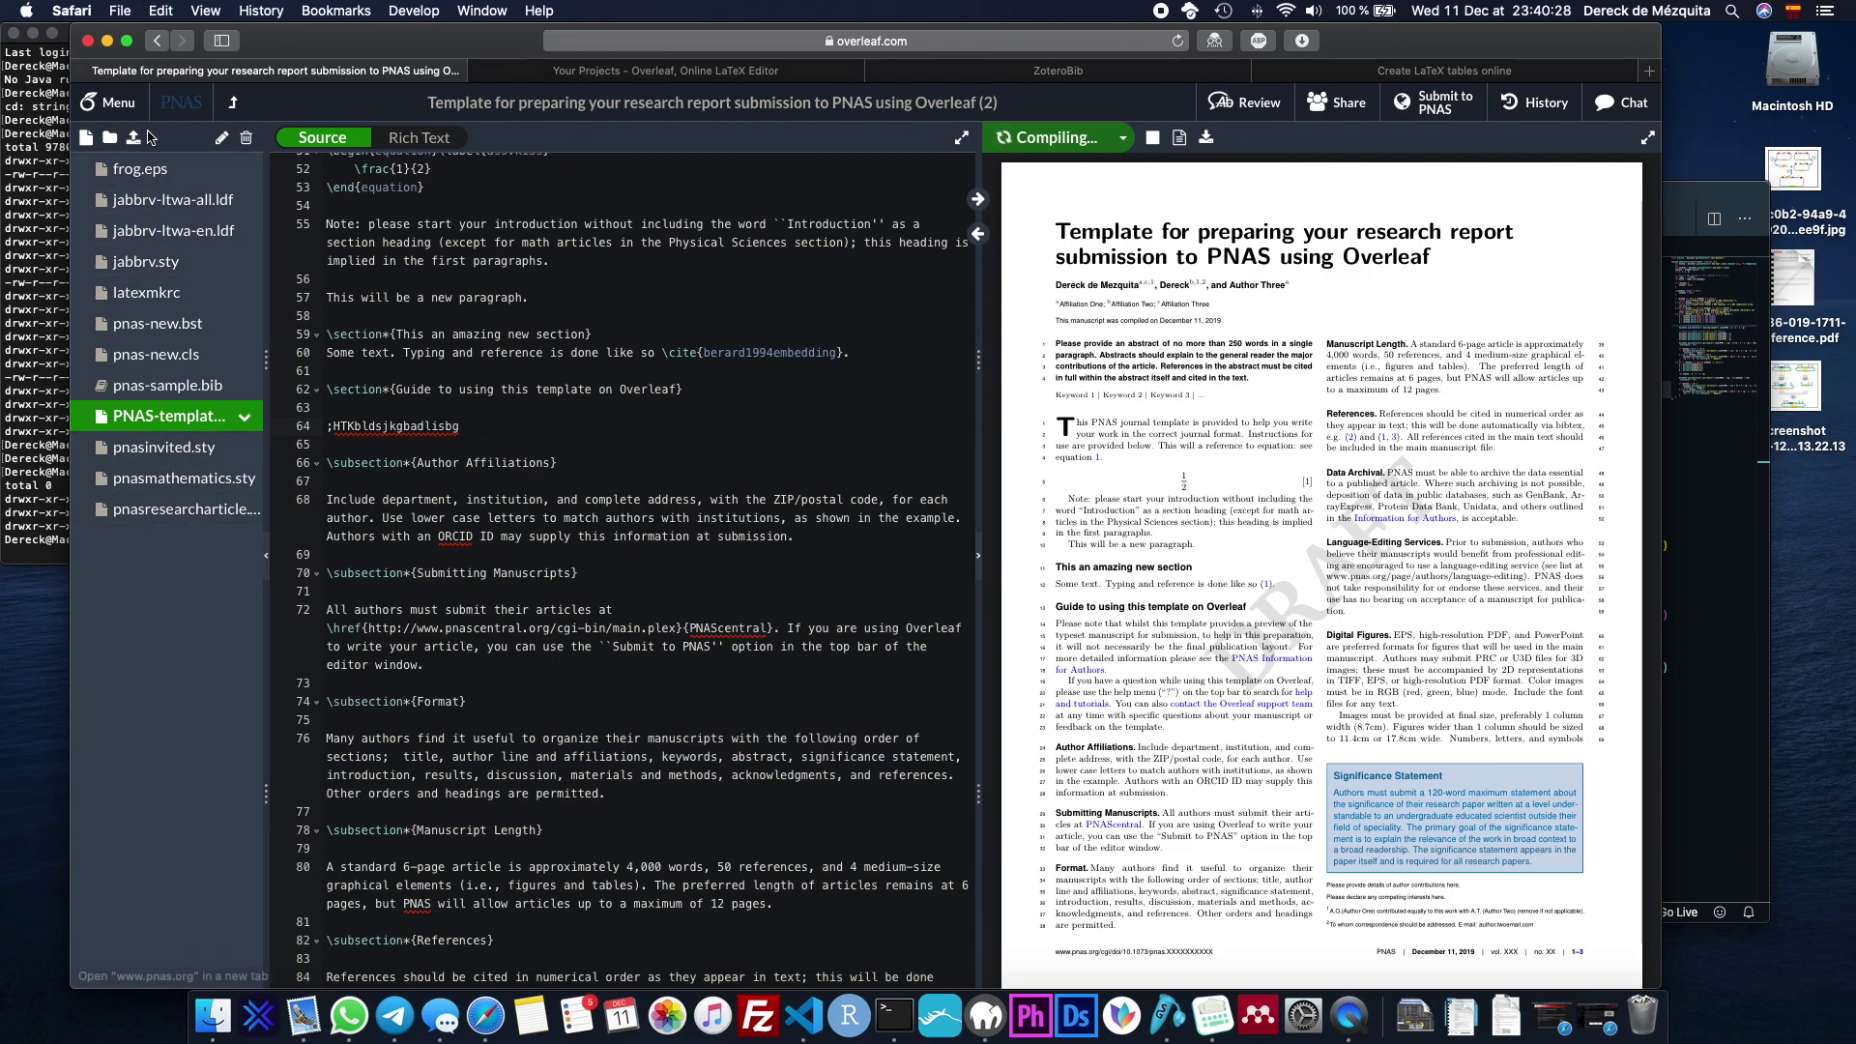
{"action": "left_click", "coordinate": [135, 138]}
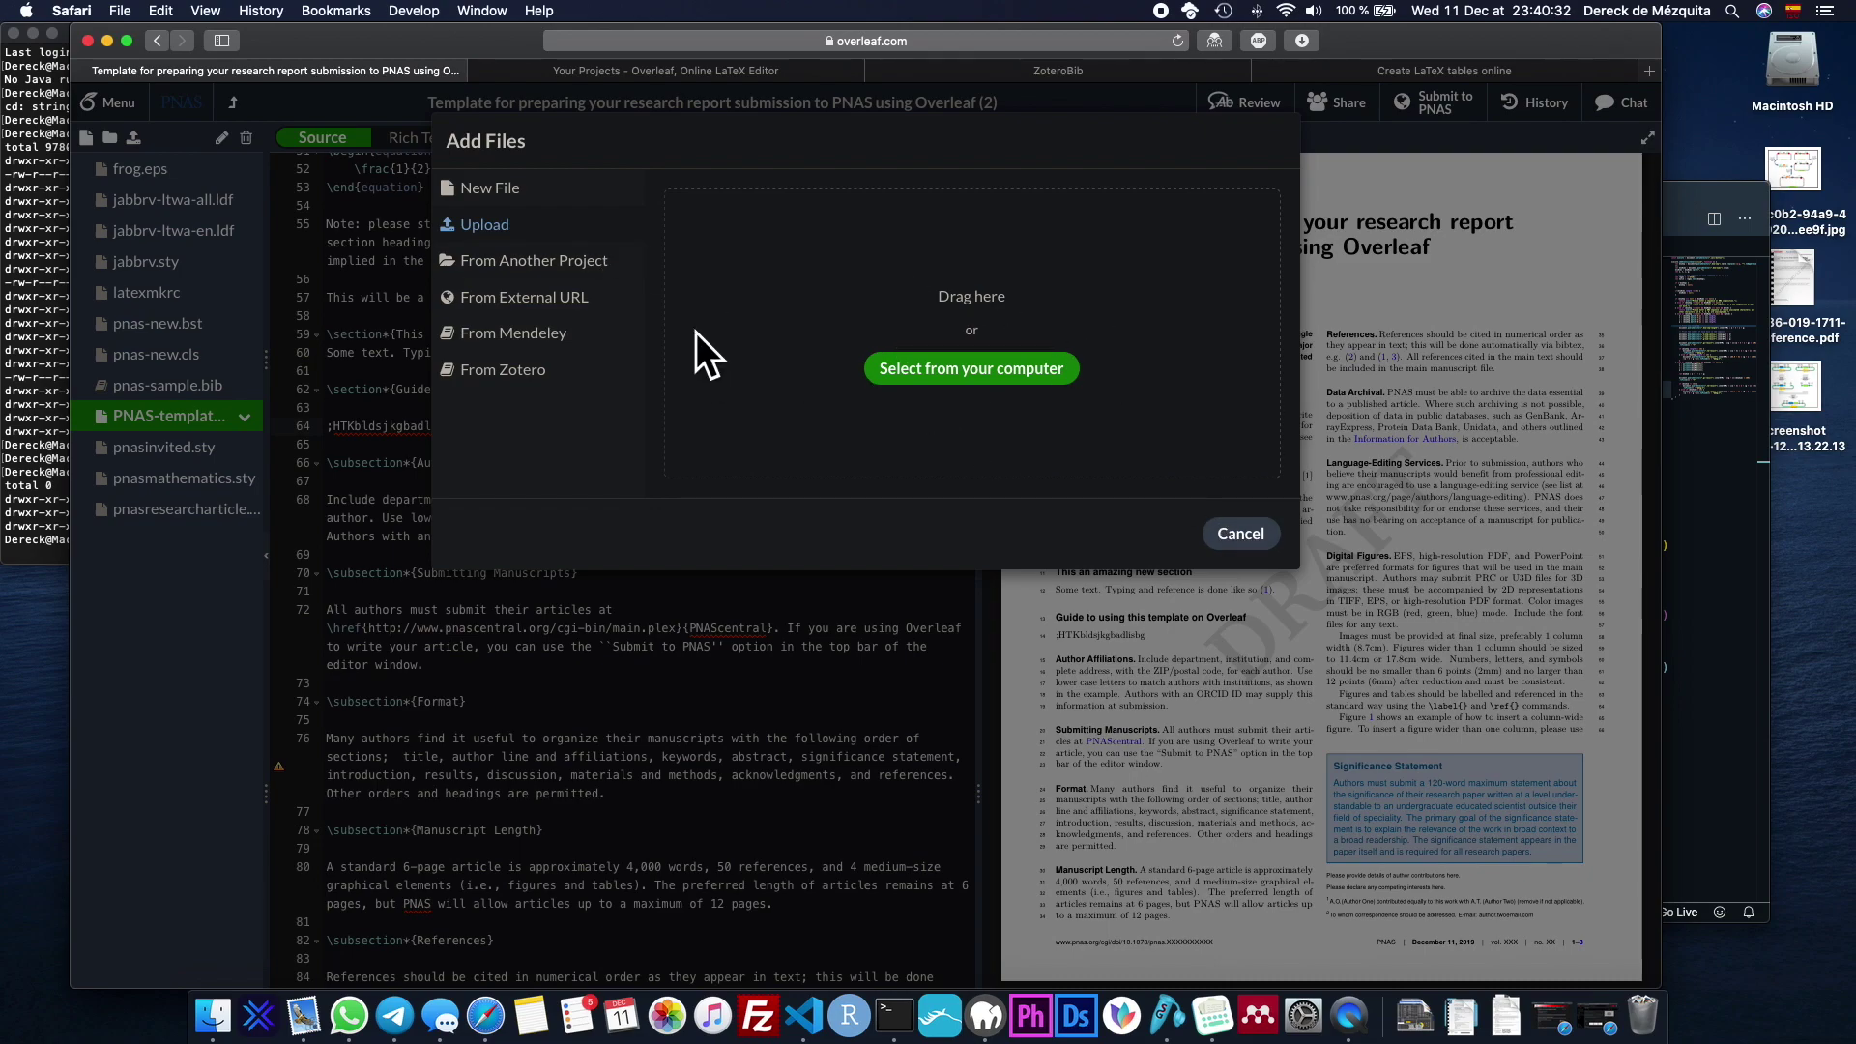
{"action": "left_click", "coordinate": [1240, 534]}
{"action": "left_click", "coordinate": [487, 556]}
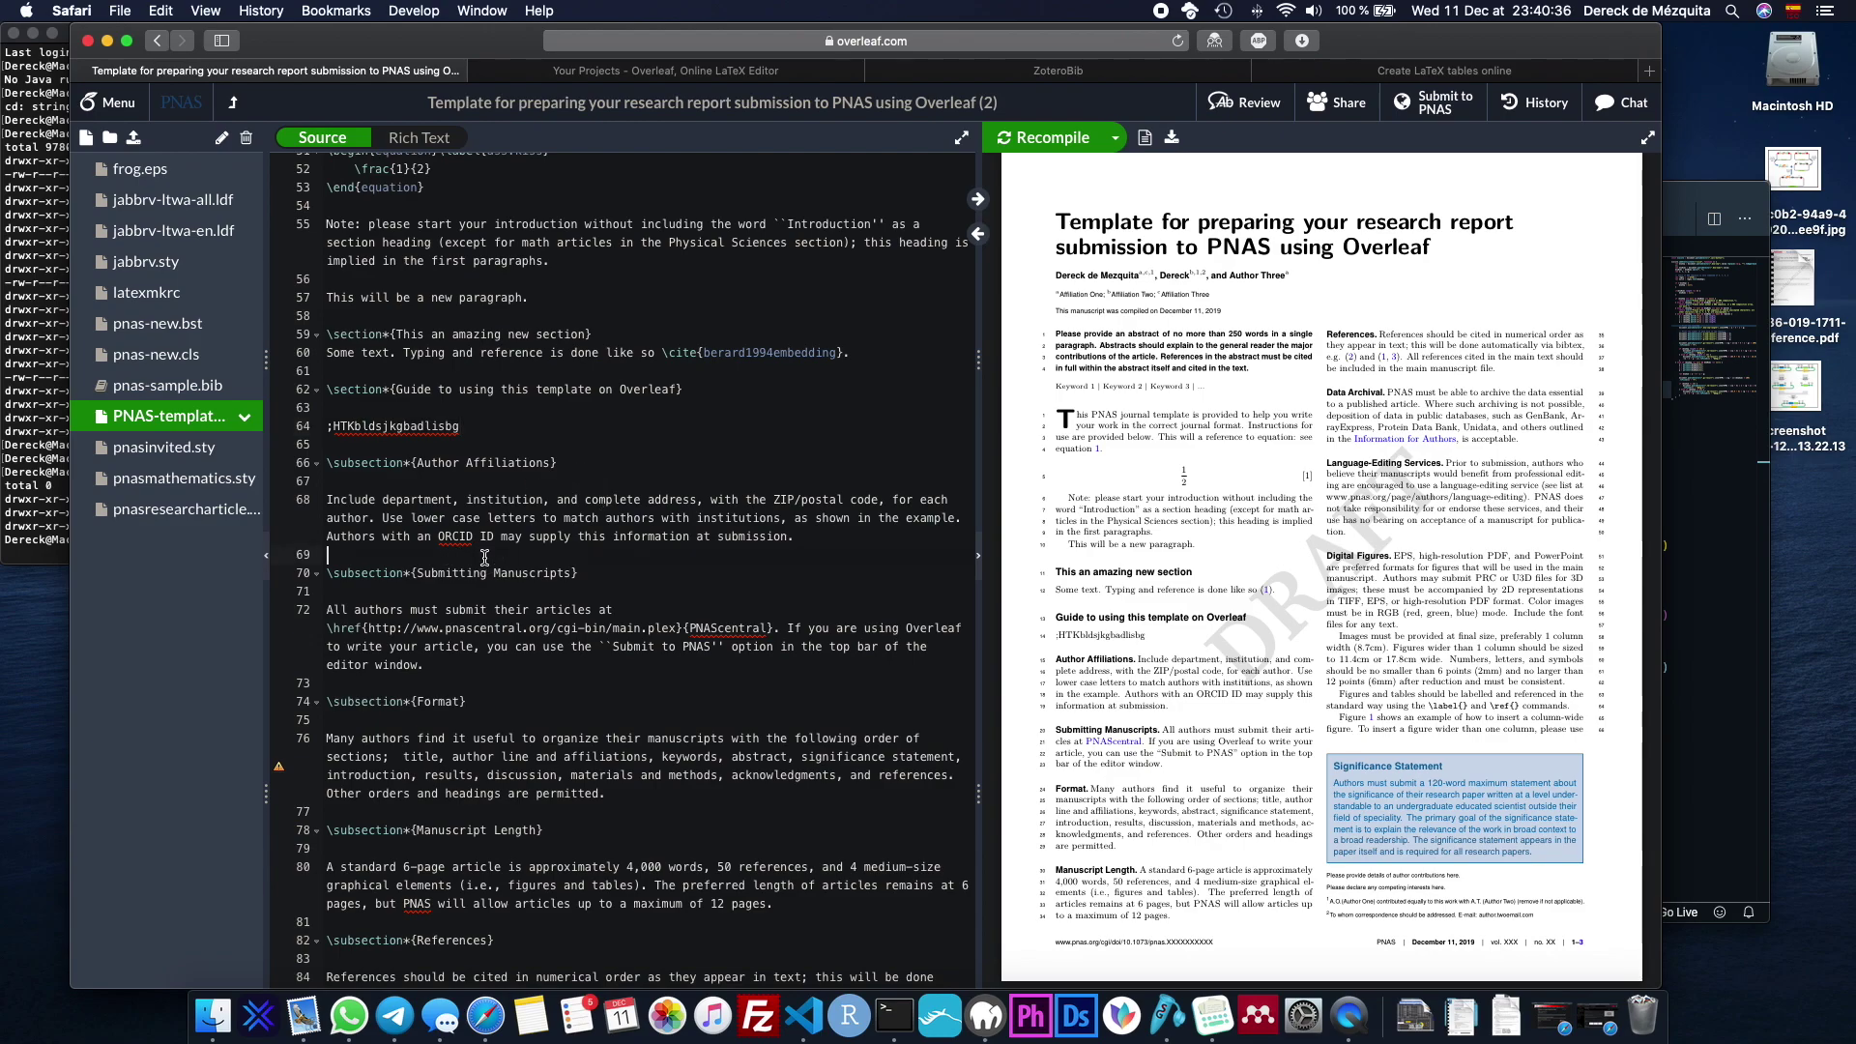
{"action": "left_click", "coordinate": [690, 77]}
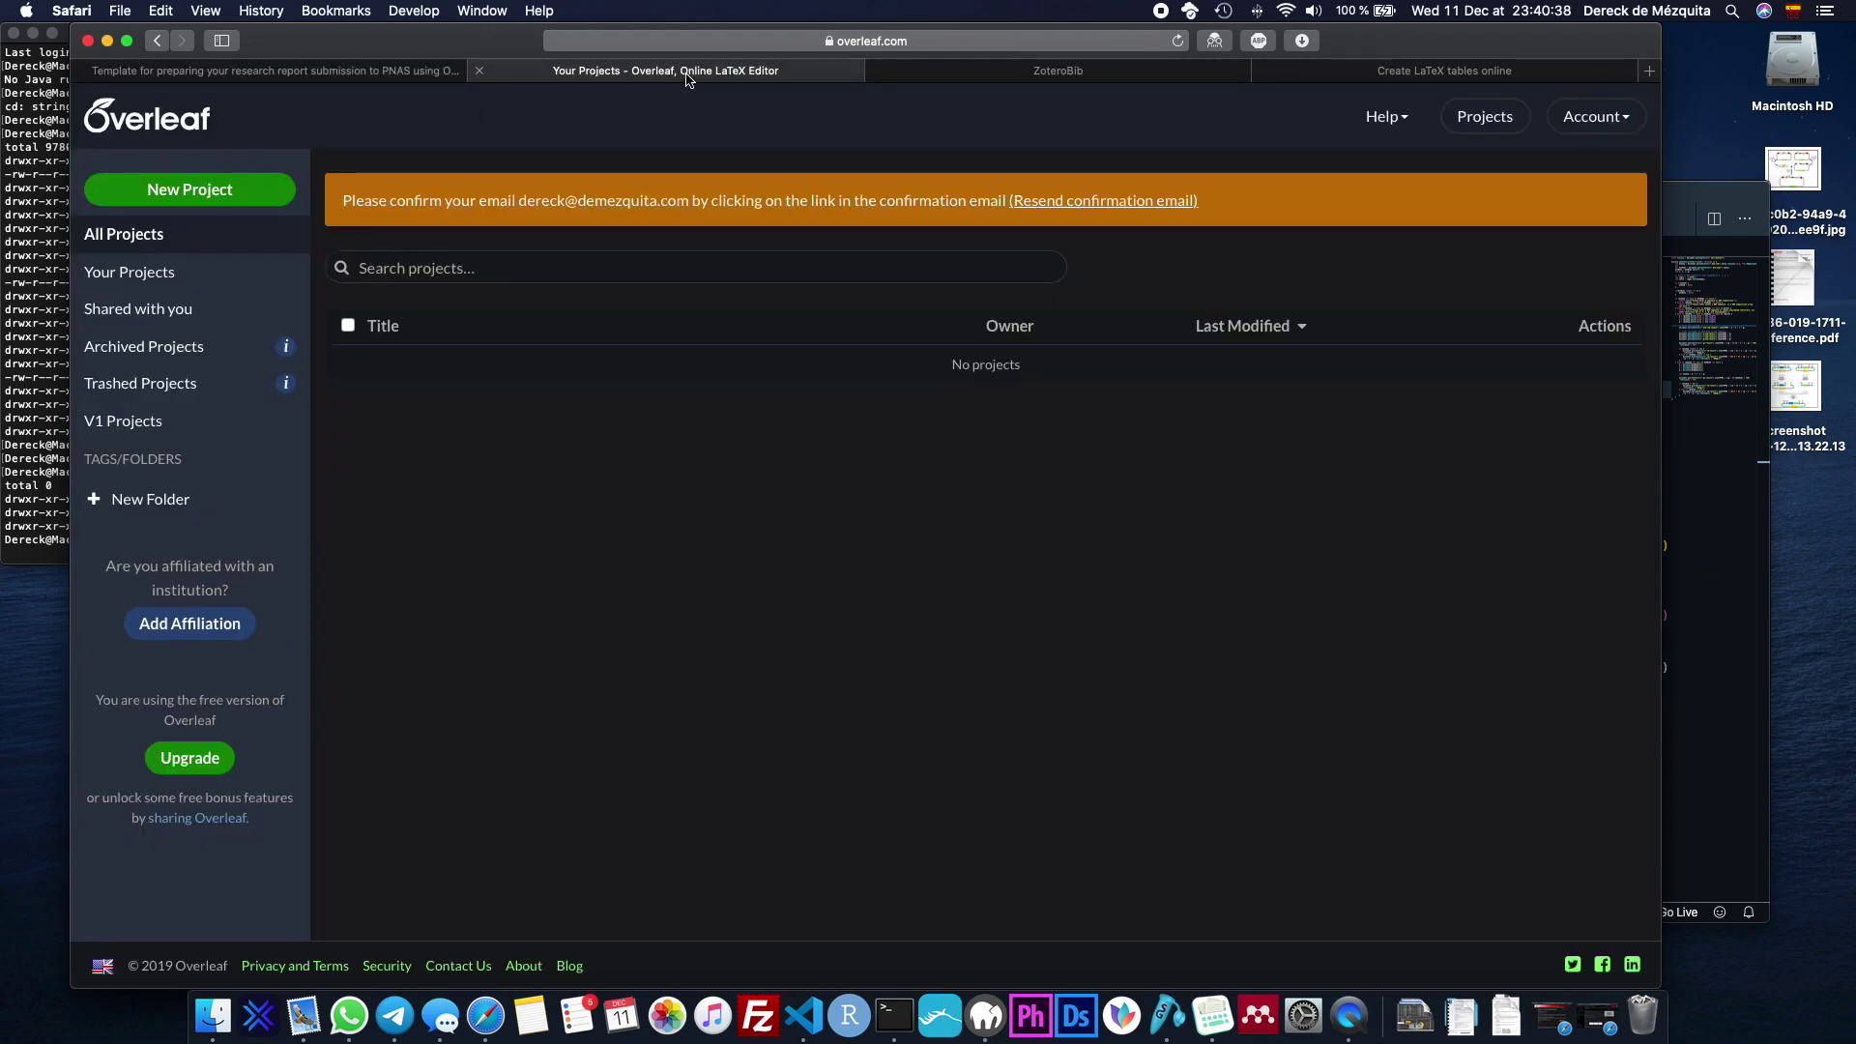
{"action": "left_click", "coordinate": [1135, 84]}
{"action": "scroll", "coordinate": [1116, 372], "scroll_direction": "up", "scroll_amount": 15}
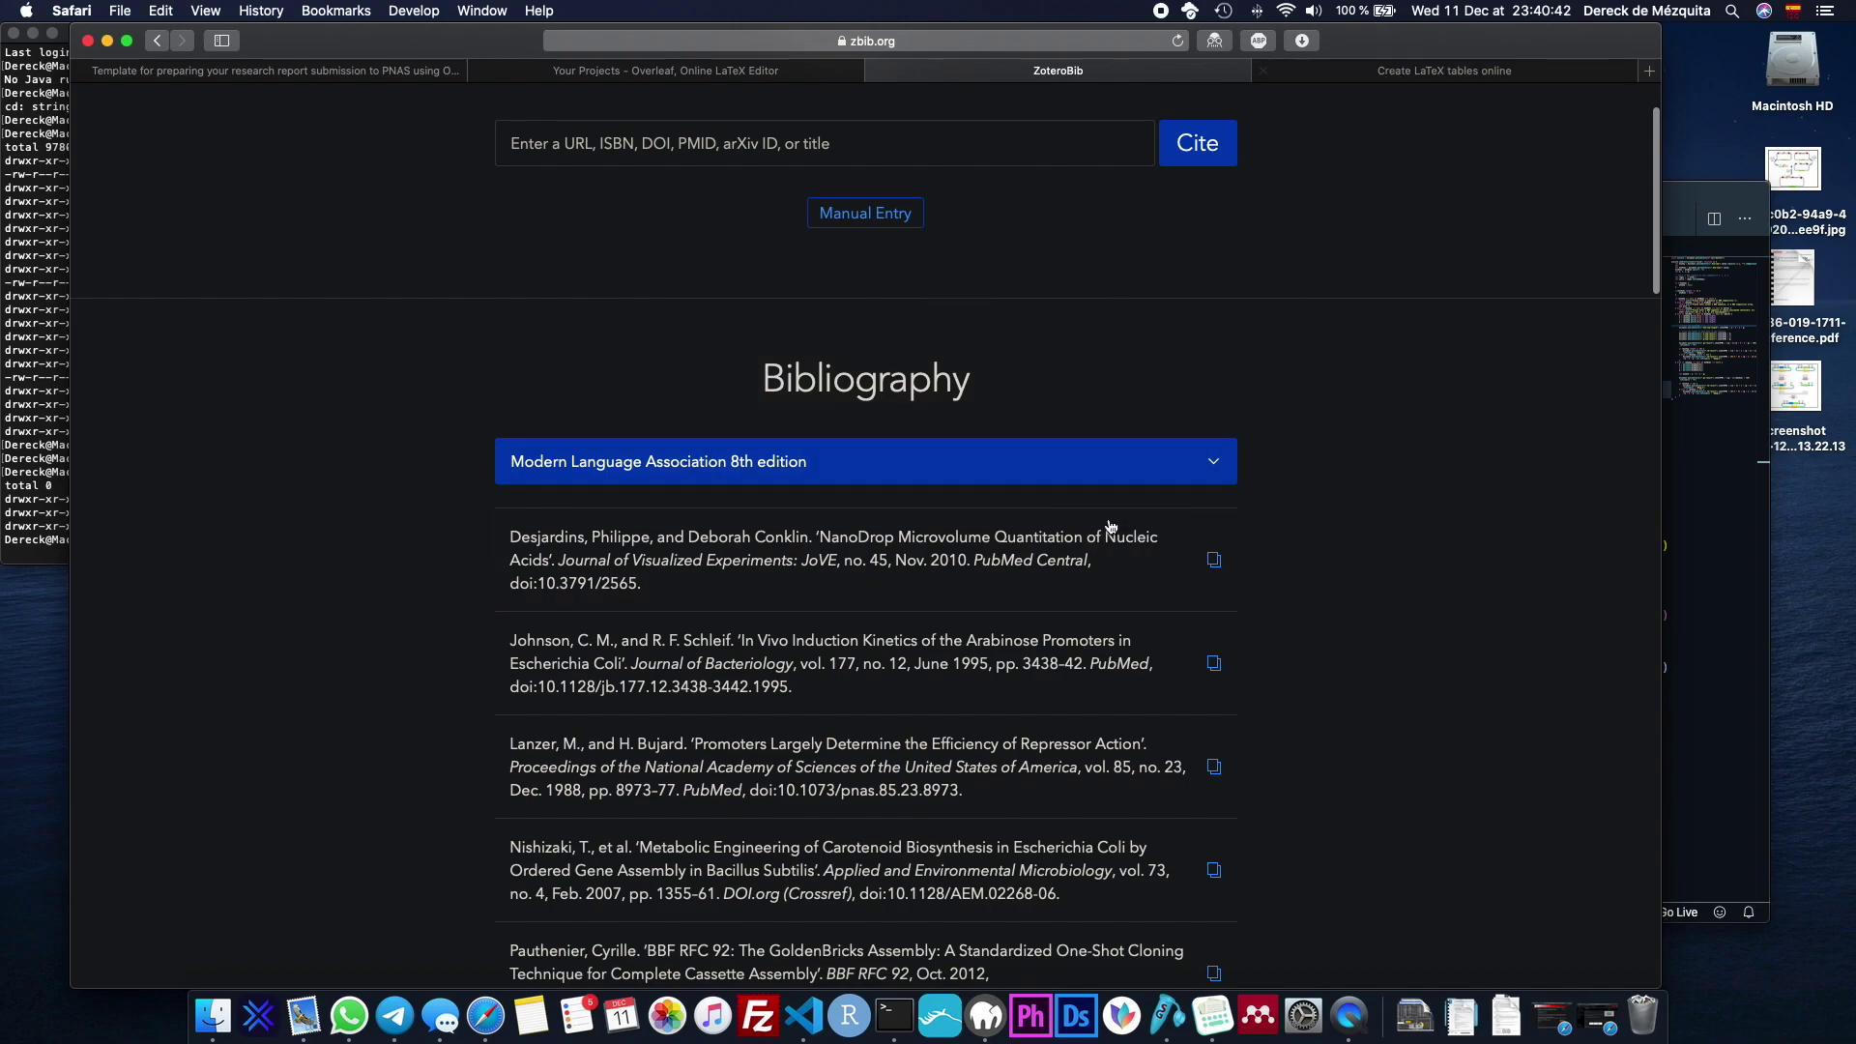
{"action": "scroll", "coordinate": [1445, 143], "scroll_direction": "down", "scroll_amount": 2}
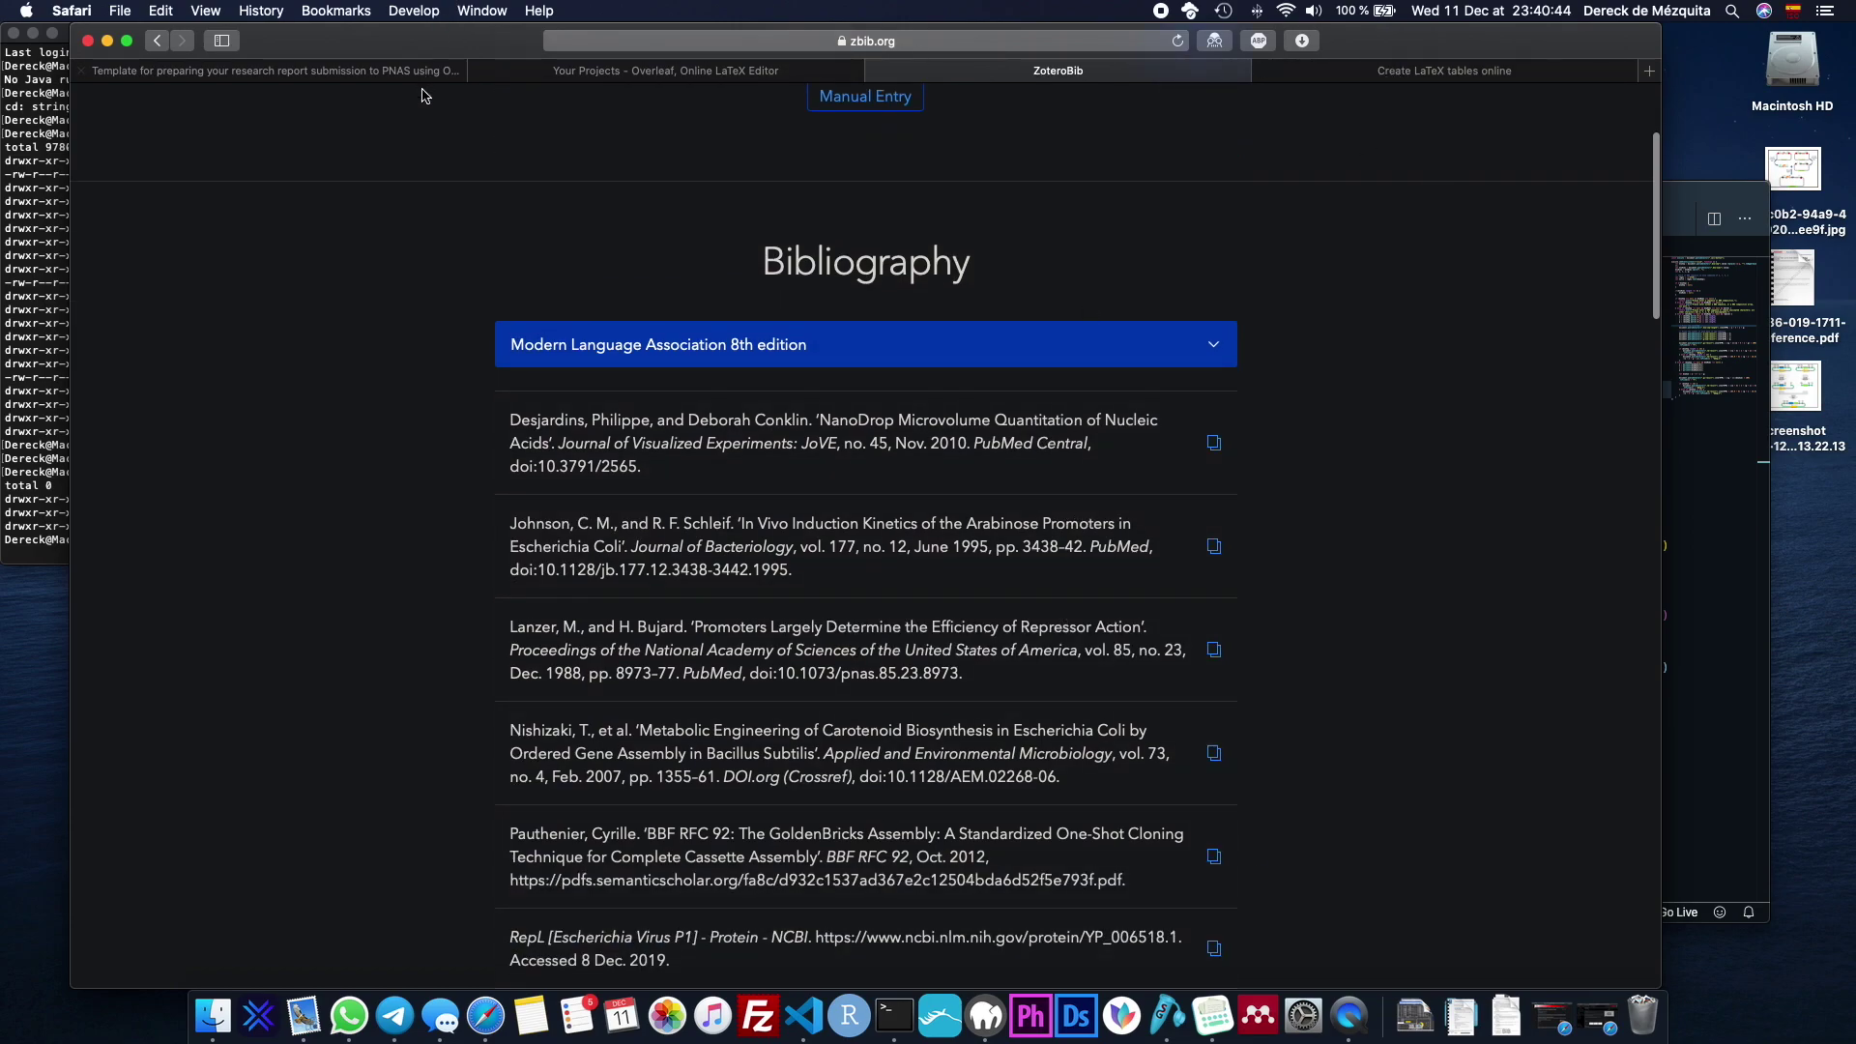
{"action": "left_click", "coordinate": [366, 72]}
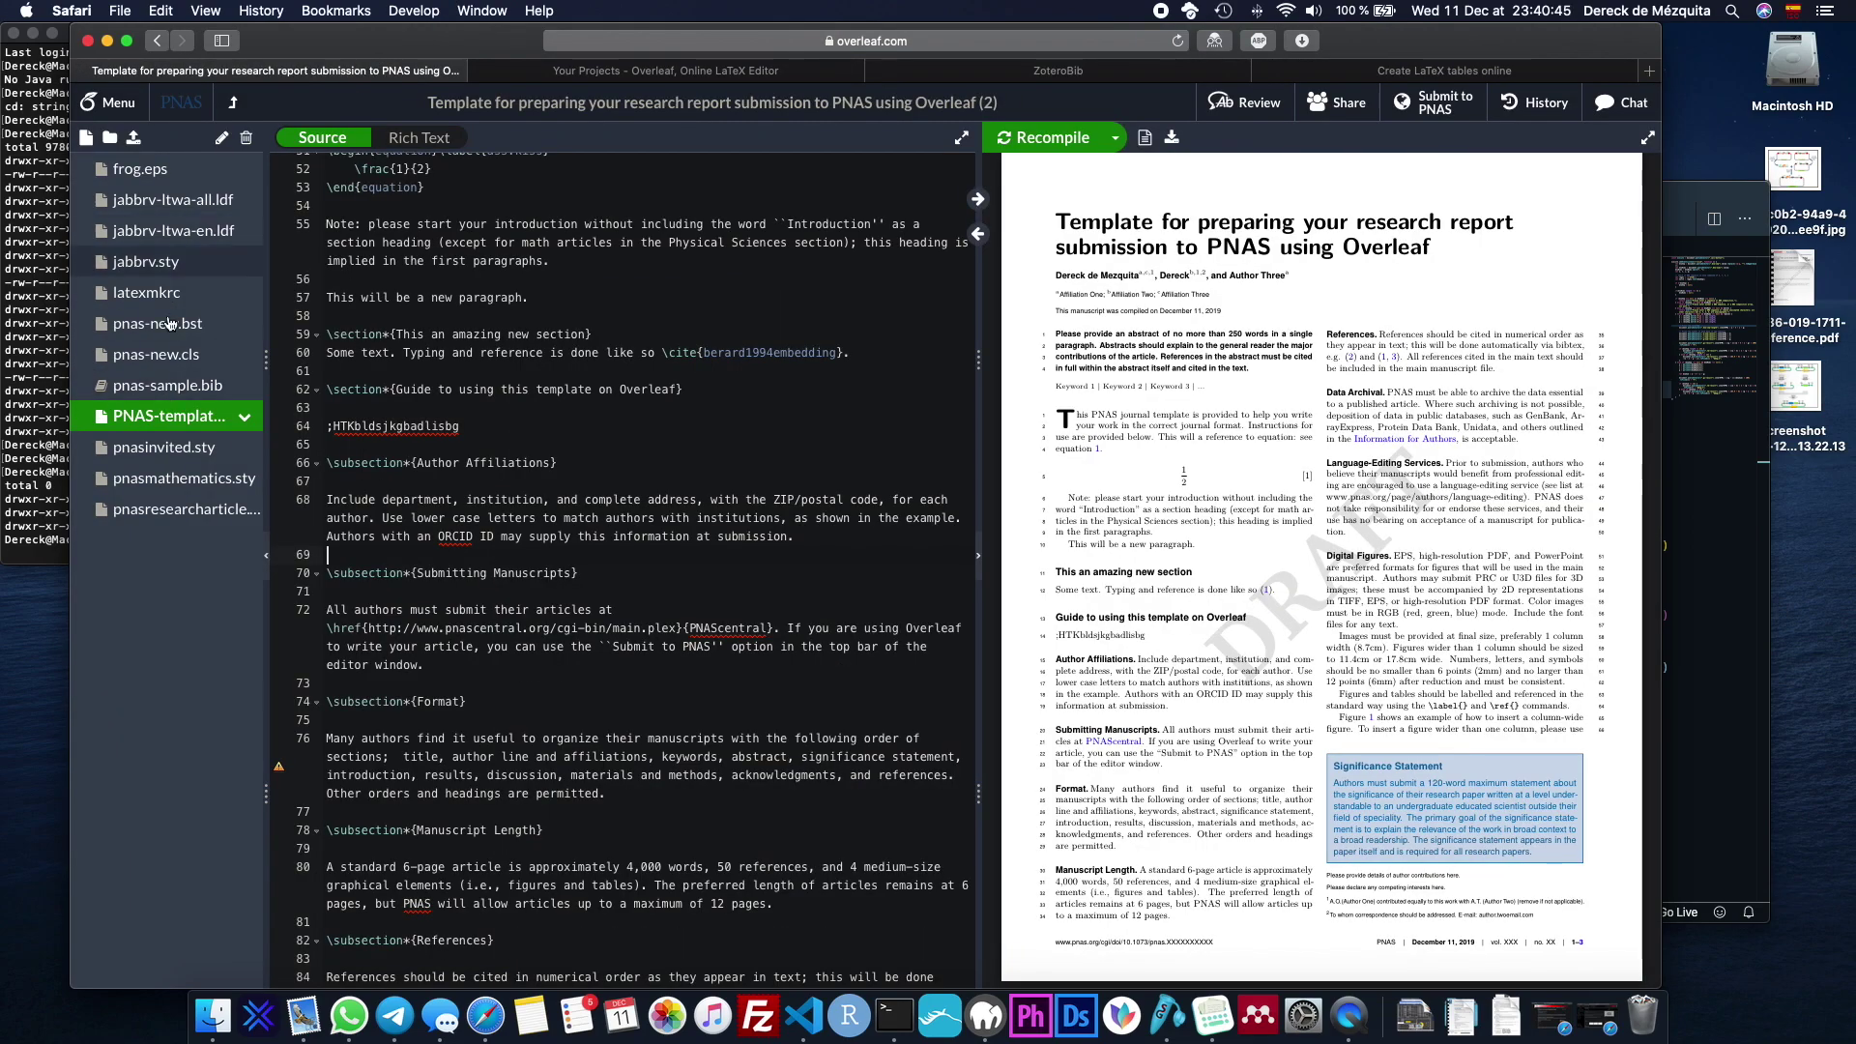
Glance at pnas-sample.bib, then open pnas-new.cls and search it for 'watermark'.
{"action": "left_click", "coordinate": [181, 385]}
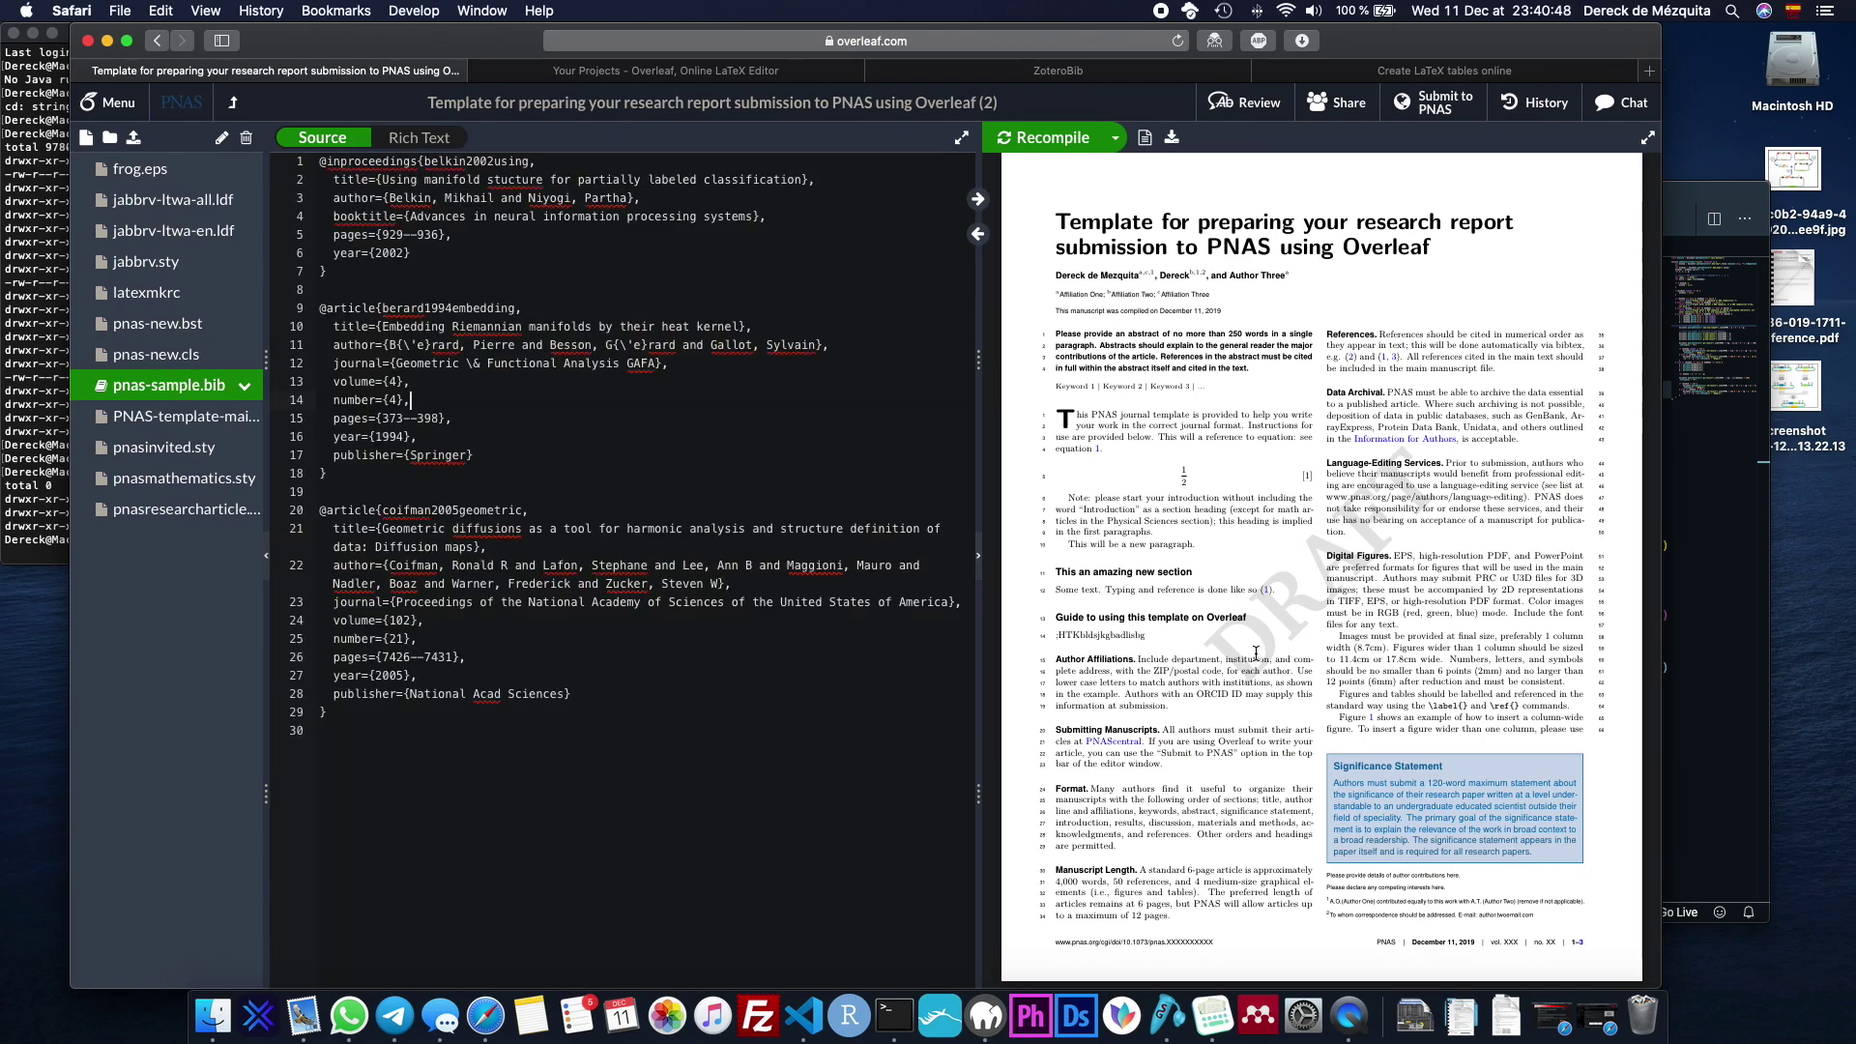
{"action": "left_click_drag", "start_coordinate": [1237, 658], "coordinate": [1279, 629]}
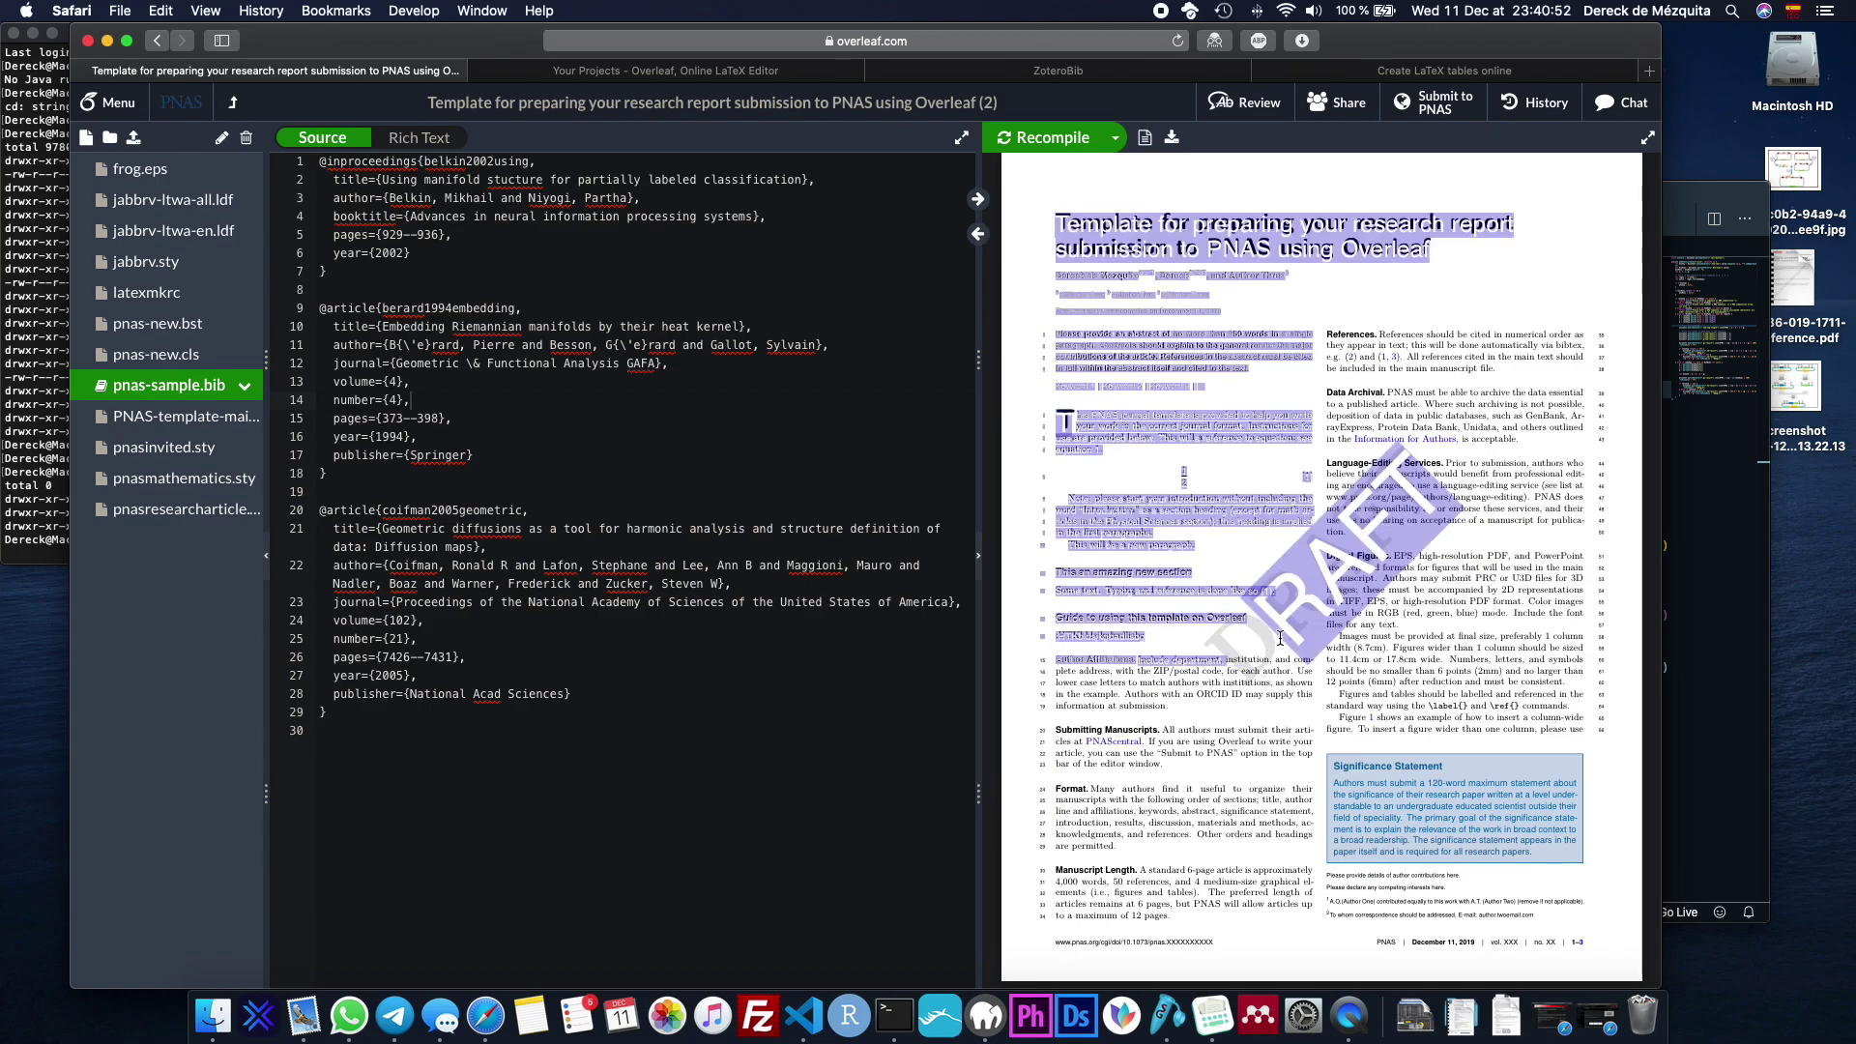
{"action": "left_click", "coordinate": [178, 356]}
{"action": "key", "text": "super+f"}
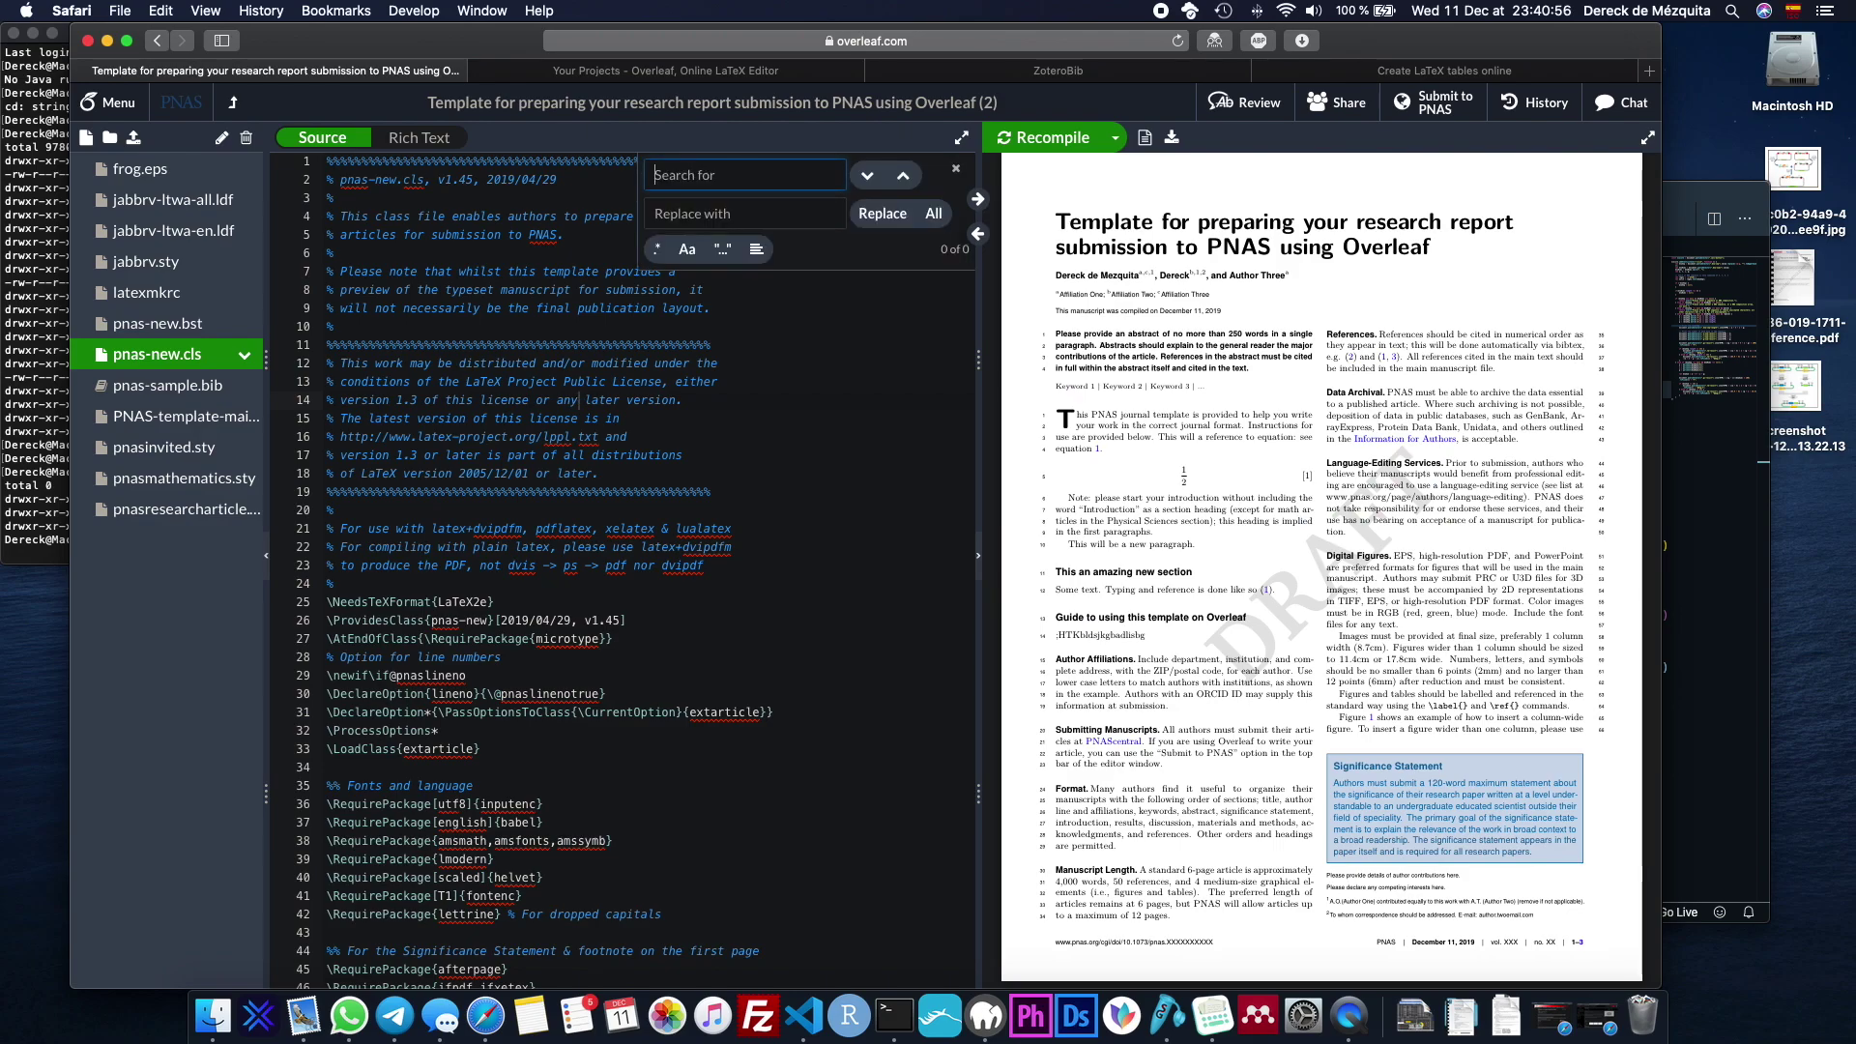
{"action": "type", "text": "water"}
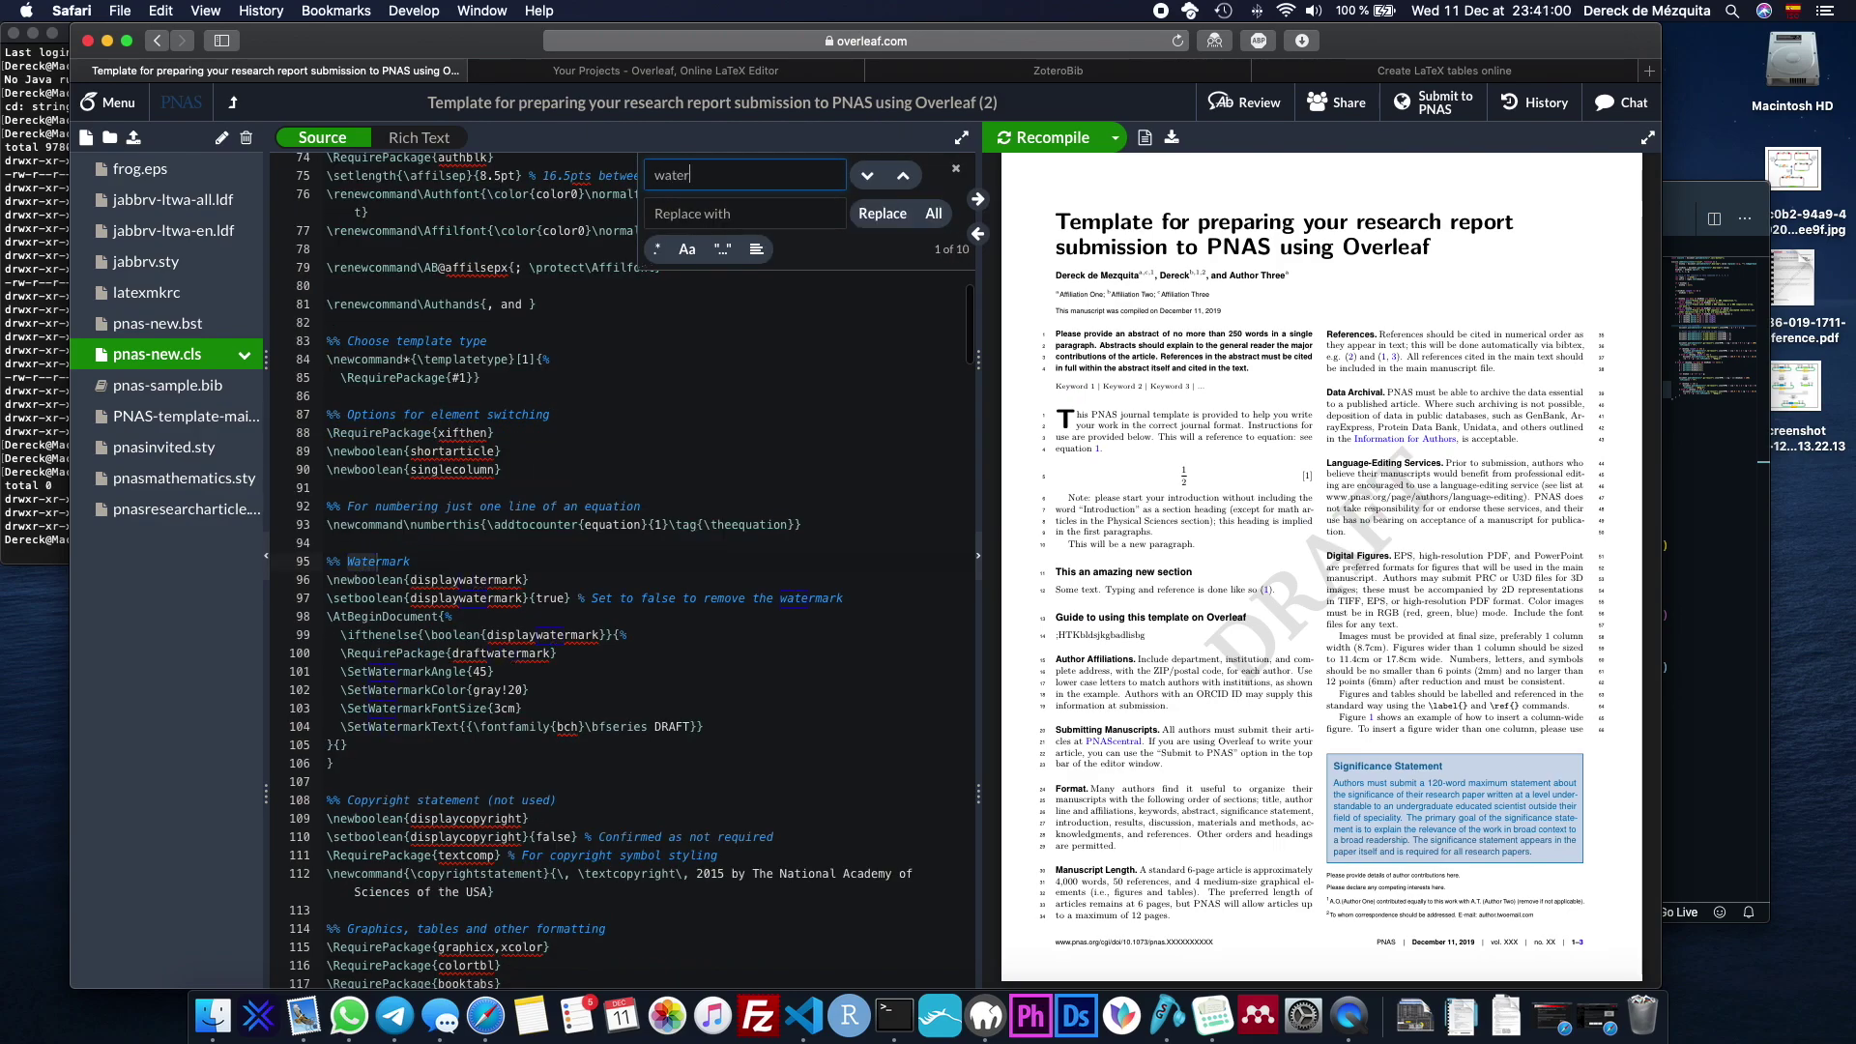
{"action": "type", "text": "mark"}
Select the Watermark code block in pnas-new.cls and delete it.
{"action": "left_click", "coordinate": [483, 545]}
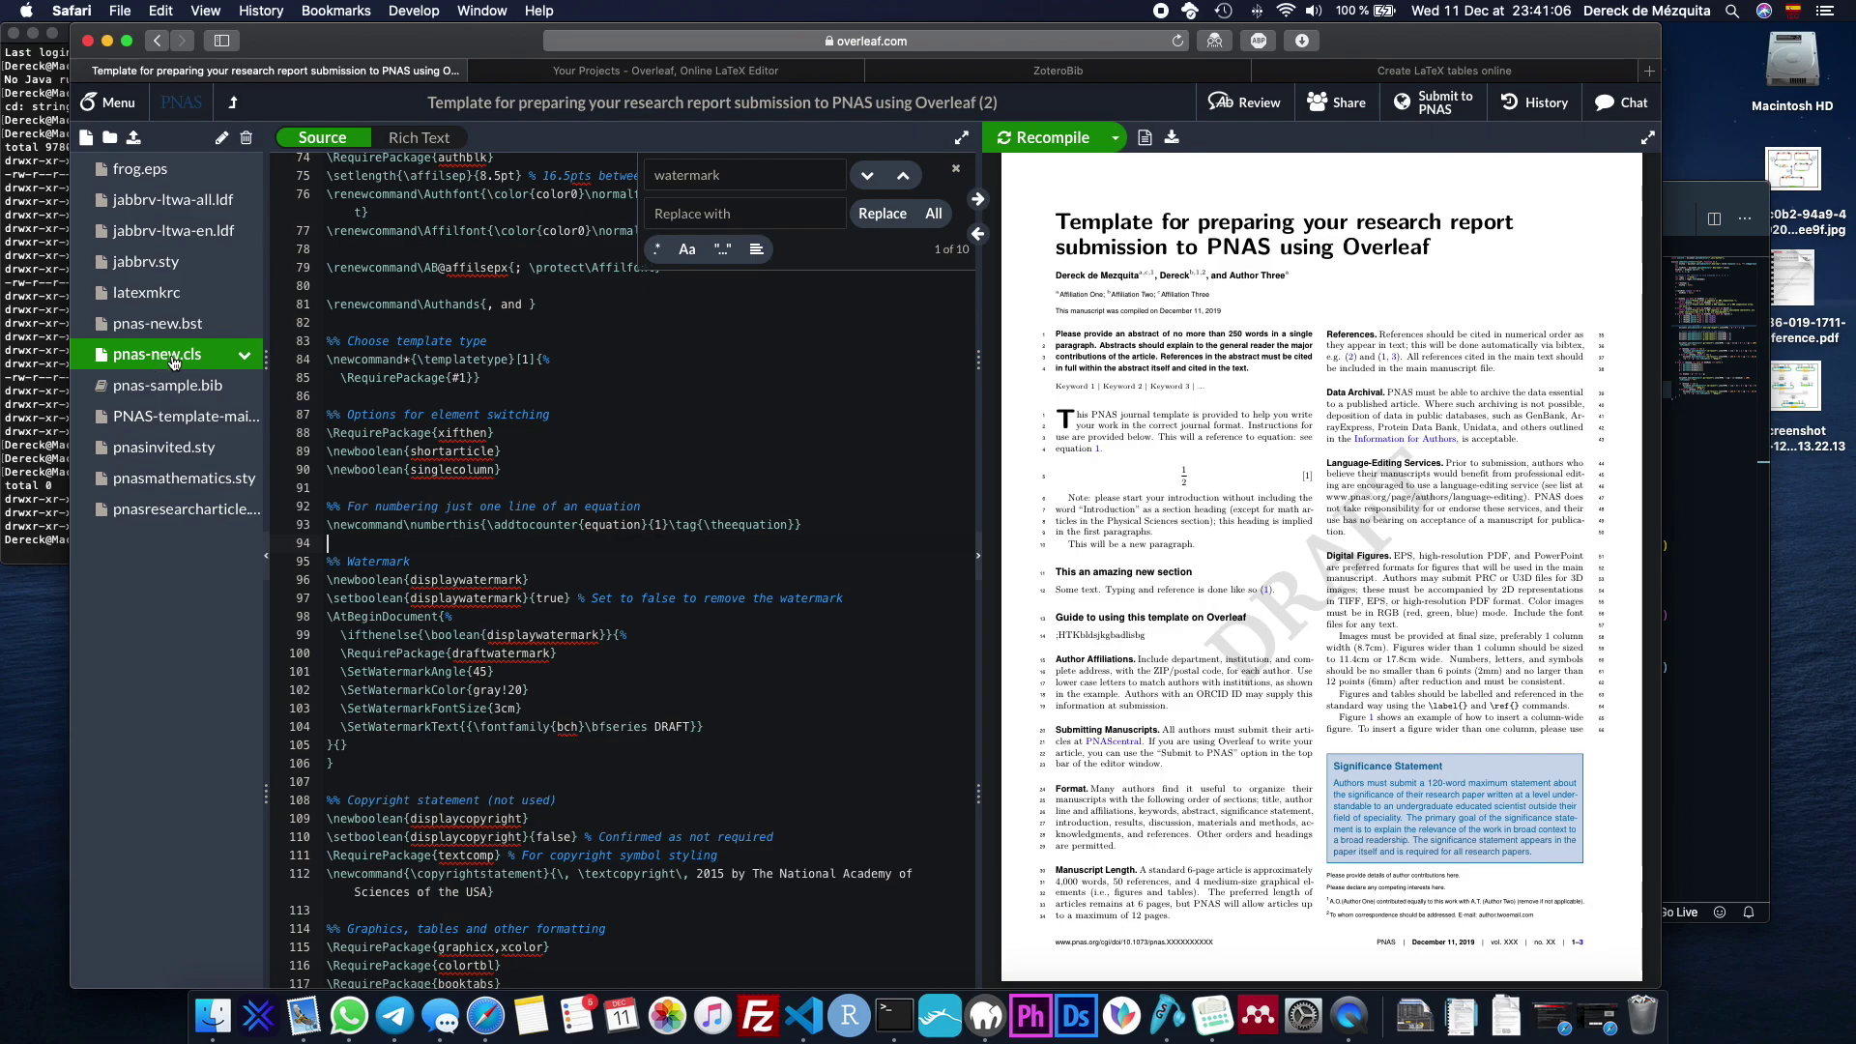
{"action": "key", "text": "Escape"}
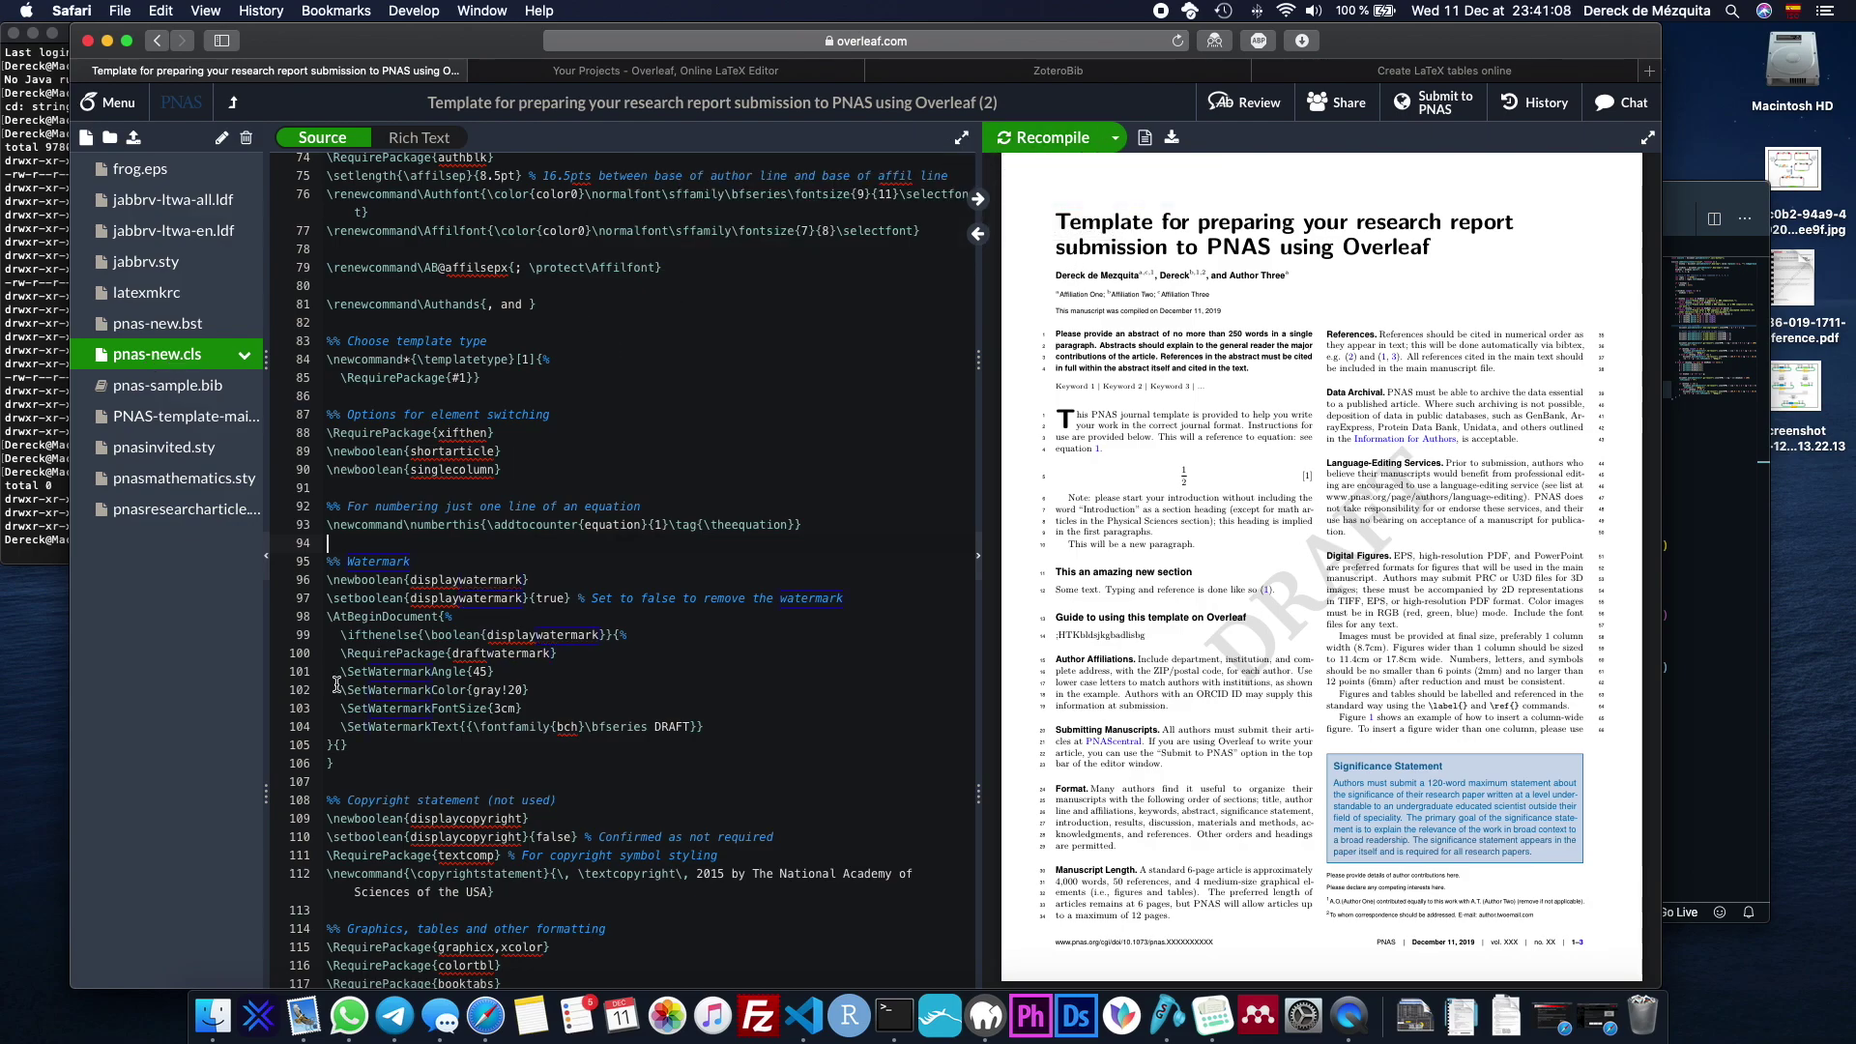
{"action": "left_click_drag", "start_coordinate": [352, 750], "coordinate": [267, 570]}
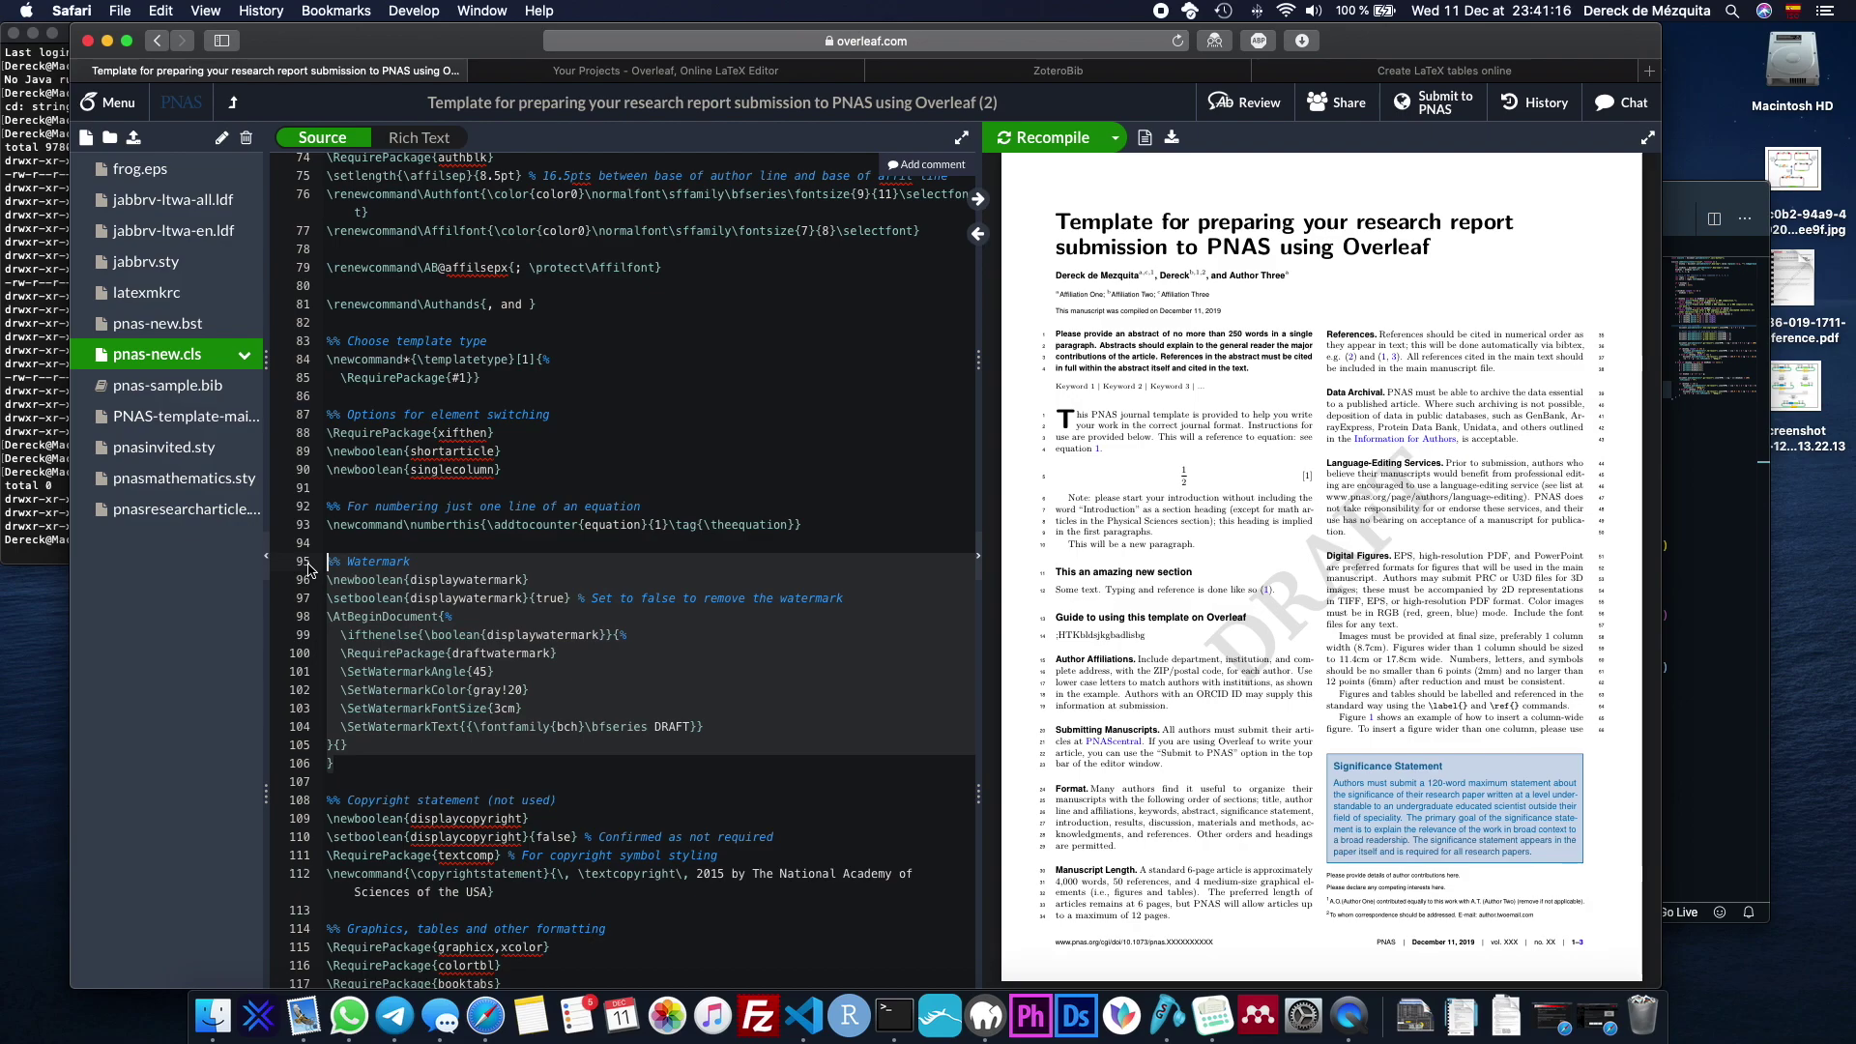
{"action": "key", "text": "BackSpace"}
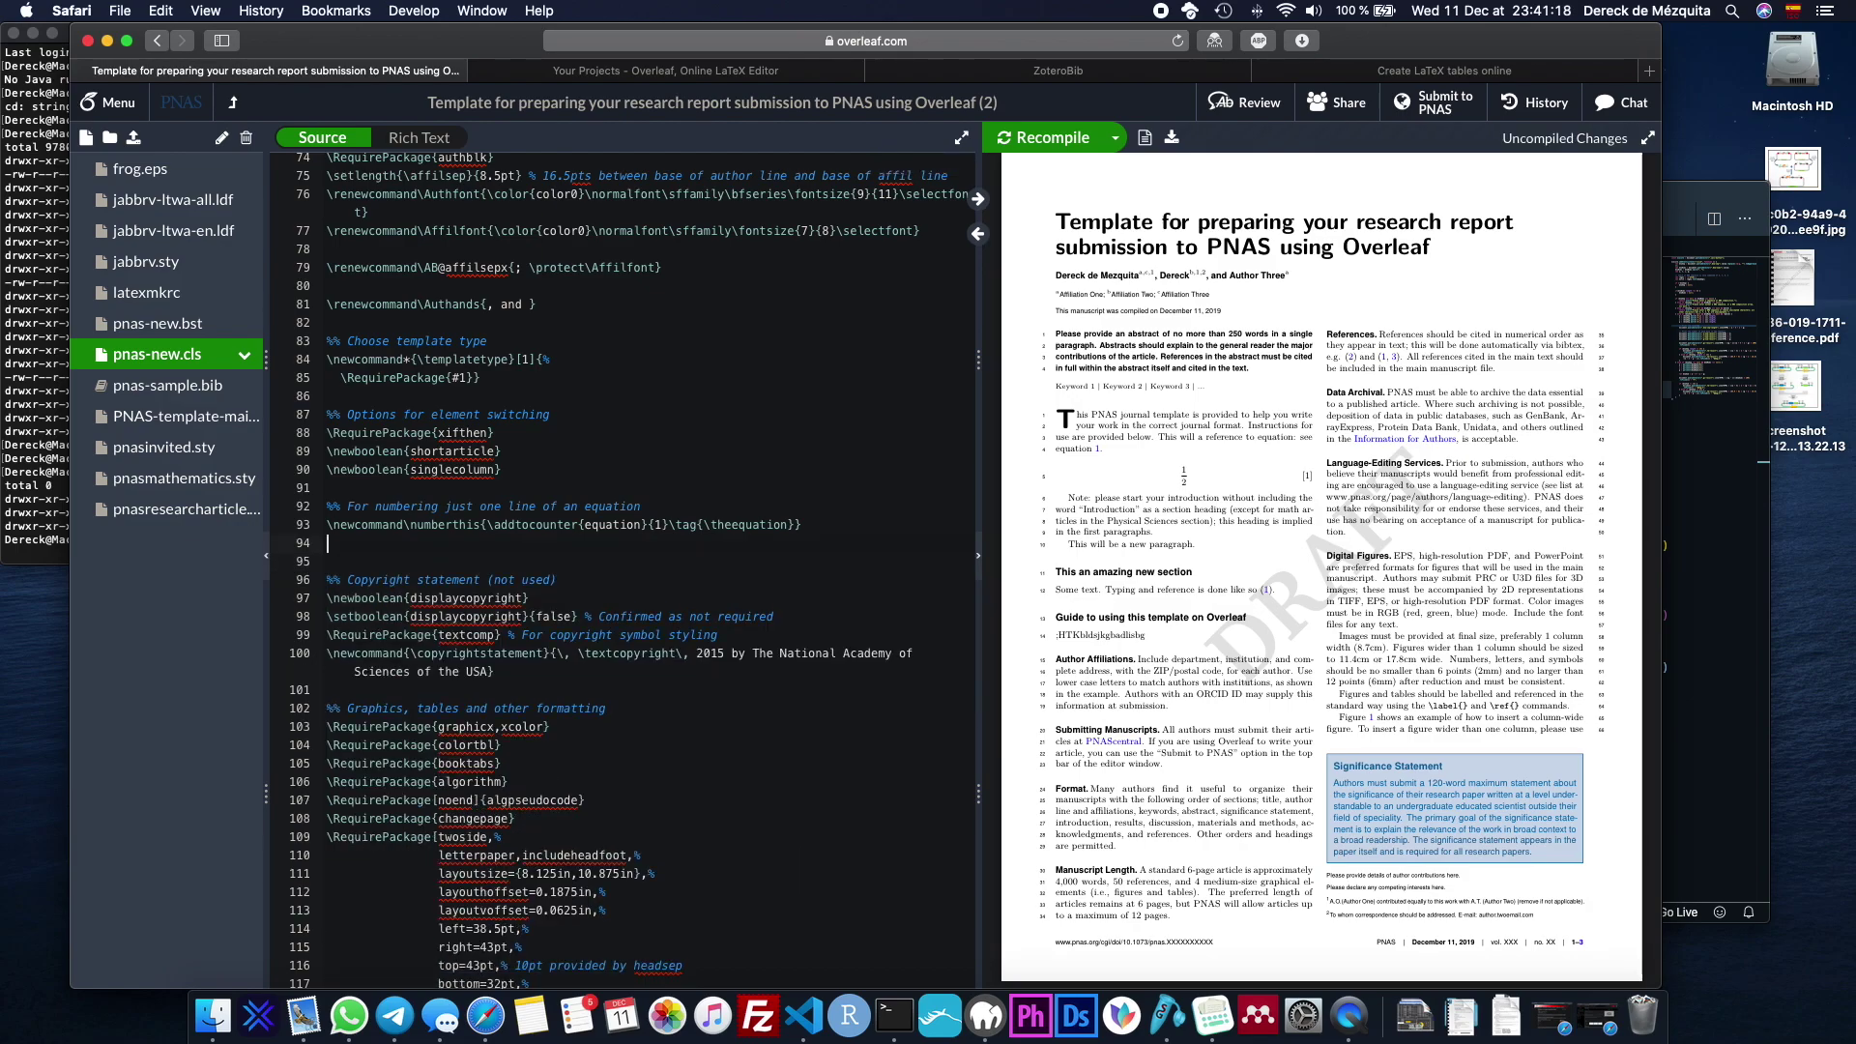
Recompile so the PDF drops the DRAFT watermark, then open pnas-sample.bib.
{"action": "left_click", "coordinate": [1058, 136]}
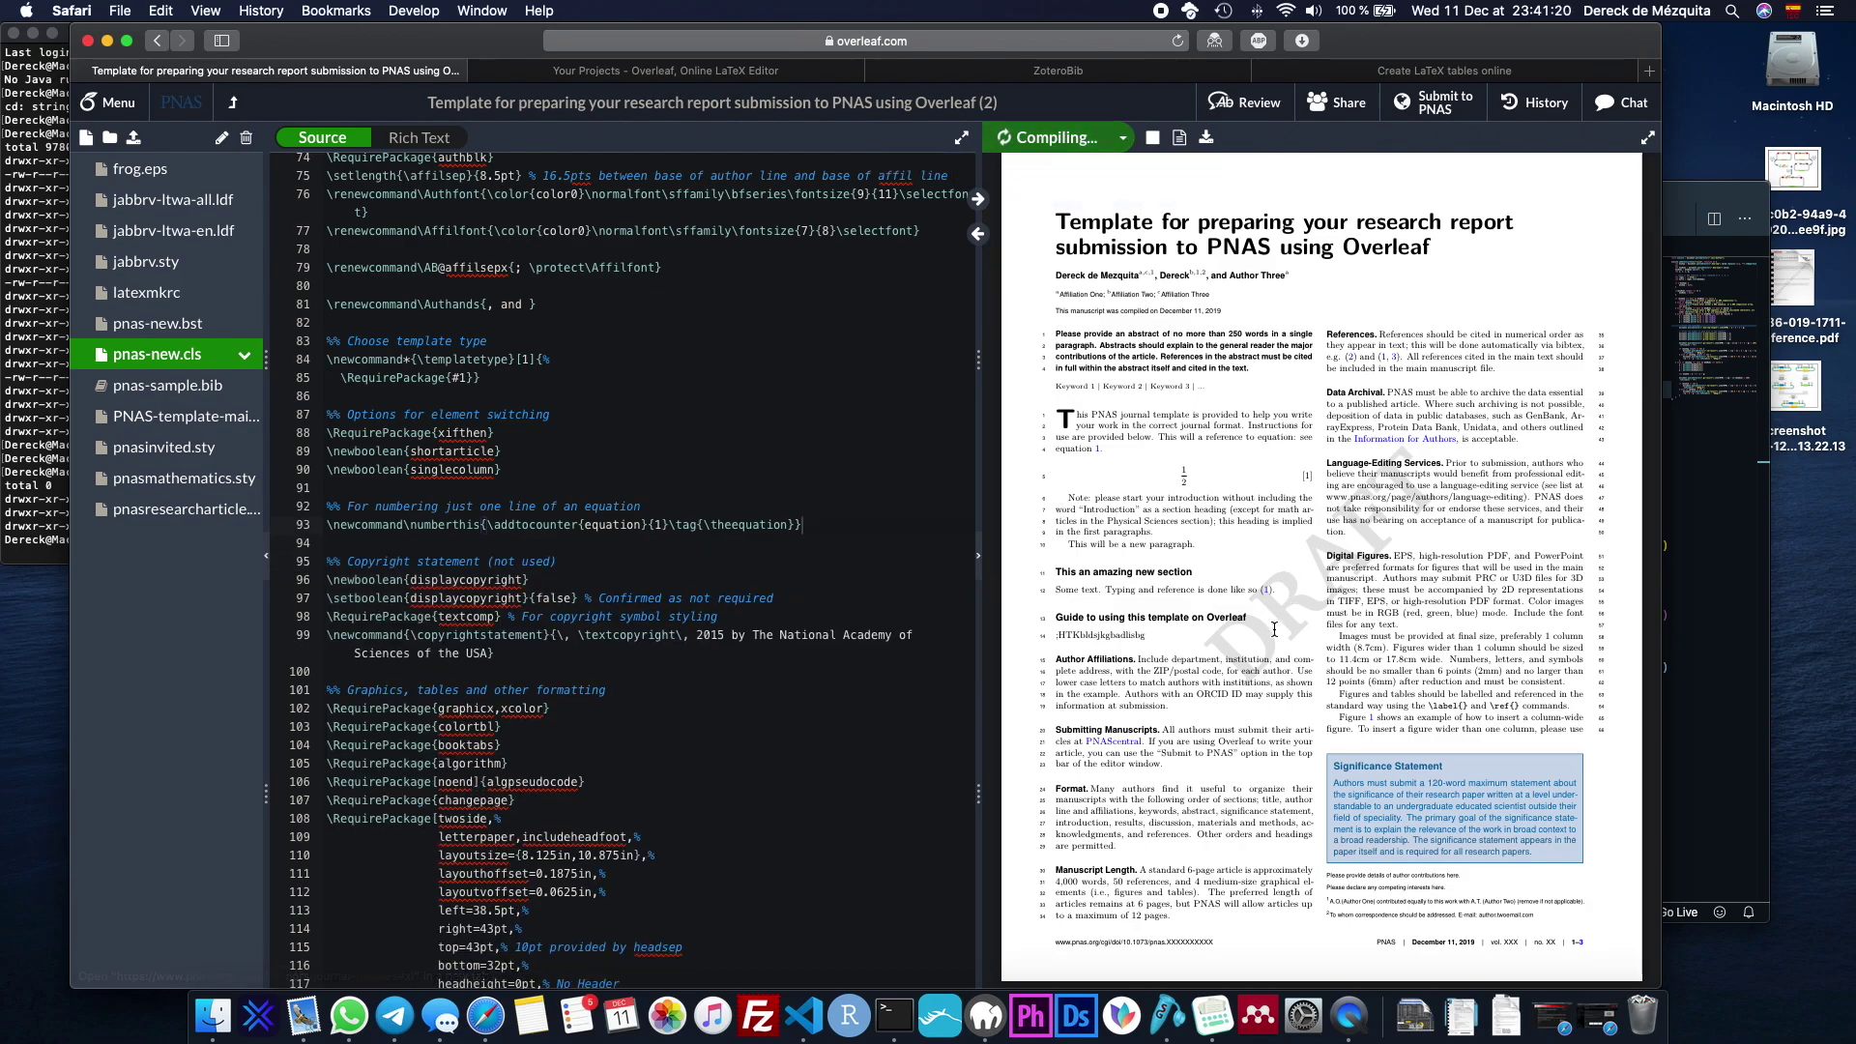
{"action": "left_click_drag", "start_coordinate": [1478, 446], "coordinate": [1417, 496]}
{"action": "left_click", "coordinate": [1417, 496]}
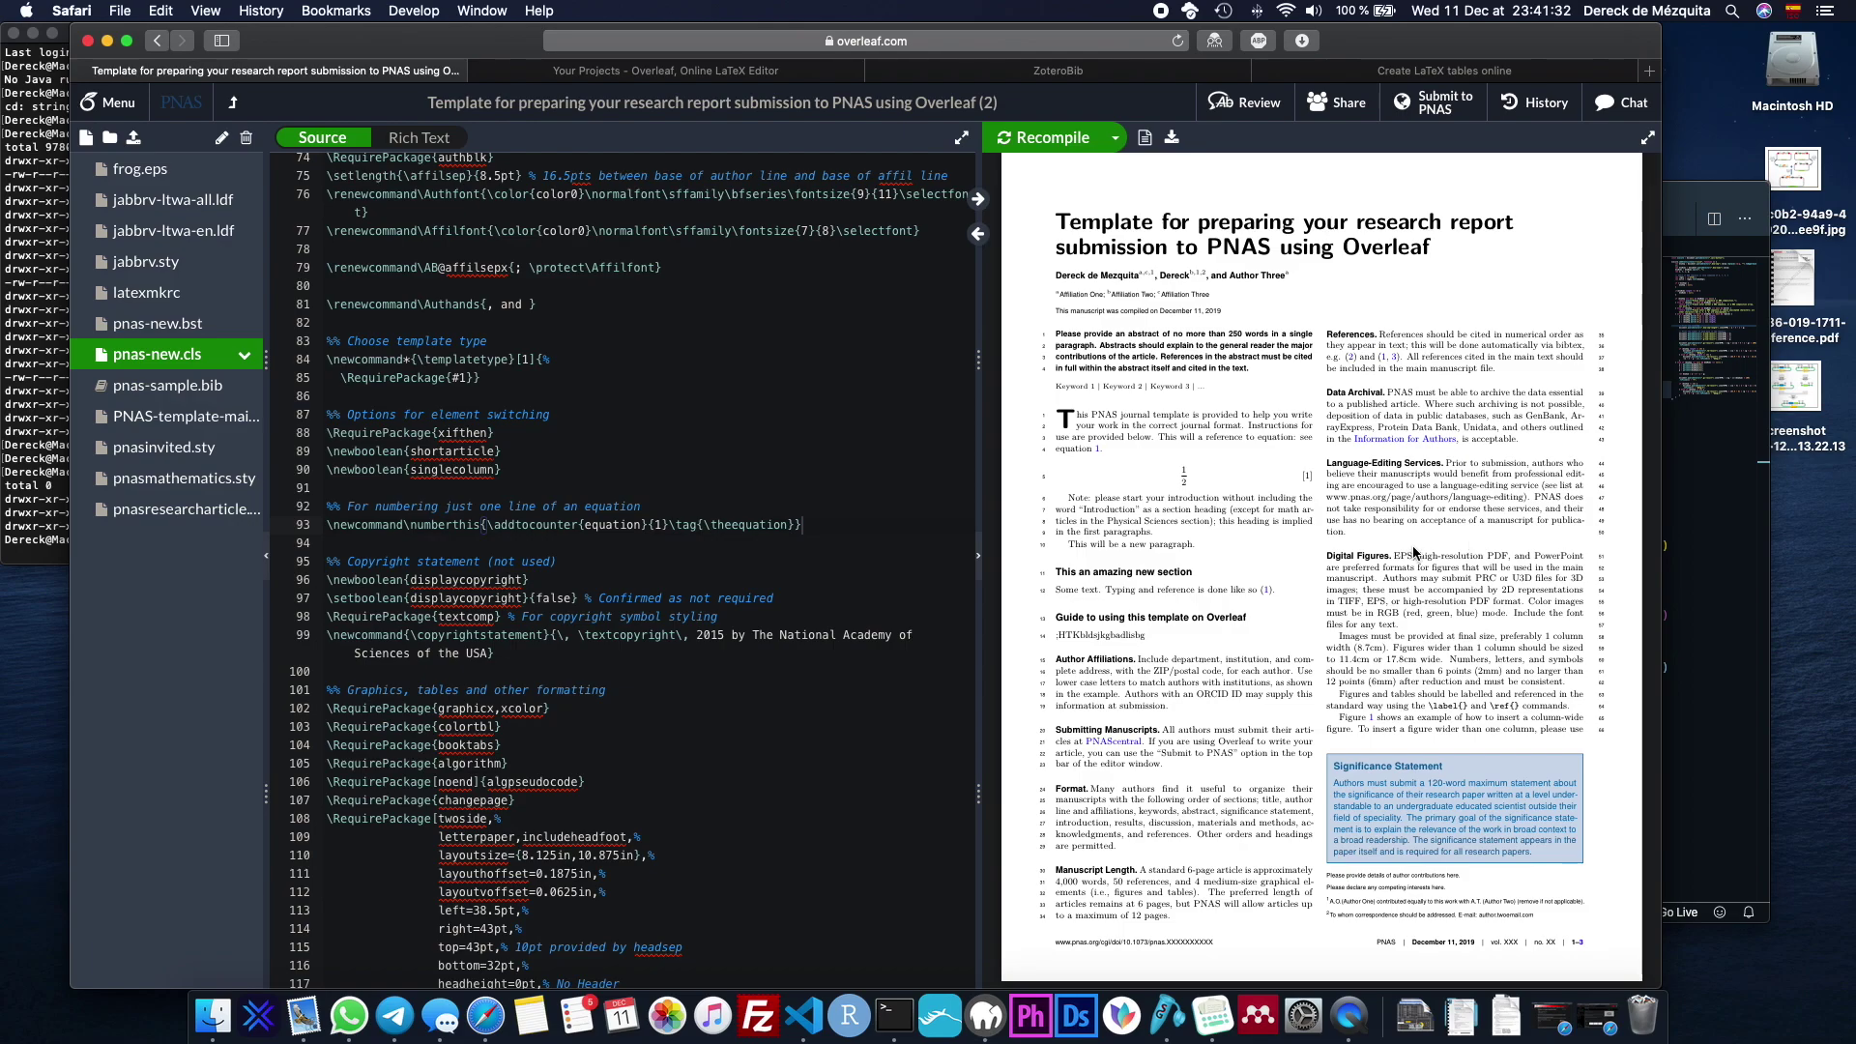
{"action": "left_click", "coordinate": [189, 386]}
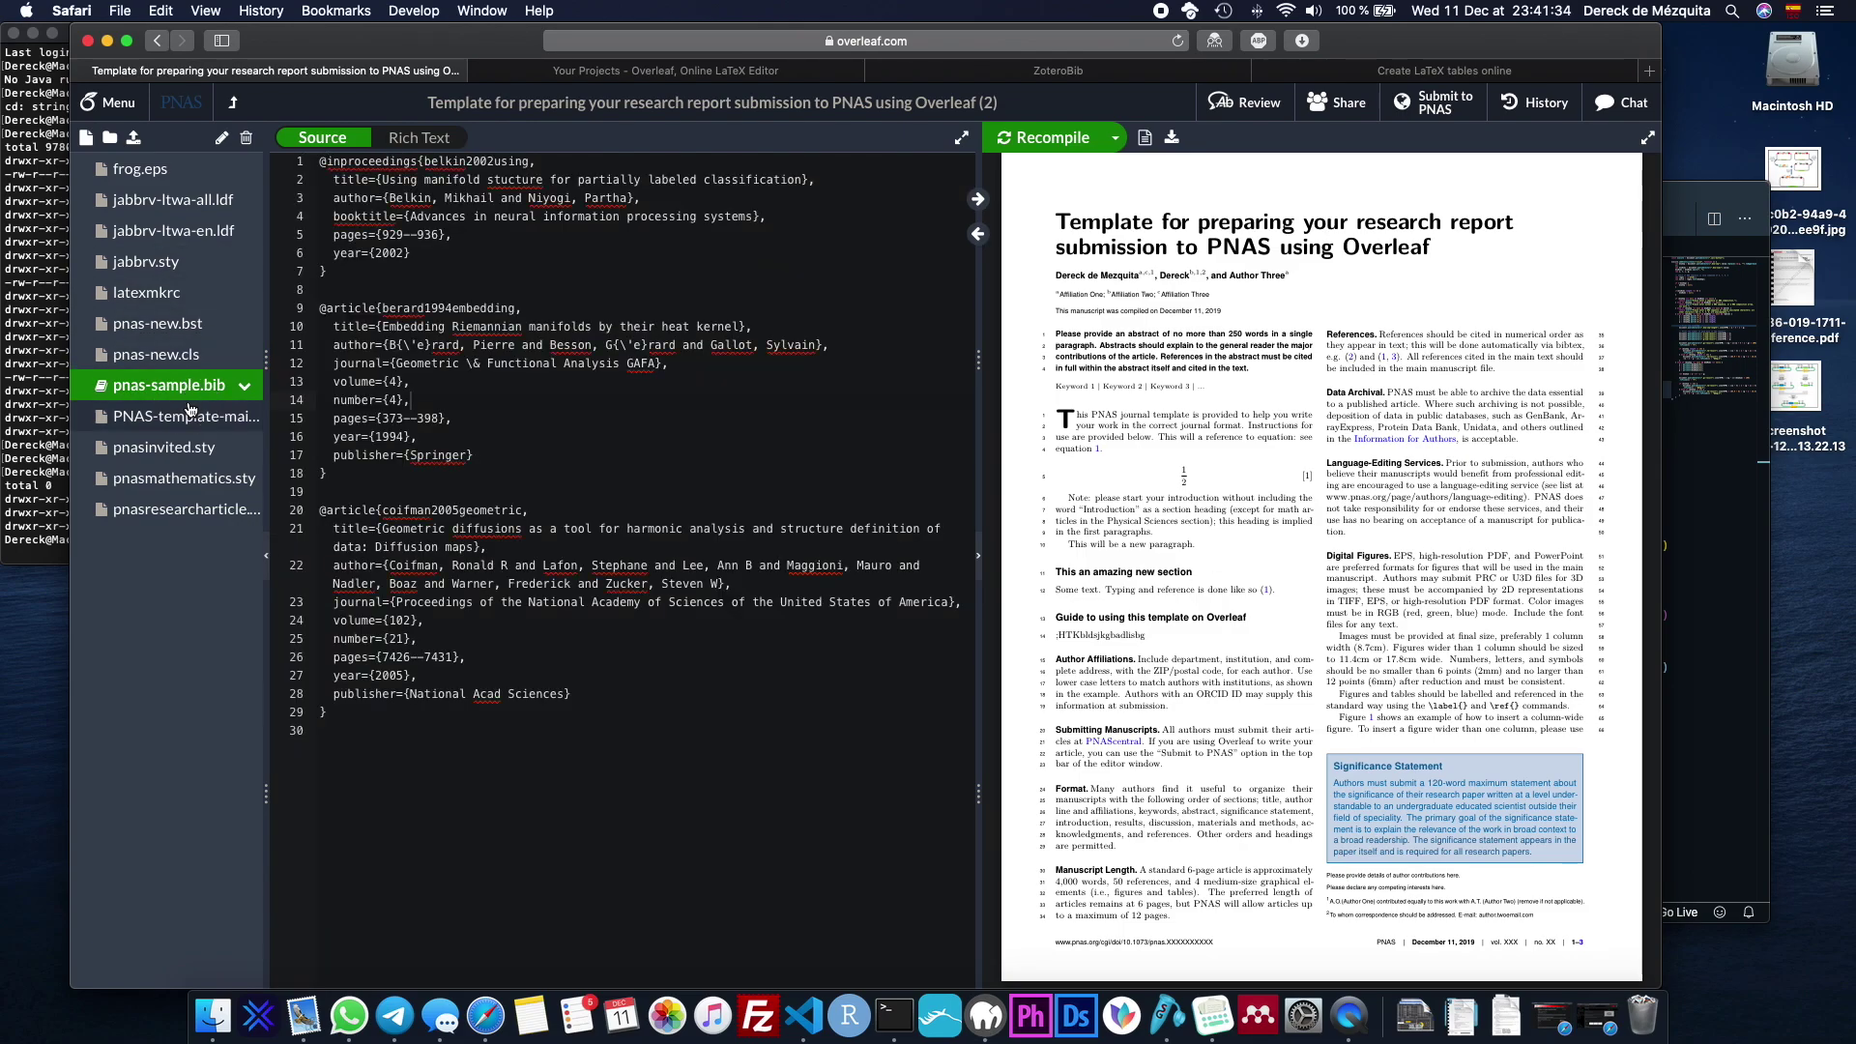
Open PNAS-template-main.tex and scroll through its source back to line 1.
{"action": "left_click", "coordinate": [183, 417]}
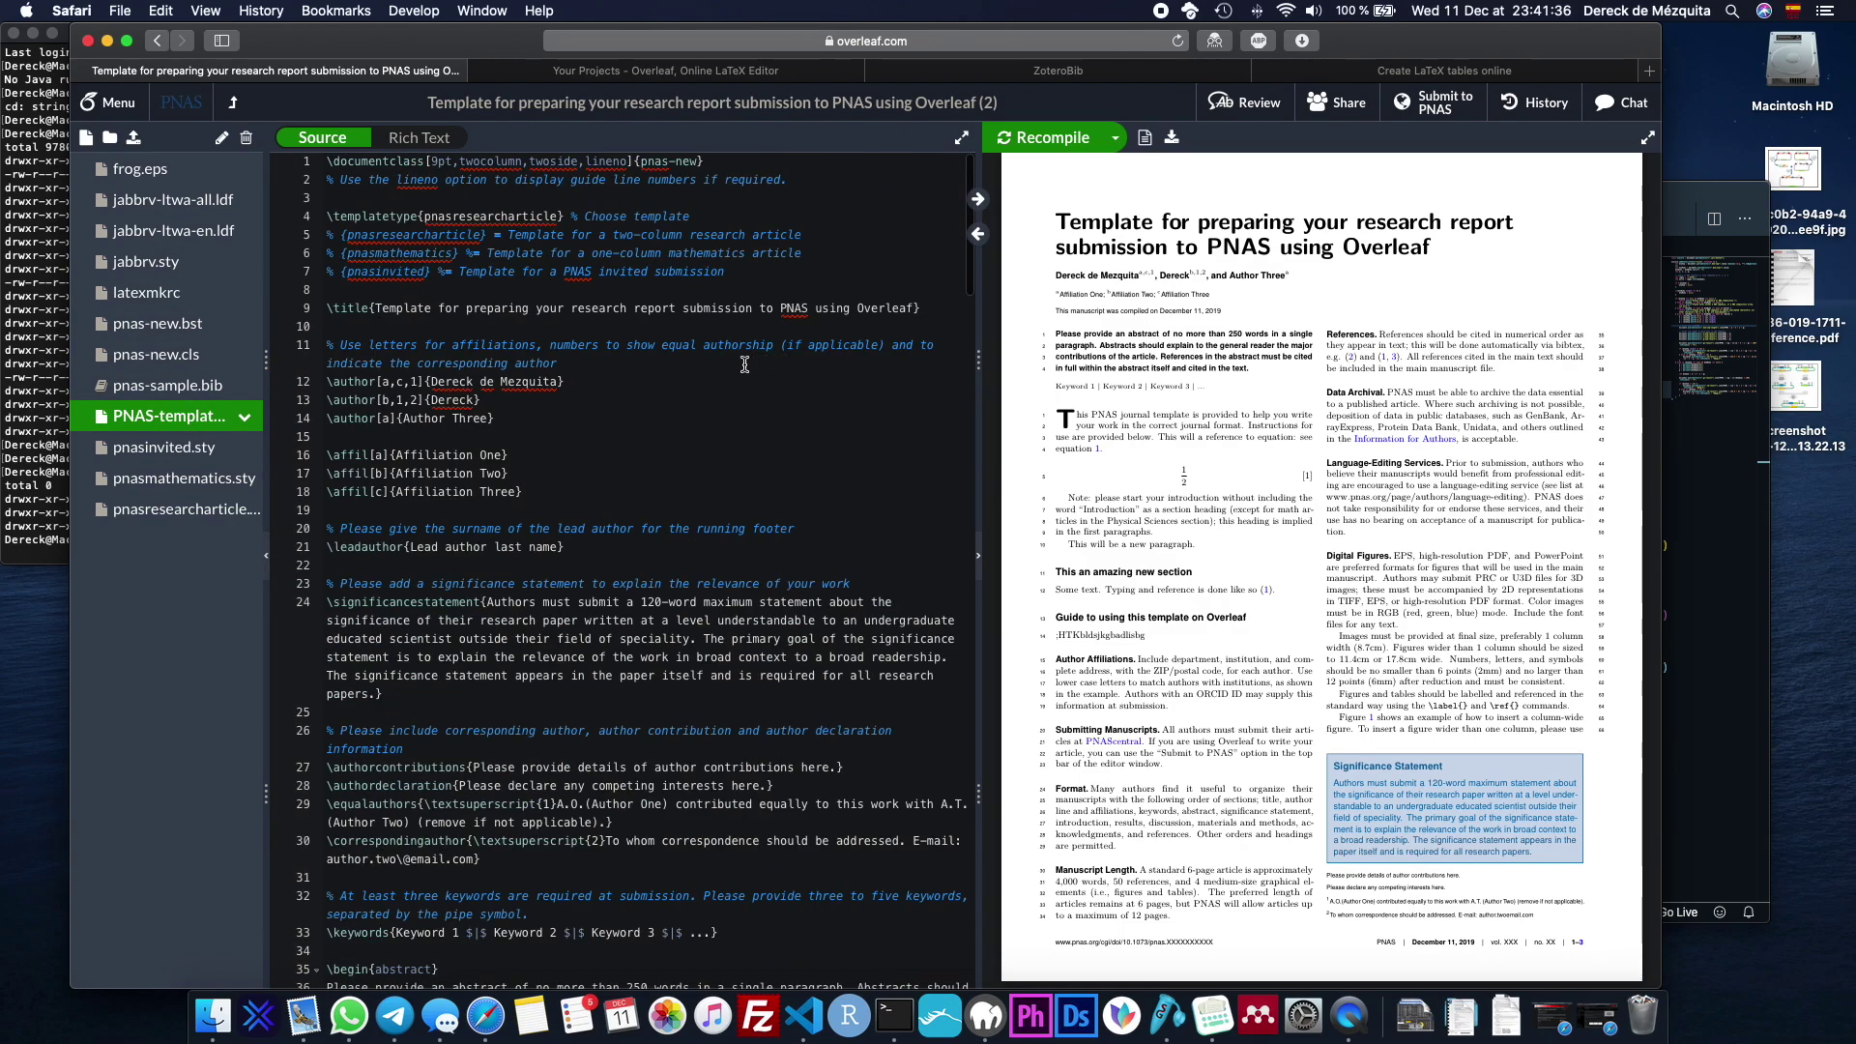
{"action": "scroll", "coordinate": [595, 415], "scroll_direction": "down", "scroll_amount": 15}
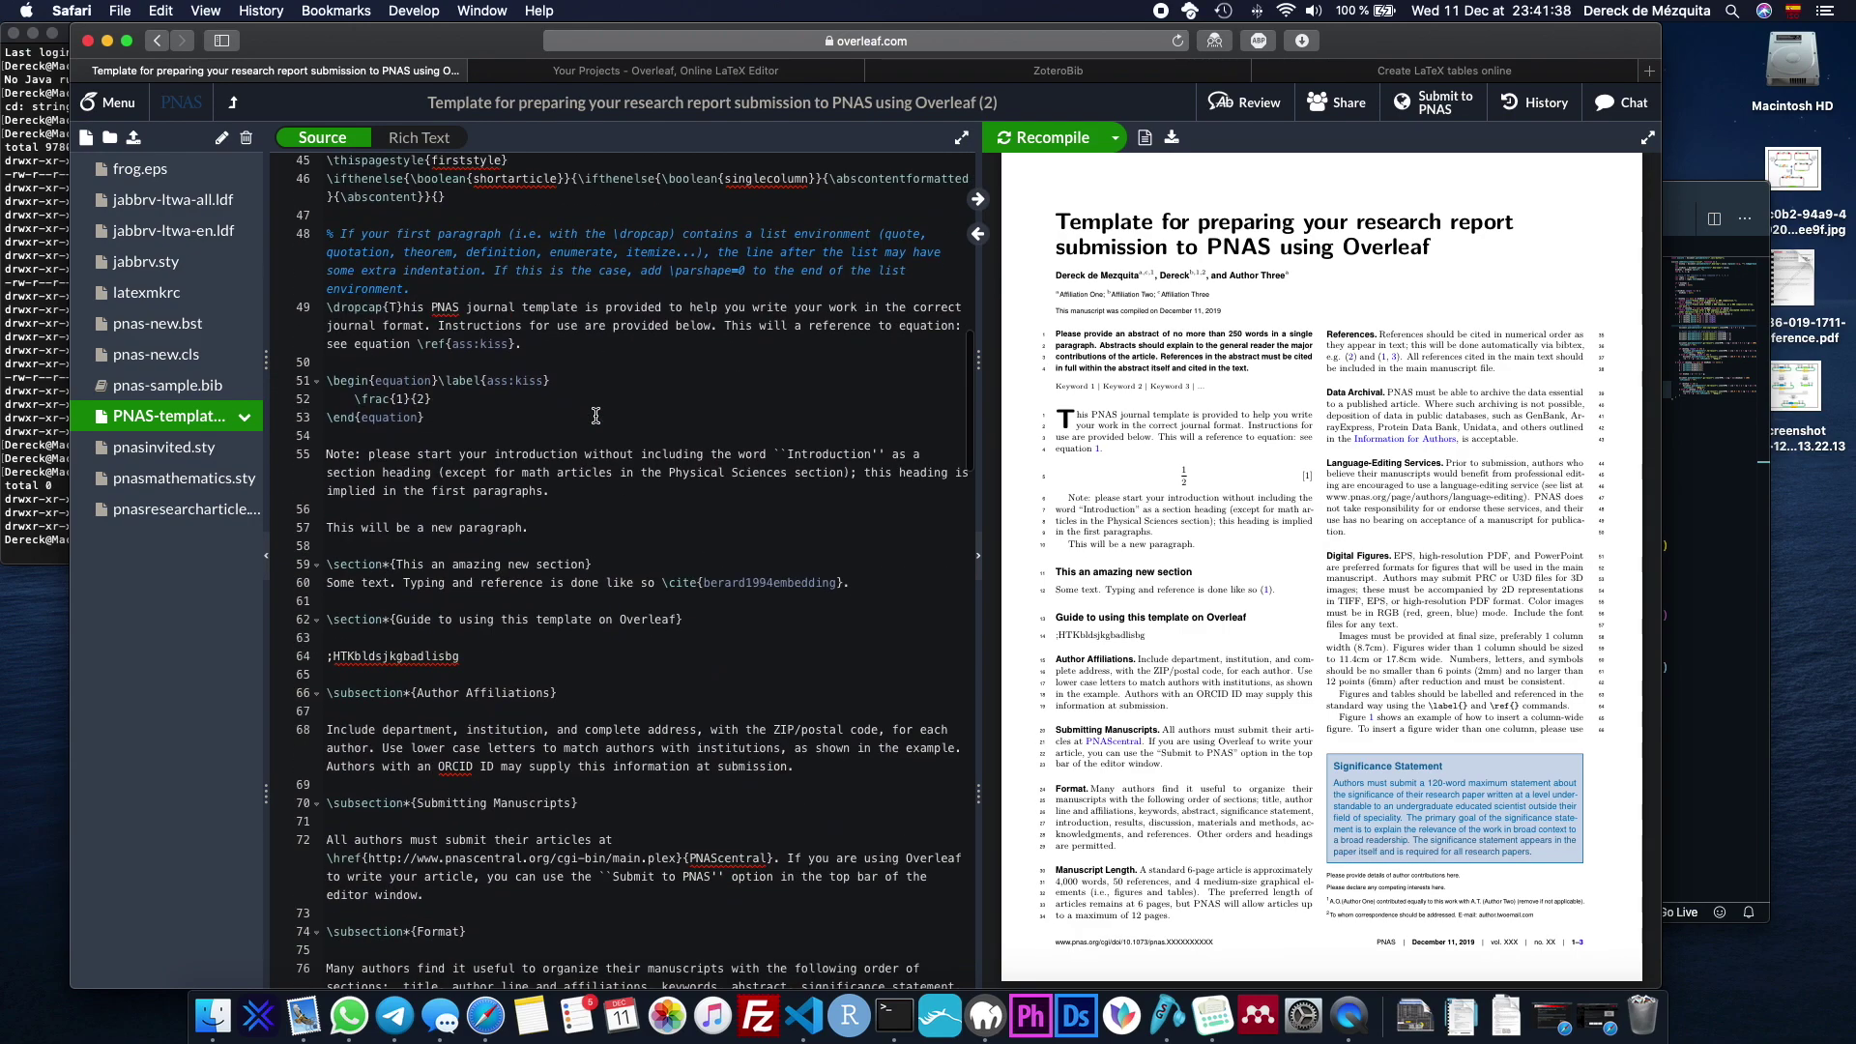
{"action": "left_click", "coordinate": [759, 646]}
{"action": "scroll", "coordinate": [684, 616], "scroll_direction": "up", "scroll_amount": 15}
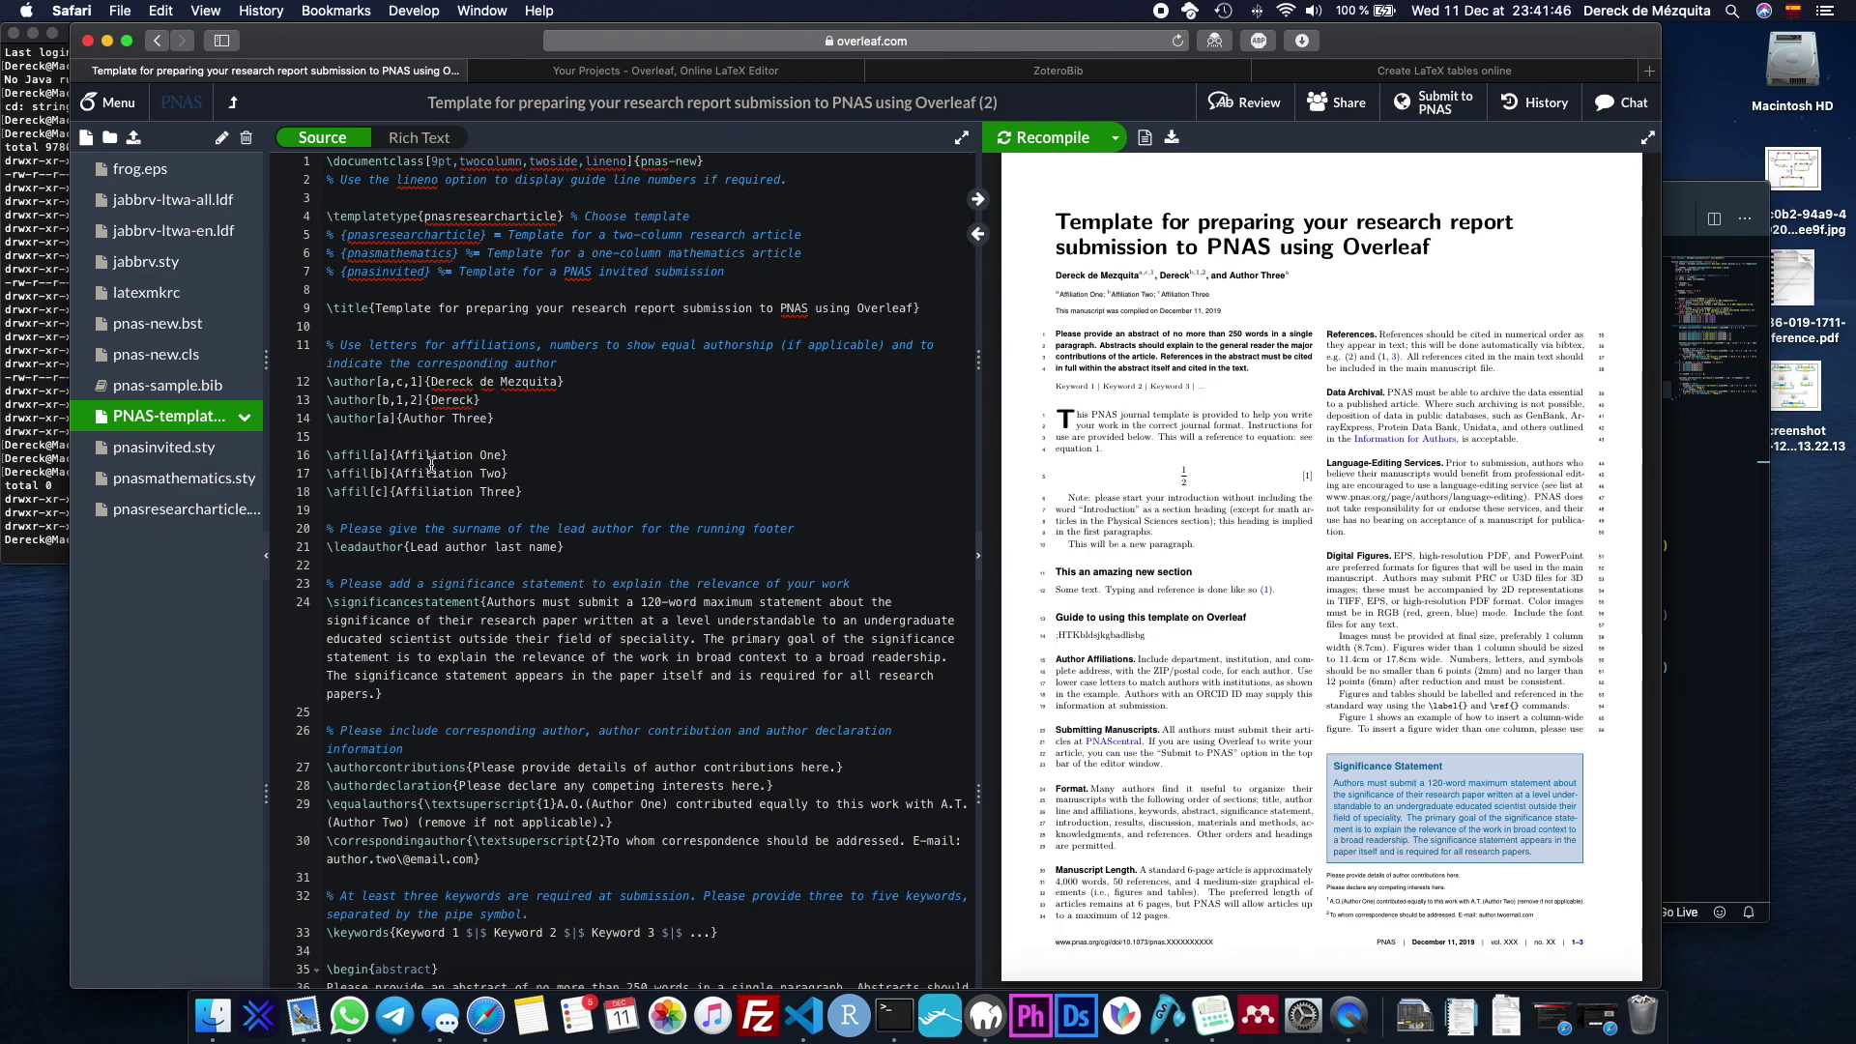
{"action": "left_click_drag", "start_coordinate": [360, 433], "coordinate": [710, 657]}
{"action": "left_click", "coordinate": [710, 656]}
{"action": "scroll", "coordinate": [575, 677], "scroll_direction": "down", "scroll_amount": 10}
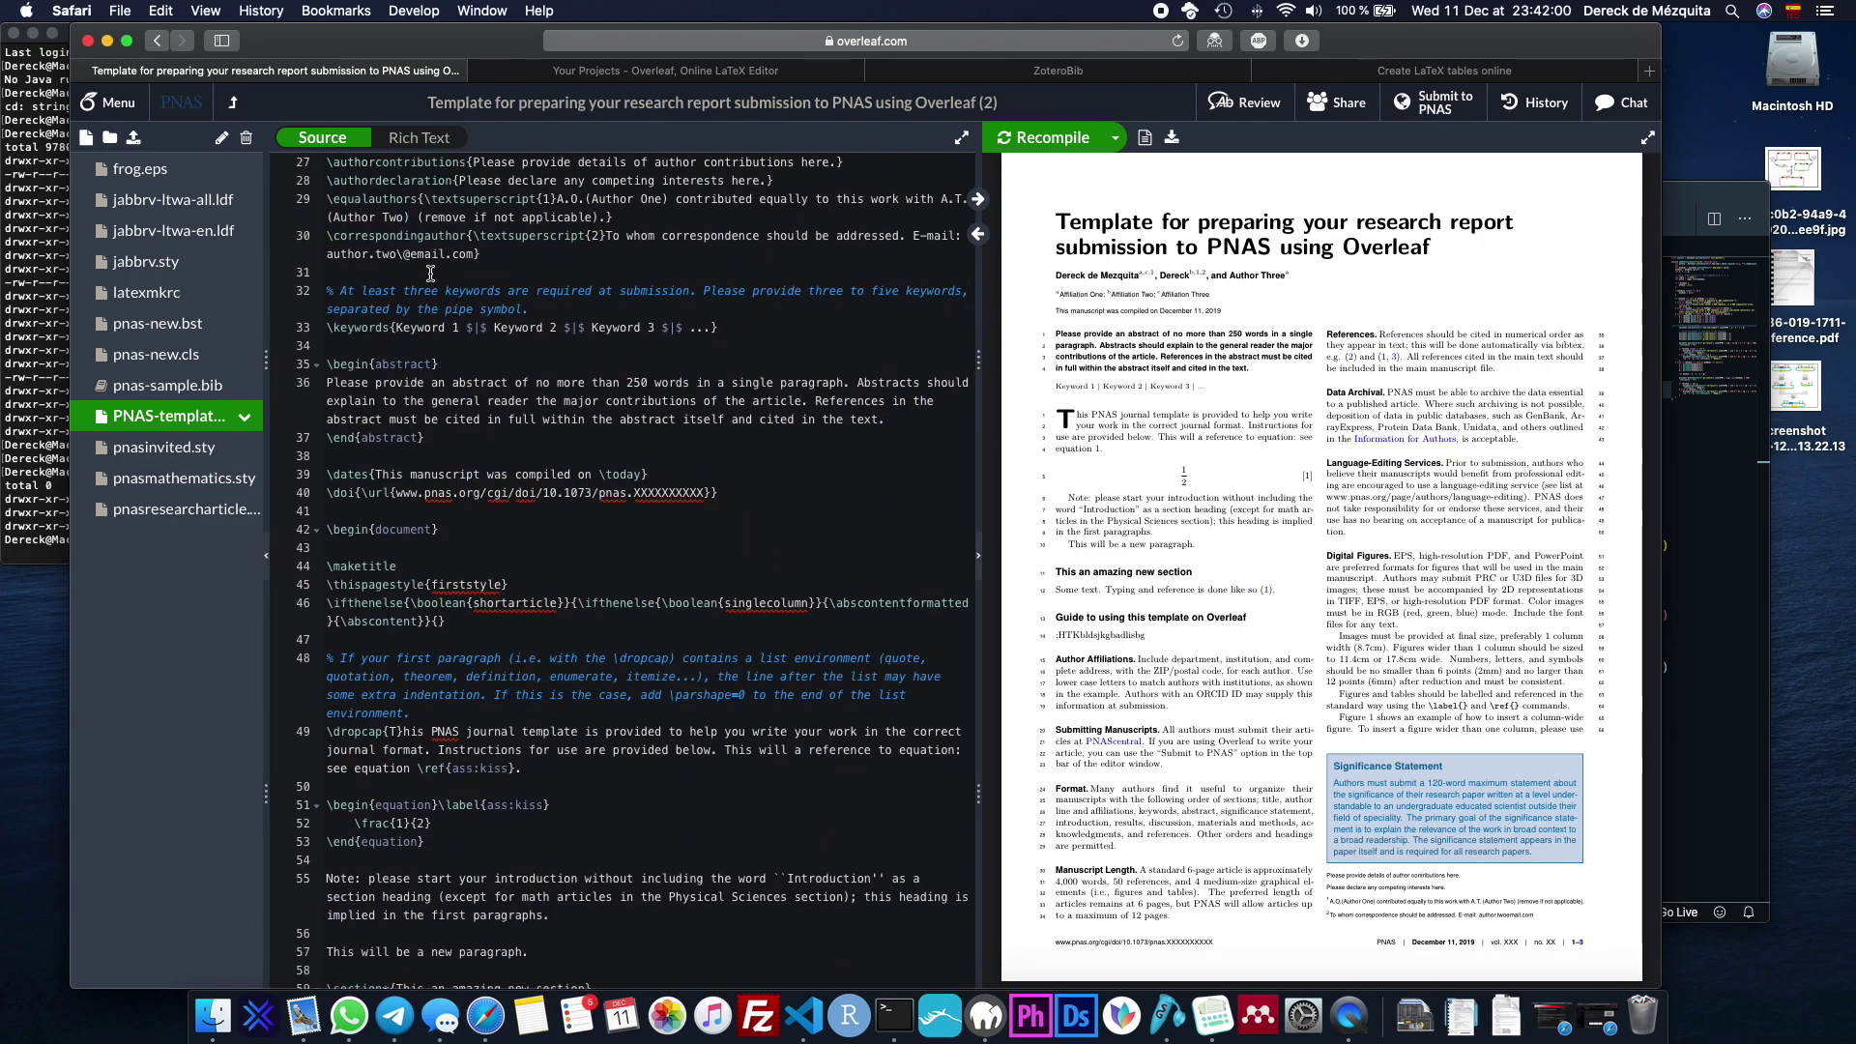
{"action": "left_click", "coordinate": [730, 553]}
{"action": "scroll", "coordinate": [731, 525], "scroll_direction": "up", "scroll_amount": 10}
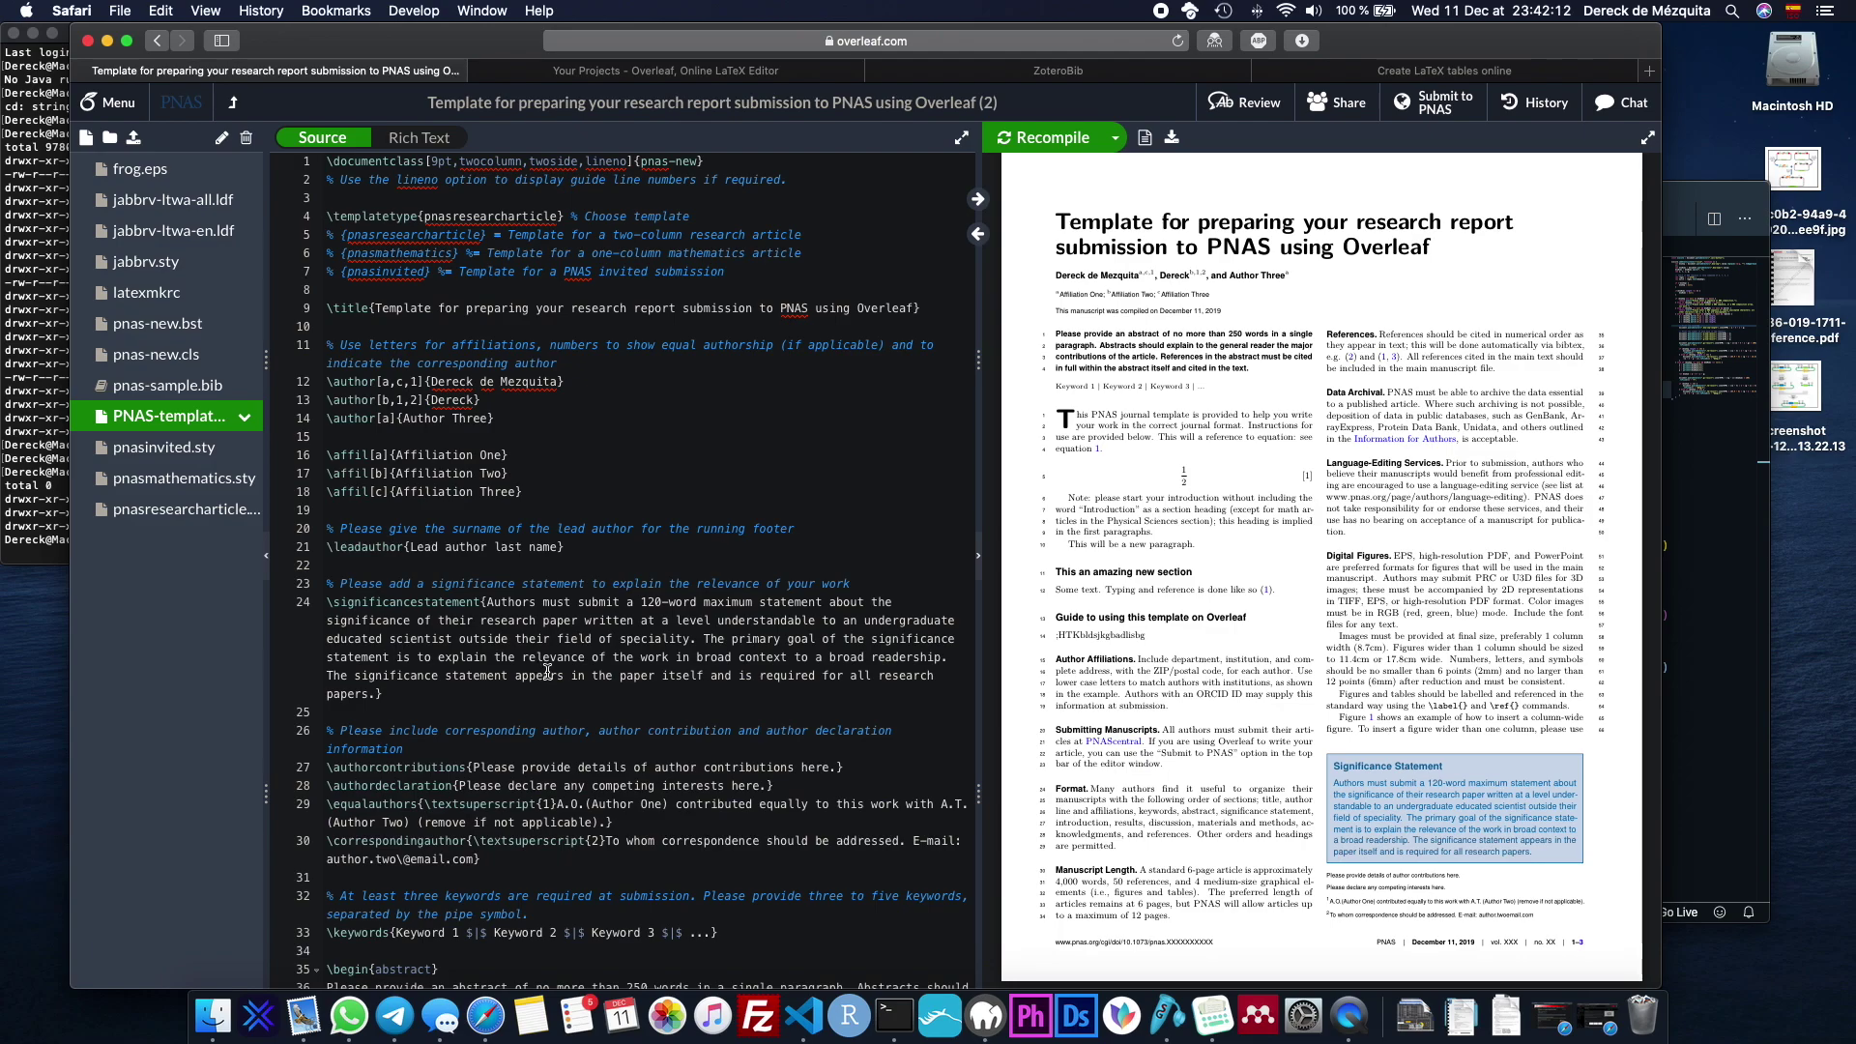